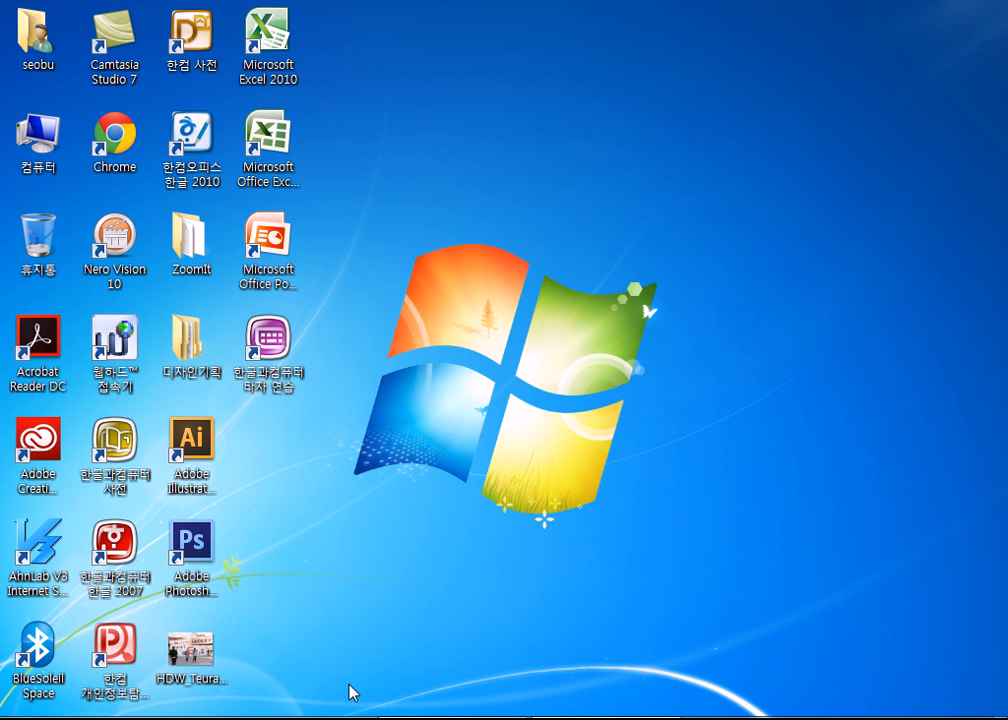
Browse in the file explorer to the ITQ folder inside 자격증 and 한국생산성본부 on drive Z:.
key("super+e")
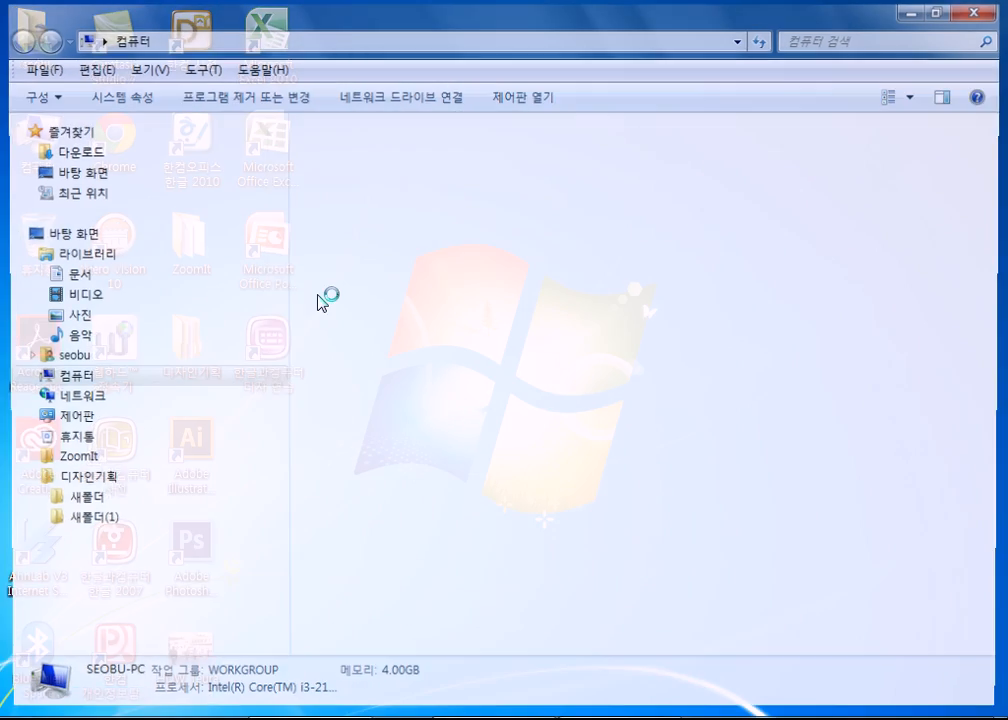
left_click(371, 400)
key("Return")
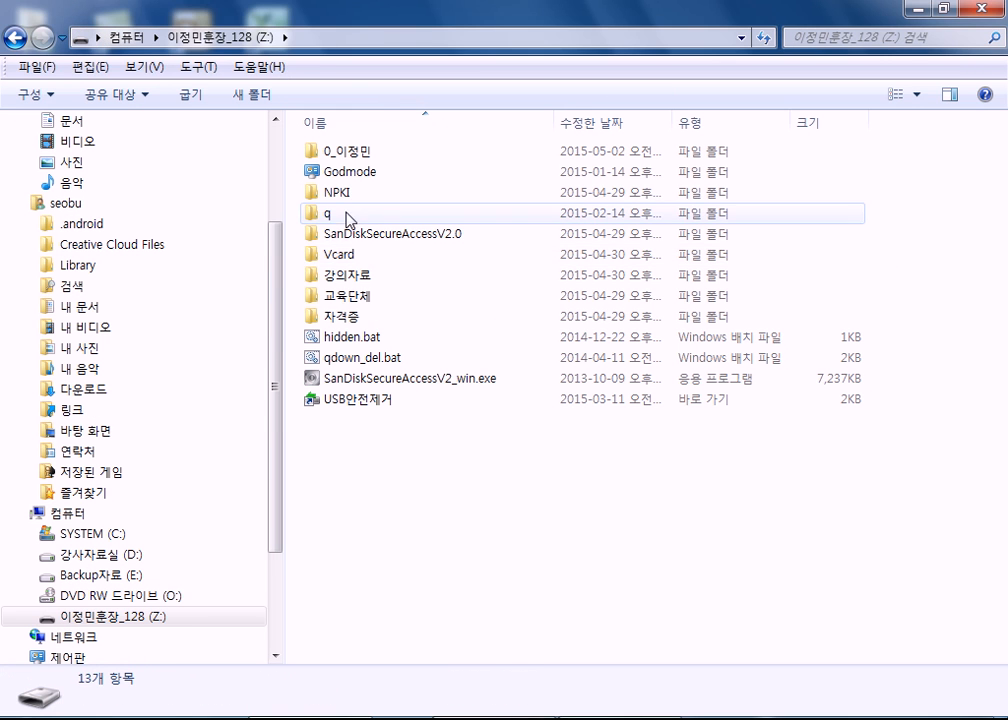
double_click(339, 319)
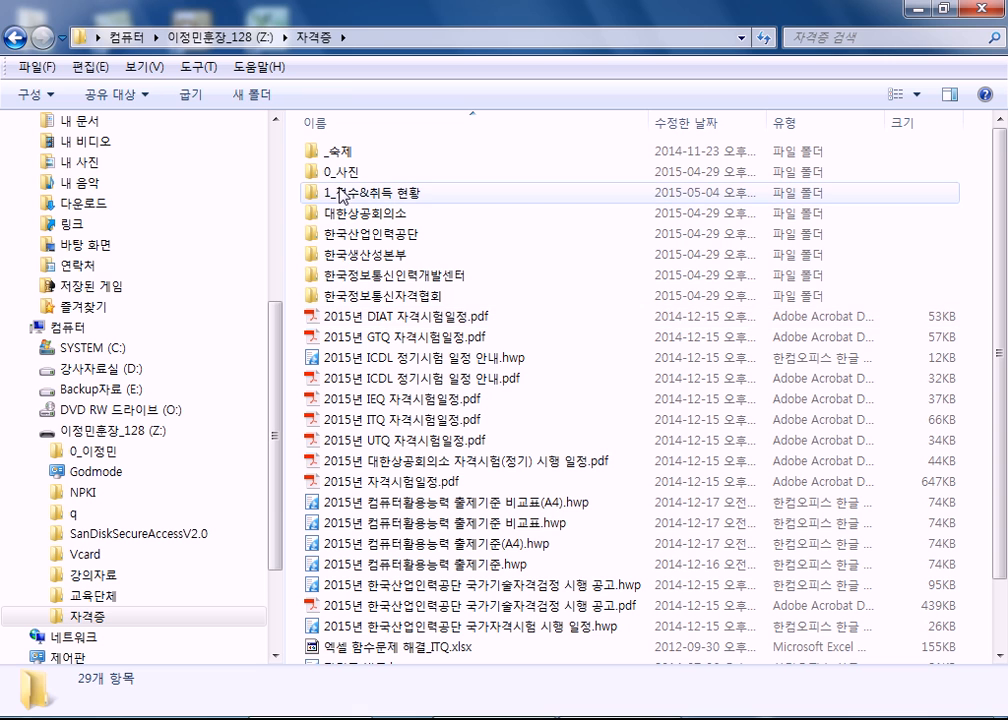
double_click(348, 256)
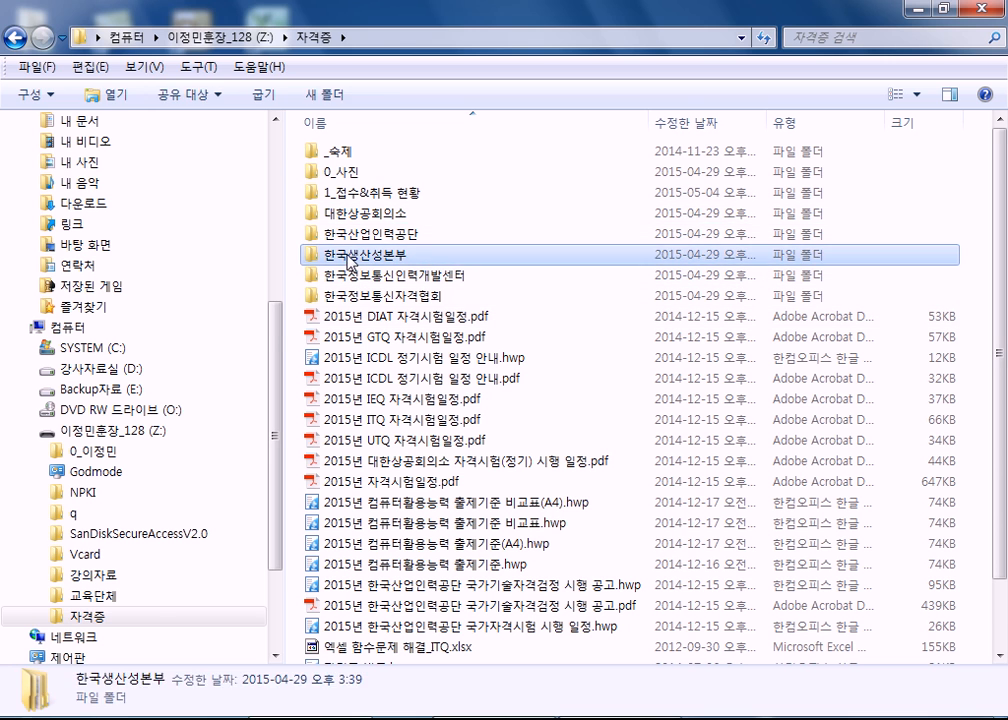
double_click(337, 158)
Open GE04-11A.pdf from 과년도문제, 2015, ITQ(2015-04-11), 문제[A4] and collapse the reader's tools pane.
left_click(337, 214)
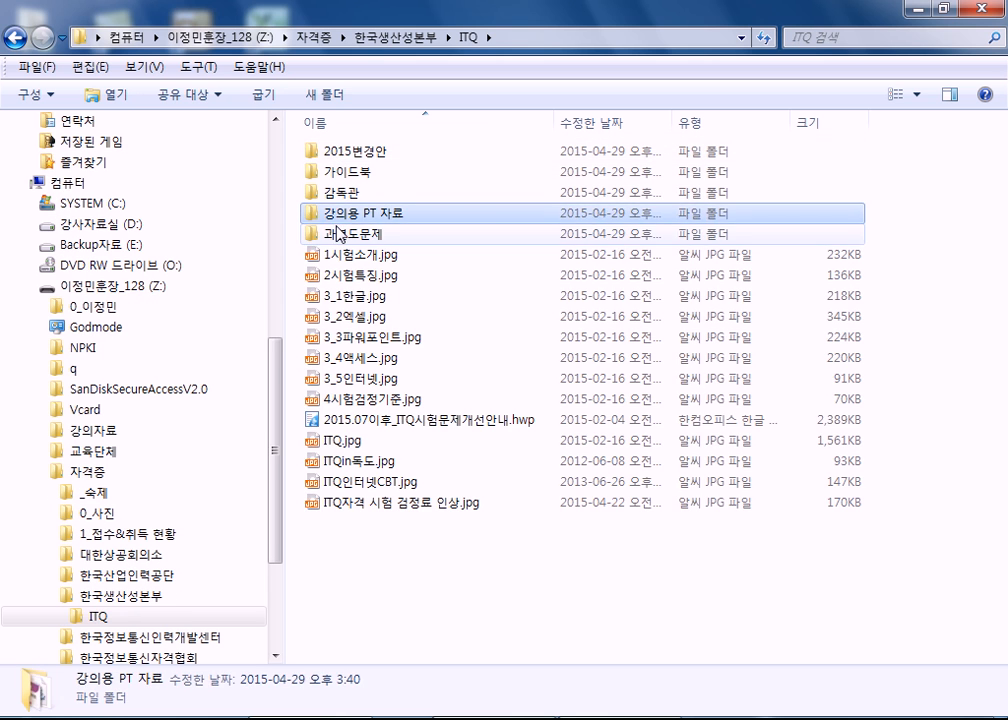
double_click(337, 234)
double_click(338, 172)
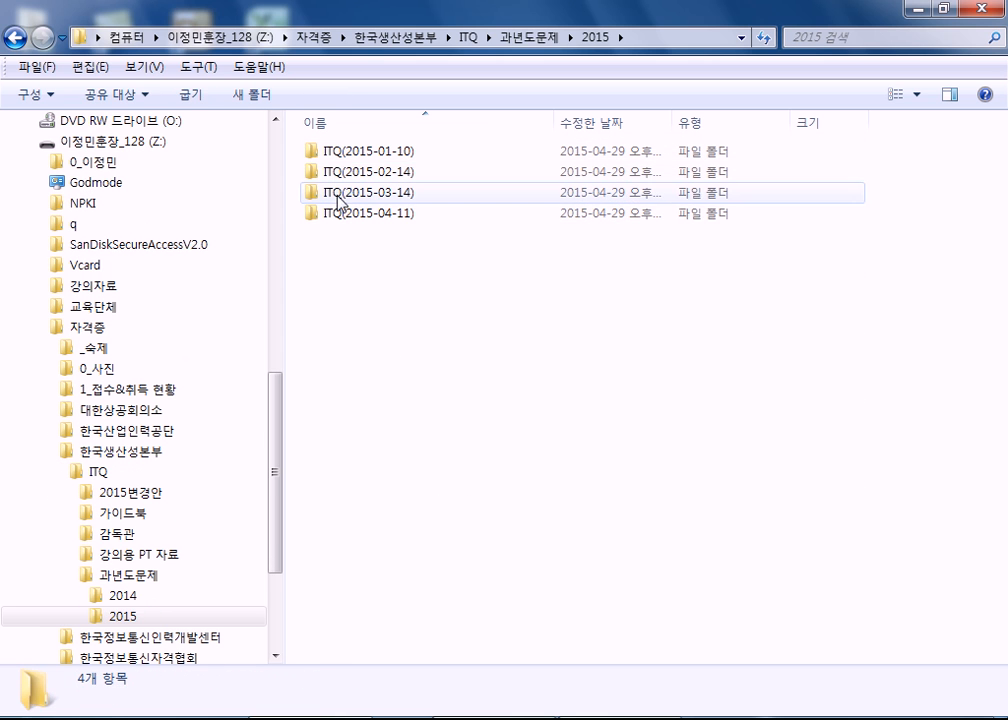
double_click(338, 213)
double_click(338, 193)
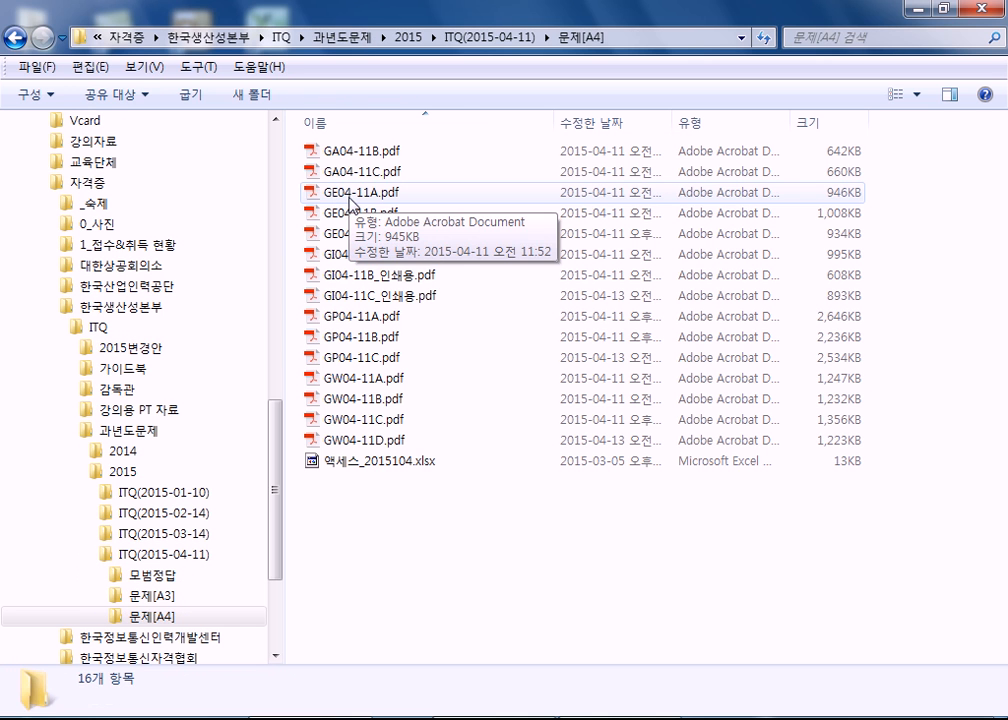
double_click(349, 194)
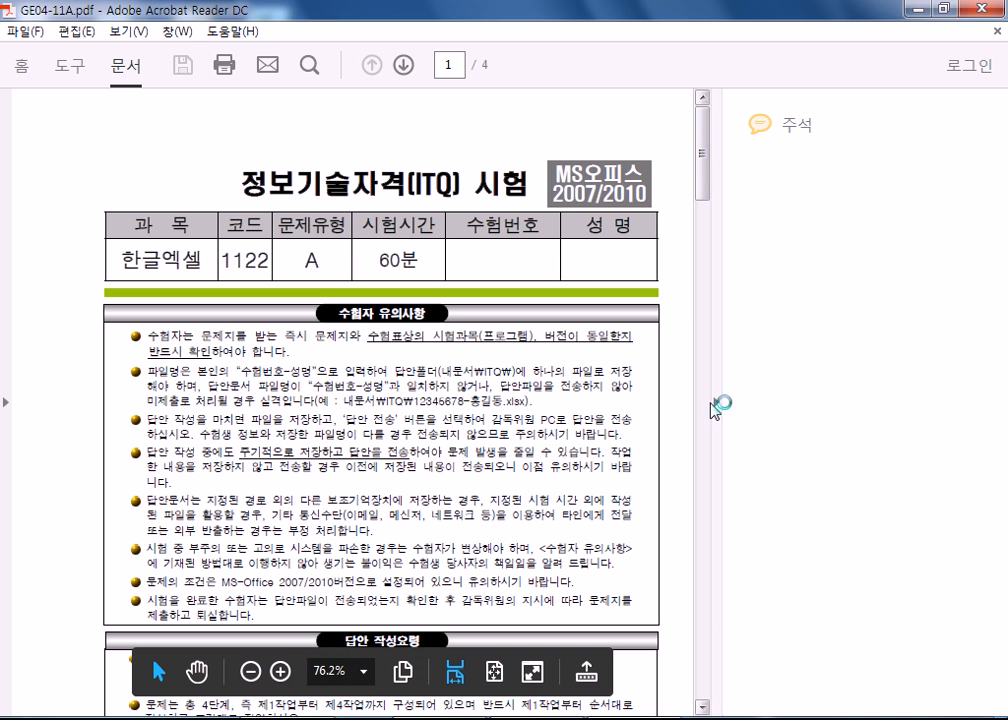
left_click(716, 402)
Select the file-name rule text "수험번호-성명" in the 수험자 유의사항 section on page 1.
scroll(297, 388, "down", 10)
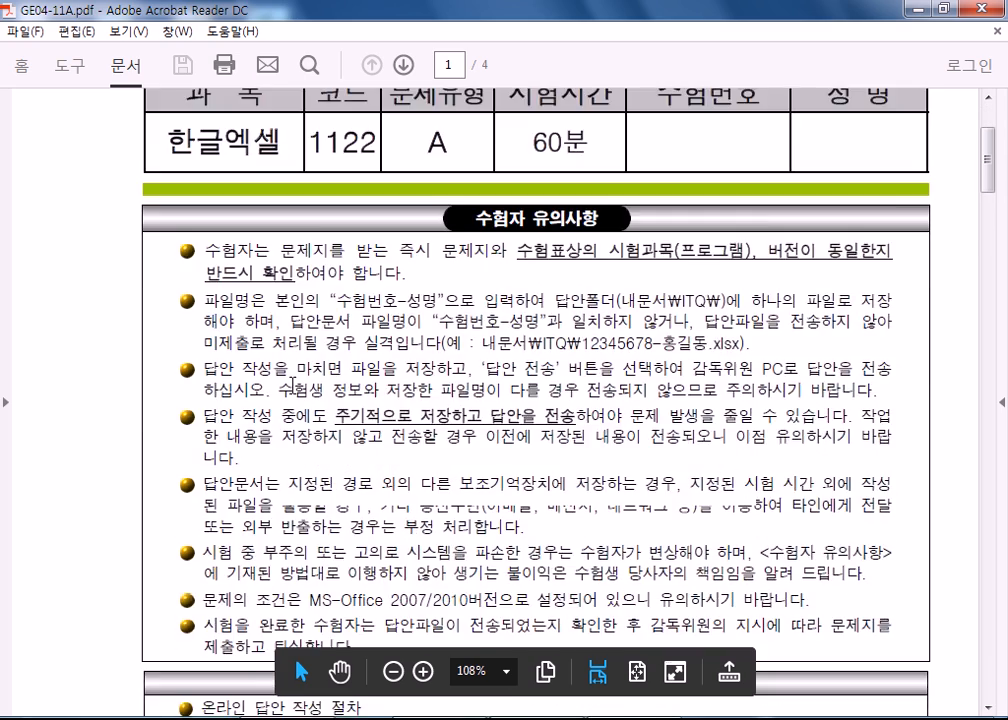
scroll(347, 275, "up", 4)
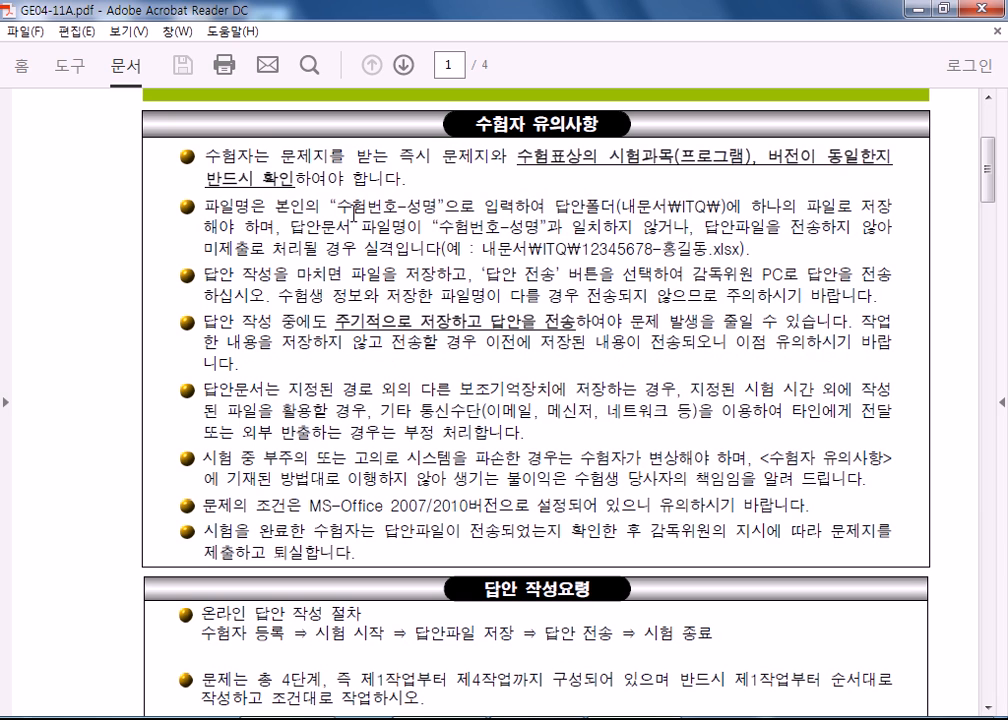
left_click_drag(329, 206, 446, 206)
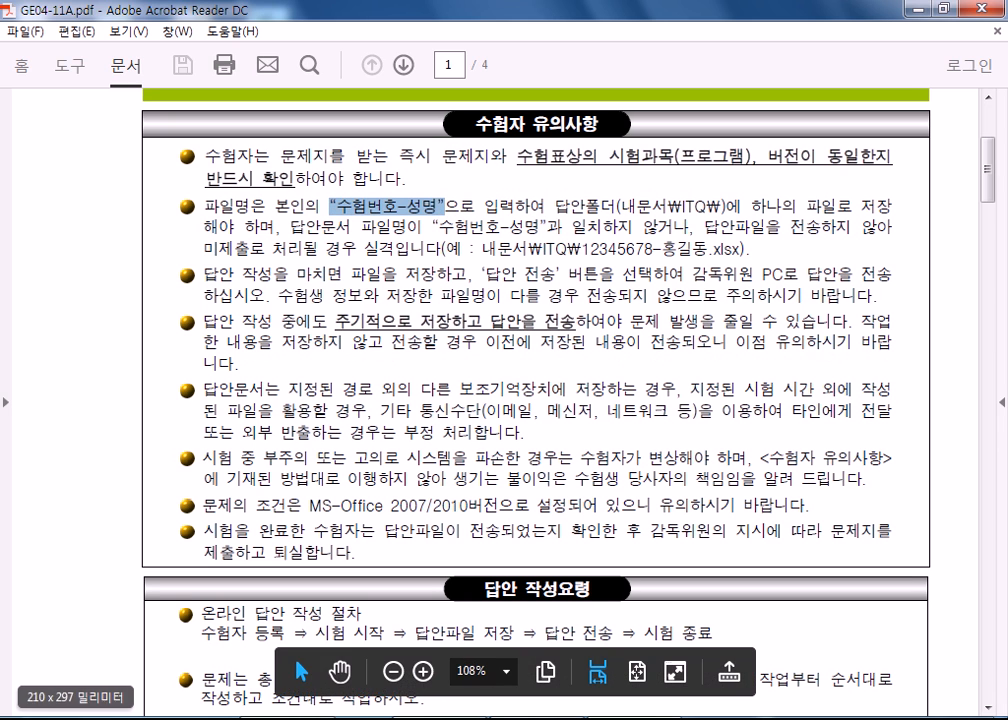
View the ITQ folder of the 문서 library as a save location for the PDF, and cancel without saving.
left_click(25, 31)
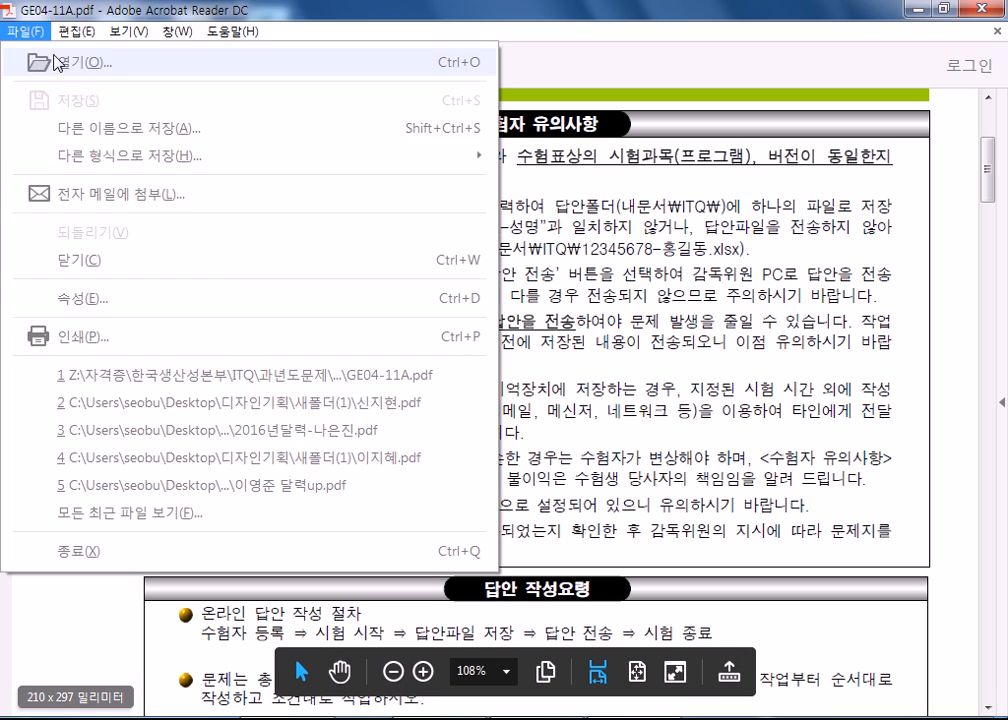
left_click(80, 130)
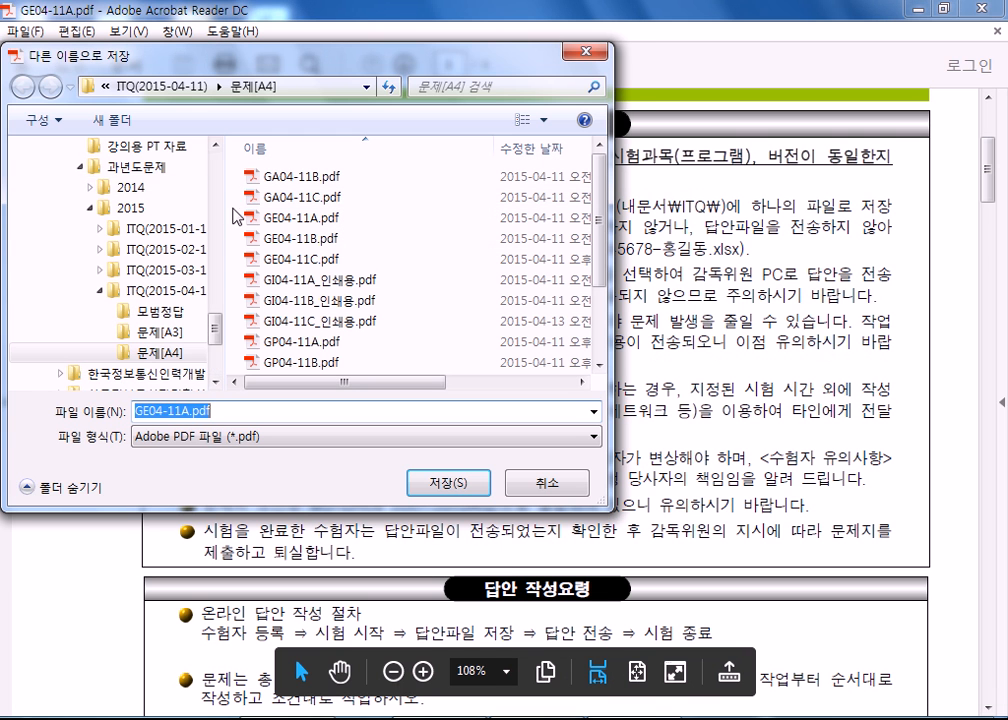
left_click_drag(216, 330, 226, 119)
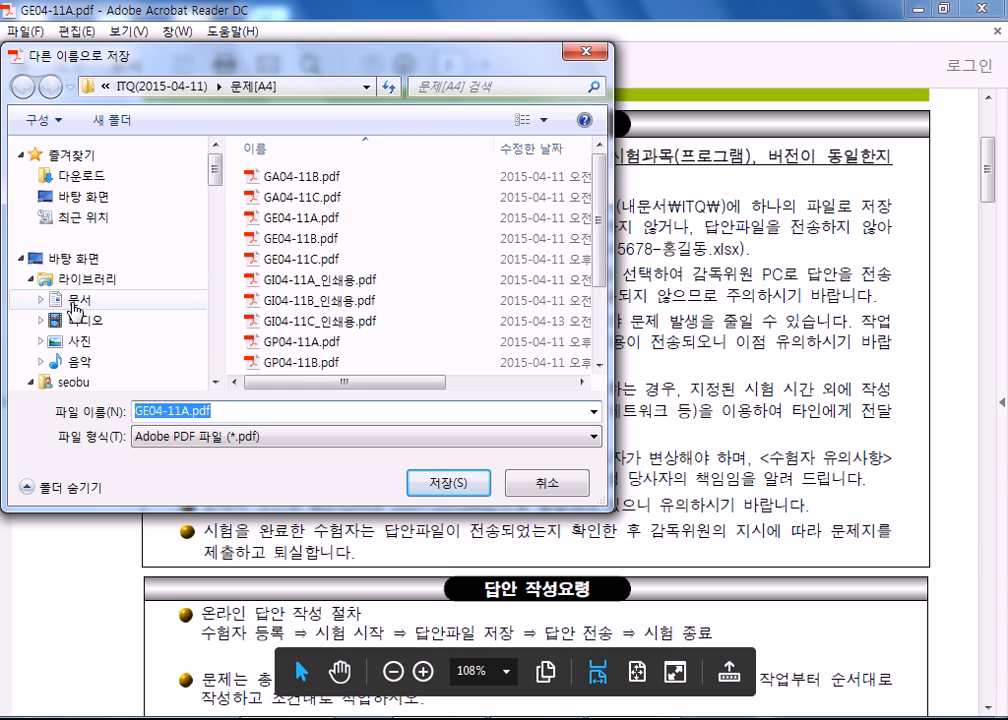
left_click(86, 300)
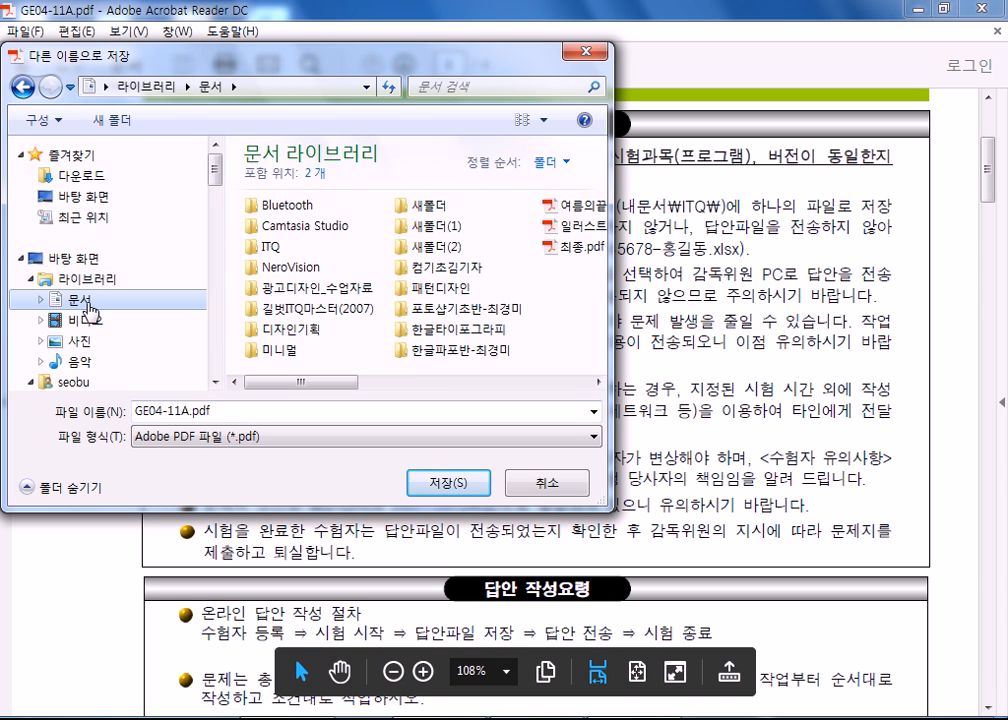
double_click(268, 247)
left_click_drag(258, 412, 89, 405)
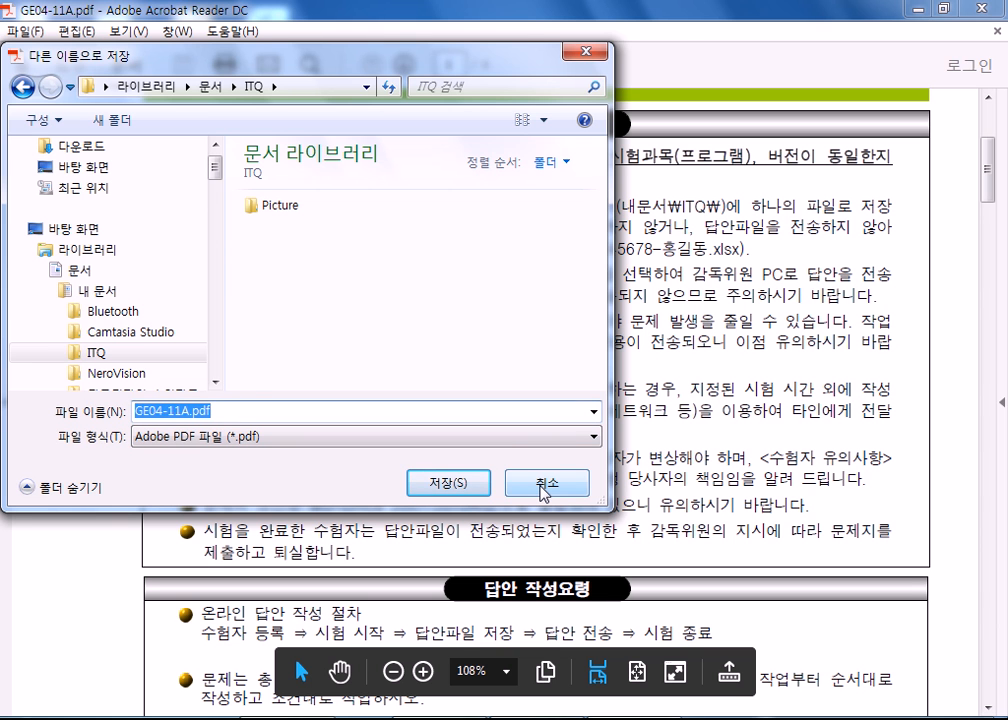
left_click(543, 487)
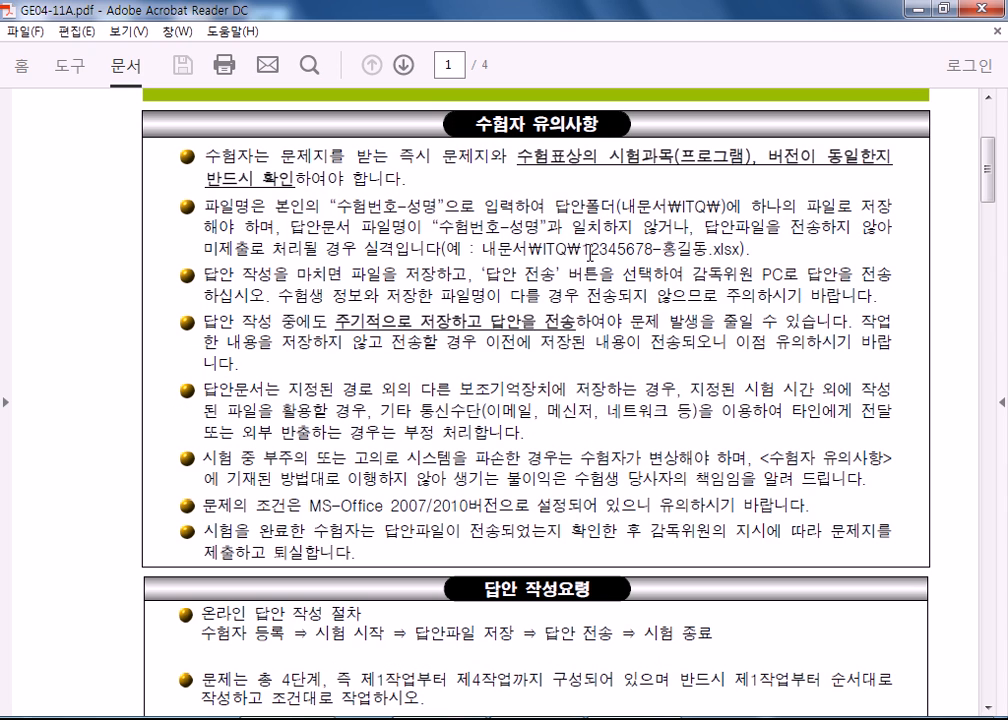
Select the exam number, the .xlsx extension and the number-name part of the example file name in turn.
left_click_drag(582, 250, 653, 251)
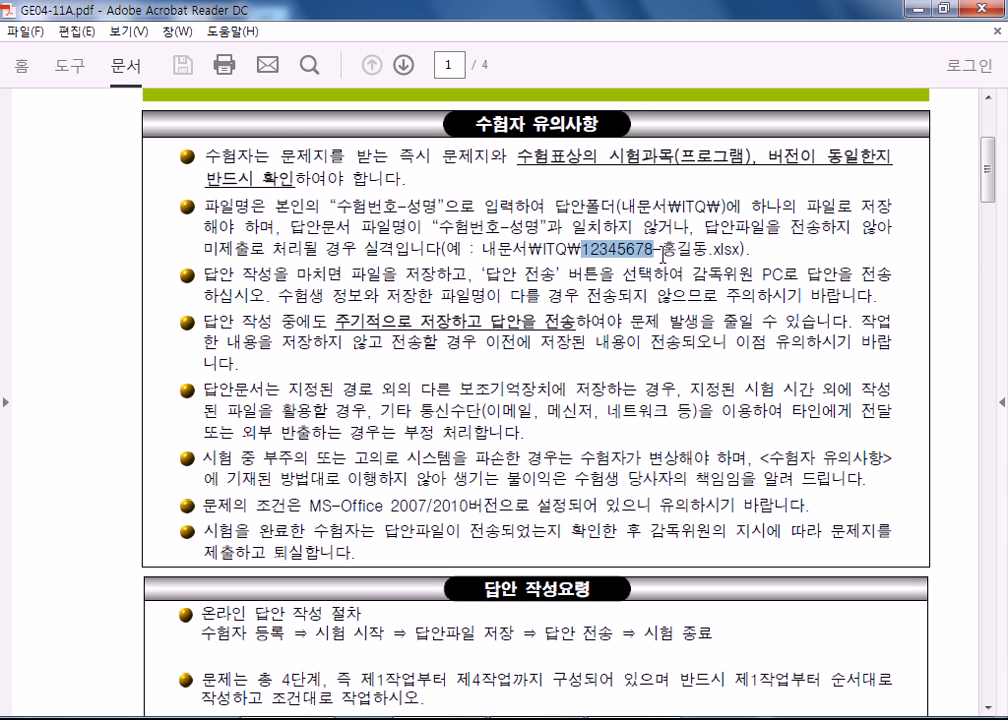
left_click_drag(662, 250, 741, 251)
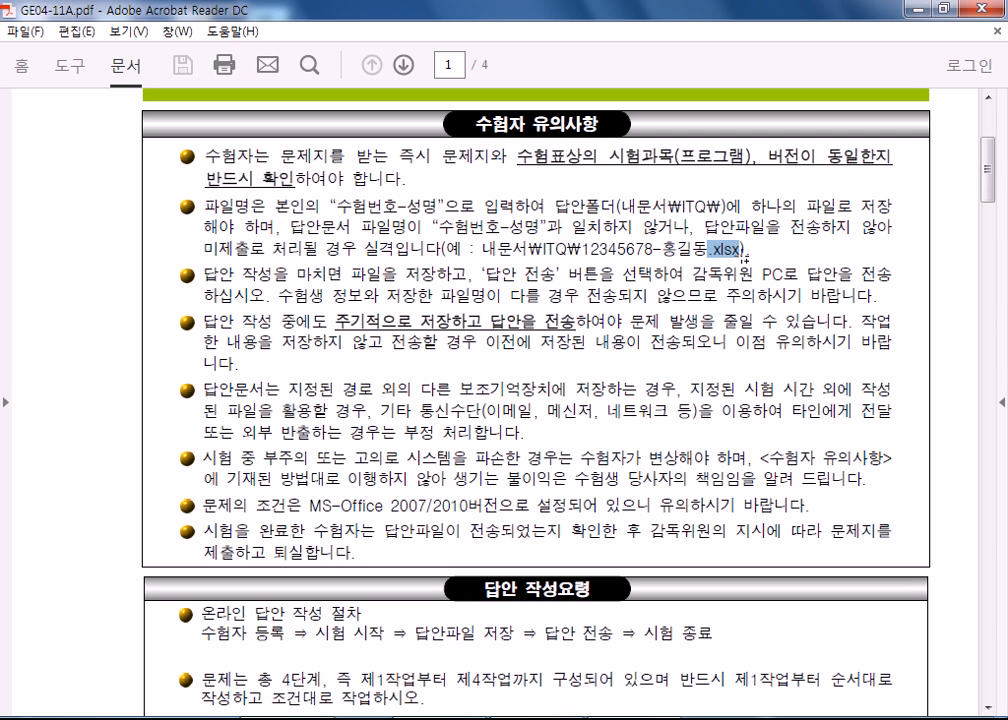
left_click_drag(741, 250, 590, 250)
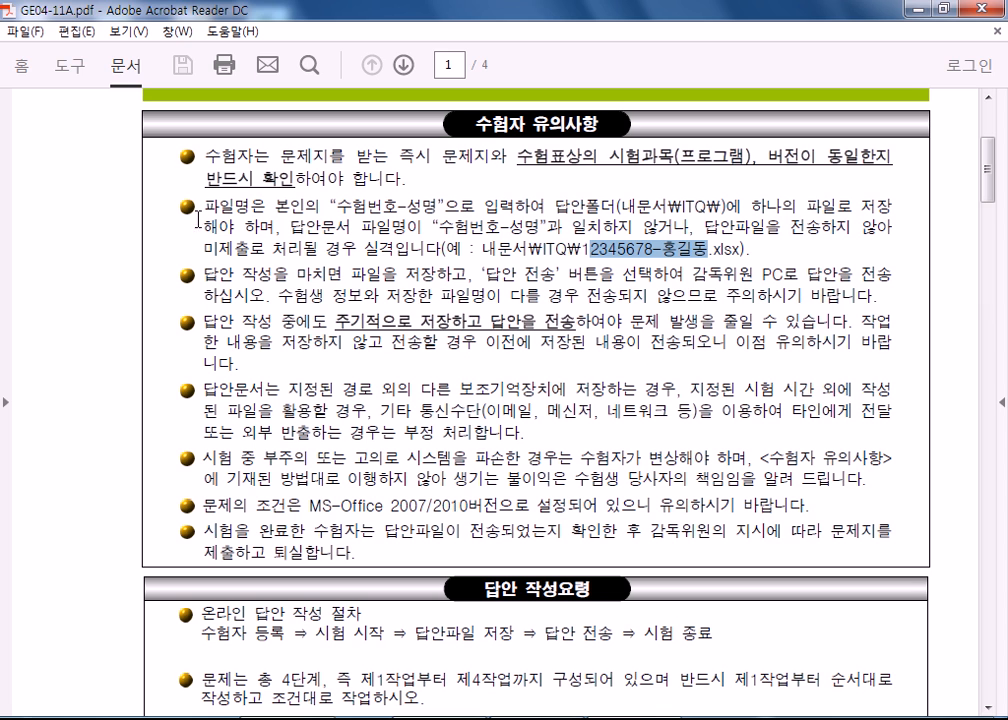
Select the rule about sending answers periodically and the MS-Office 2007/2010 version condition in the 수험자 유의사항.
left_click_drag(504, 322, 575, 323)
left_click(531, 331)
left_click_drag(491, 322, 622, 322)
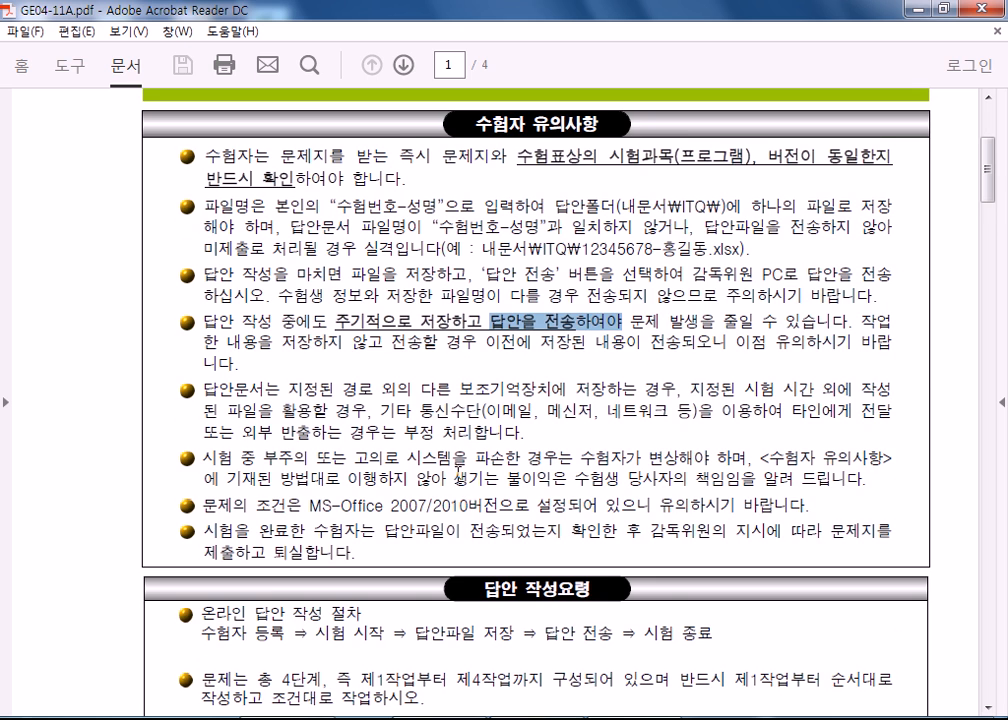
scroll(463, 490, "down", 3)
left_click_drag(393, 318, 588, 318)
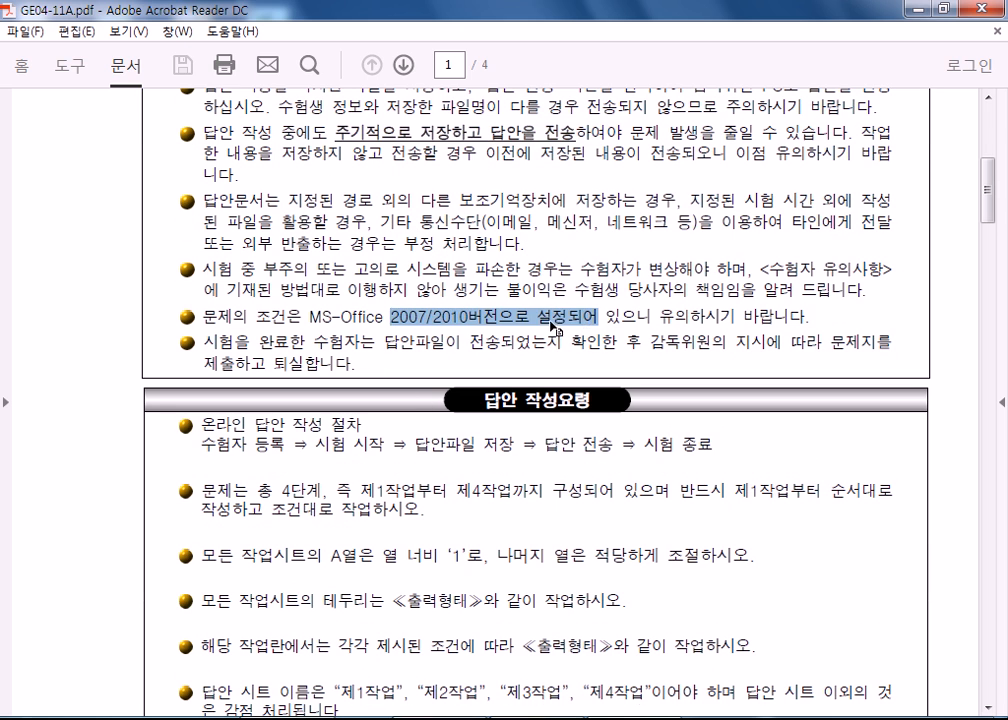
left_click(387, 360)
Select the 답안파일 저장 and 답안 전송 stages of the online procedure in the 답안 작성요령 section.
scroll(328, 395, "down", 2)
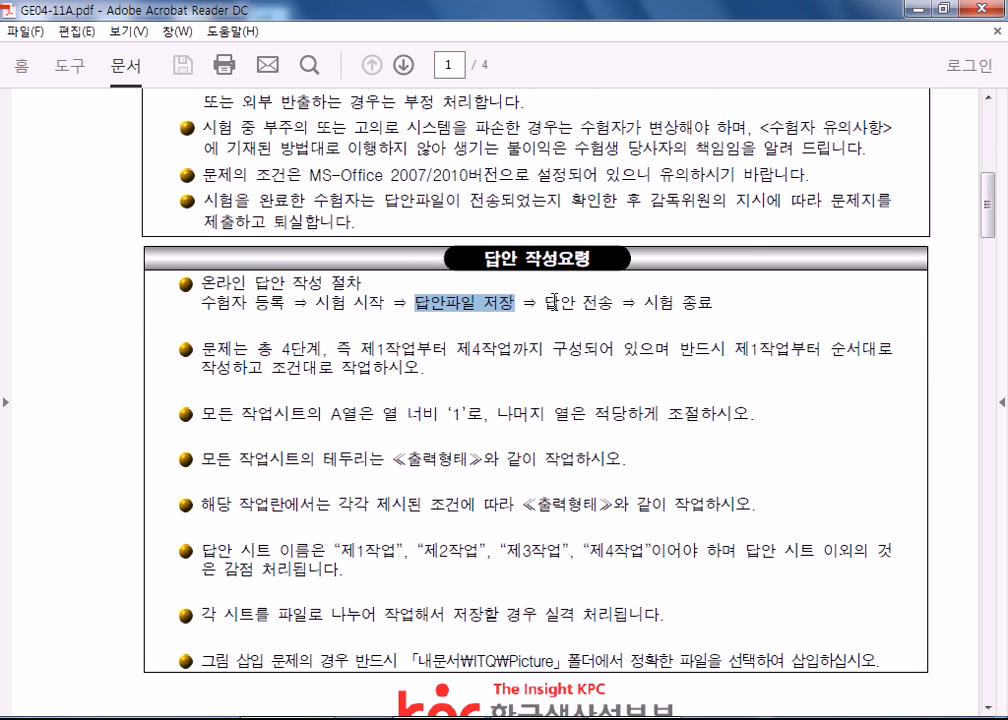
left_click_drag(544, 302, 636, 303)
left_click_drag(475, 304, 613, 304)
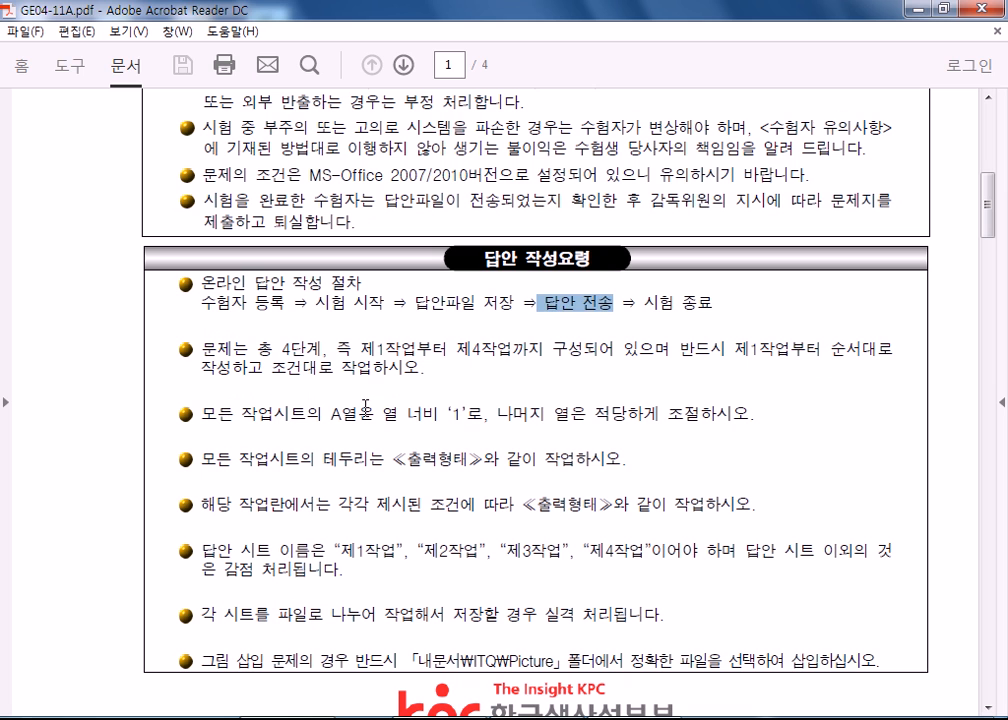
Select the column A width '1' rule and the sheet names 제1작업 to 제4작업 in the 답안 작성요령.
left_click_drag(331, 412, 545, 413)
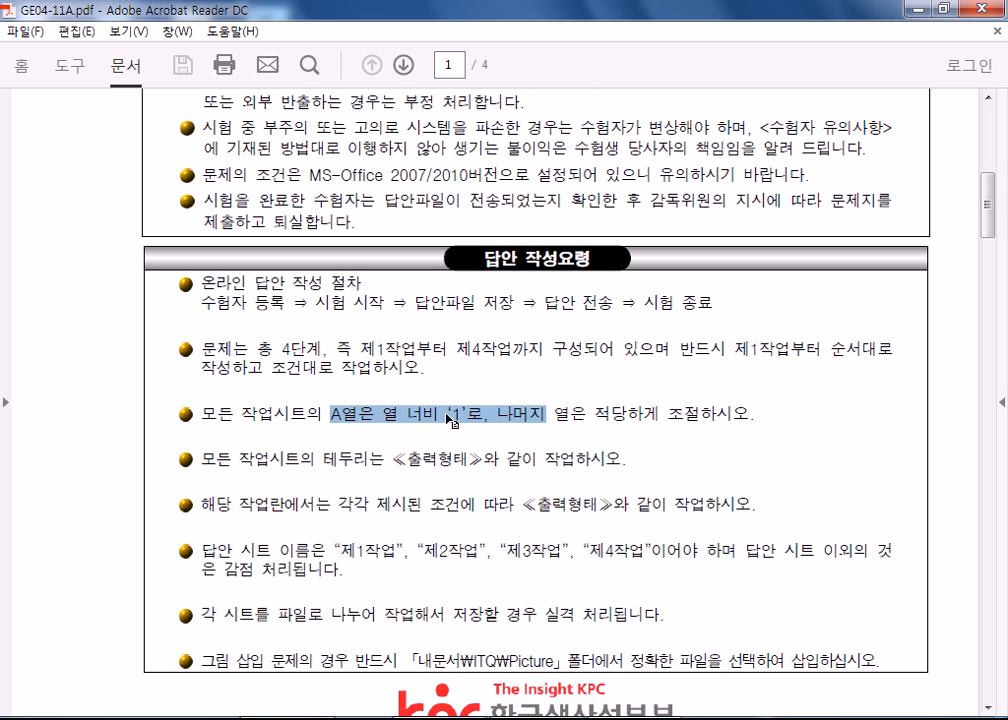
left_click(614, 406)
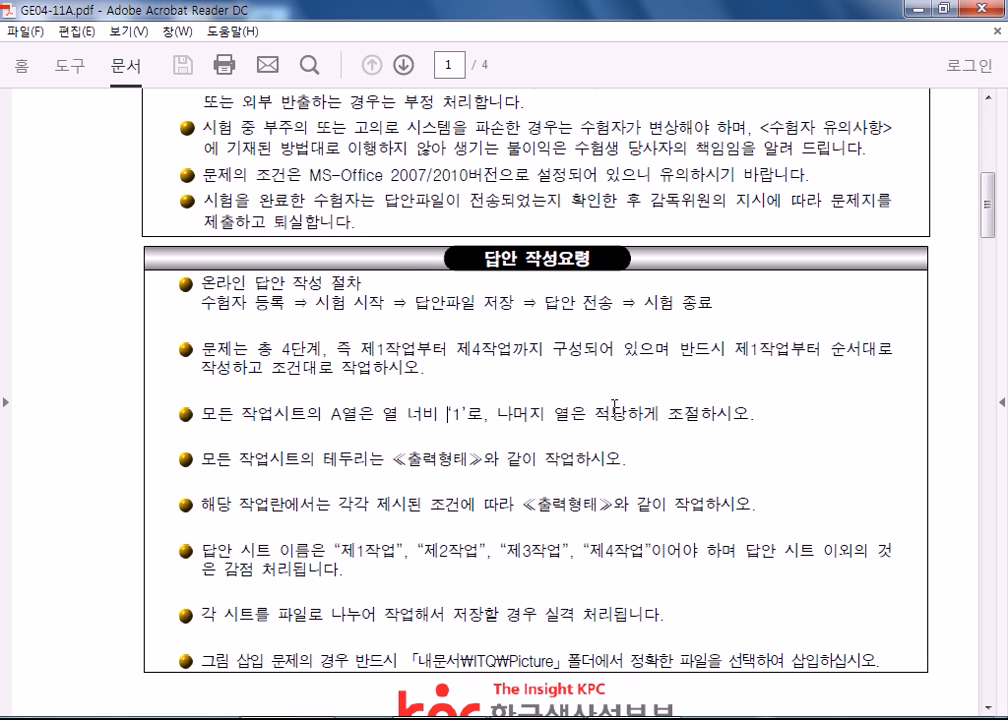
scroll(614, 406, "down", 3)
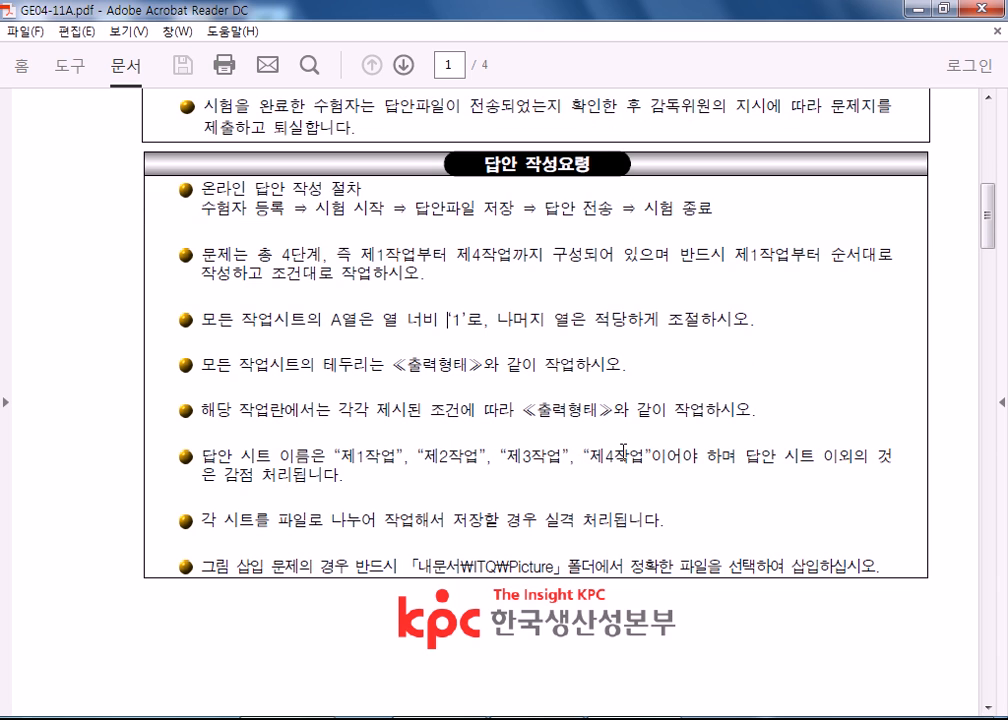
left_click_drag(342, 458, 740, 456)
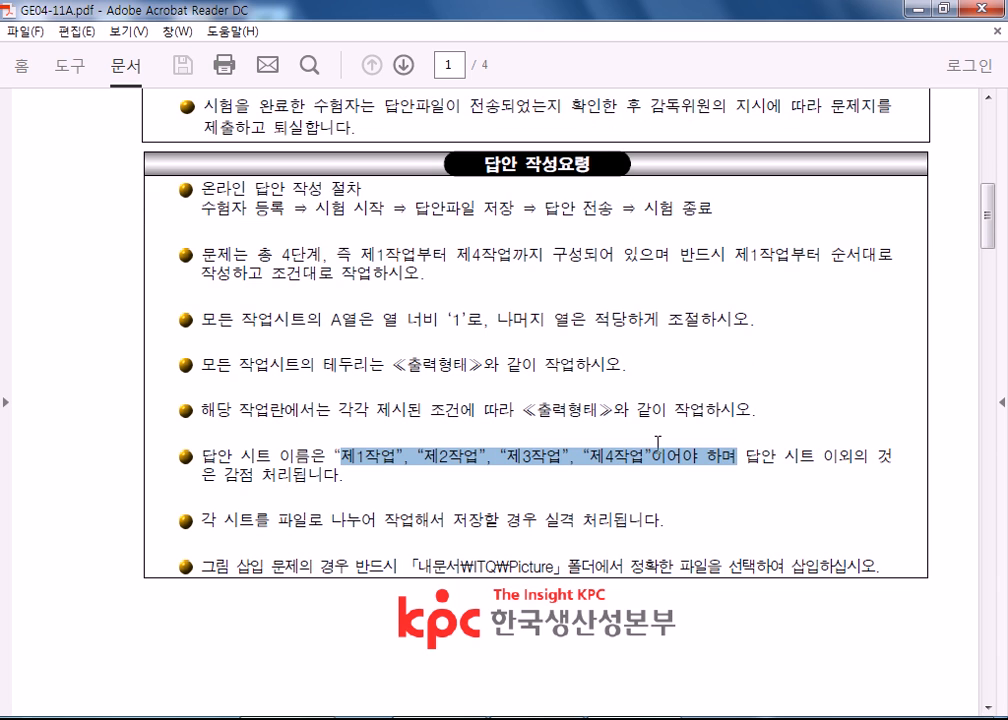
Examine the 출력형태 table "4월 노인 일자리 현황 보고" and its 조건 list on page 2.
scroll(357, 426, "down", 20)
scroll(357, 426, "down", 3)
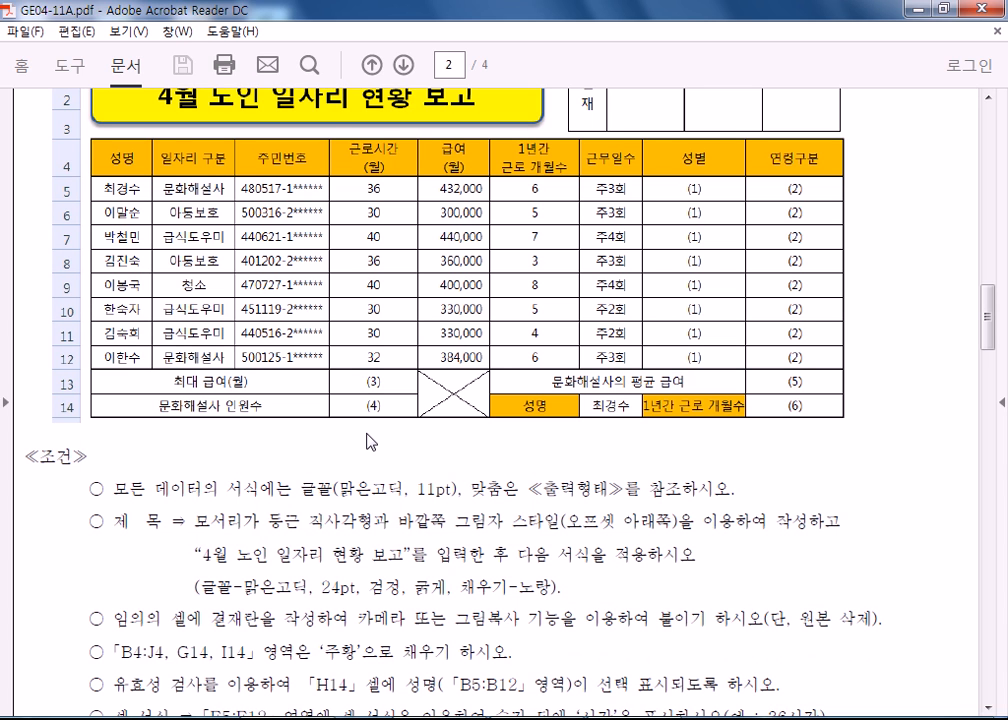
scroll(300, 355, "down", 8)
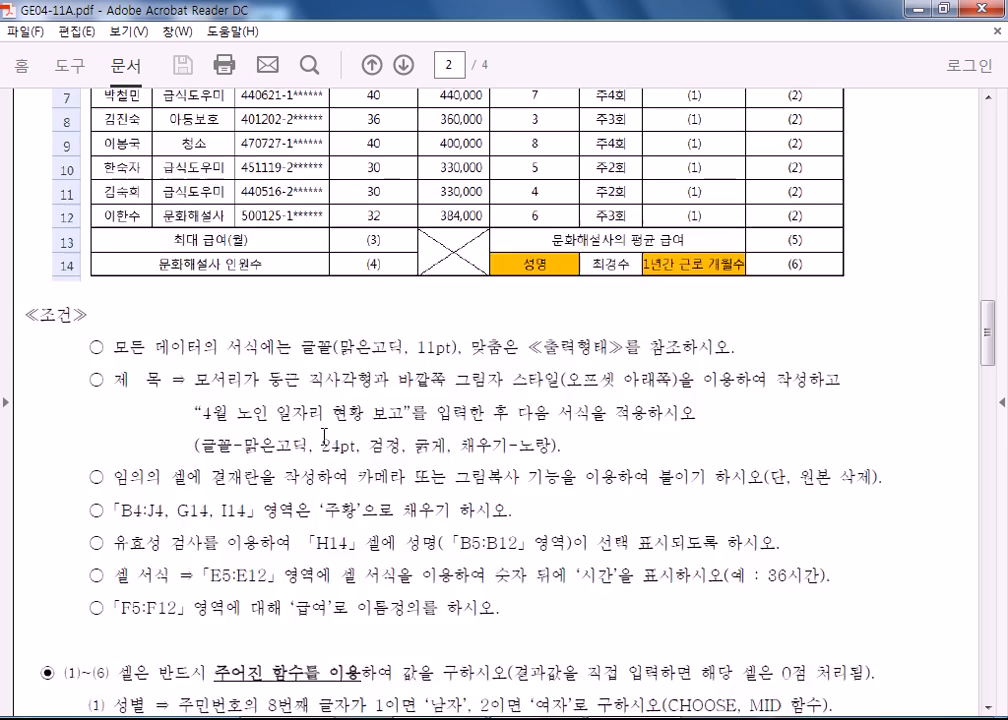
scroll(316, 420, "up", 10)
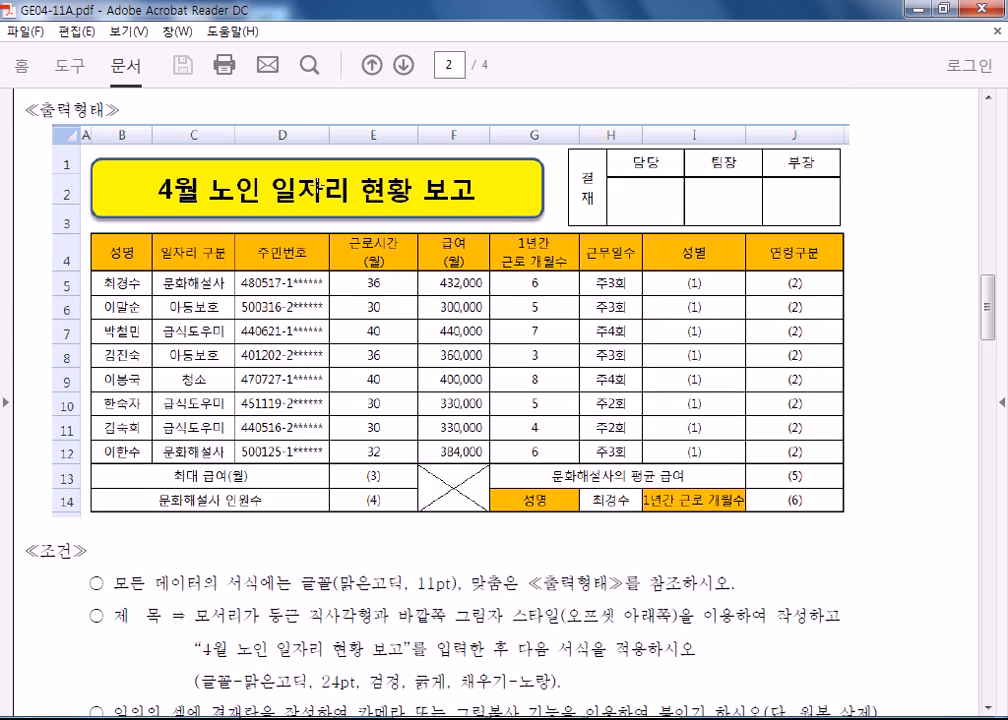
left_click(289, 165)
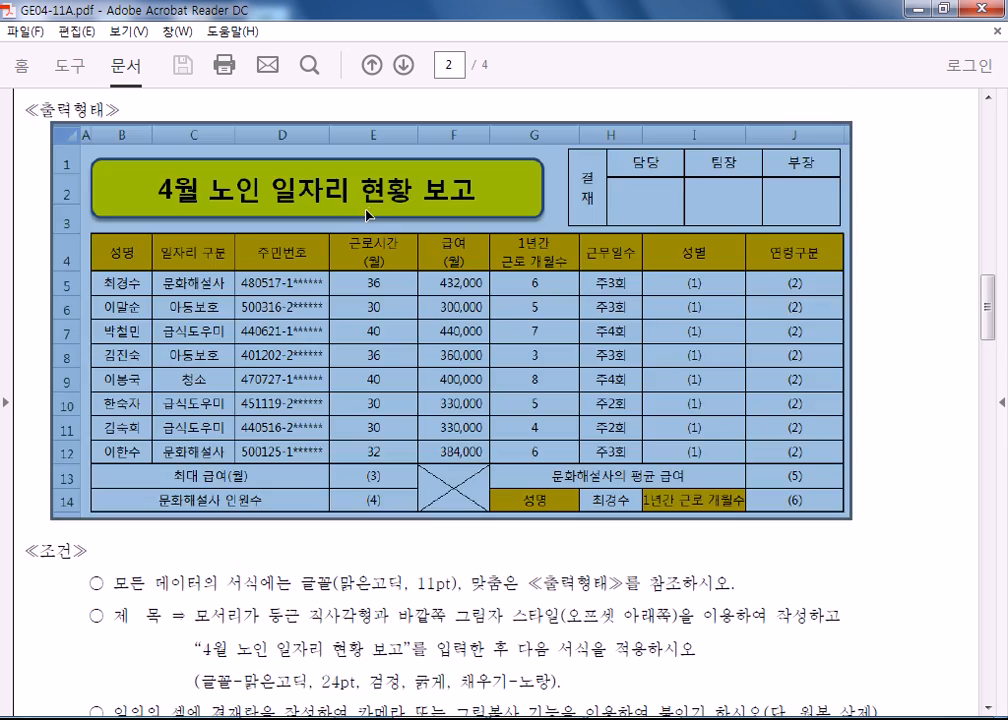
left_click(729, 218)
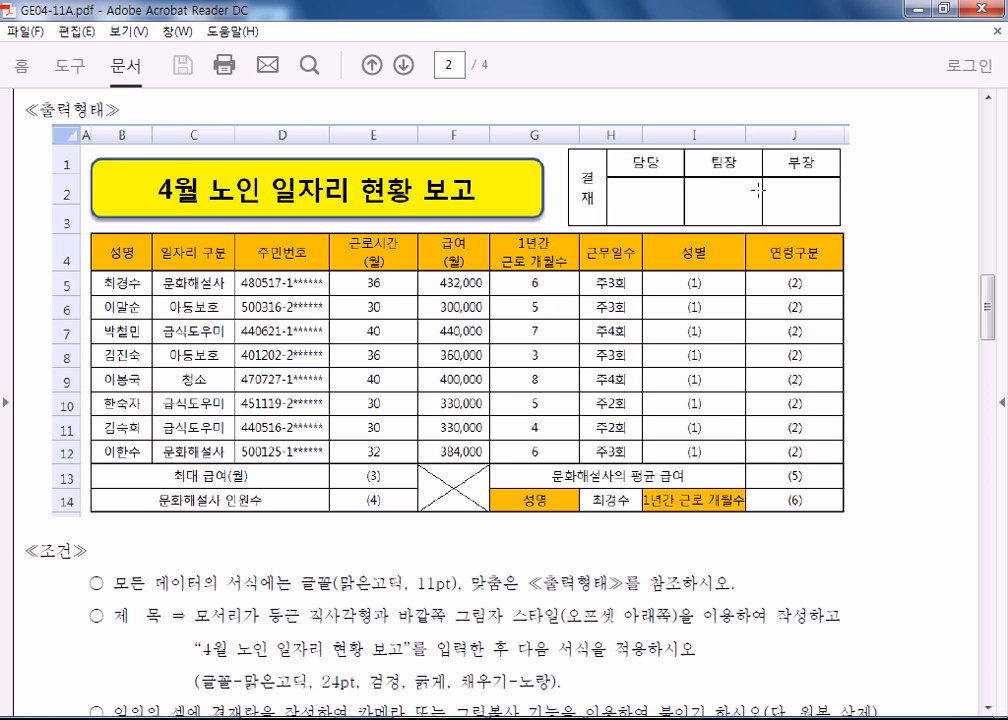
scroll(665, 254, "down", 3)
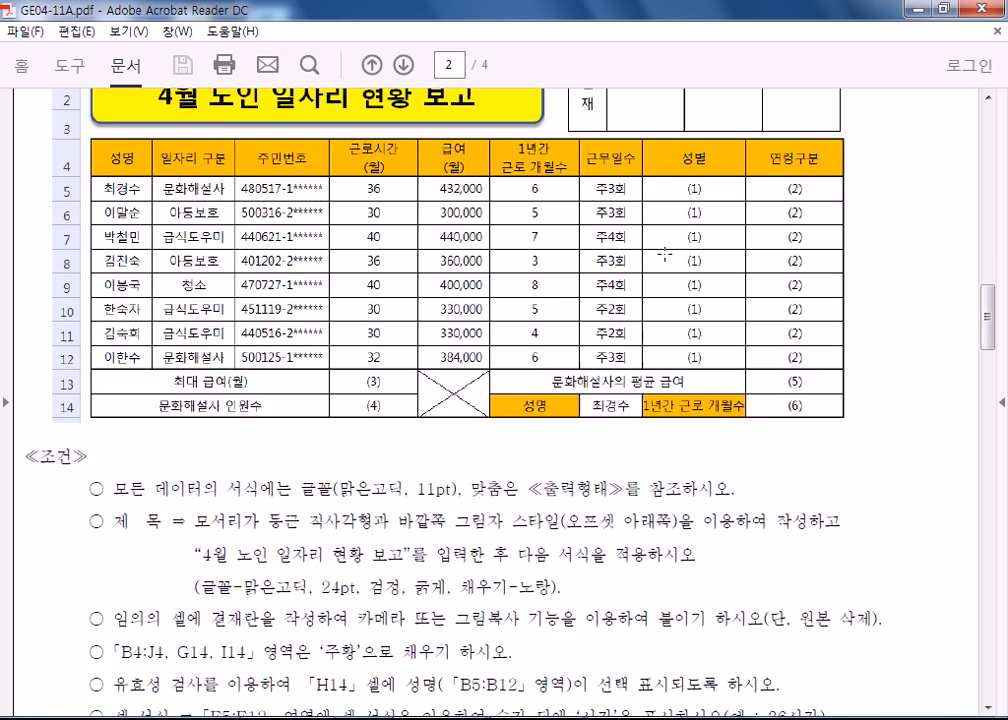
scroll(640, 250, "up", 2)
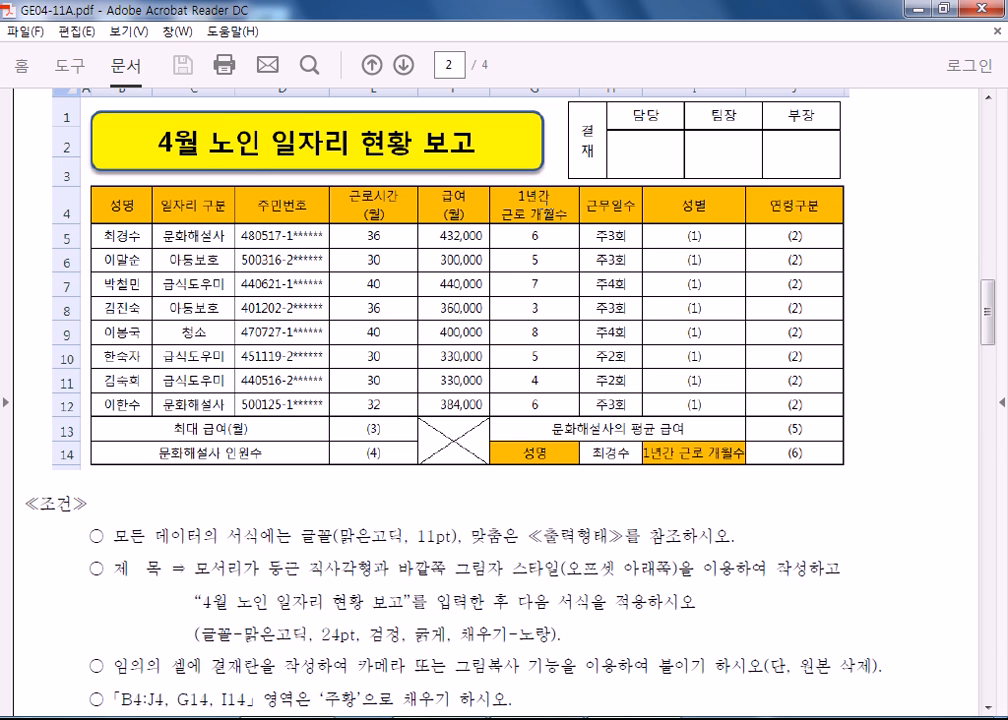
Select the H14 name cell and the (6) result cell in row 14 of the 출력형태 table on page 2.
scroll(332, 495, "down", 4)
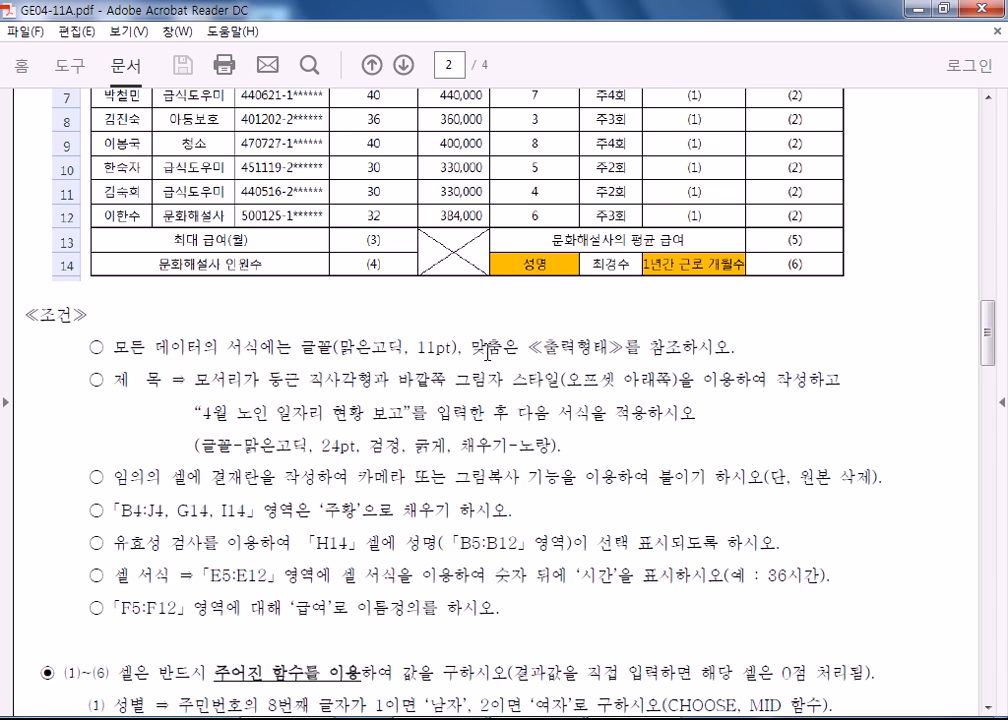
left_click_drag(595, 248, 632, 273)
scroll(445, 266, "up", 3)
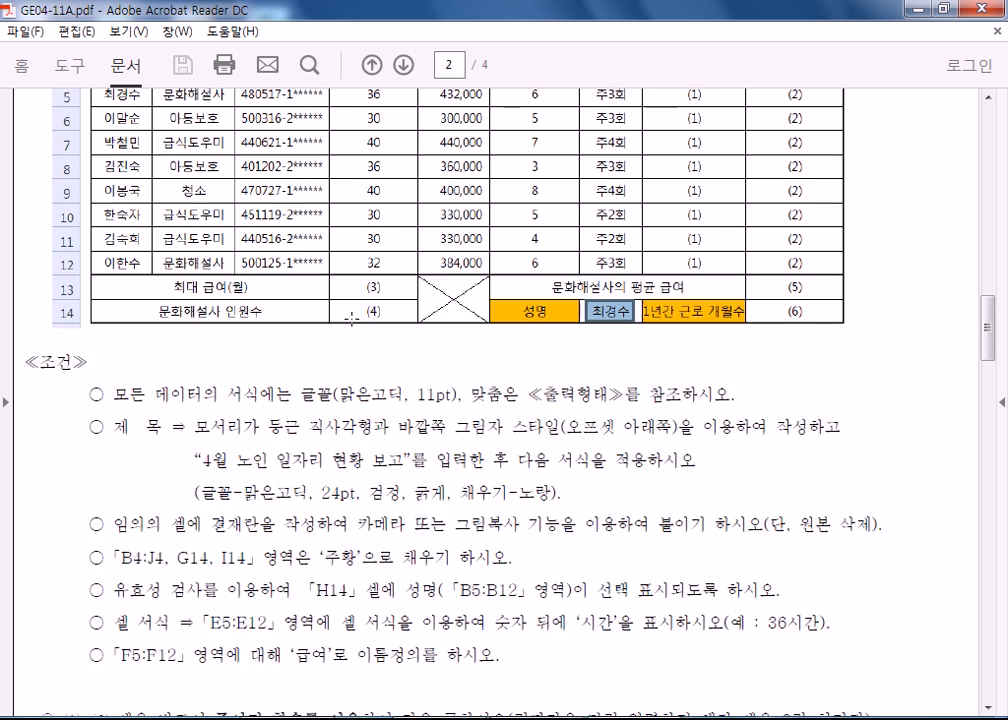
scroll(484, 280, "down", 3)
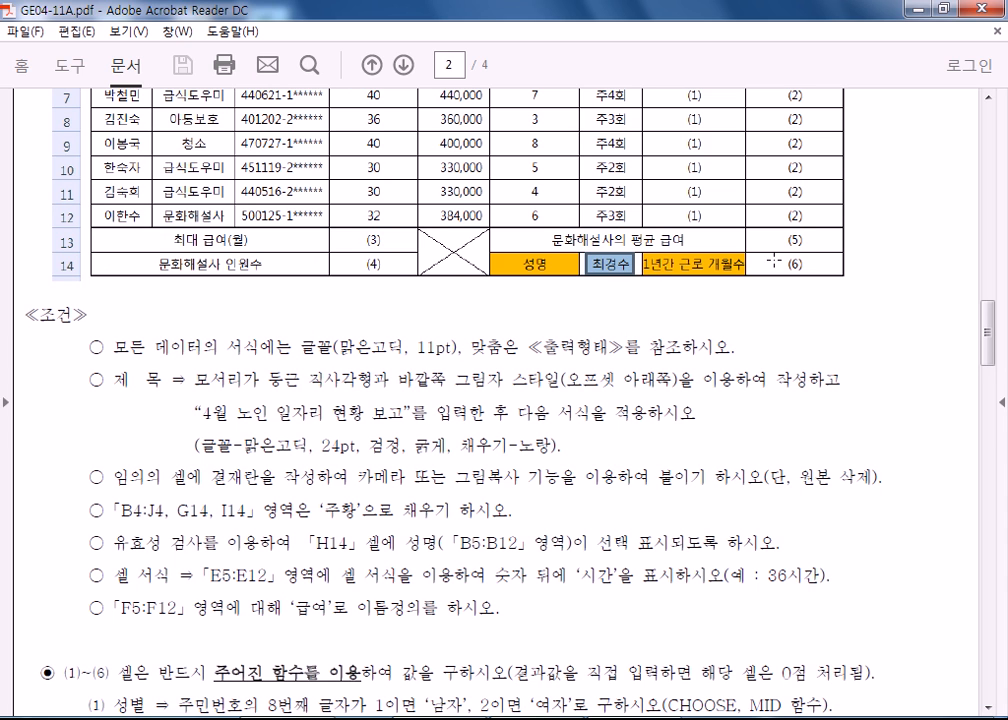
left_click_drag(773, 260, 810, 265)
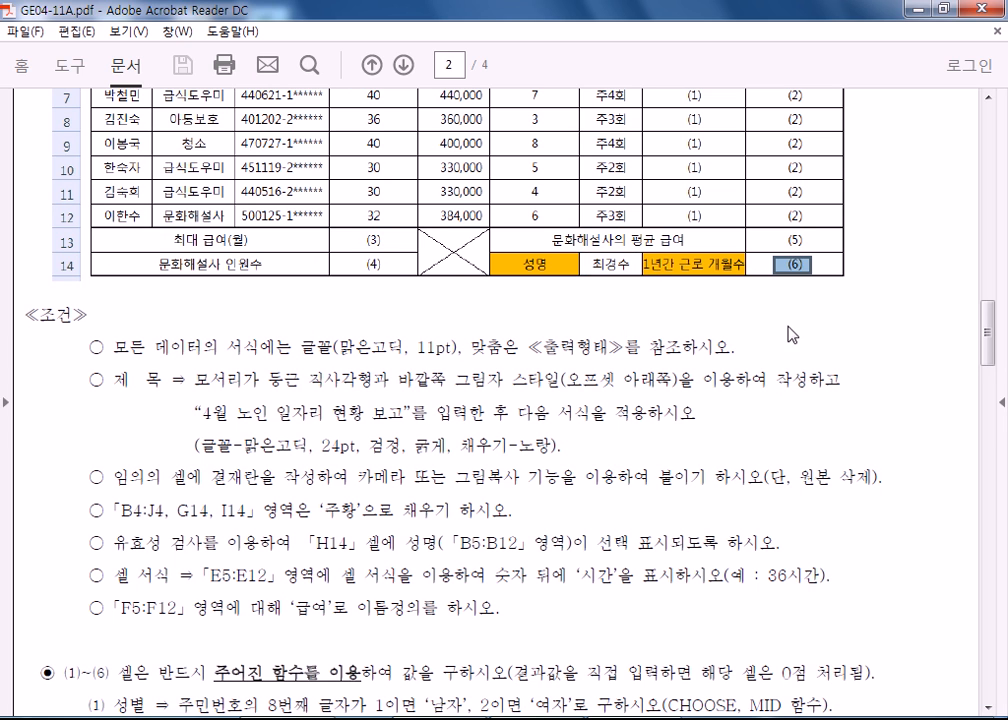
Select the condition text that defines the name '급여' for the range F5:F12, and clear the selection.
scroll(793, 334, "down", 3)
left_click_drag(118, 513, 322, 508)
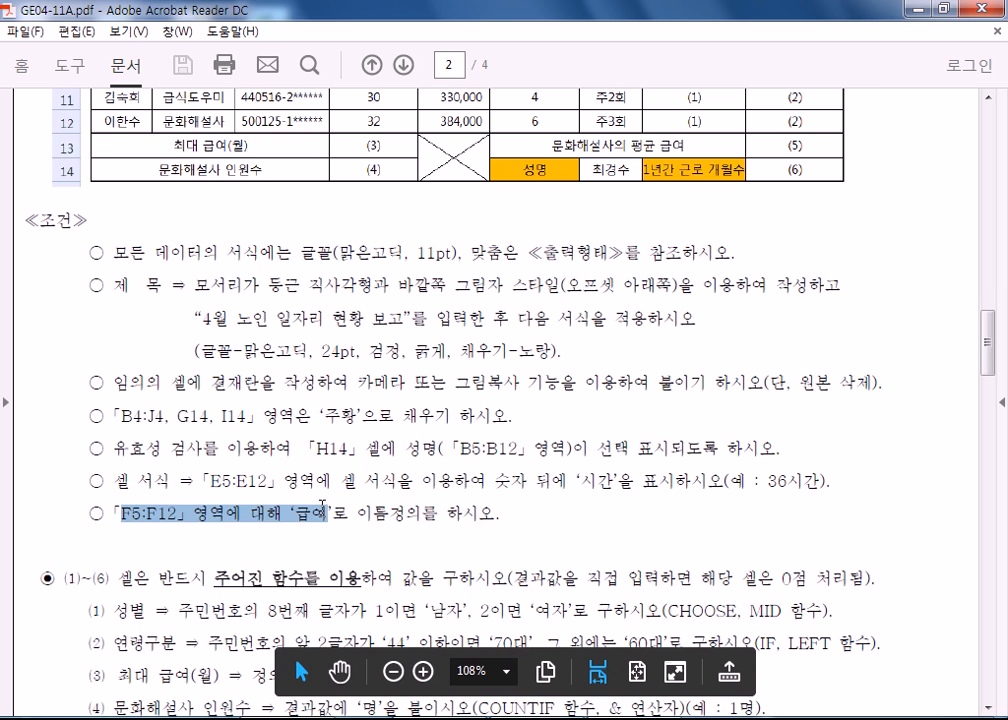
left_click(289, 512)
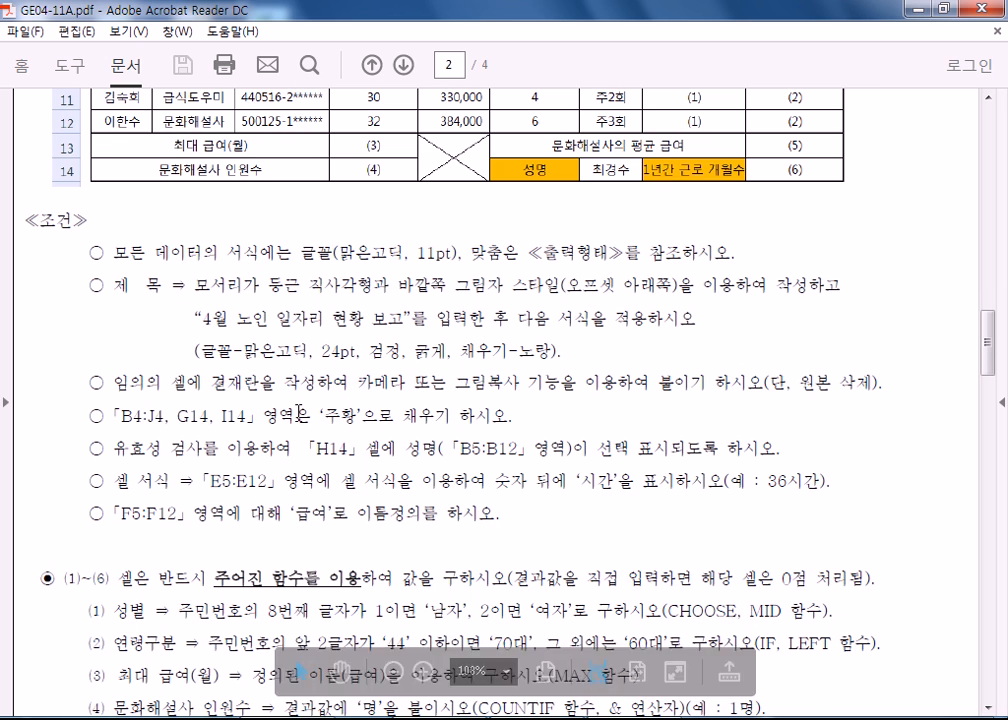
Select a value in the table's 근로시간(월) column and the '시간' suffix in the E5:E12 cell format example.
scroll(336, 437, "up", 5)
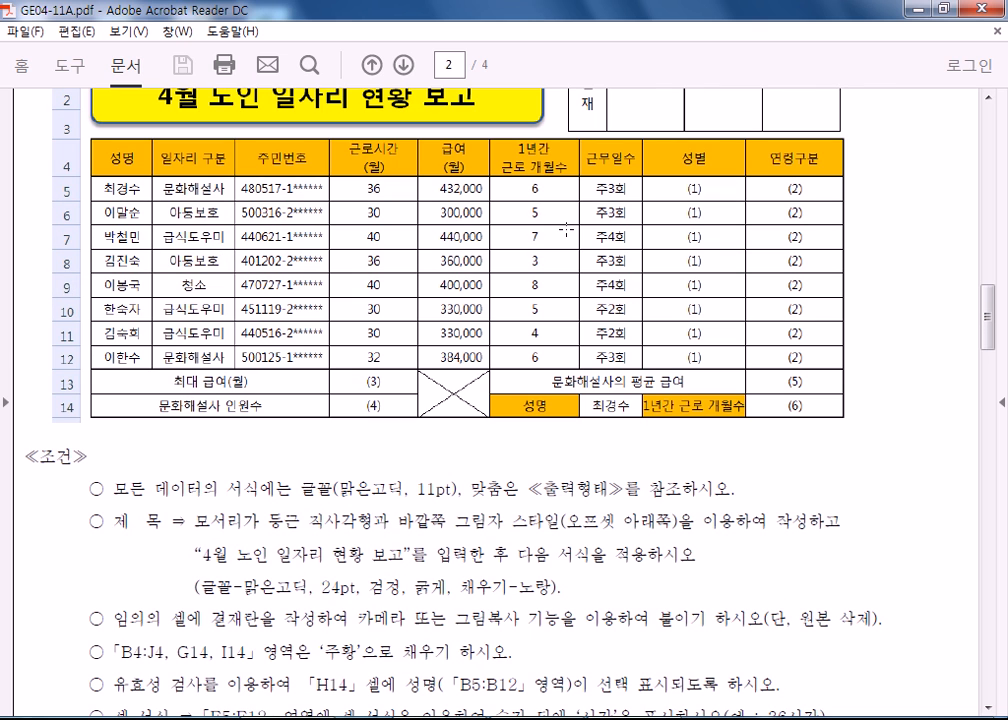
left_click_drag(349, 179, 390, 233)
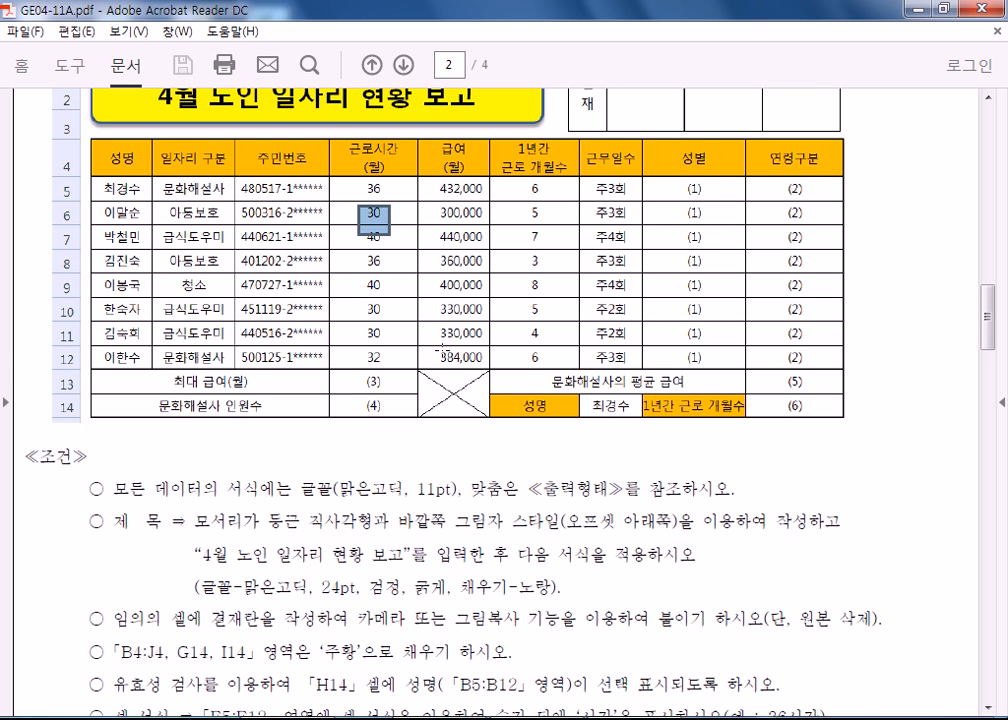
scroll(786, 573, "down", 3)
left_click_drag(786, 573, 820, 574)
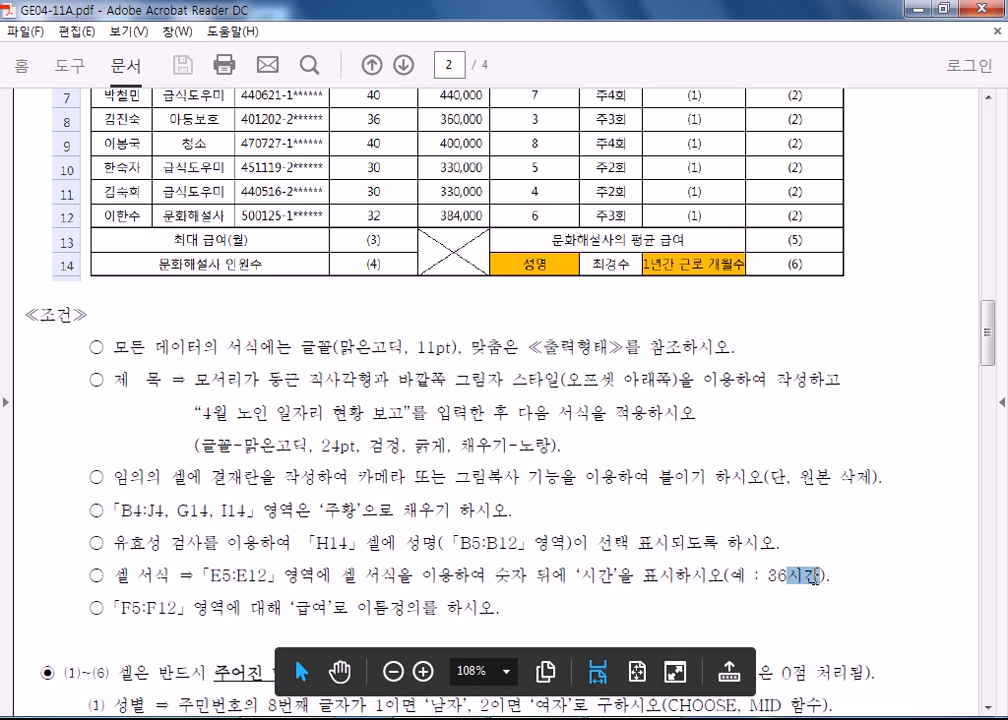
Select the function names MID in item (1) and MAX in item (3) of the (1)~(6) function requirements.
scroll(822, 578, "down", 3)
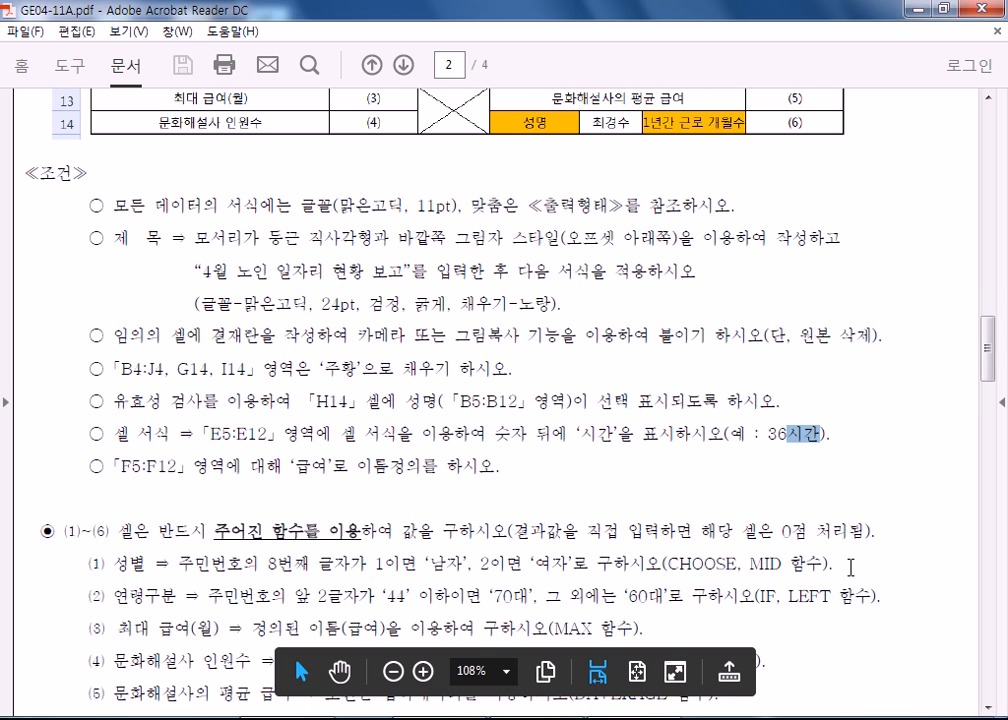
scroll(468, 459, "down", 8)
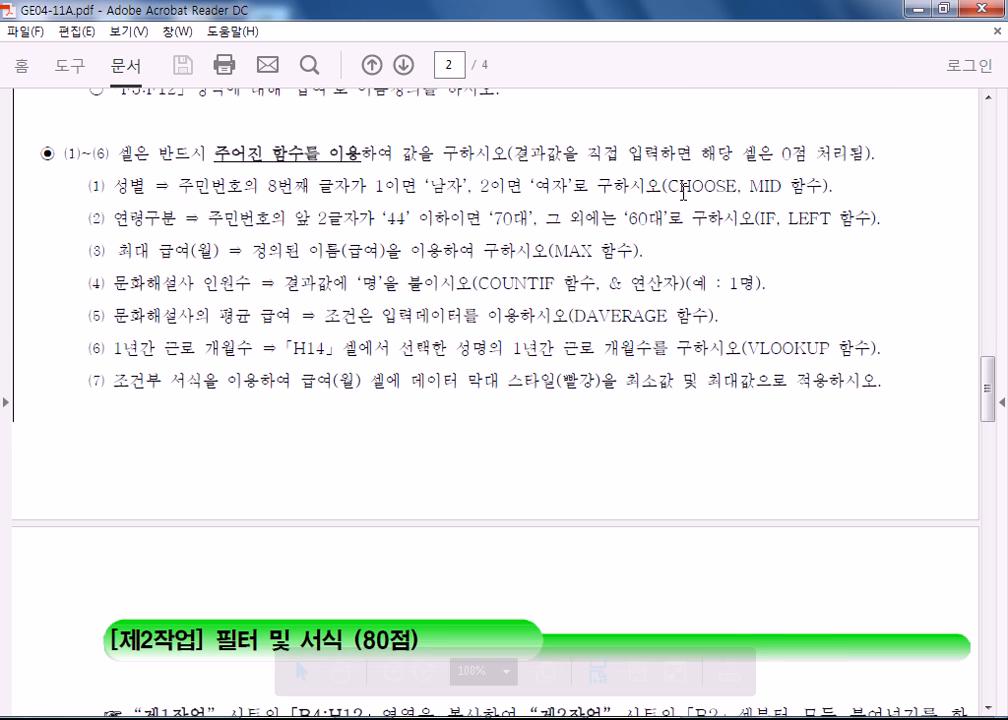
left_click_drag(665, 186, 785, 187)
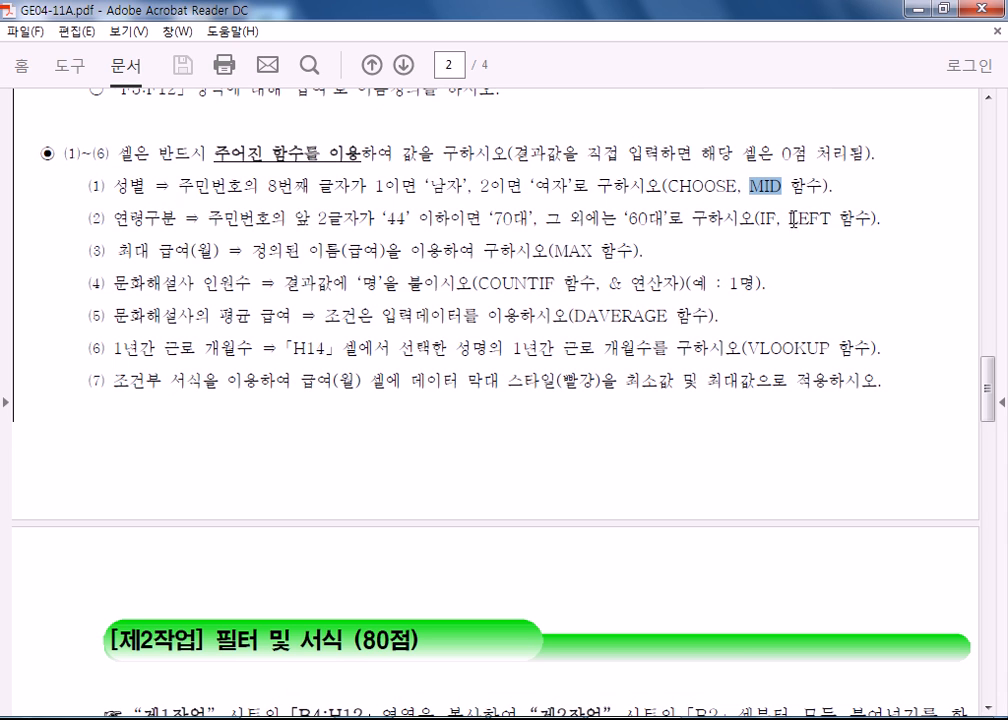
left_click_drag(555, 251, 642, 251)
left_click(643, 251)
left_click_drag(565, 250, 591, 252)
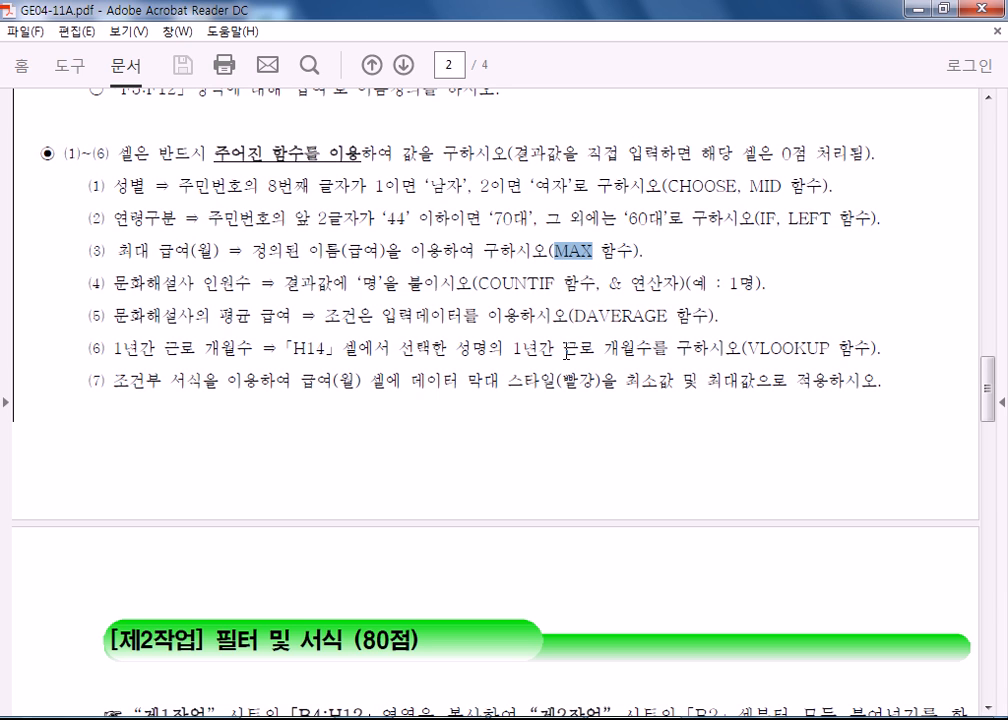
Select the defined name 급여 in item (3), DAVERAGE in item (5) and VLOOKUP in item (6).
scroll(567, 354, "up", 2)
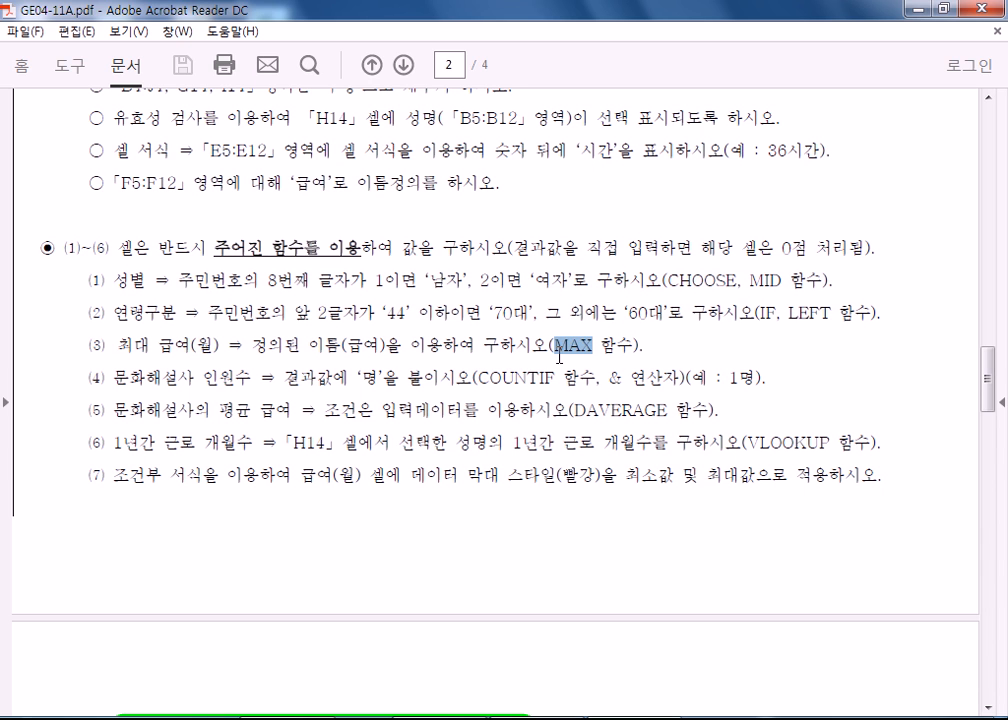
left_click_drag(345, 345, 382, 347)
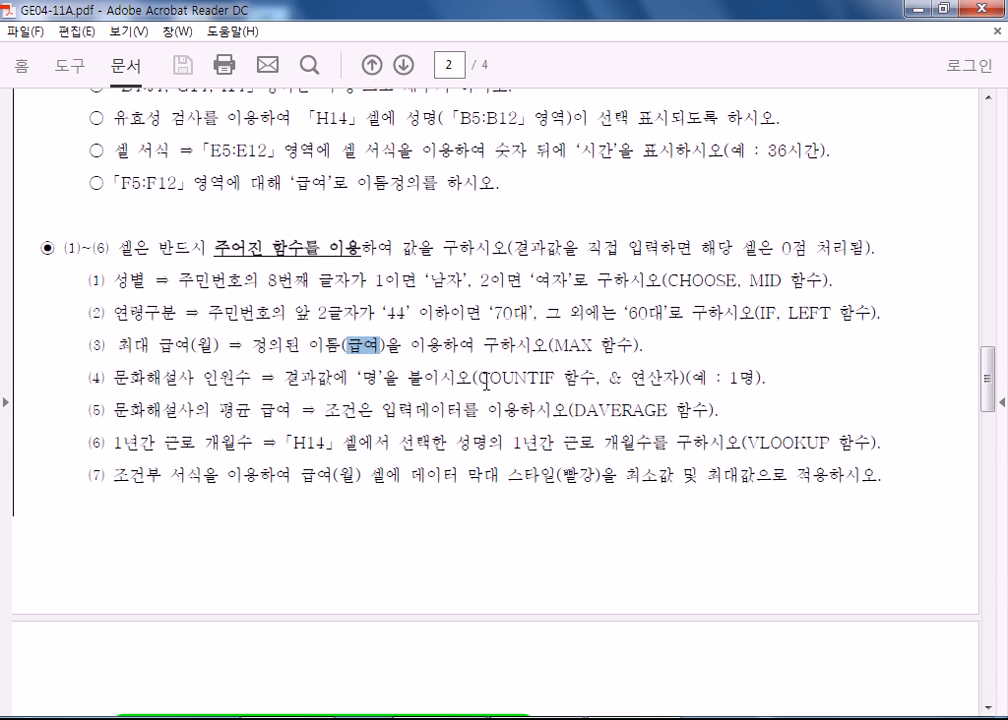
left_click_drag(574, 411, 670, 410)
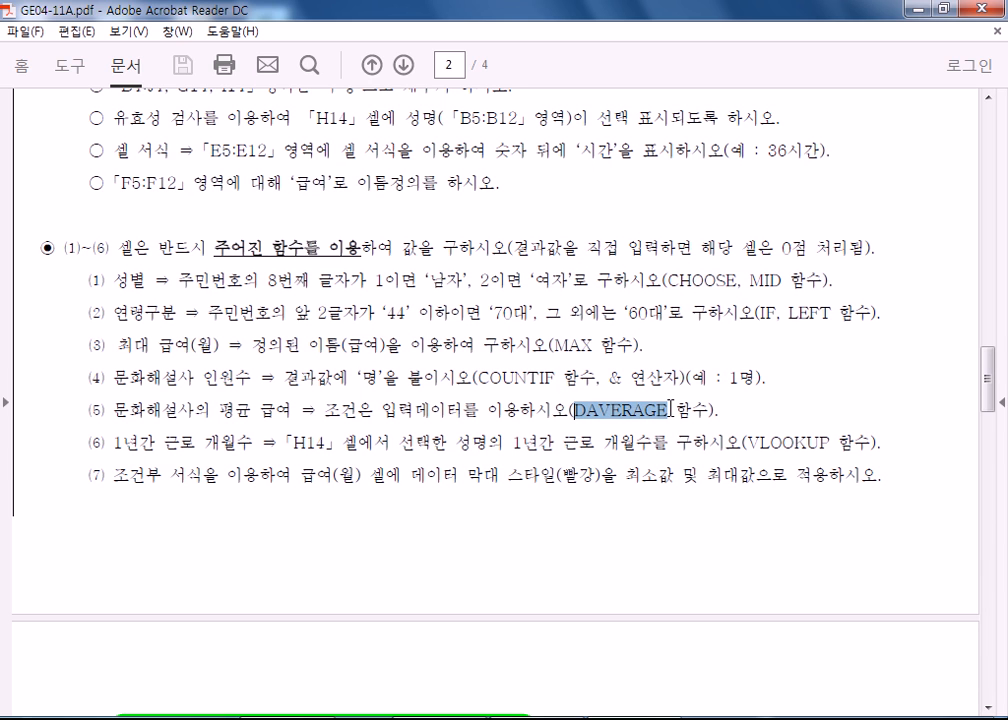
left_click(608, 411)
left_click_drag(744, 442, 826, 442)
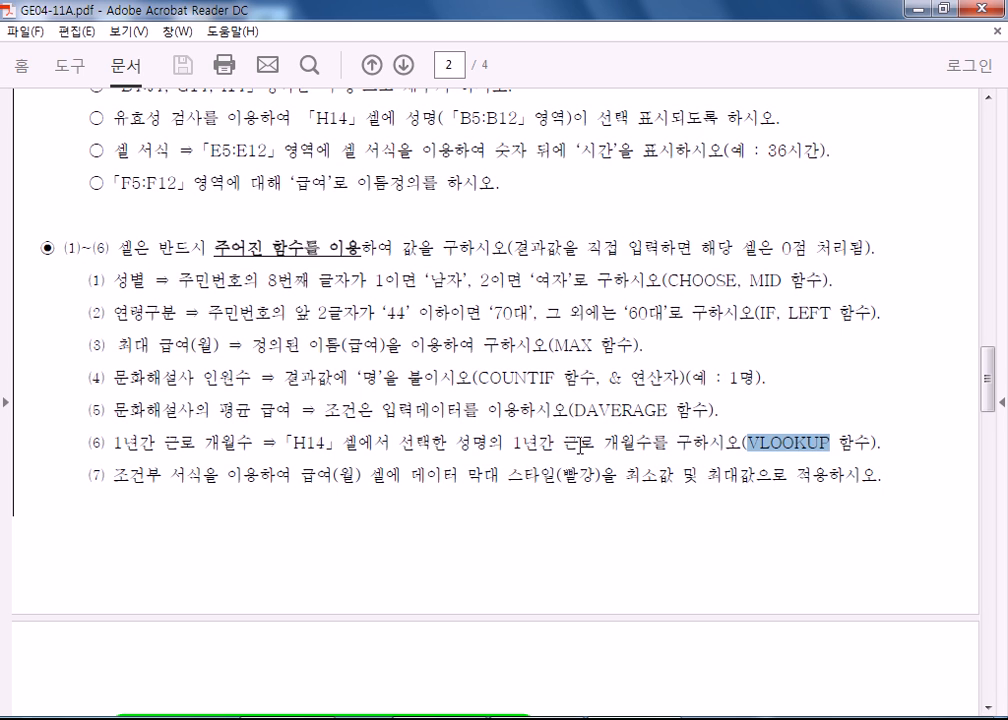
Select the red data bar style wording in item (7) and compare it with the 급여(월) column of the table.
left_click_drag(374, 476, 618, 476)
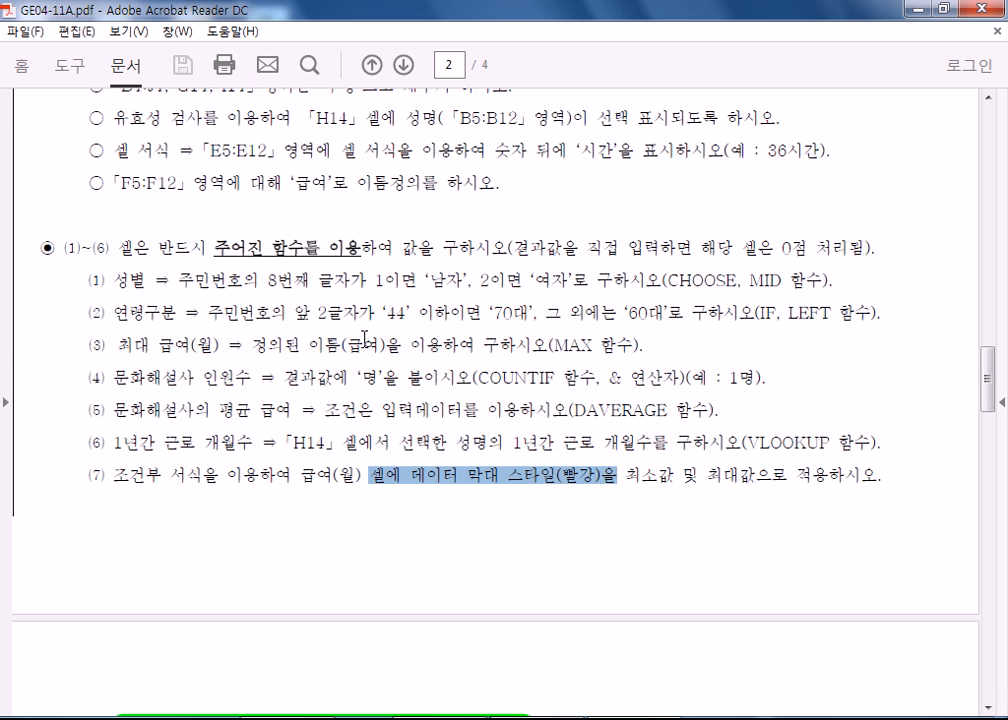
scroll(354, 333, "up", 3)
scroll(354, 333, "up", 9)
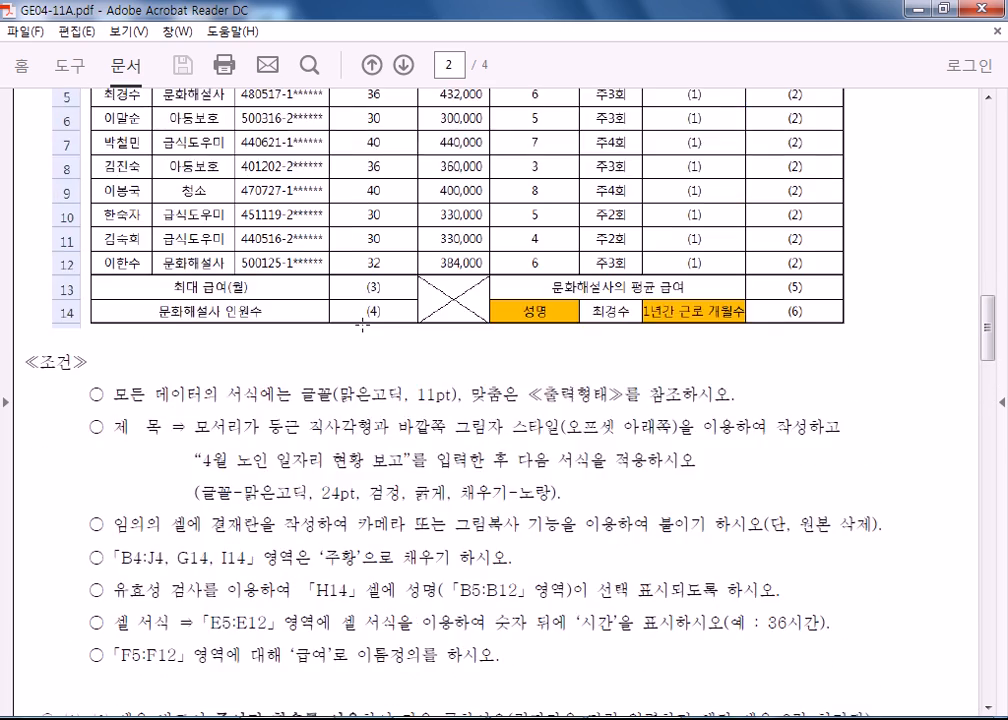
left_click_drag(437, 173, 486, 370)
scroll(557, 414, "down", 8)
scroll(557, 414, "down", 4)
scroll(533, 274, "up", 1)
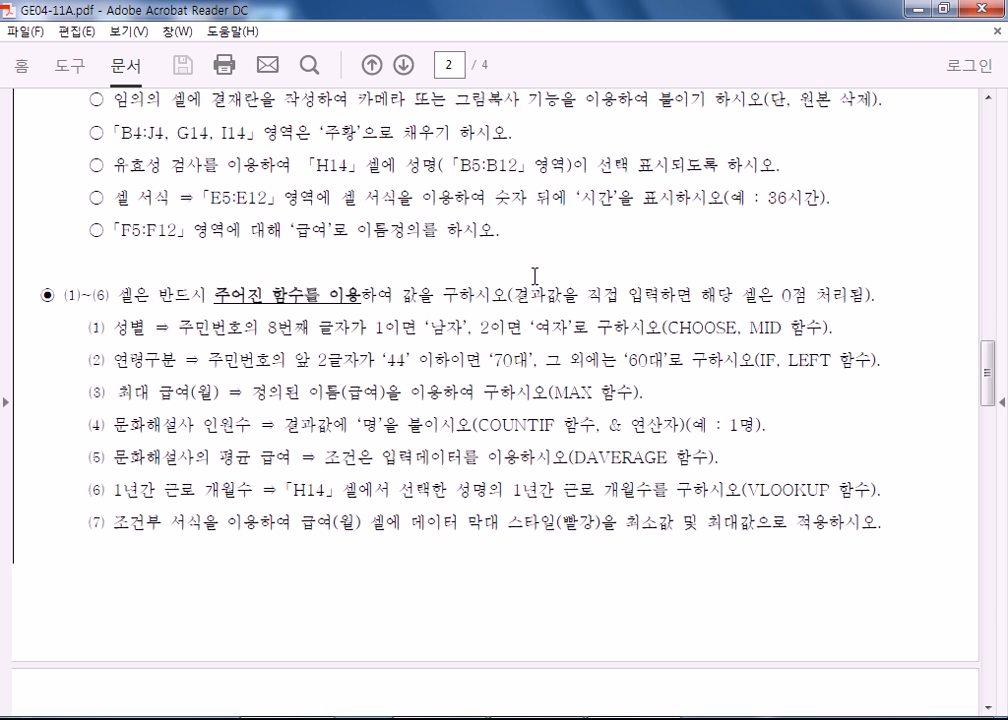
left_click_drag(535, 527, 585, 531)
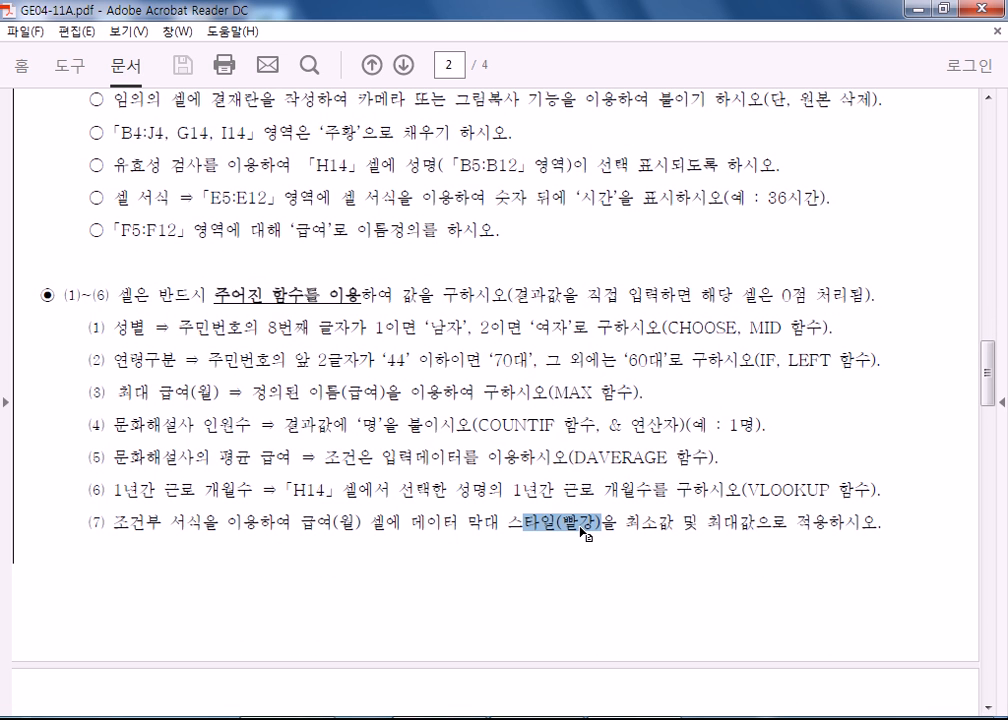
Select the 고급필터 criterion about 근로시간(월) '30' 이하 in the 제2작업 conditions on page 3.
scroll(580, 535, "down", 10)
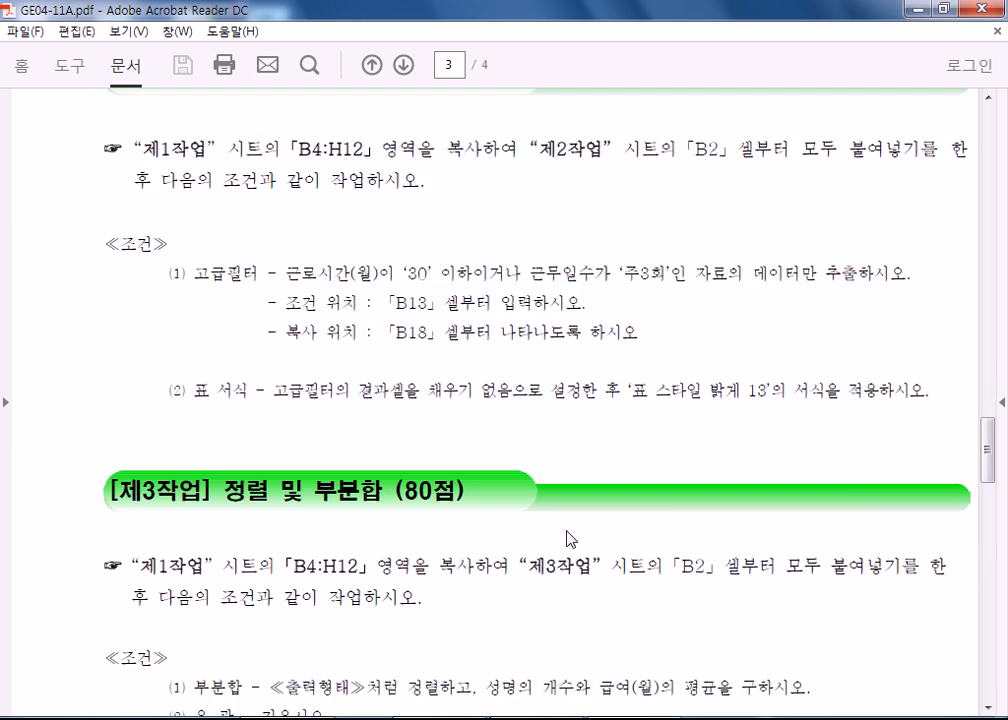
scroll(569, 540, "up", 2)
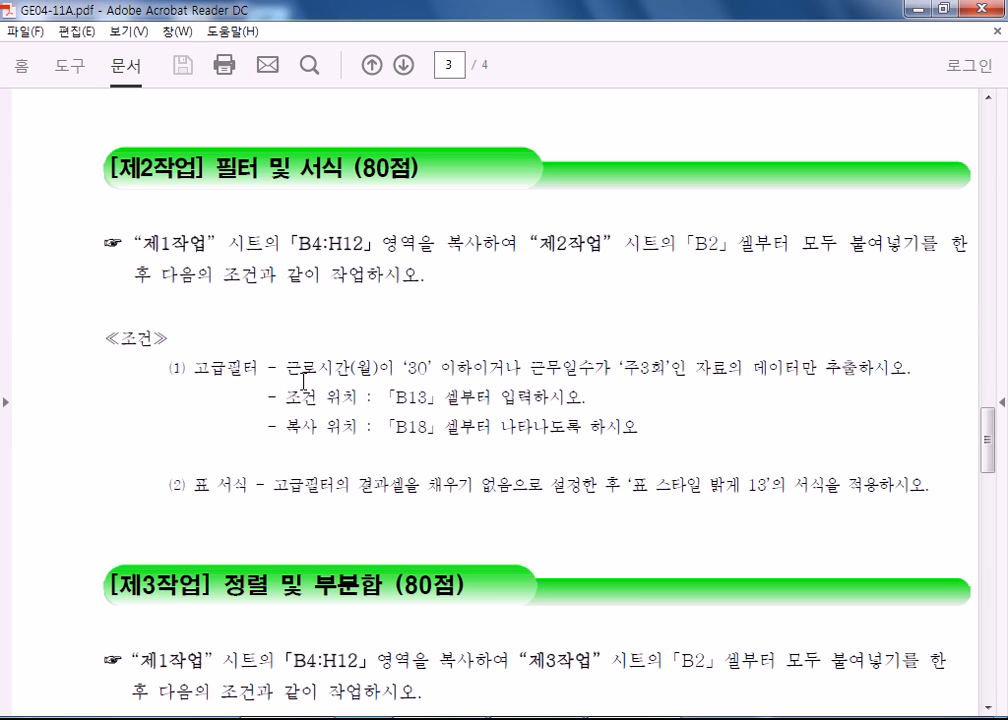
left_click_drag(288, 369, 472, 370)
left_click(537, 367)
Select the 표 서식 wording on the filter result cells' fill and the style number 13 in the 제2작업 conditions.
scroll(542, 445, "down", 2)
left_click_drag(273, 390, 451, 383)
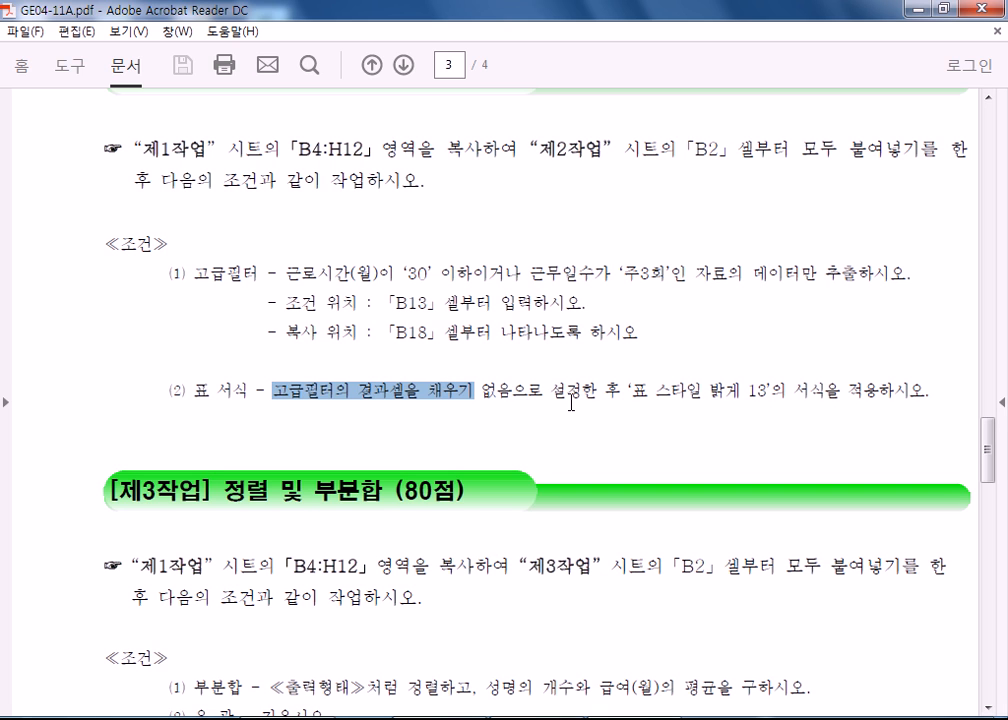
left_click_drag(766, 392, 739, 388)
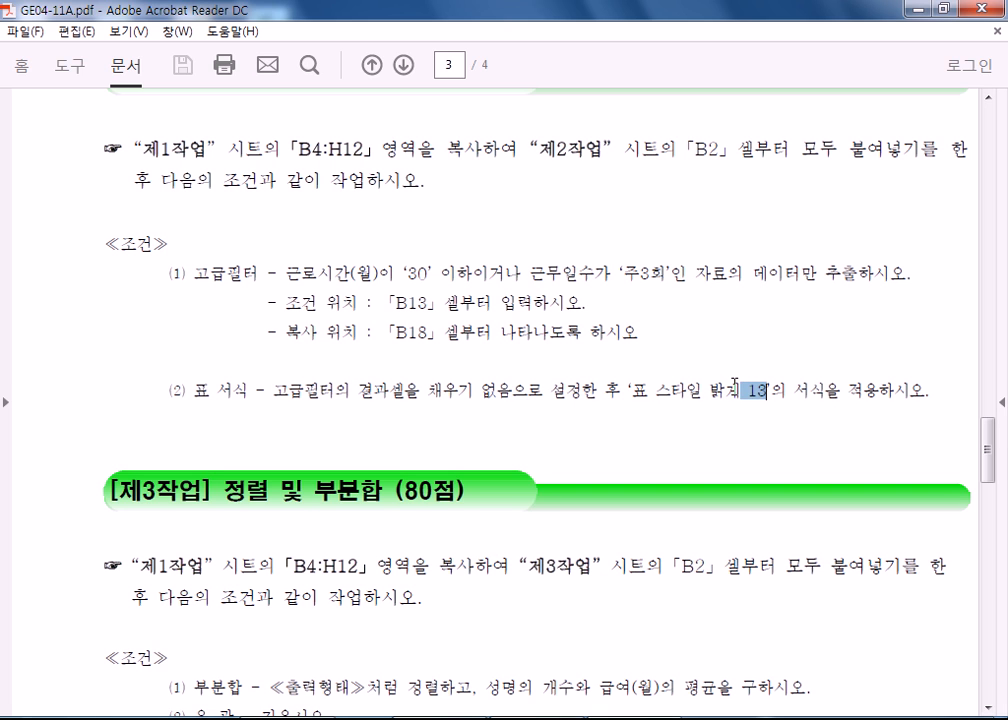
left_click(712, 386)
Select the 청소, 아동보호, 문화해설사 and 급식도우미 groups in the 일자리 구분 column of the 제3작업 출력형태 table.
scroll(710, 390, "down", 10)
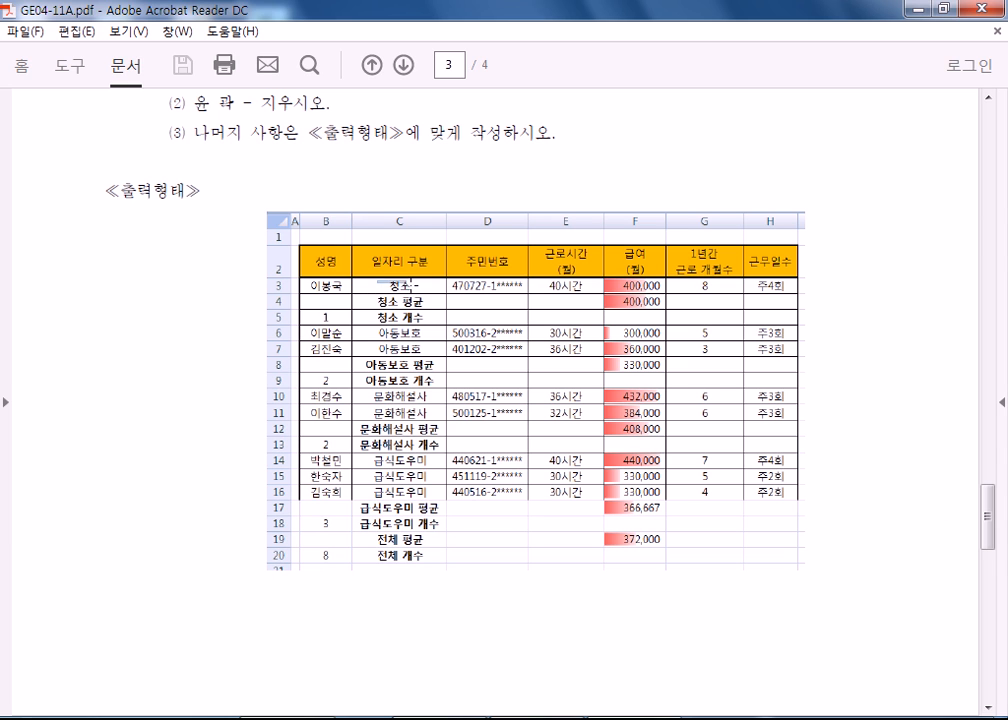
left_click_drag(376, 279, 435, 299)
left_click_drag(376, 327, 428, 355)
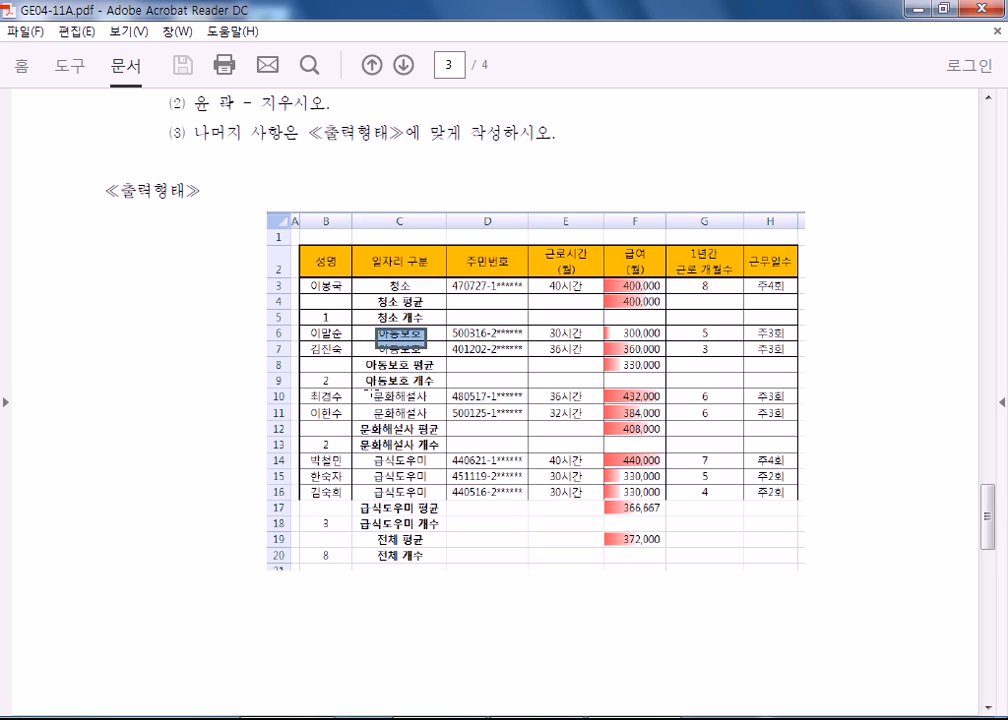
left_click_drag(370, 389, 441, 421)
left_click_drag(372, 457, 431, 499)
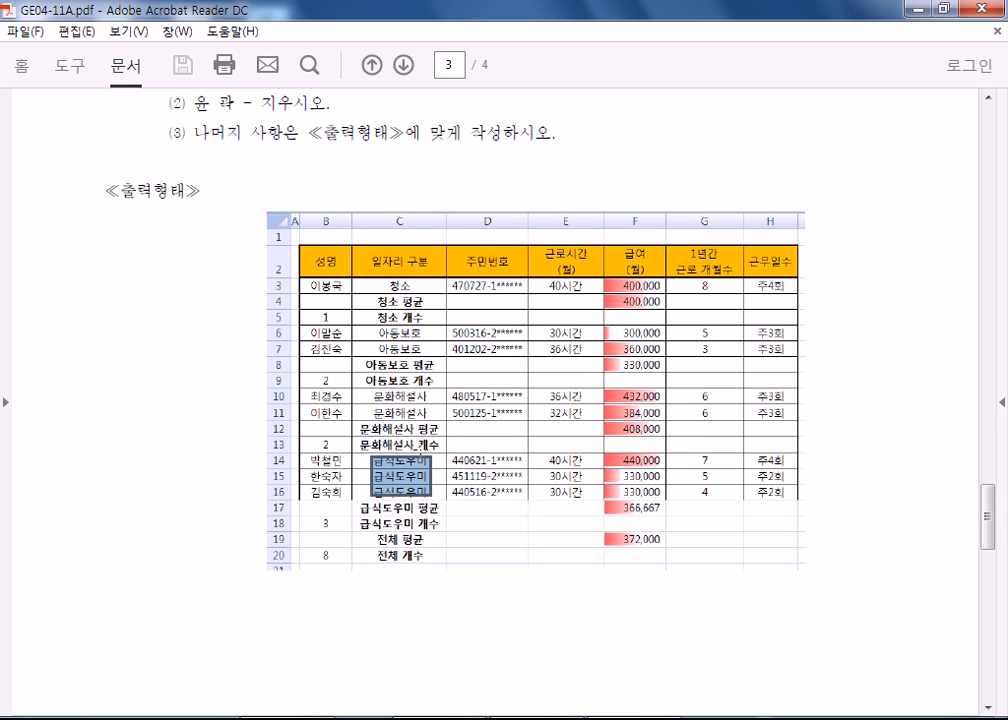
left_click_drag(370, 243, 427, 569)
left_click(392, 364)
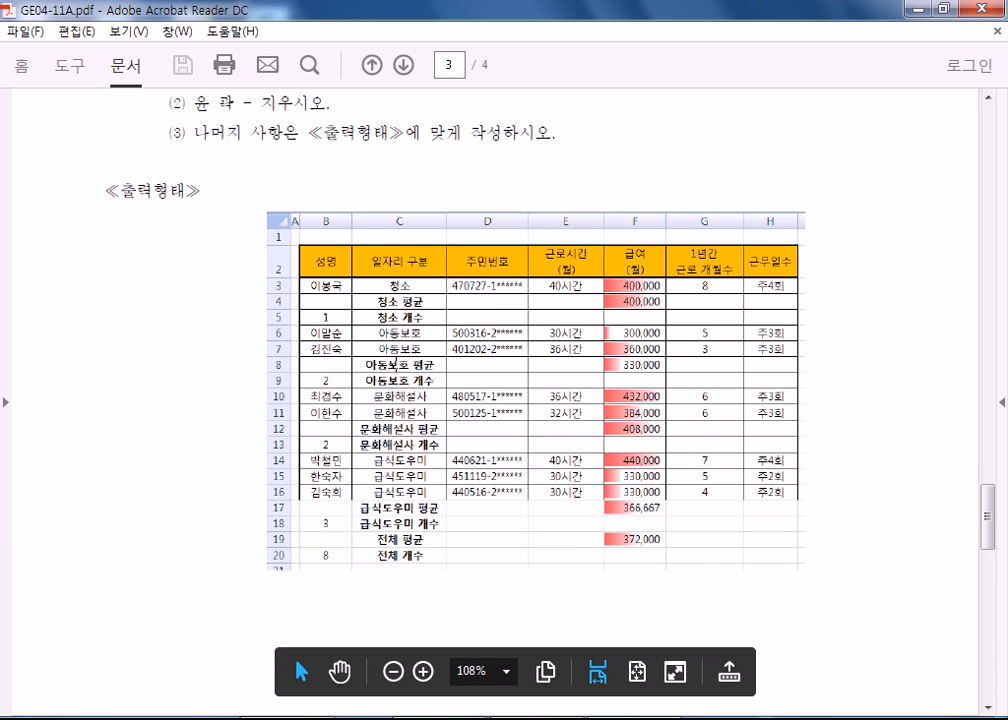
Select the 일자리 구분 header, and the phrases '성명의 개수와' and '평균을' in the 제3작업 부분합 condition.
scroll(392, 365, "up", 2)
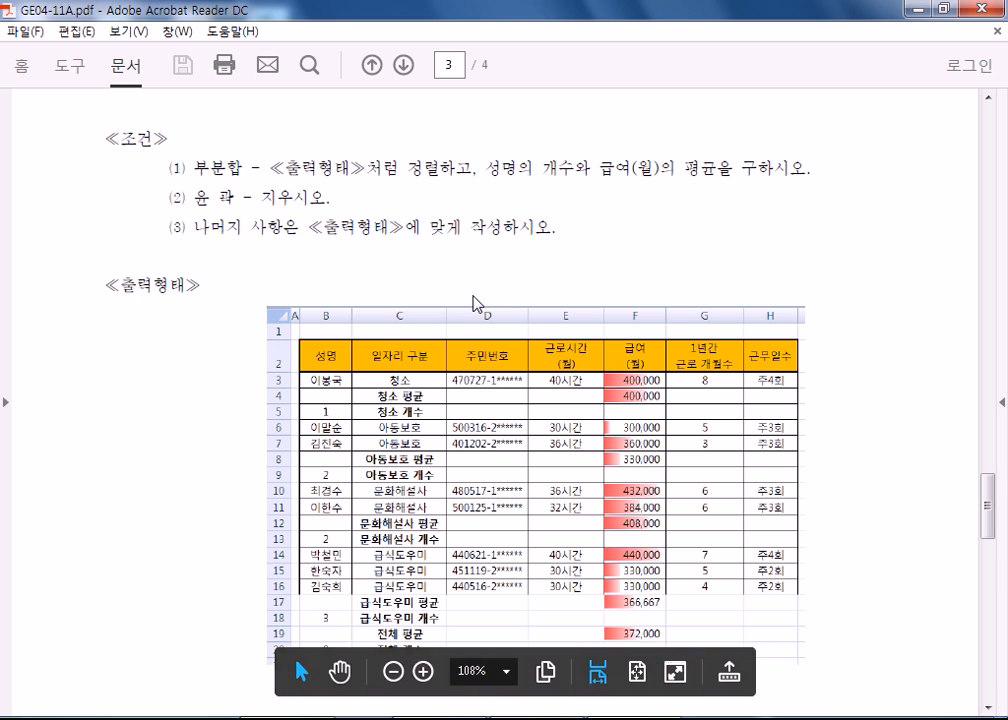
left_click_drag(368, 346, 435, 375)
scroll(435, 375, "down", 1)
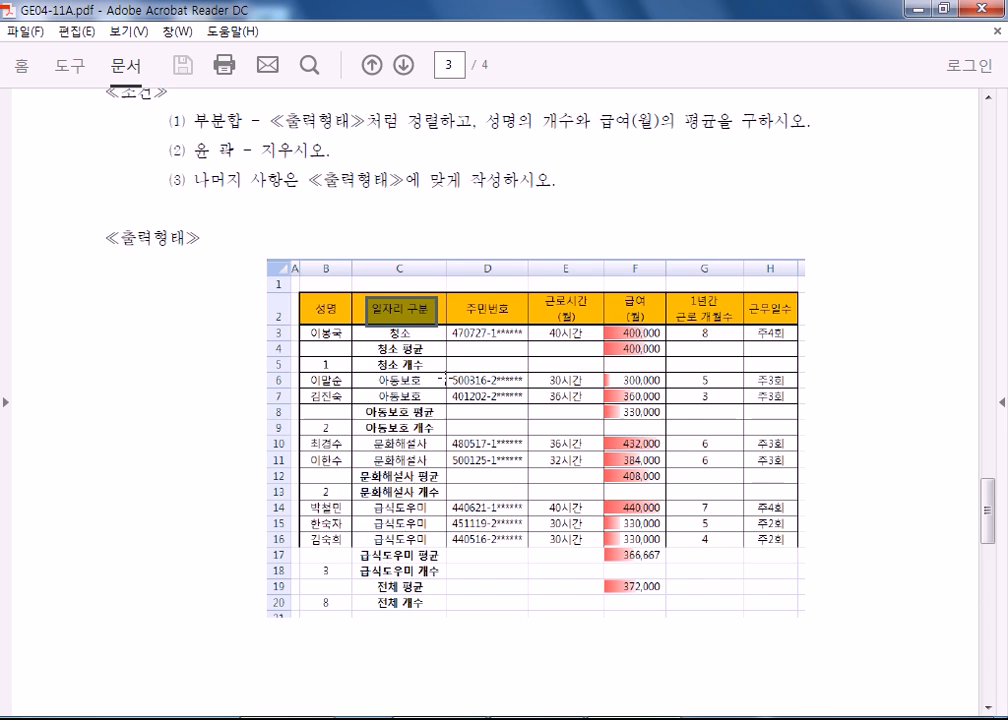
left_click_drag(485, 121, 574, 130)
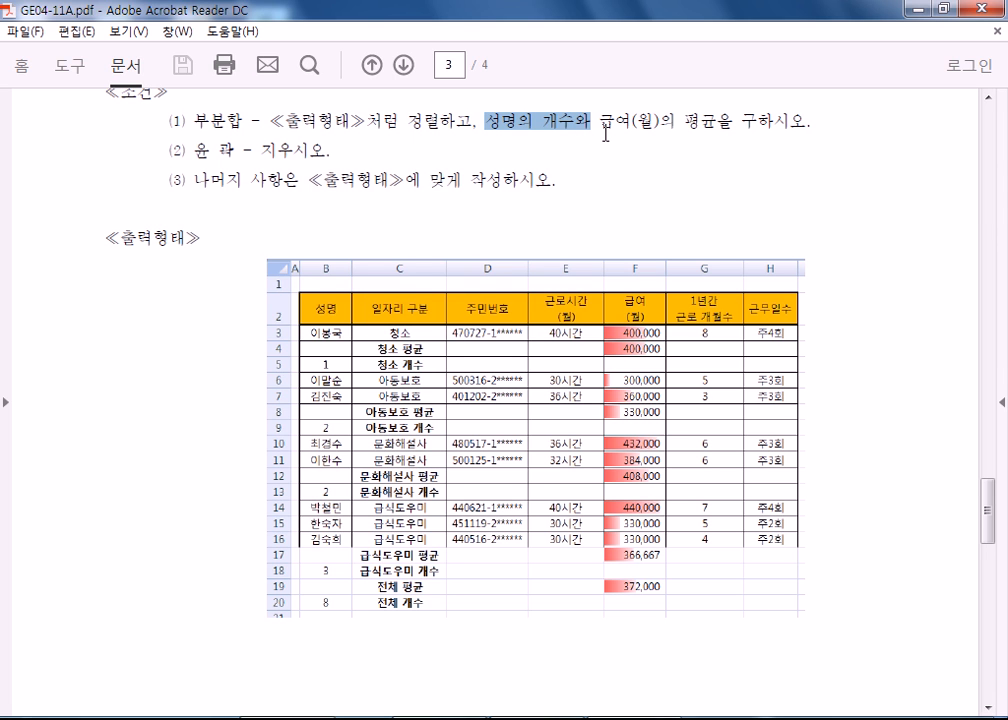
left_click(598, 121)
left_click_drag(600, 120, 726, 127)
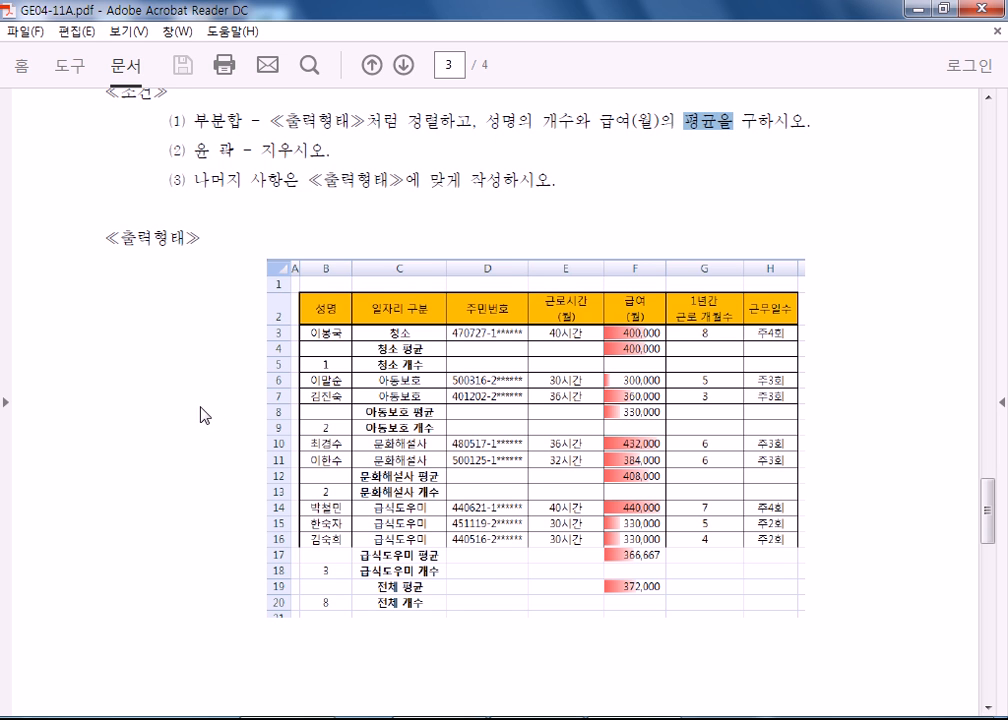
Review the 제4작업 chart conditions and the 출력형태 chart "문화해설사 및 급식도우미의 근로시간과 급여 현황" on page 4.
scroll(190, 413, "down", 10)
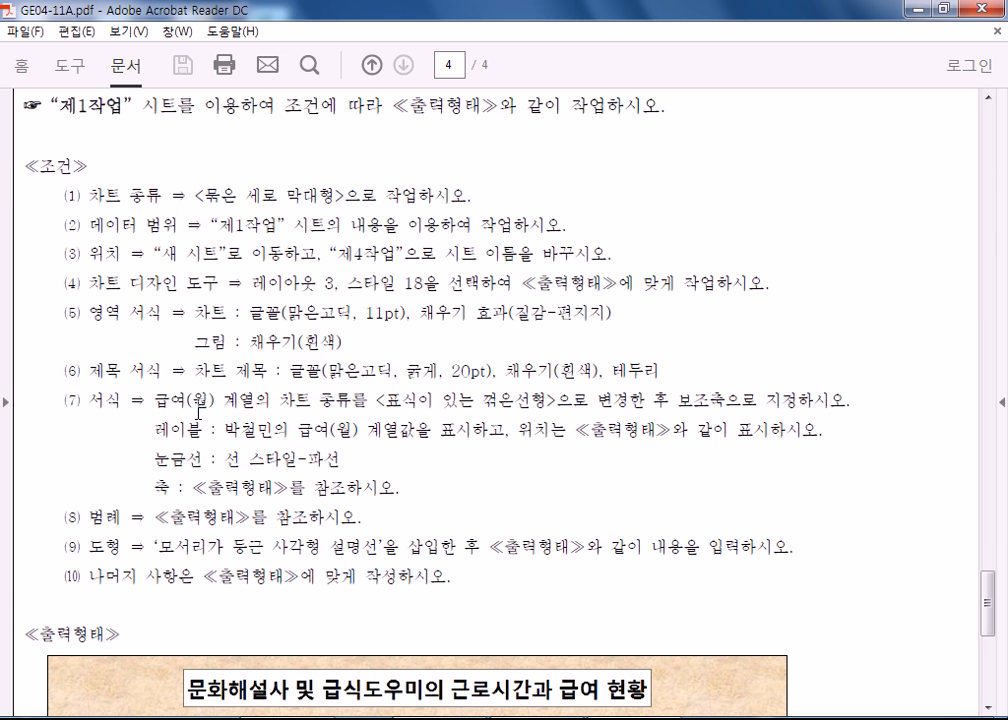
scroll(283, 397, "down", 10)
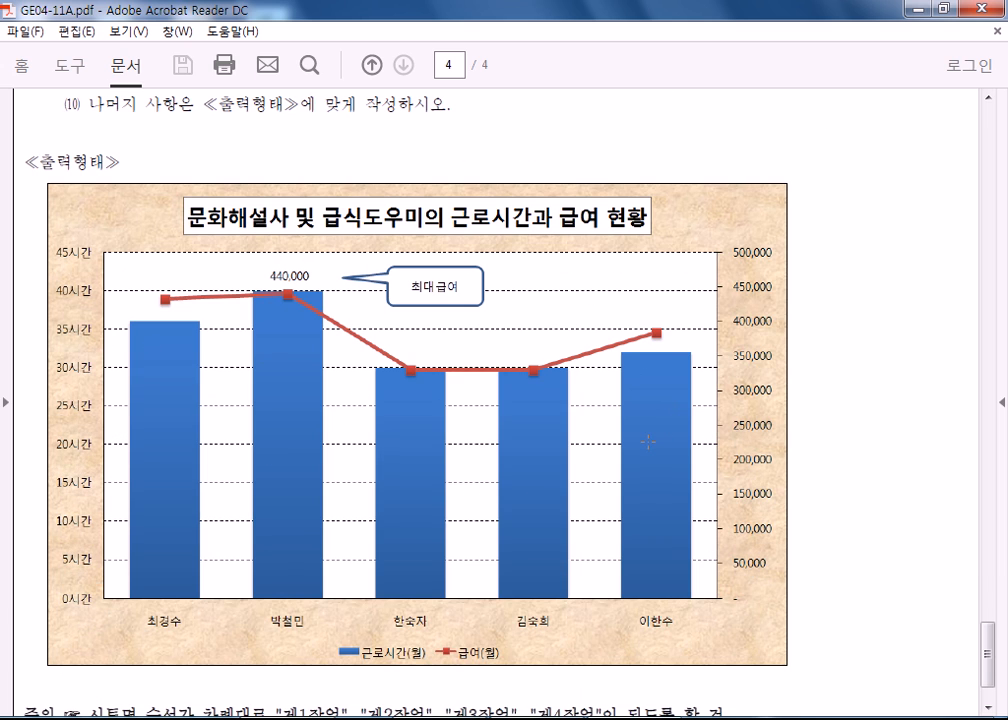
Mark areas of the 제4작업 출력형태 chart and select the chart type wording '묶은 세로 막대형' in condition (1).
left_click_drag(42, 240, 121, 427)
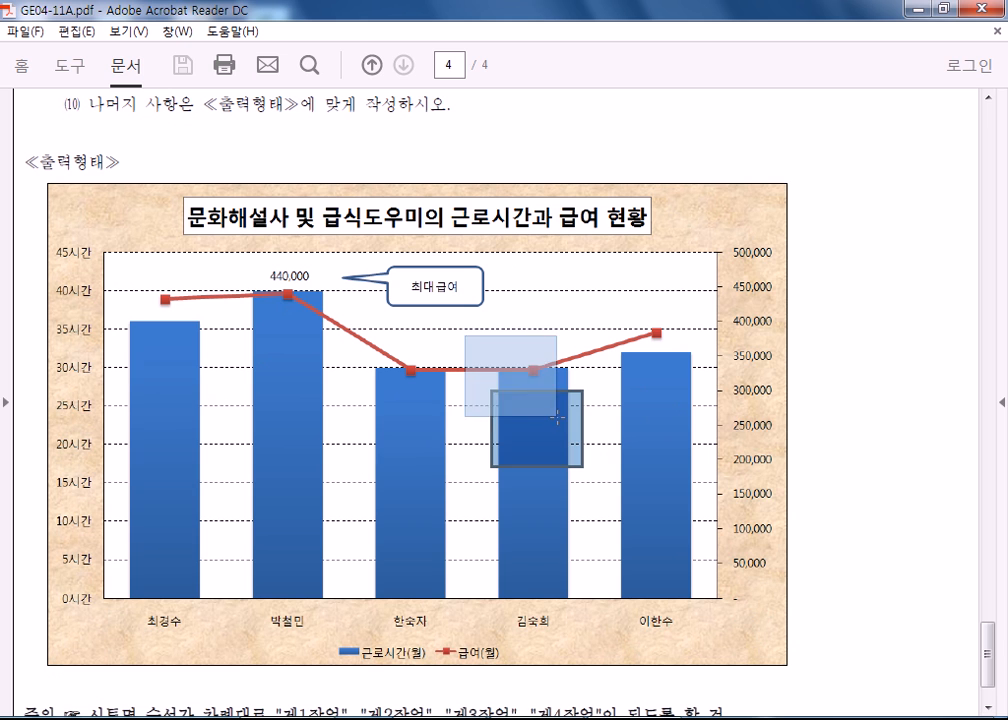
scroll(259, 373, "up", 5)
scroll(259, 373, "up", 2)
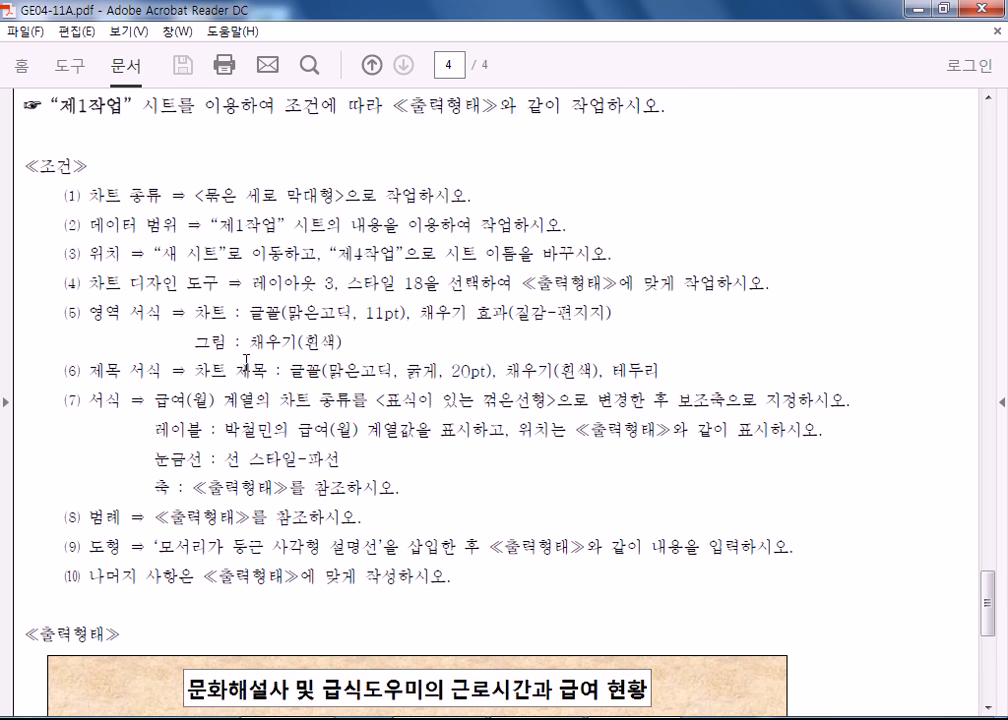
left_click_drag(203, 195, 300, 195)
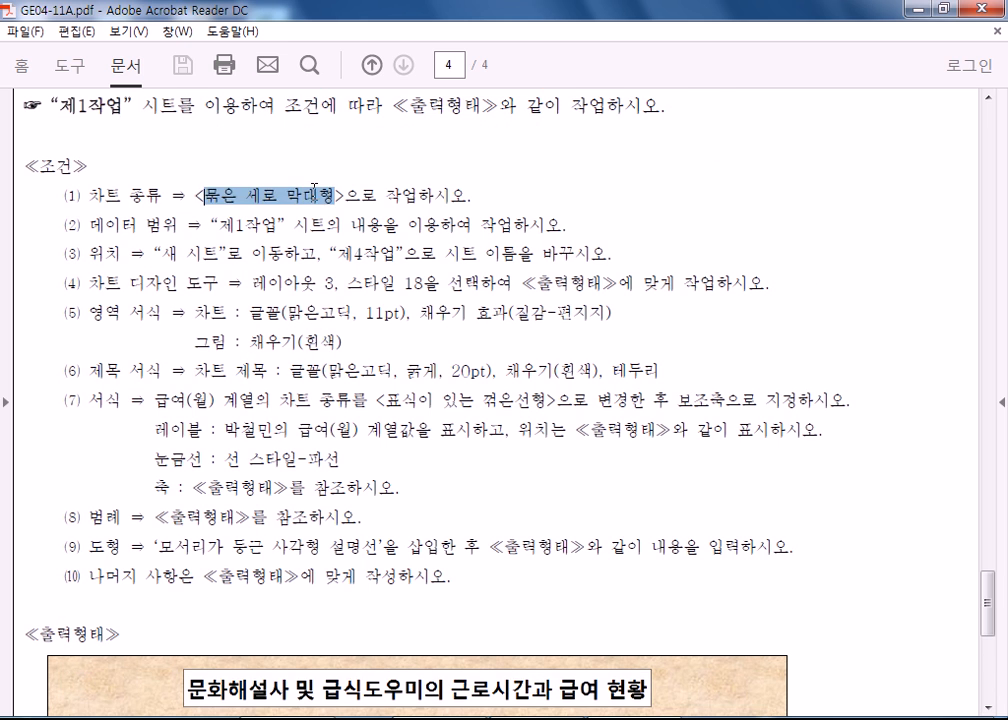
Mark the 근로시간(월) and 급여(월) legend in the 출력형태 chart, clear the marking and recheck the 제4작업 conditions.
scroll(212, 243, "down", 7)
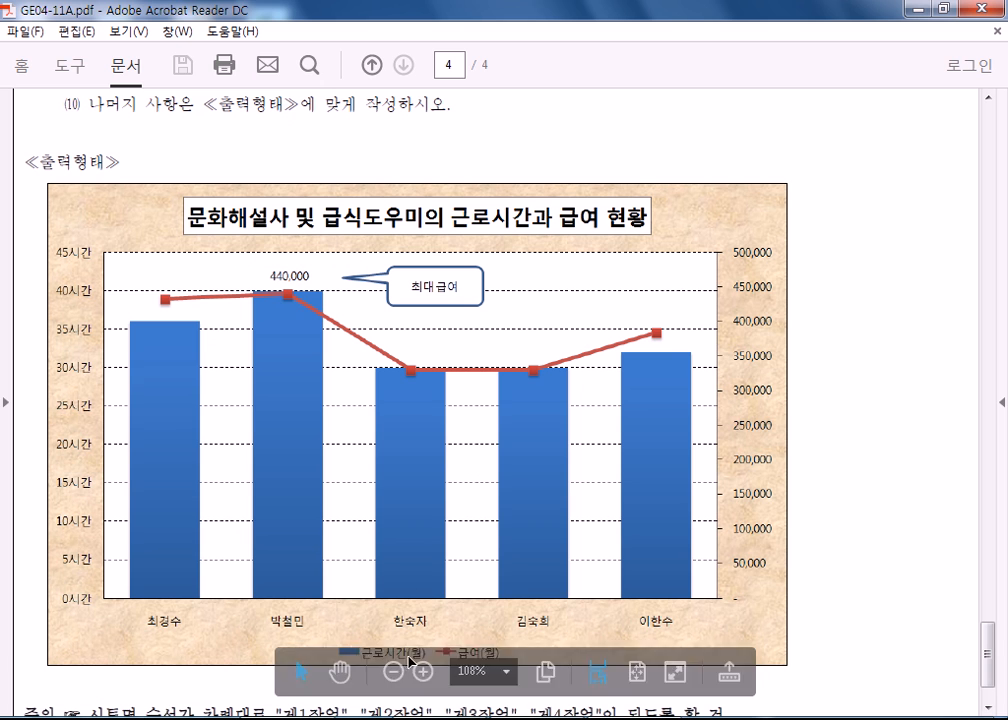
scroll(389, 497, "down", 2)
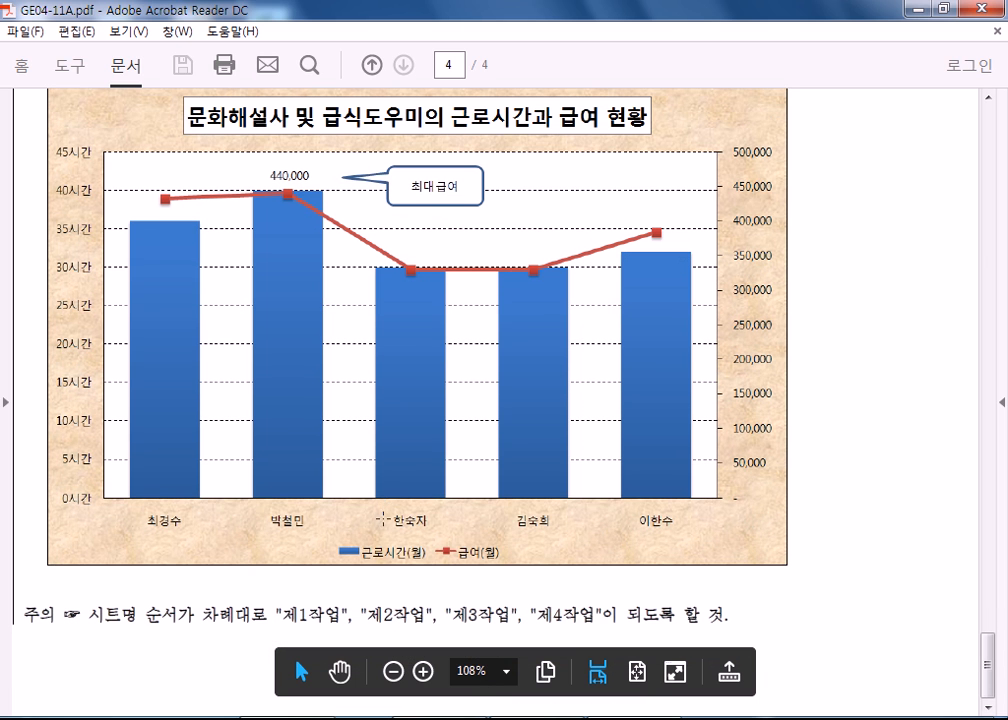
left_click_drag(331, 535, 530, 567)
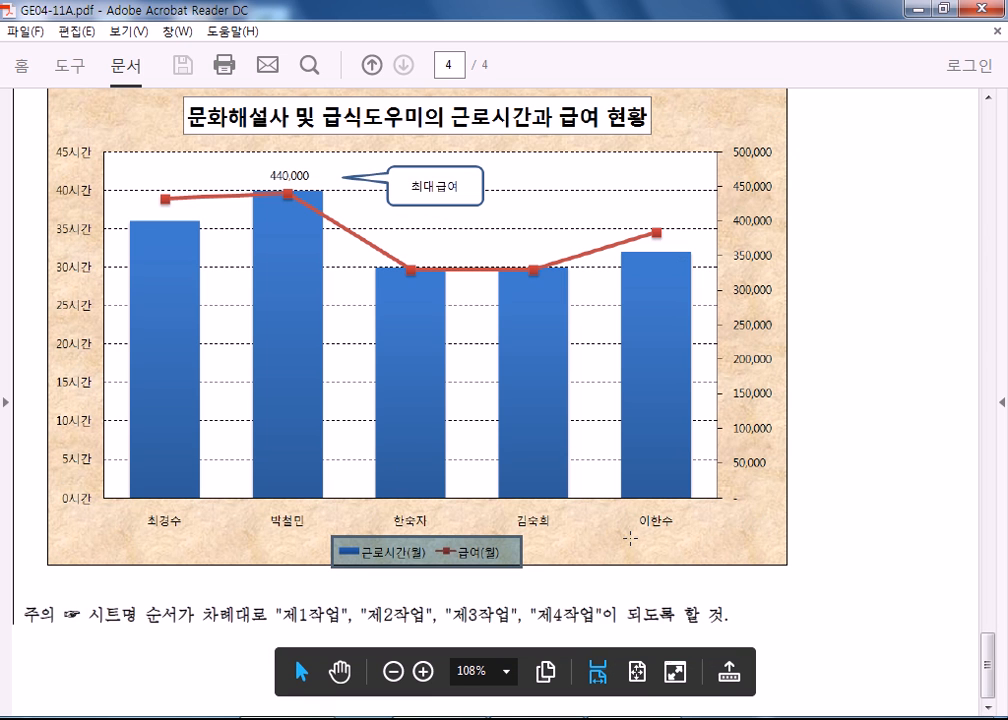
left_click(389, 450)
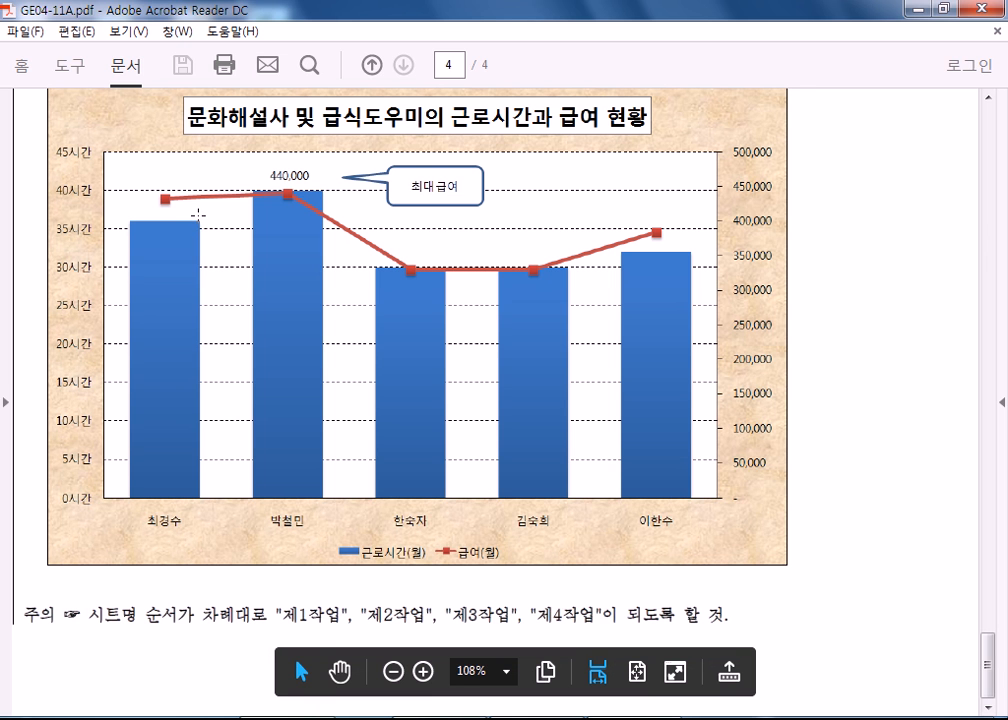
scroll(196, 214, "up", 10)
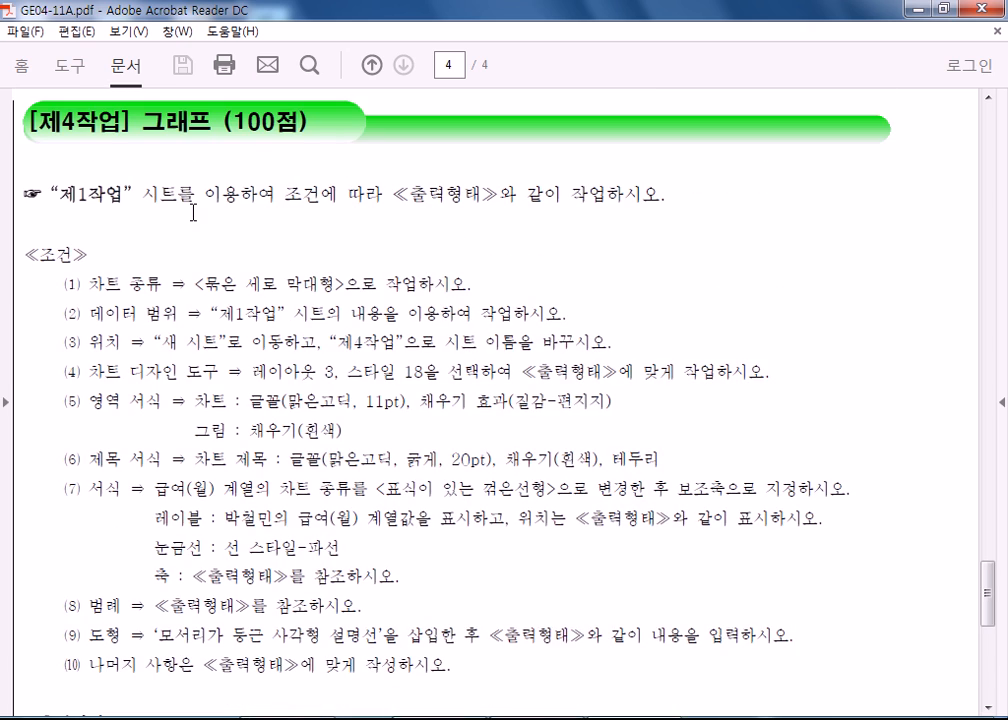
scroll(193, 213, "down", 3)
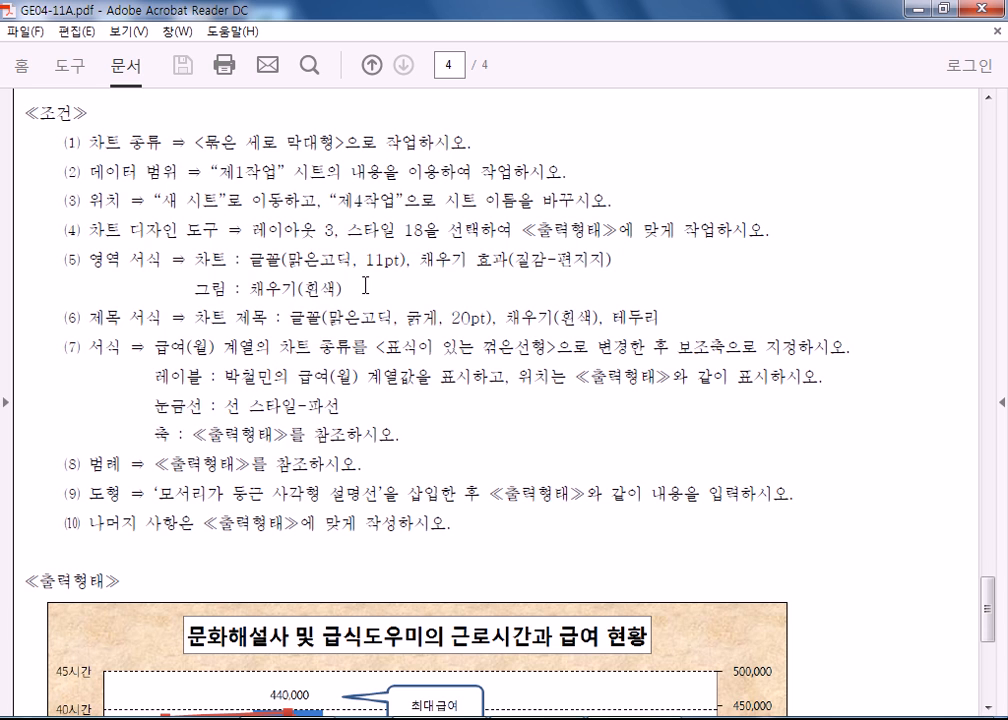
scroll(304, 302, "down", 8)
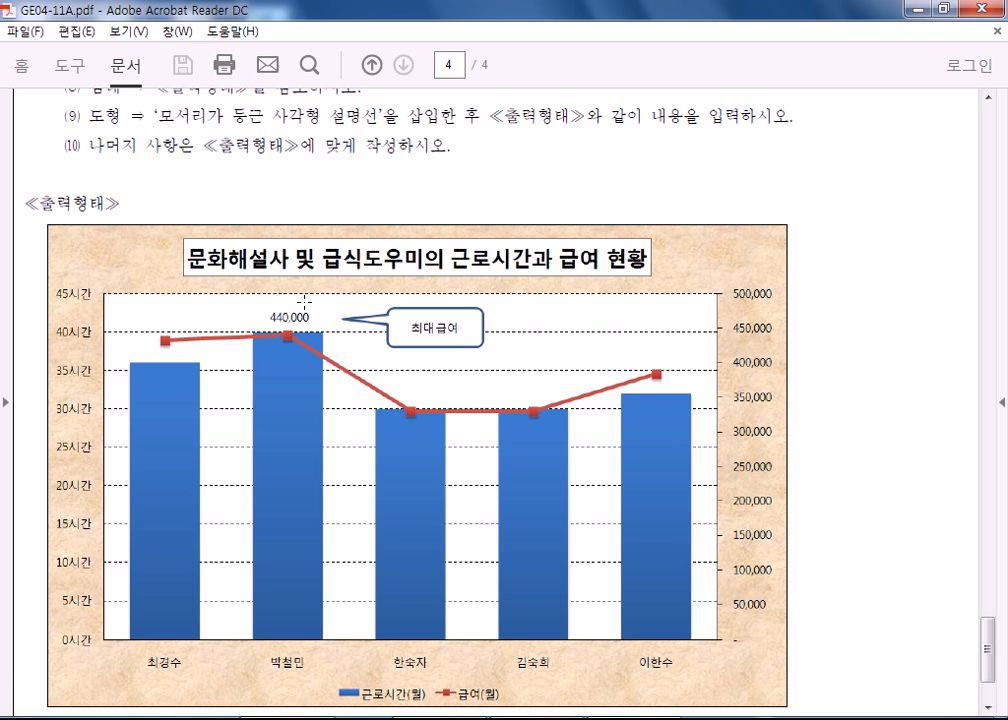
Open the exam paper GE04-11B.pdf from the 문제[A4] folder and hide its comment pane.
left_click(250, 718)
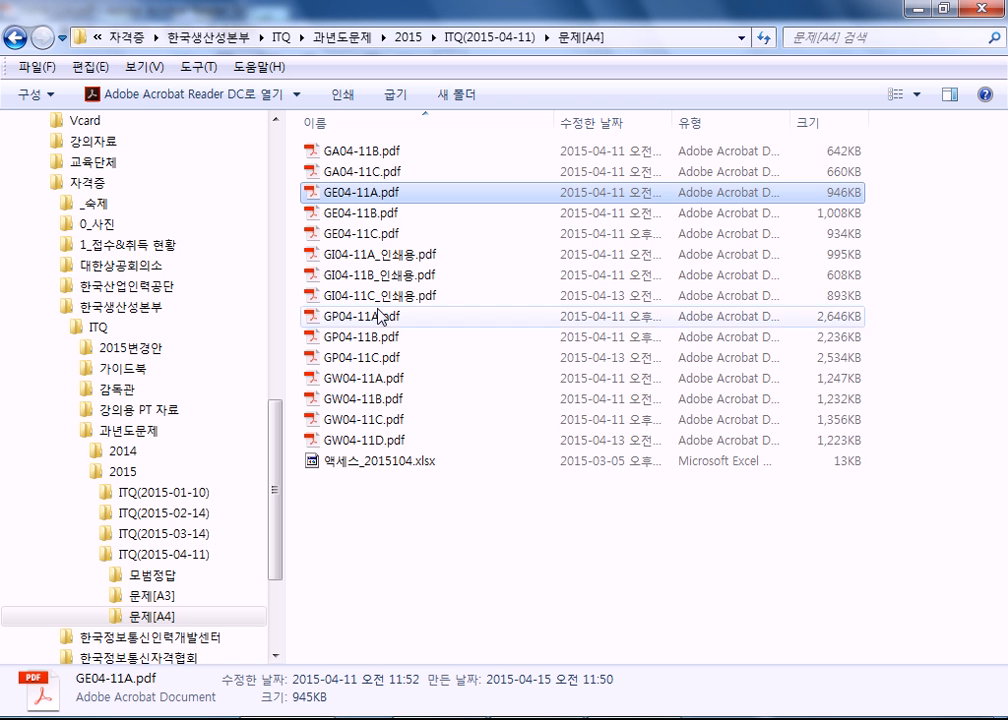
double_click(358, 213)
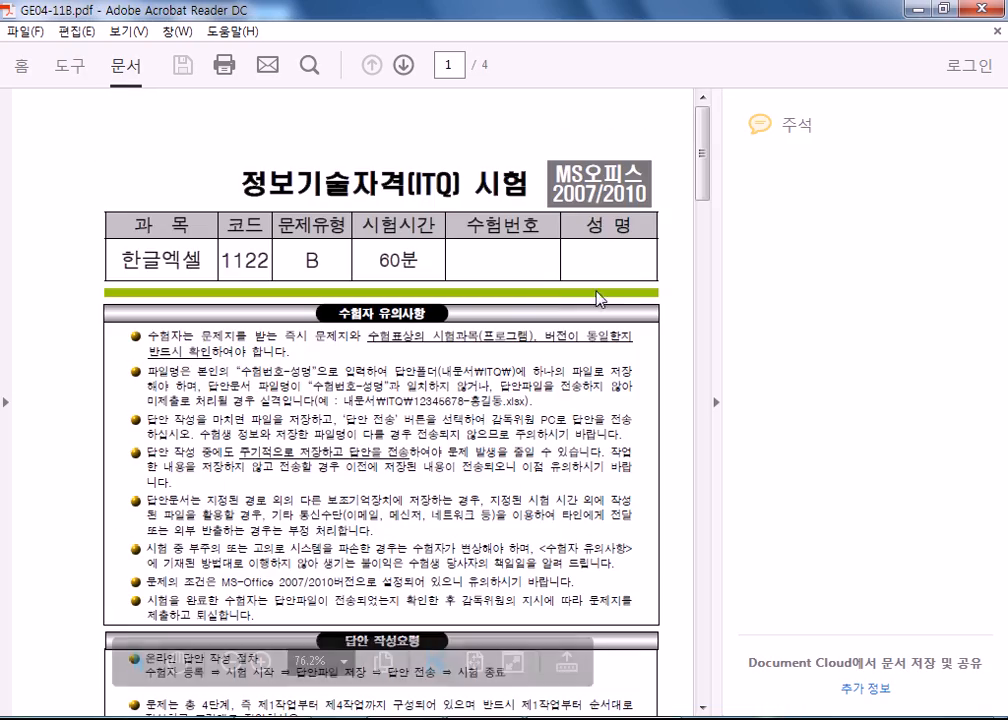
left_click(716, 402)
Select the function names RANK, SUMIF, ROUNDUP, DAVERAGE, MAX and VLOOKUP in turn in the 제1작업 conditions on page 2.
scroll(518, 456, "down", 10)
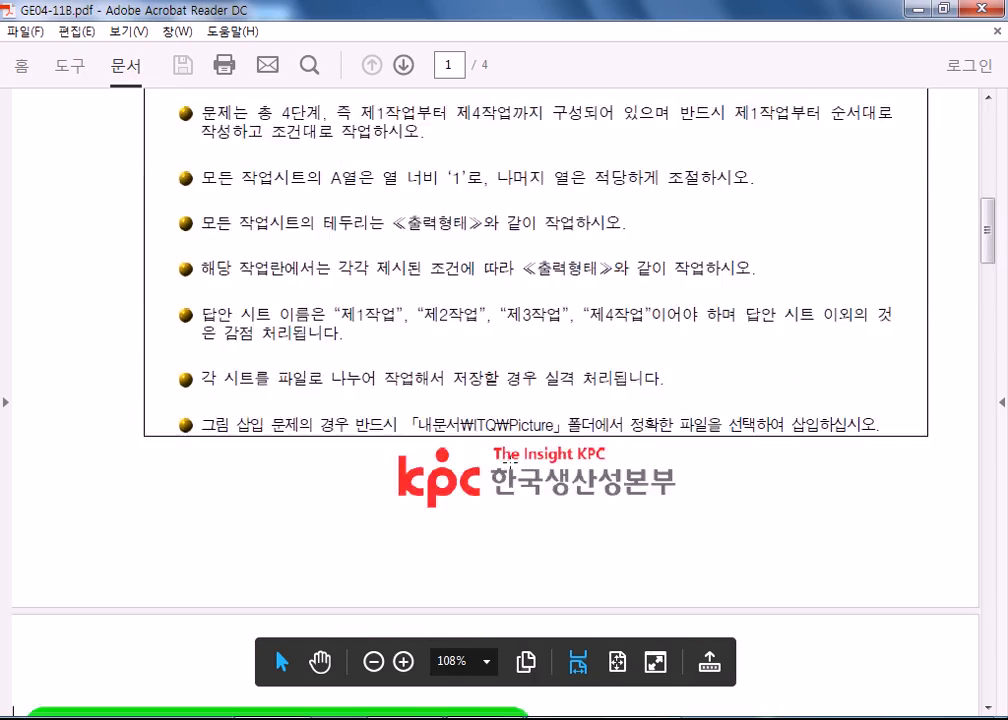
scroll(518, 456, "down", 10)
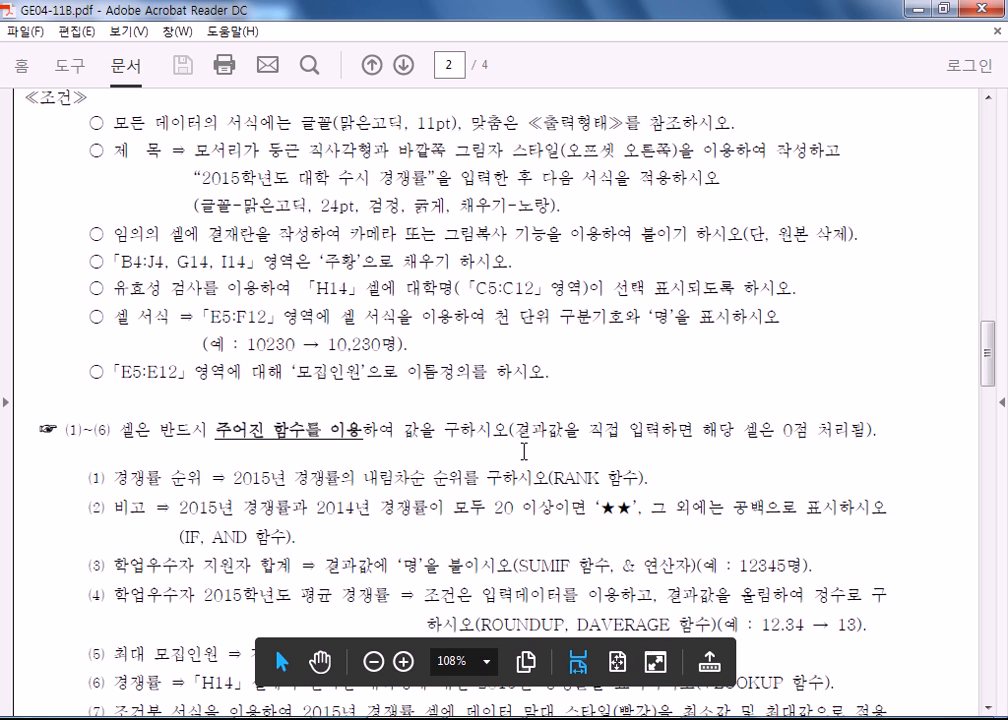
scroll(524, 451, "down", 5)
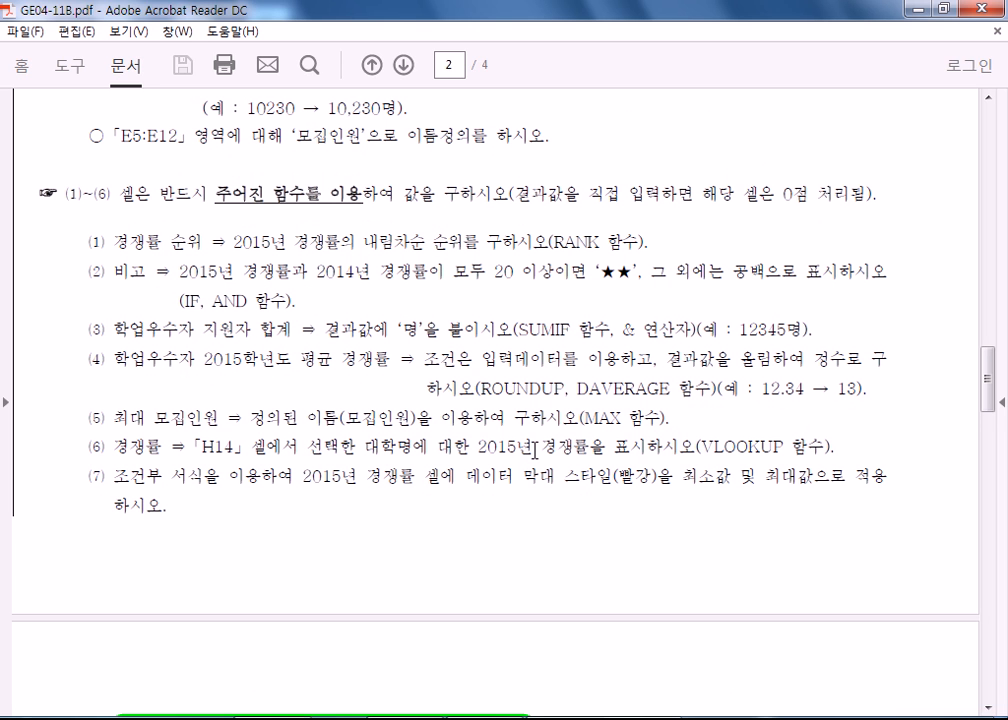
left_click_drag(548, 241, 609, 238)
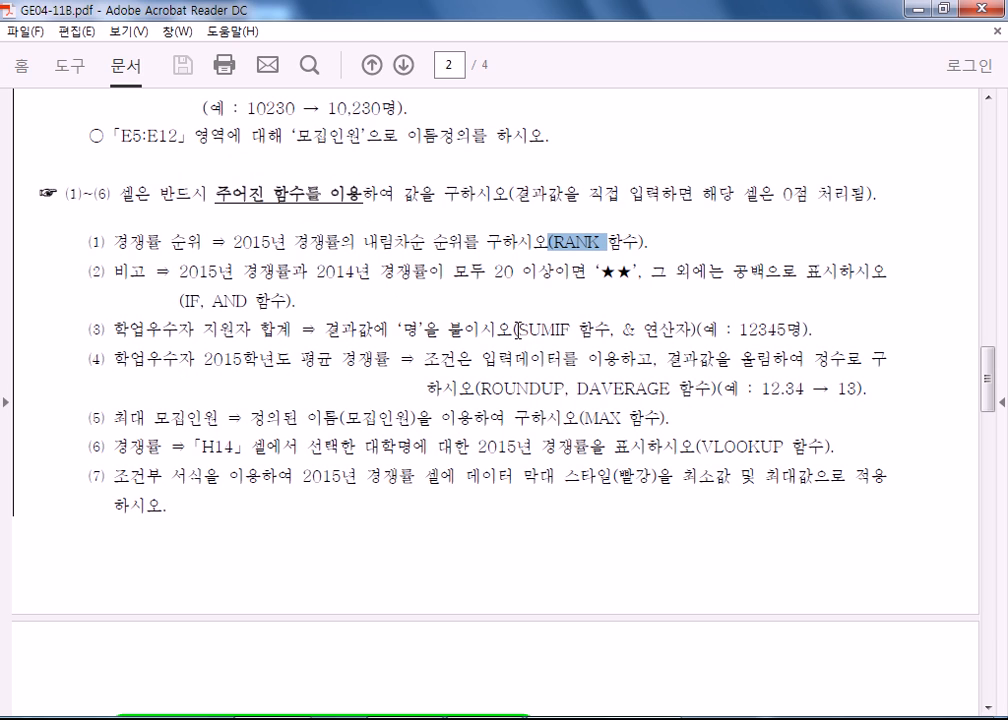
left_click_drag(517, 328, 568, 322)
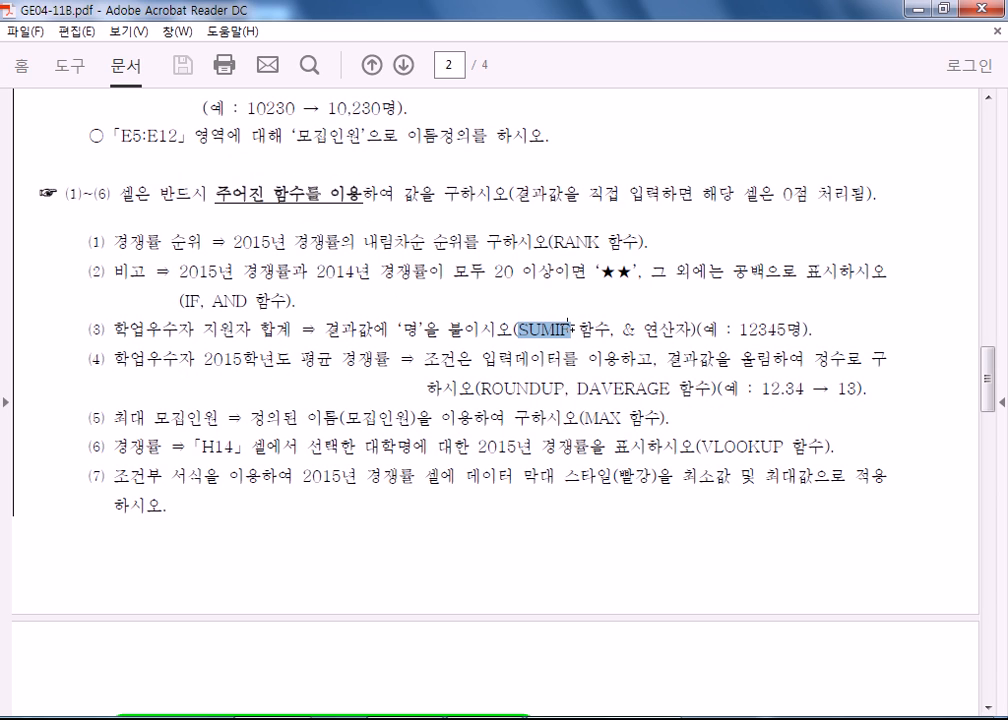
left_click_drag(491, 388, 667, 390)
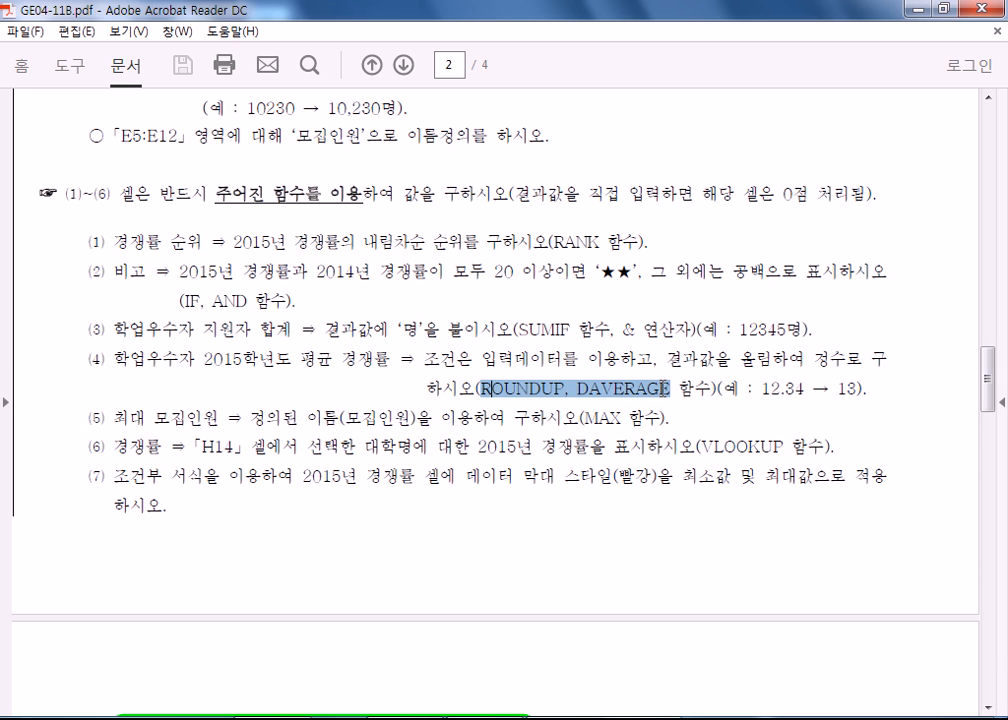
left_click_drag(579, 418, 630, 417)
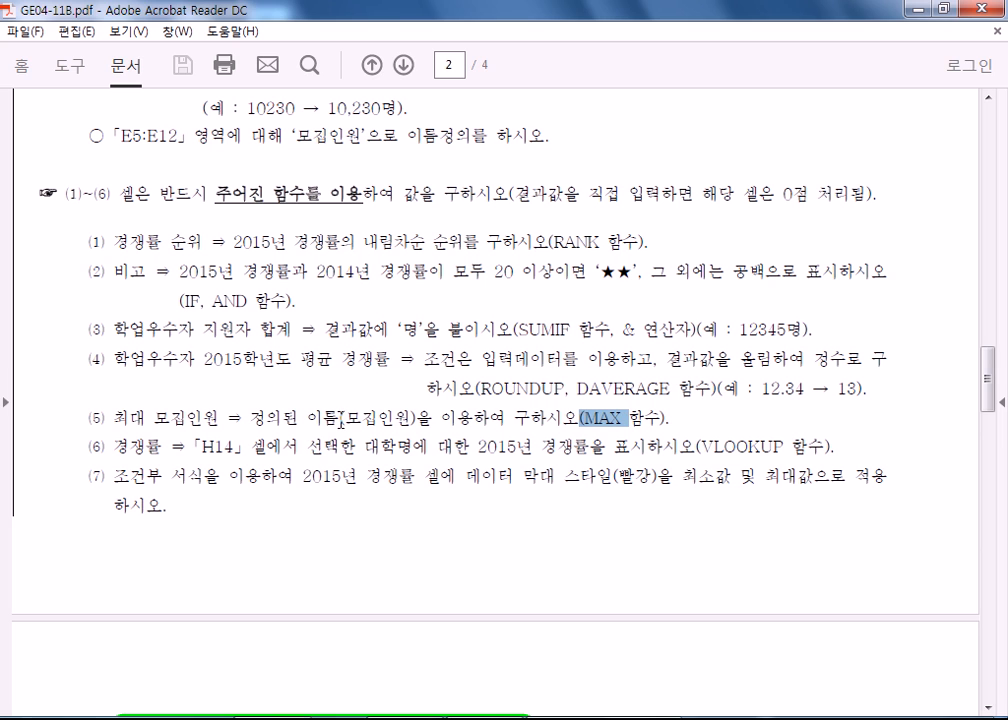
left_click_drag(697, 446, 783, 466)
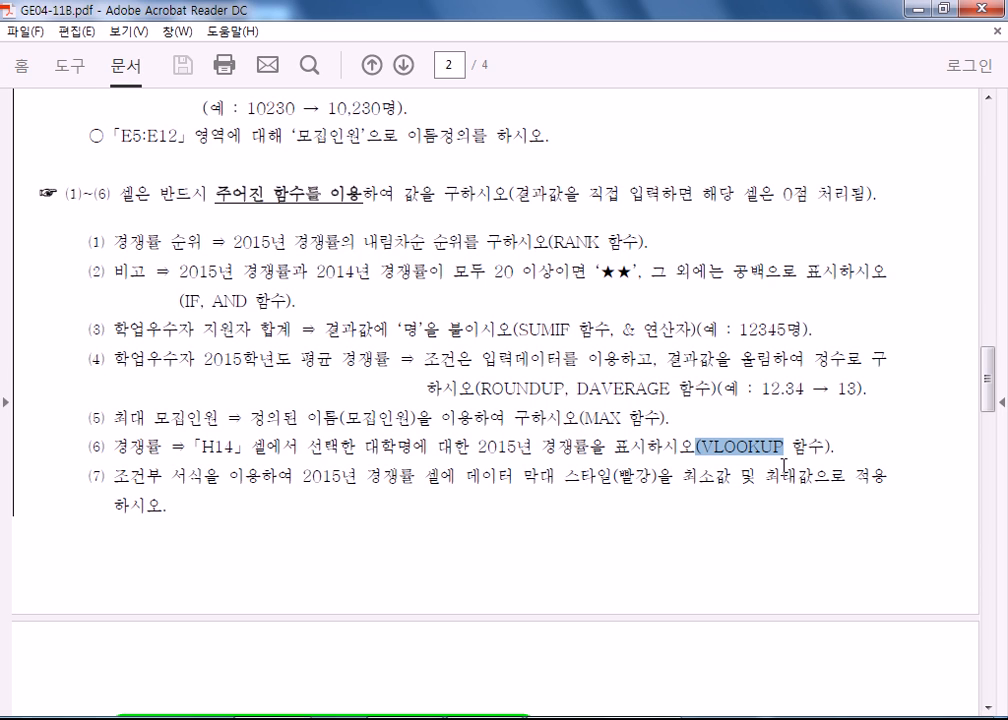
Review the 제2작업 filter conditions, the 제3작업 subtotal conditions and output table, and the 제4작업 conditions and chart.
scroll(400, 371, "down", 10)
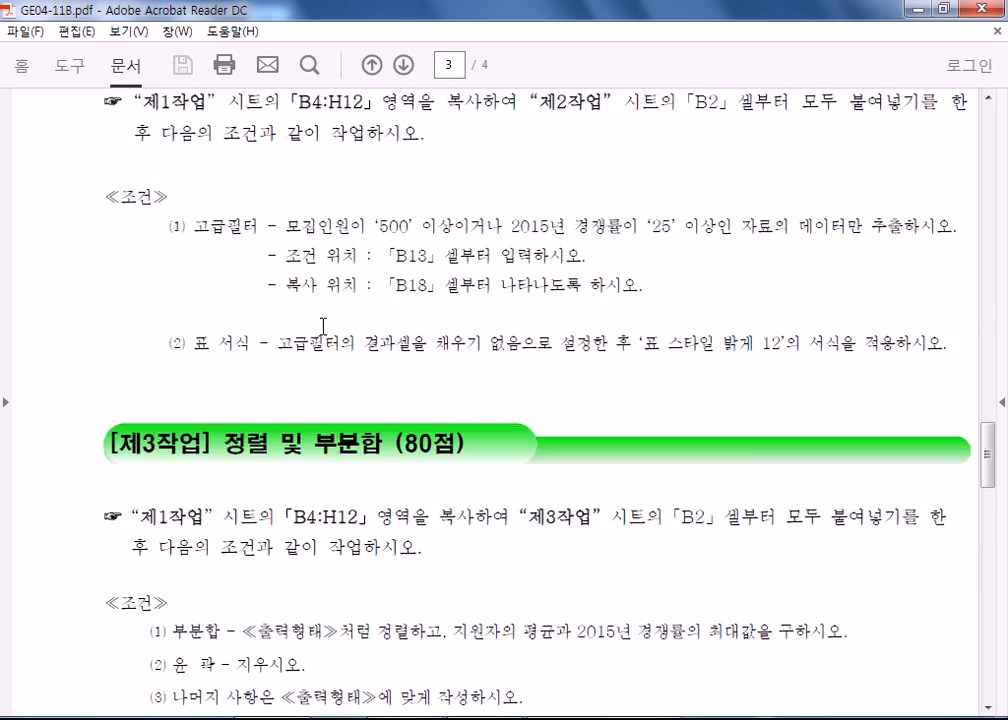
scroll(353, 331, "up", 2)
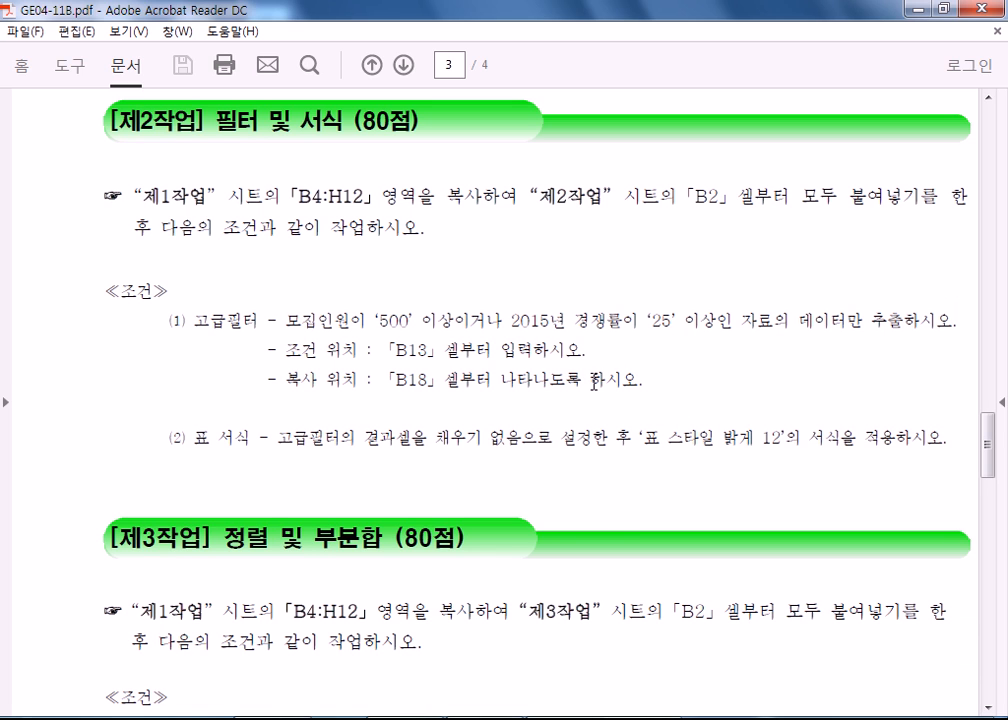
scroll(511, 423, "down", 5)
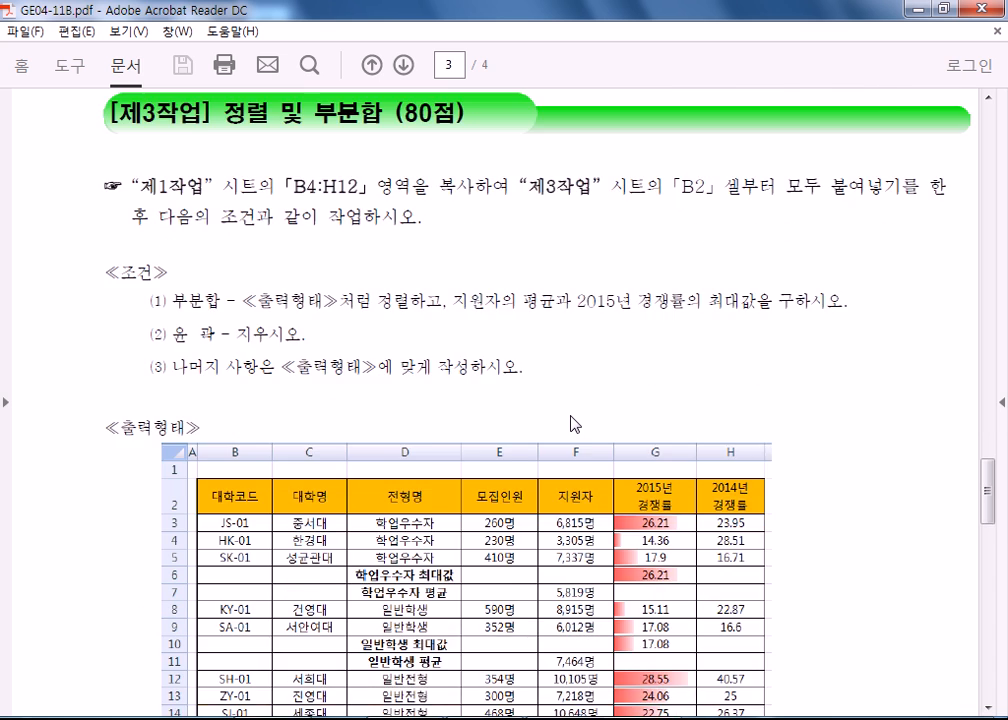
scroll(570, 423, "down", 2)
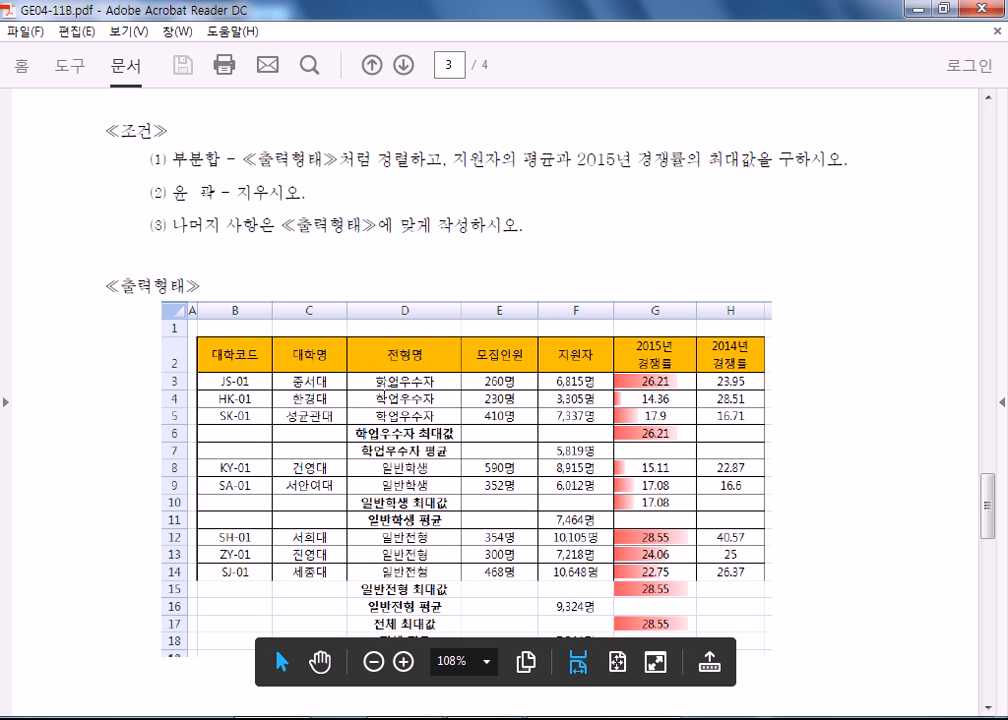
scroll(217, 510, "down", 2)
scroll(217, 510, "up", 2)
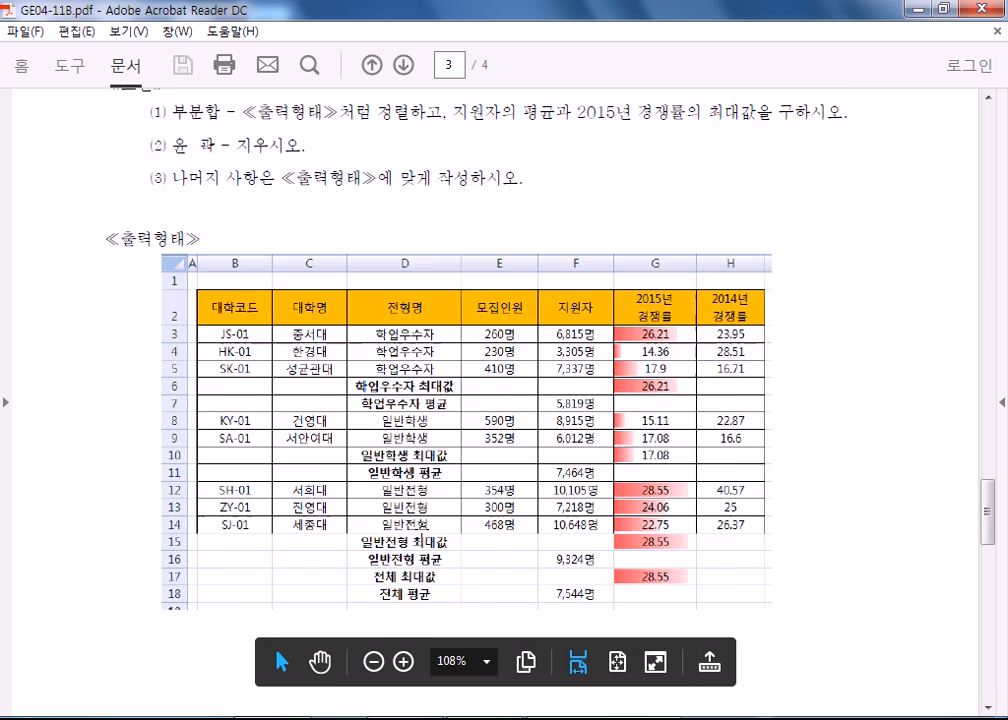
scroll(217, 510, "down", 15)
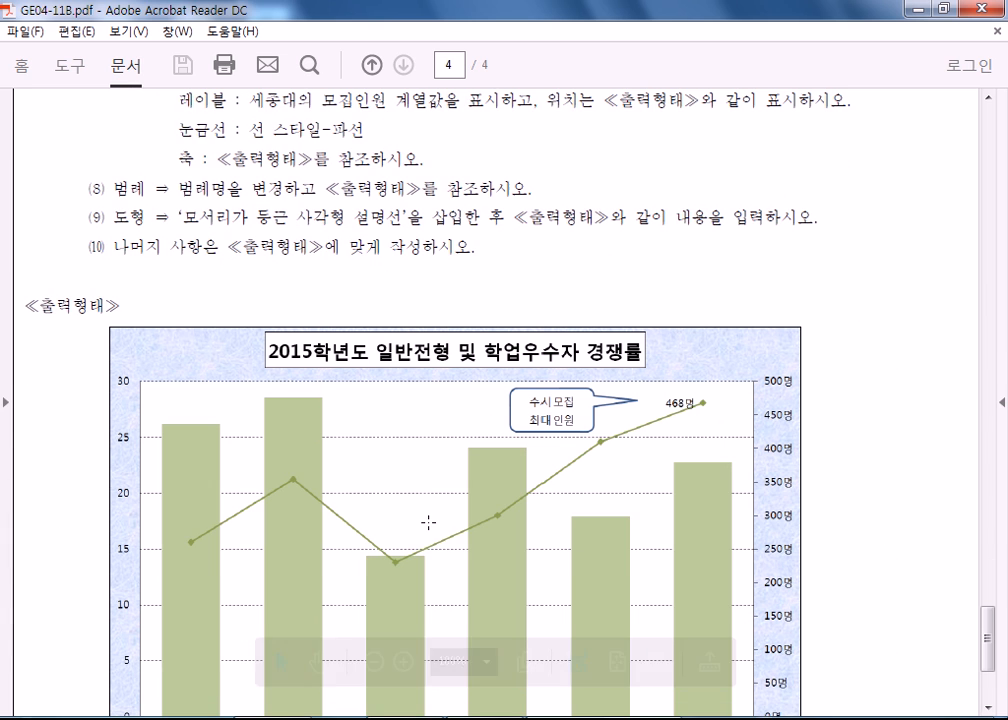
scroll(431, 519, "down", 4)
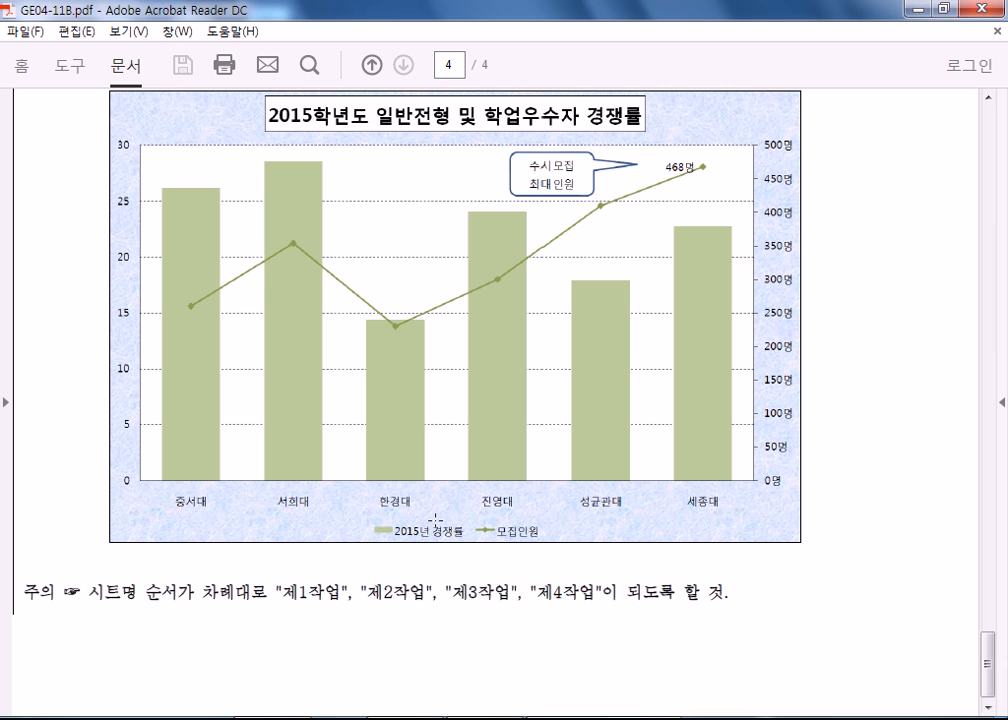
Open GE04-11C.pdf from the 문제[A4] folder and select 'MIN 함수' in condition (5) of 제1작업.
left_click(385, 718)
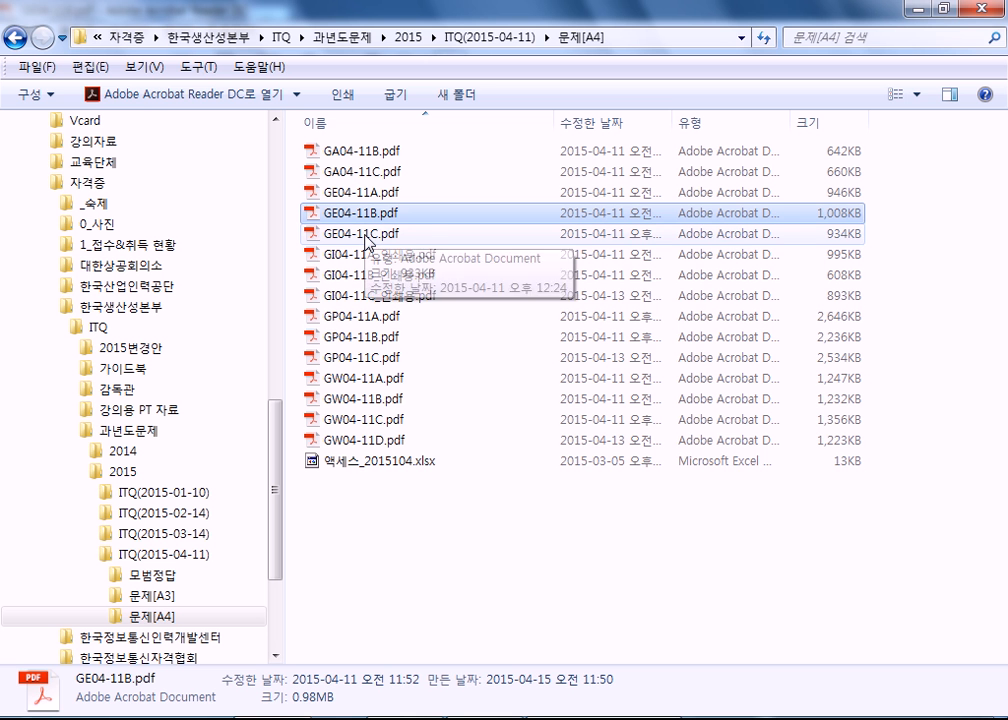
double_click(365, 235)
scroll(485, 447, "down", 20)
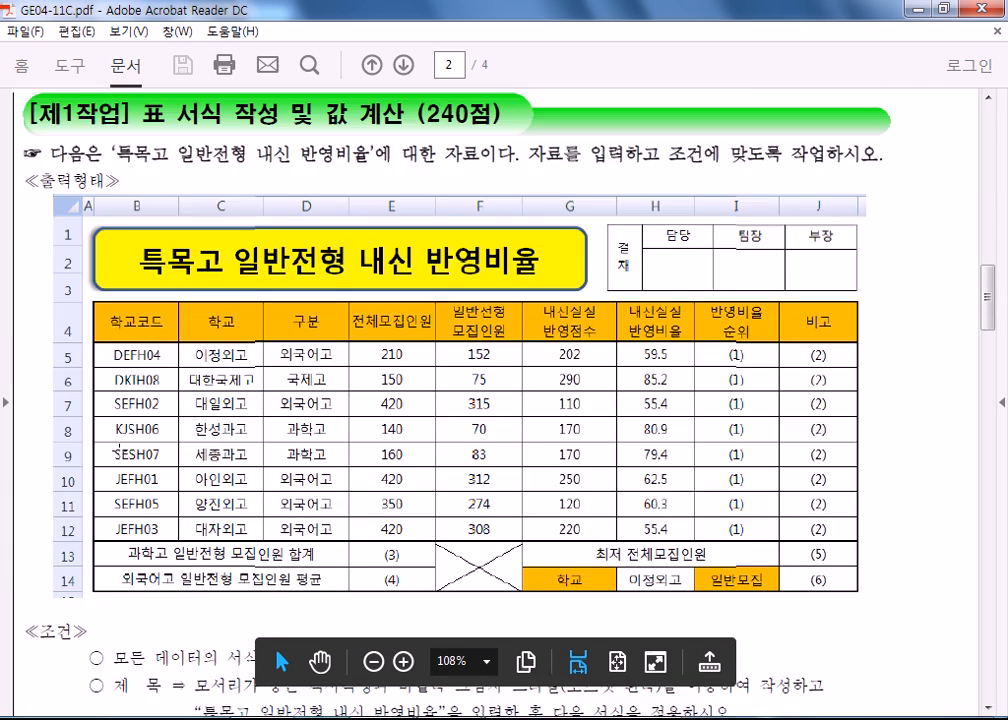
scroll(118, 452, "down", 4)
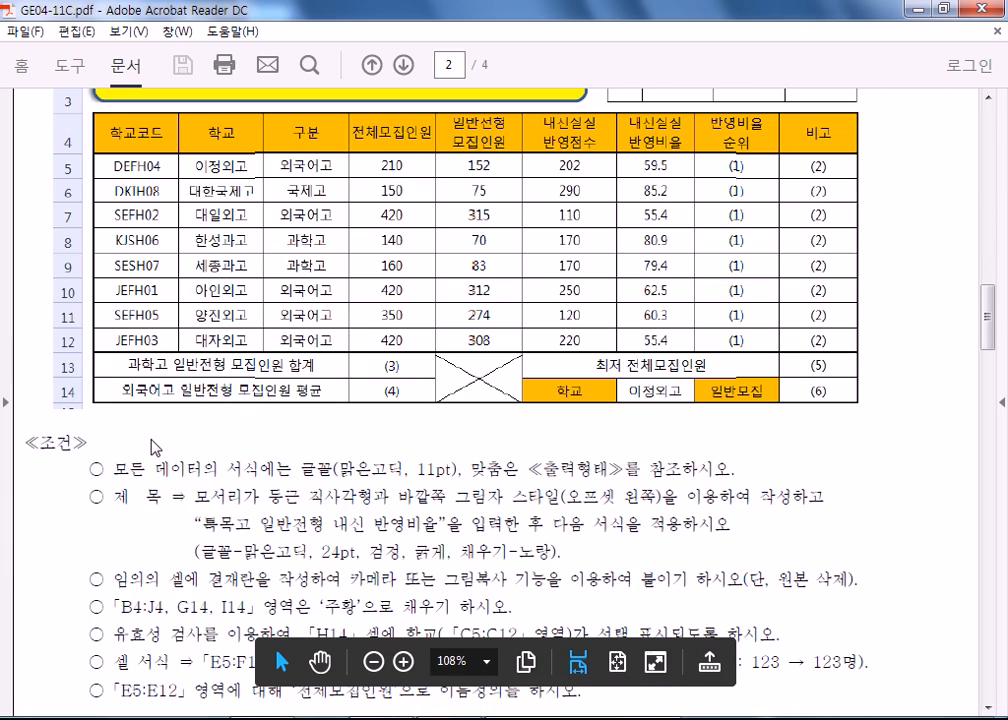
scroll(155, 447, "down", 11)
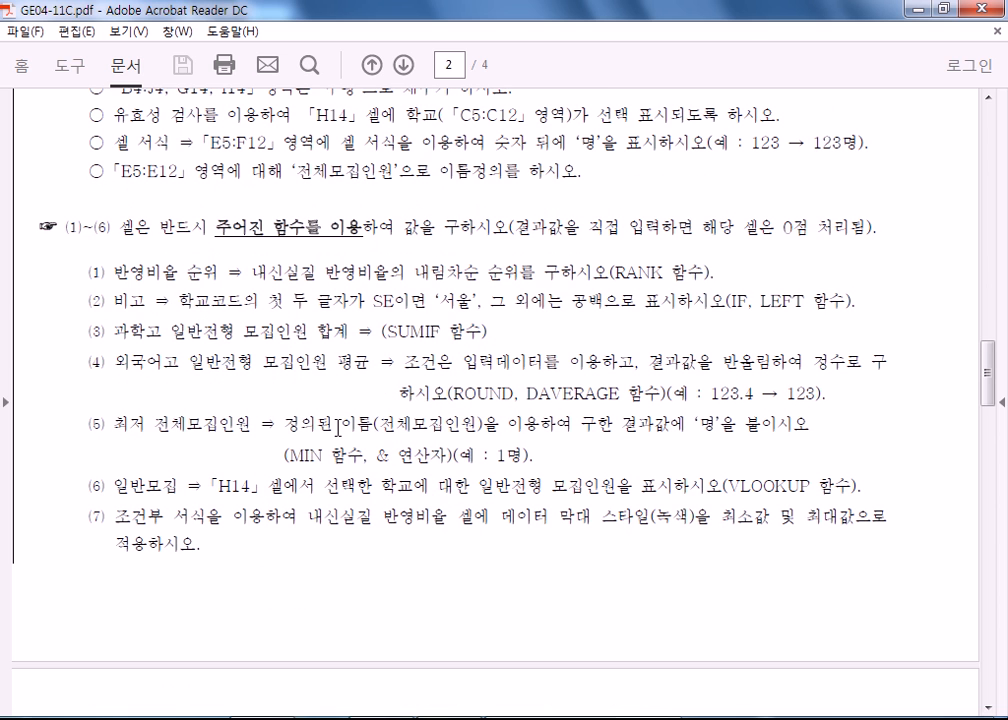
left_click_drag(288, 455, 368, 455)
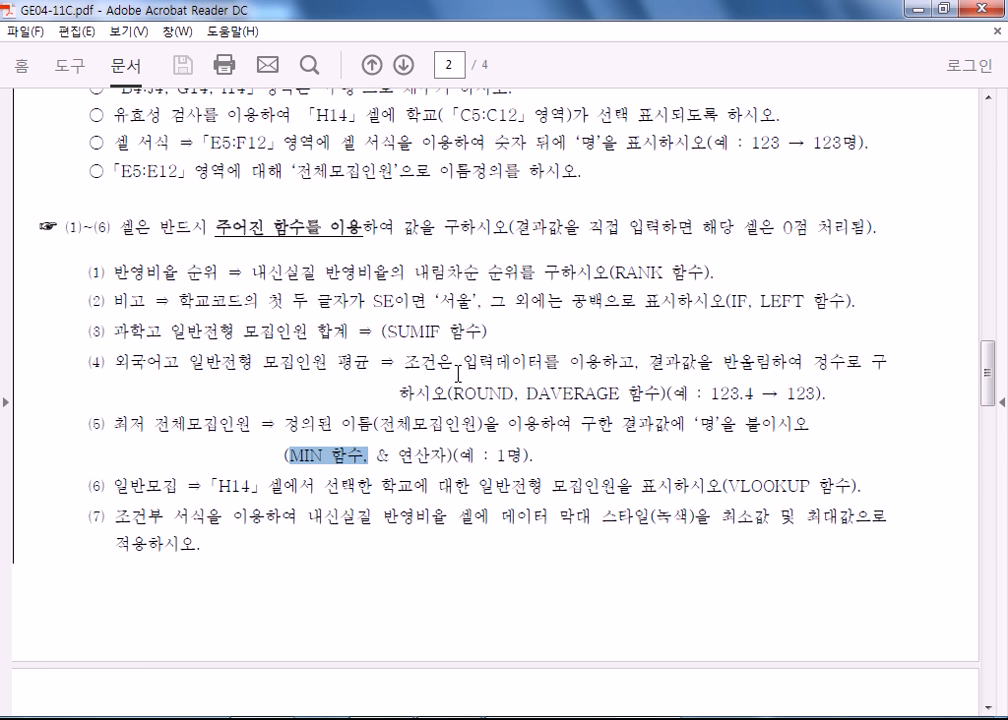
Review the 제2작업 filter and table style conditions and the 제3작업 subtotal conditions and 출력형태 table on page 3.
scroll(470, 385, "down", 10)
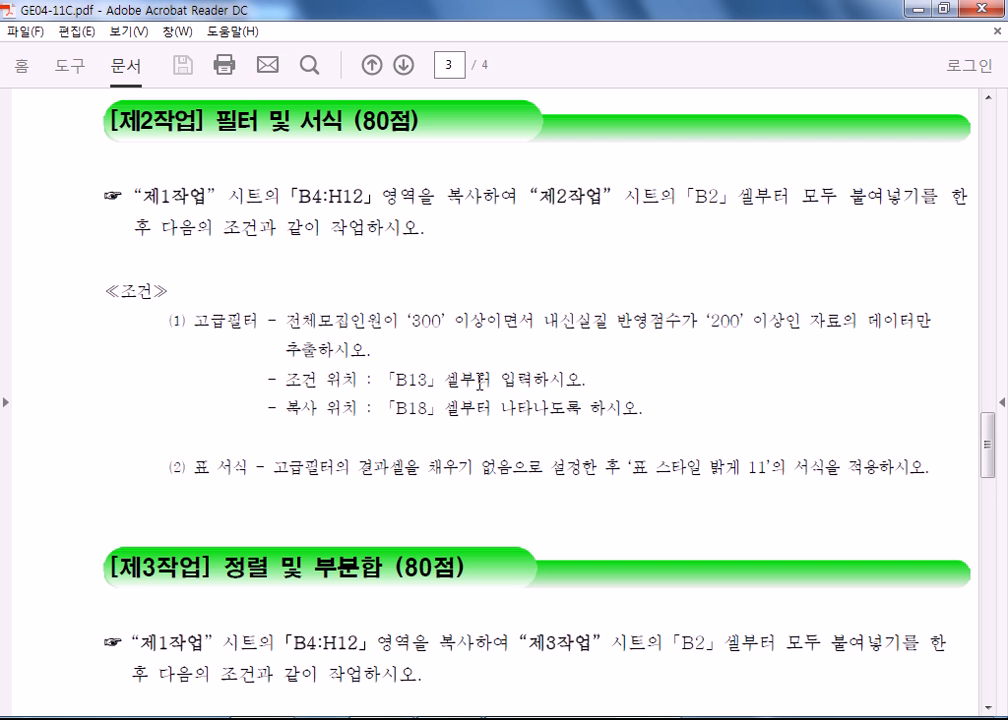
scroll(481, 380, "down", 8)
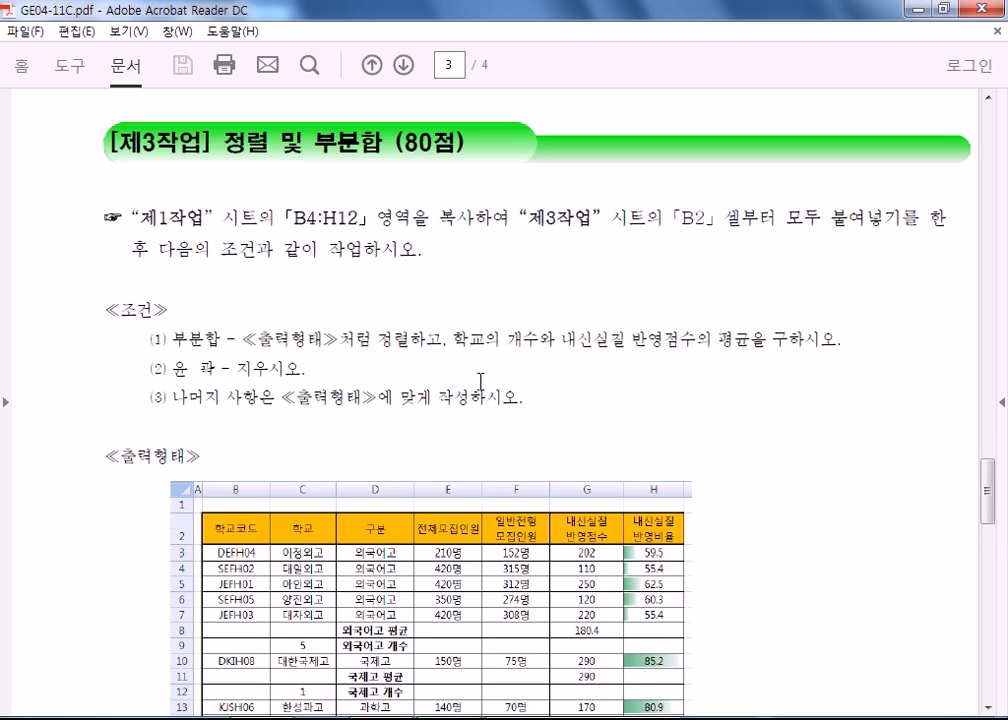
scroll(481, 382, "down", 4)
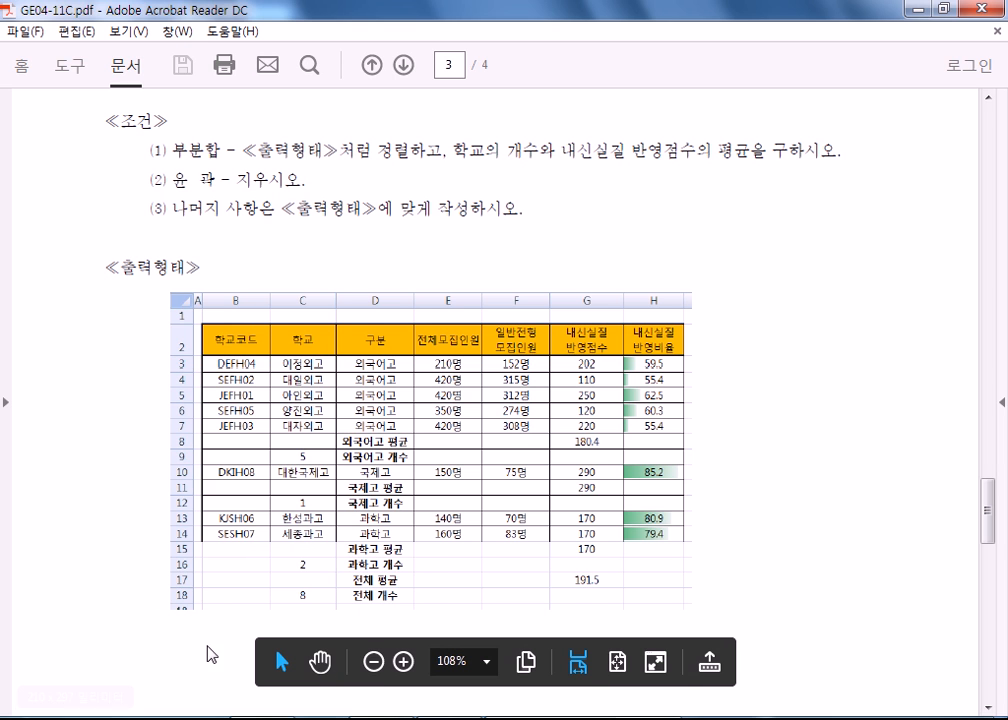
Open GE03-14A.pdf from the 문제[A4] folder of ITQ(2015-03-14) and hide the comments pane.
mouse_move(262, 718)
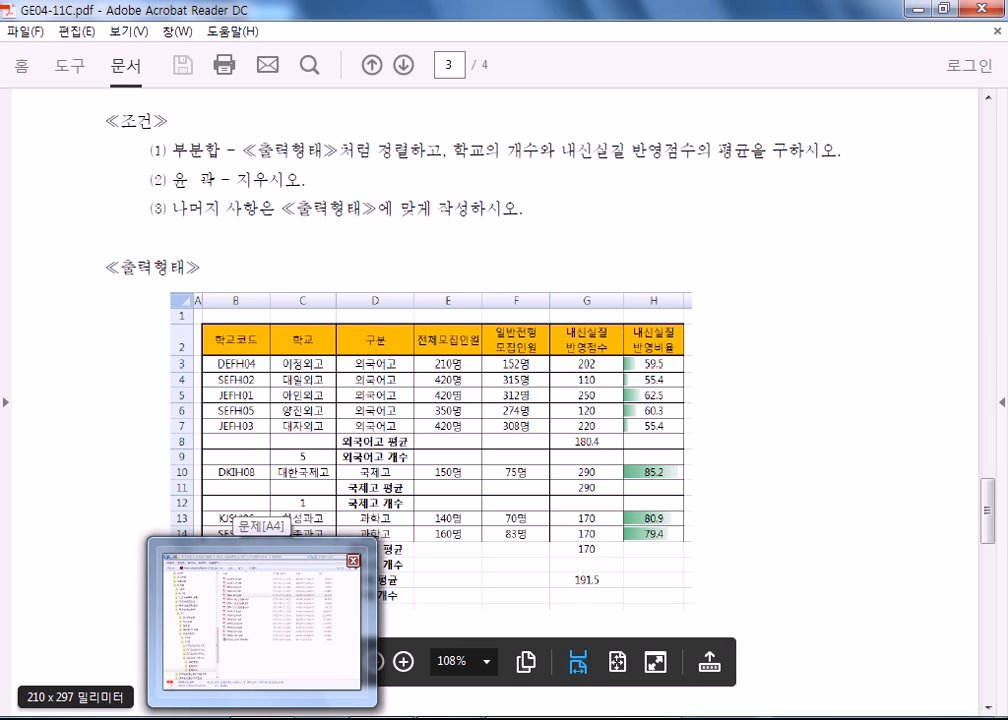
left_click(262, 620)
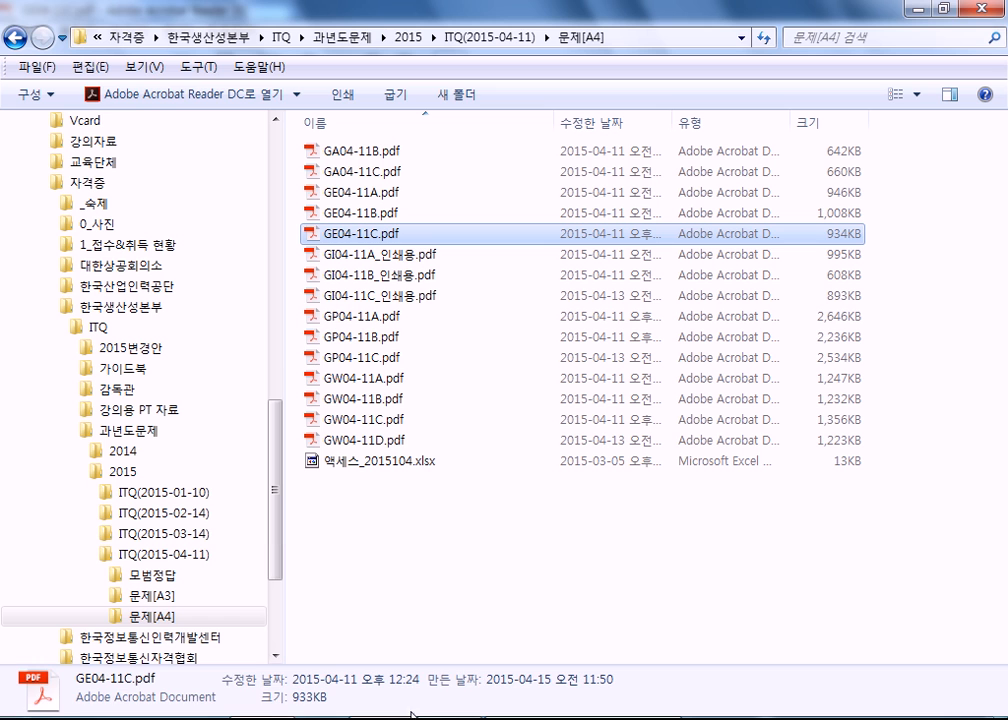
left_click(566, 552)
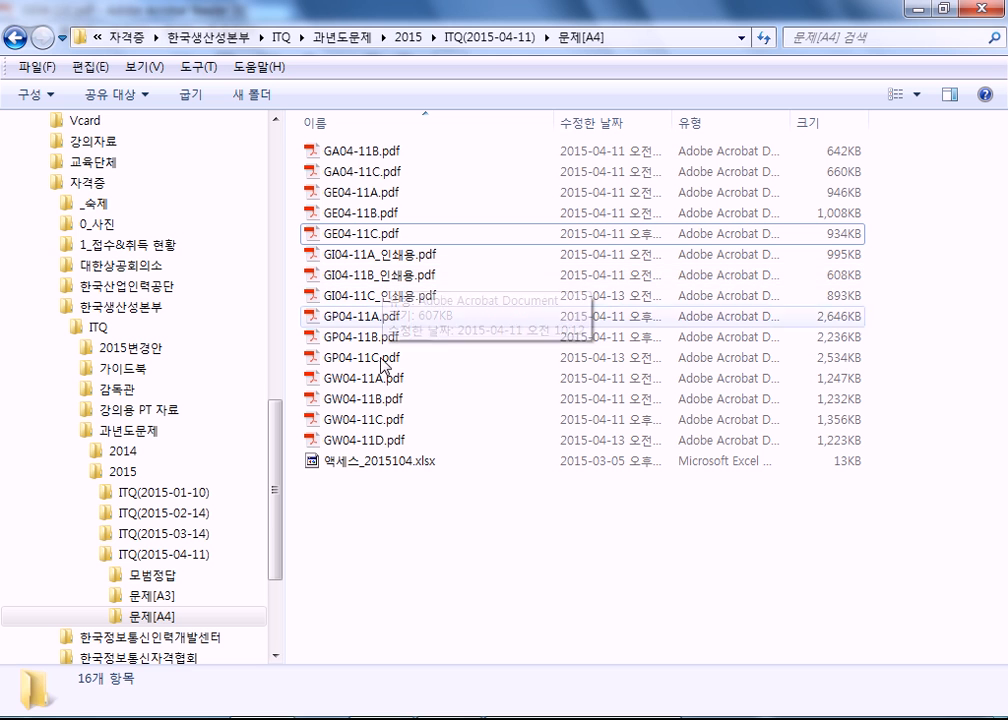
left_click(203, 540)
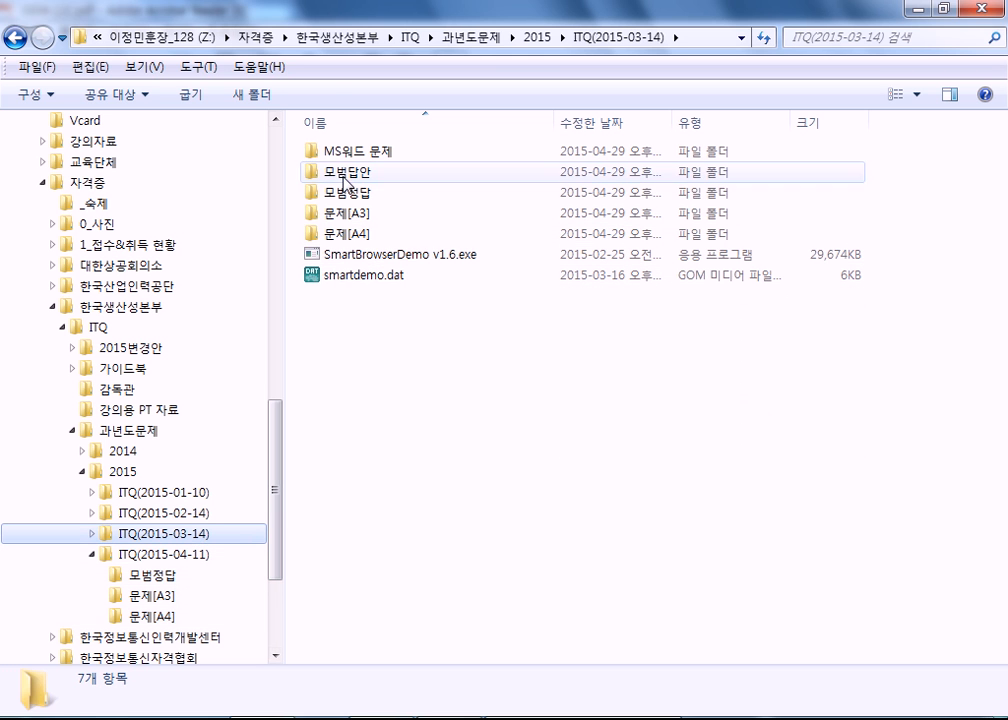
double_click(318, 232)
double_click(344, 192)
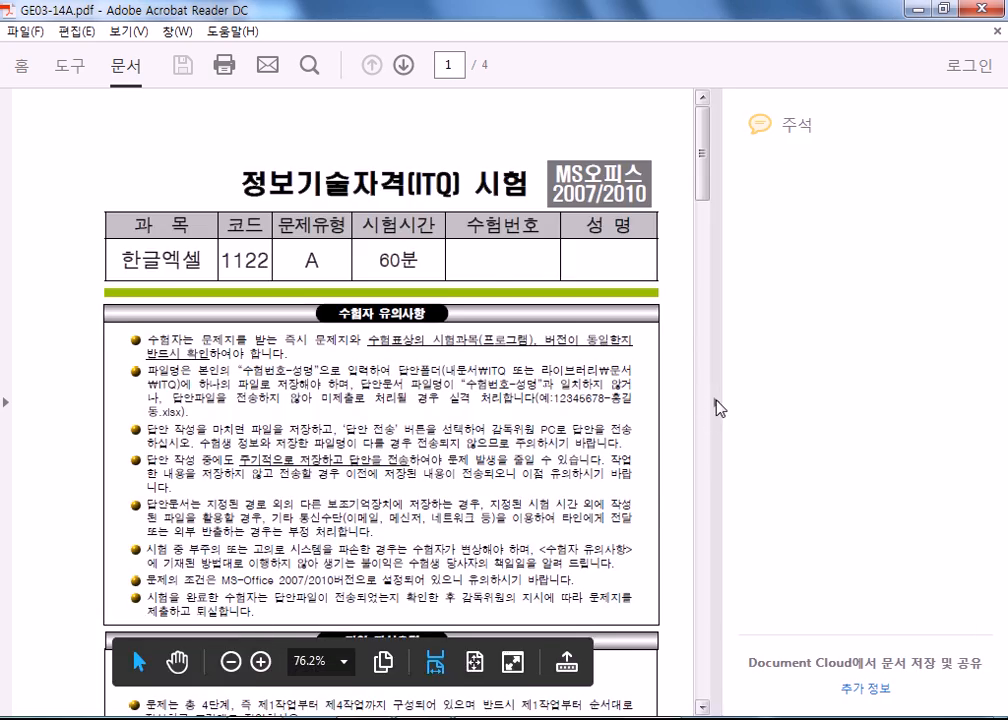
left_click(714, 400)
Review the 제1작업 function conditions, the 제2작업 advanced filter and table style conditions, and the 제3작업 pivot table conditions.
scroll(700, 410, "down", 10)
scroll(718, 422, "down", 15)
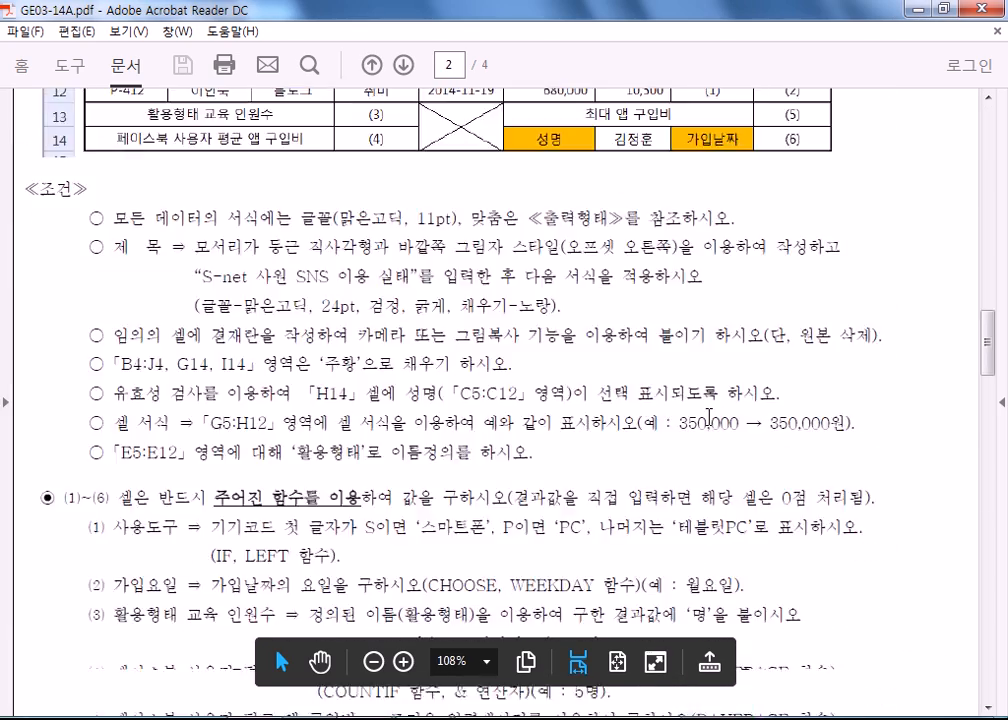
scroll(724, 420, "up", 8)
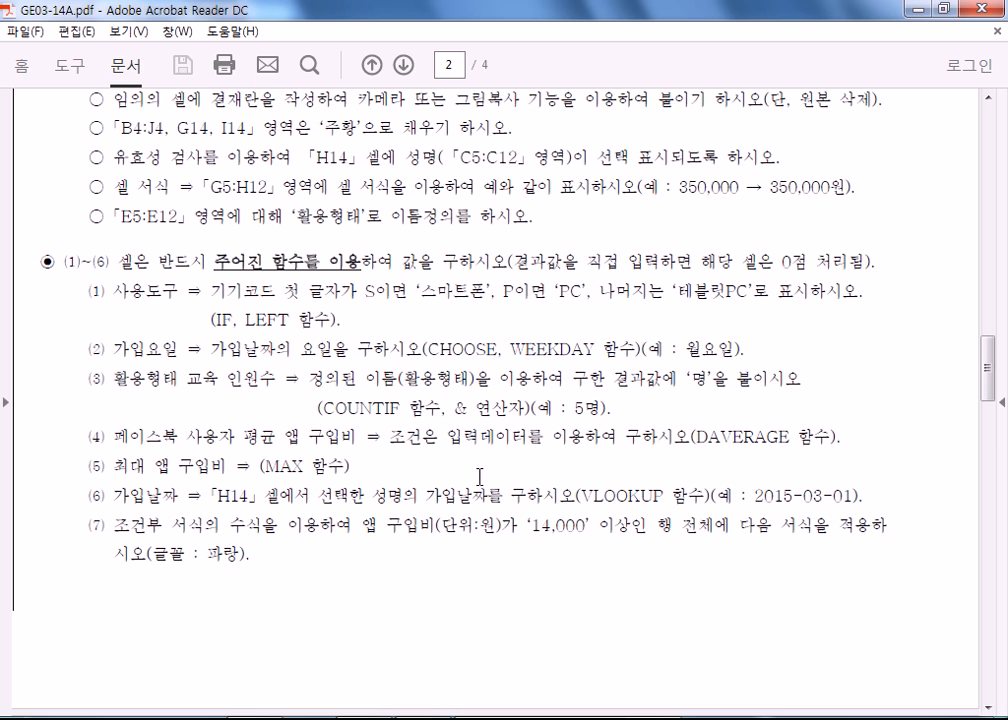
scroll(380, 437, "down", 10)
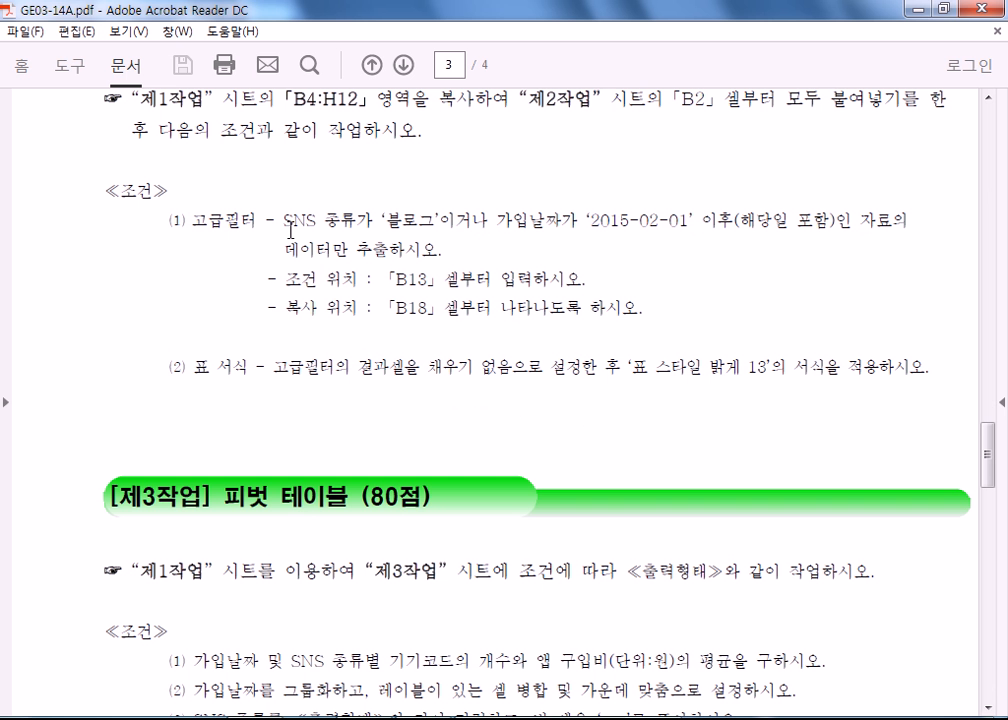
scroll(290, 228, "down", 5)
scroll(358, 233, "down", 5)
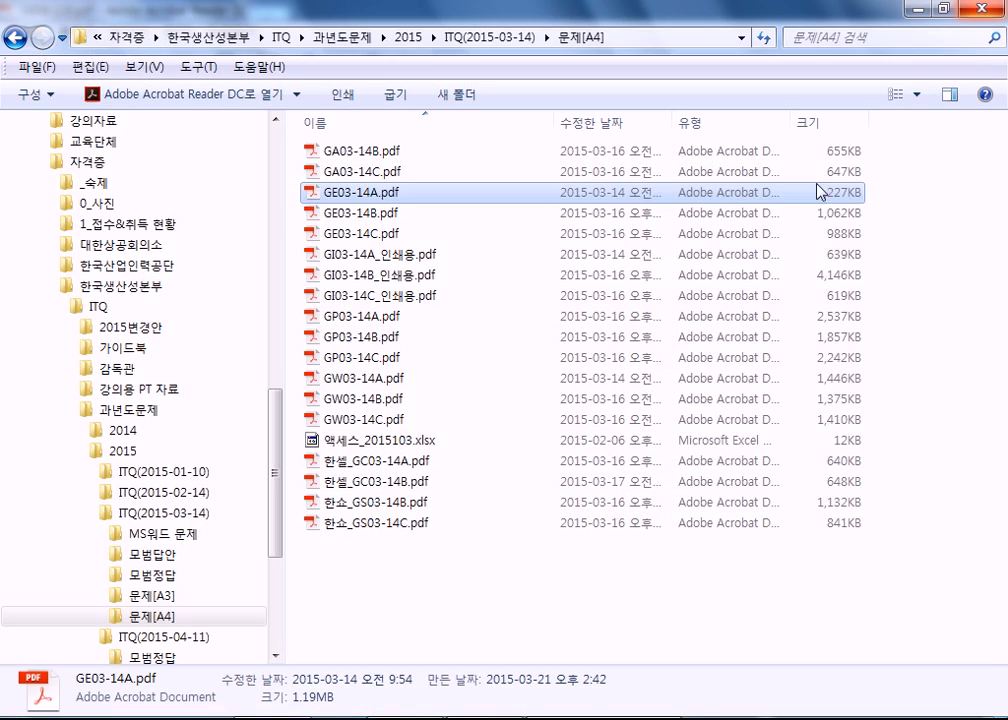
Close the remaining open windows and the 문제[A4] folder window to return to the desktop.
right_click(585, 716)
left_click(541, 689)
right_click(631, 716)
left_click(579, 686)
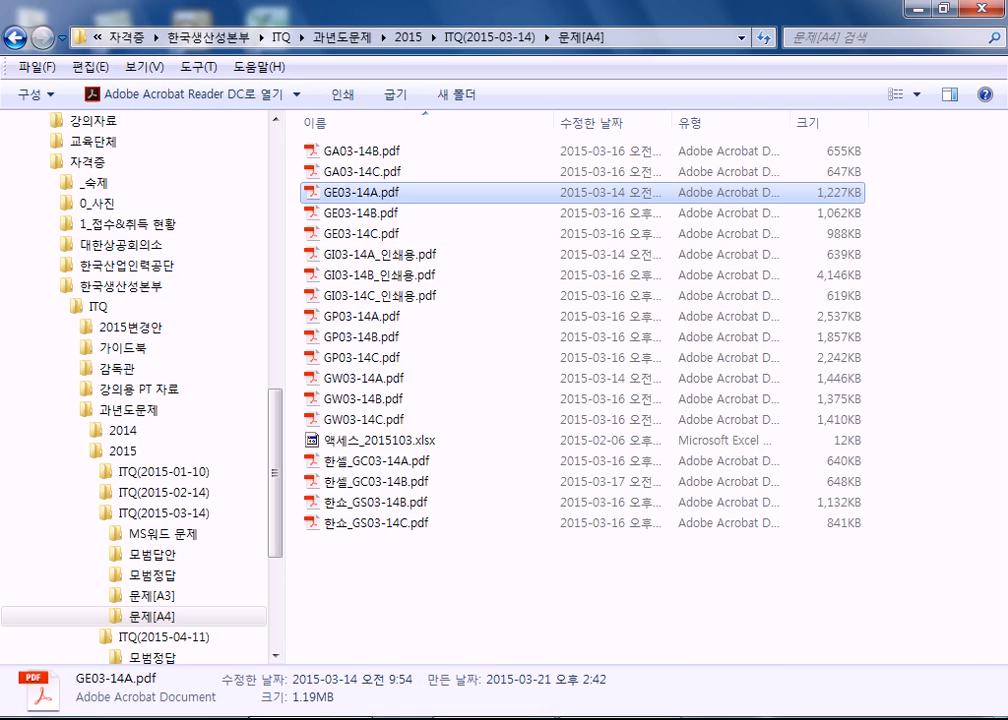
left_click(990, 9)
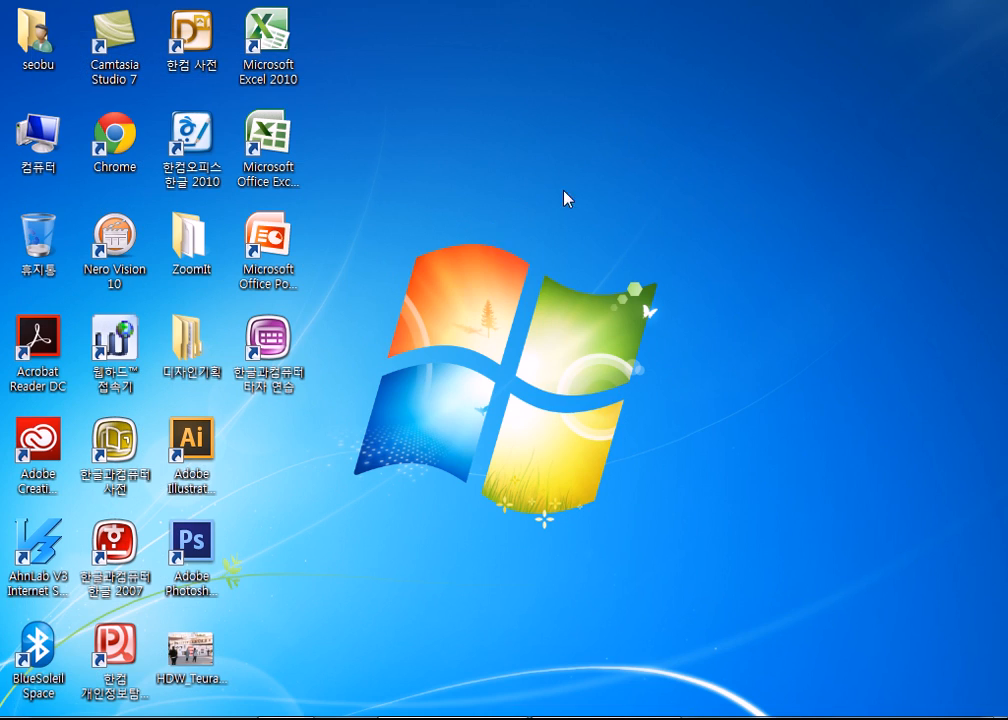
Launch Microsoft Office Excel 2007, start saving the blank workbook, and choose the ITQ folder under 문서 as the location.
double_click(284, 150)
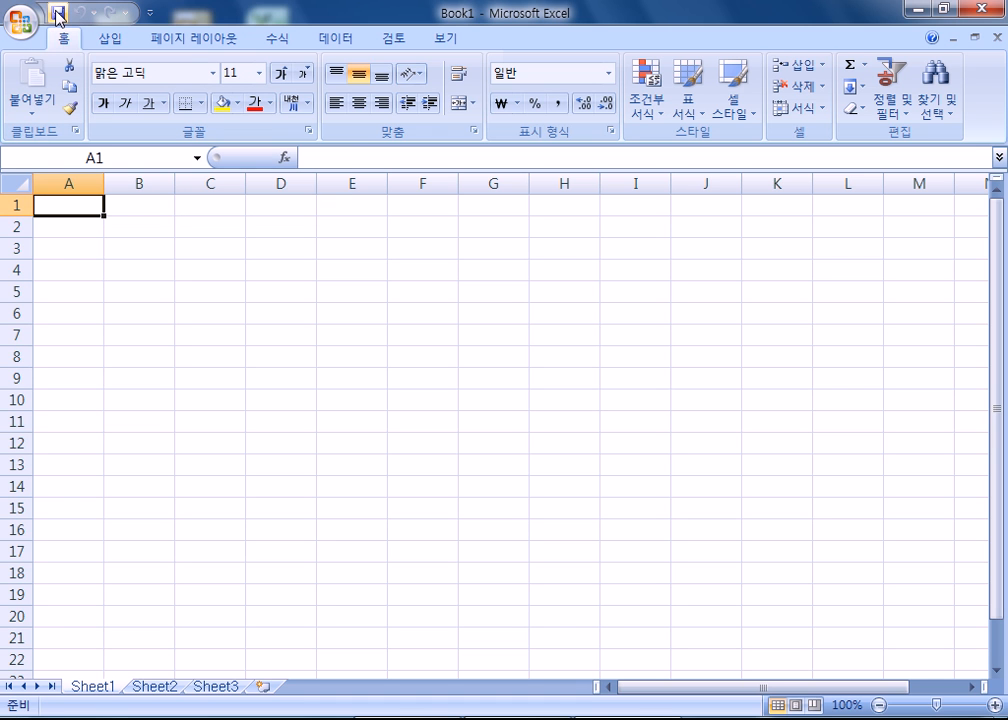
left_click(57, 14)
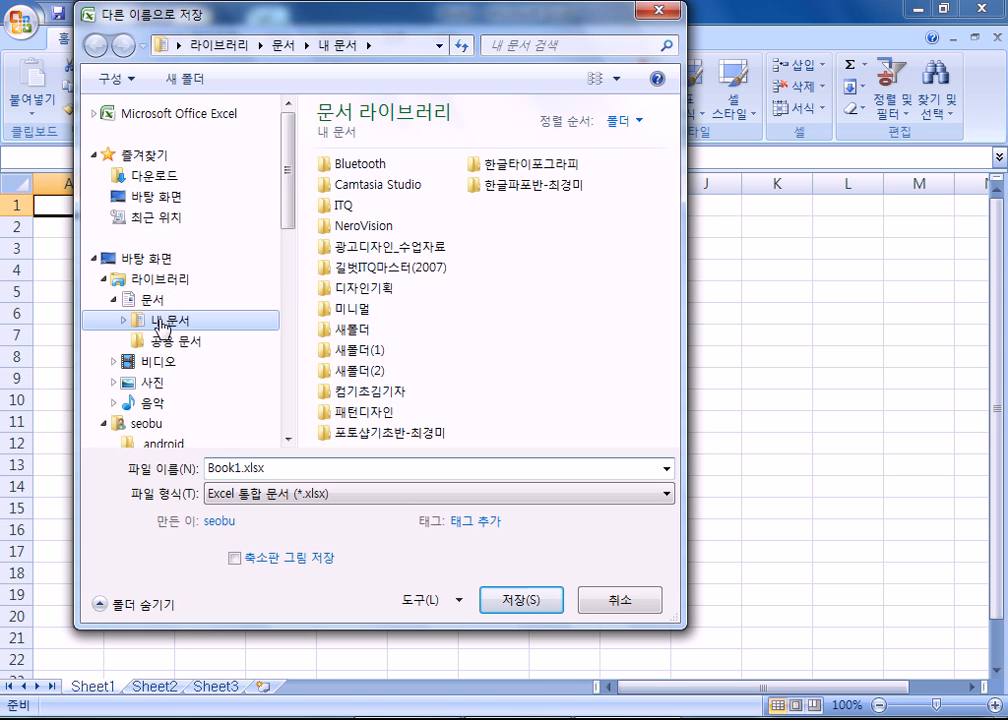
left_click(150, 299)
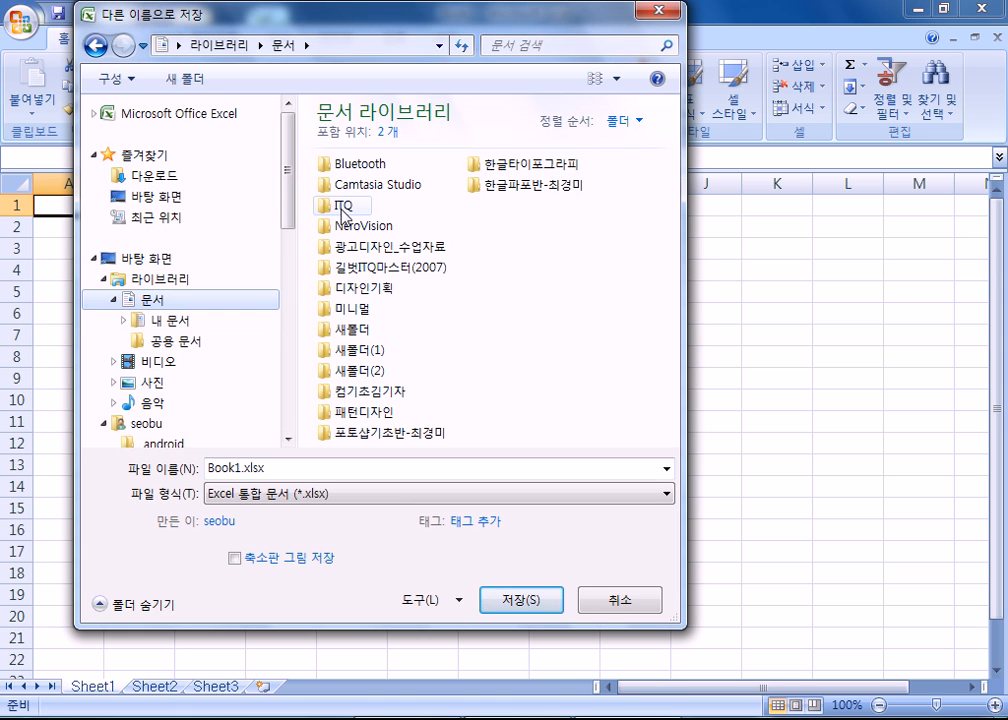
double_click(344, 206)
left_click_drag(436, 626, 508, 499)
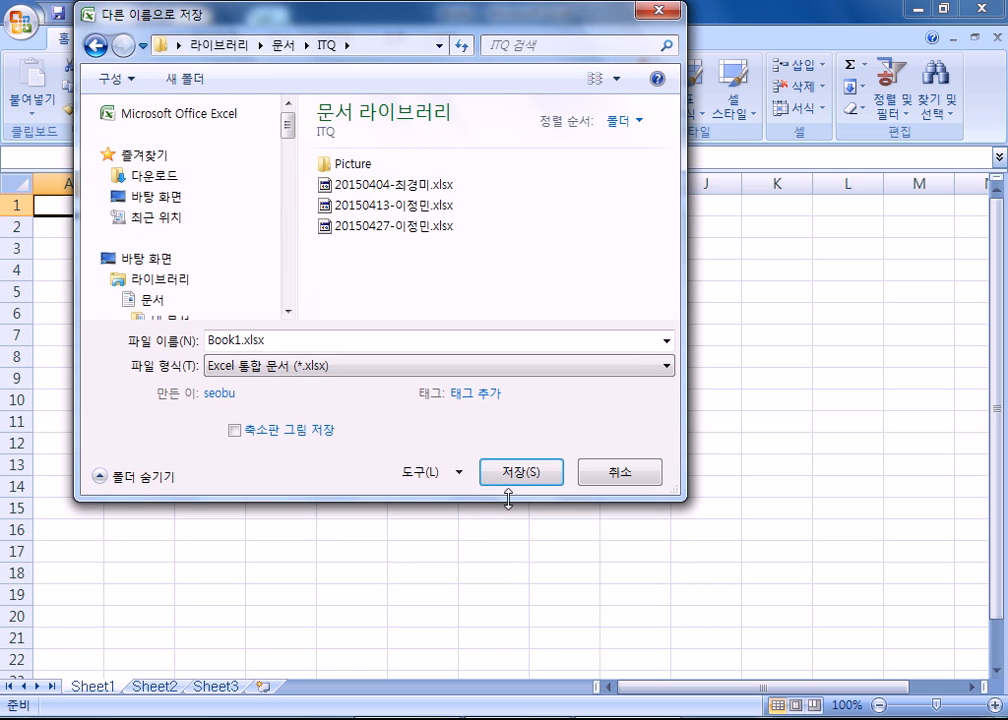
Save the workbook as an xlsx file named 20150506- followed by the examinee's name.
left_click_drag(279, 342, 216, 340)
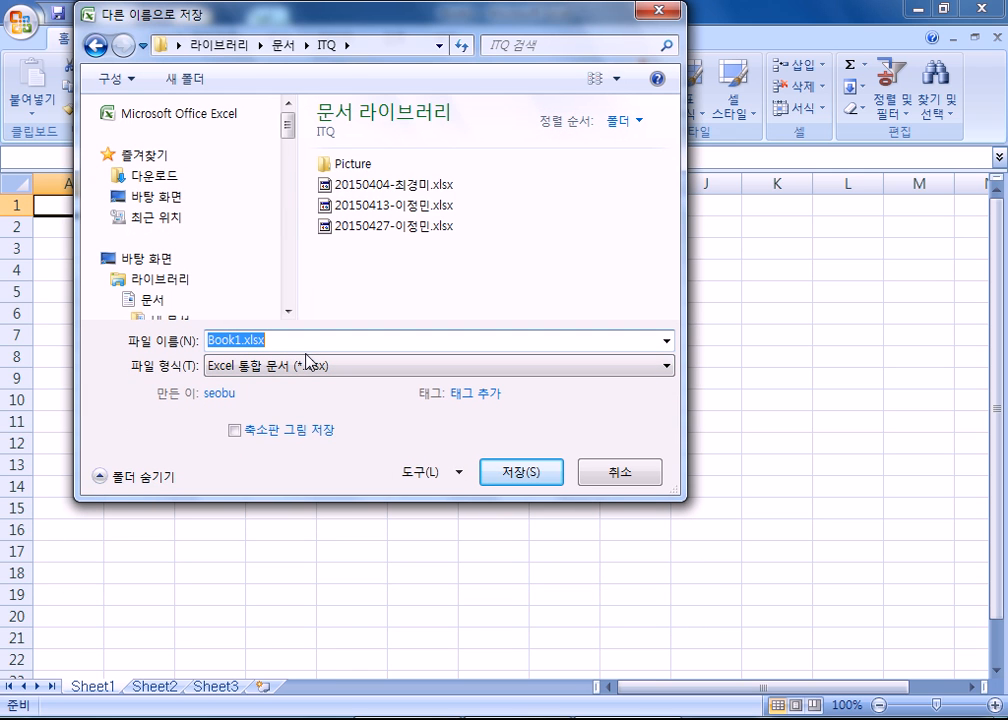
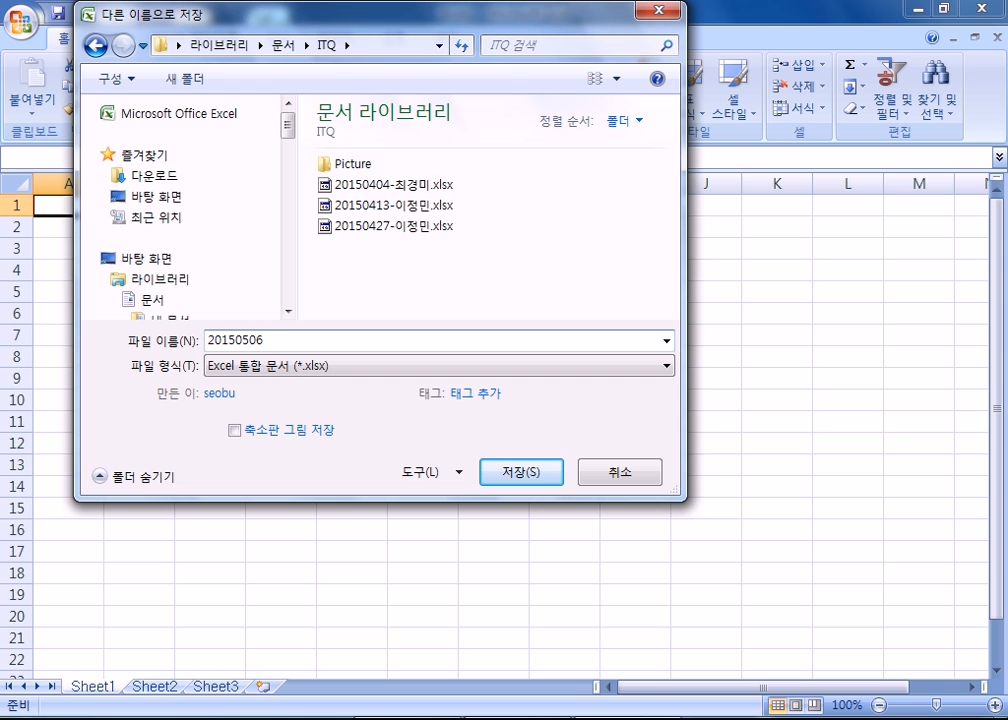
left_click(500, 474)
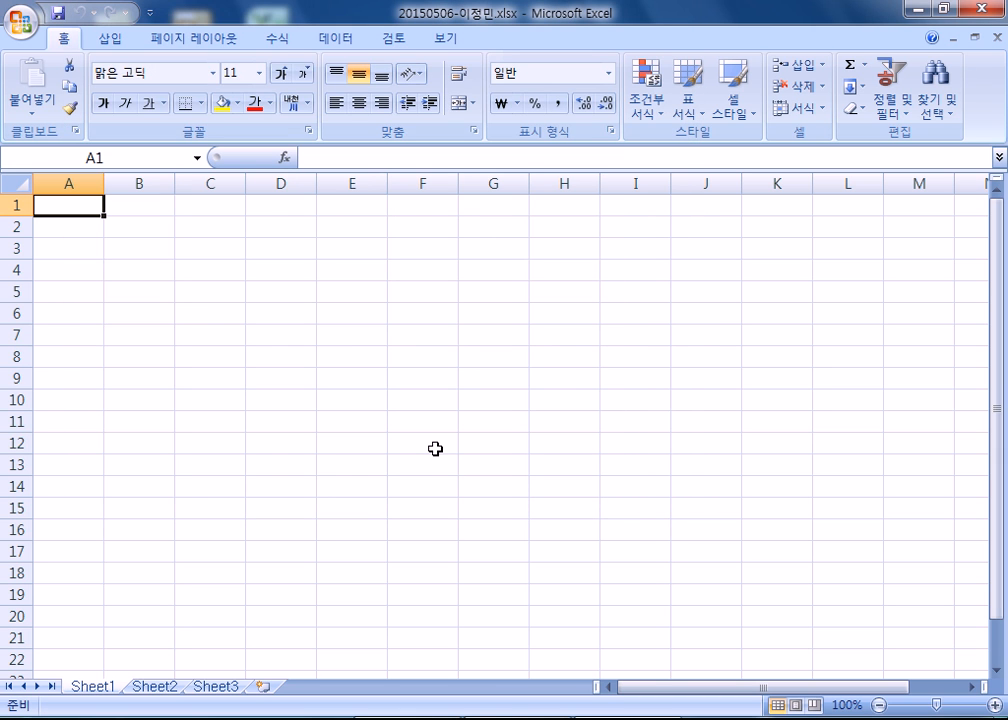
left_click(918, 10)
left_click_drag(882, 31, 1006, 390)
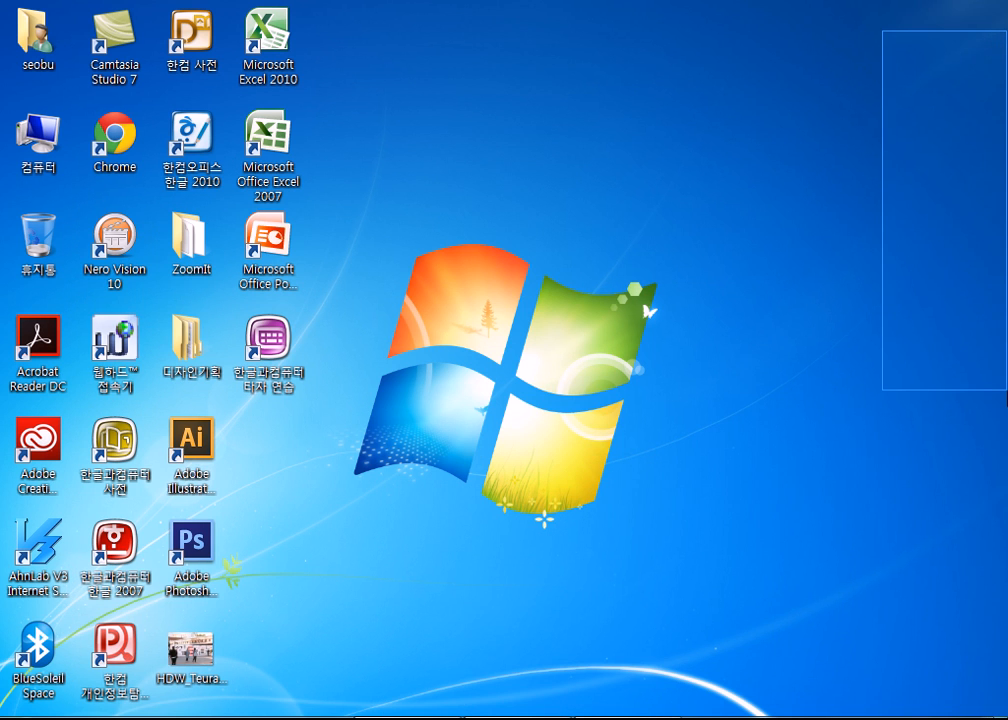
left_click_drag(893, 13, 998, 335)
left_click_drag(893, 45, 990, 351)
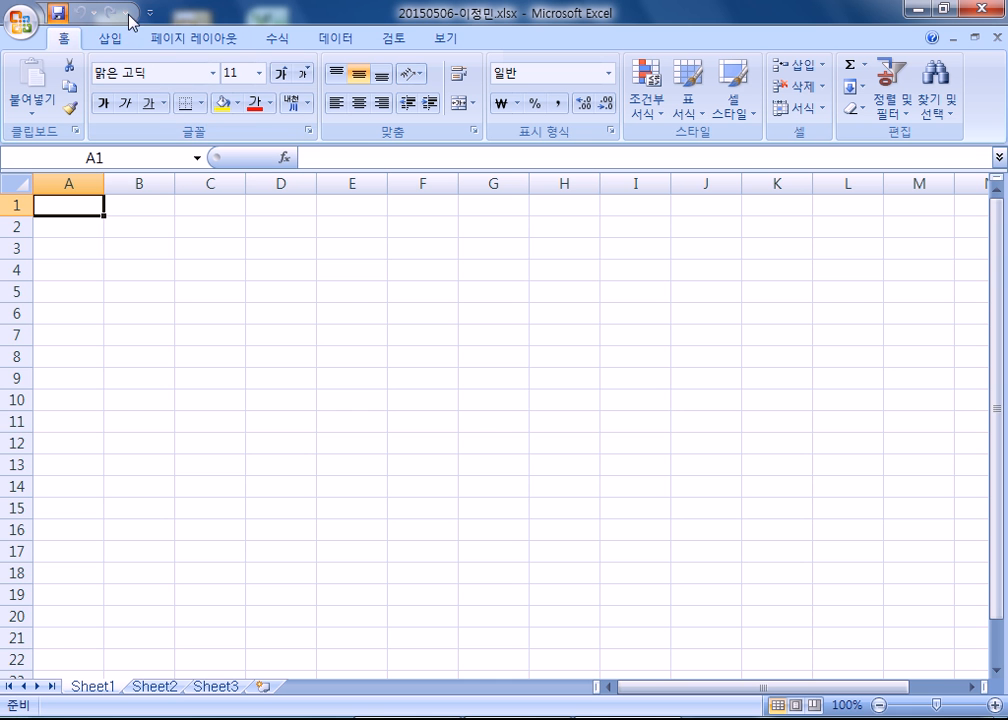
left_click(916, 9)
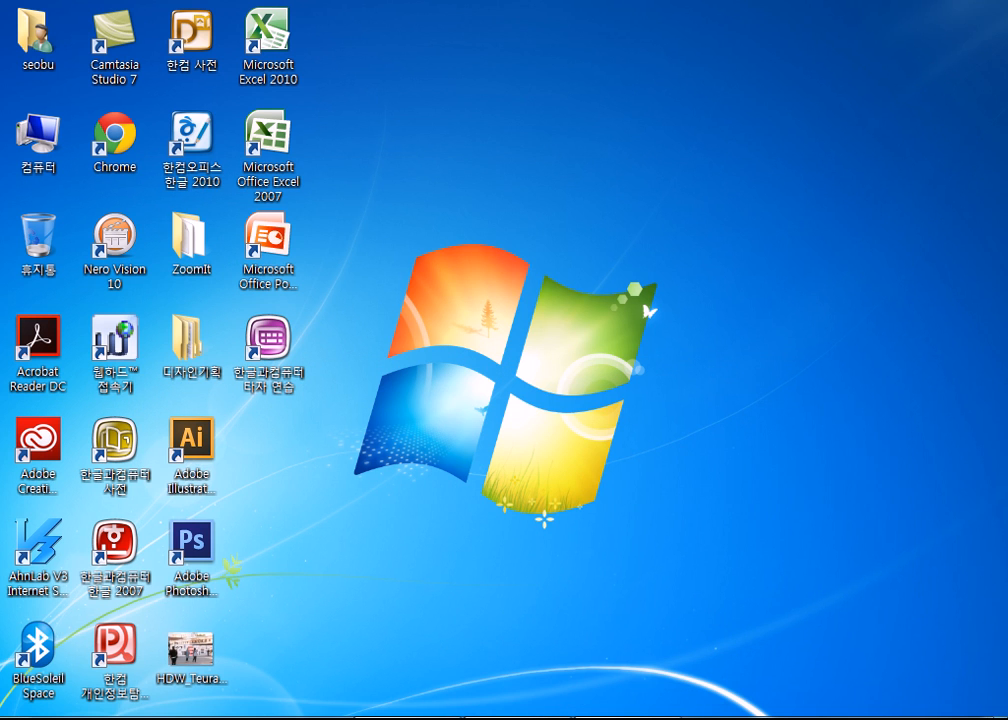
left_click(622, 719)
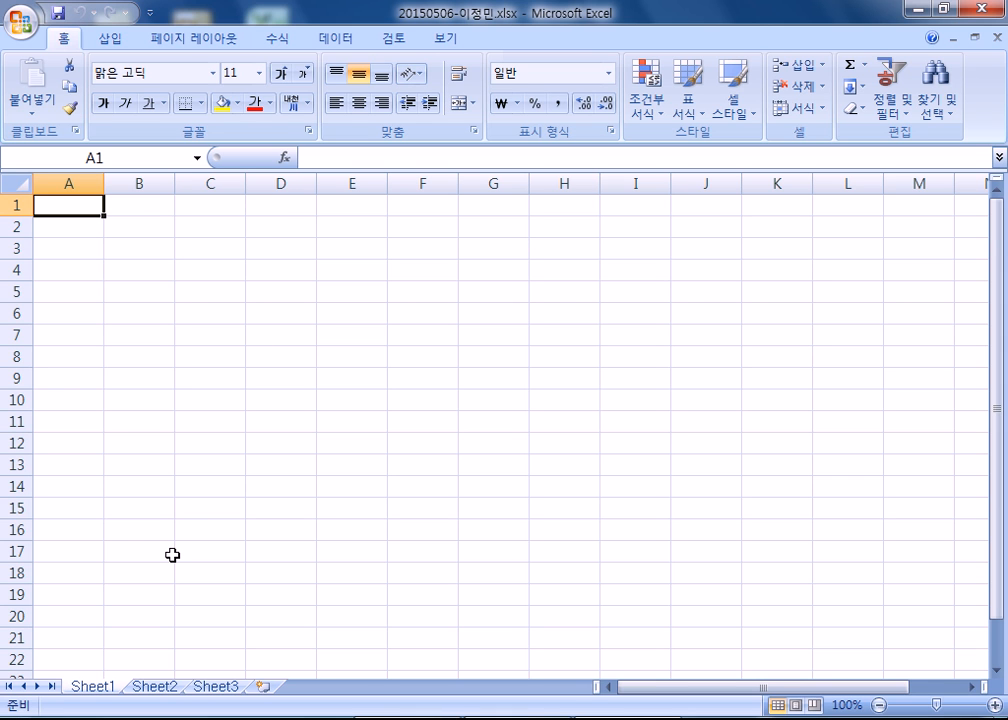
Group Sheet1 through Sheet3 and set the width of column A to 1 on all of them.
left_click(197, 688, "shift")
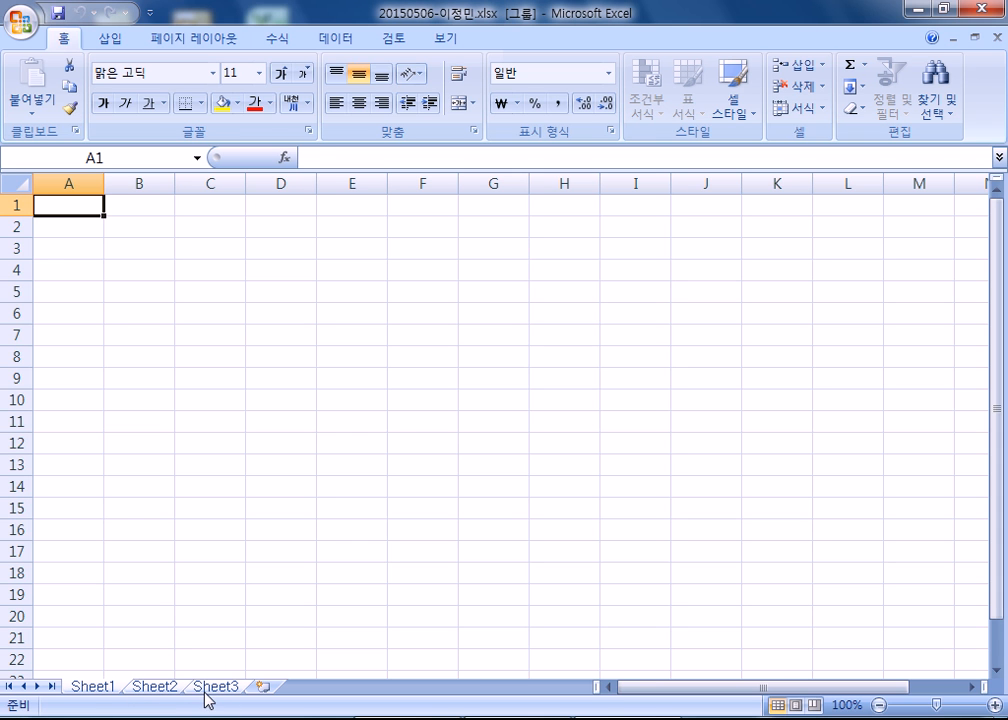
right_click(69, 184)
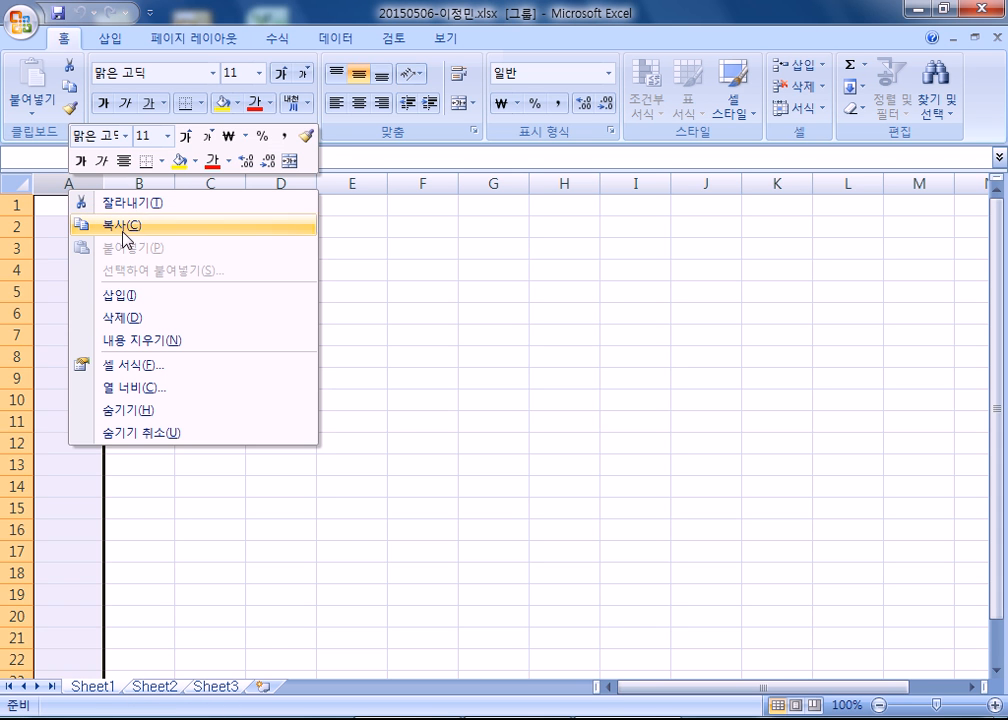
left_click(110, 388)
type("1")
left_click(62, 402)
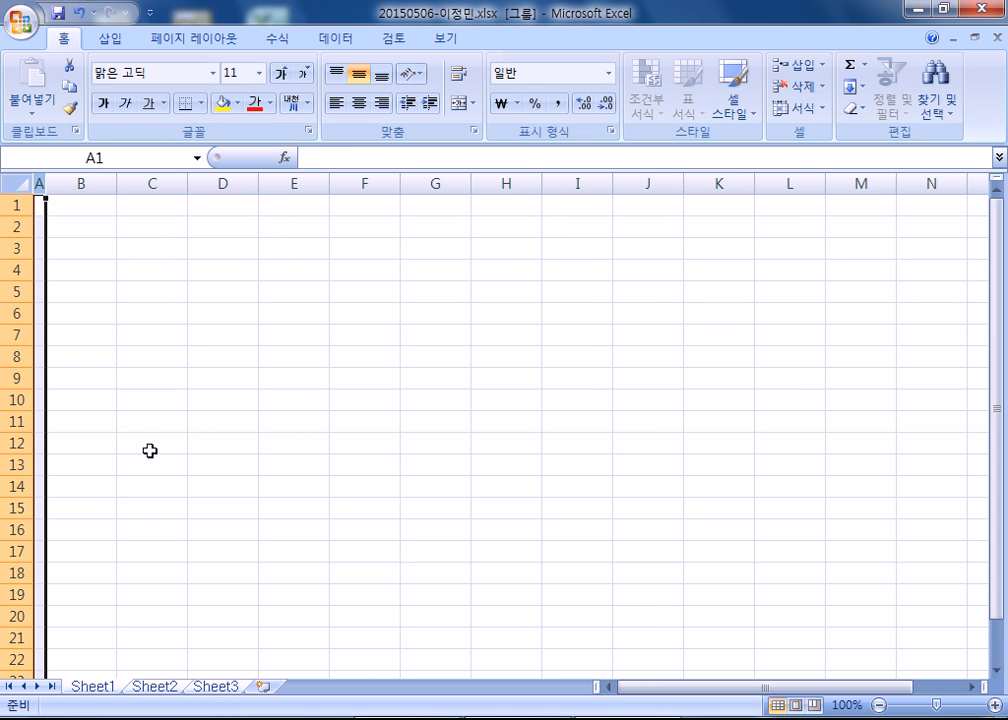
Ungroup the sheets and rename Sheet3 to 제3작업, Sheet2 to 제2작업 and Sheet1 to 제1작업.
left_click(216, 688)
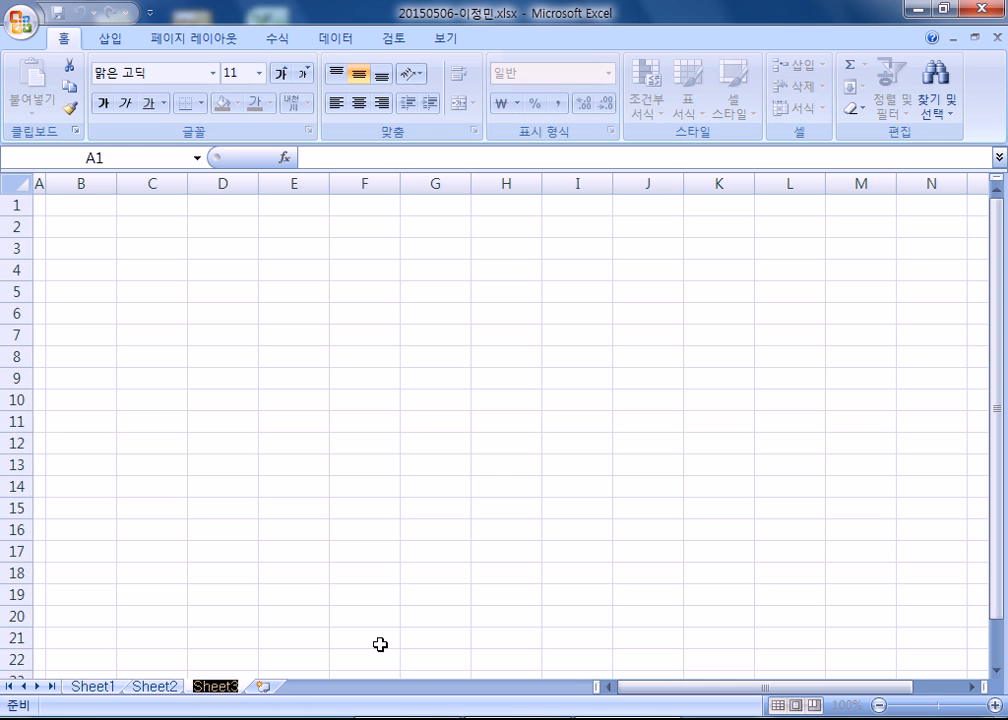
type("제3작")
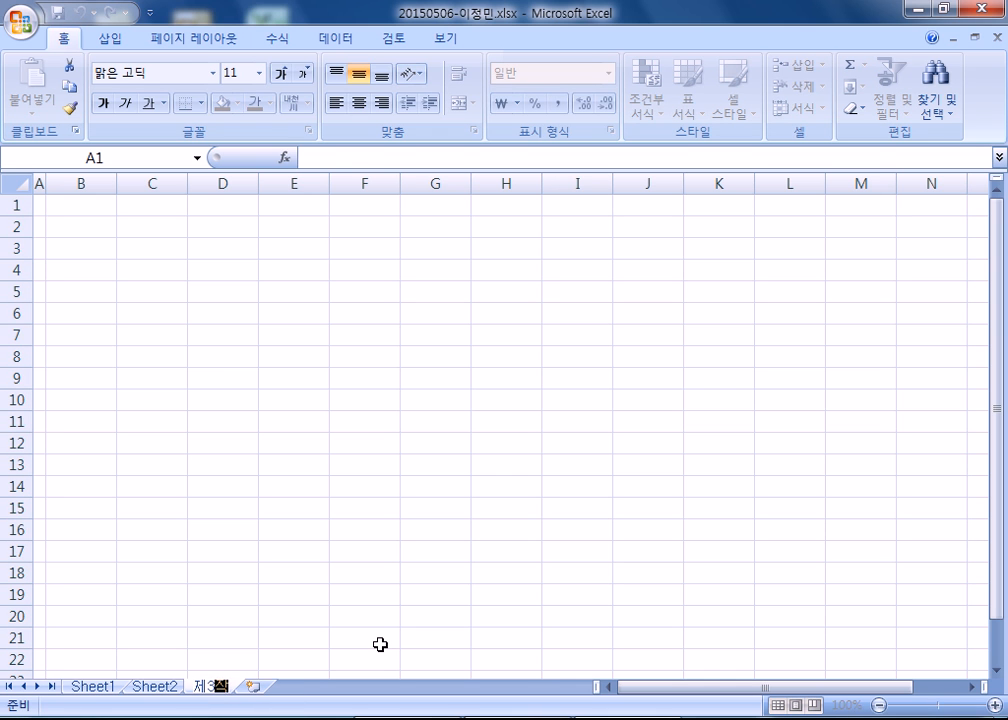
type("업")
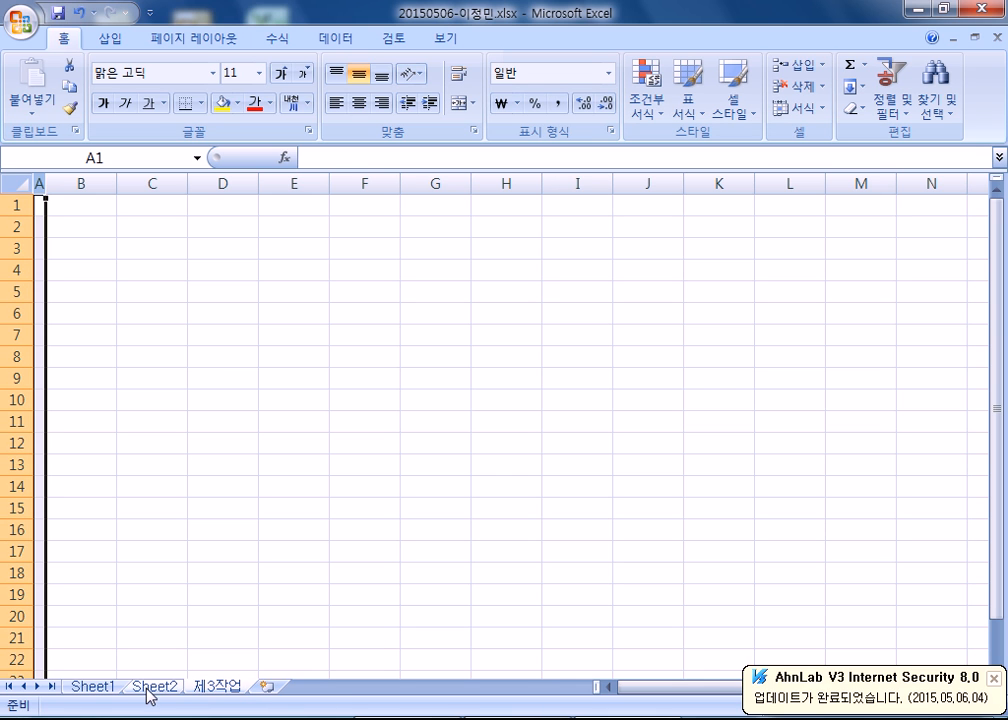
left_click(150, 688)
type("제2작업")
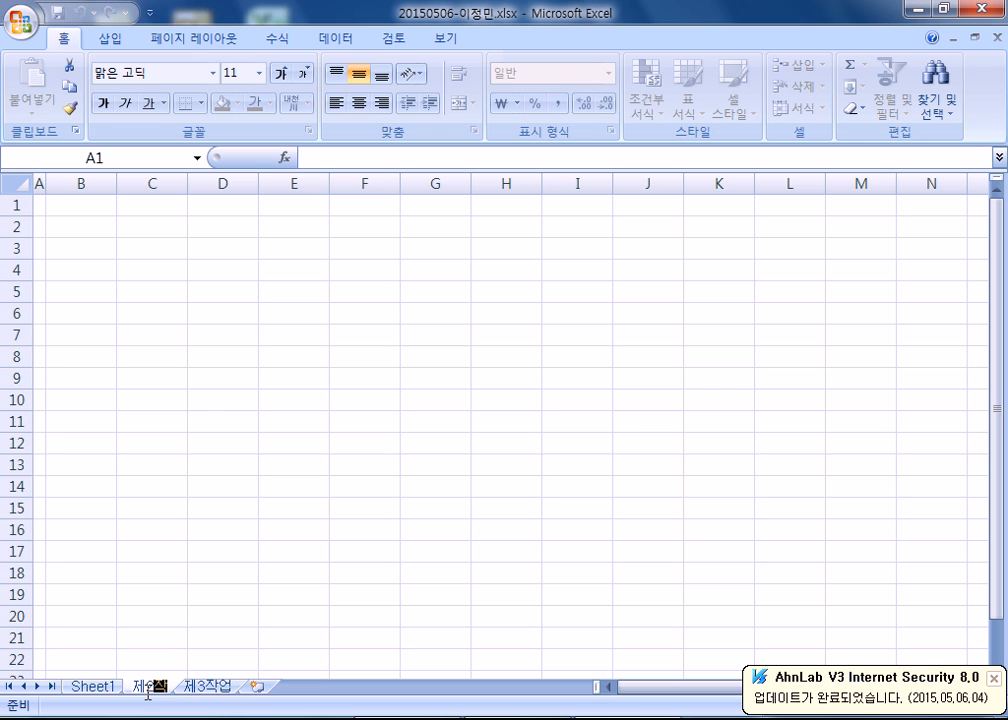
key("Return")
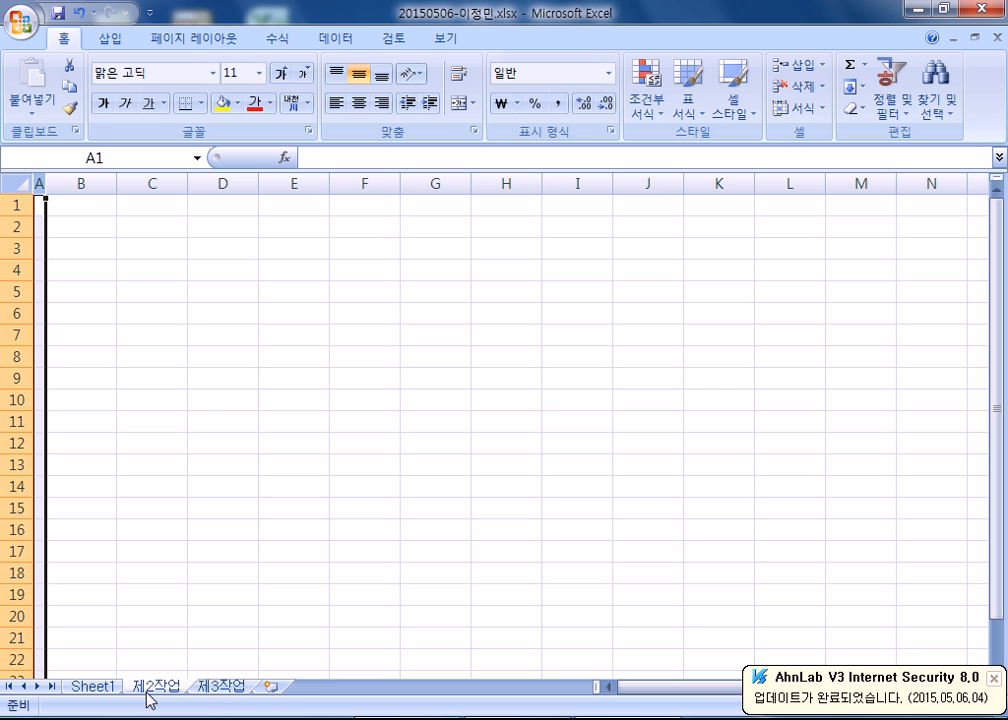
double_click(93, 687)
type("제1작업")
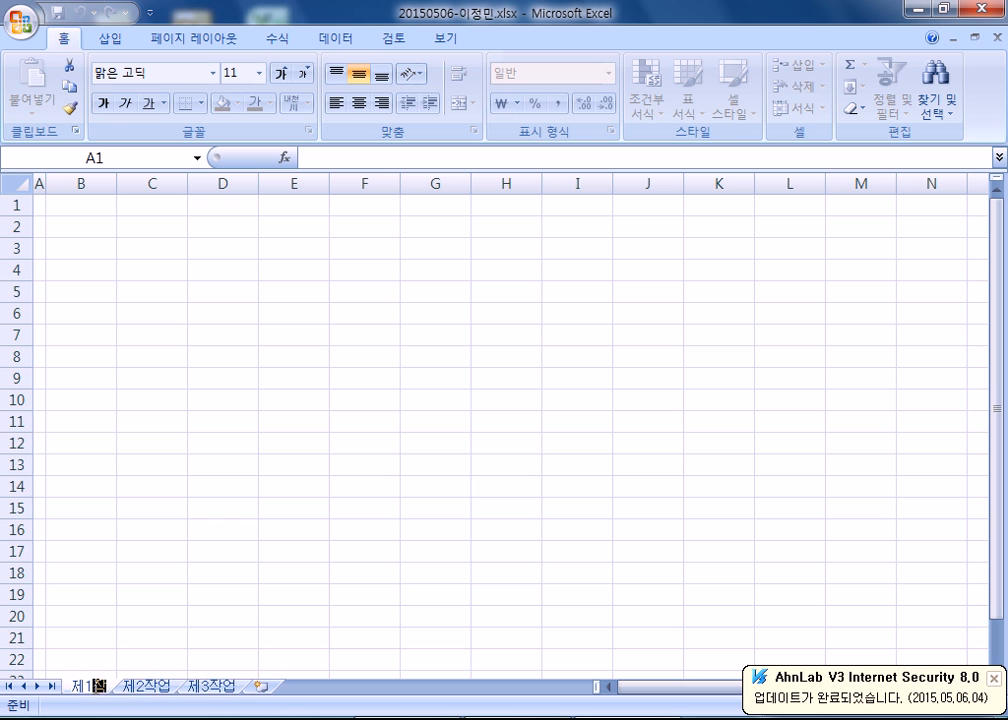
key("Return")
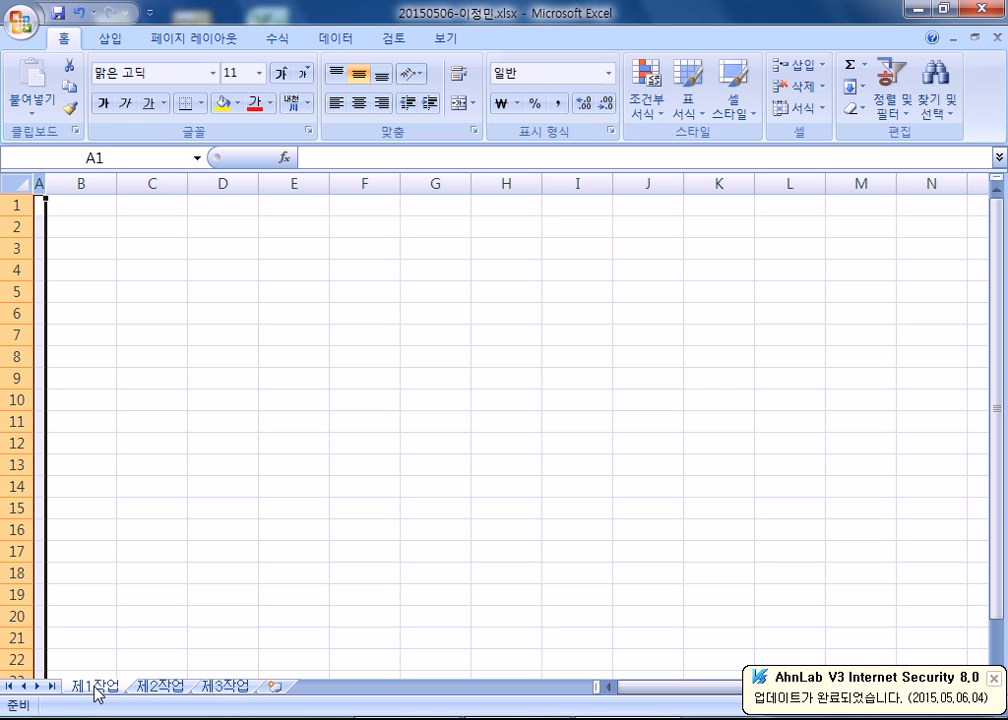
Center all cells of the 제1작업 sheet horizontally.
left_click(18, 183)
left_click(360, 104)
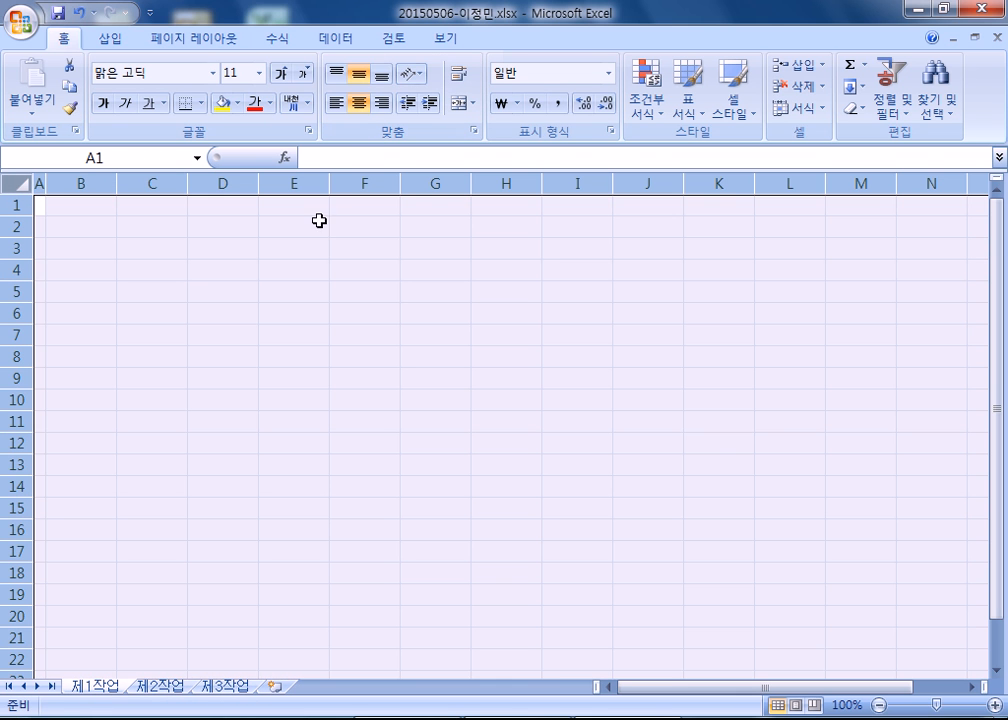
Enter the headers 성명, 일자리 구분 and 주민번호 in B4:D4 of the 제1작업 sheet.
left_click(78, 268)
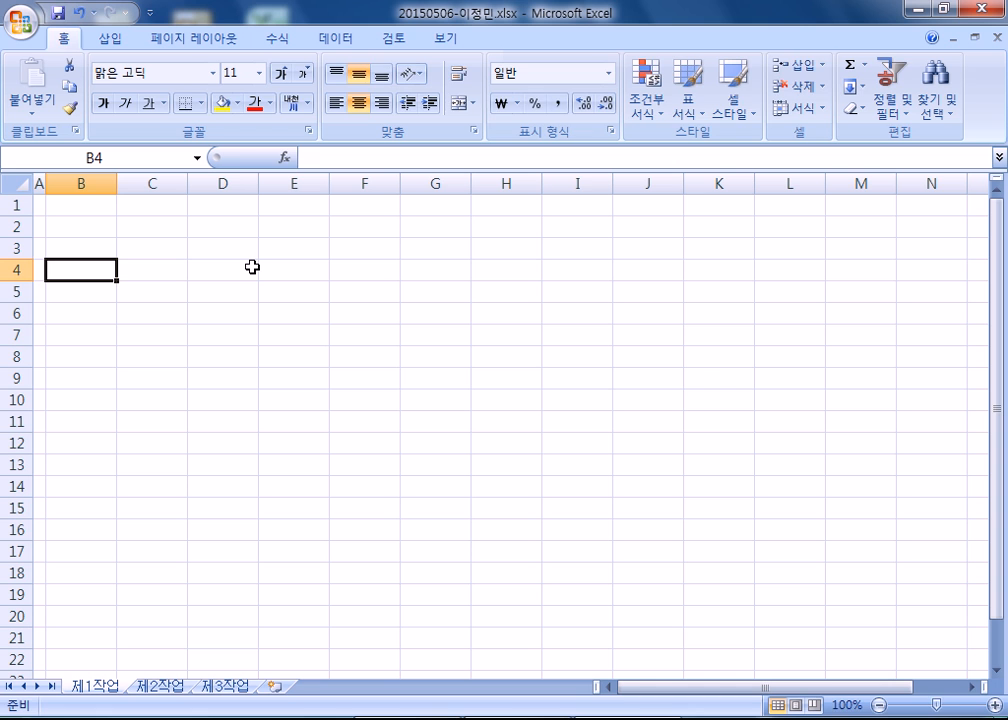
type("성명")
key("Tab")
type("일자")
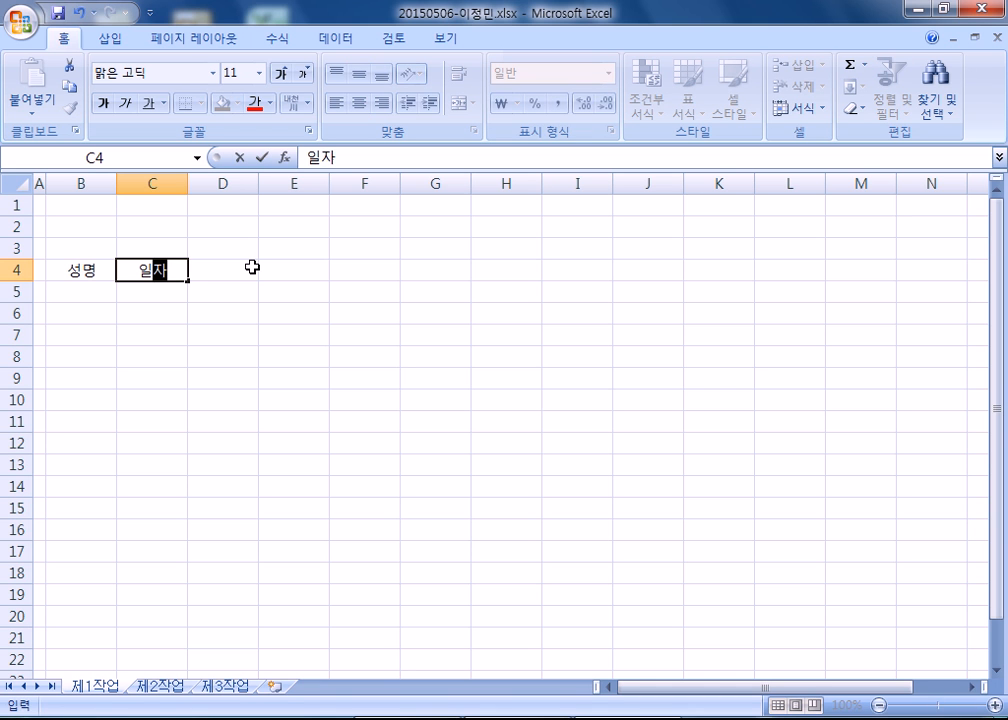
type("리 구분")
key("Tab")
type("주민번호")
key("Tab")
Enter the two-line headers 근로시간 (월) in E4 and 급여 (월) in F4, with (월) on the second line.
type("근로")
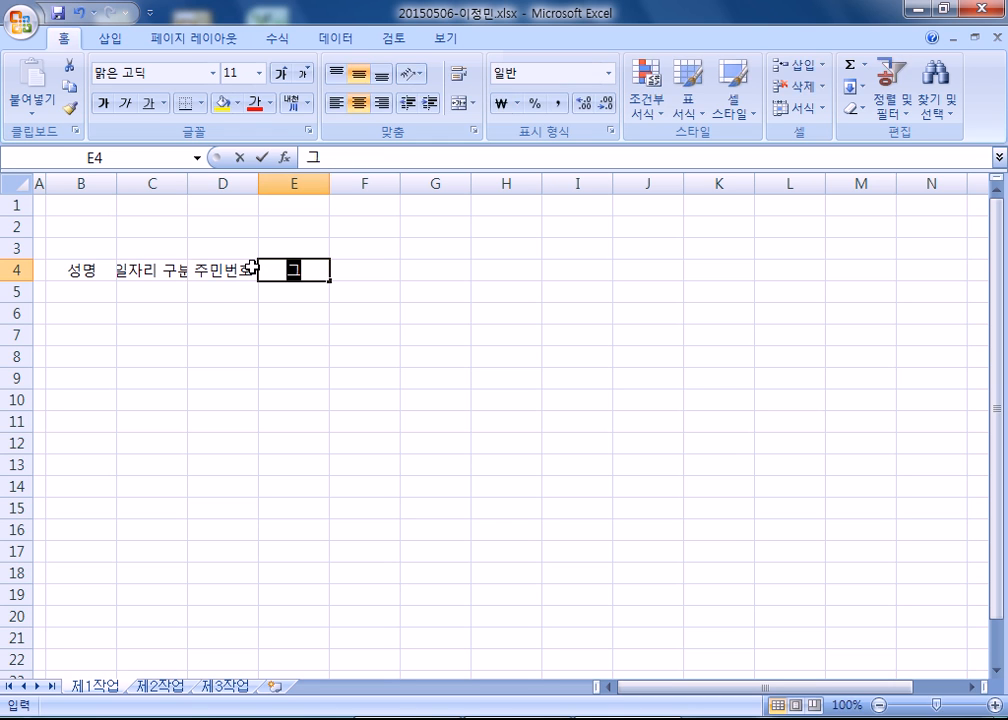
type("시간")
key("alt+Return")
type("*우ㅗㄹ")
key("BackSpace")
key("BackSpace")
key("BackSpace")
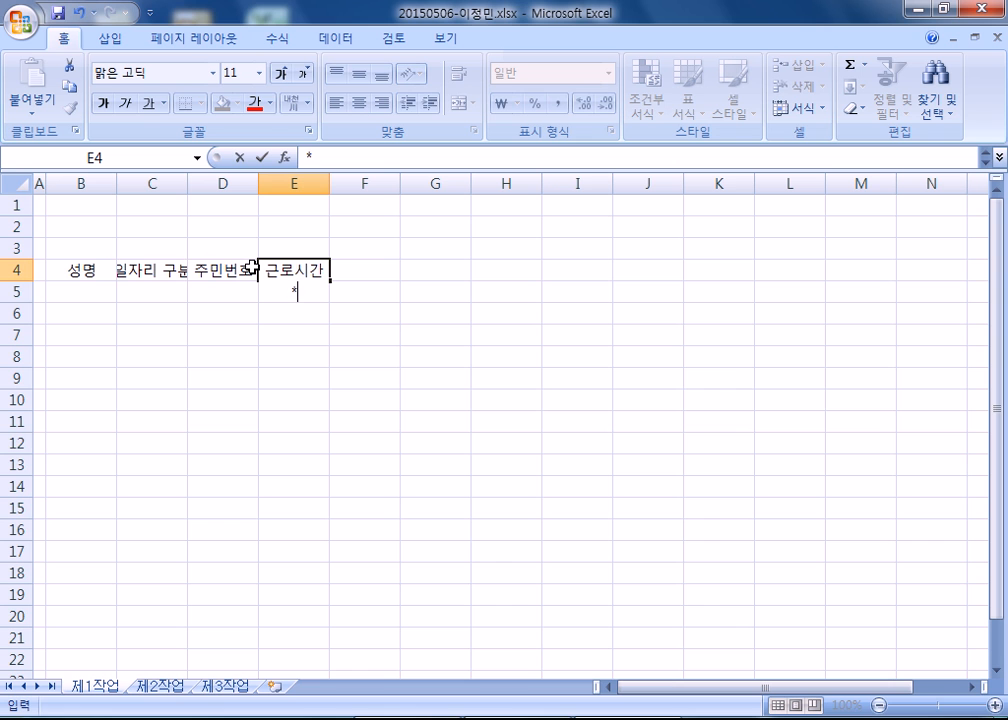
type("월)")
key("Tab")
type("ㄱㅡㅂㅇㅕ")
key("alt+Return")
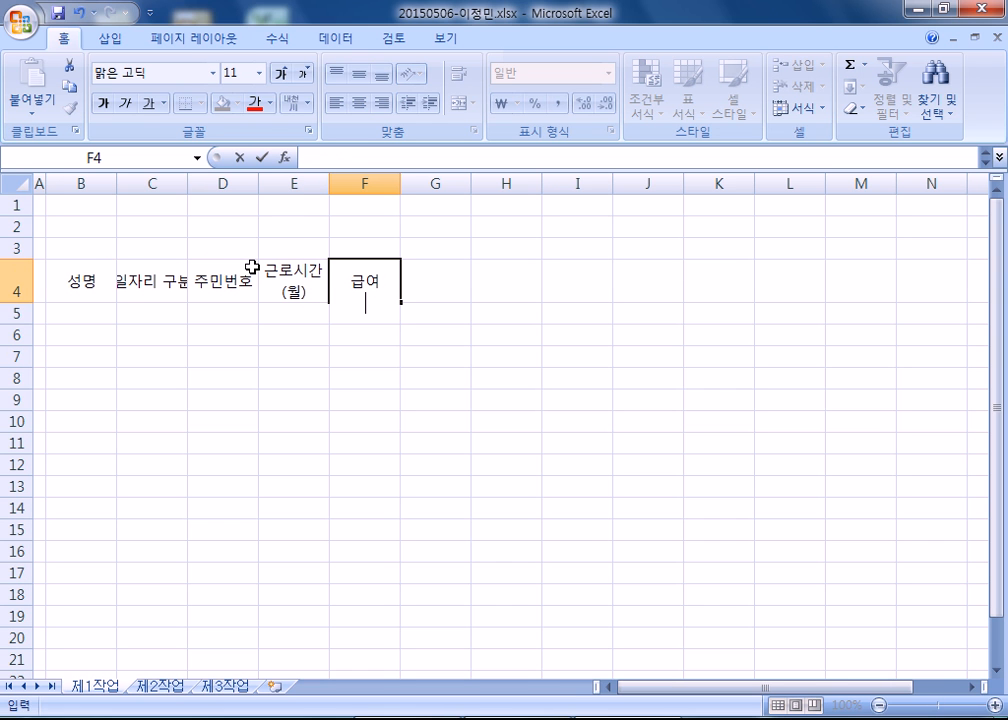
type("(ㅇㅝㄹ)")
key("Tab")
Enter the header 1년간 근로 개월수 in G4, with a line break after 1년간.
type("1ㄴㅕㄴㄱㅏㄴ")
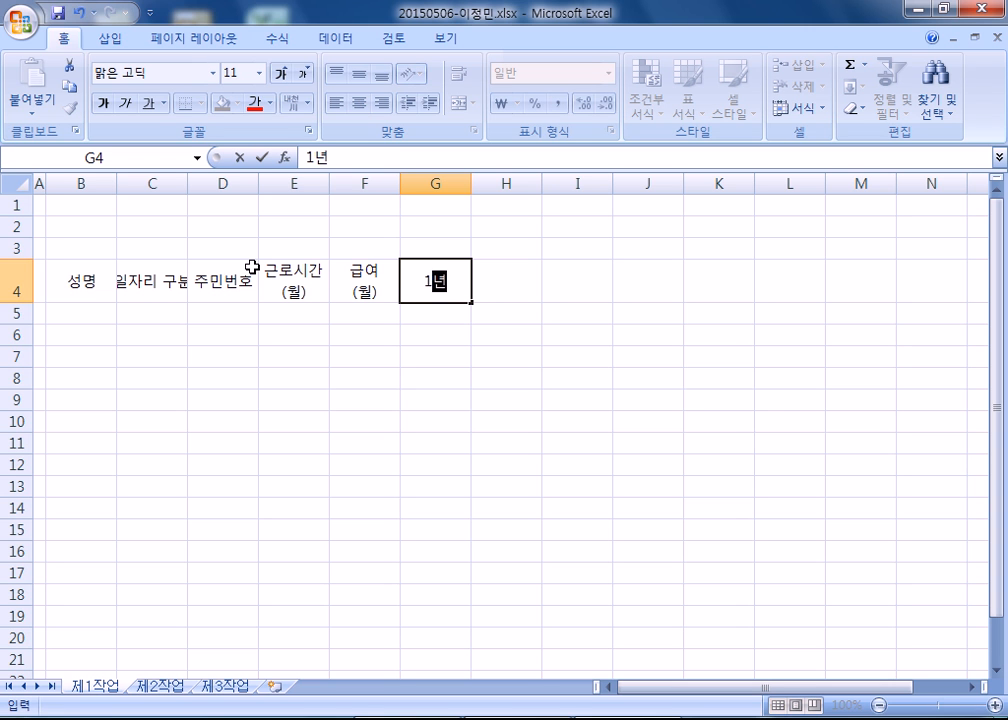
key("alt+Return")
type("ㄱㅡㄴㄹㅗ ㄱㅐㅇㅝㄹㅅㅜ")
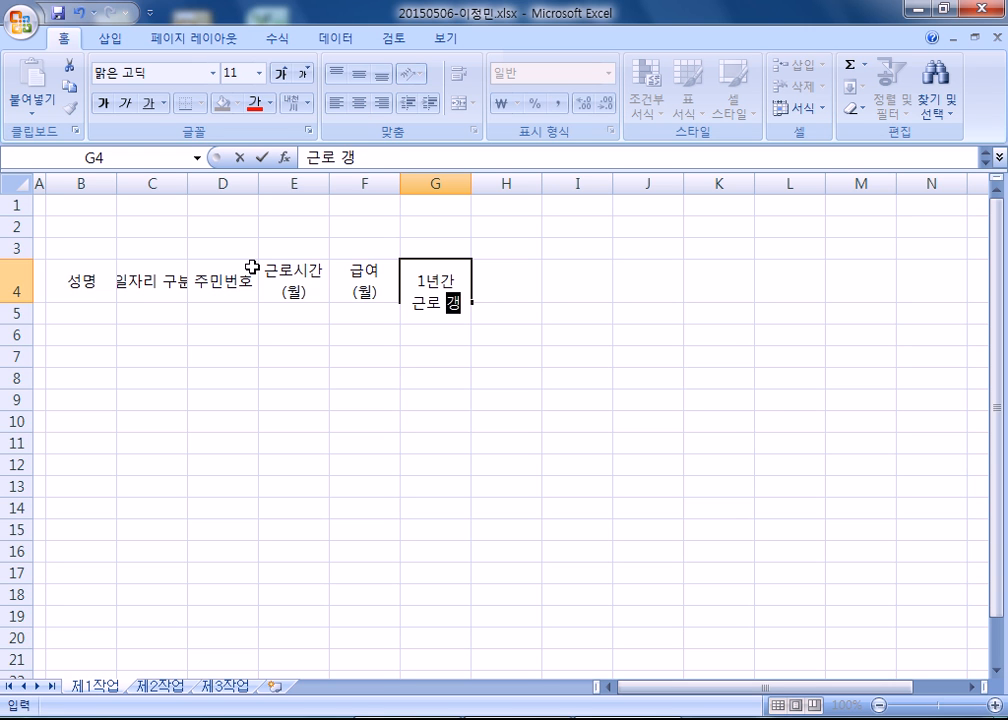
key("Tab")
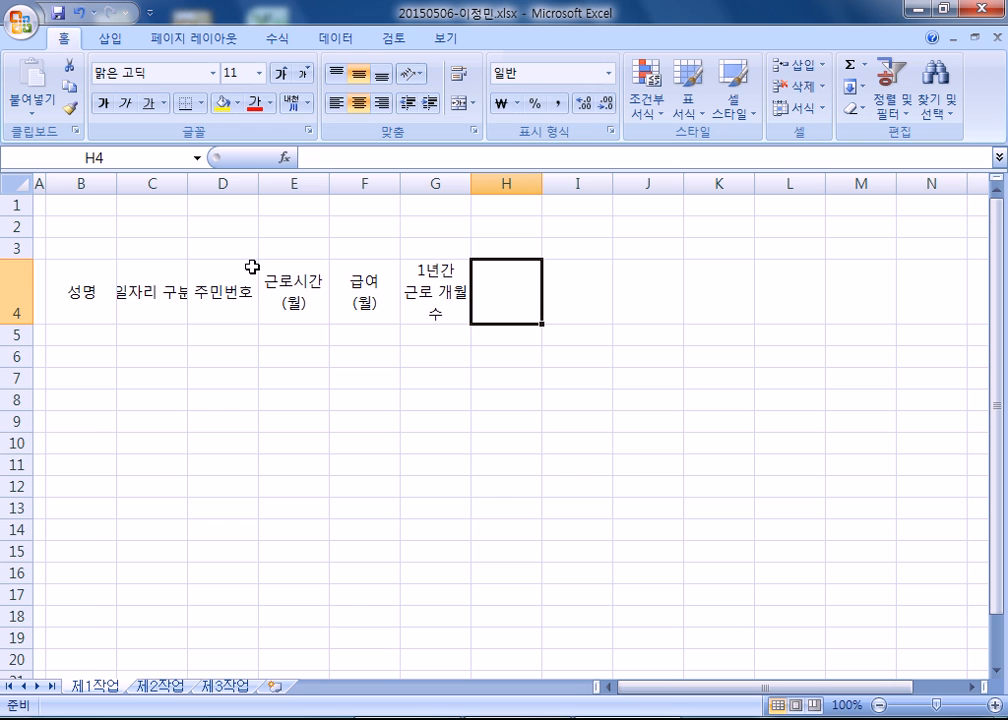
Enter the remaining headers 근무일수, 성별 and 연령구분 in H4:J4.
type("ㄱㅡㄴㅁㅜㅇㅣㄹㅅㅜ")
key("Tab")
type("ㅅㅓㅇㅂㅕㄹ")
key("Tab")
type("ㅇㅕㄴㄹㅕㅇㄱㅜㅂㅜㄴ")
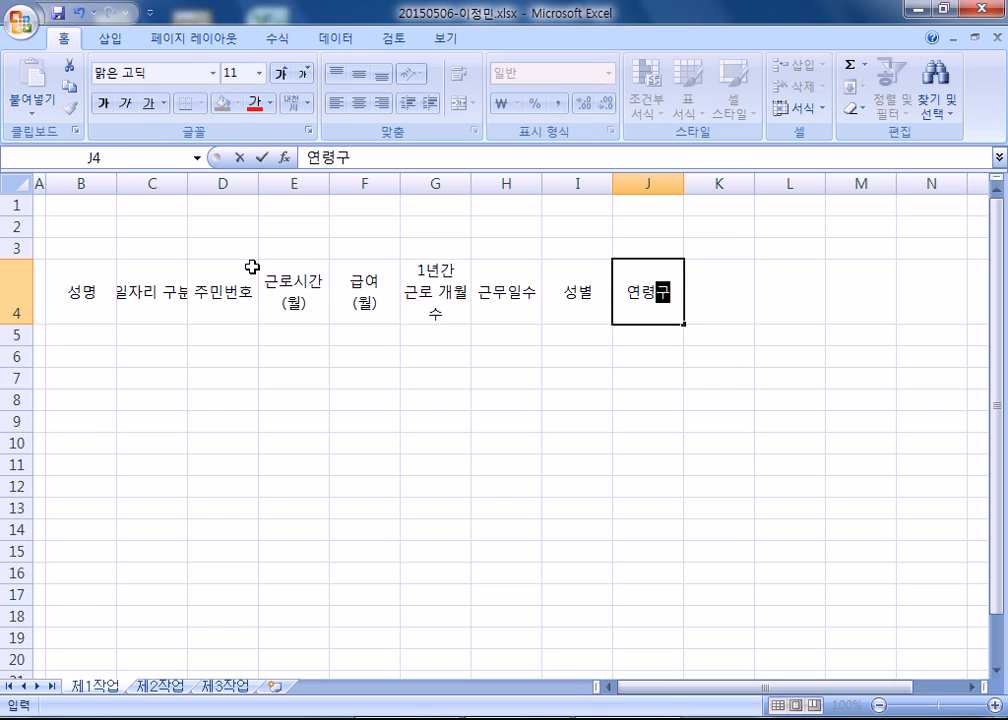
key("Return")
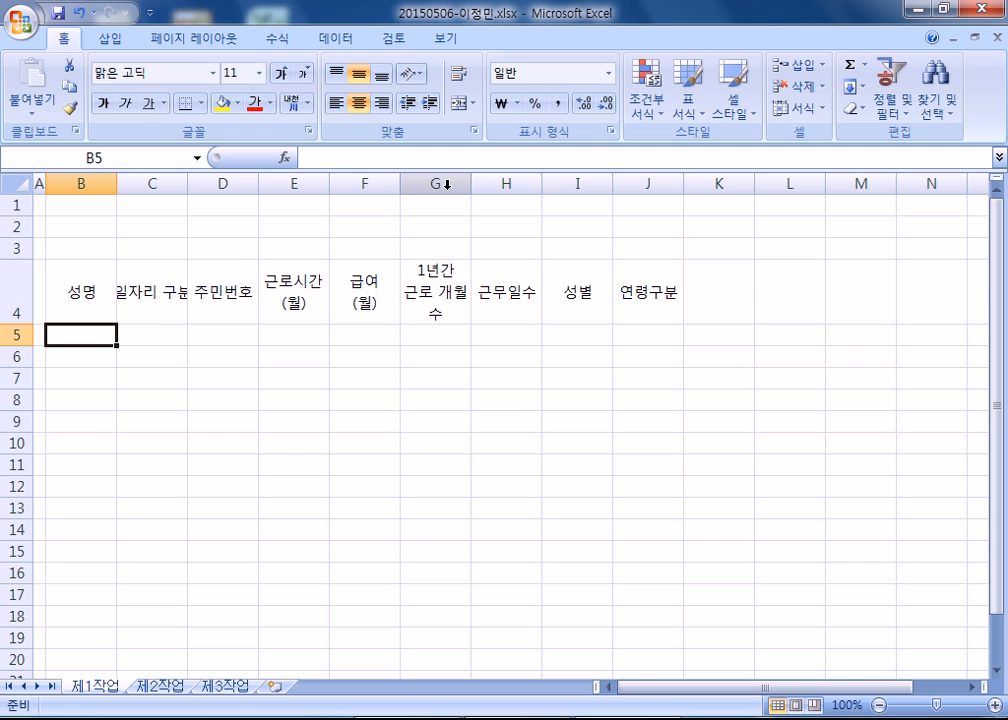
Widen column G so its header fits on two lines, reduce row 4 to two lines high and autofit column C.
left_click_drag(469, 186, 497, 186)
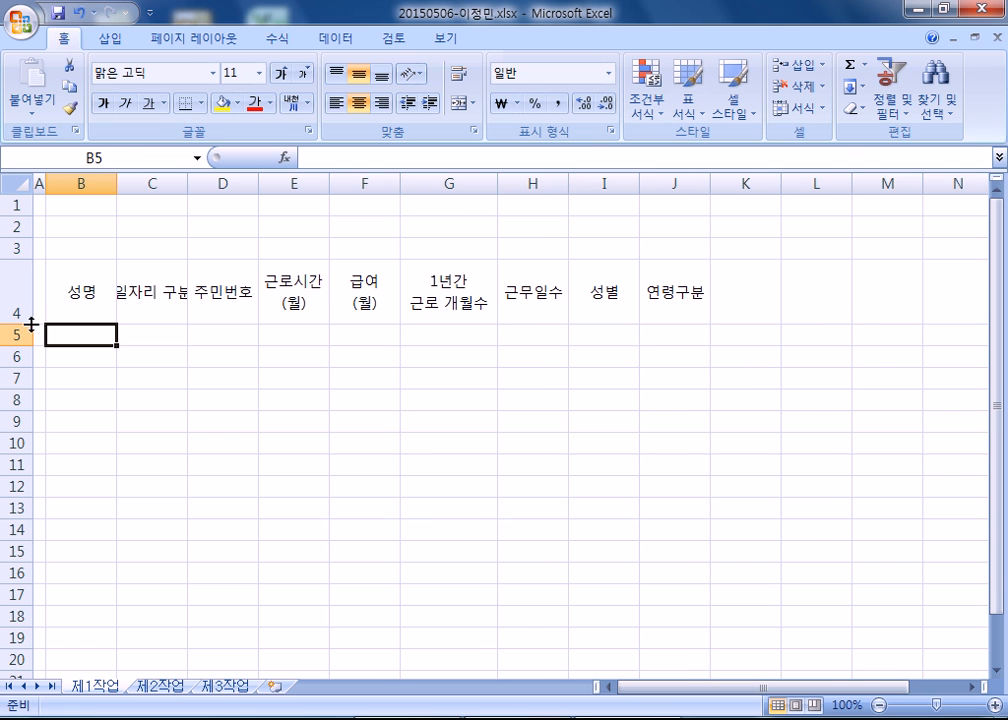
left_click_drag(19, 324, 19, 302)
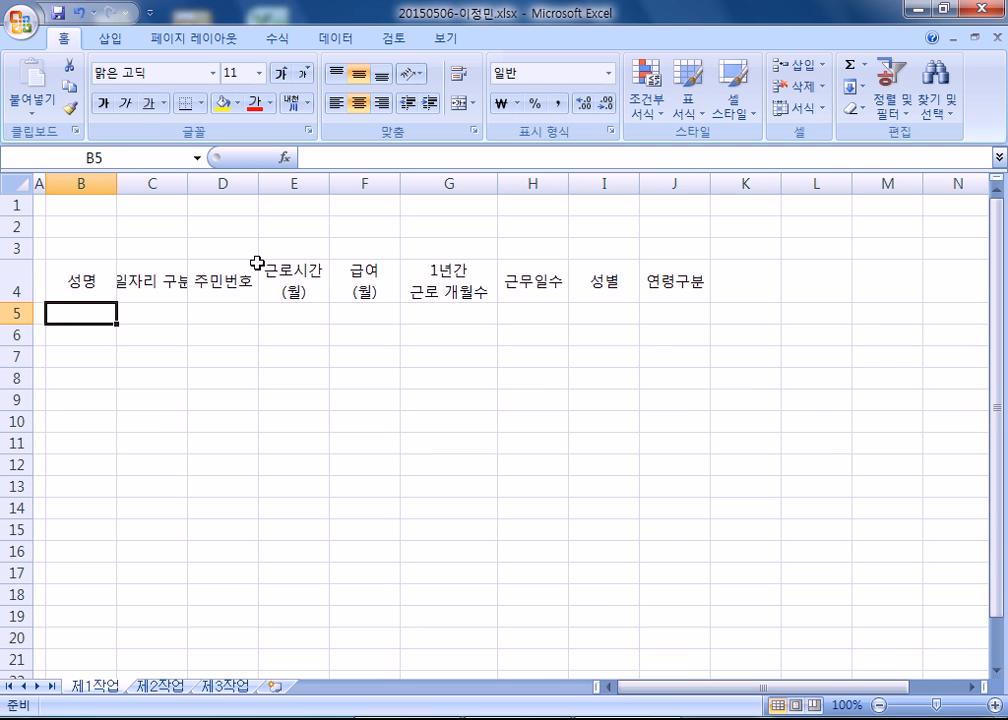
double_click(188, 190)
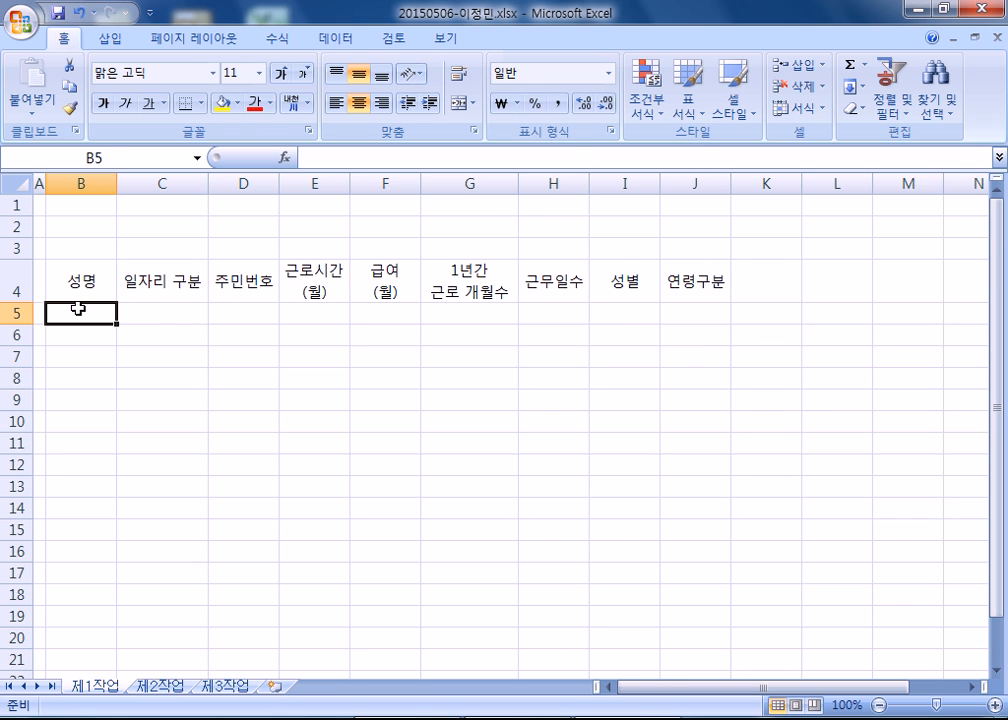
Select the data range B5:H12 and enter the first four workers' names in B5:B8.
left_click_drag(78, 309, 555, 464)
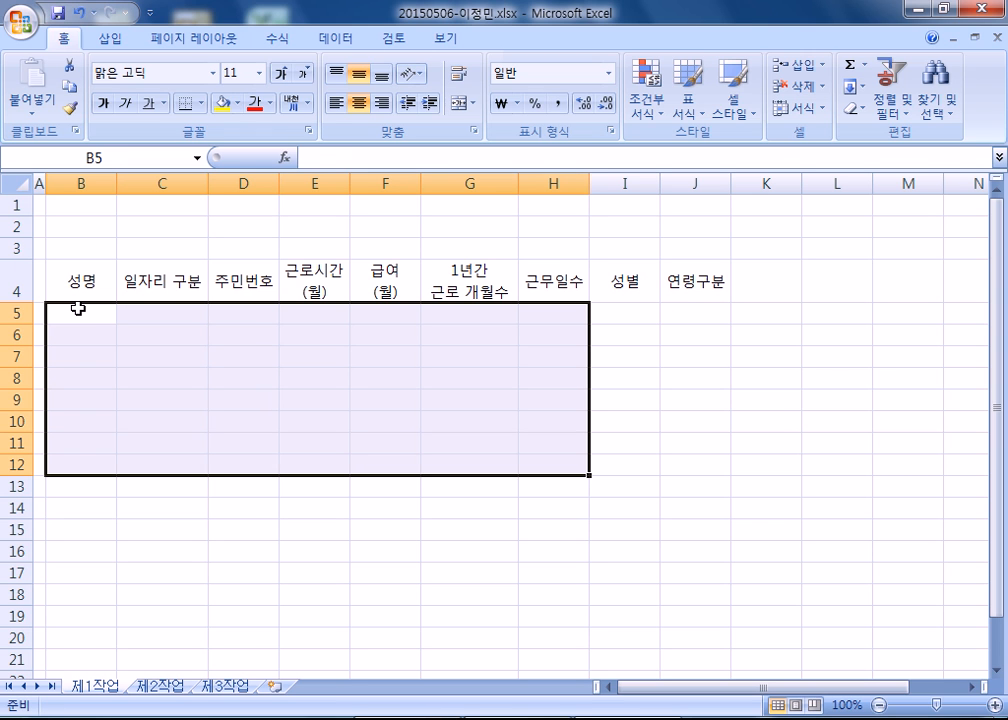
key("Return")
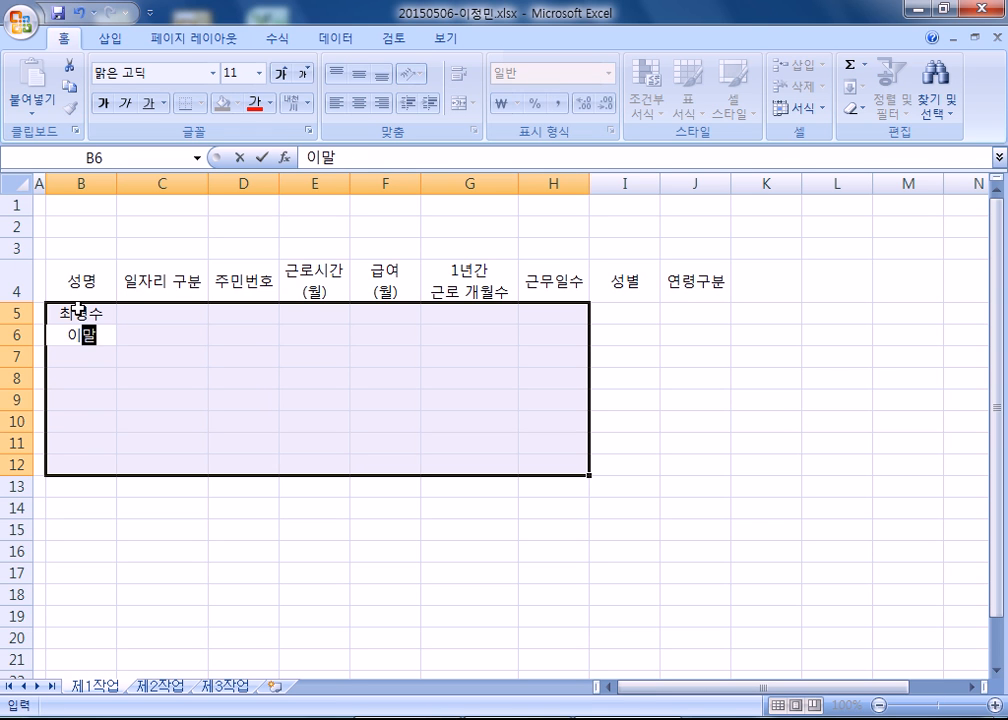
key("Return")
key("Return")
key("Return")
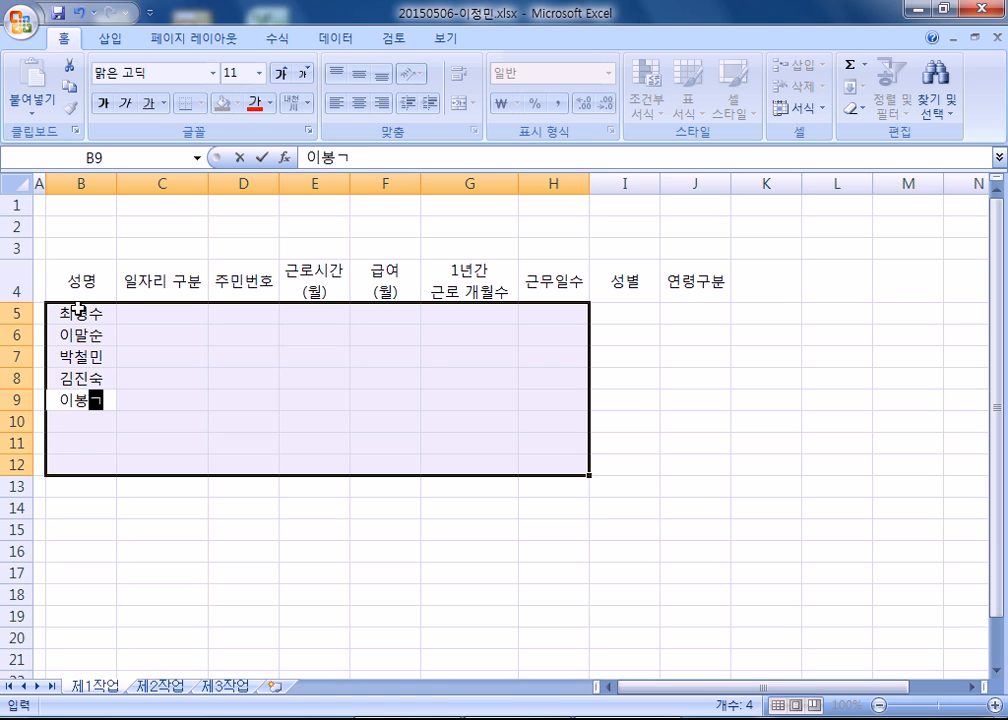
Enter the last four workers' names in B9:B12 of the 성명 column.
key("Return")
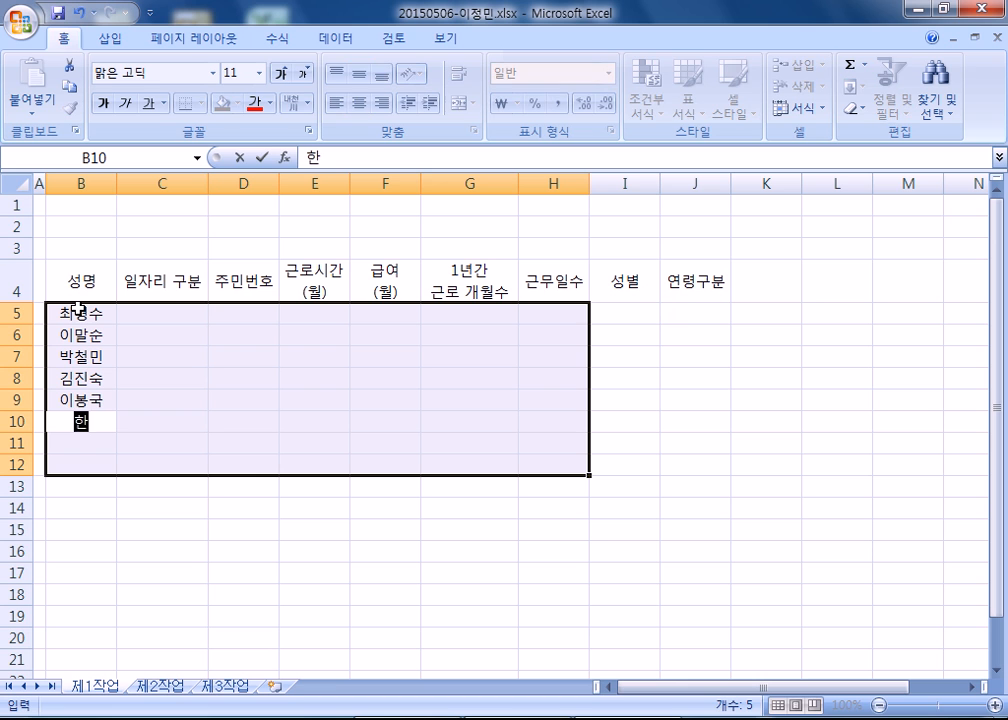
key("Return")
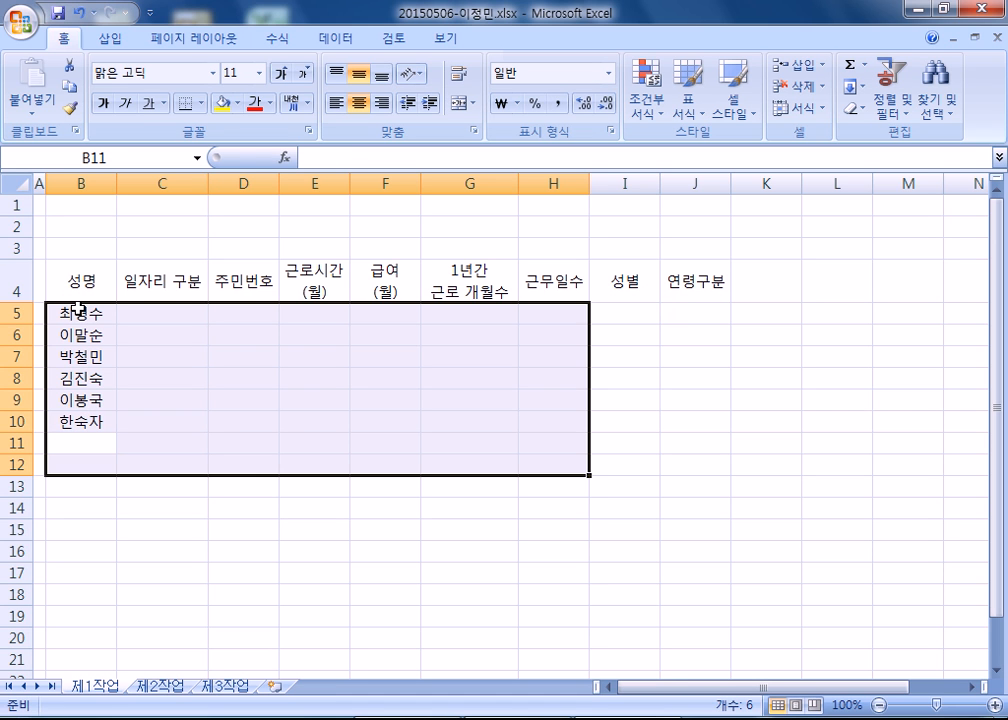
key("Return")
key("Return")
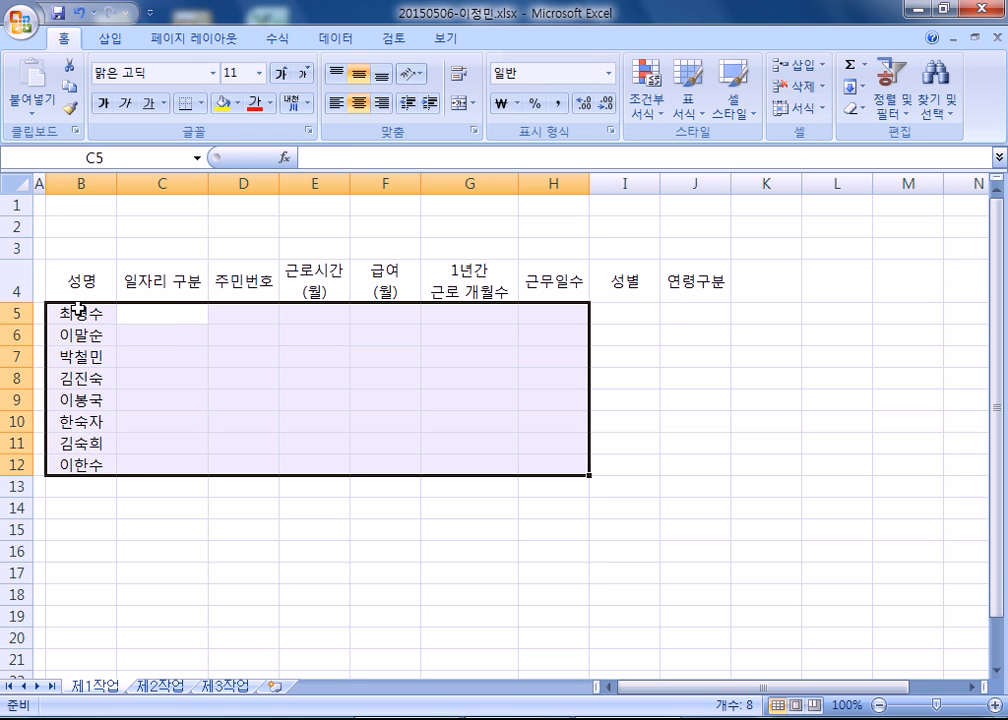
Enter the job categories 문화해설사, 아동보호 and 급식도우미 in C5:C7.
type("므허ㅣㅏ")
key("Escape")
type("문화ㅗ해")
key("BackSpace")
key("BackSpace")
key("BackSpace")
key("BackSpace")
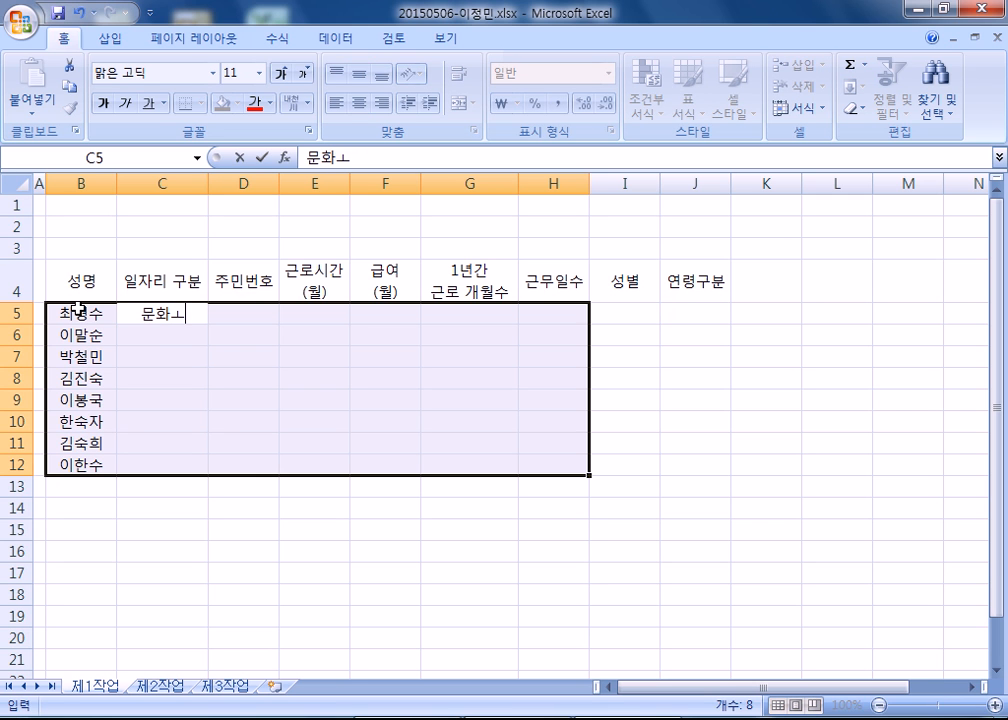
type("랫설사")
key("Return")
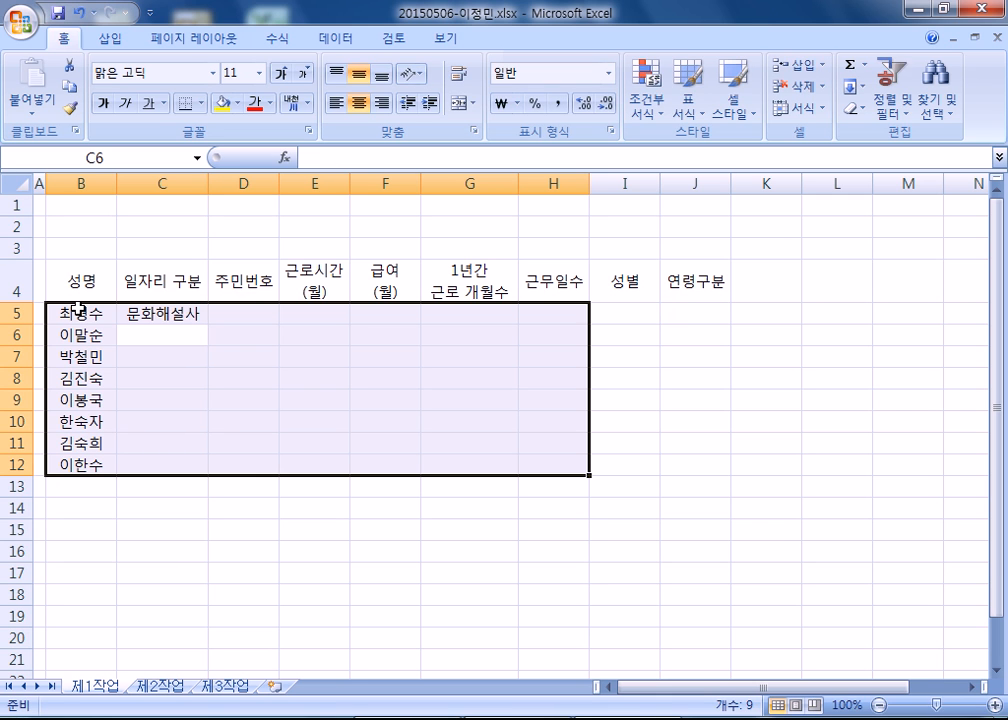
type("아동보호")
key("Return")
type("급식")
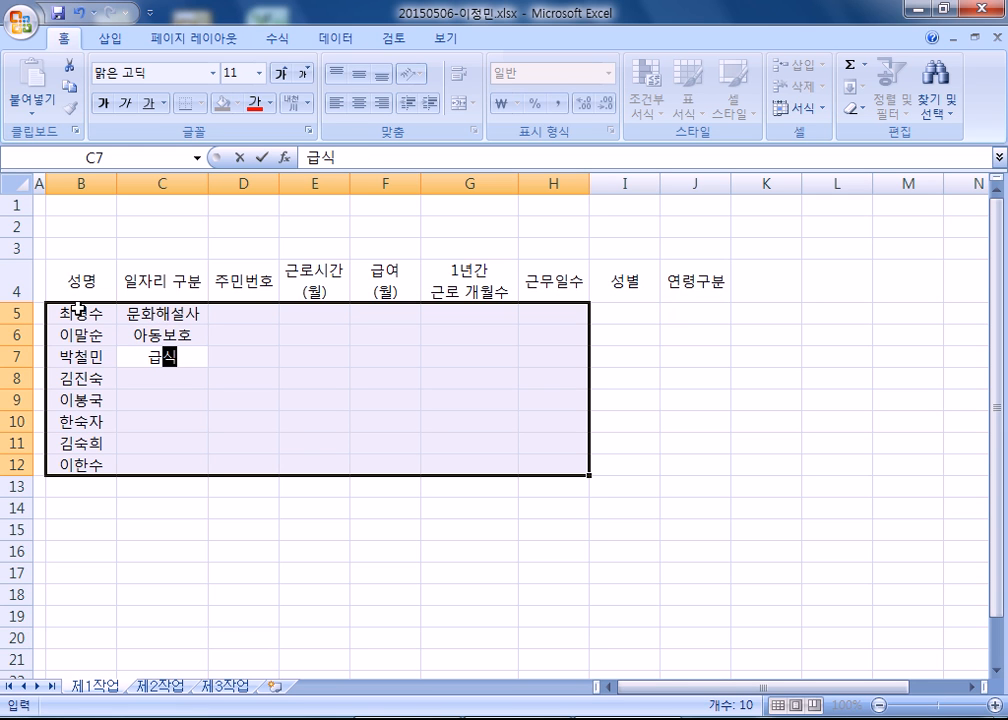
type("ㄷ우미")
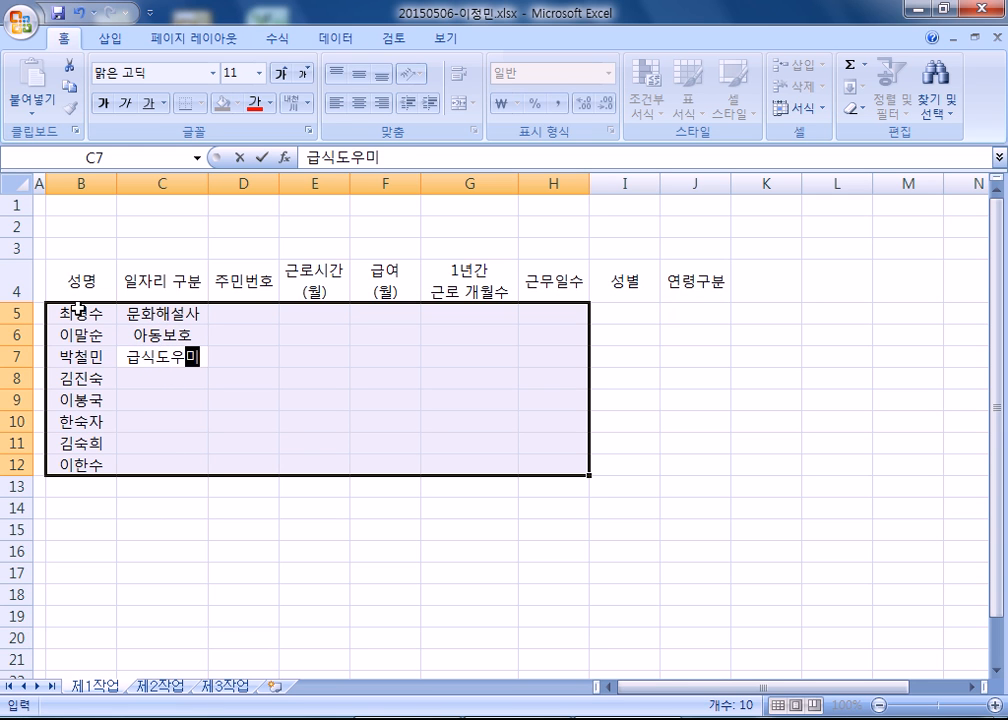
key("Return")
Enter the job categories 아동보호, 청소, 급식도우미, 급식도우미 and 문화해설사 in C8:C12.
type("아동보호")
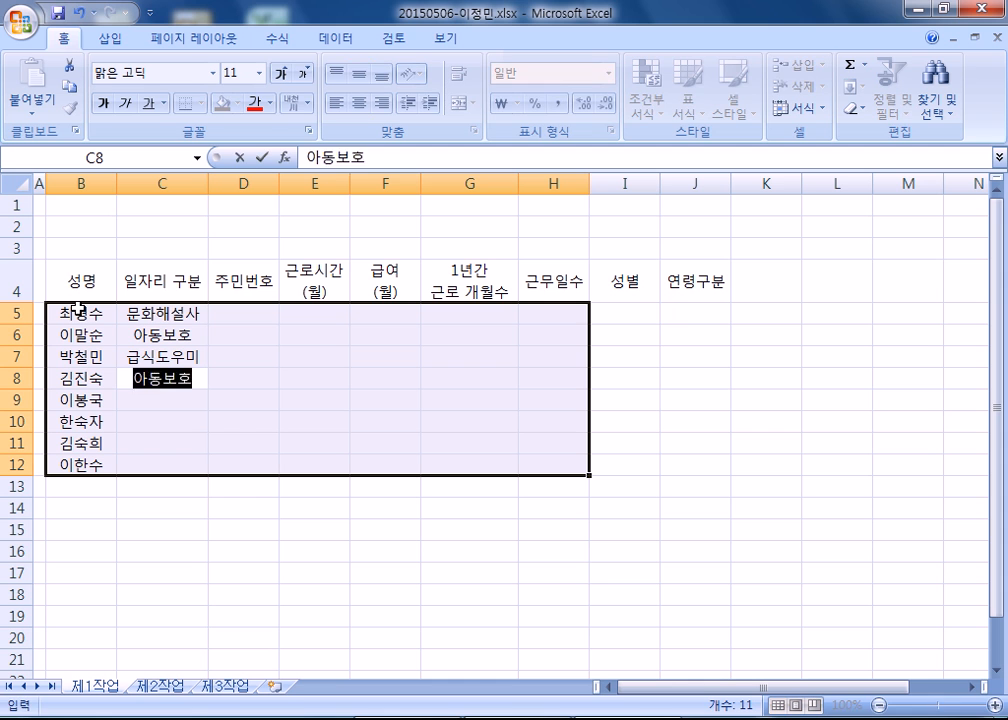
key("Return")
type("청소")
key("Return")
type("급식도우미")
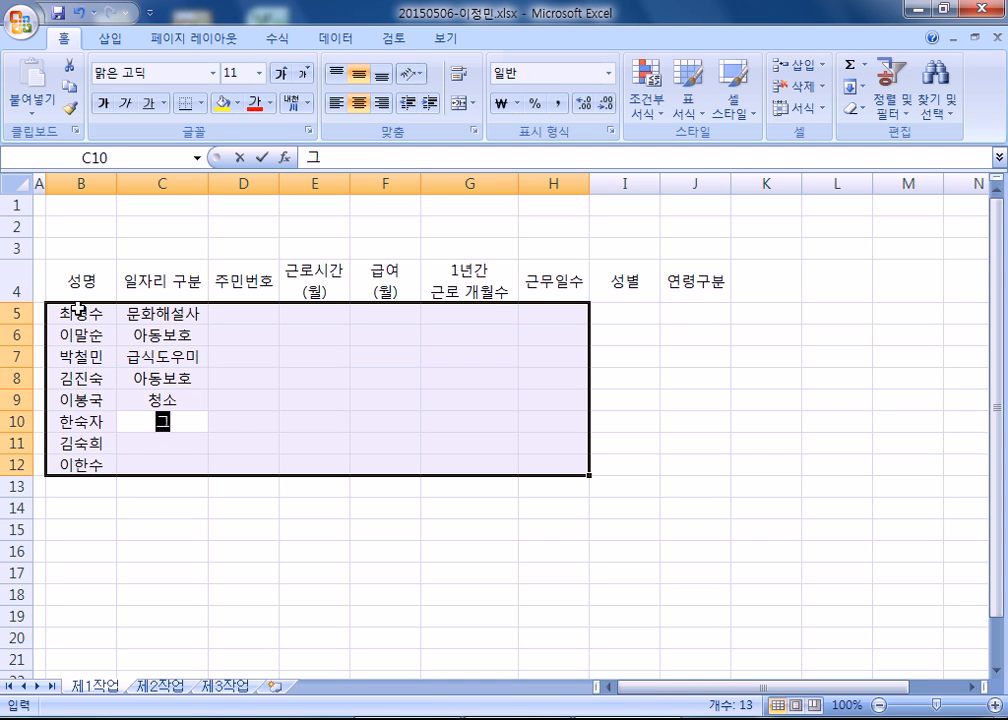
key("Return")
type("급식도우미")
key("Return")
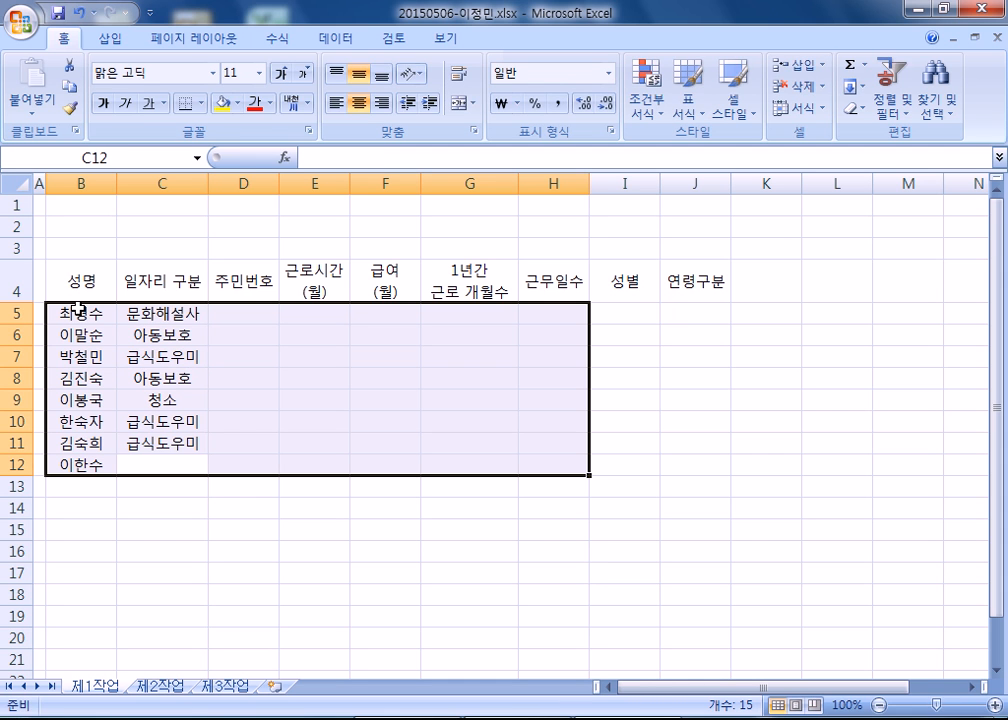
type("문화해설사")
key("Return")
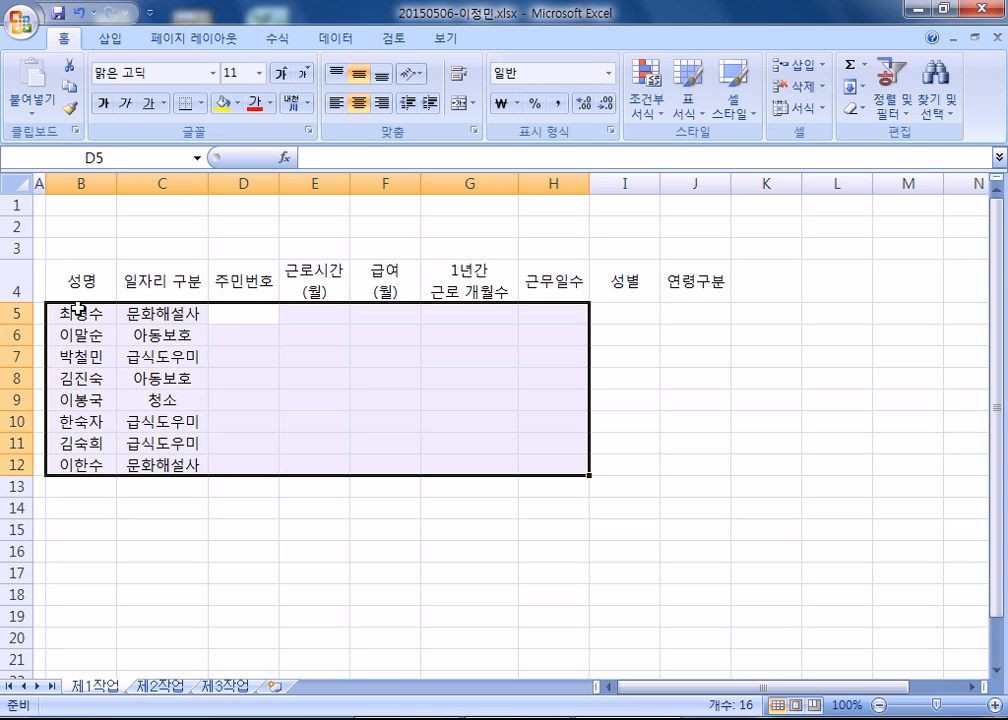
Enter the first worker's masked resident registration number in D5 and autofit column D to it.
type("480517-1******")
key("Return")
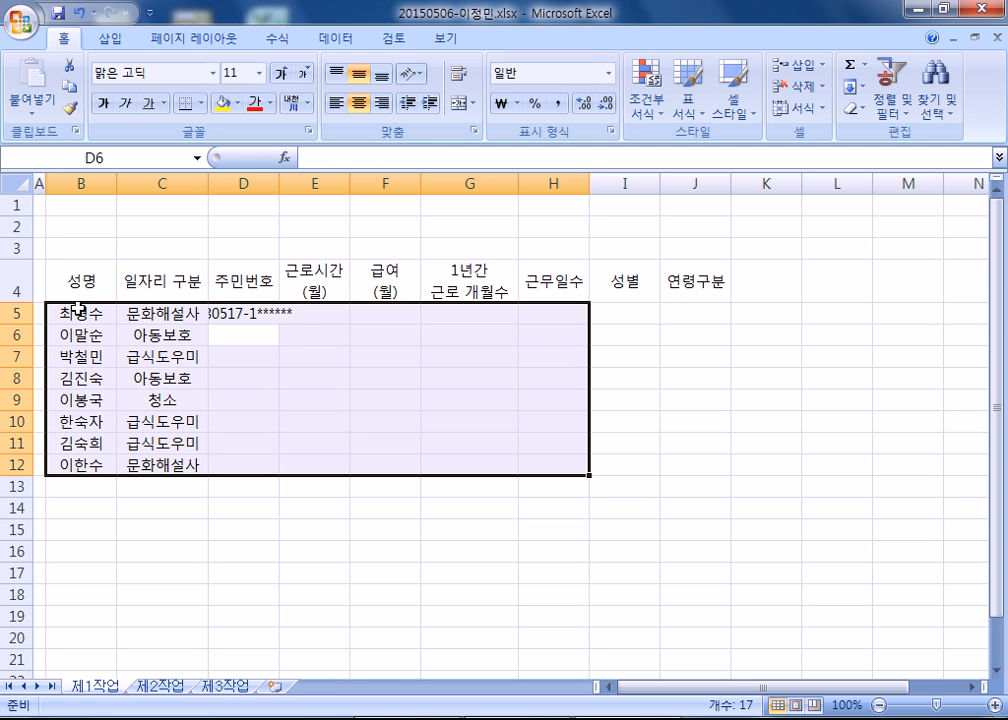
double_click(279, 183)
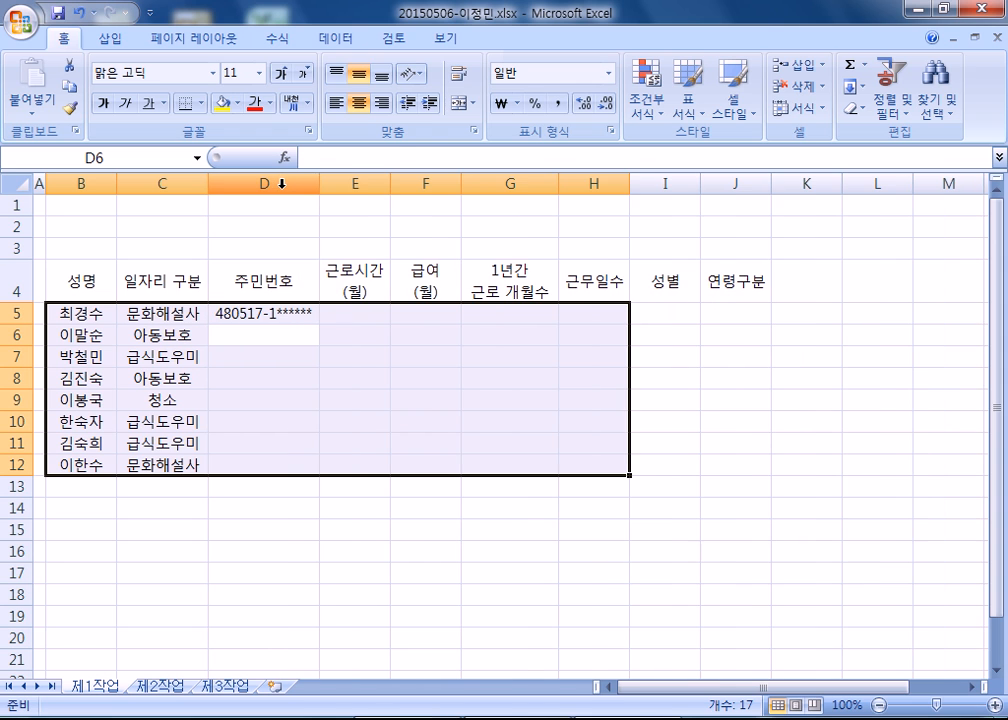
Enter the masked resident registration numbers of the next three workers in D6:D8.
type("5003")
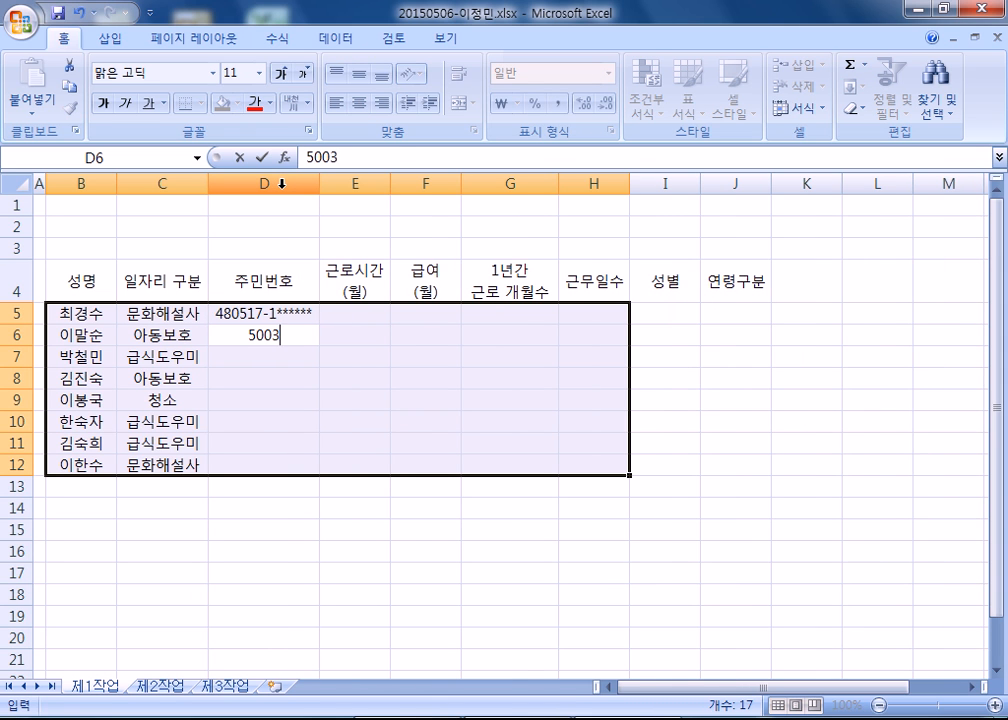
type("16-2******")
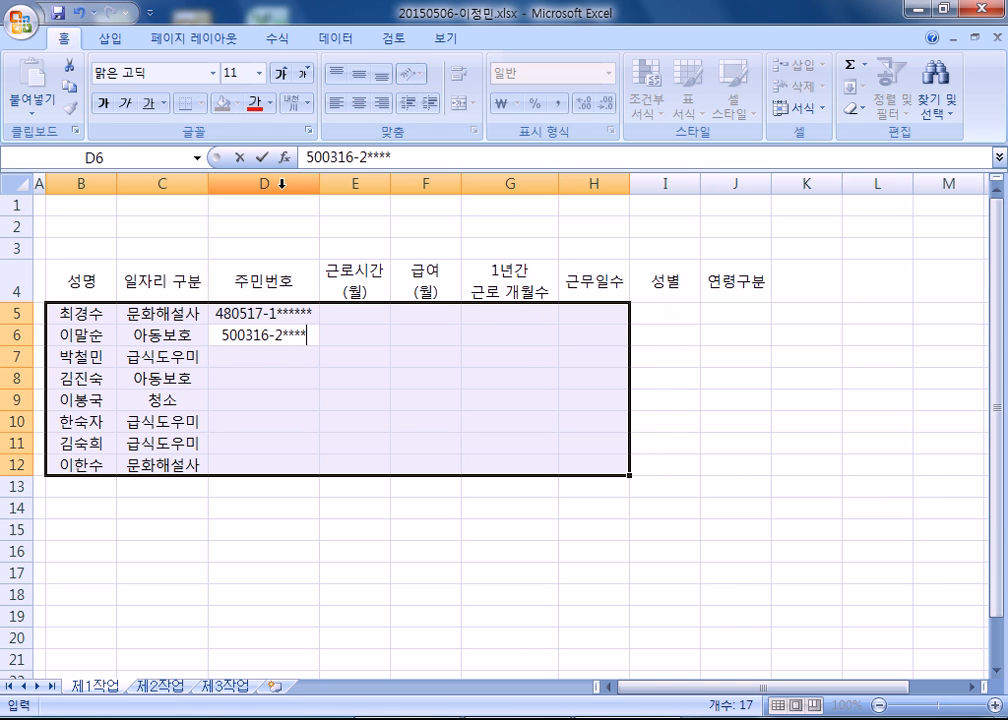
key("Return")
type("44")
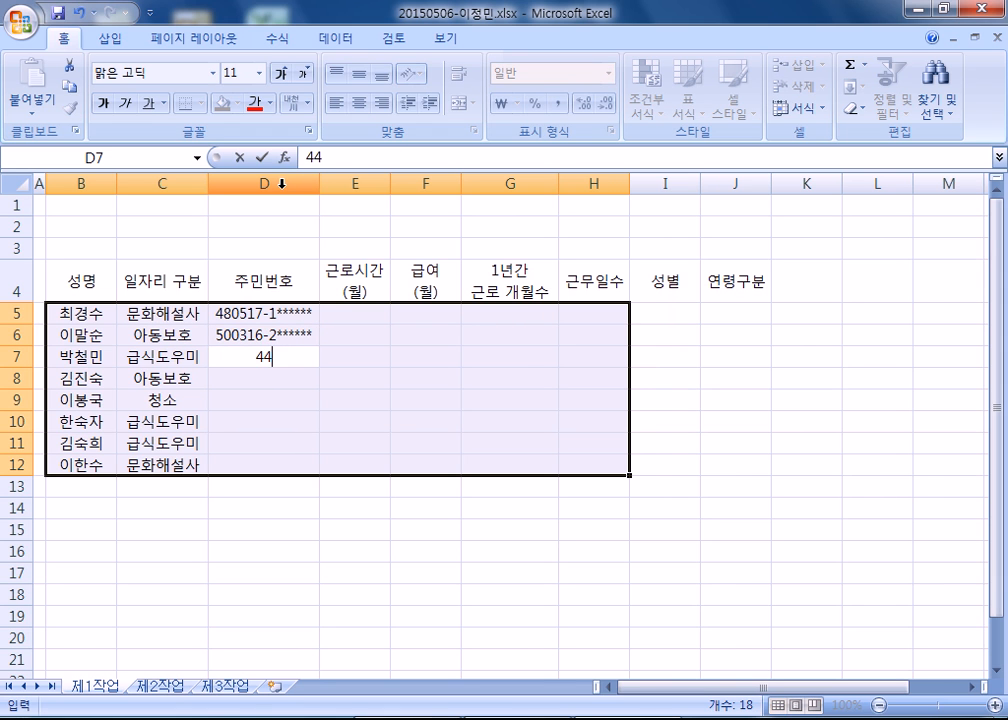
type("0621-1******")
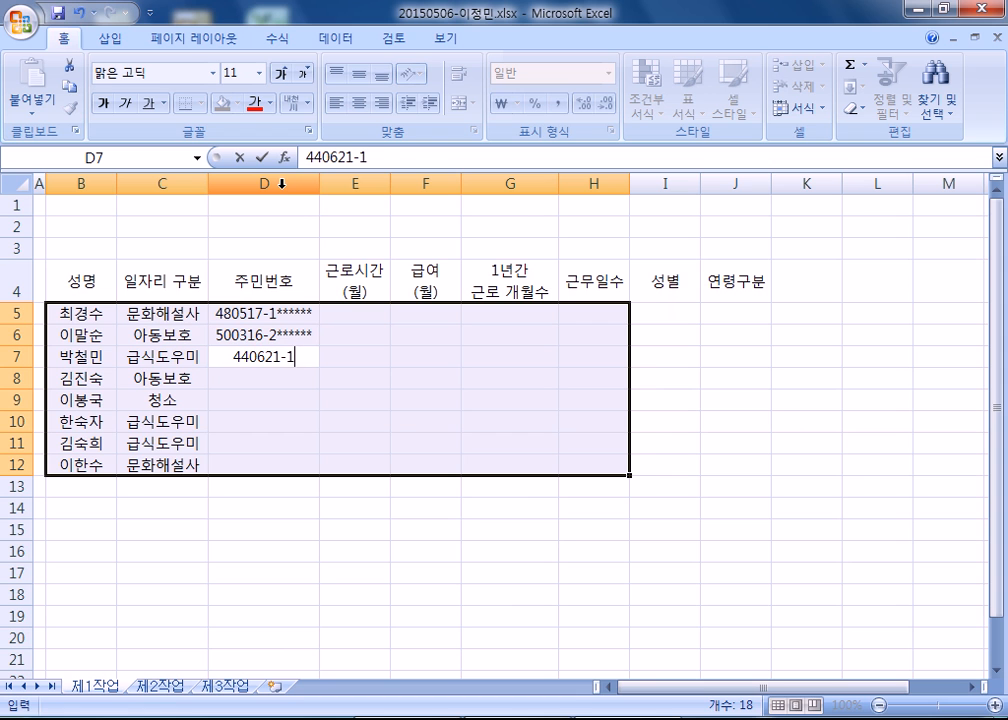
key("Return")
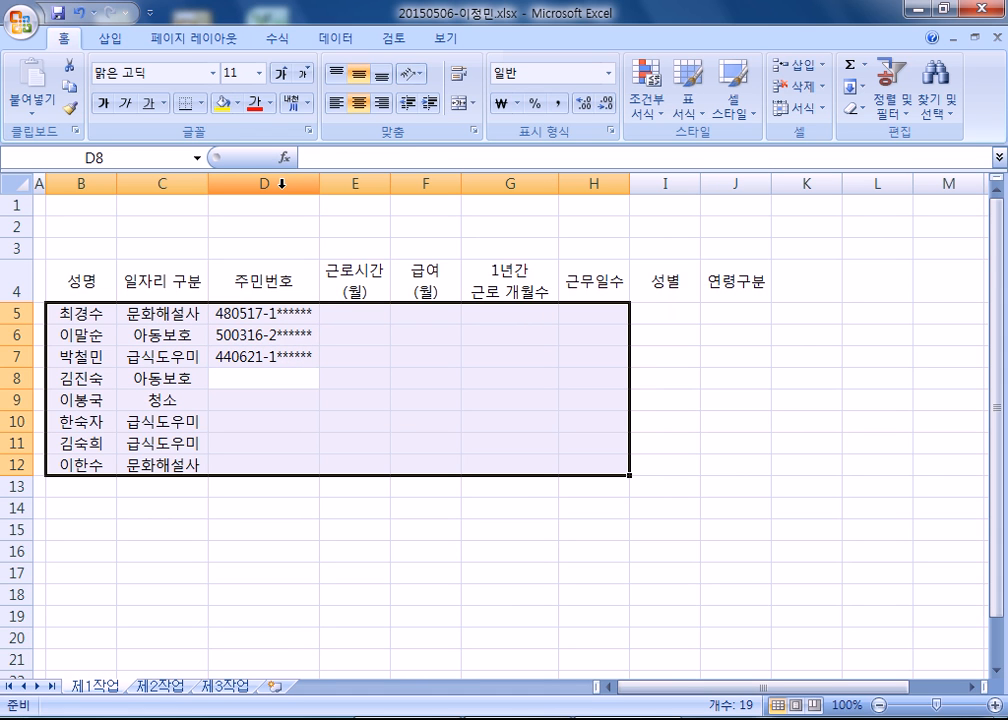
type("401202-2******")
key("Return")
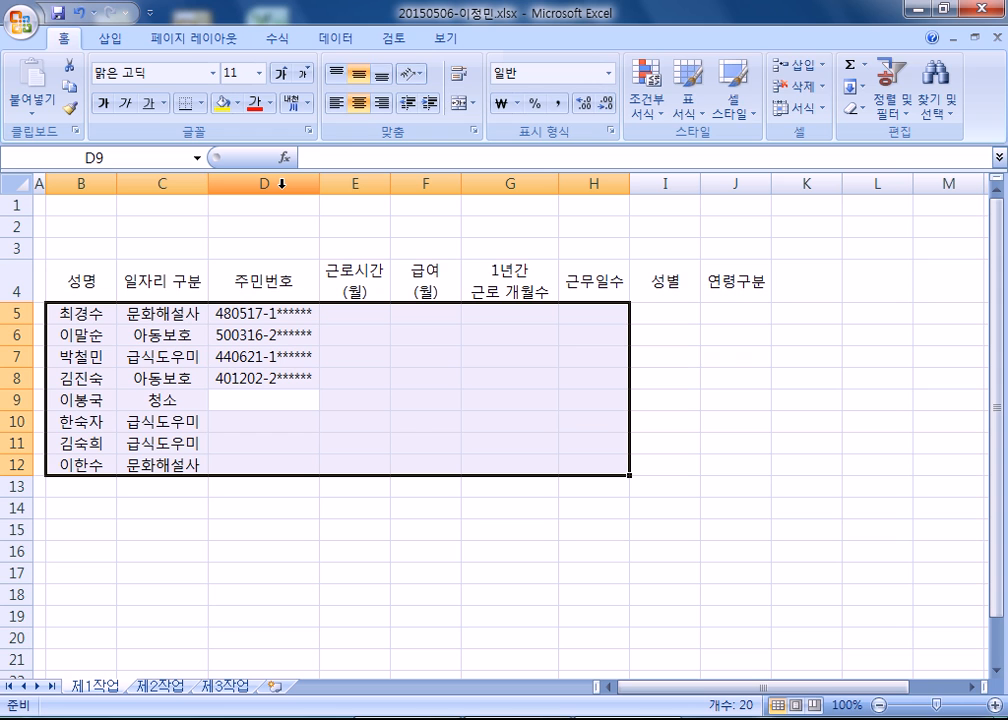
Enter the masked resident registration numbers of the fifth and sixth workers in D9:D10.
type("470727-1******")
key("Return")
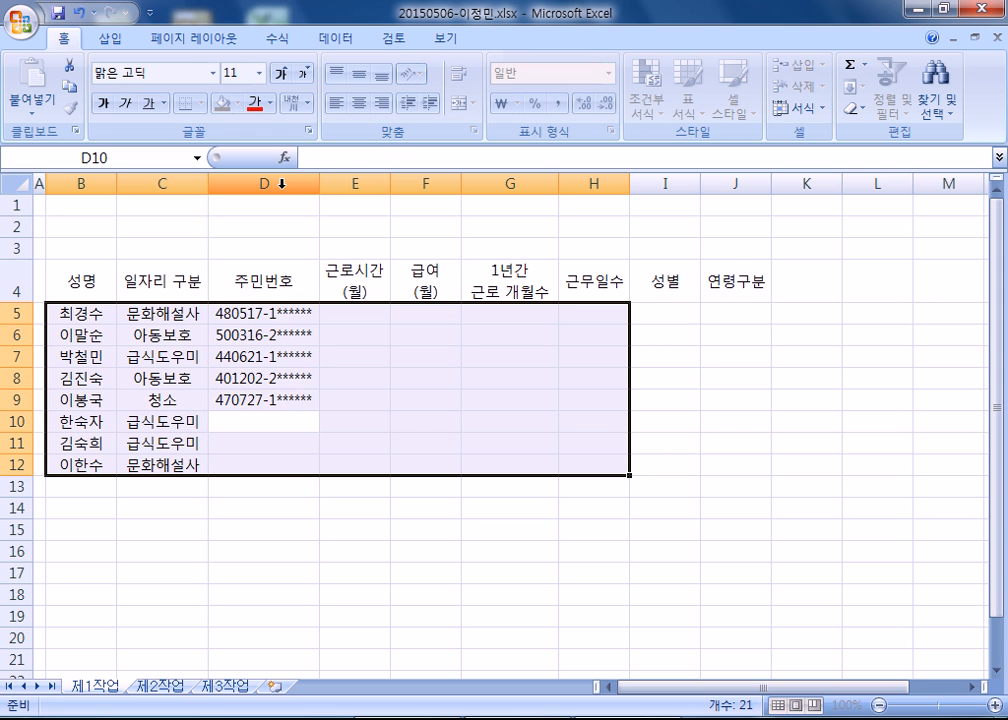
type("451119")
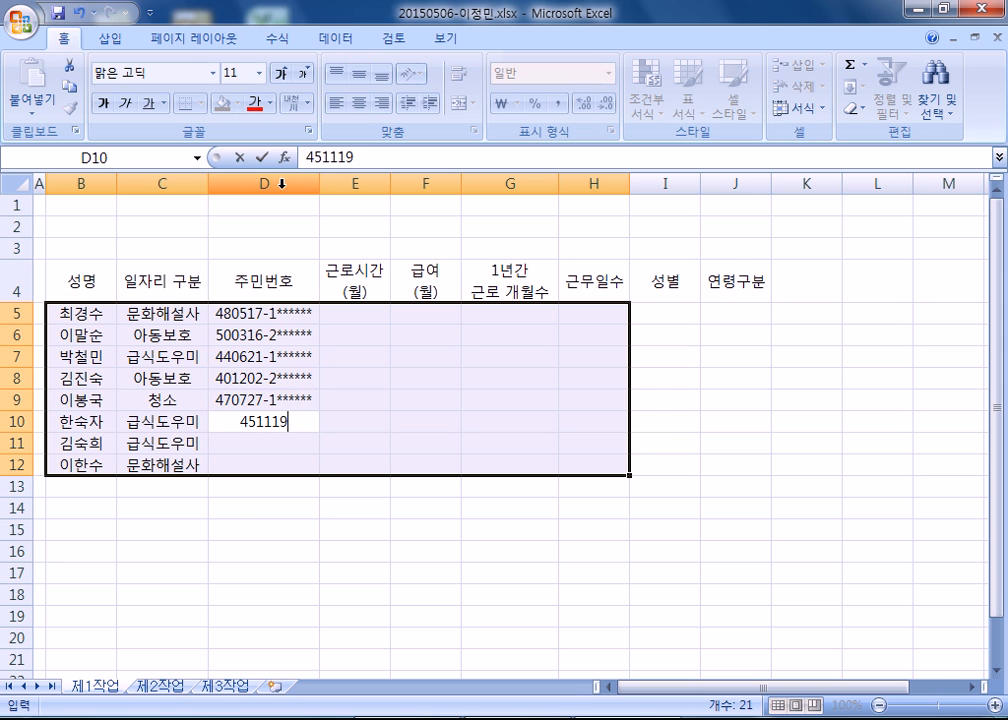
type("-299")
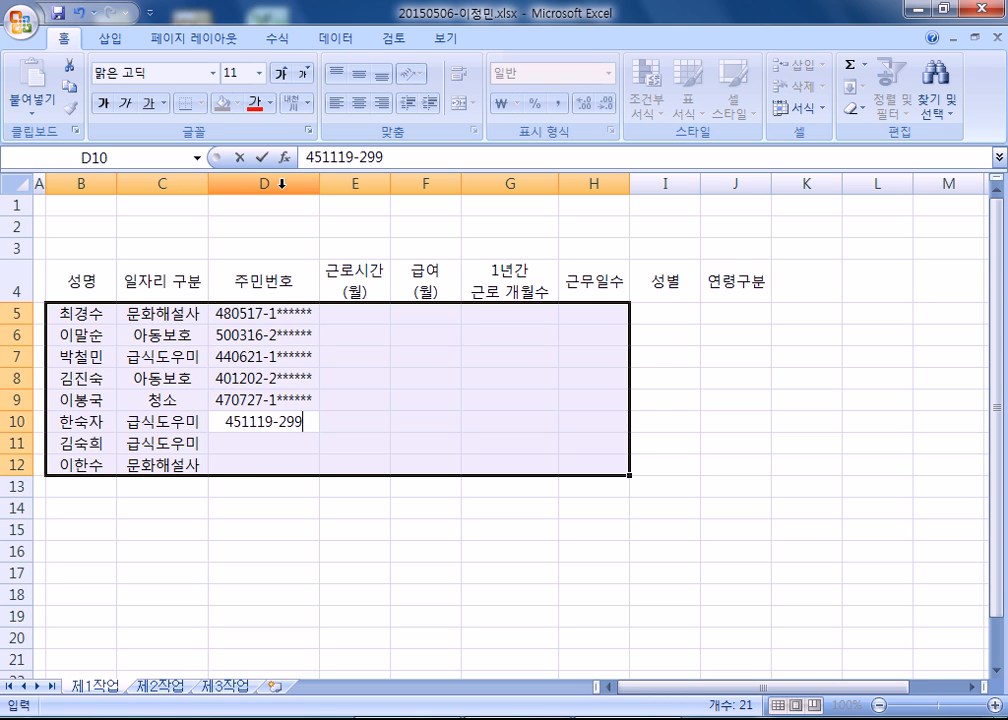
key("BackSpace")
key("BackSpace")
type("******")
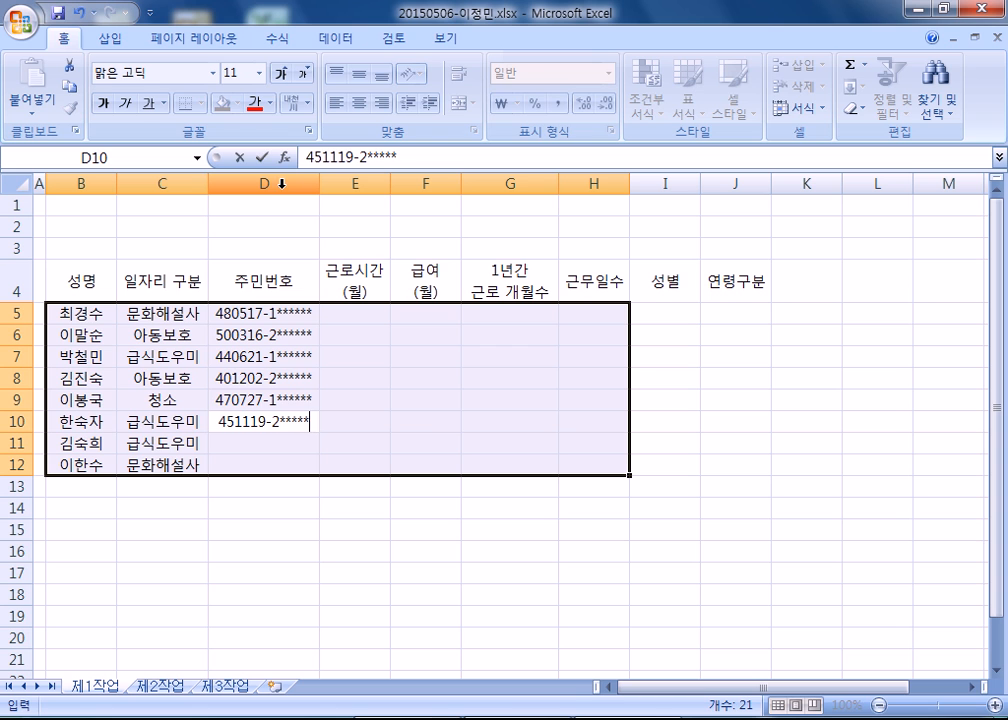
key("Return")
Enter the masked resident registration numbers of the last two workers in D11:D12.
type("4")
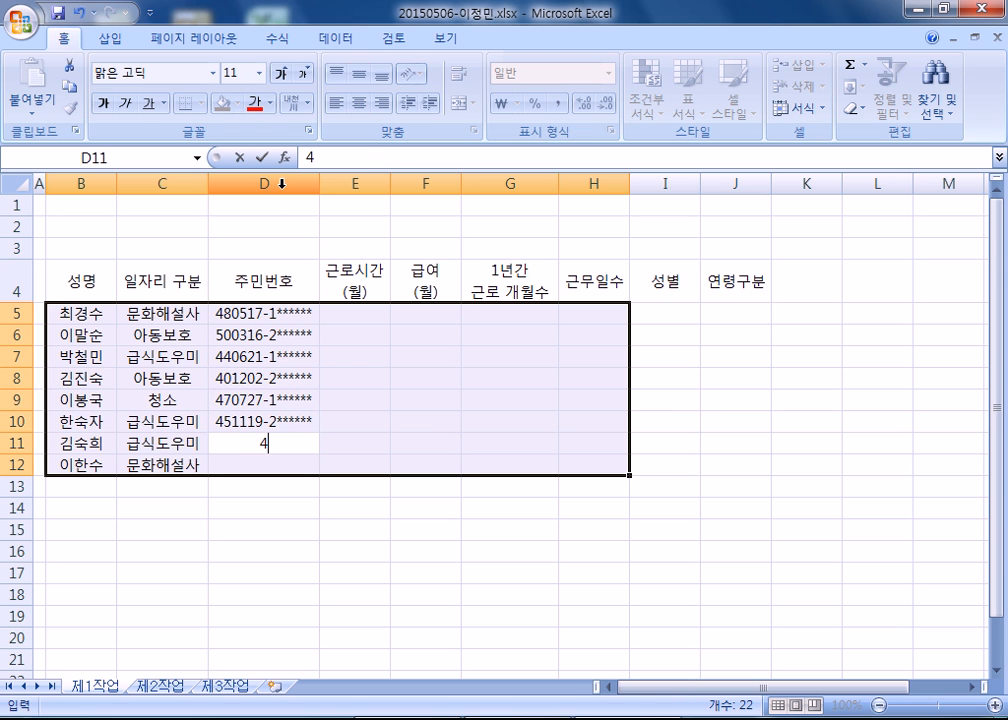
type("40516-2******")
key("Return")
type("500")
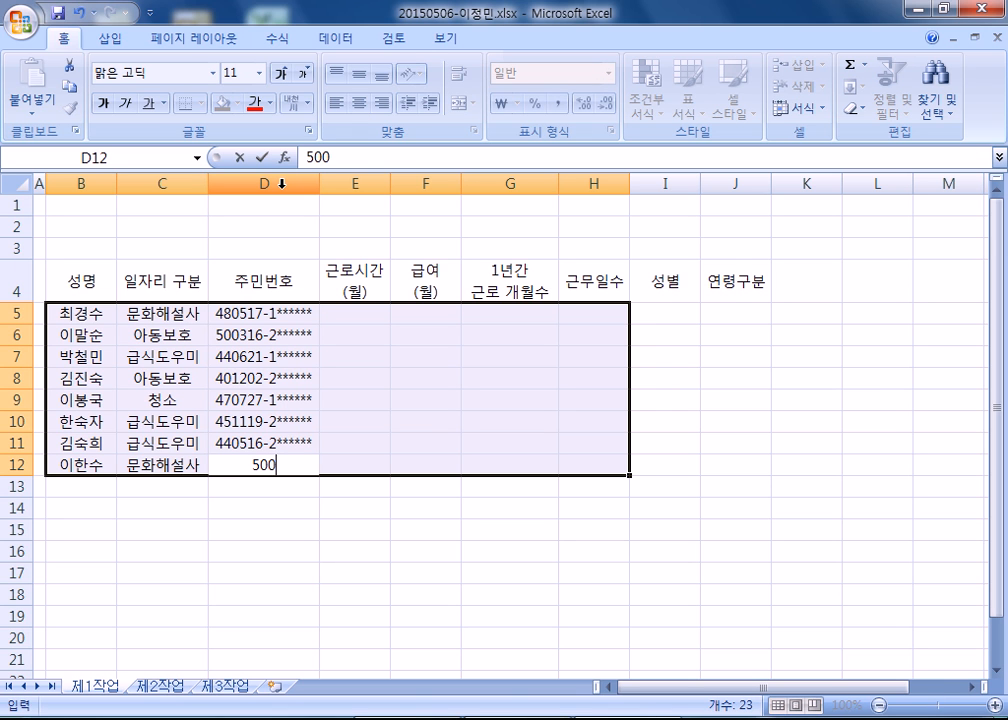
type("125")
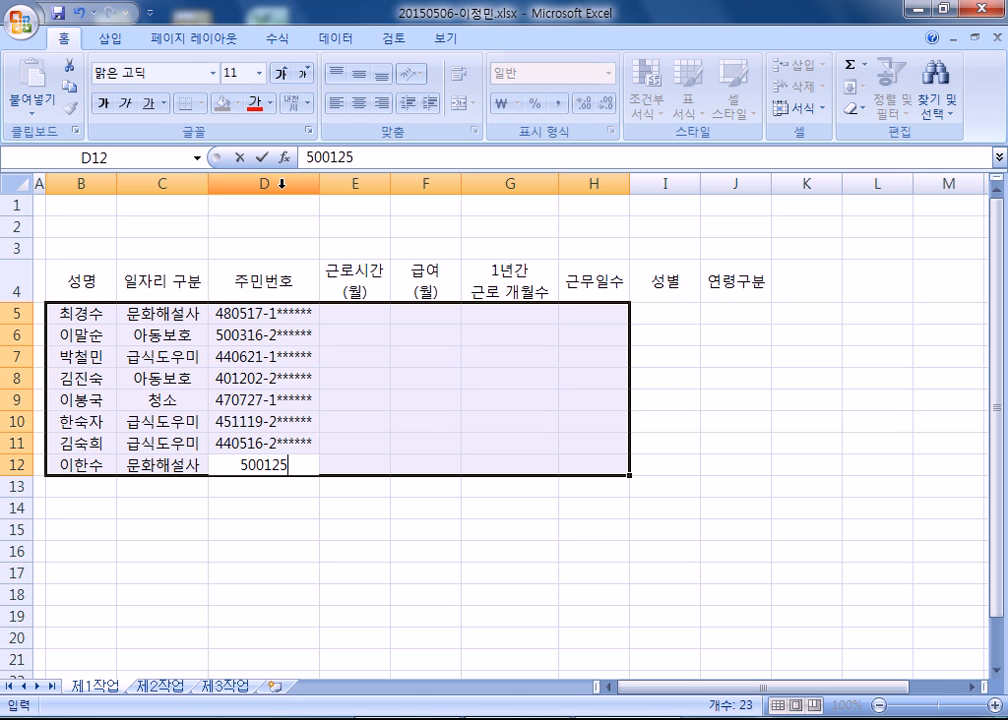
type("-1*****")
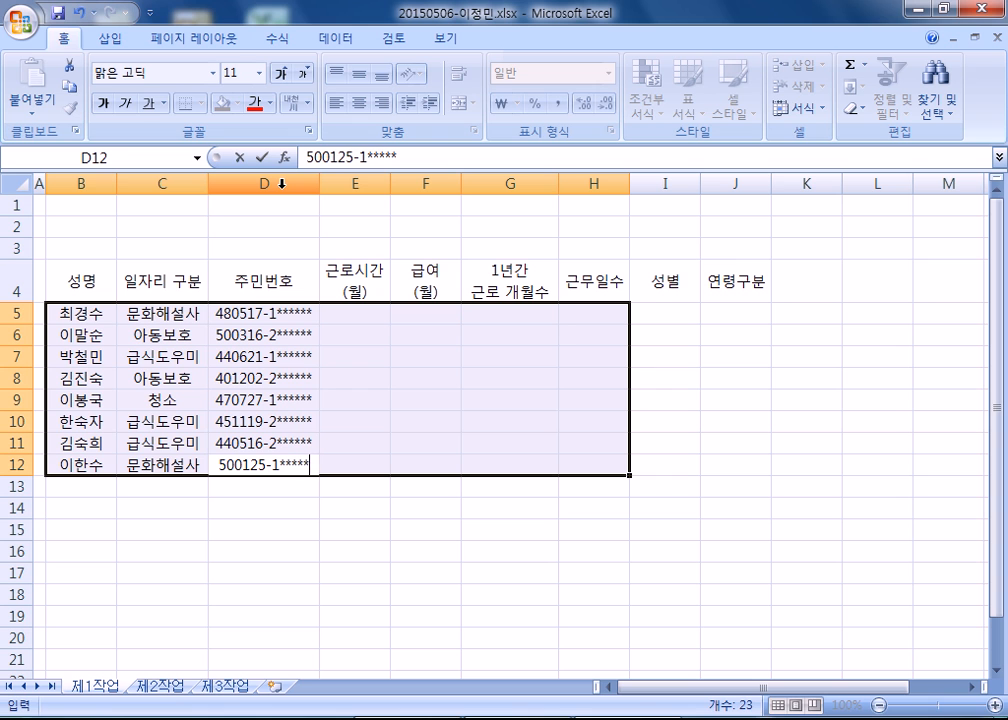
type("*")
key("Return")
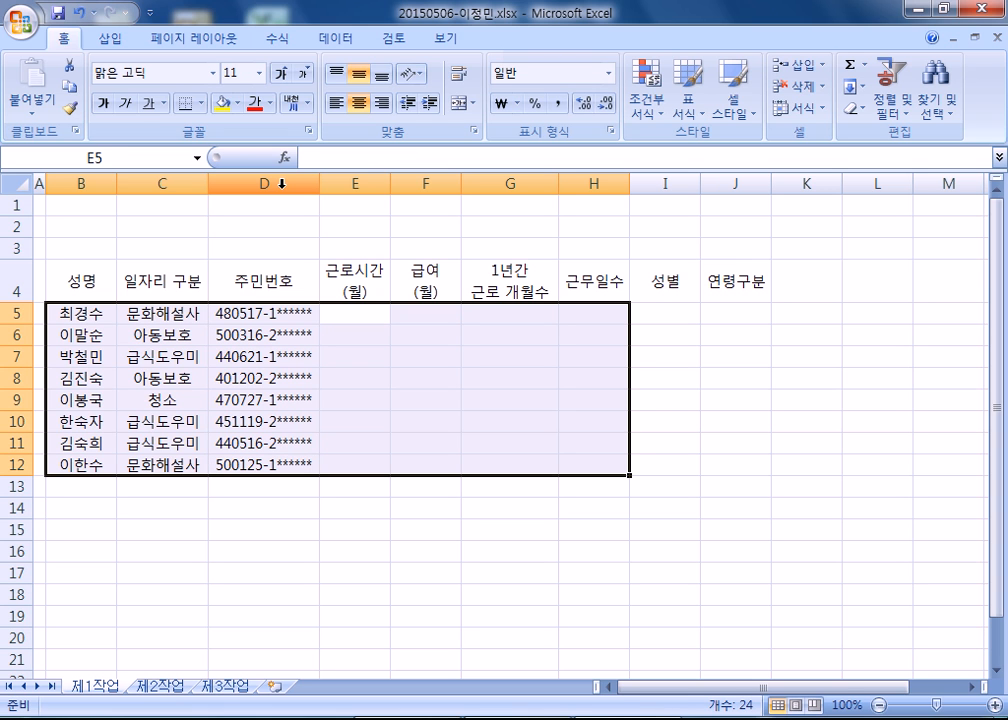
Enter the monthly working hours 36, 30, 40 and 36 in E5:E8.
type("36")
key("Return")
type("30")
key("Return")
type("40")
key("Return")
type("36")
key("Return")
Enter the monthly working hours 40, 30, 30 and 32 in E9:E12.
type("40")
key("Return")
type("30")
key("Return")
type("3")
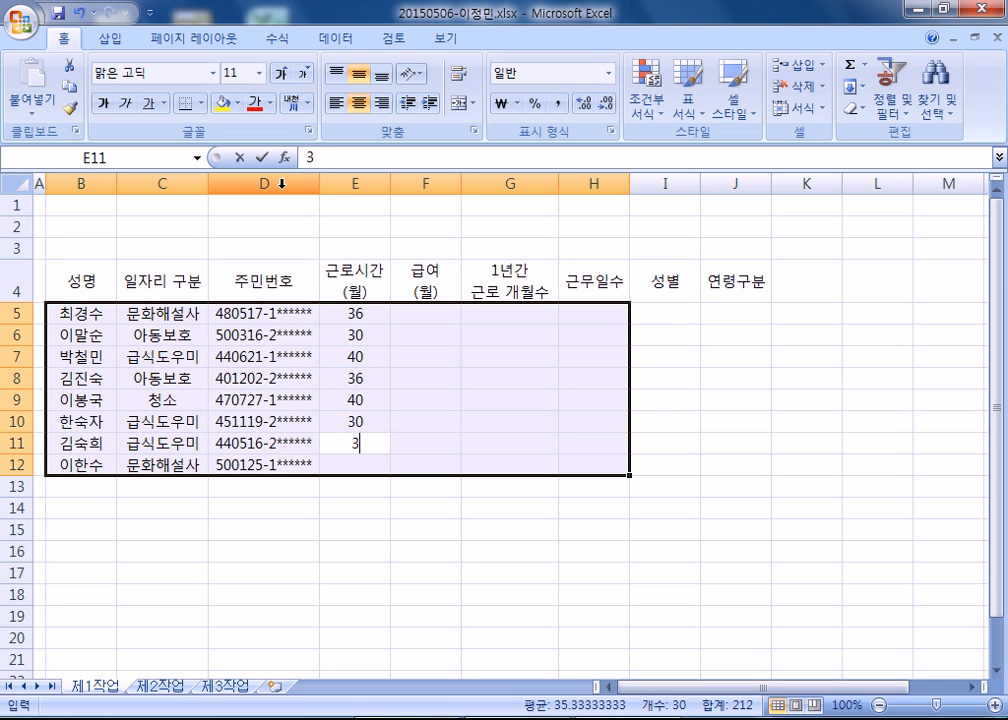
type("0")
key("Return")
type("32")
key("Return")
type("47320")
key("Escape")
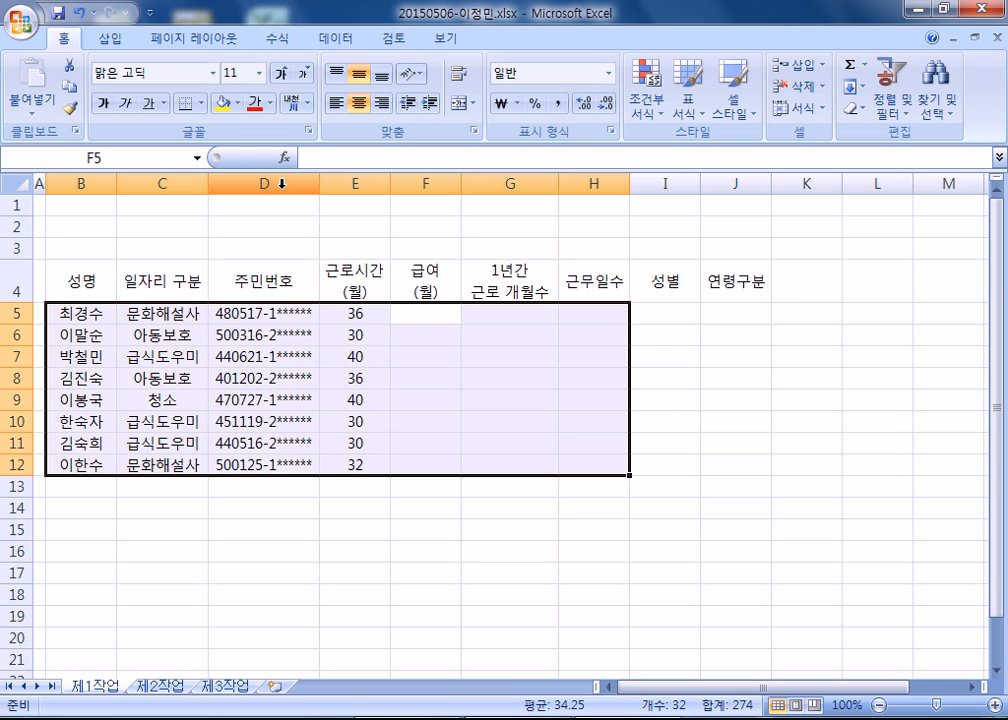
Enter the monthly pay amounts 432000, 300000, 440000 and 360000 in F5:F8.
type("432000")
key("Return")
type("300000")
key("Return")
type("440000")
key("Return")
type("360000")
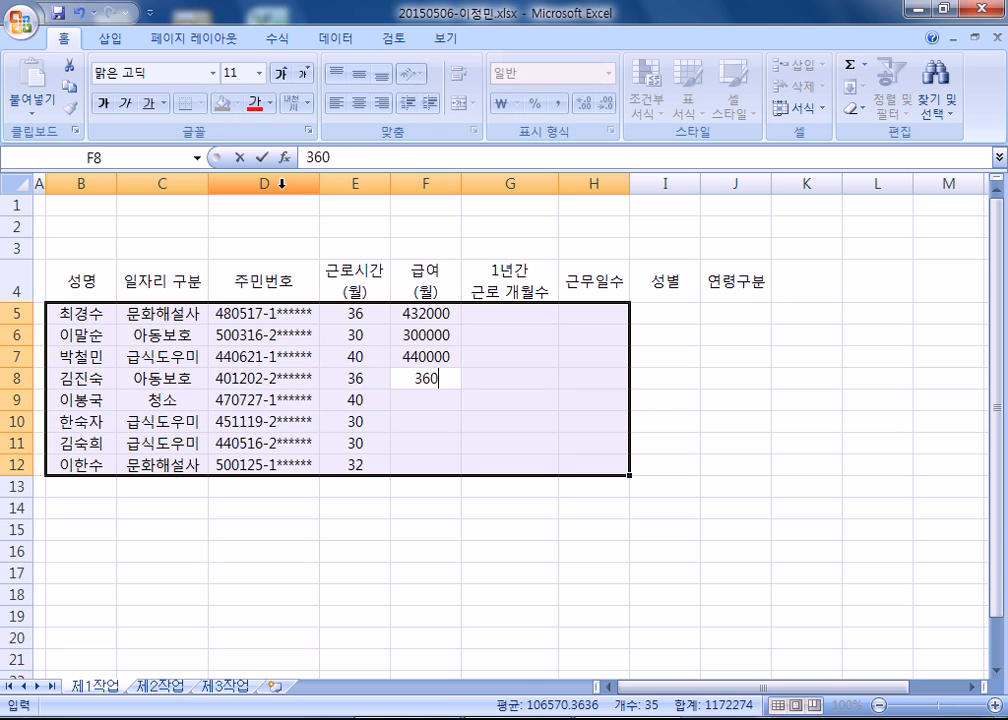
key("Return")
Enter the monthly pay amounts 400000, 330000, 330000 and 384000 in F9:F12.
type("400000")
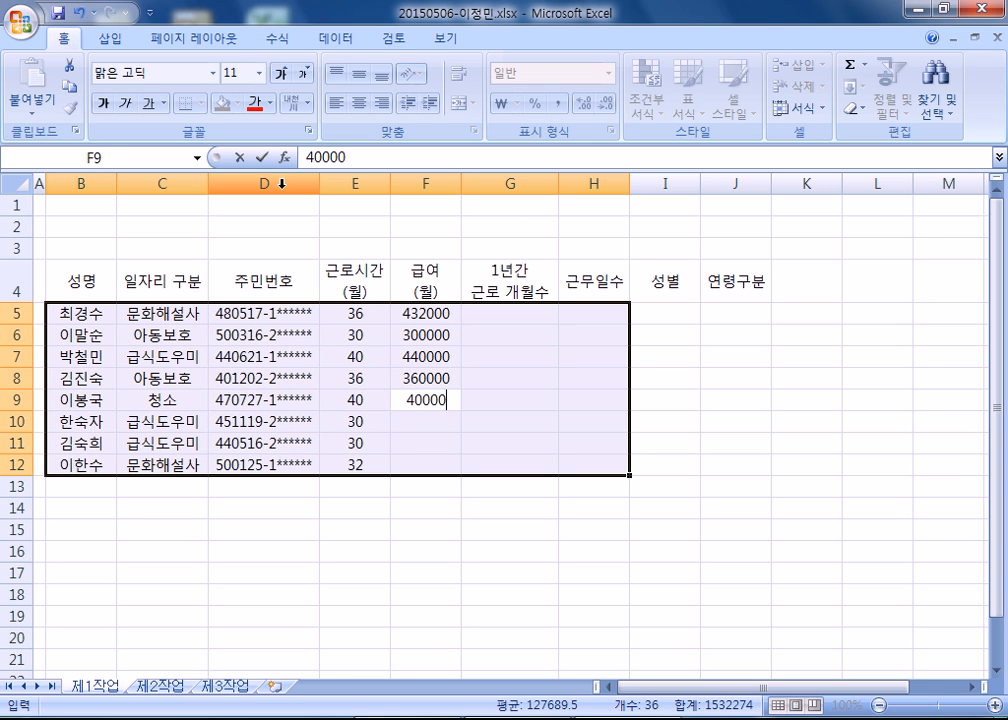
key("Return")
type("330000")
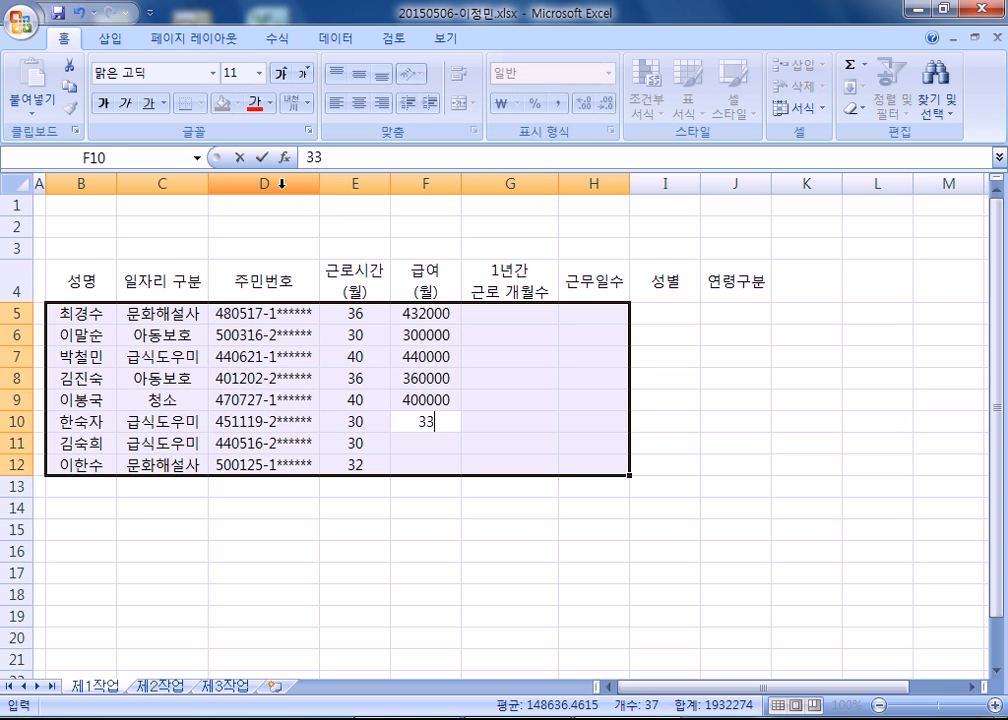
key("Return")
type("3330")
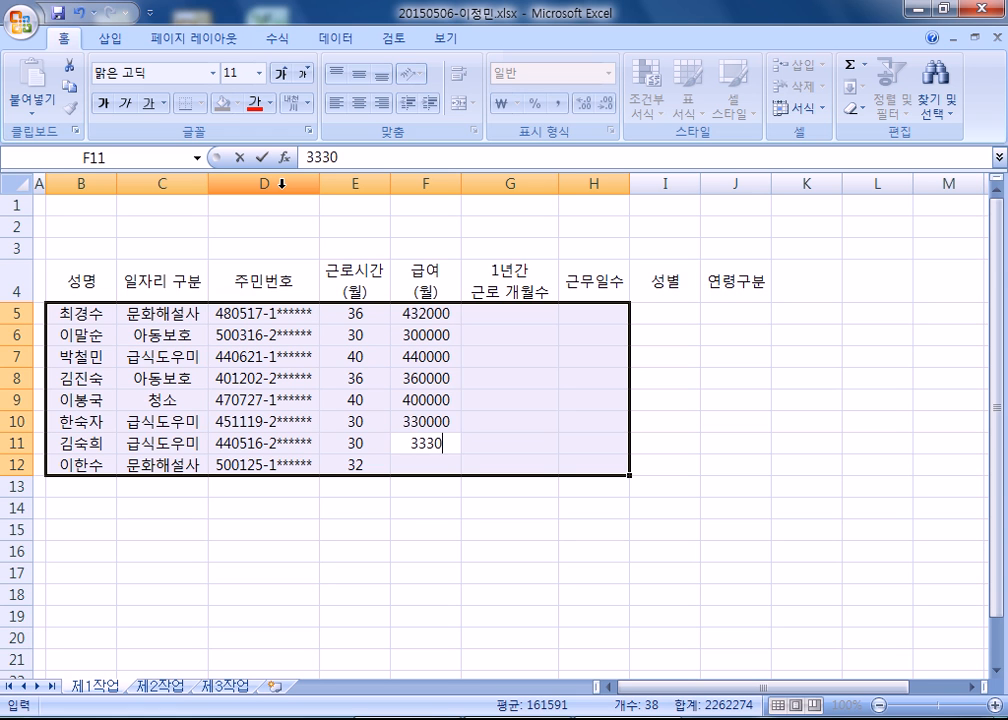
key("BackSpace")
key("BackSpace")
type("0000")
key("Return")
type("384000")
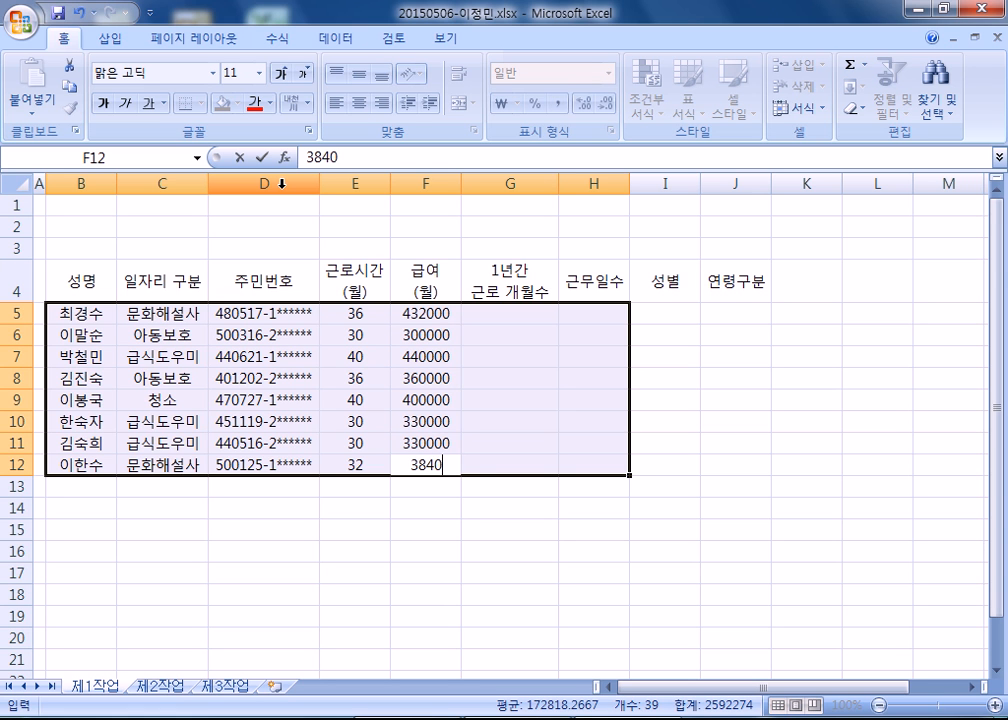
key("Return")
Enter the months worked per year 6, 5, 7, 3, 8, 5, 4 and 6 in G5:G12.
type("6")
key("Return")
type("5")
key("Return")
type("7")
key("Return")
type("3")
key("Return")
type("8 5")
key("Return")
type("4")
key("Return")
type("6")
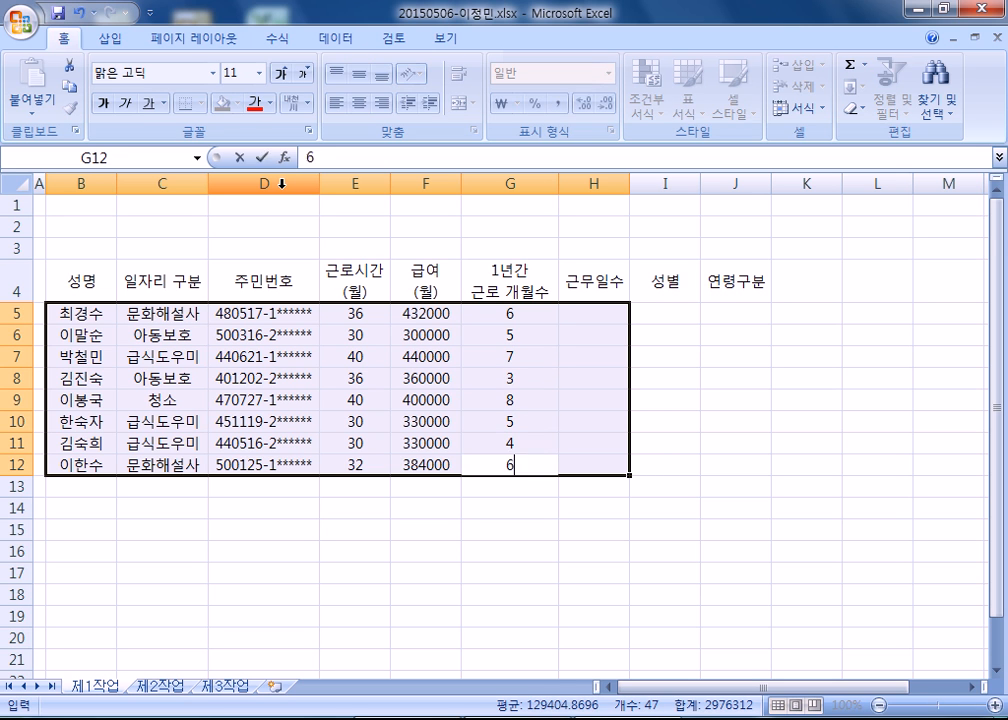
key("Return")
Enter the 근무일수 values 주3회, 주3회 and 주4회 in H5:H7.
type("주3ㅎ")
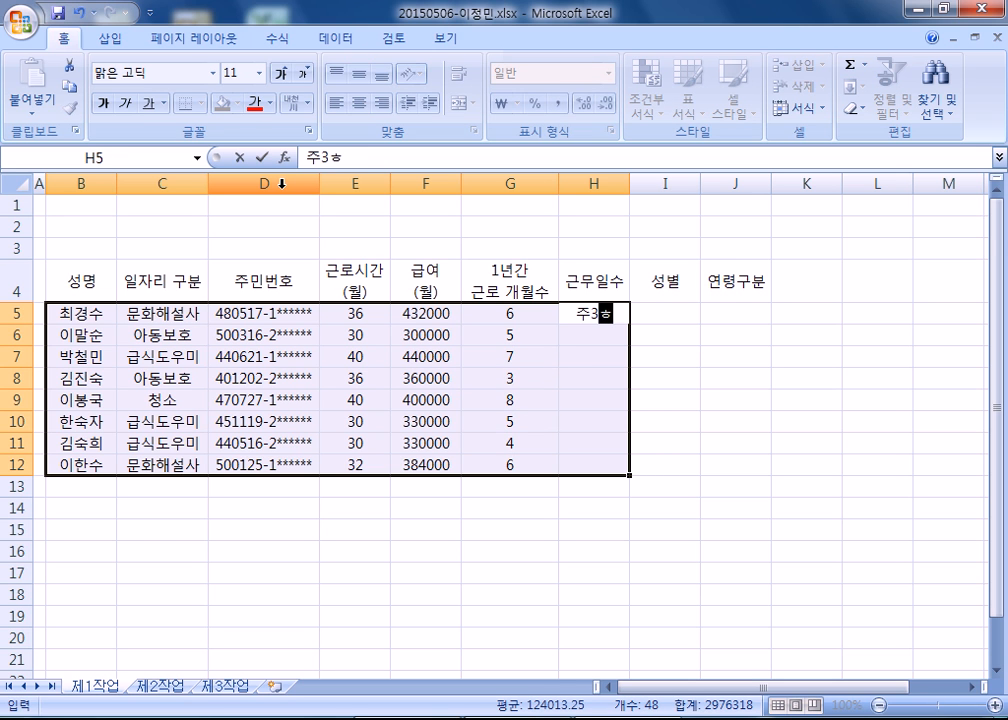
key("Return")
type("주4")
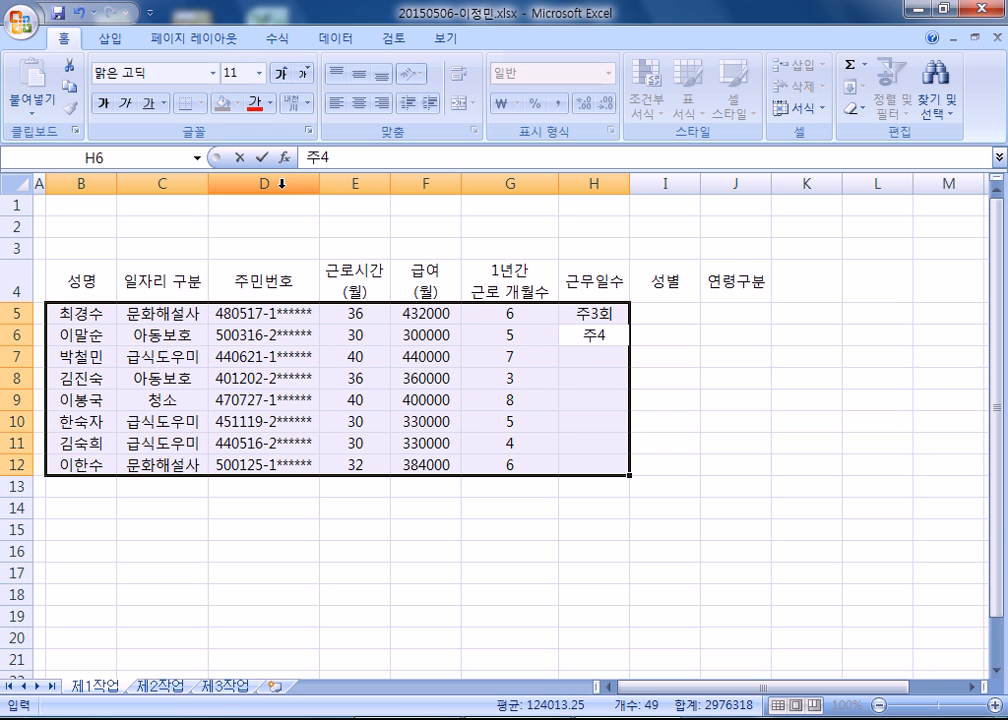
type("3회")
key("Return")
type("주4호")
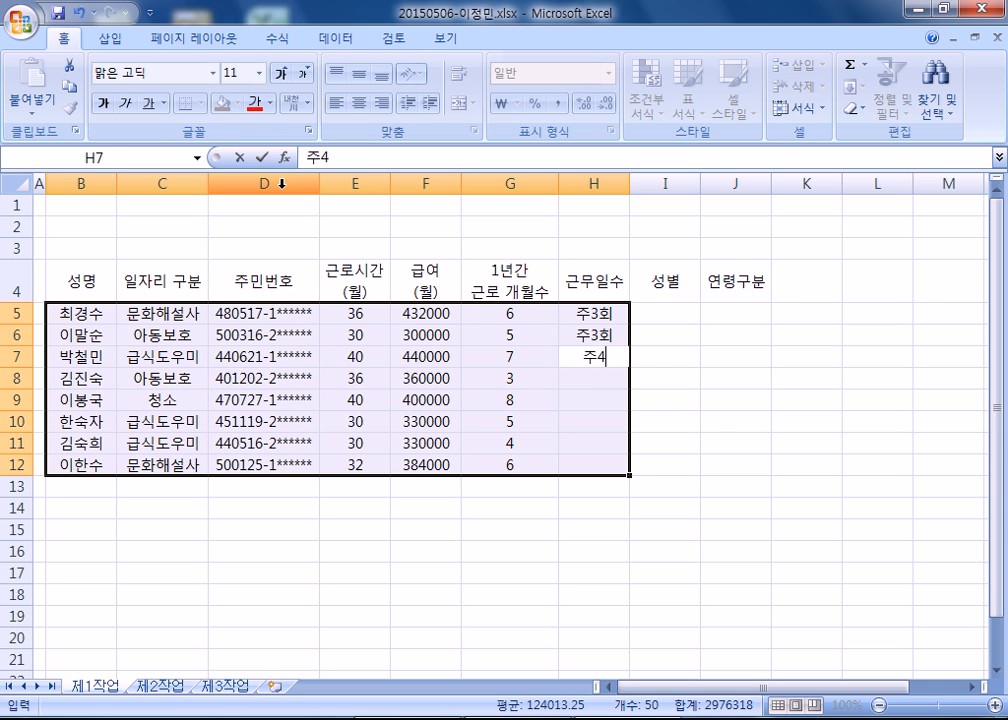
key("Return")
Enter the 근무일수 values 주3회, 주4회 and 주2회 in H8:H10.
type("ㅈ")
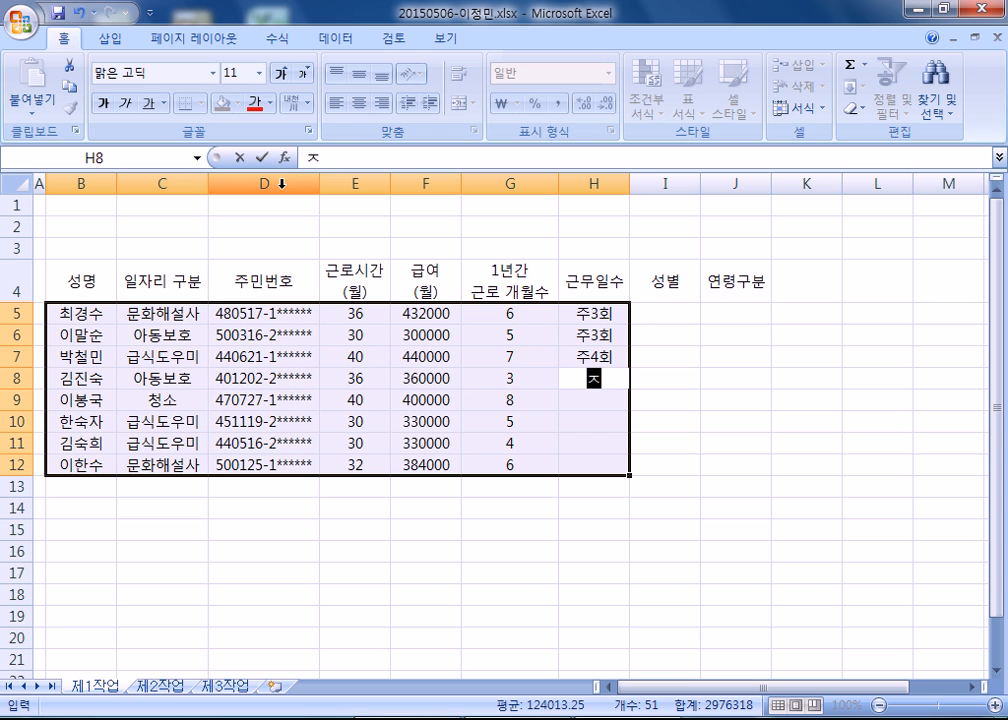
type("3회")
key("Return")
type("주")
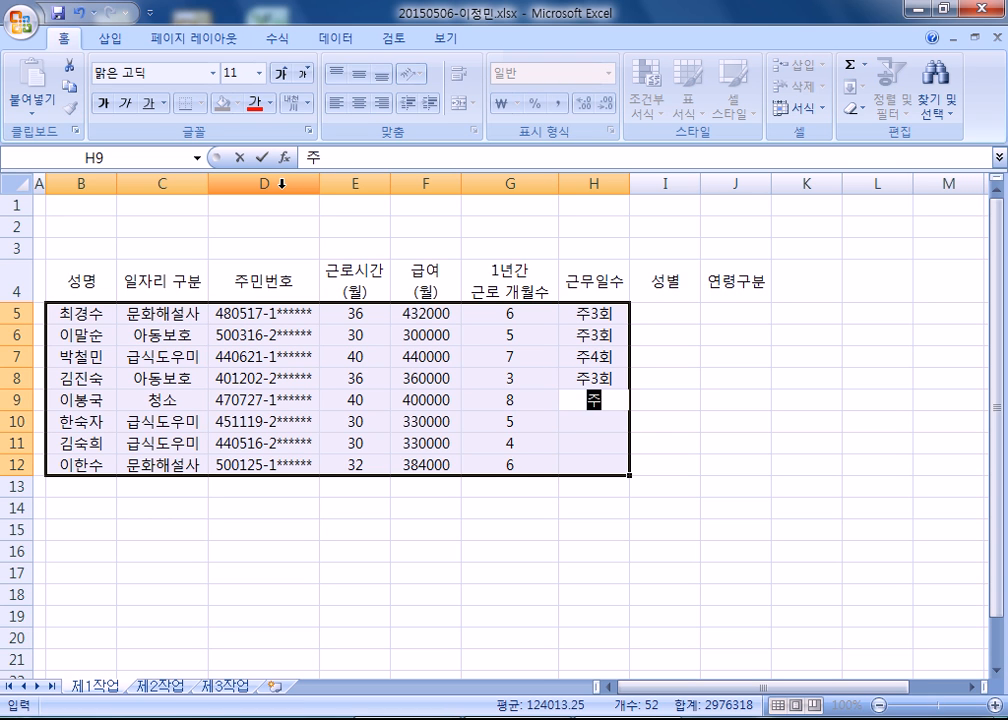
type("4회")
key("Return")
type("주2")
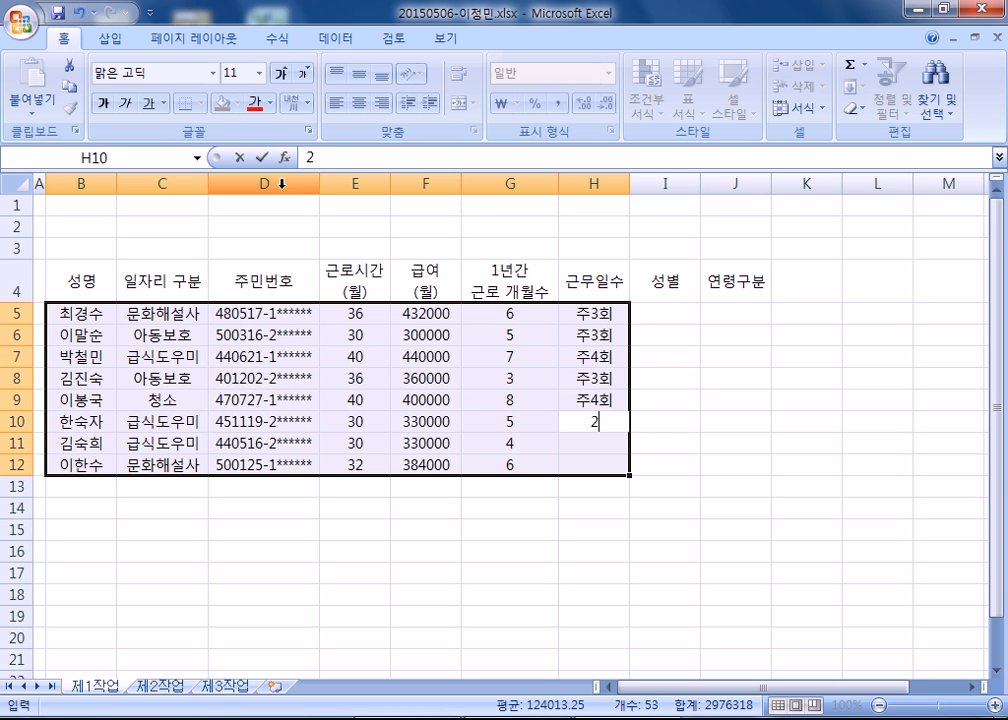
type("회")
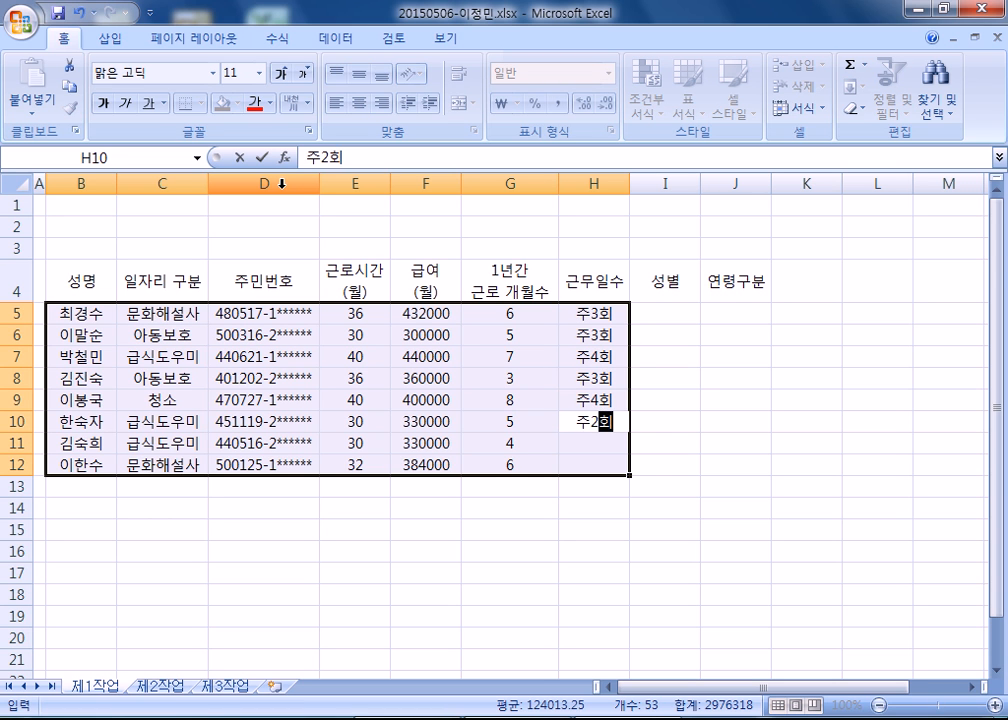
key("Return")
type("2ㅜ2")
key("Return")
type("주")
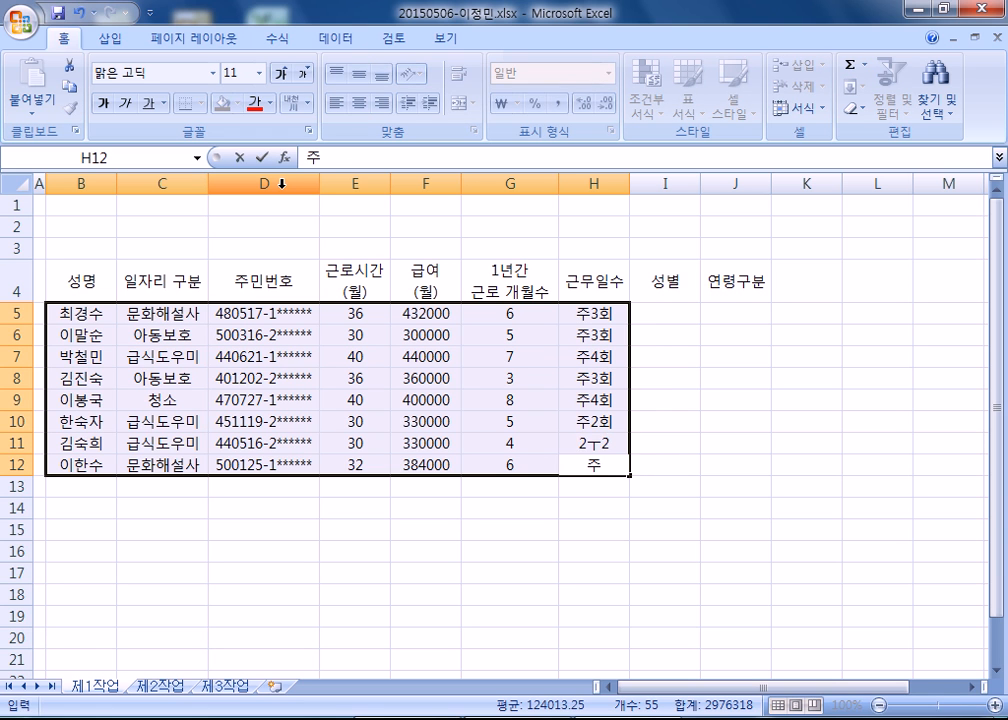
key("Up")
type("주3회")
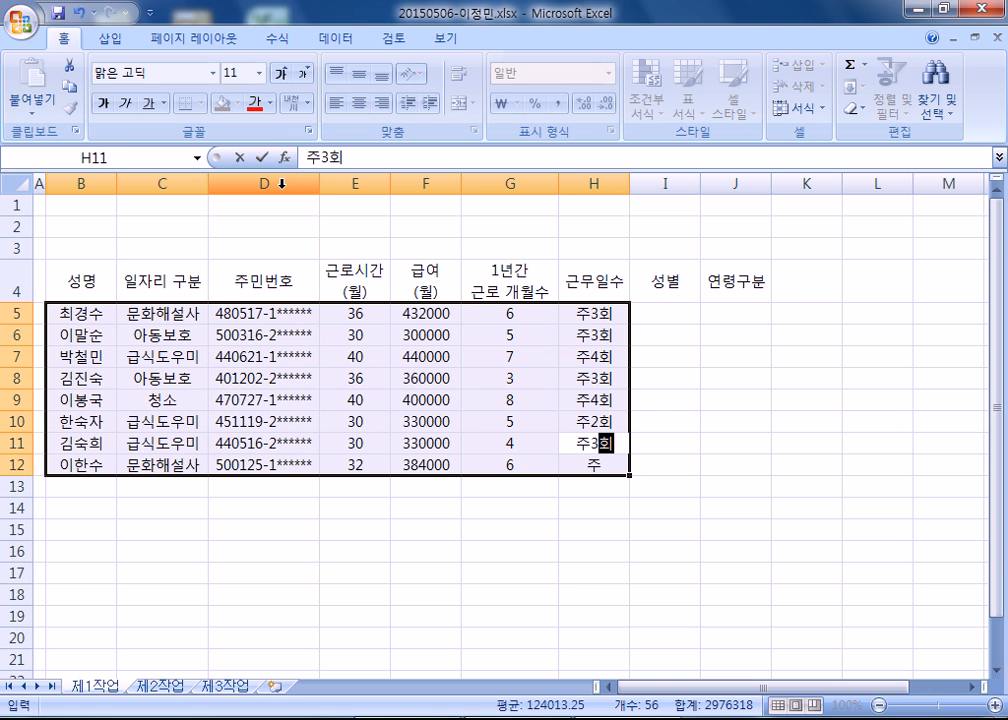
key("BackSpace")
type("2")
key("Return")
type("주3")
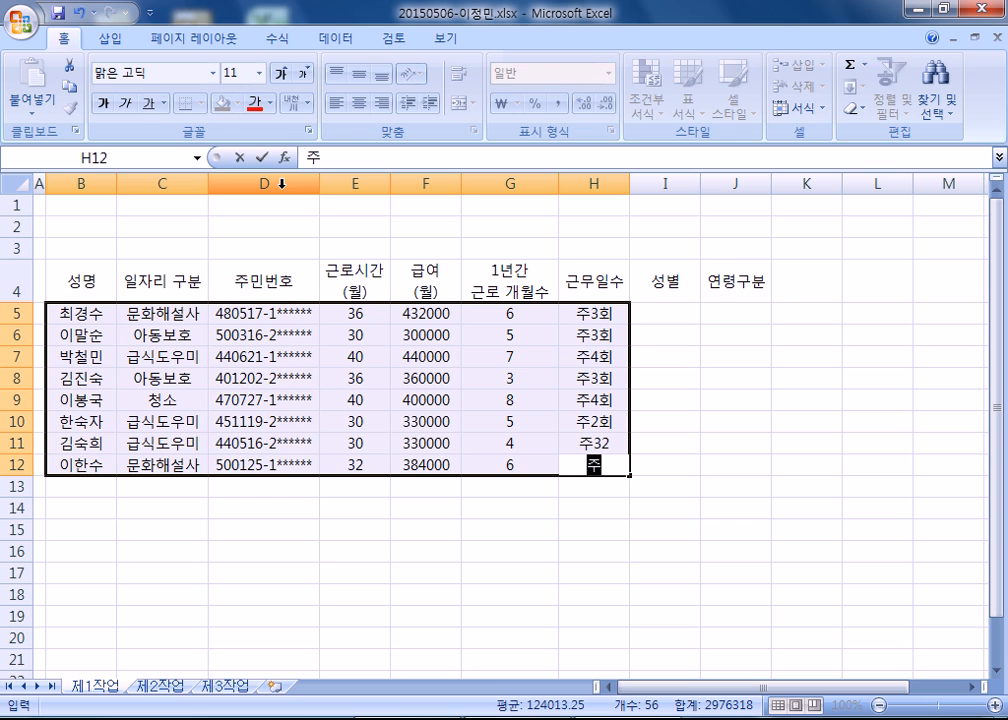
key("Return")
Clear the mistyped 근무일수 entries in H11:H12 and enter 주2회 and 주3회 there instead.
key("Up")
key("Down")
key("Down")
key("Down")
key("Down")
key("Down")
key("Down")
key("Down")
key("Right")
key("Right")
key("Right")
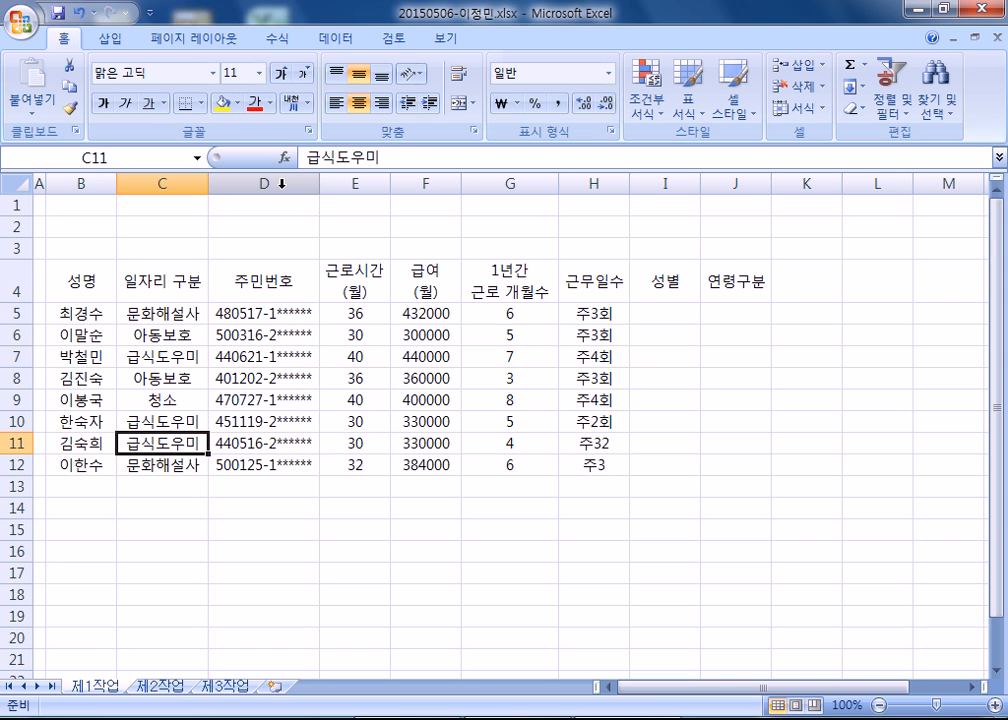
key("Right")
key("Right")
key("Right")
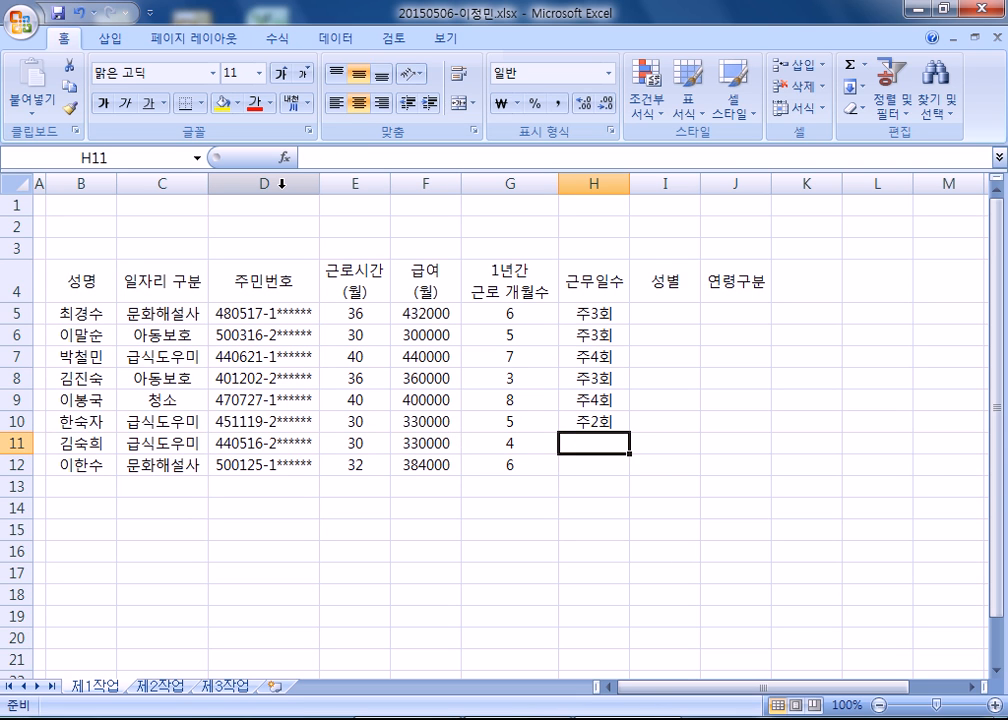
type("주2회")
key("Return")
type("주3회")
key("Return")
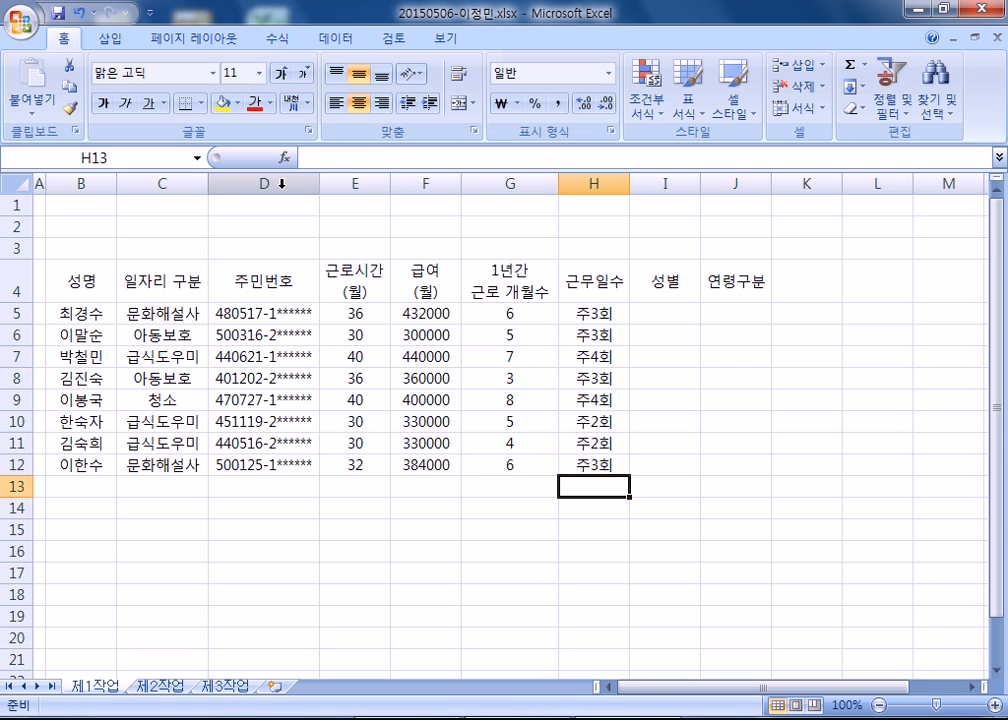
Apply all borders to the table range B4:J14.
left_click_drag(70, 279, 720, 515)
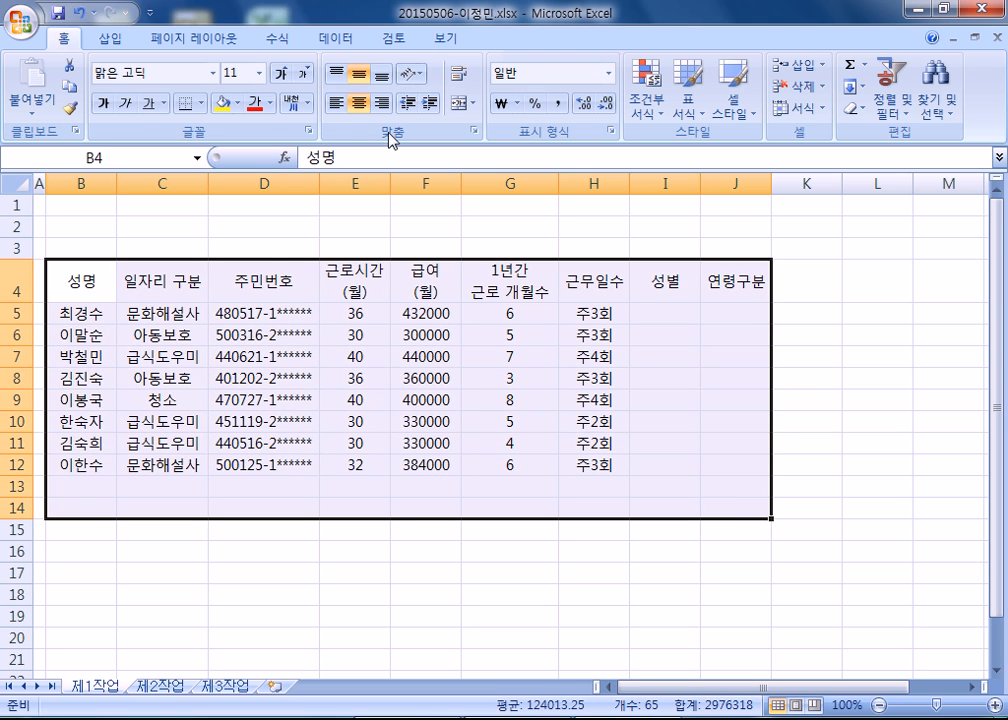
left_click(203, 106)
left_click(200, 262)
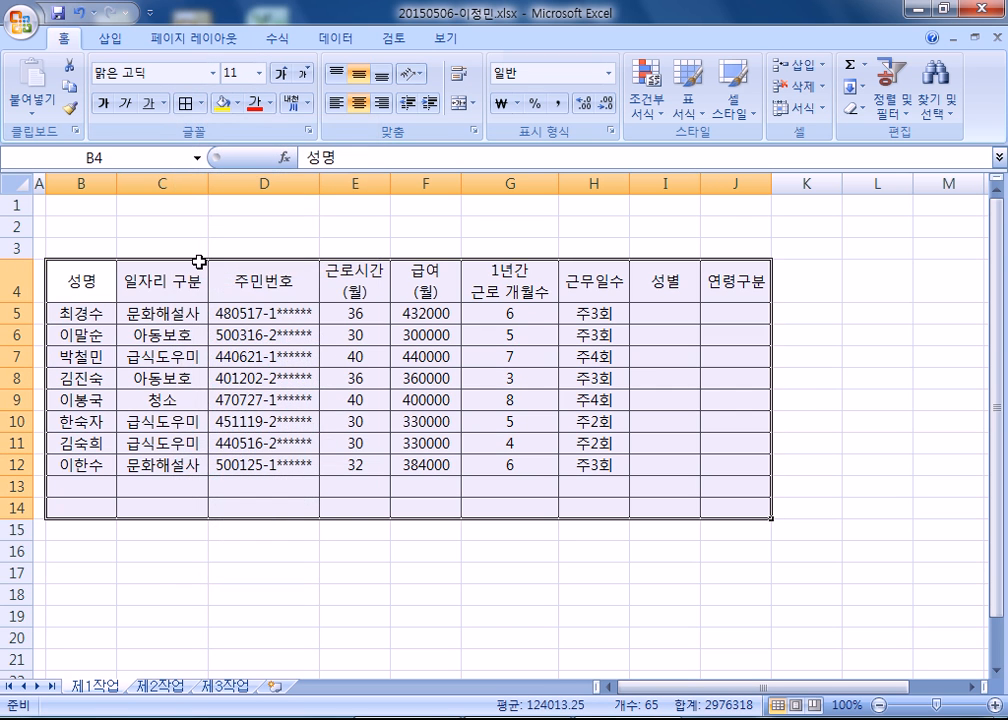
Merge and center the summary row ranges B13:D13, B14:D14, F13:F14 and G13:I13.
left_click_drag(97, 486, 259, 514)
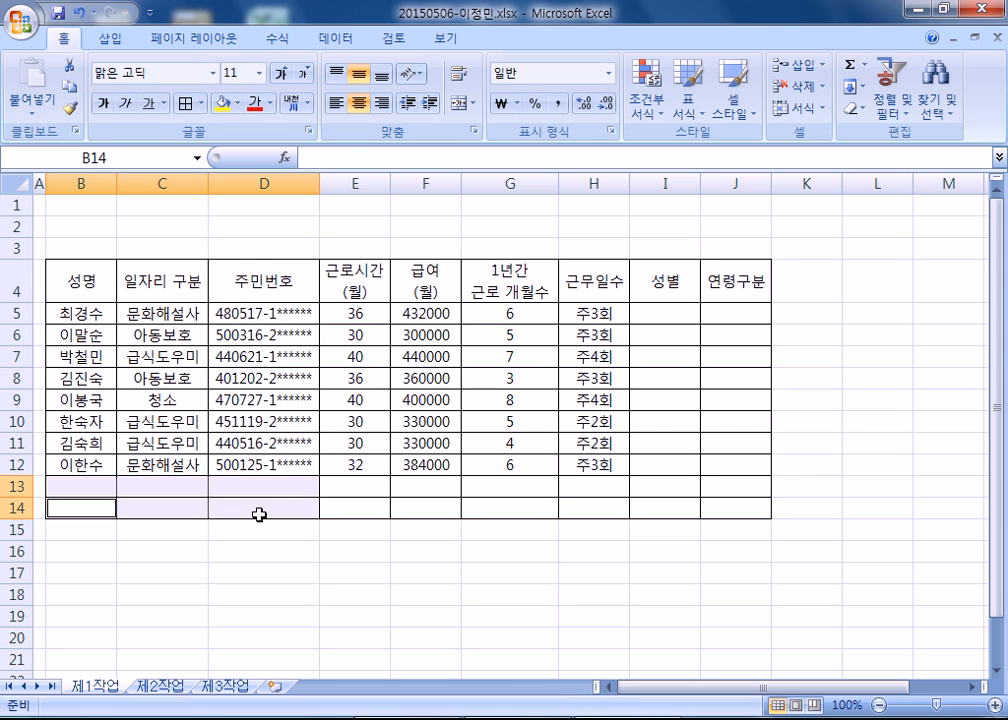
left_click_drag(436, 489, 436, 508, "ctrl")
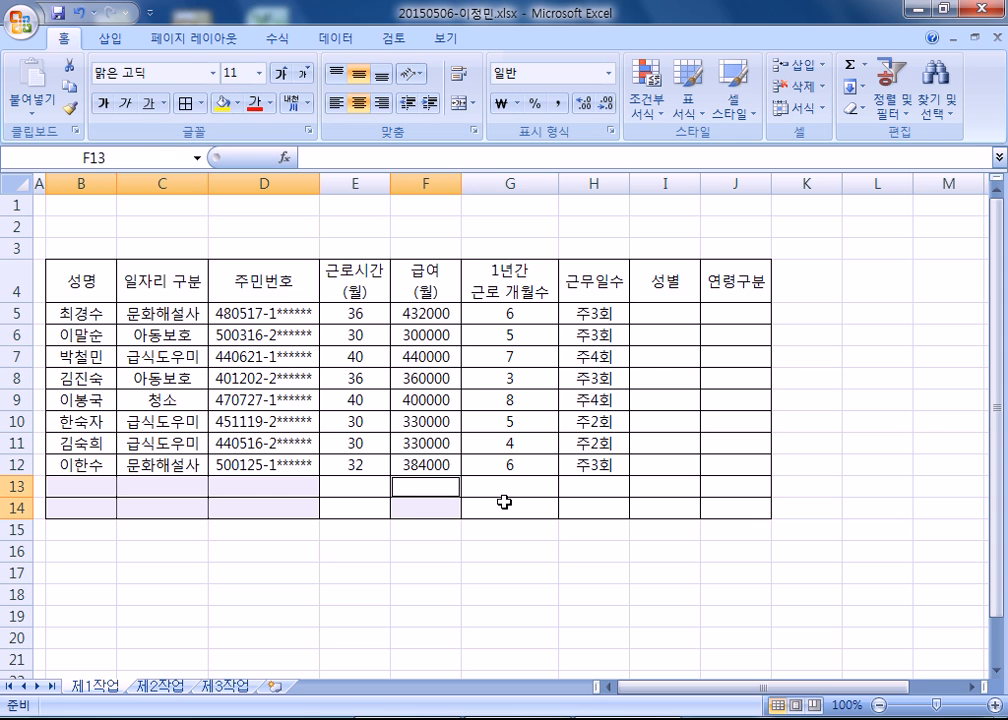
left_click_drag(497, 489, 643, 484, "ctrl")
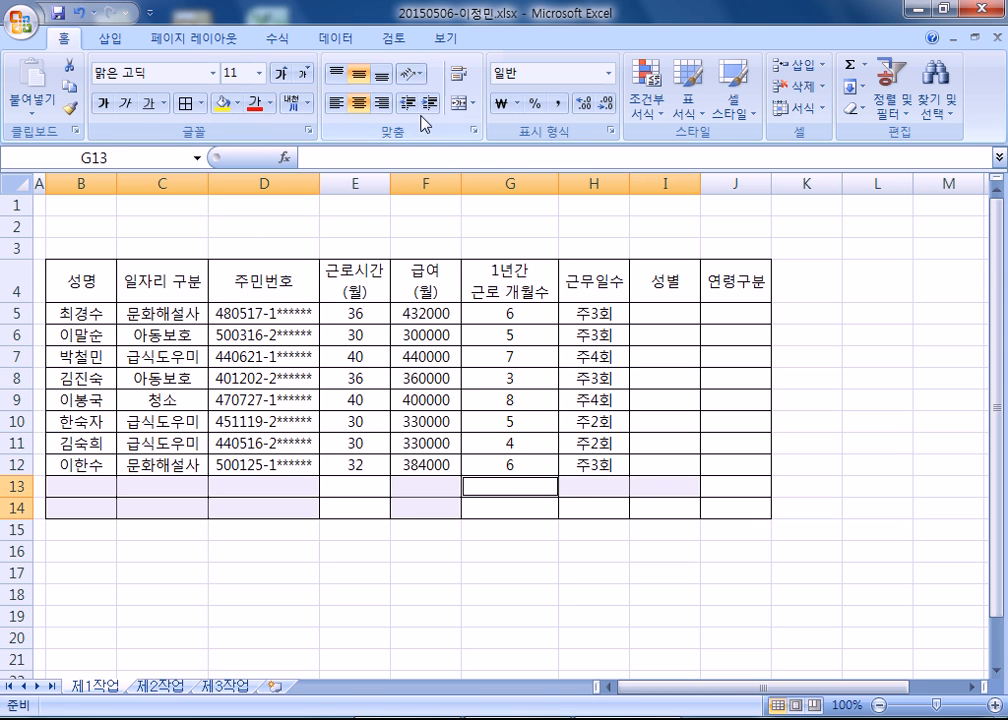
left_click(459, 102)
Enter the summary labels 최대 급여(월) in B13 and 문화해설사 인원수 in B14.
left_click(85, 486)
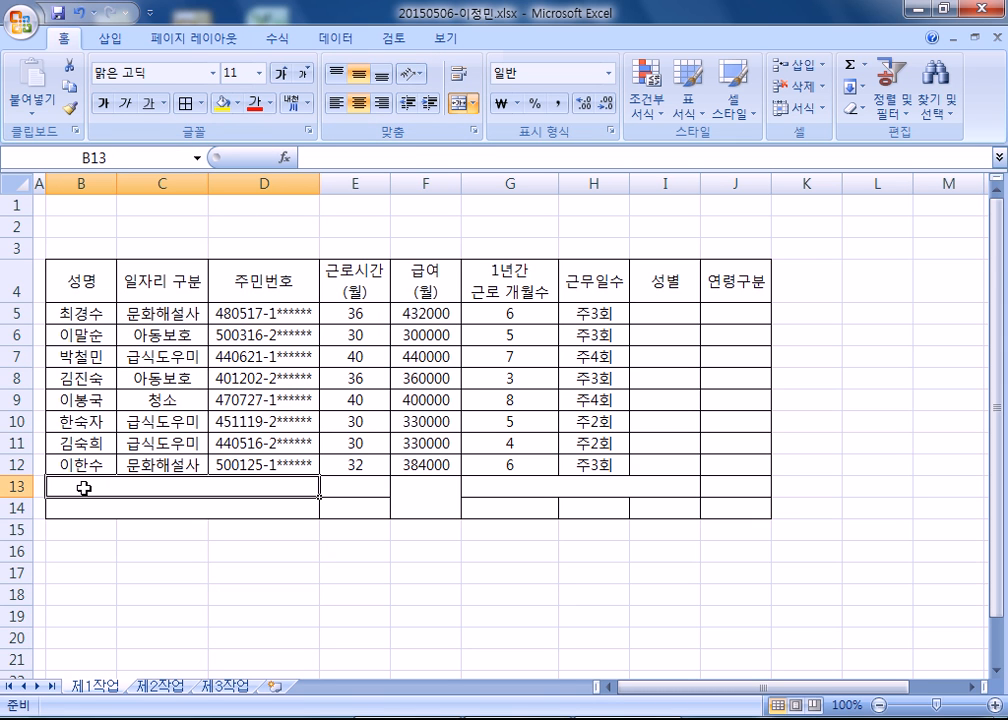
type("최대 급여(")
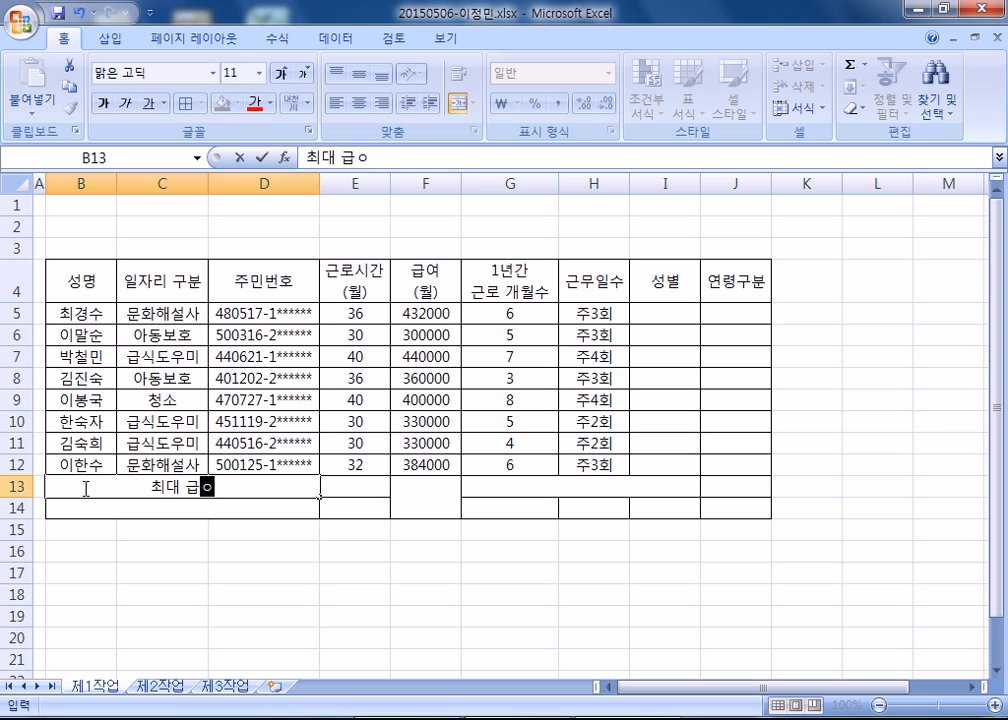
type("월)")
key("Return")
type("문화")
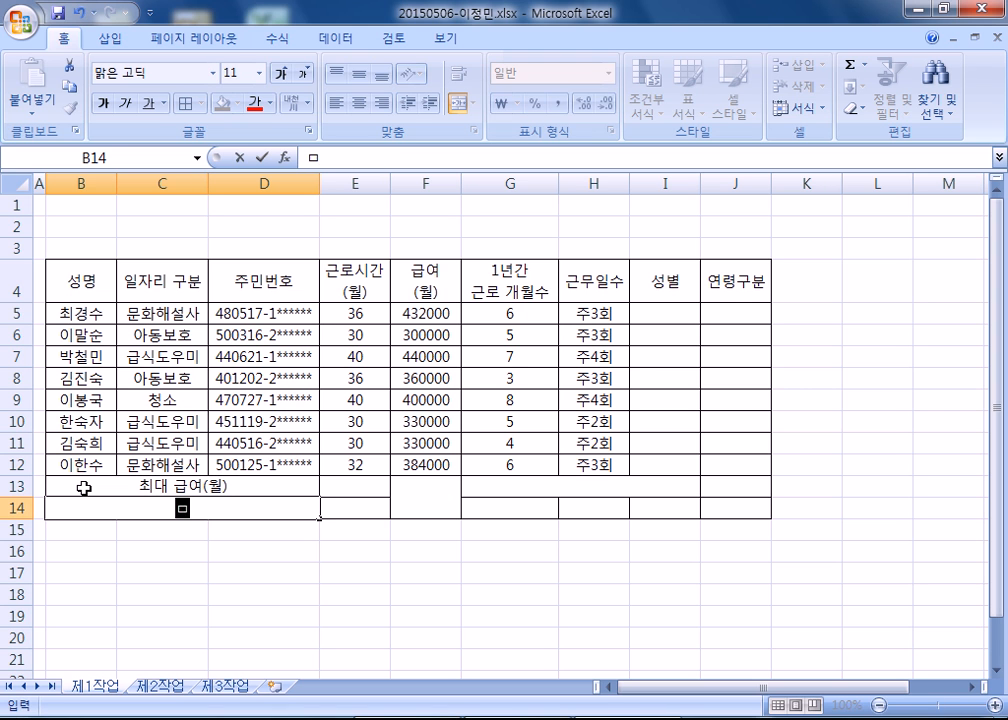
type("해설사")
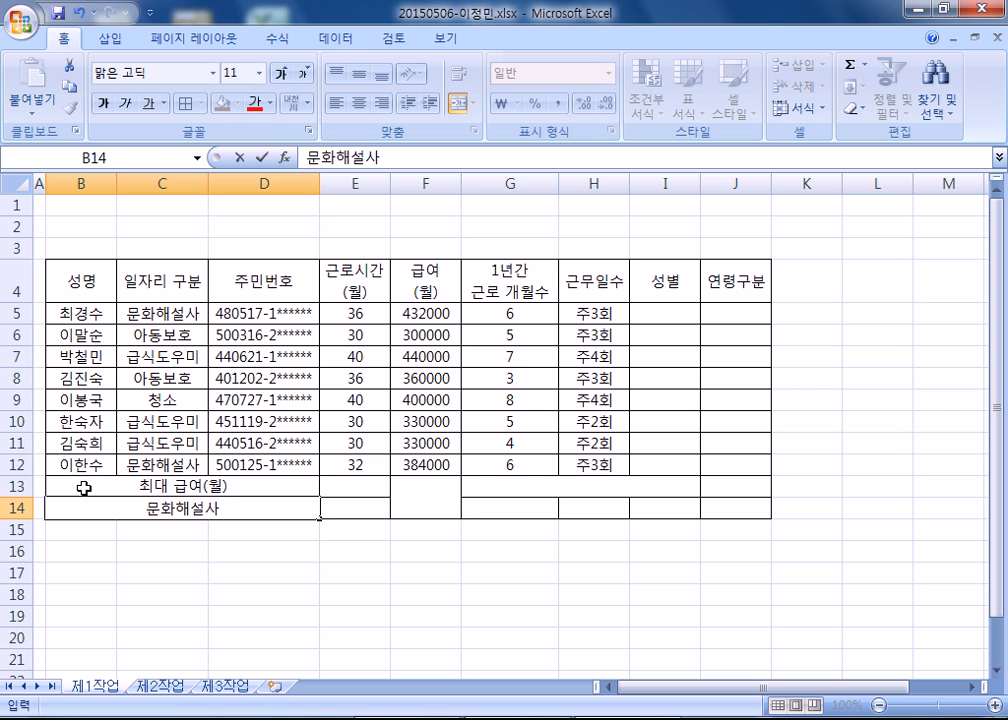
type(" 이원수")
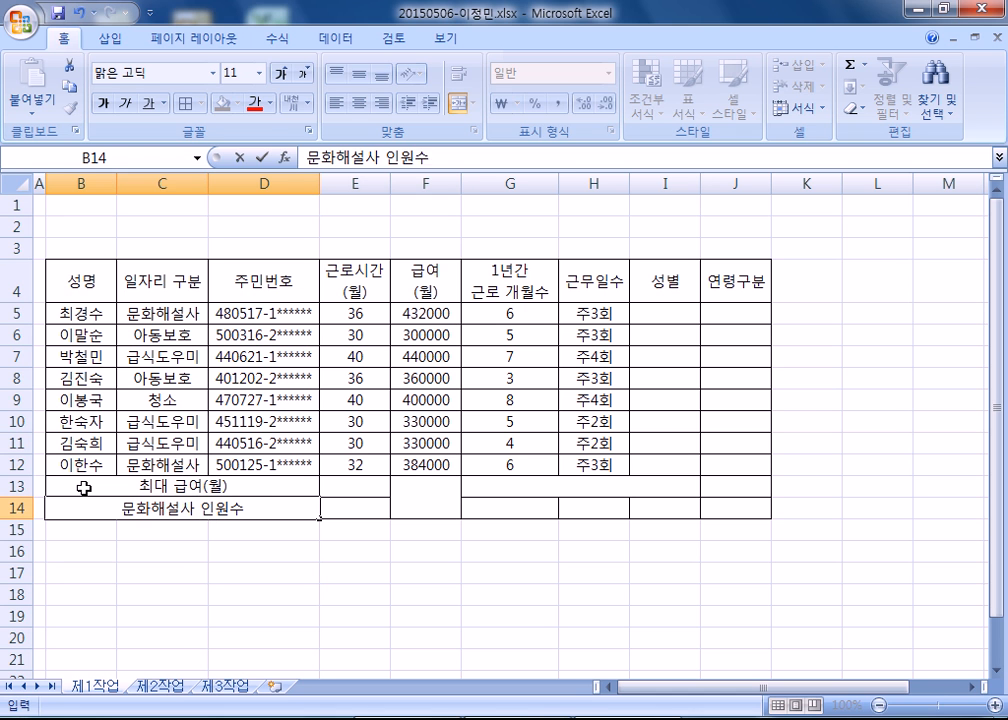
key("Tab")
key("Tab")
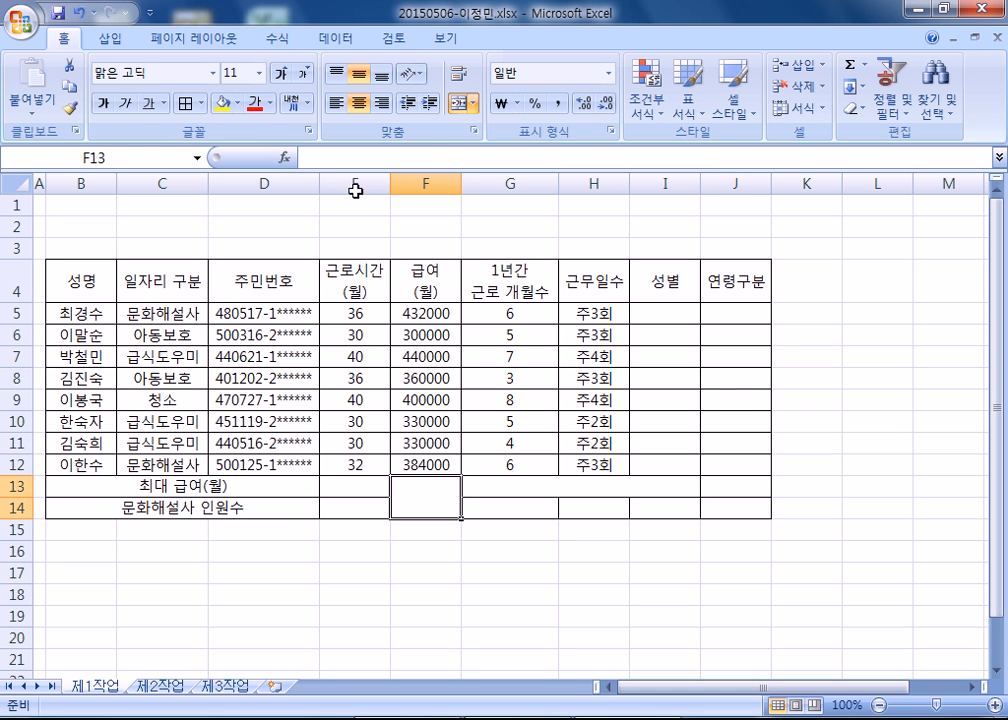
Add both diagonal borders to the merged cell F13:F14 so it is crossed out.
key("ctrl+1")
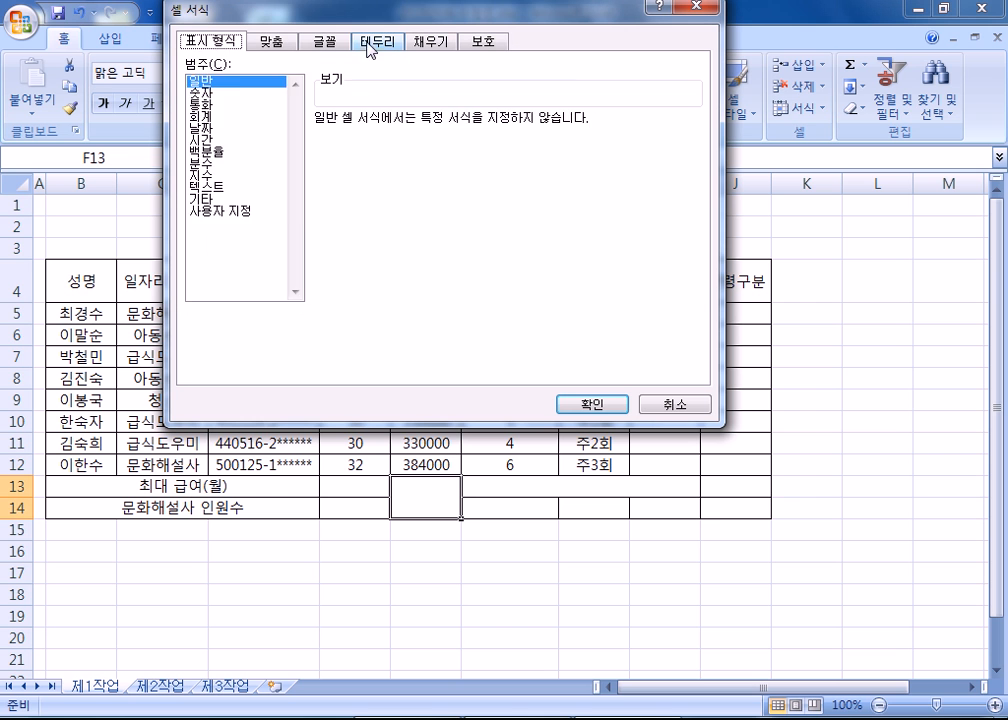
left_click(372, 44)
left_click(341, 255)
left_click(561, 256)
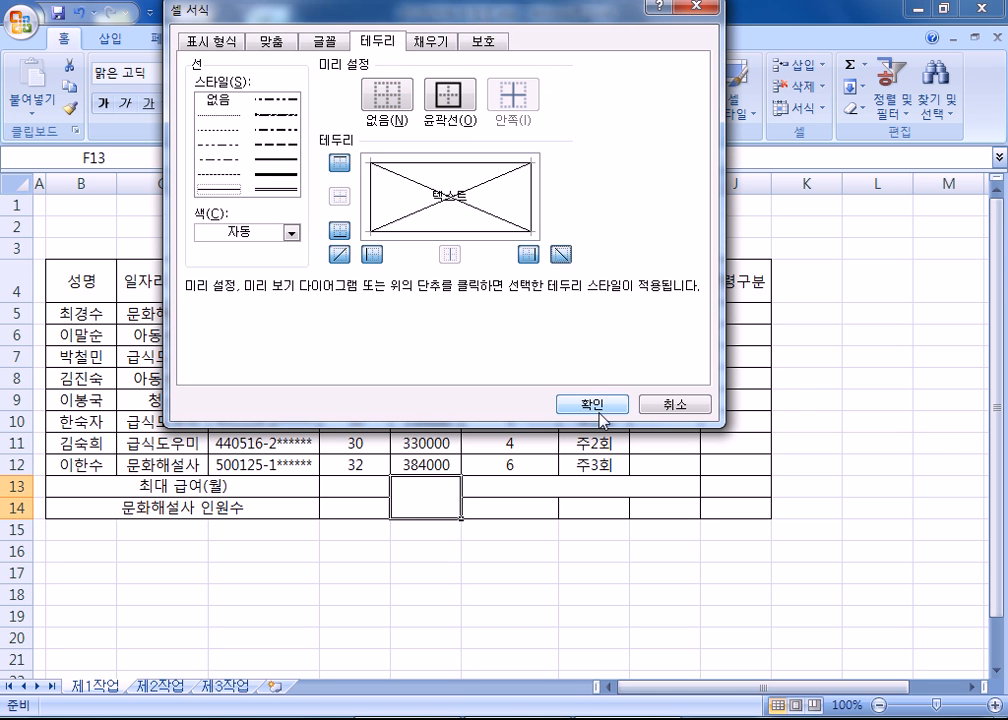
left_click(596, 408)
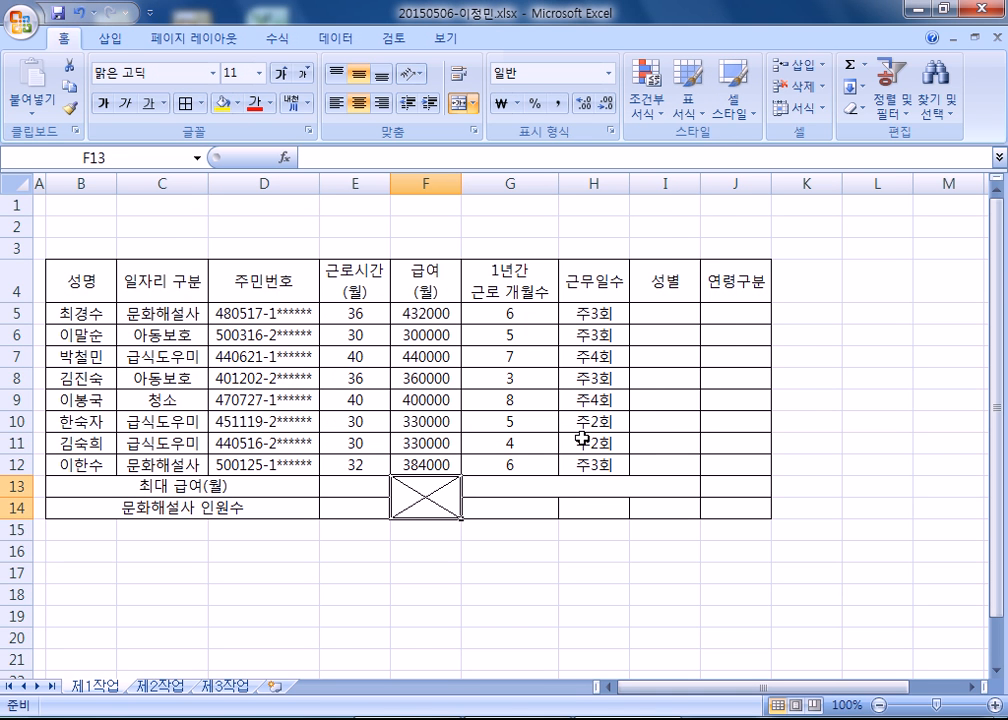
Enter the label 문화해설사의 평균 급여 in the merged cell G13:I13.
left_click(529, 484)
type("문호")
type("화해설사의 평")
type("균 급ㅇ")
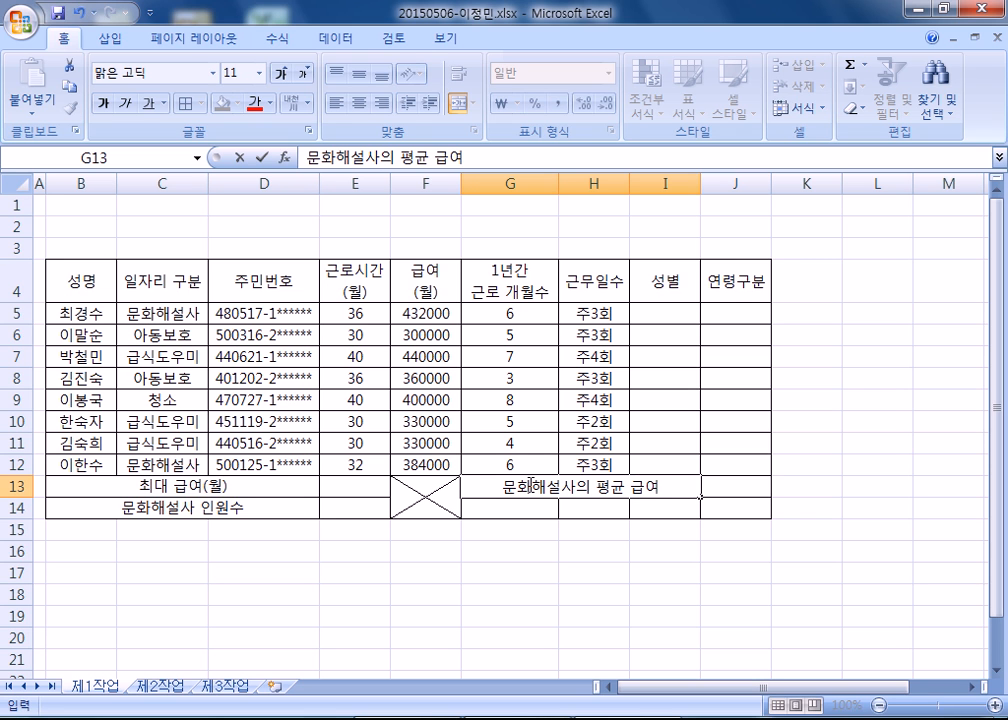
key("Return")
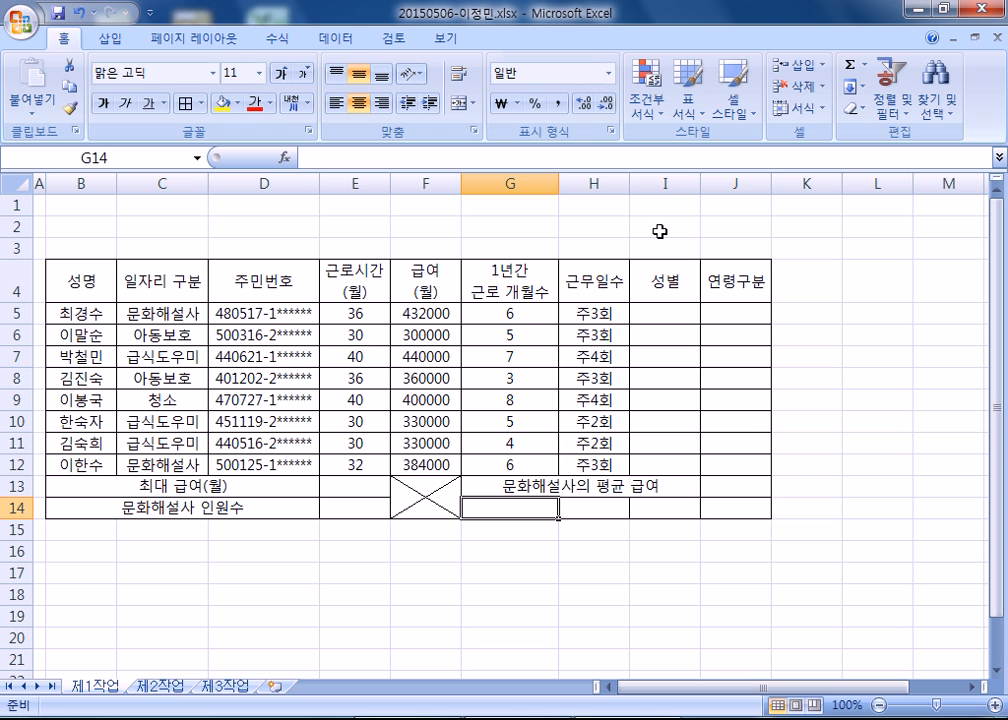
Widen column I, and enter 성명 in G14 and the first listed worker's name in H14.
left_click_drag(700, 182, 749, 182)
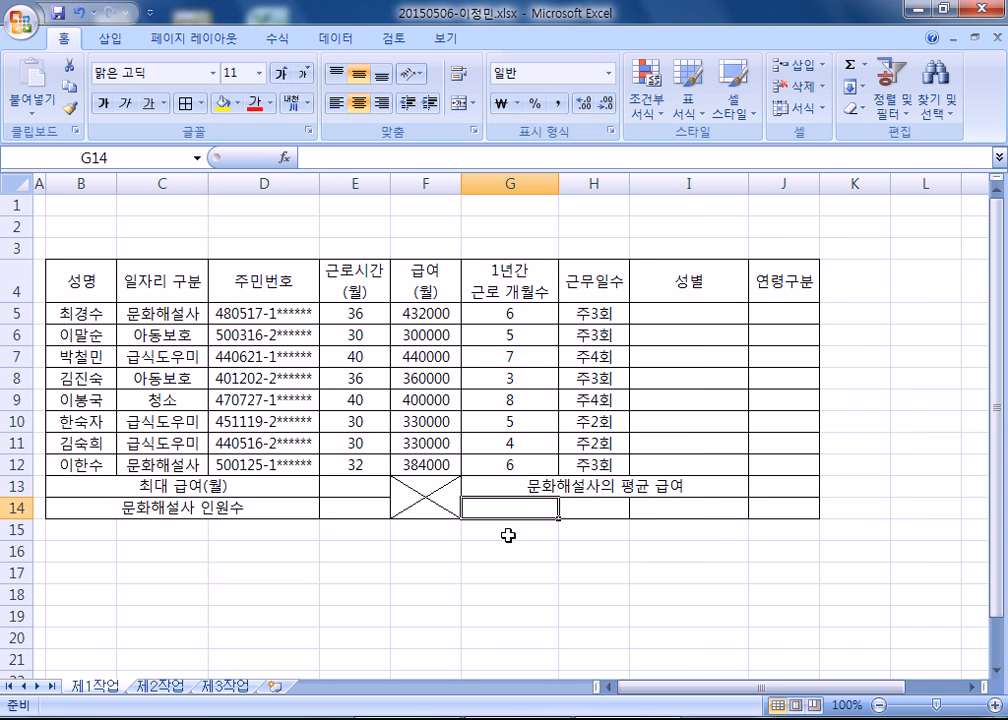
type("성명")
key("Tab")
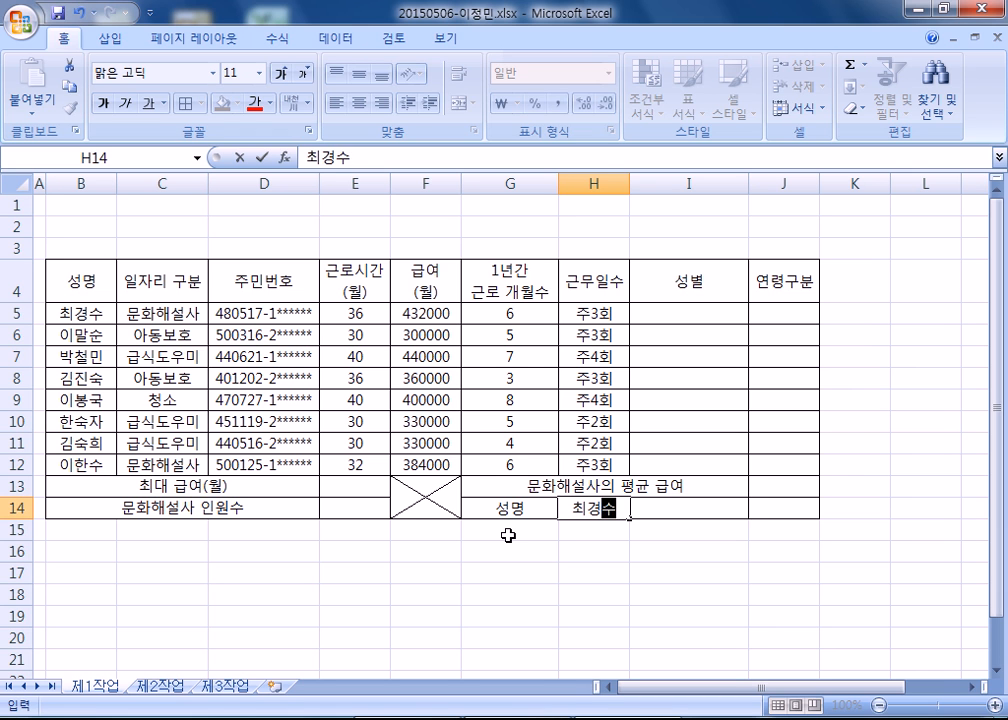
key("Tab")
Enter 1년간 근로 개월수 in I14 and widen column I a little more to fit the label.
type("1녀ㄴ간 ㄱㅡㅂ")
key("BackSpace")
type("ㄴ로 개우")
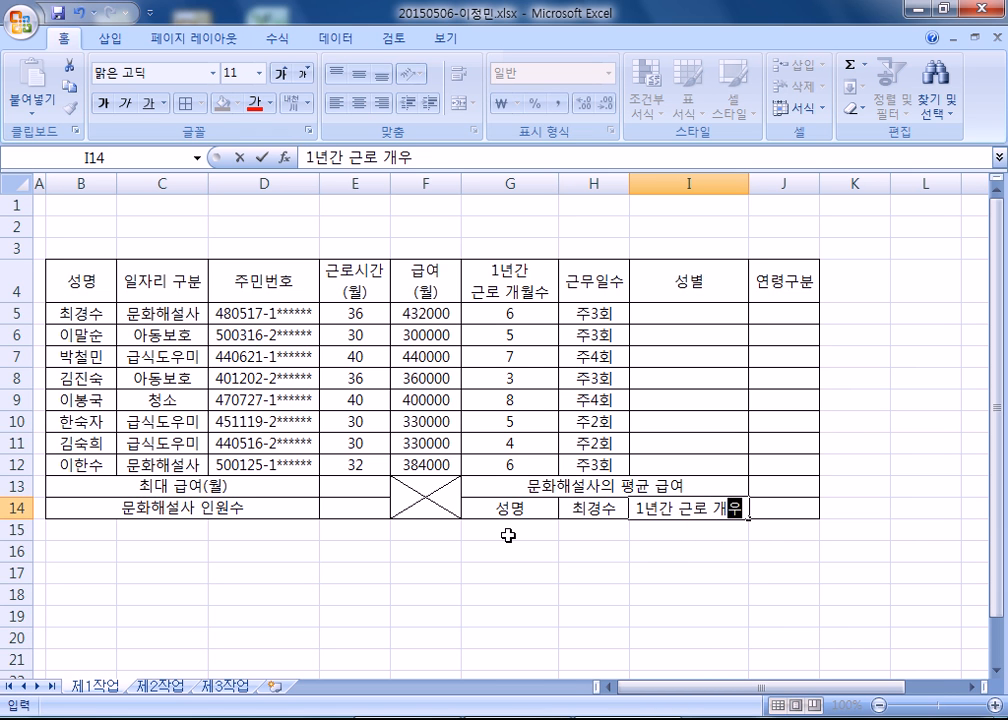
type("수")
left_click(508, 536)
left_click_drag(748, 187, 767, 188)
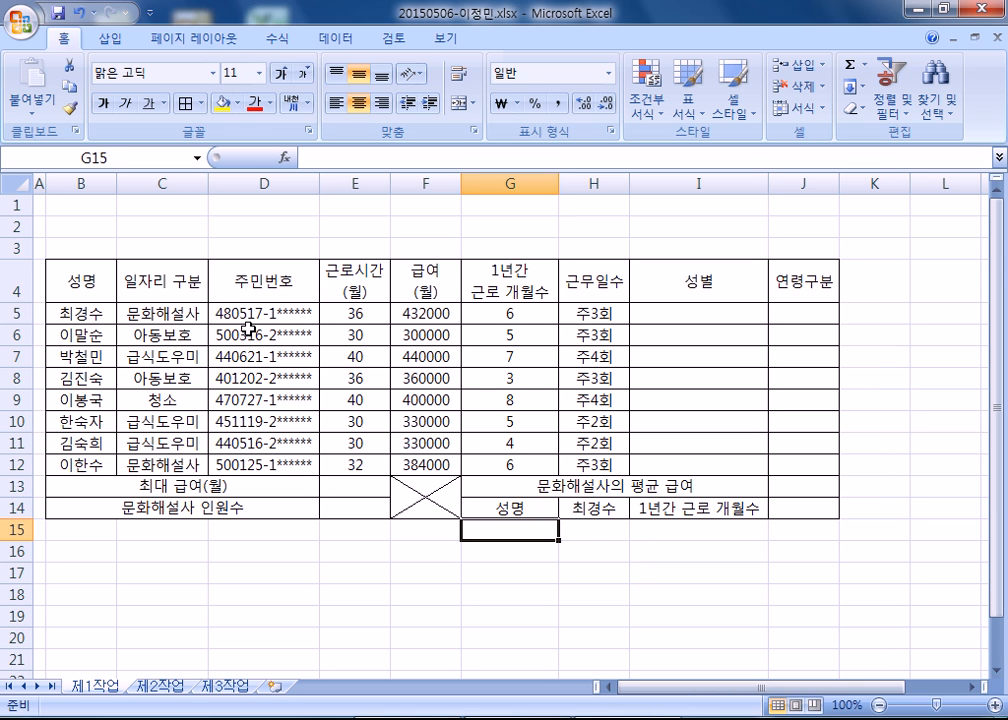
Fill the header row B4:J4 and the label cells G14 and I14 with the standard orange color.
left_click_drag(81, 281, 782, 282)
left_click(508, 507, "ctrl")
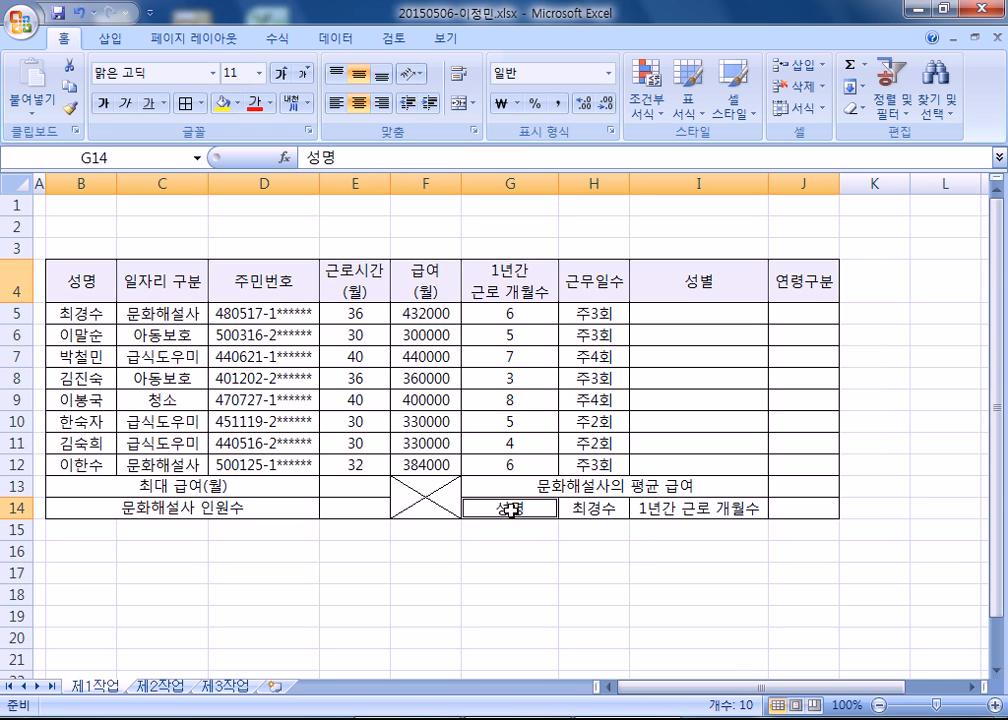
left_click(704, 508, "ctrl")
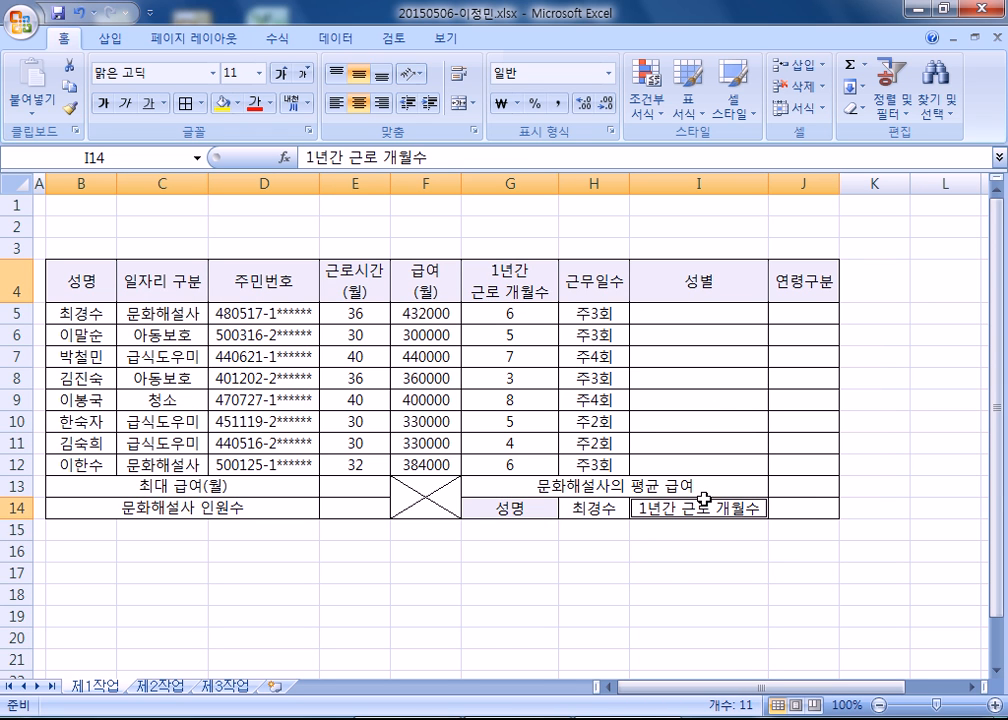
left_click(237, 103)
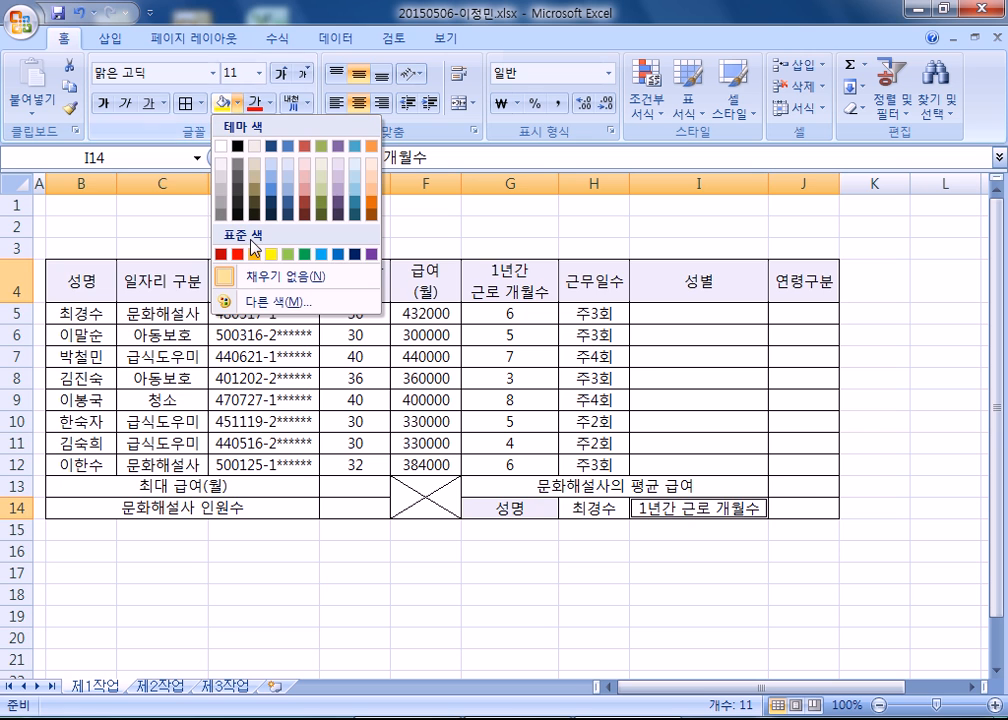
left_click(273, 252)
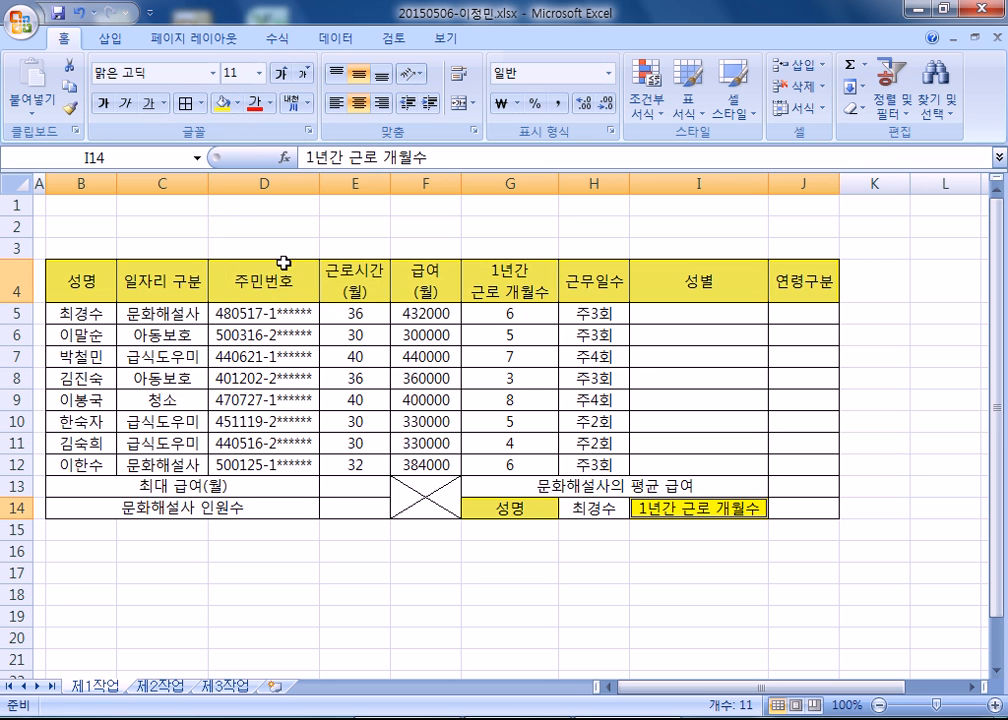
left_click(237, 103)
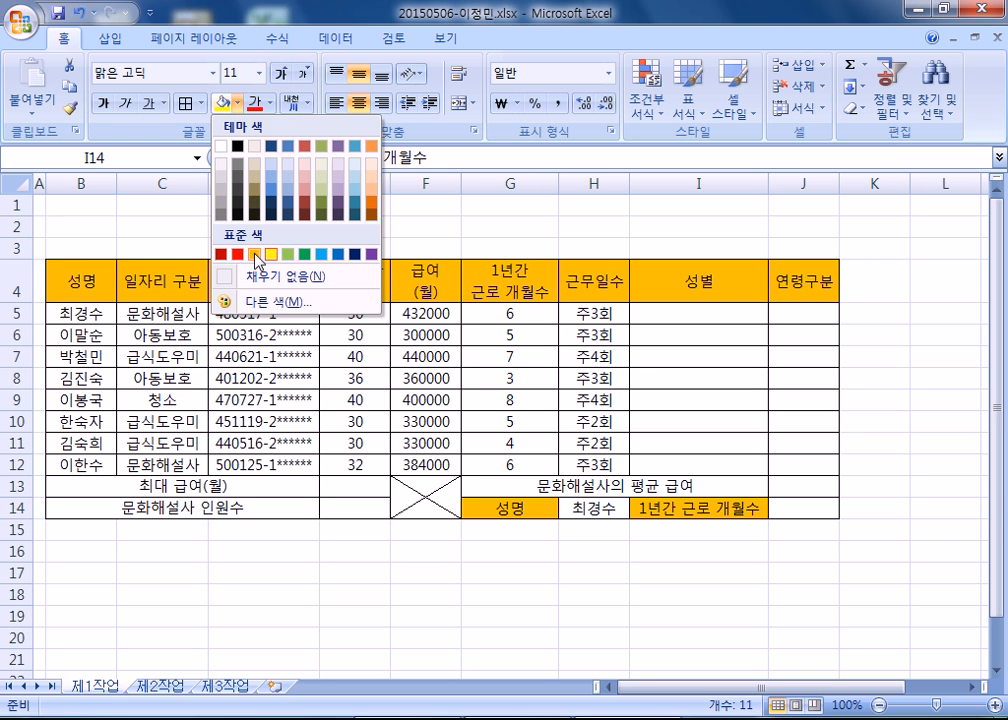
left_click(255, 253)
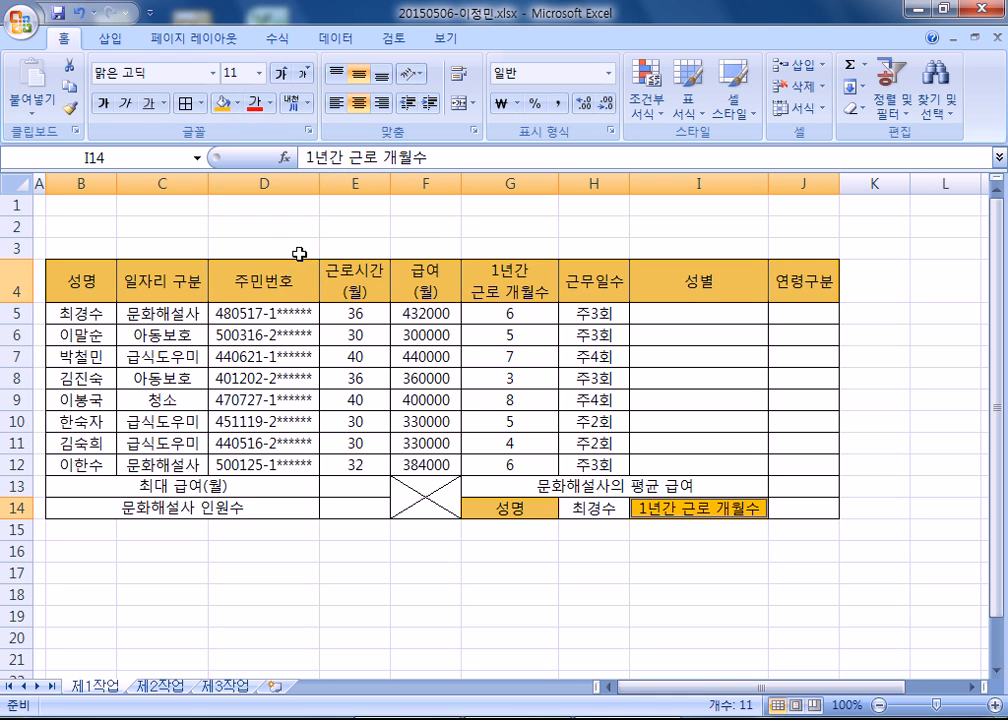
left_click_drag(366, 313, 357, 460)
key("ctrl+1")
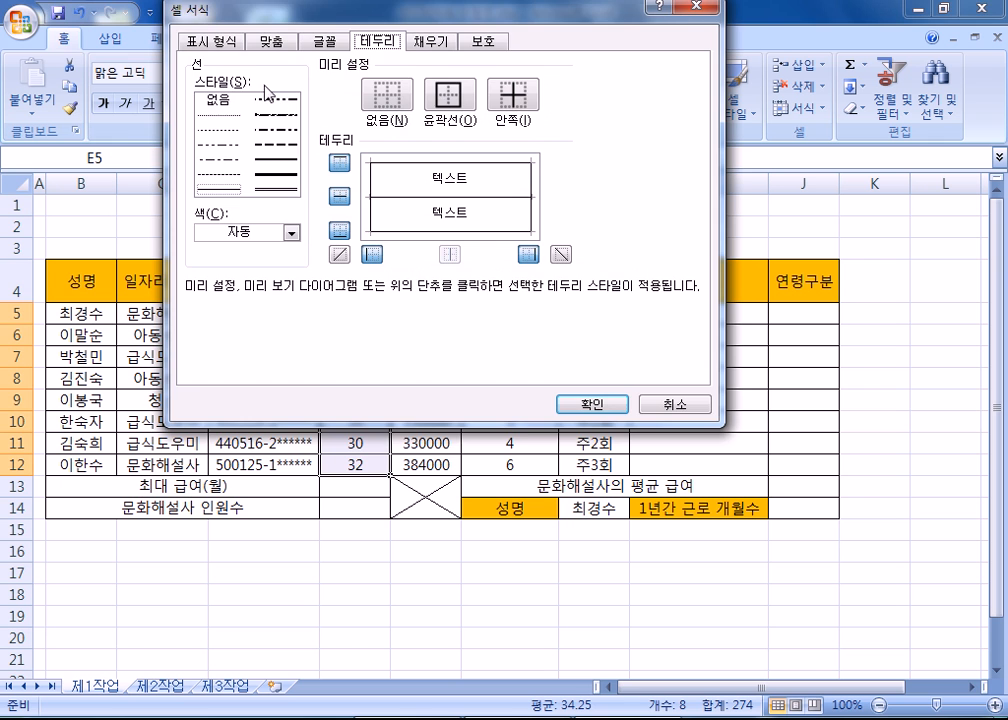
key("Escape")
Apply a thick box border around the whole table B4:J14.
left_click(93, 300)
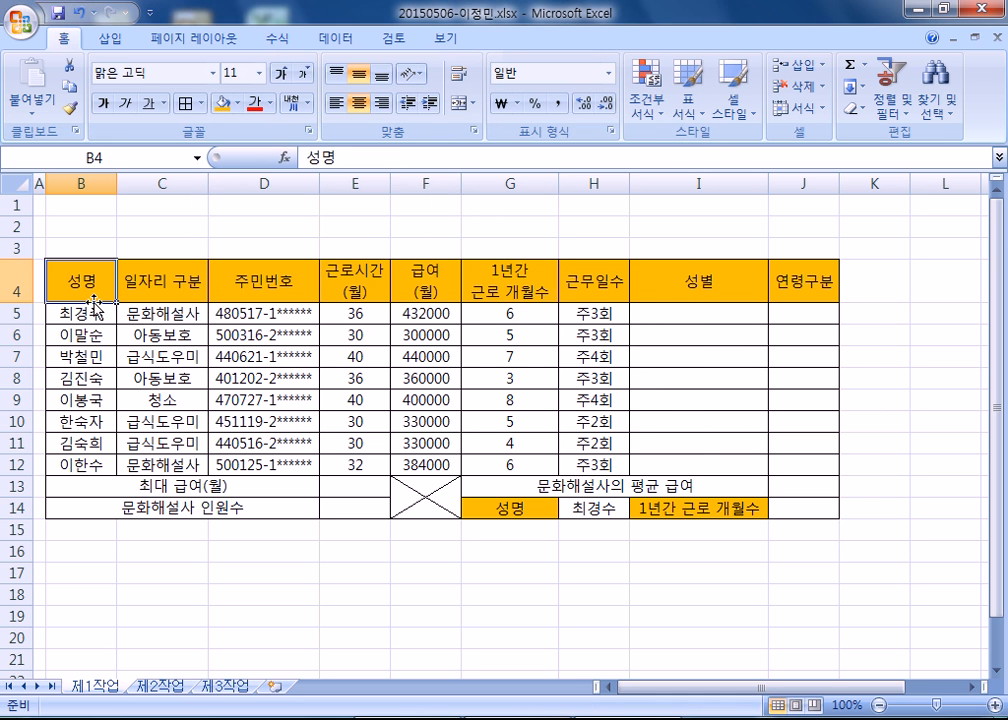
mouse_move(79, 277)
left_mouse_down()
mouse_move(808, 459)
mouse_move(804, 507)
left_mouse_up()
key("ctrl+1")
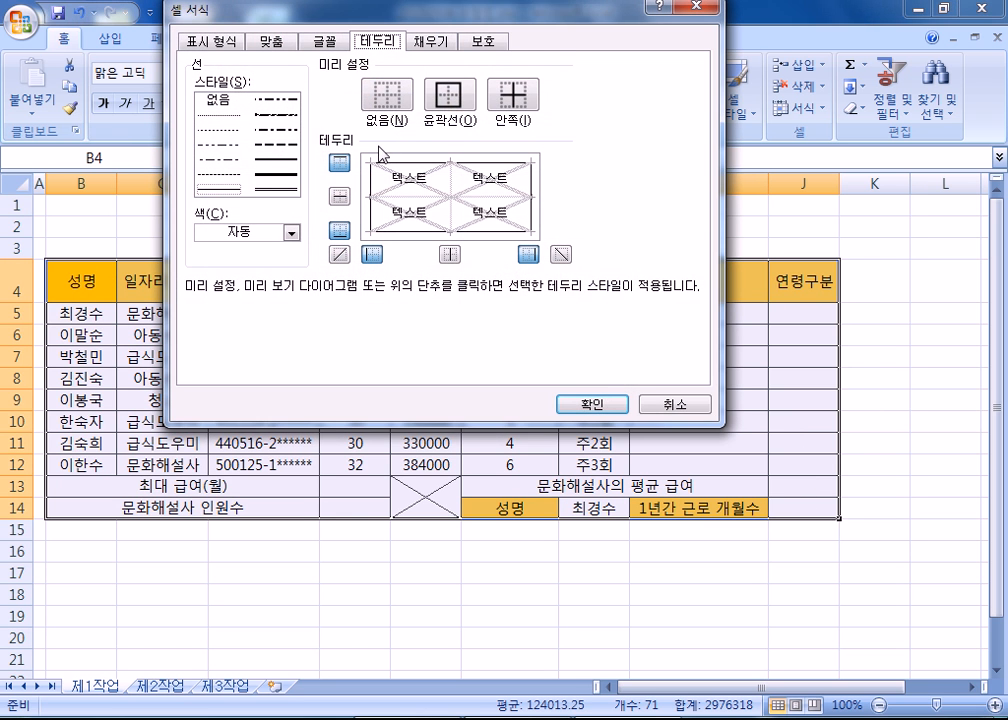
key("Escape")
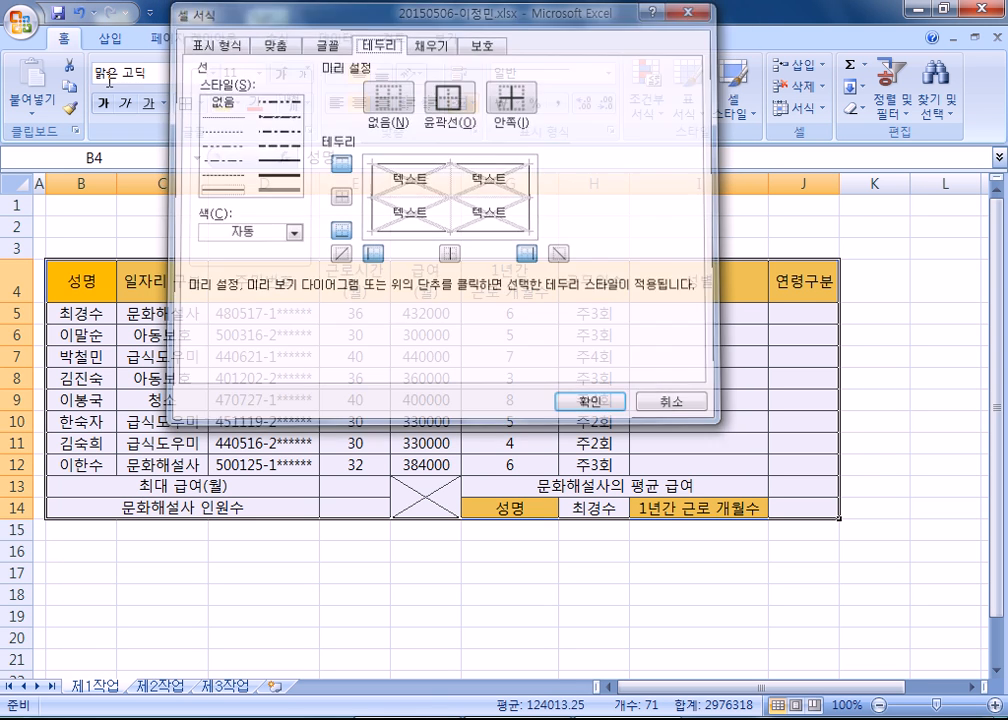
left_click(200, 103)
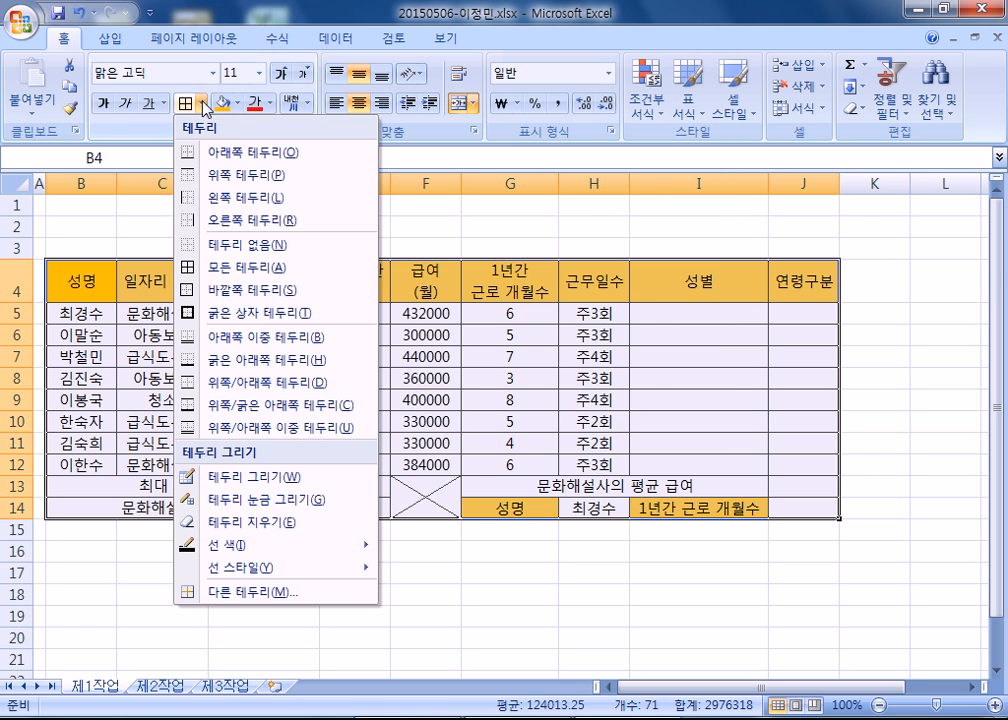
left_click(214, 312)
Apply a thick box border around the data rows B5:J12.
left_click_drag(80, 313, 783, 466)
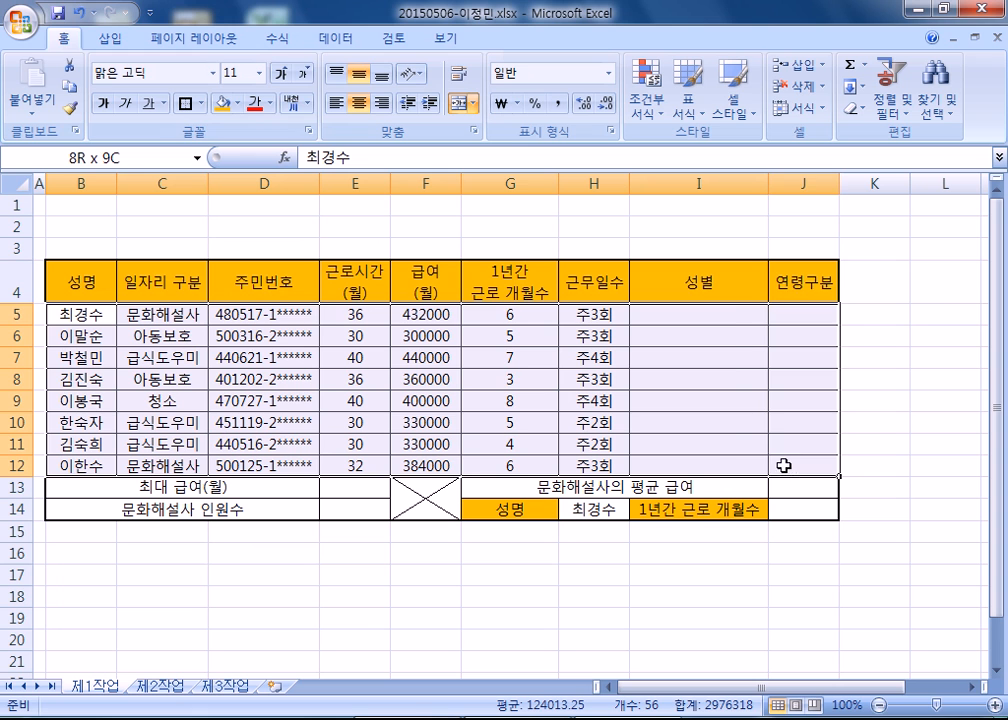
left_click(188, 104)
left_click(310, 578)
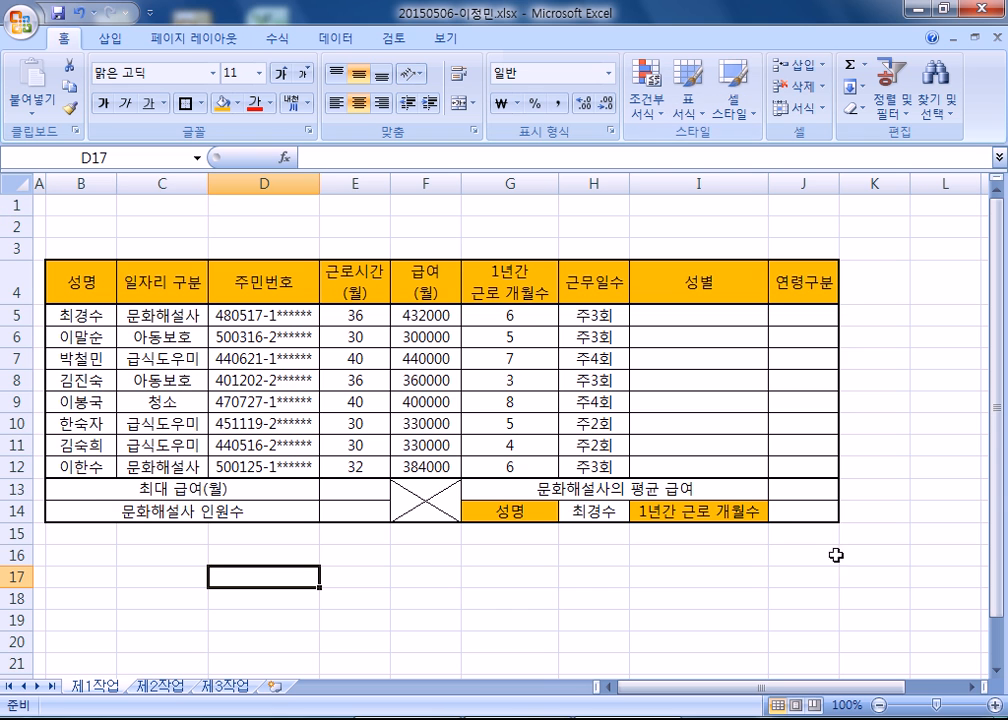
left_click_drag(830, 687, 943, 697)
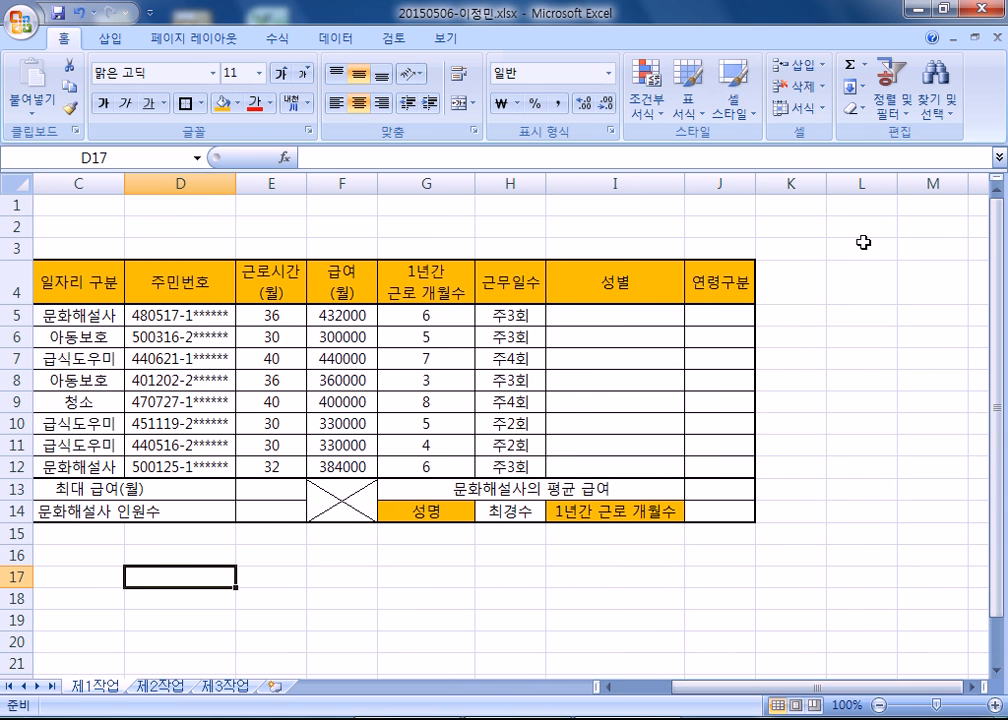
left_click_drag(730, 688, 683, 692)
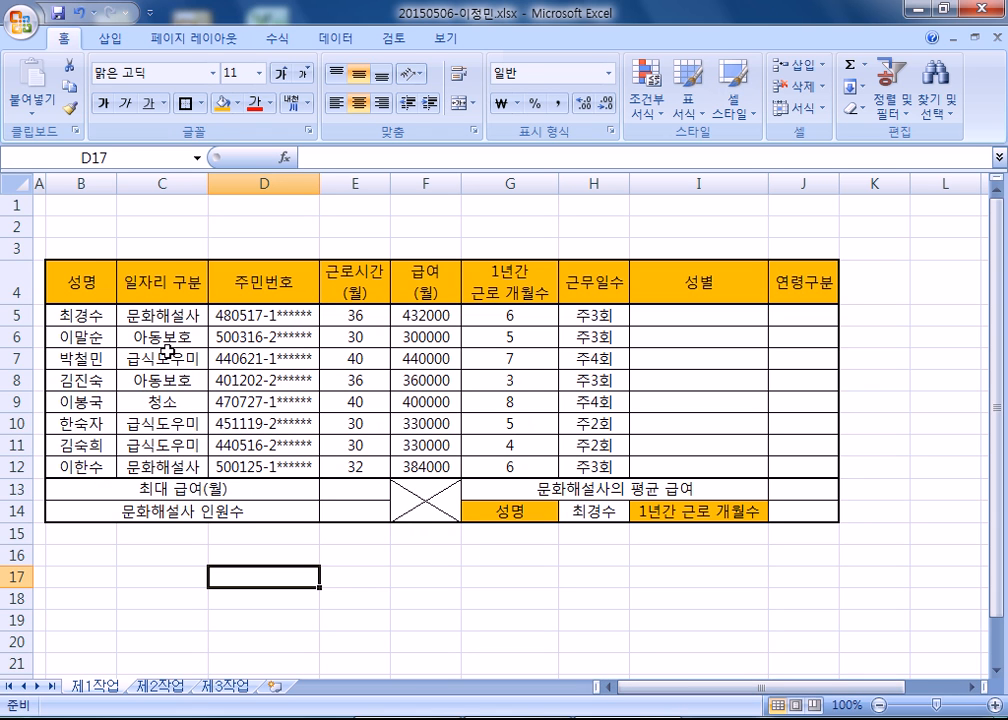
left_click(85, 248)
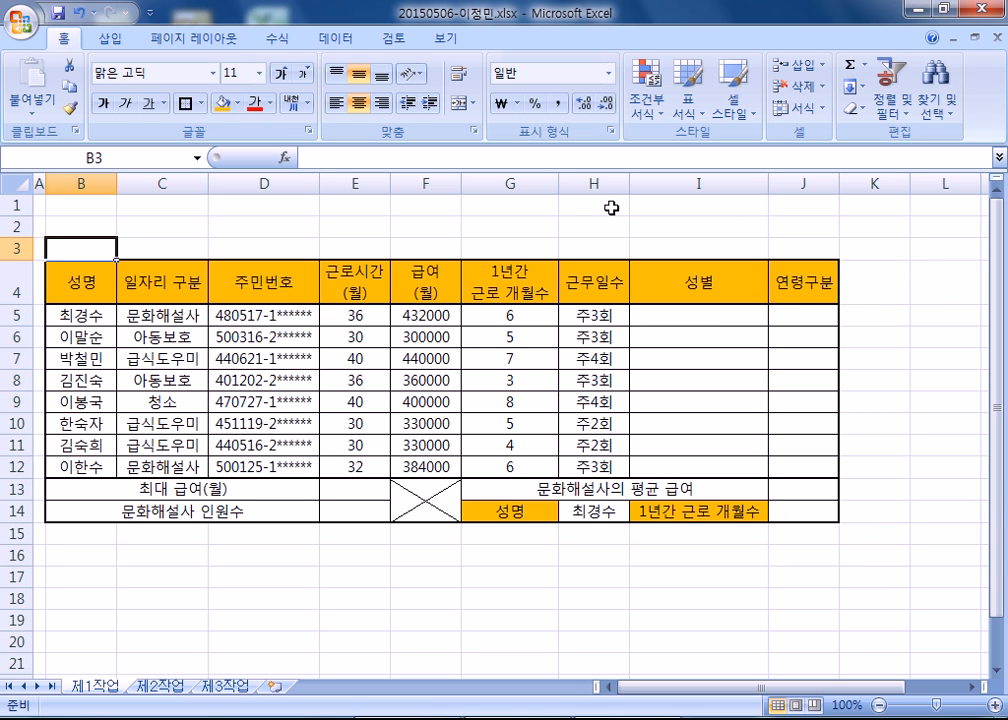
left_click_drag(799, 689, 930, 693)
left_click(968, 697)
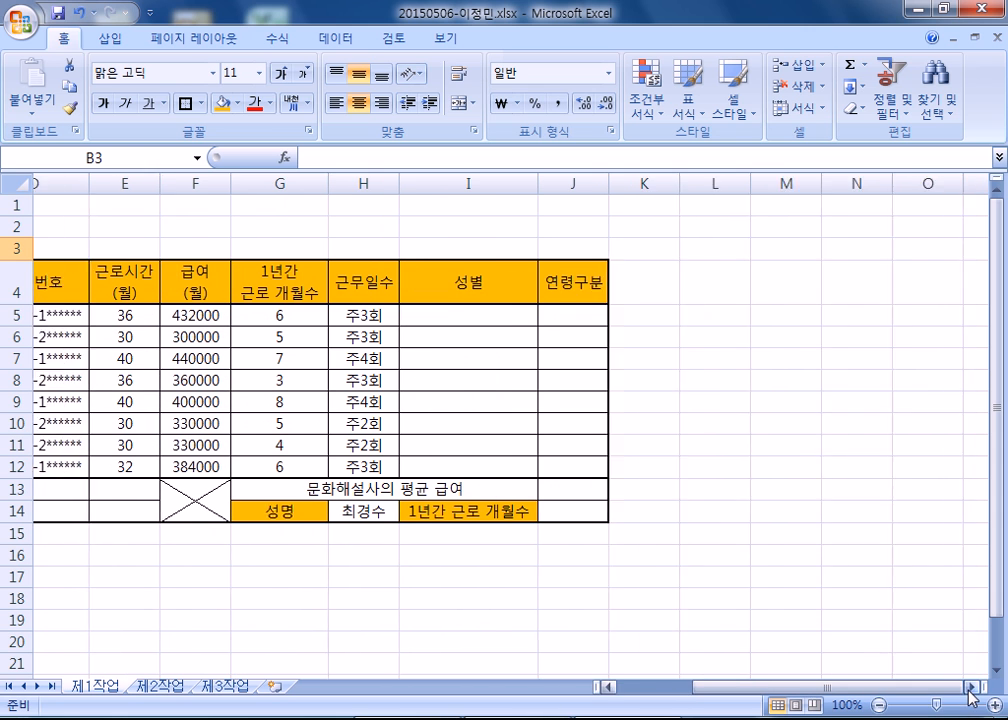
Build an approval-box grid in L3:O4 with all borders, a narrowed column L and merged cells L3:L4.
left_click(968, 697)
left_click_drag(662, 249, 862, 288)
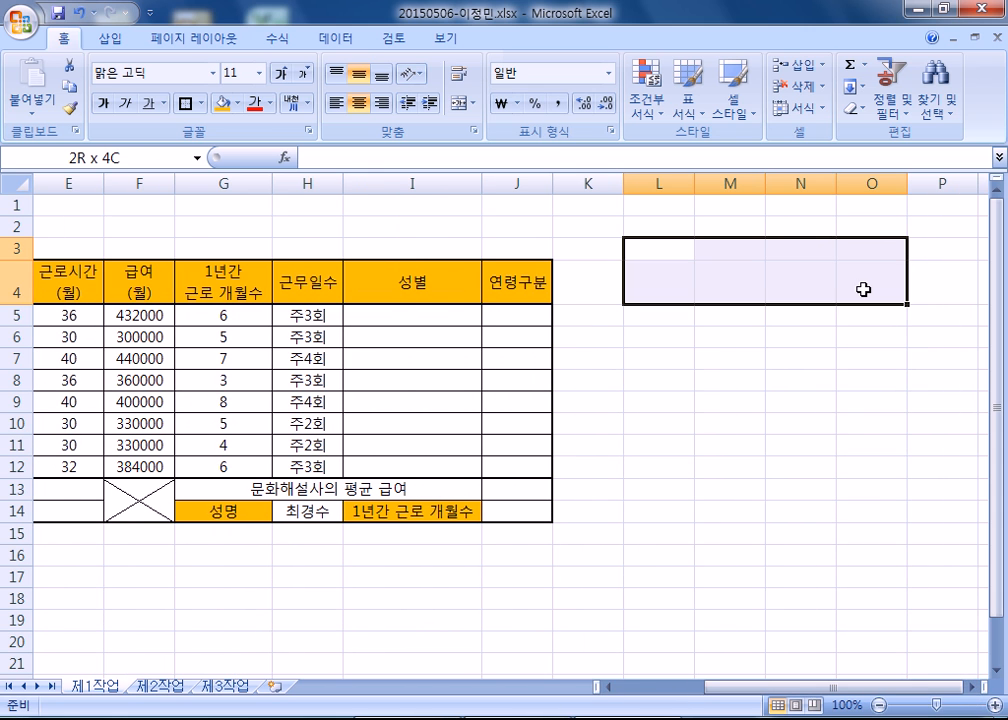
left_click(202, 103)
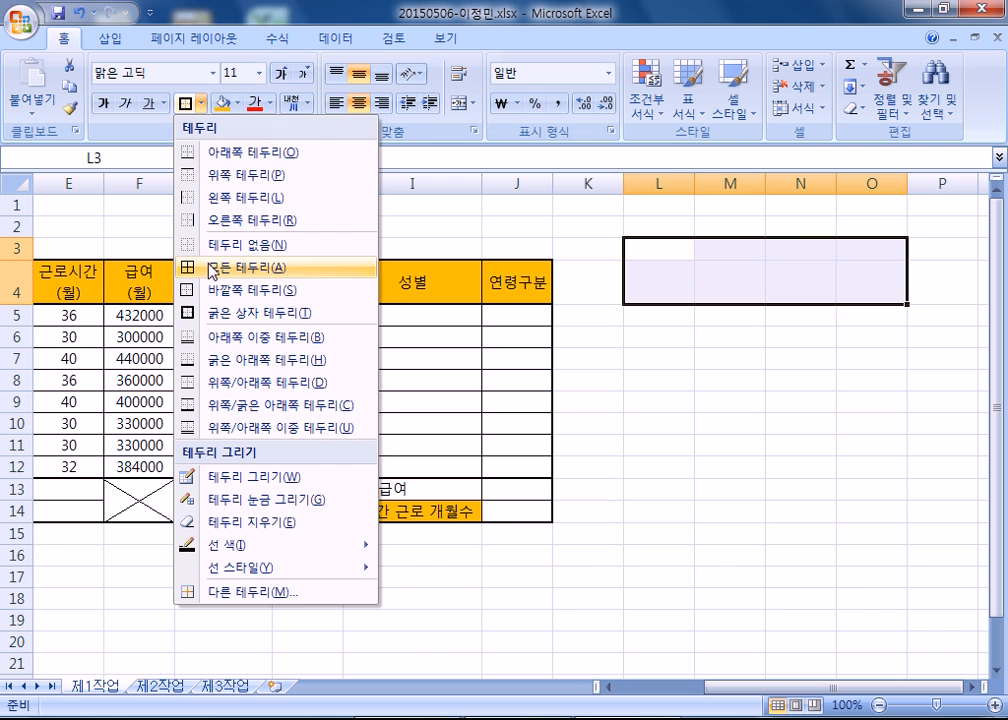
left_click(211, 268)
left_click_drag(695, 184, 663, 185)
left_click_drag(654, 249, 648, 282)
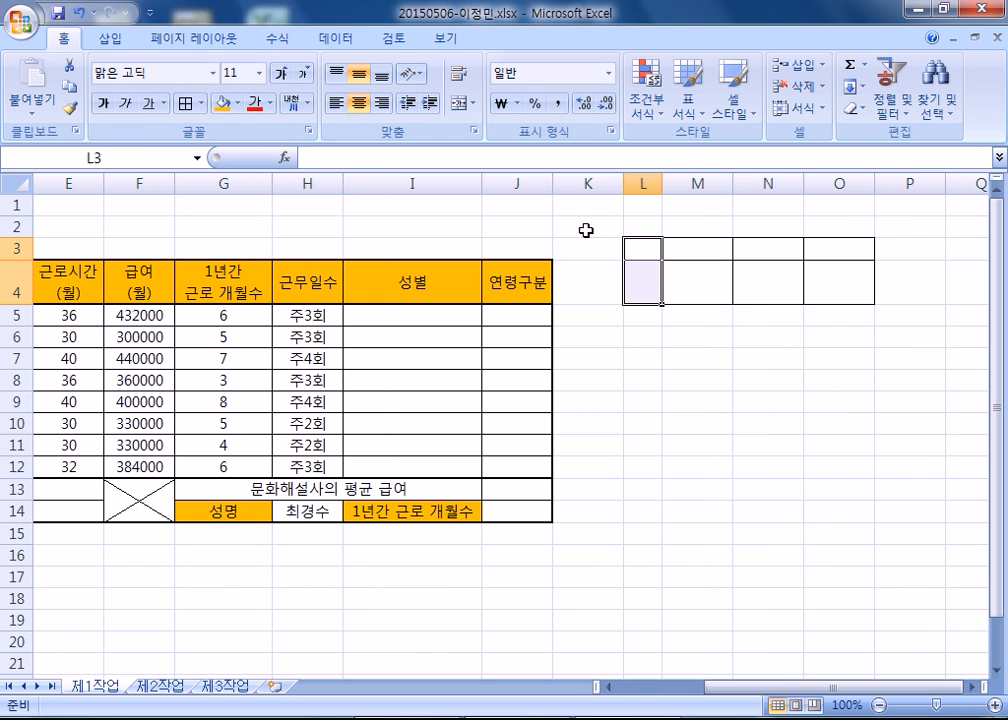
left_click(461, 103)
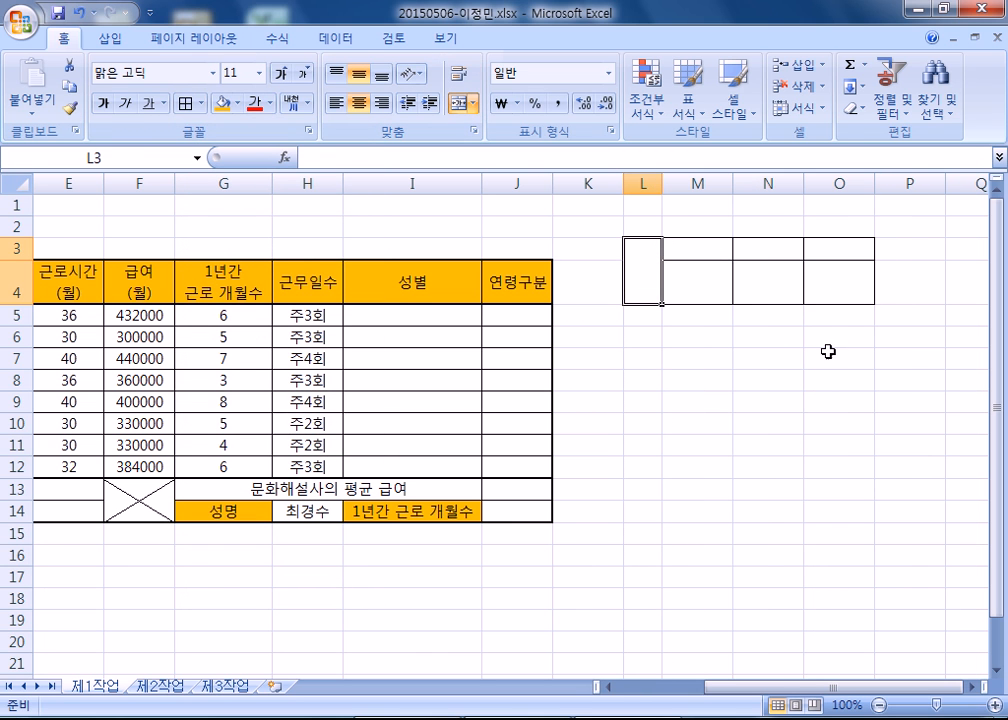
Copy the L3:O4 grid, paste it as a picture and place the picture over H1:J3 above the table.
left_click_drag(634, 254, 840, 272)
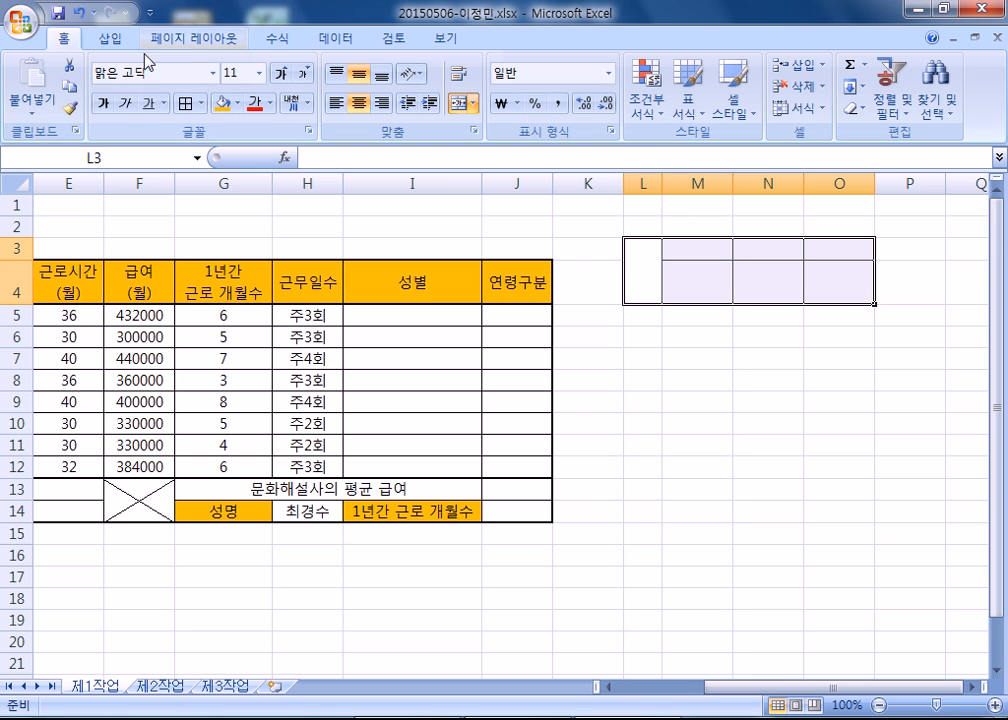
left_click(69, 86)
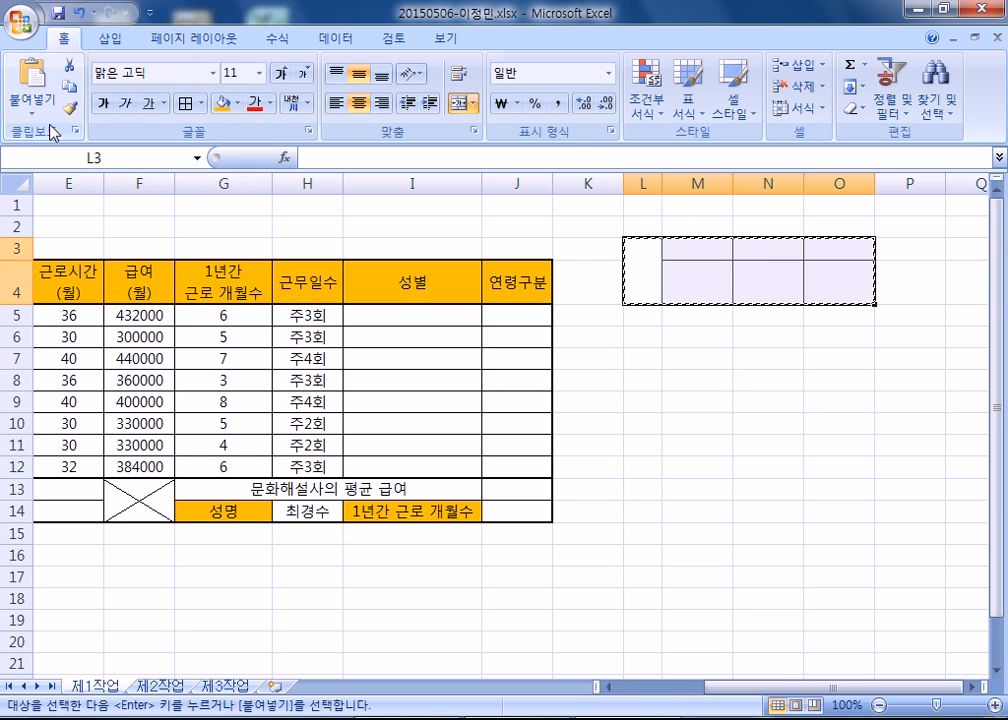
left_click(33, 104)
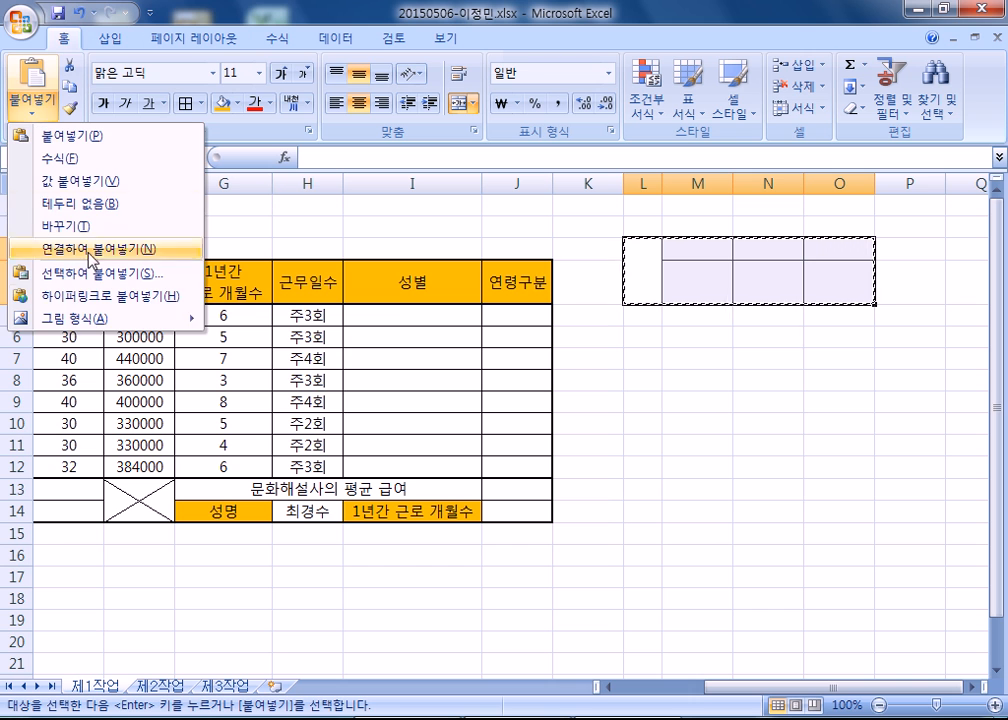
mouse_move(99, 318)
left_click(310, 342)
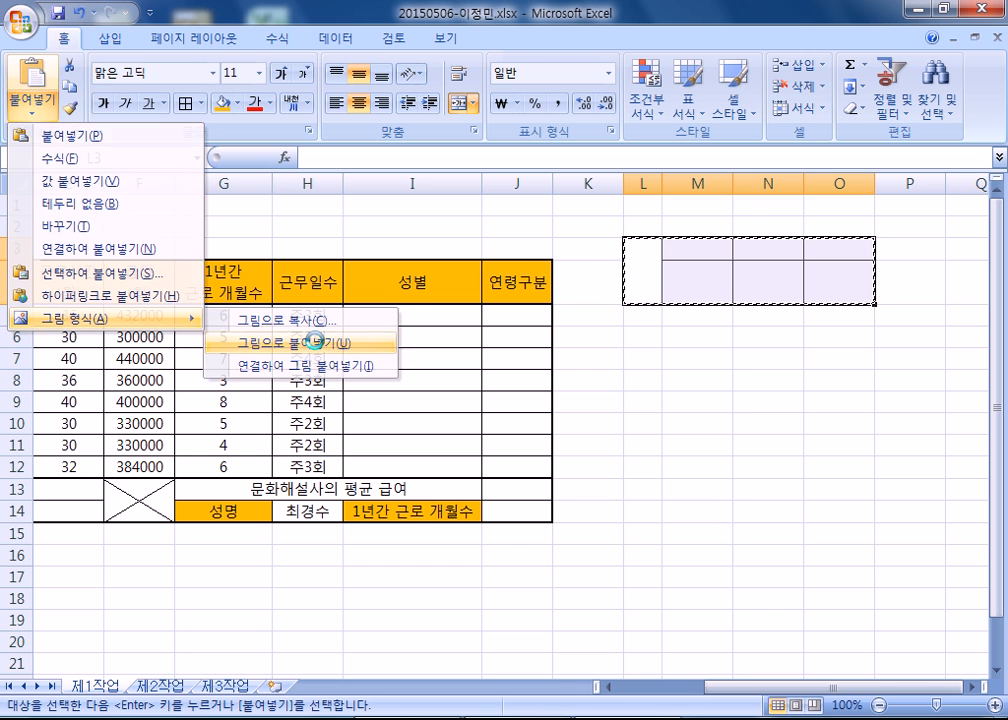
left_click_drag(697, 253, 375, 211)
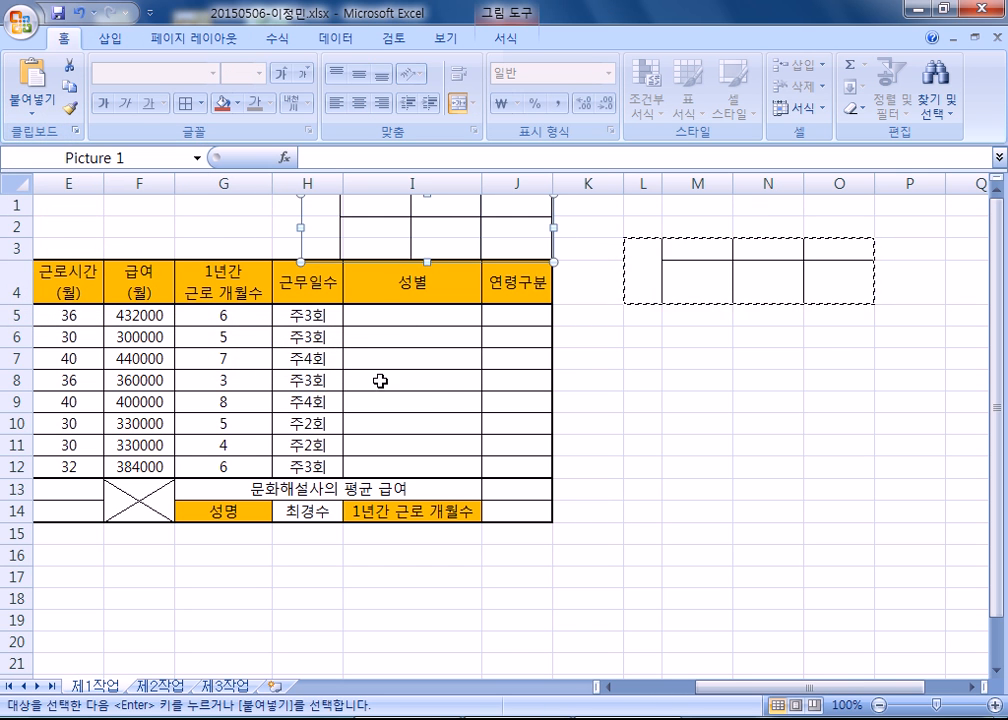
left_click(707, 393)
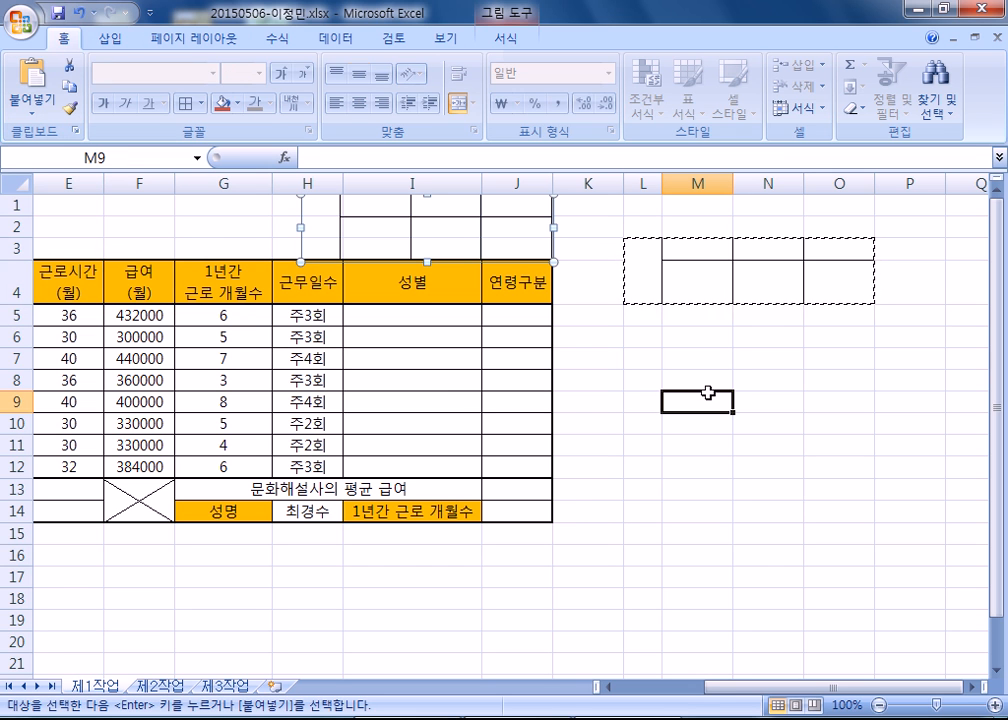
Make rows 1 to 3 slightly taller and adjust the picture to fit above the table header.
left_click_drag(17, 204, 17, 241)
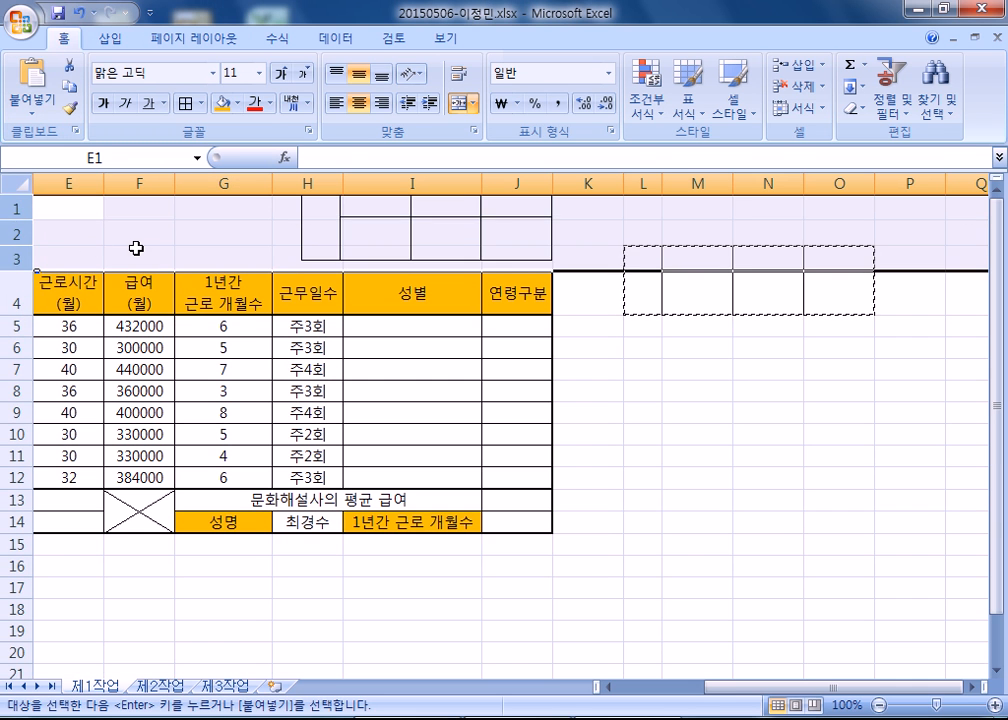
left_click(136, 248)
left_click(348, 228)
left_click(57, 206)
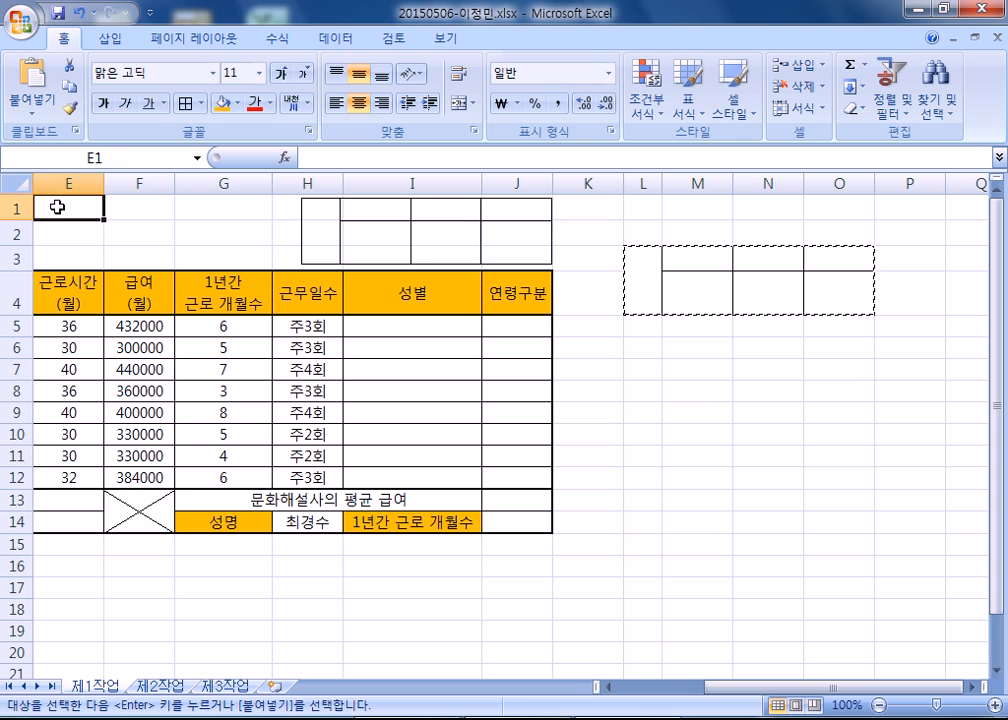
Delete columns L to P, which hold the original approval-box grid.
left_click(387, 222)
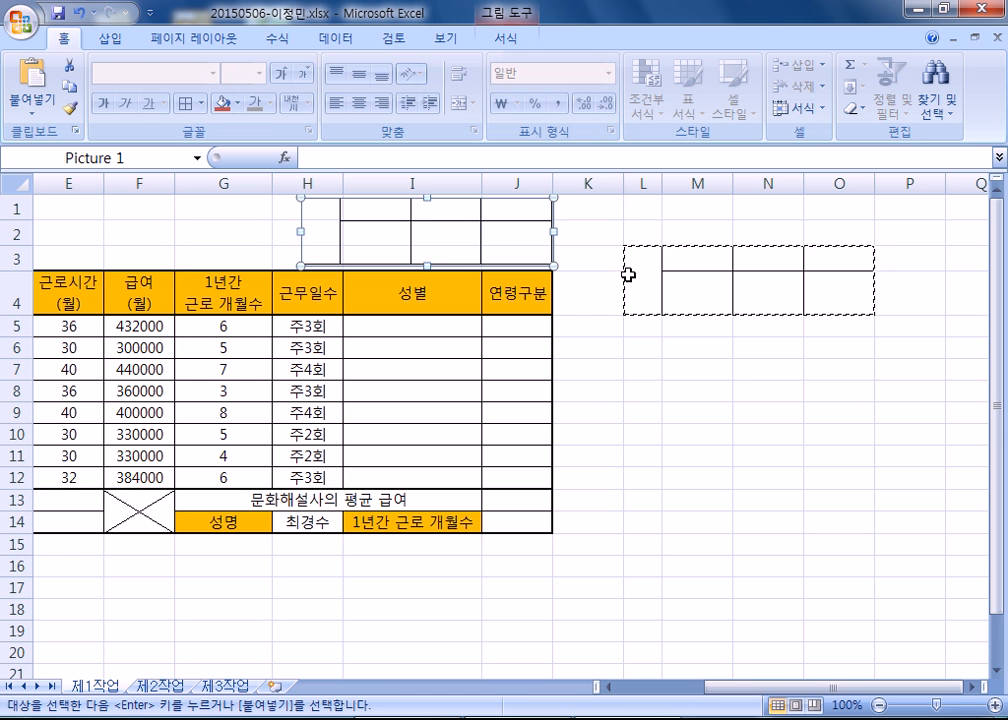
left_click_drag(642, 183, 900, 183)
right_click(747, 180)
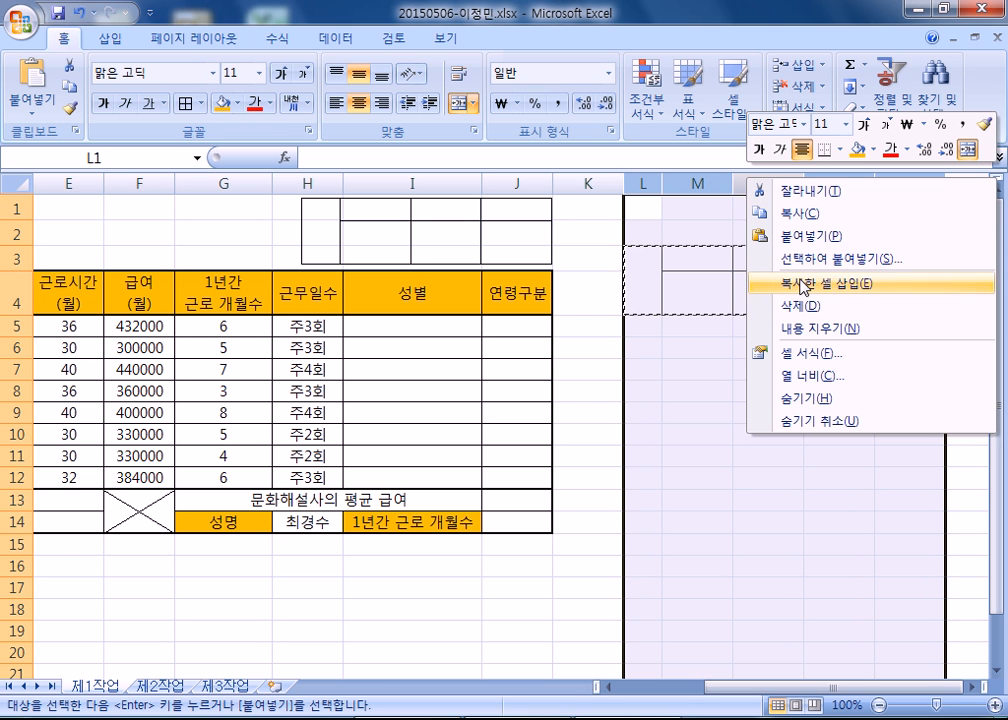
left_click(798, 306)
left_click(657, 324)
Delete the pasted grid picture above the table and return to the start of the sheet.
left_click(412, 222)
key("Delete")
key("Home")
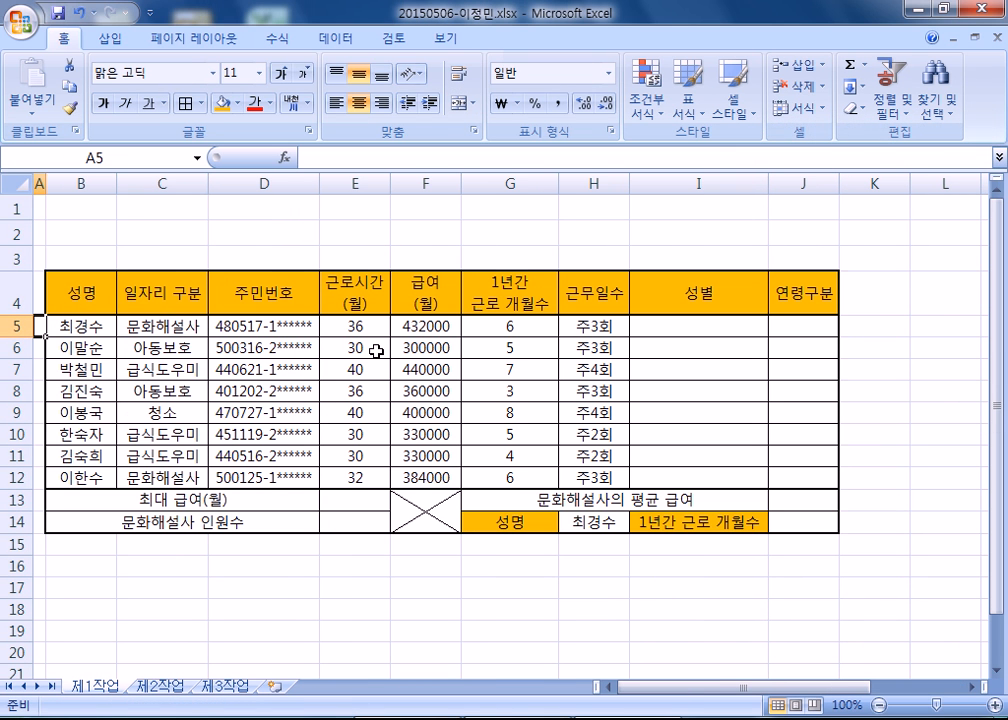
Reapply the standard orange fill to header row B4:J4 and label cells G14 and I14.
left_click_drag(65, 296, 812, 296)
left_click(487, 528, "ctrl")
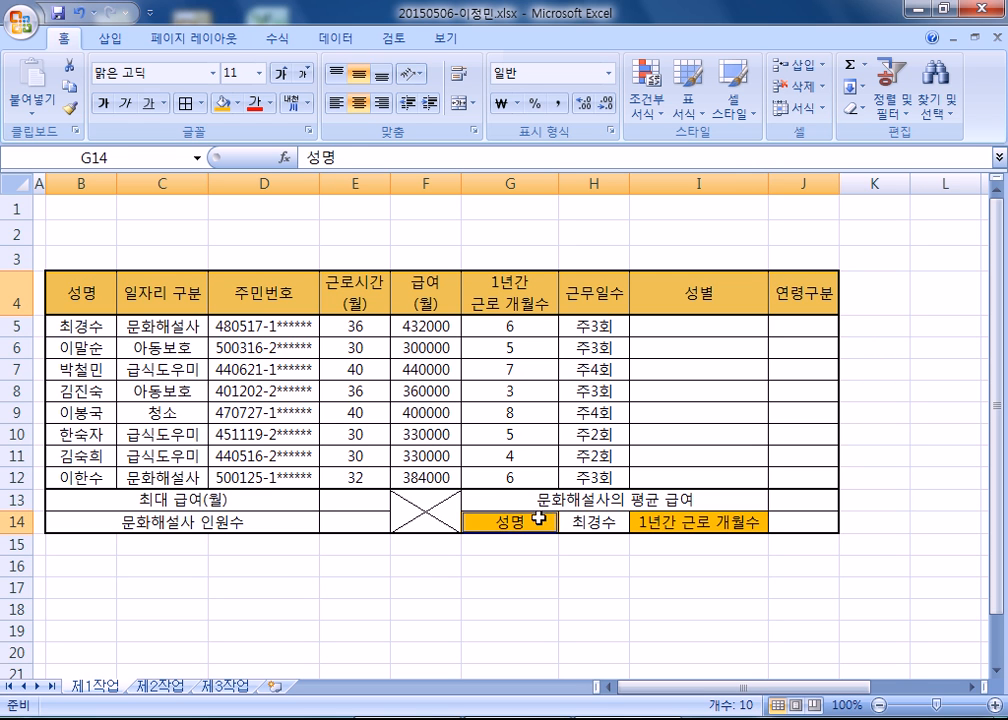
left_click(686, 528, "ctrl")
left_click(236, 104)
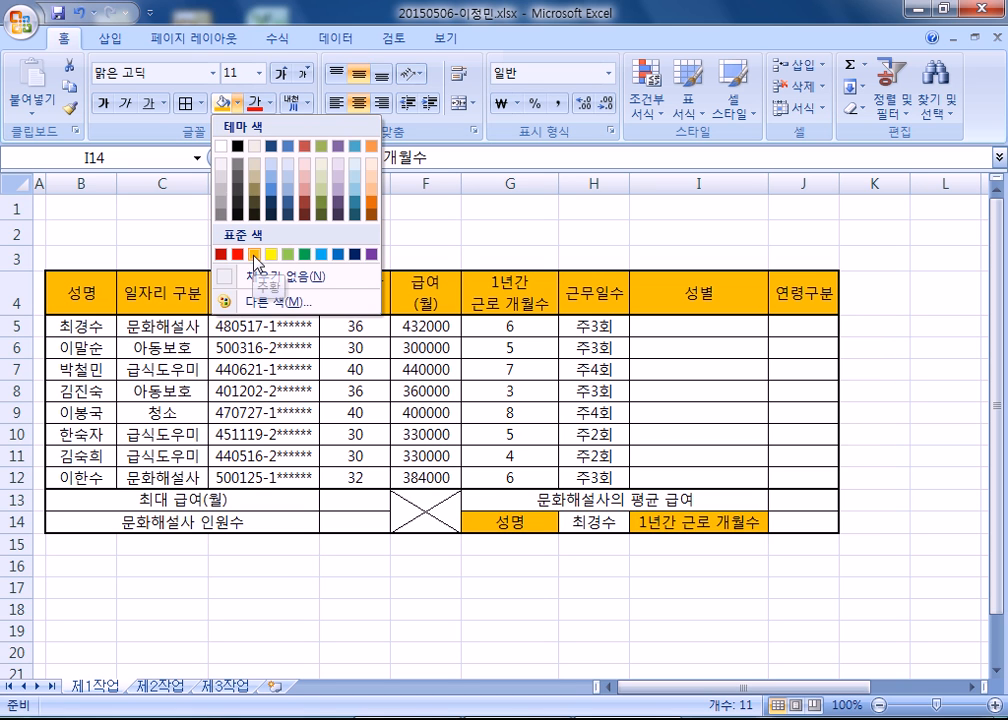
left_click(255, 254)
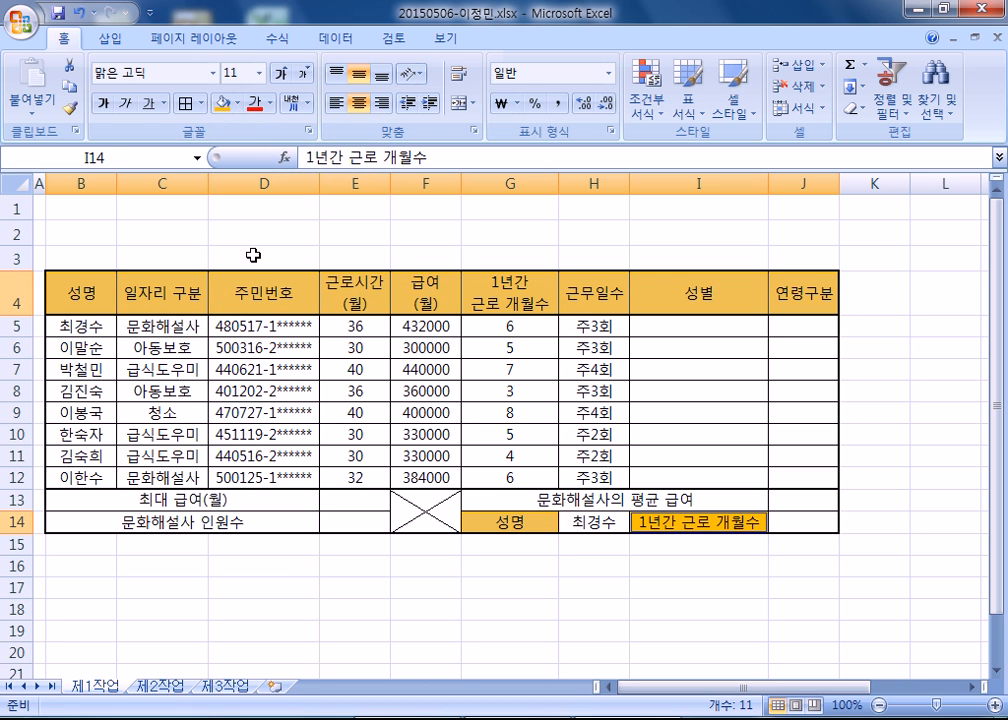
Add list data validation to cell H14 using the names in B5:B12 as the source.
left_click(605, 521)
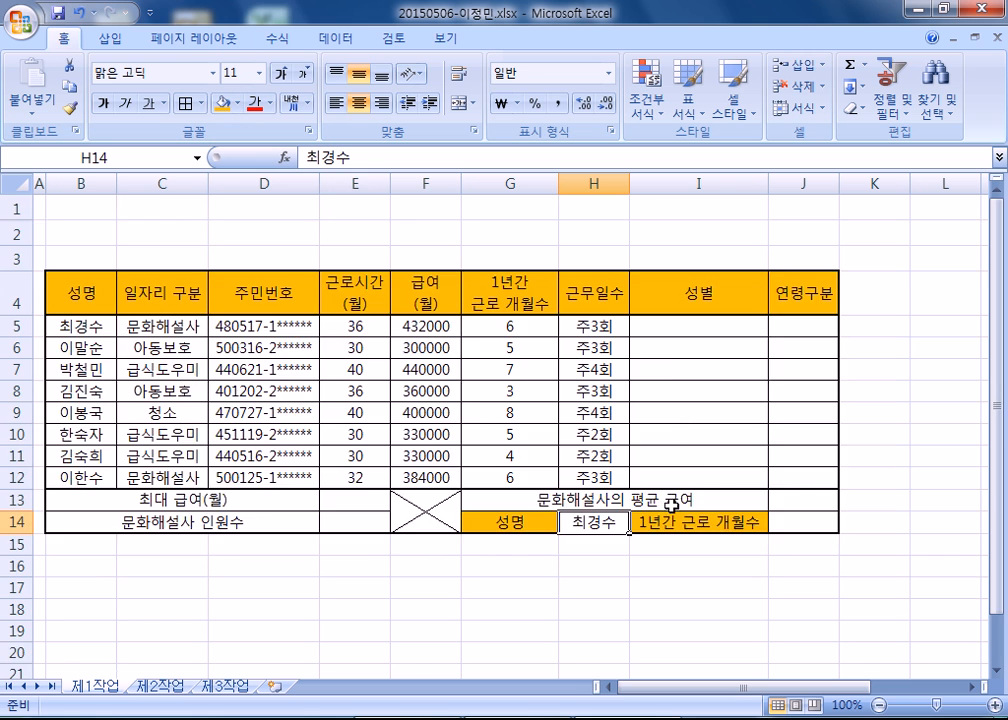
scroll(620, 440, "down", 4)
scroll(609, 397, "up", 2)
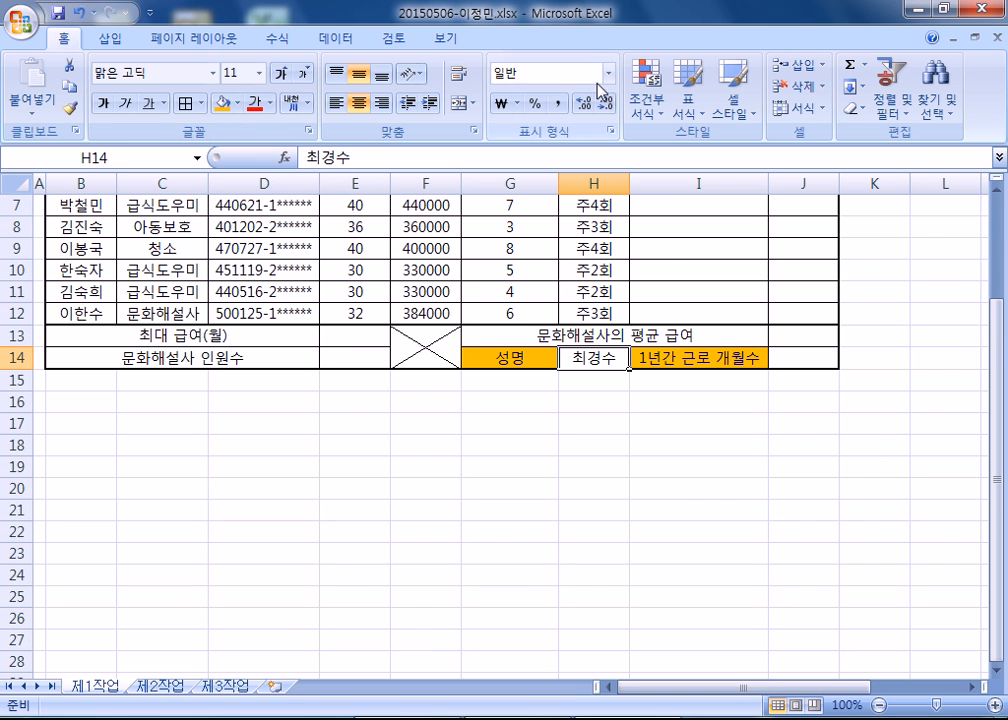
left_click(318, 37)
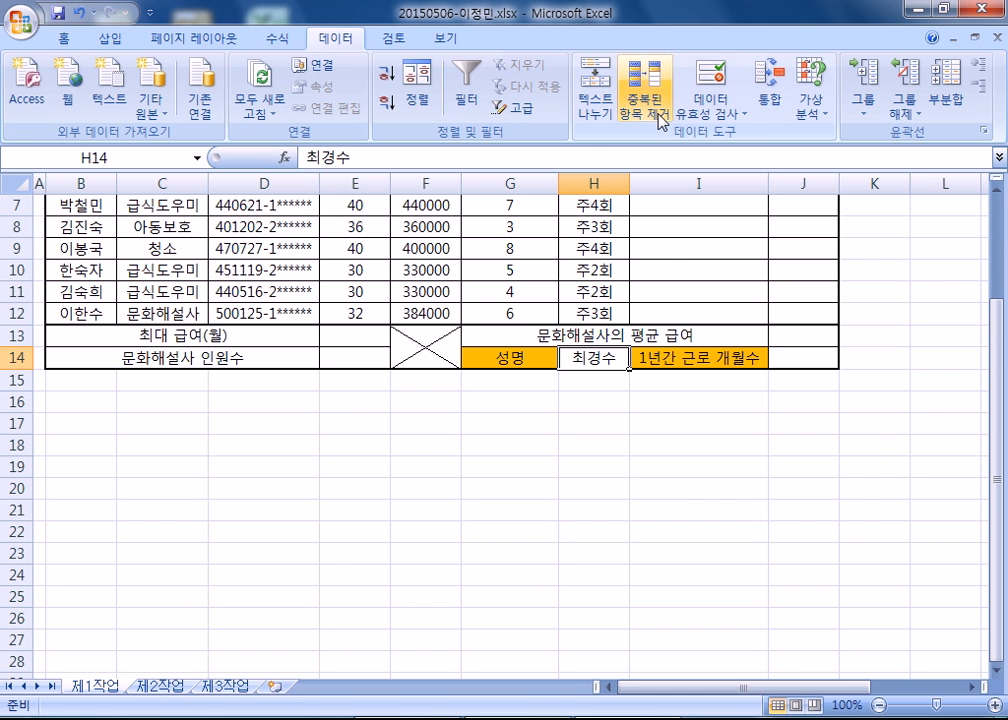
left_click(741, 127)
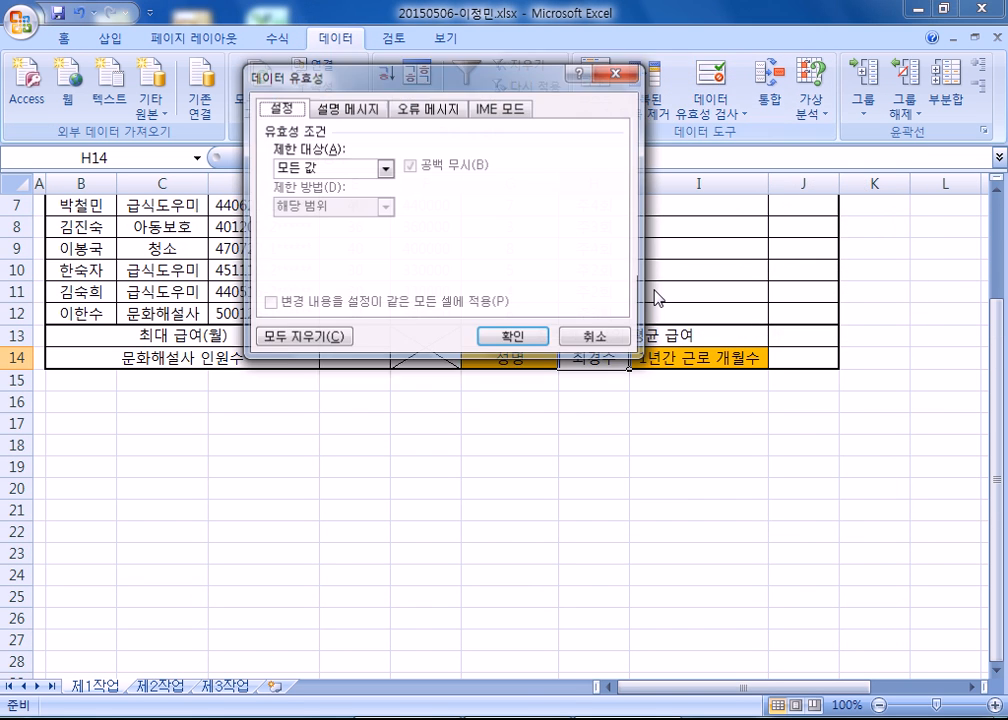
left_click_drag(415, 91, 648, 154)
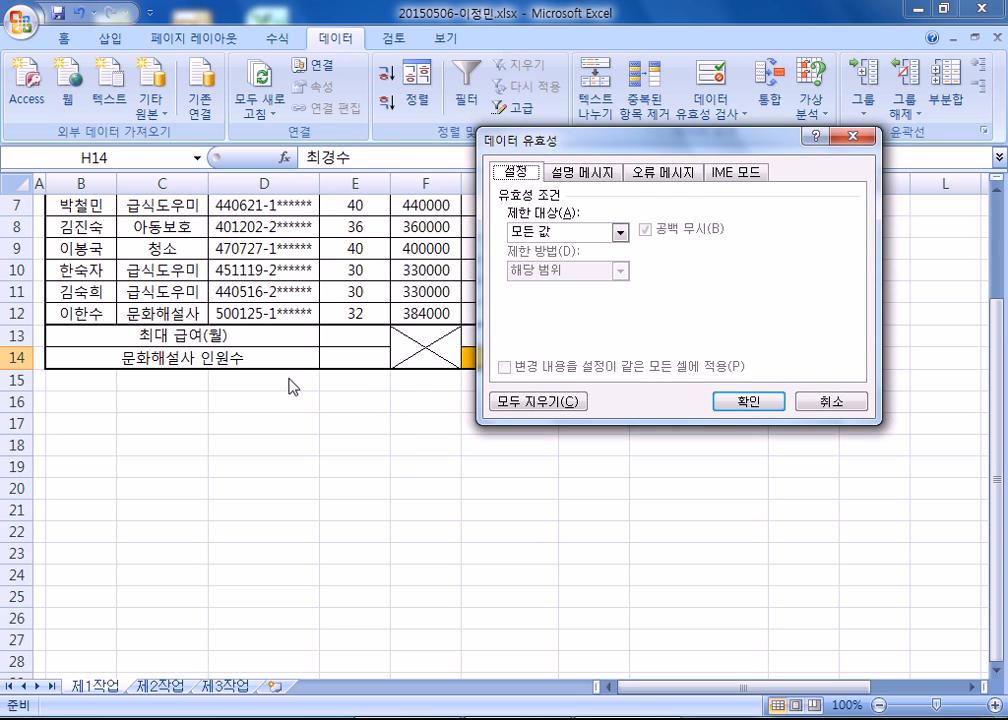
left_click(570, 232)
left_click(565, 290)
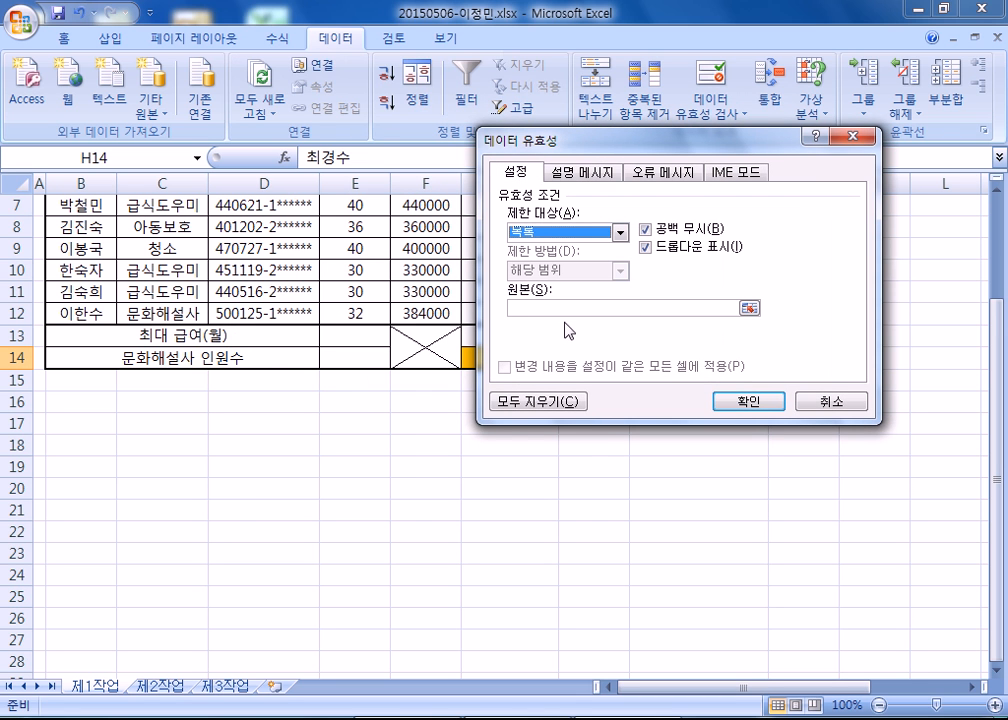
left_click(565, 308)
scroll(127, 294, "up", 2)
left_click_drag(77, 320, 72, 476)
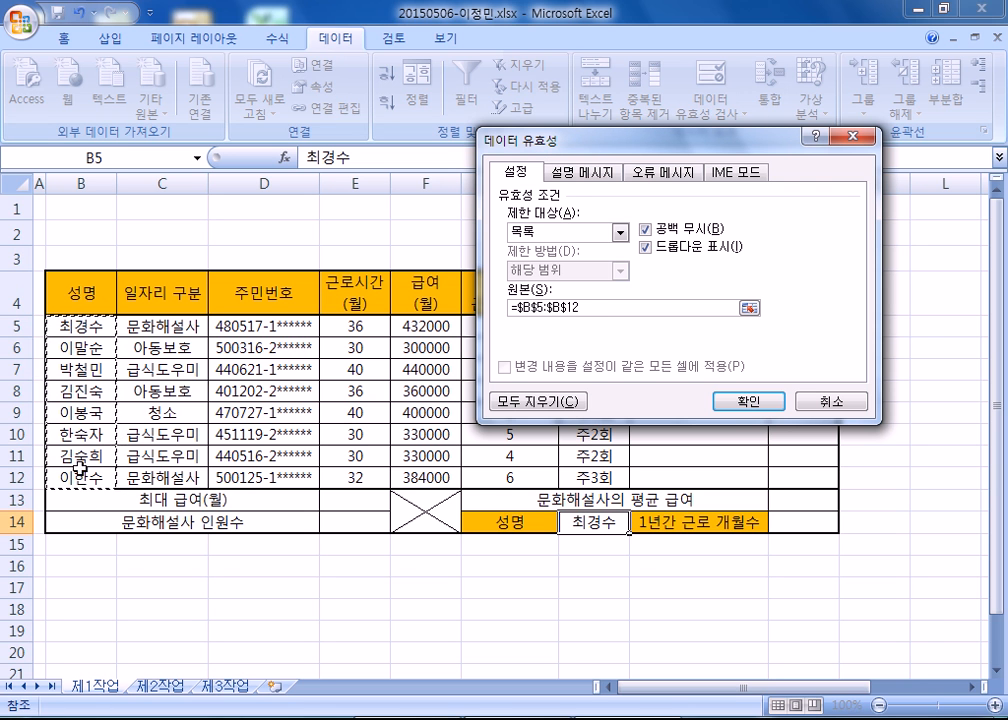
left_click(740, 402)
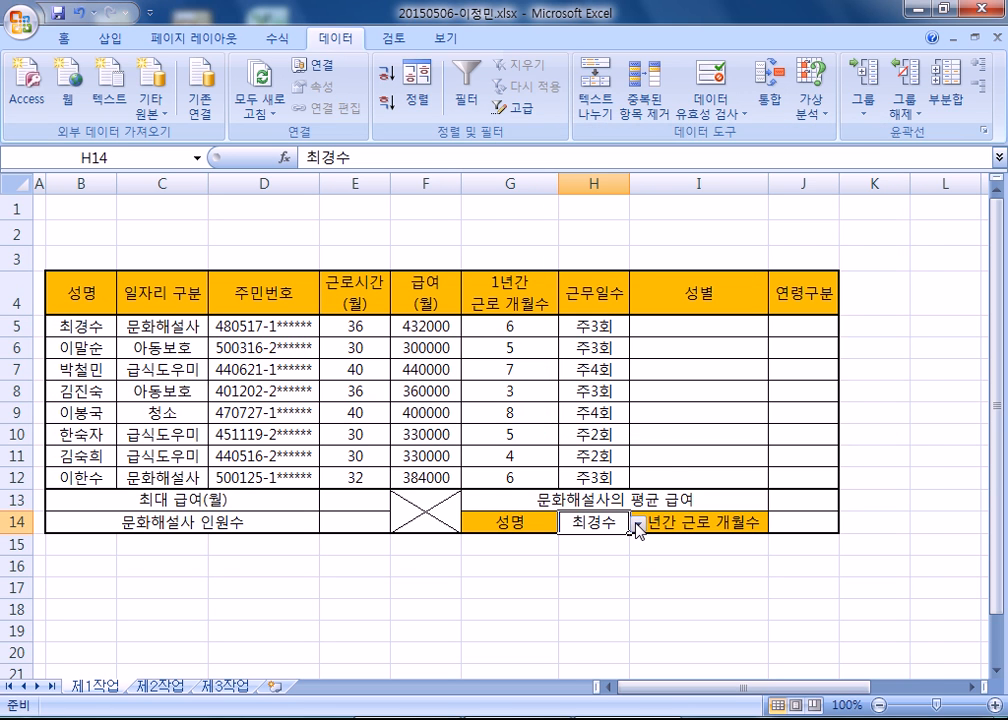
Test the dropdown in H14 by choosing the second name, and set it back to the first name.
left_click(636, 524)
left_click(637, 523)
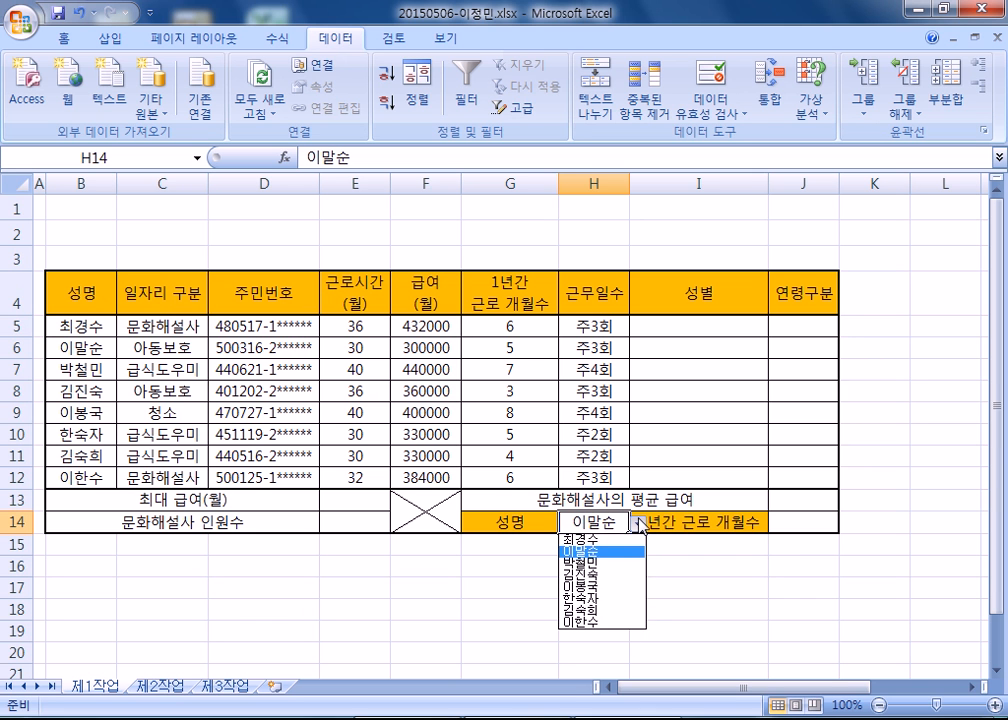
left_click(605, 540)
scroll(370, 405, "down", 3)
scroll(370, 405, "up", 3)
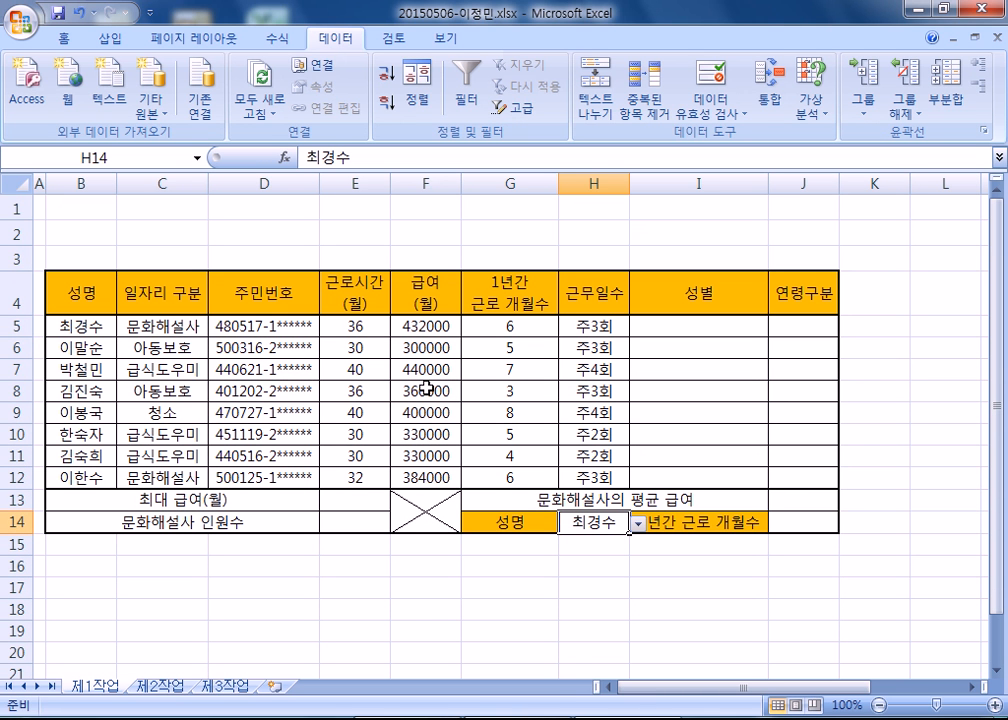
Apply the custom number format G/표준시간 to the working-hours cells E5:E12.
left_click_drag(353, 326, 360, 478)
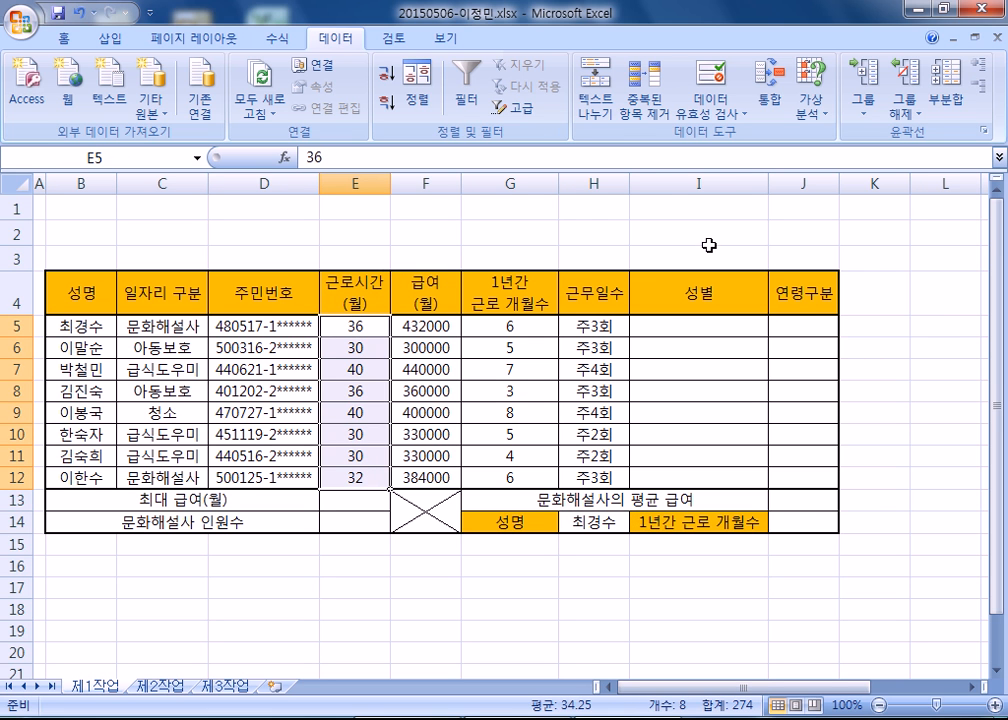
key("ctrl+1")
left_click(446, 104)
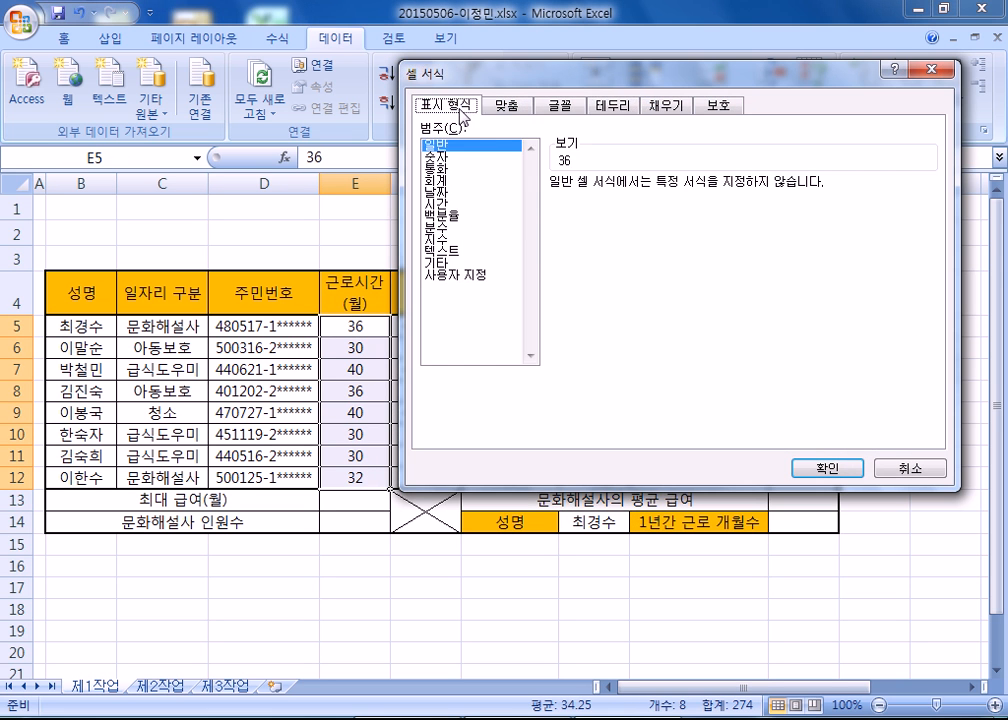
left_click(457, 274)
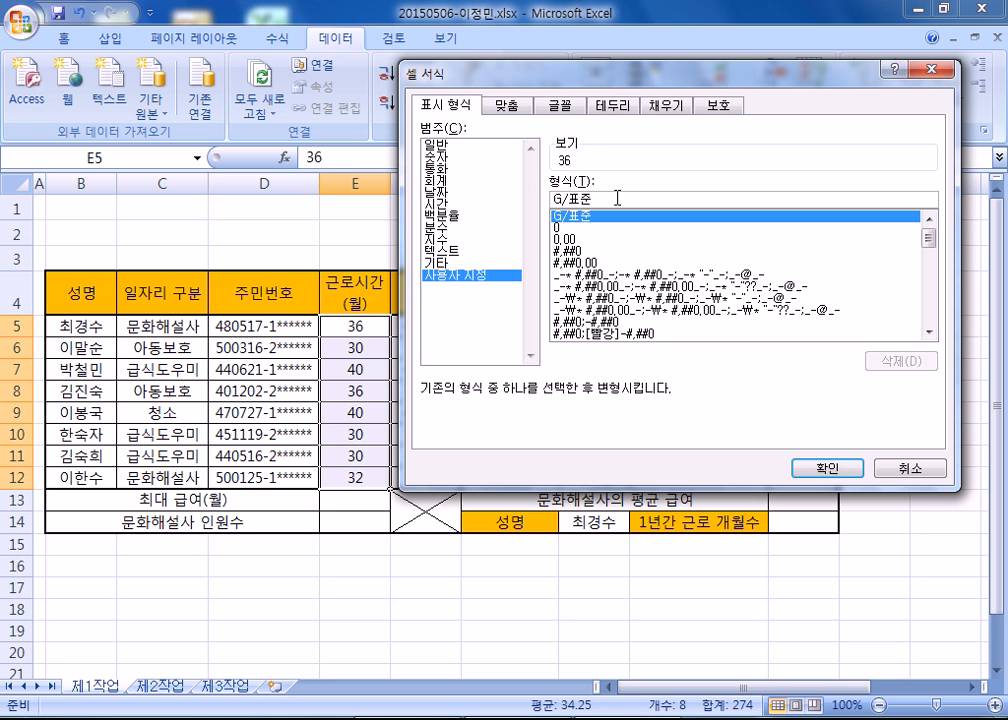
left_click(626, 204)
type("시간")
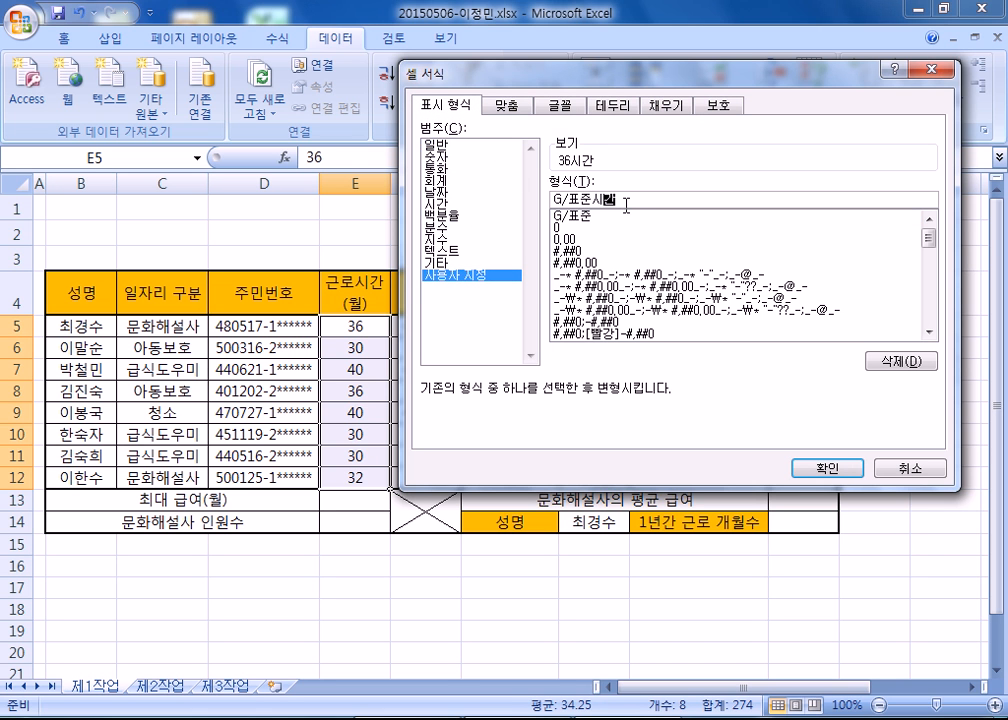
key("Return")
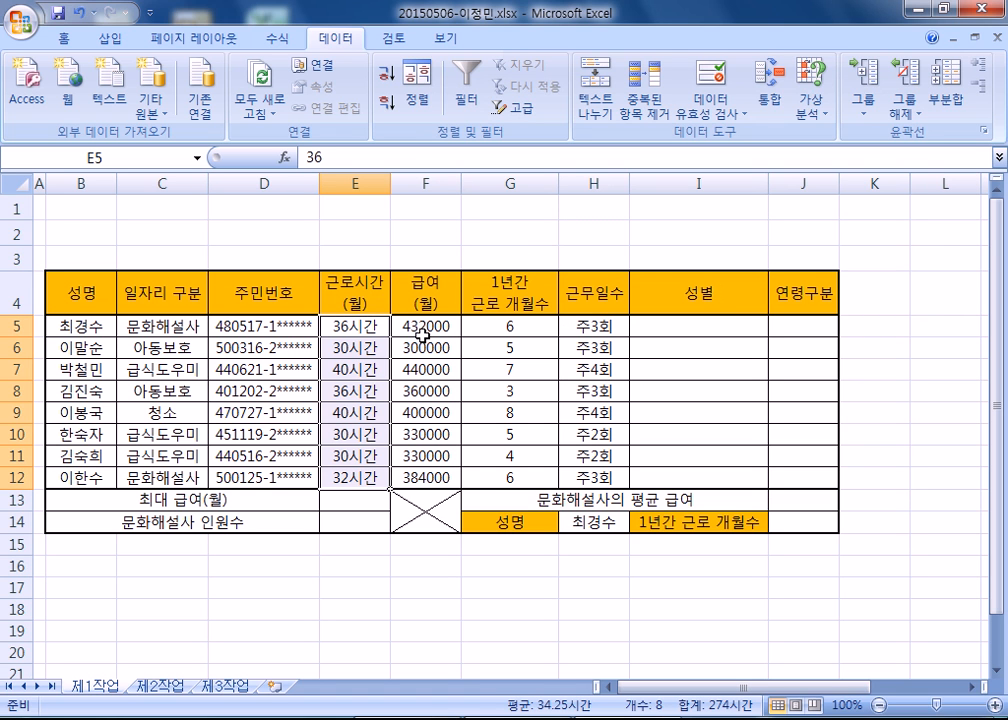
Define the name 급여 for the monthly pay cells F5:F12.
left_click_drag(432, 328, 430, 481)
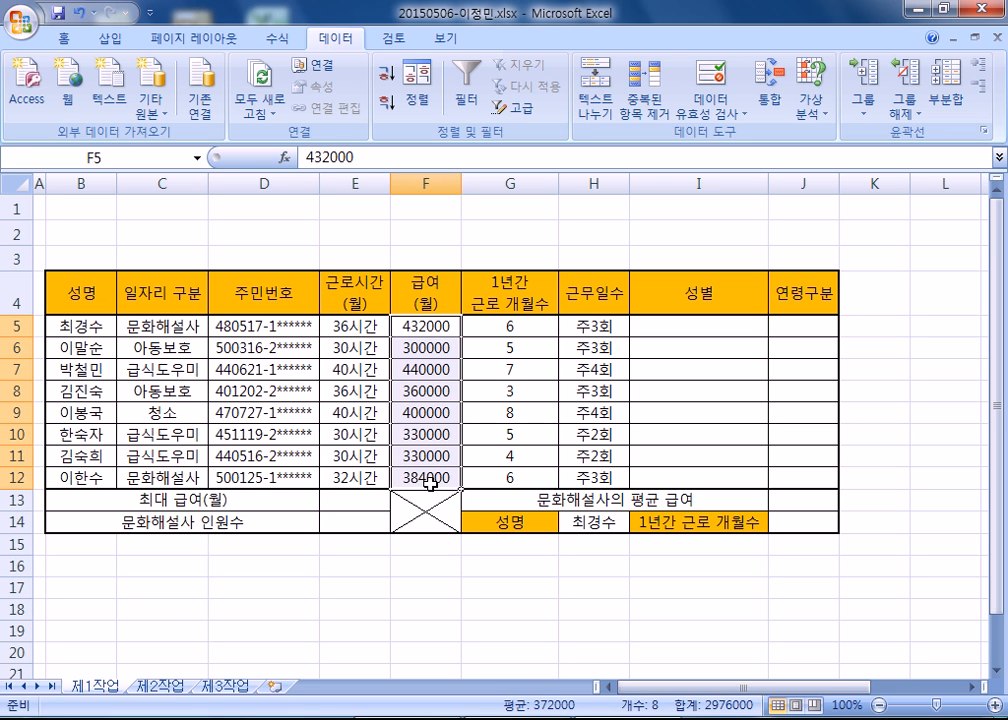
left_click(147, 157)
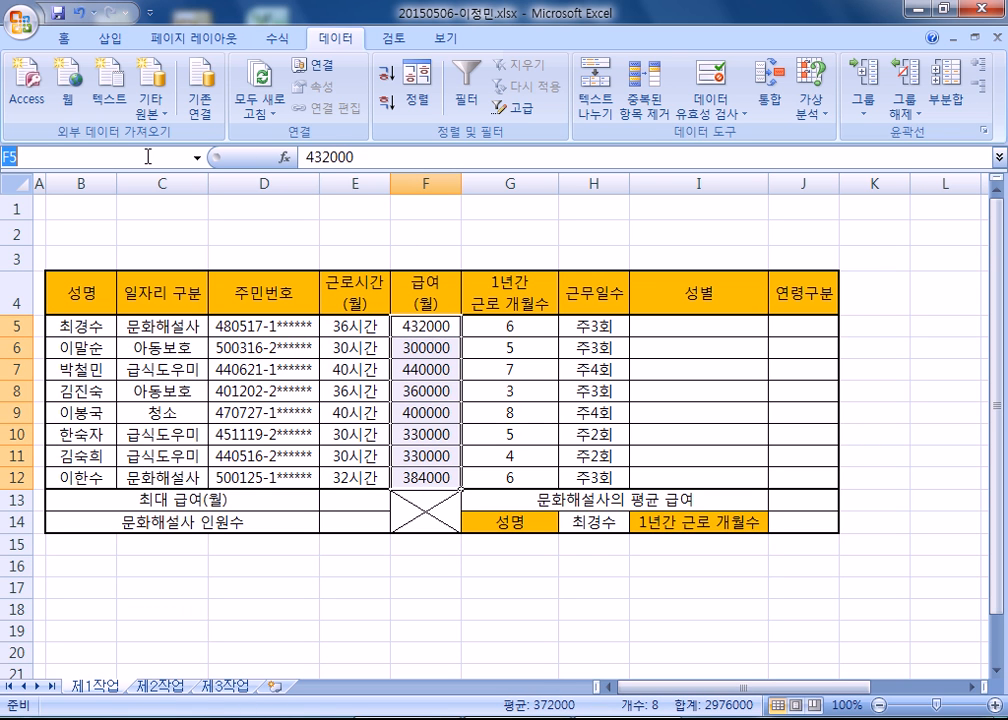
type("급여")
key("Return")
Apply the comma style to the pay cells F5:F12 and widen column F slightly.
left_click(63, 38)
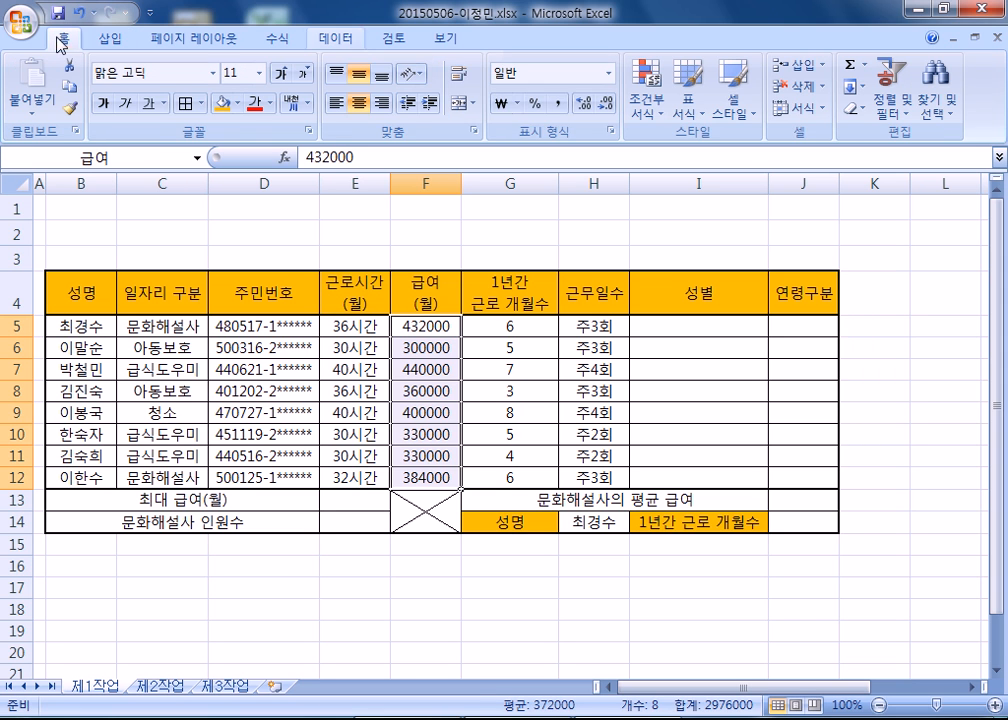
left_click(558, 104)
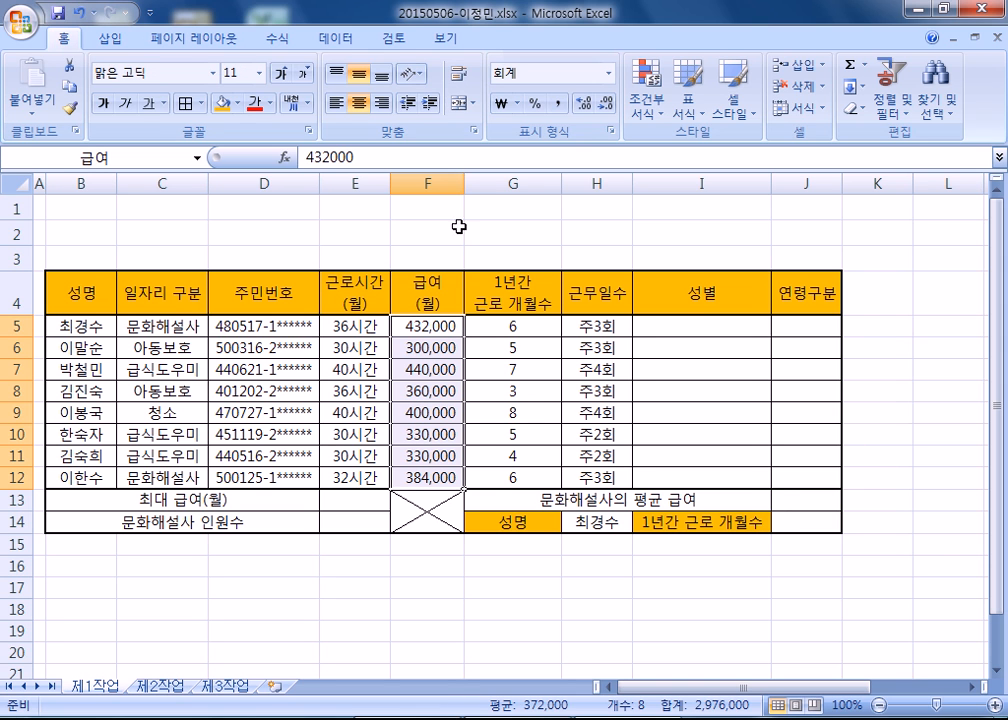
left_click_drag(463, 184, 473, 190)
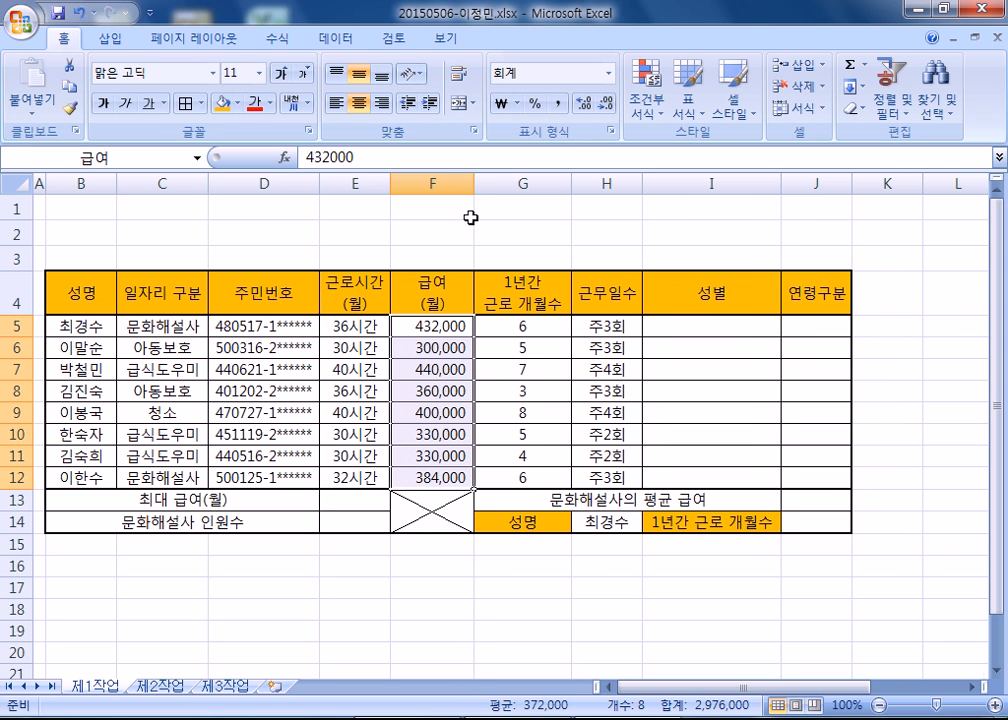
left_click(422, 568)
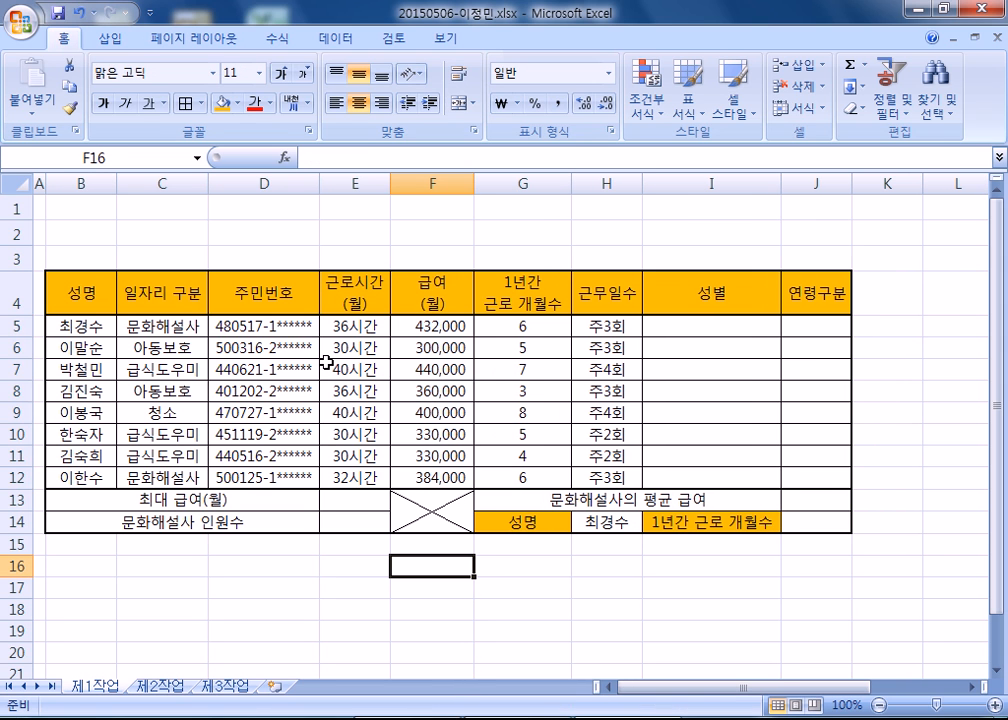
left_click_drag(333, 327, 337, 474)
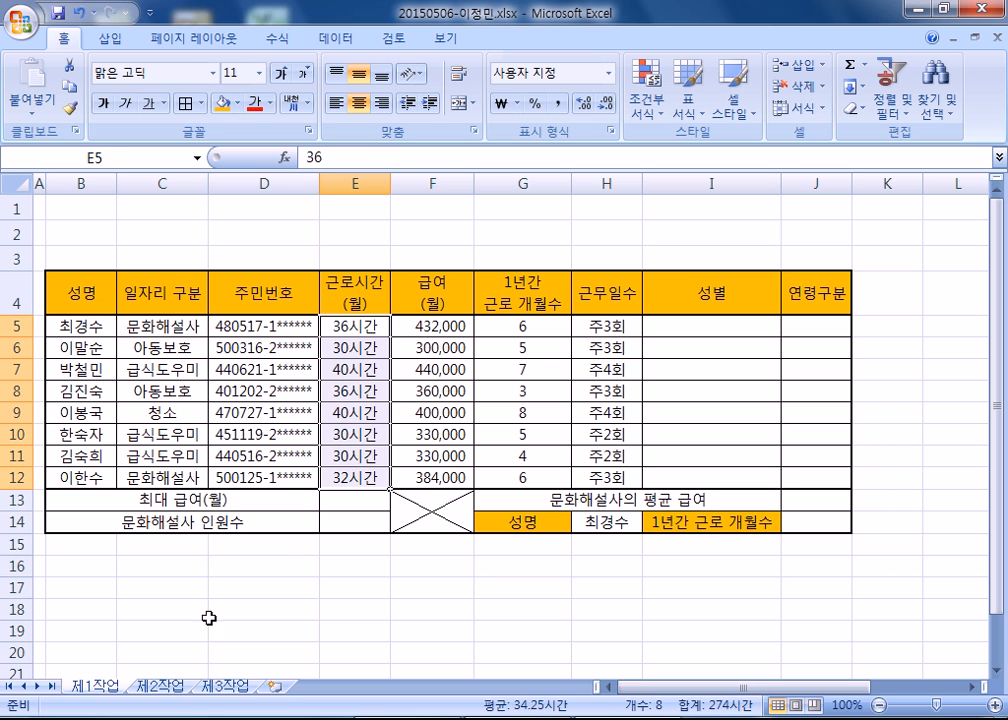
left_click(170, 630)
Reapply all borders and a thick box border to the whole table B4:J14.
left_click_drag(92, 288, 799, 502)
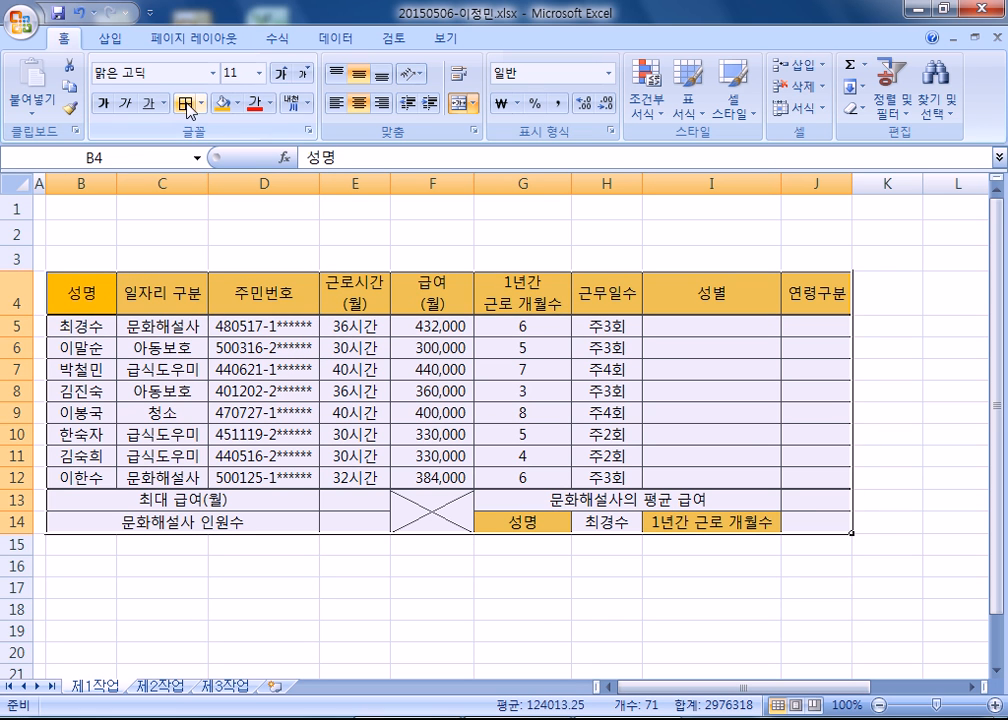
left_click(186, 103)
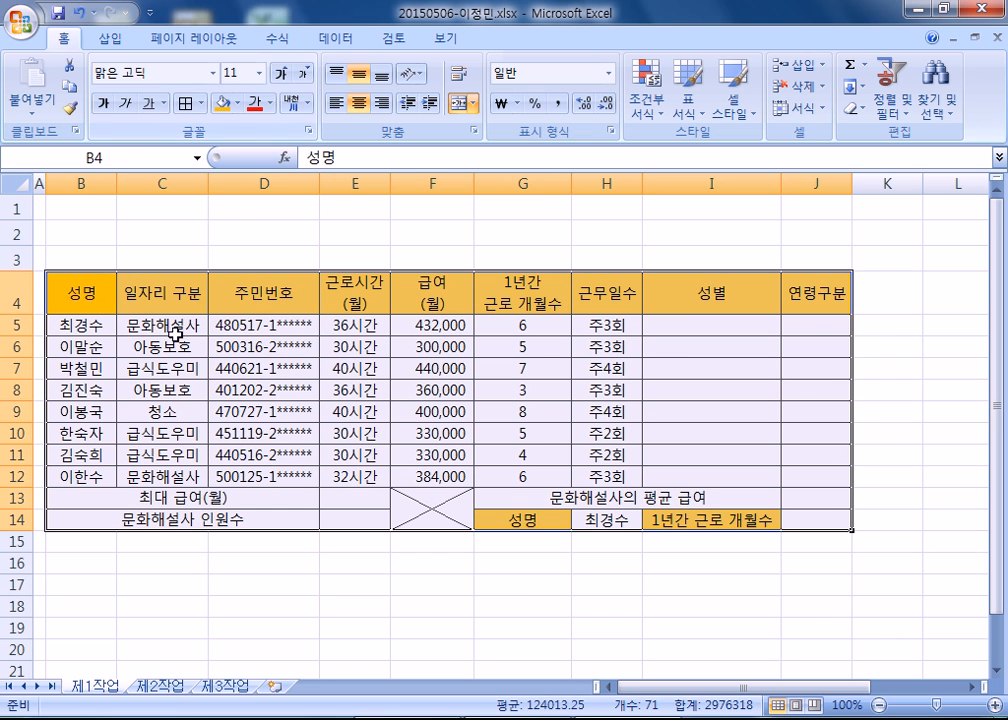
left_click(201, 103)
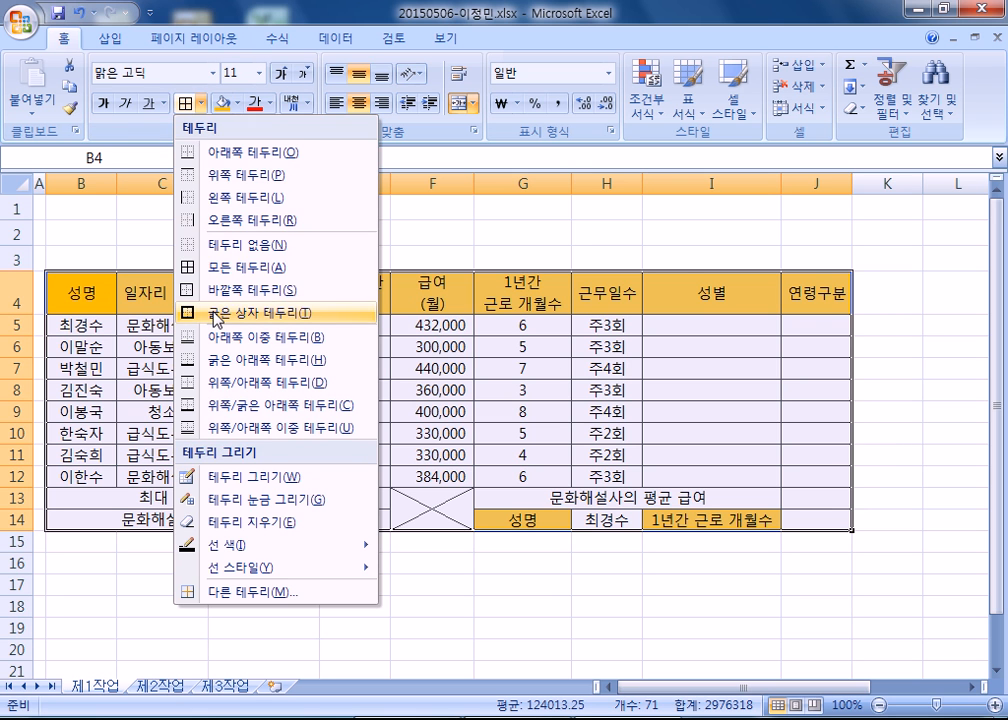
left_click(215, 315)
left_click(140, 600)
Apply a thick box border around the data rows B5:J12.
left_click_drag(75, 325, 787, 477)
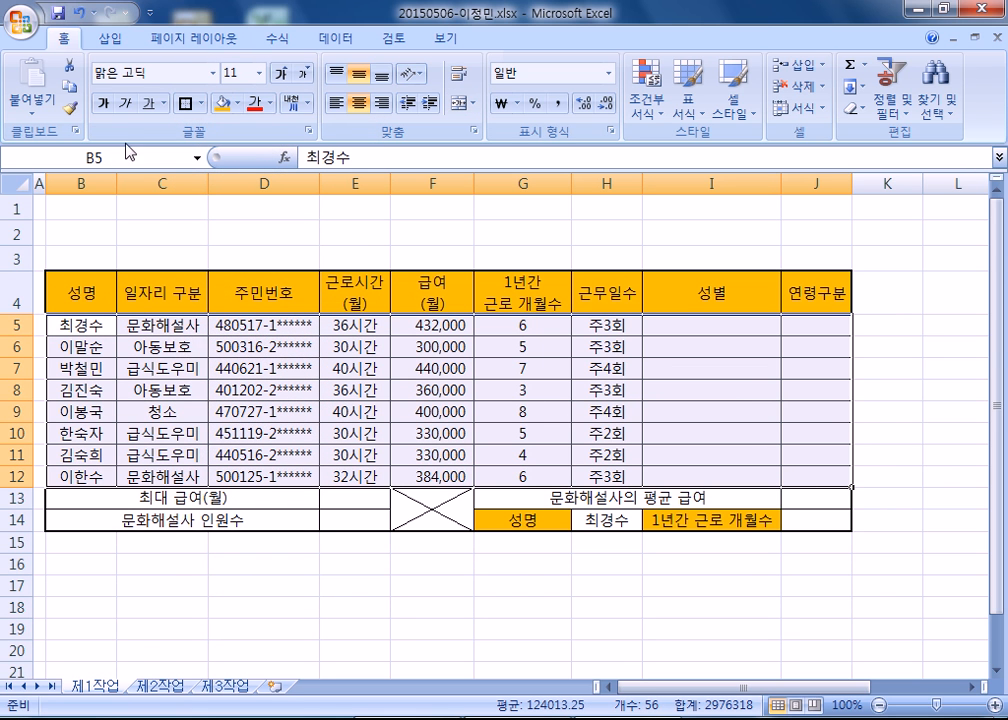
left_click(186, 105)
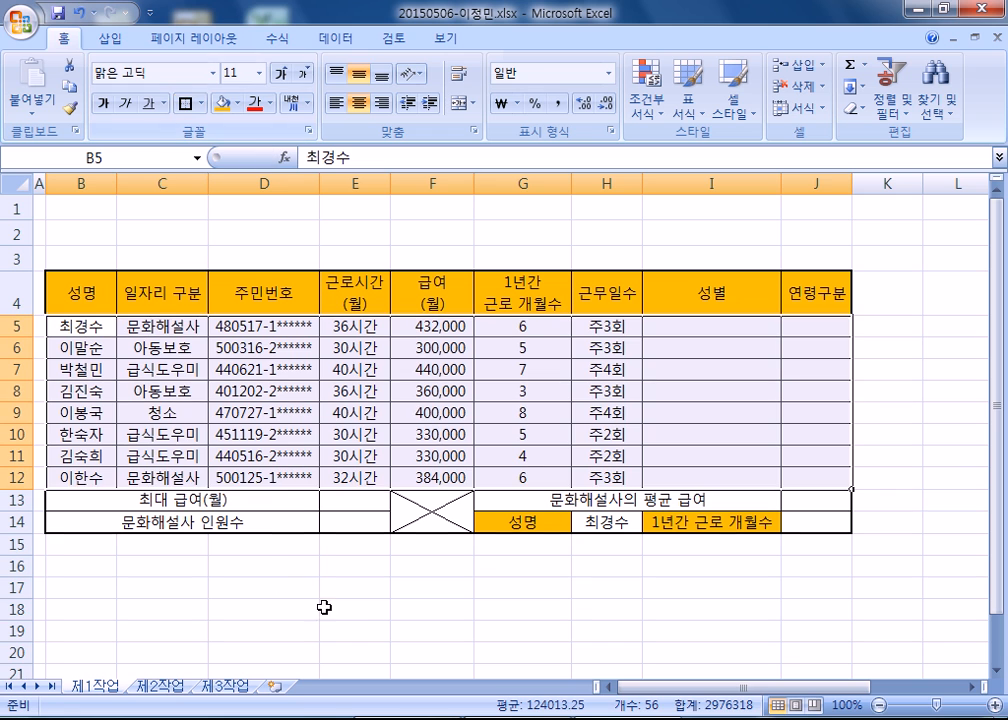
left_click(368, 616)
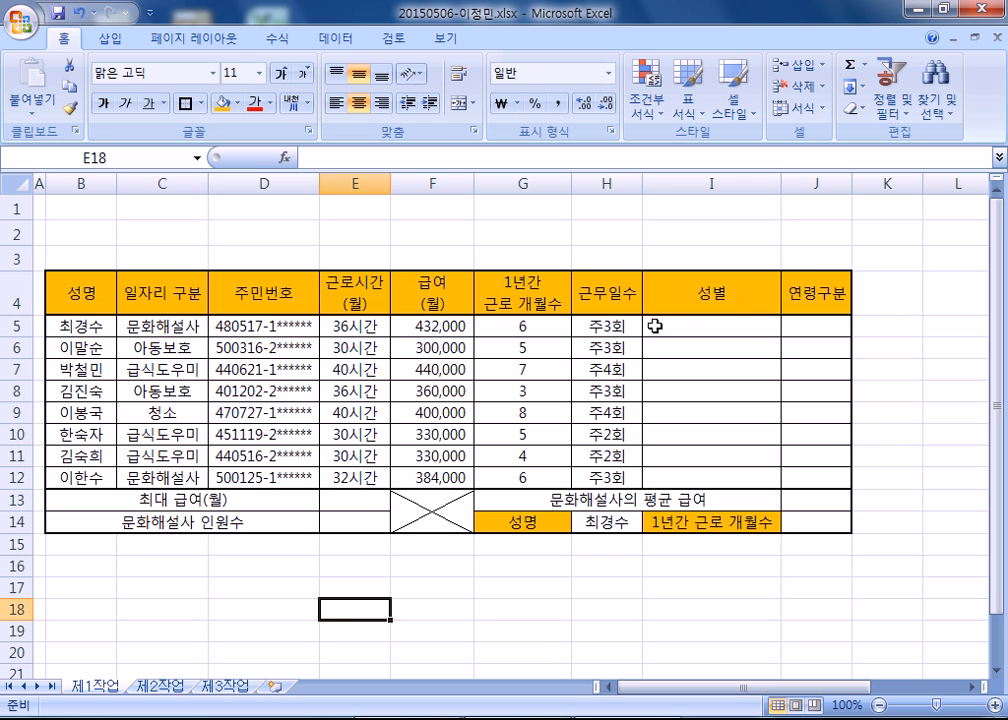
Collapse the ribbon and adjust column I's width to fit the 1년간 근로 개월수 label in I14.
double_click(73, 42)
left_click(672, 228)
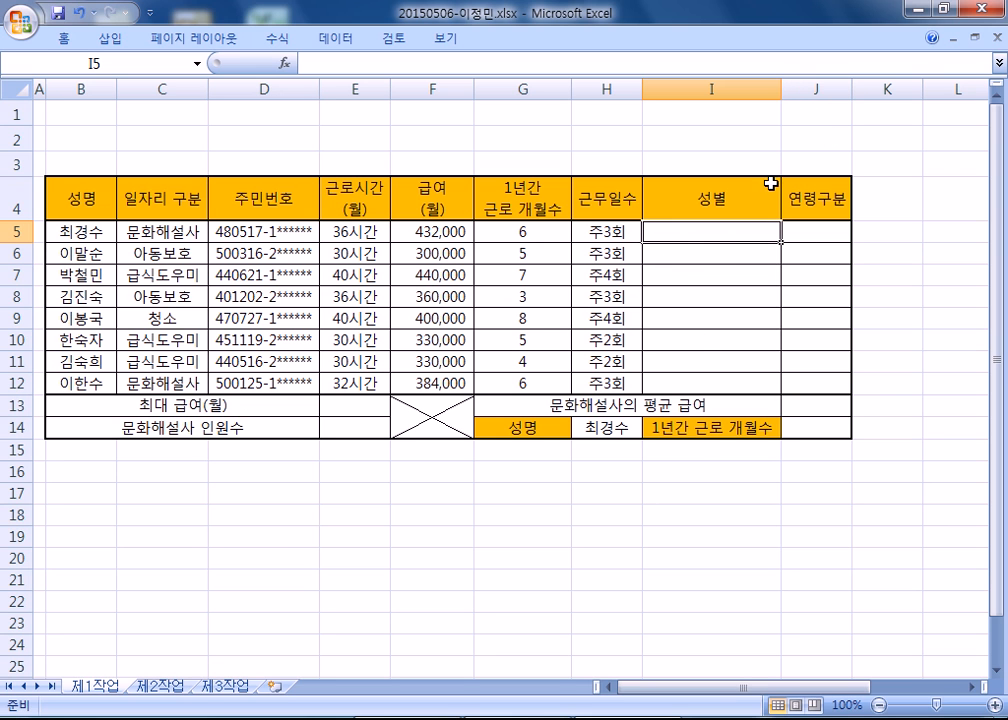
left_click_drag(785, 80, 775, 80)
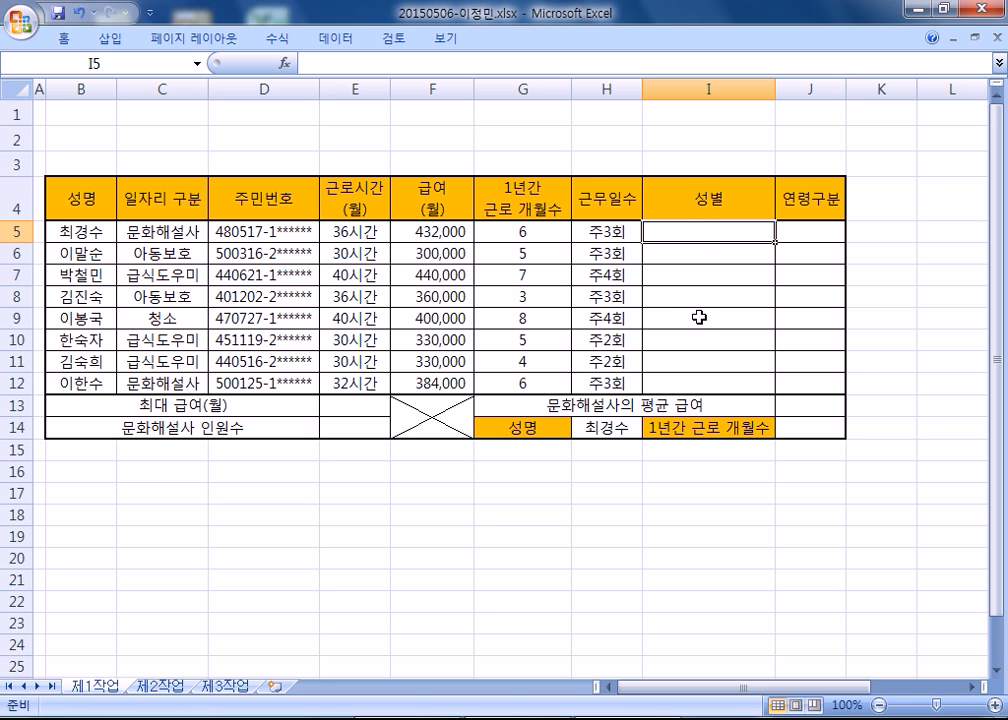
left_click_drag(769, 86, 723, 83)
left_click(675, 428)
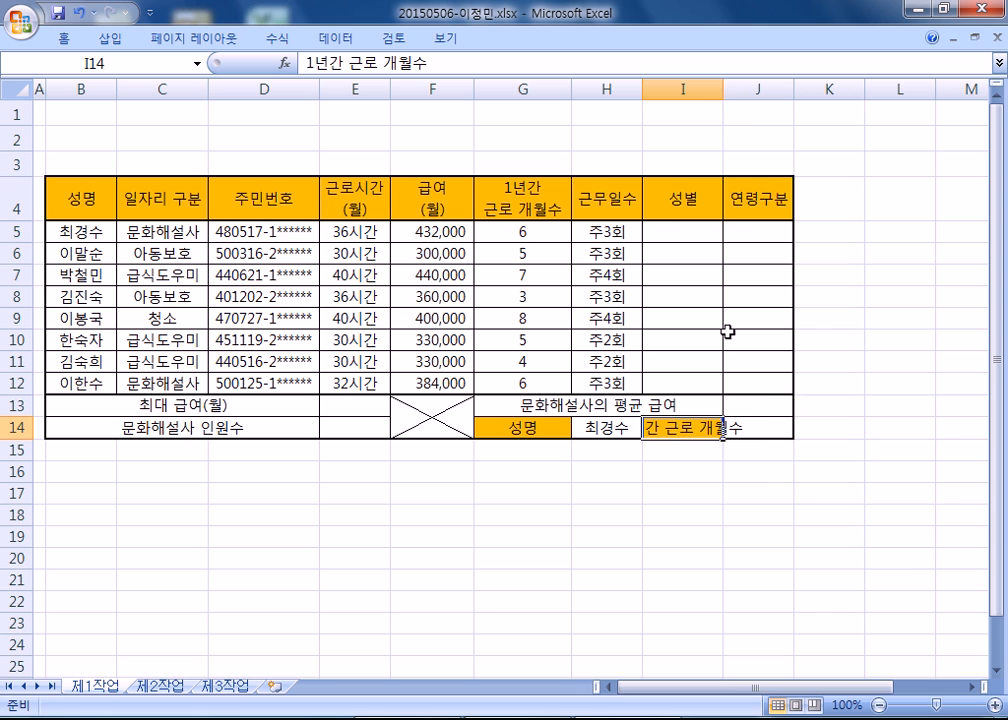
double_click(726, 90)
left_click_drag(778, 90, 775, 90)
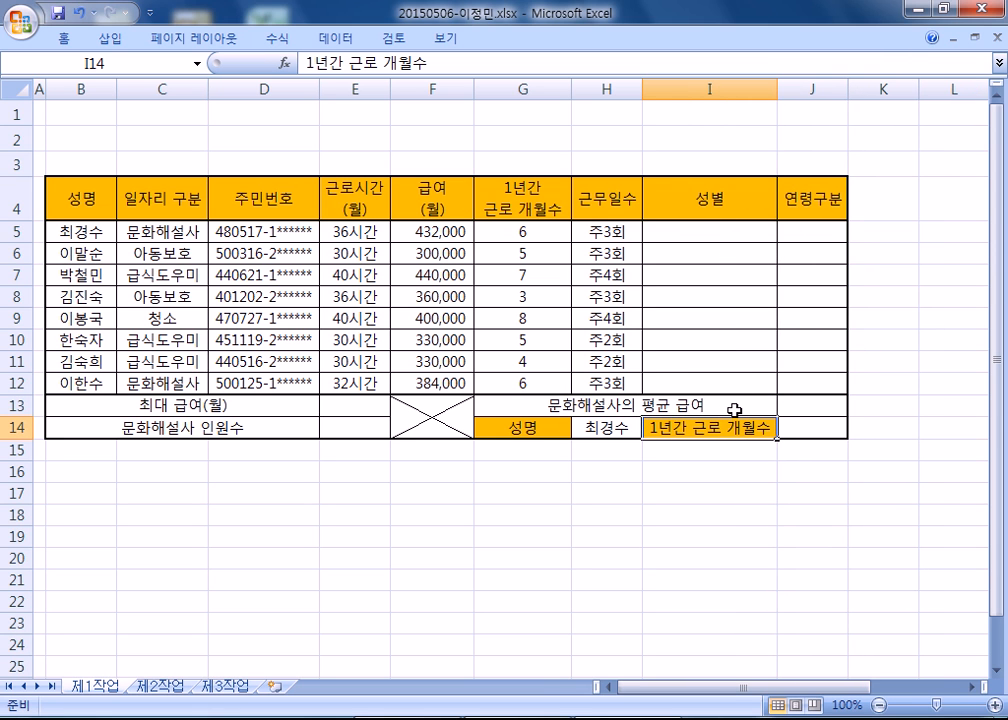
Open a blank Notepad window and place it over the sheet so the table's header row and row 5 stay readable.
key("super")
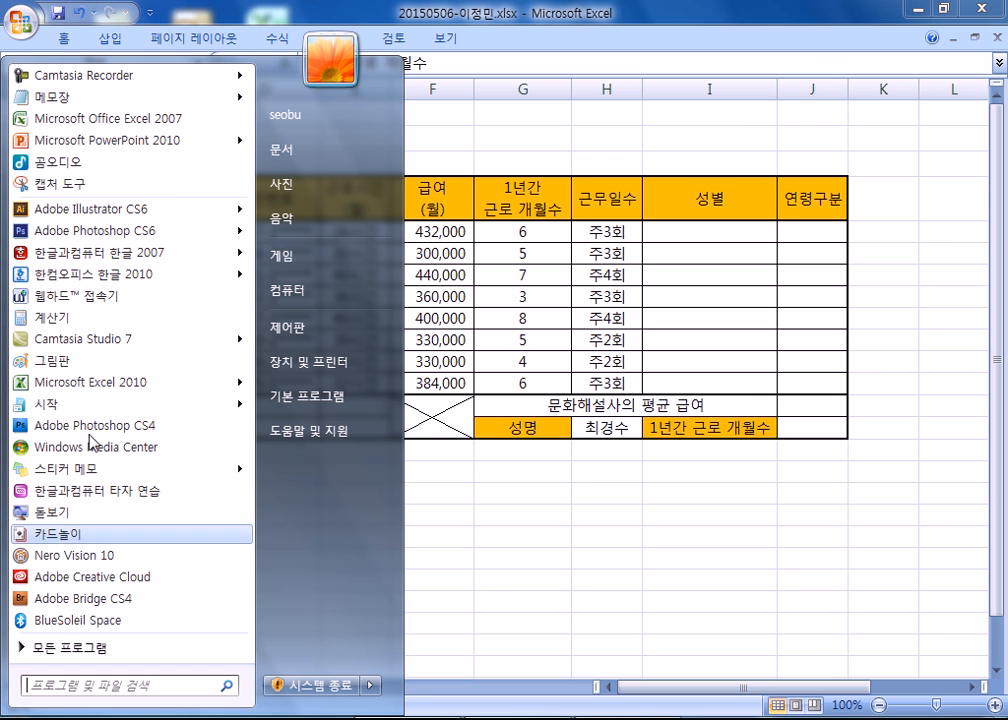
left_click(95, 103)
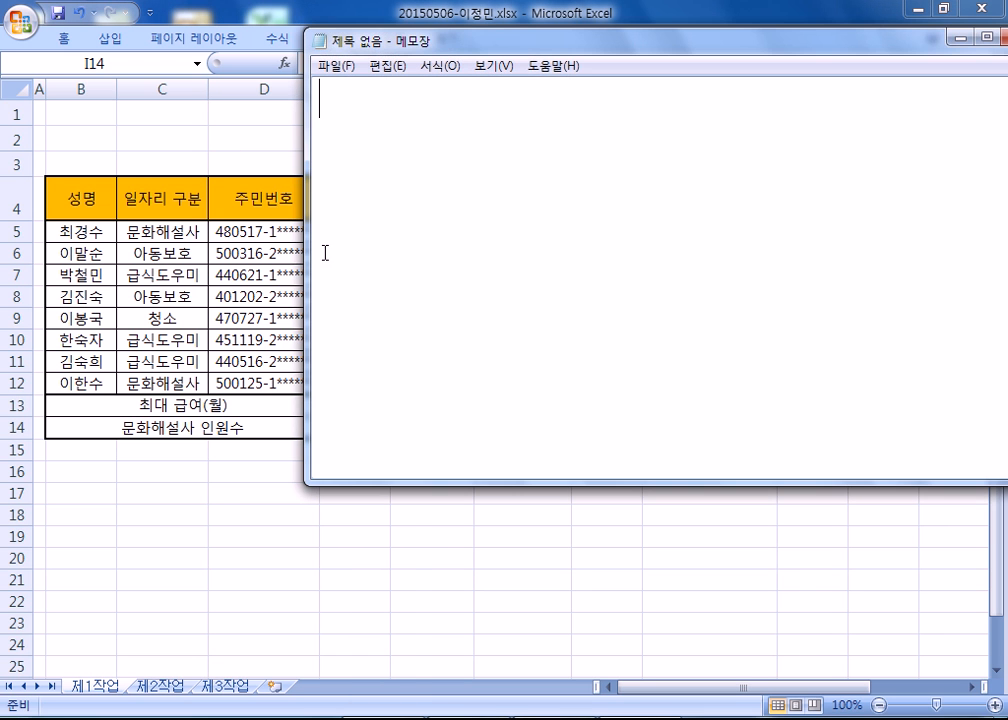
left_click(219, 508)
scroll(222, 504, "down", 1)
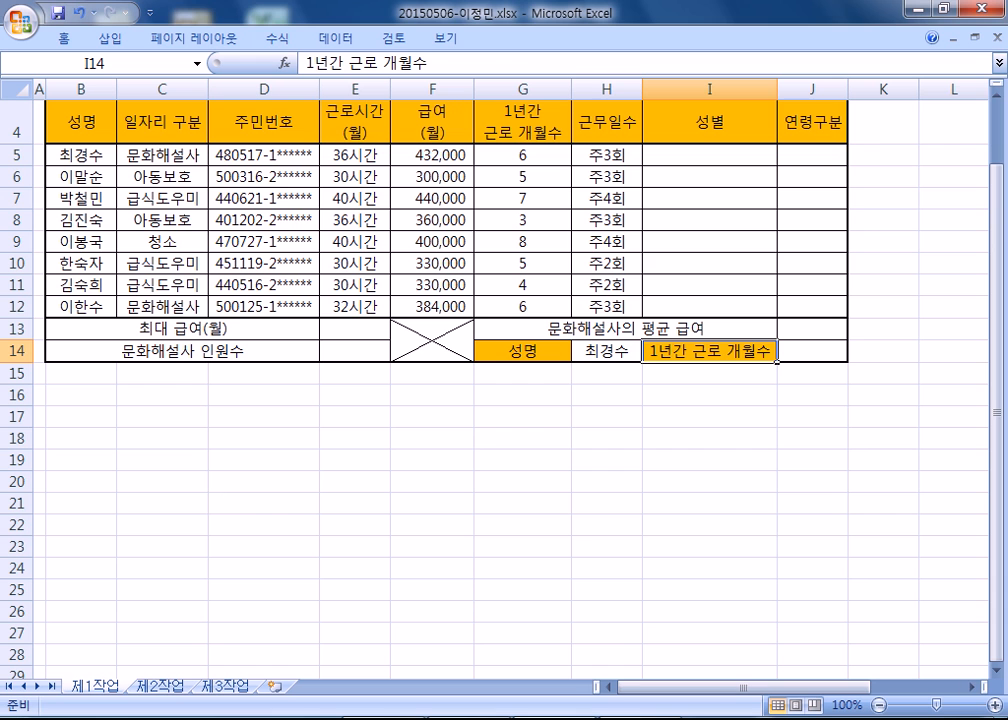
key("alt+Tab")
left_click_drag(514, 46, 287, 200)
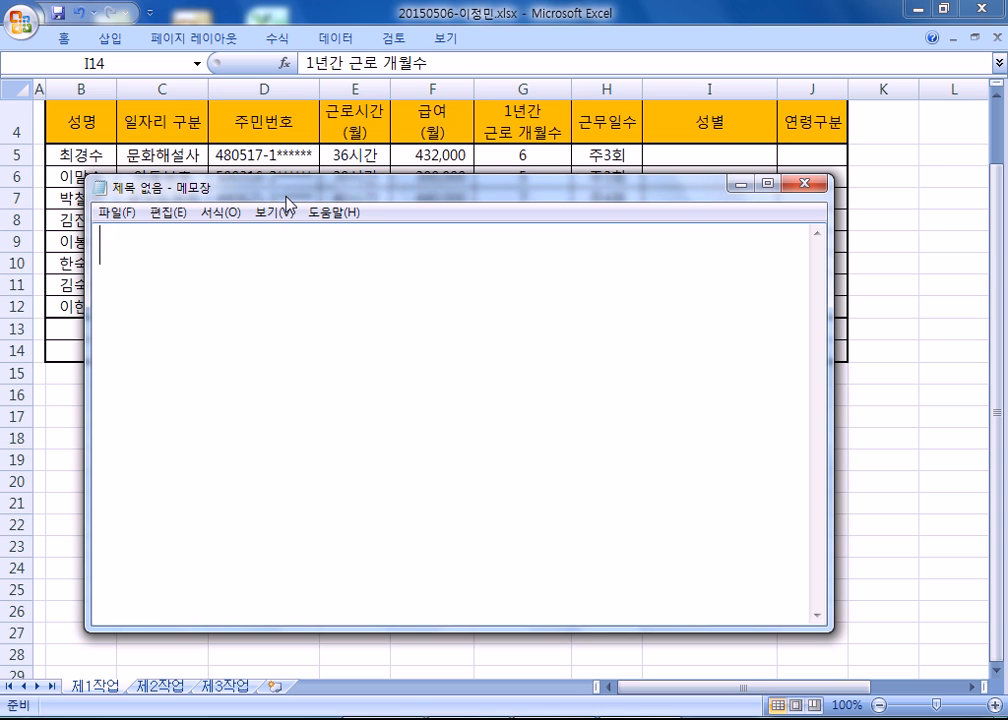
Start the Notepad note with the text 주민번호의 8번째 글자.
type("wnal")
key("BackSpace")
key("BackSpace")
key("BackSpace")
key("BackSpace")
type("주민번호의")
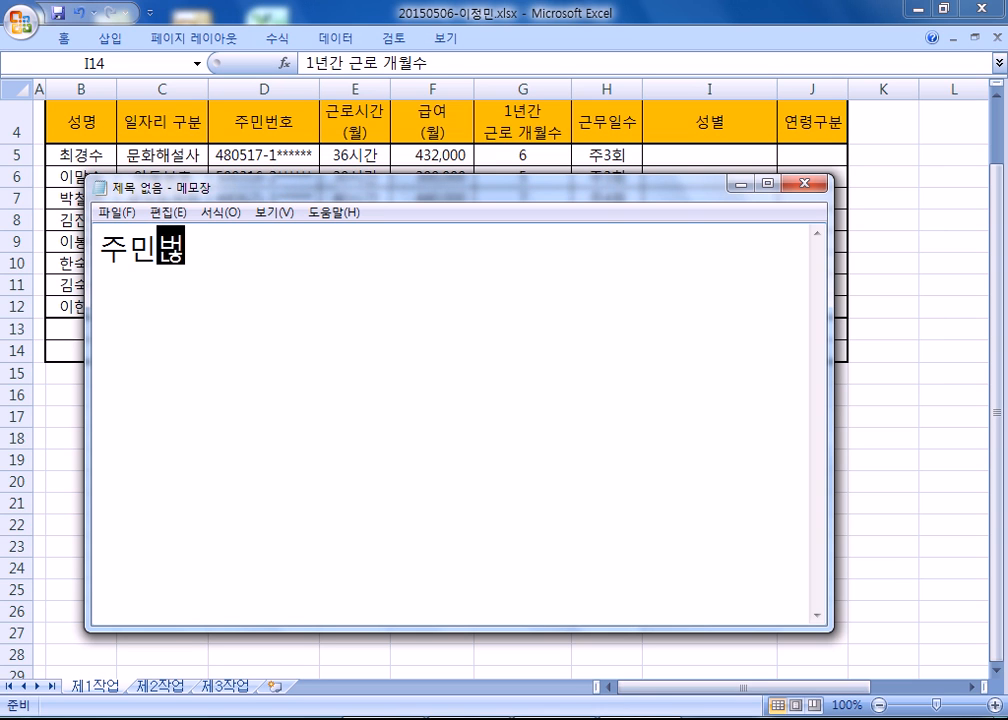
type(" 8전째")
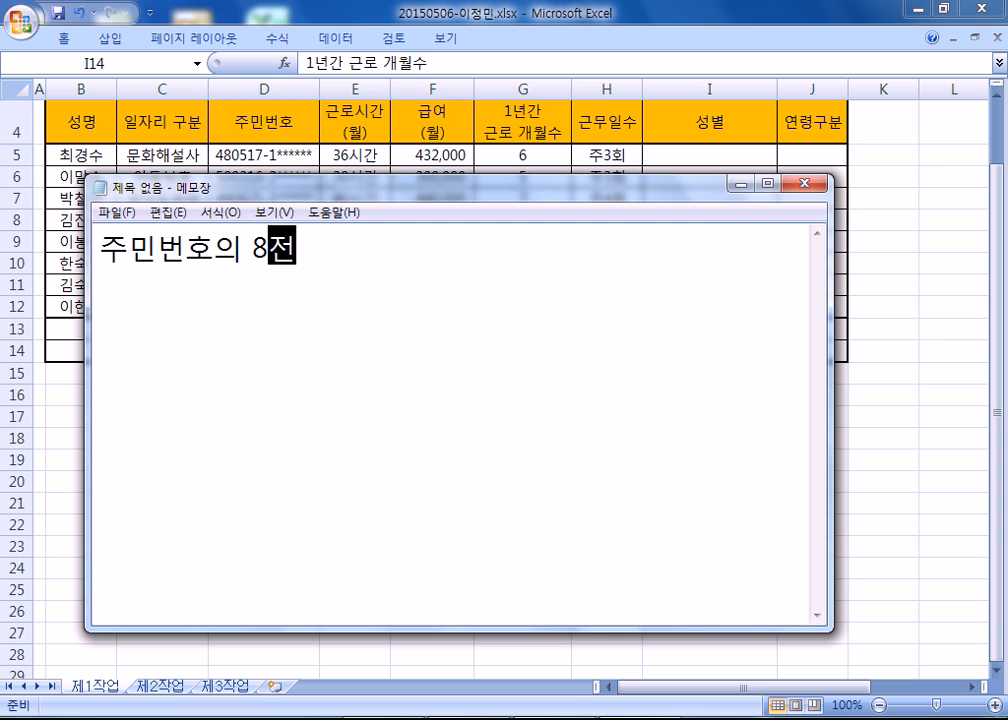
key("BackSpace")
key("BackSpace")
type("번째 글")
type("자 ")
type("1")
type(": ska")
Complete the note's first line with the gender codes 1 : "남자", 2 : "여자".
key("BackSpace")
key("BackSpace")
key("BackSpace")
key("Hangul")
type("ㄴ남자")
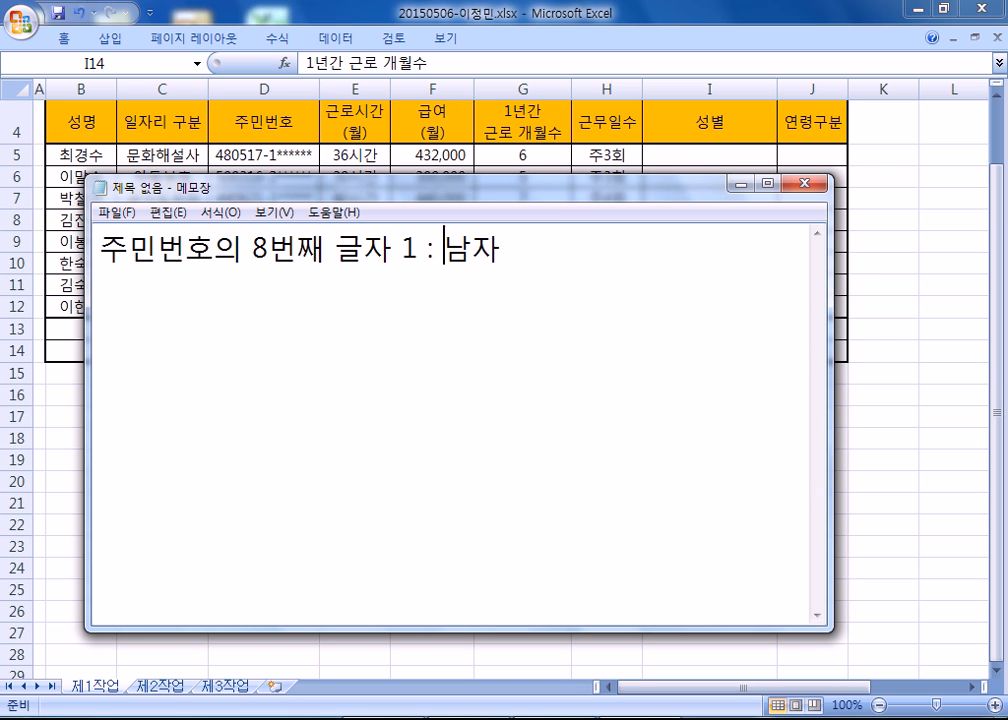
type("\"")
key("Right")
key("Right")
type("\", 2 : \"여자\"")
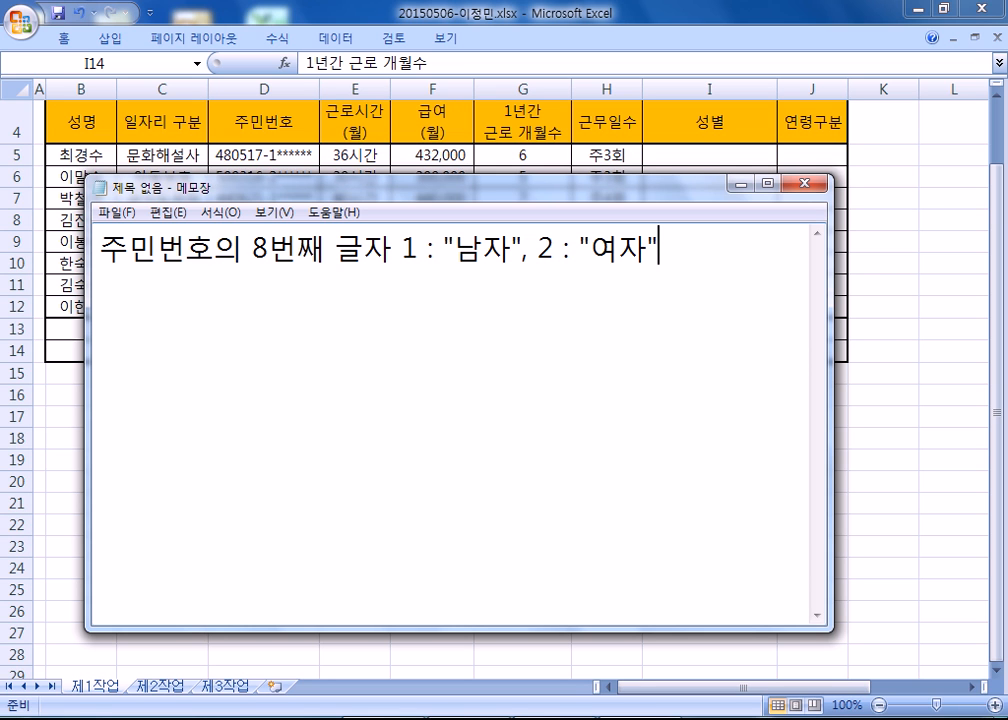
Write the formula =CHOOSE(성별코드, "남자", "여자") on the note's second line.
type("=CHOOSE(")
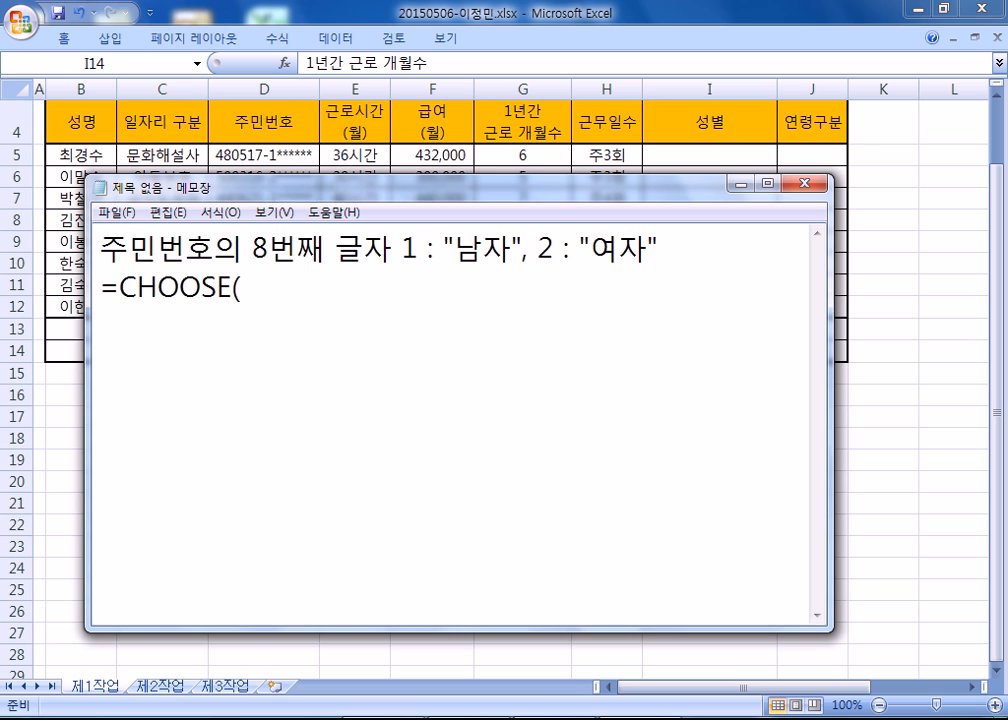
type("성별코드")
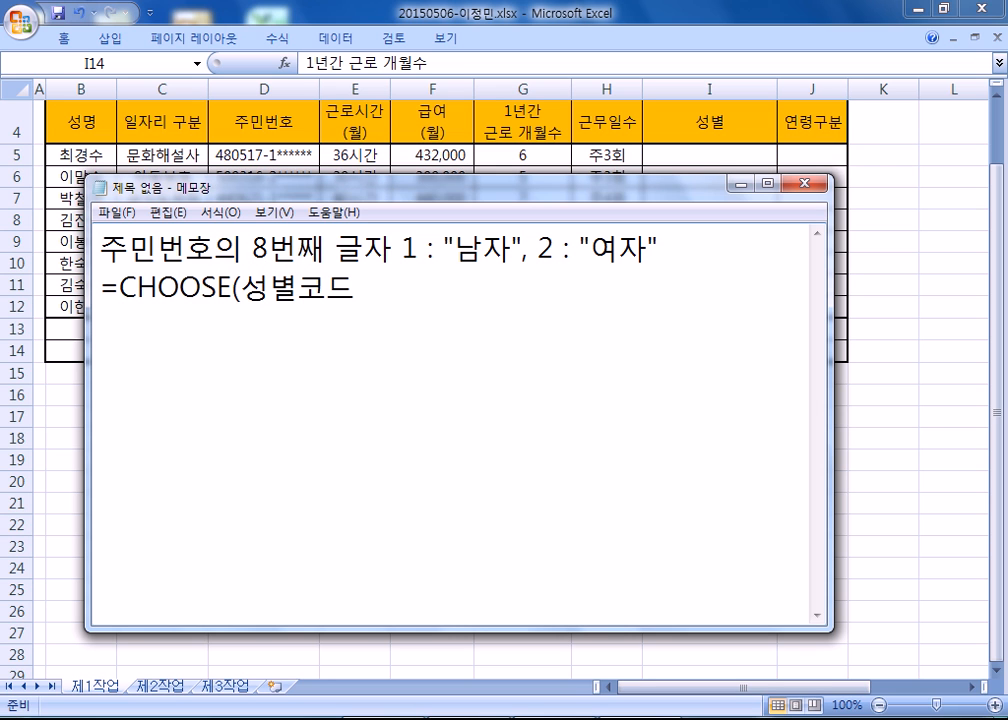
type(", \"ㄴ남자")
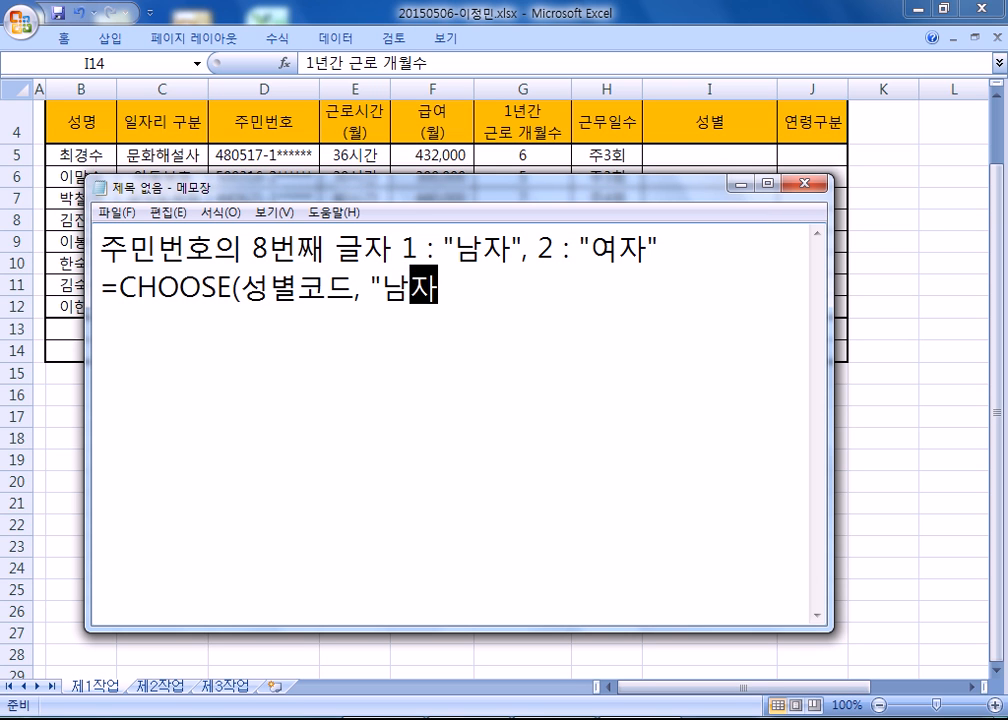
type("\", \"여자\"")
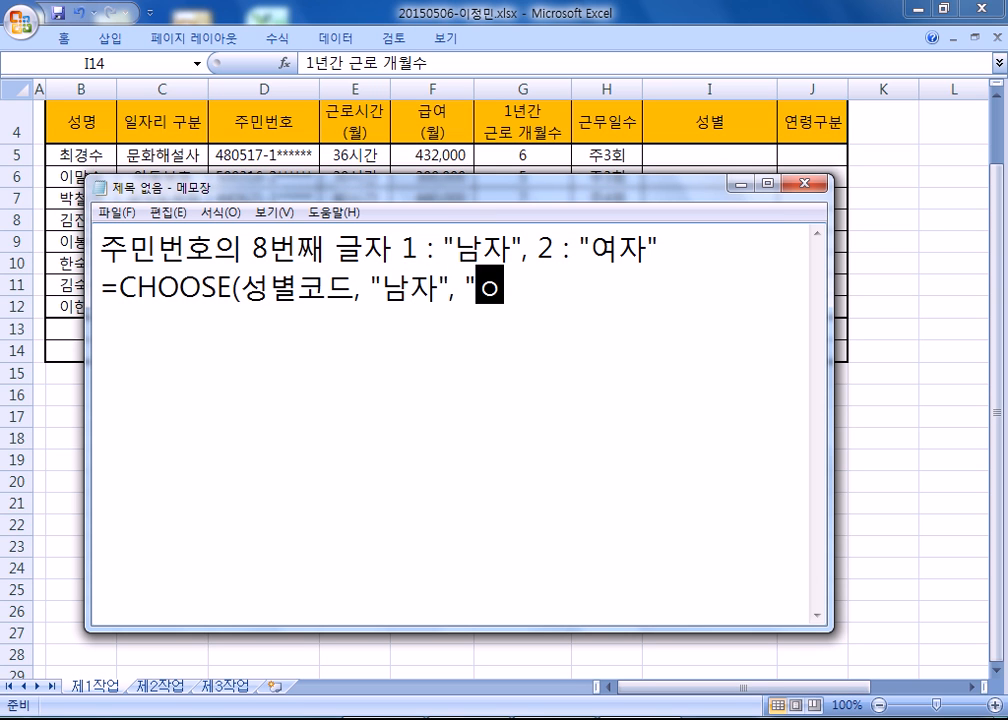
type(")")
Below a blank line, add the general syntax =CHOOSE(값, 1일 때, 2일 때, 3일 때,....).
key("Return")
key("Return")
type("=CHO")
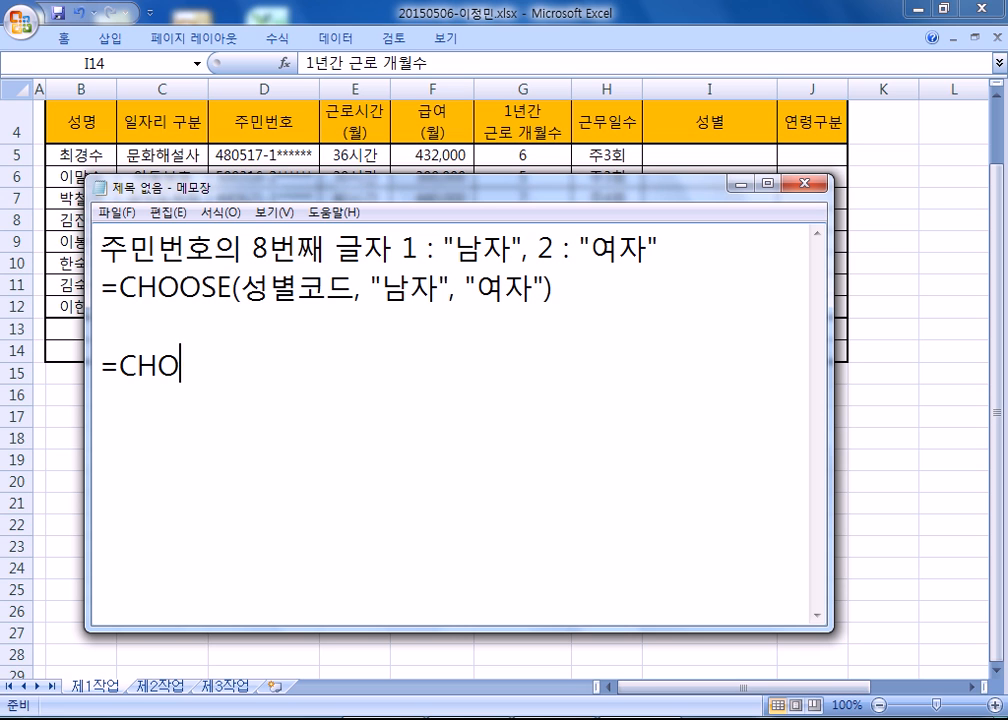
type("OSE(값, 1일 ")
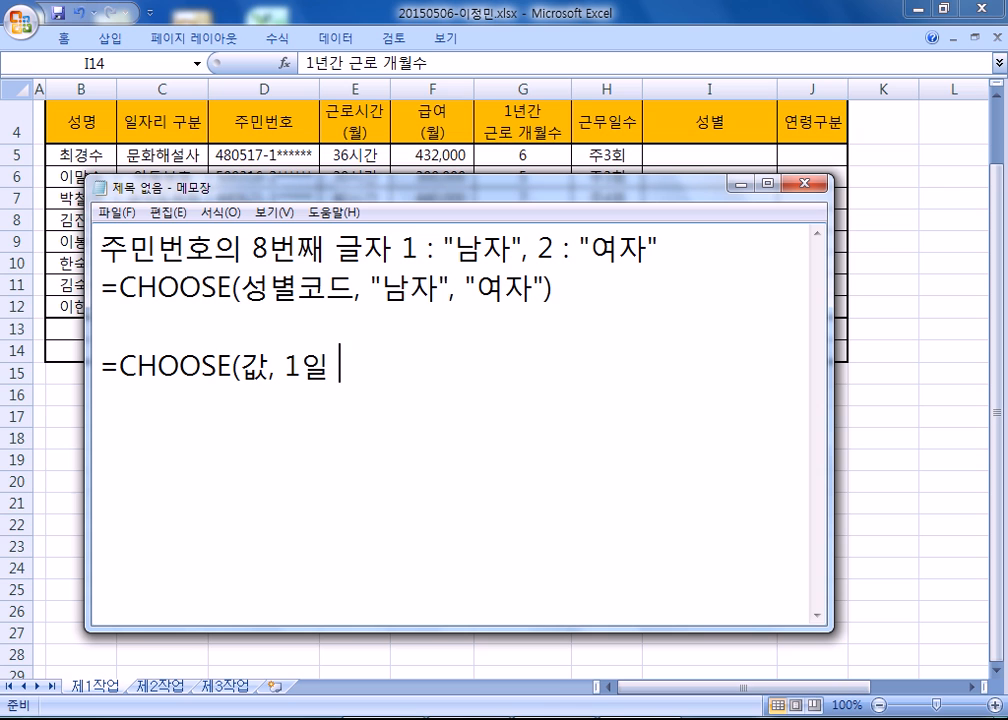
type("때, 2일 때")
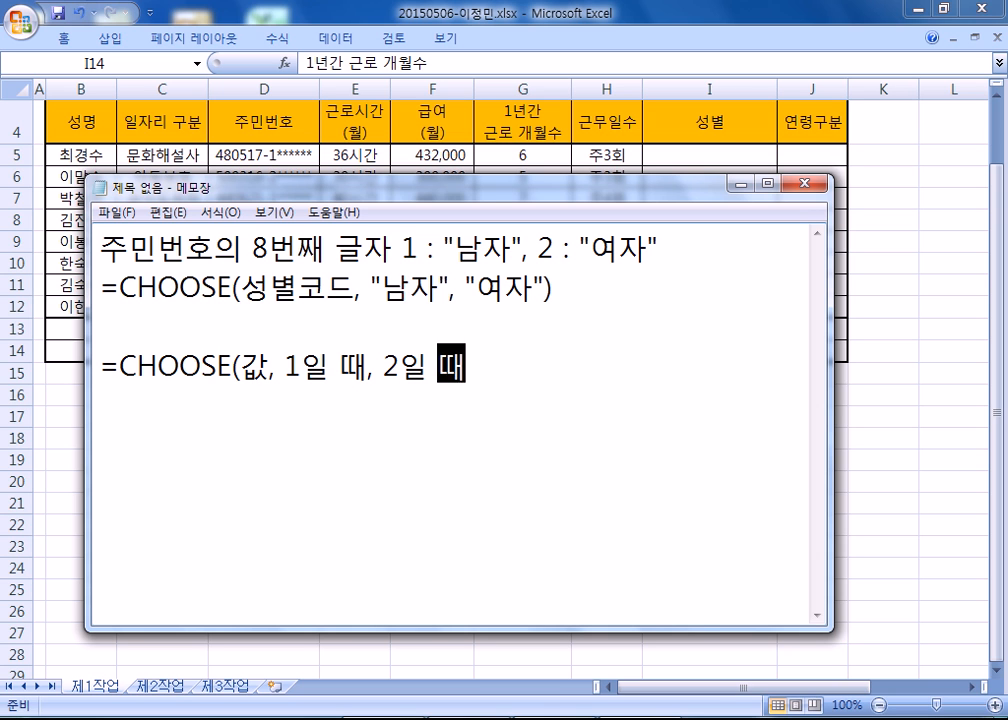
type(", 3일 때")
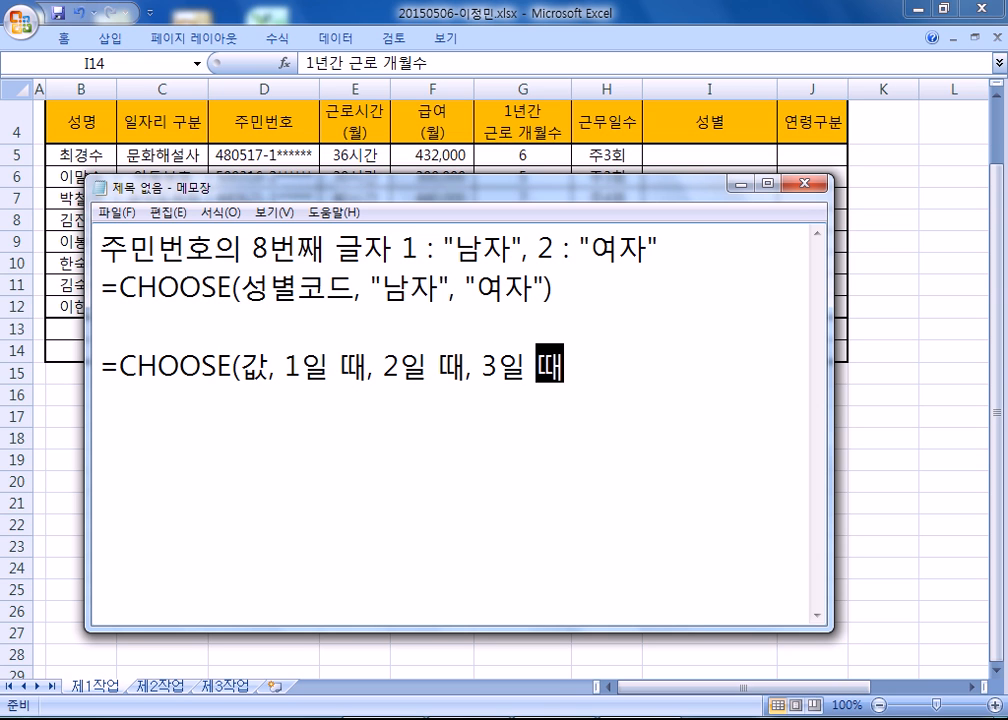
type(",....)")
key("Return")
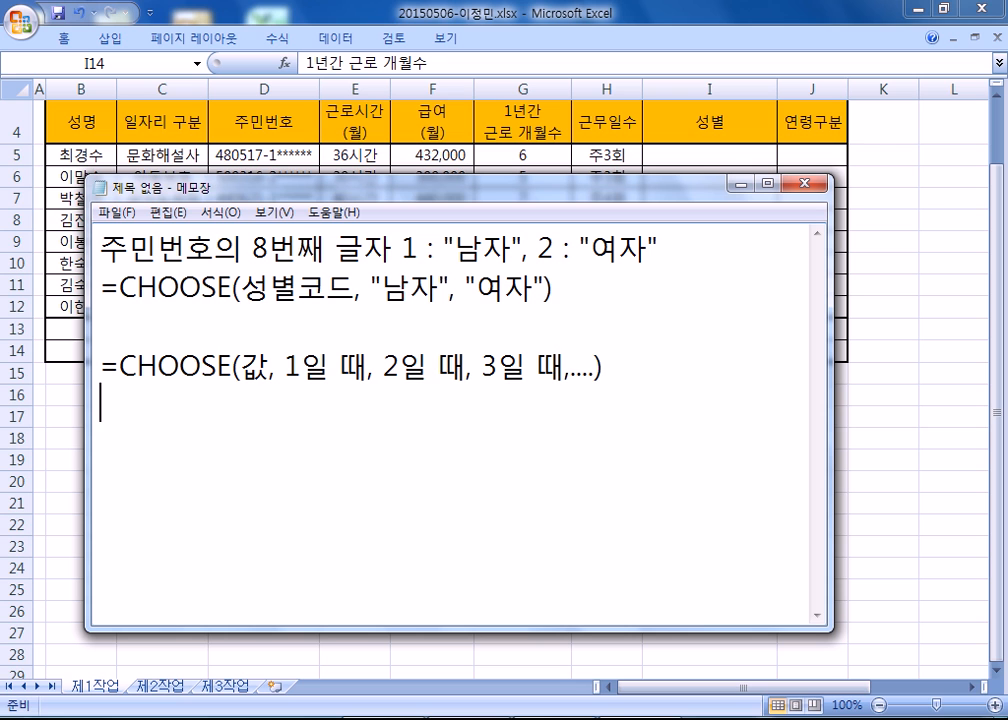
Examine how the arguments of the general CHOOSE syntax correspond to the gender formula and the eighth character of 주민번호.
double_click(246, 366)
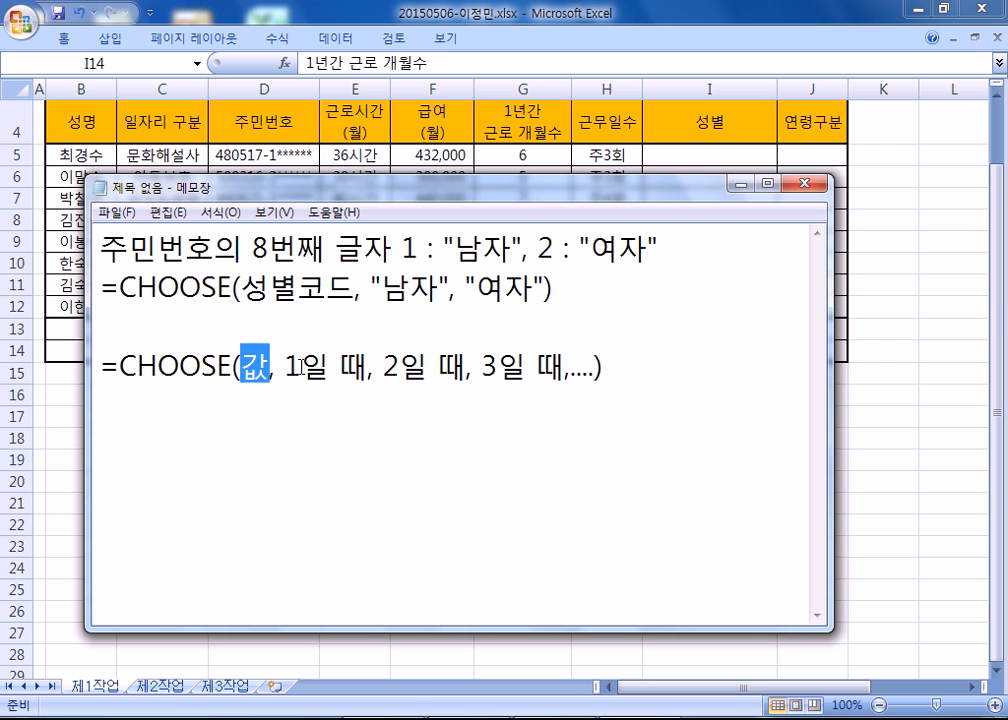
left_click_drag(480, 366, 565, 366)
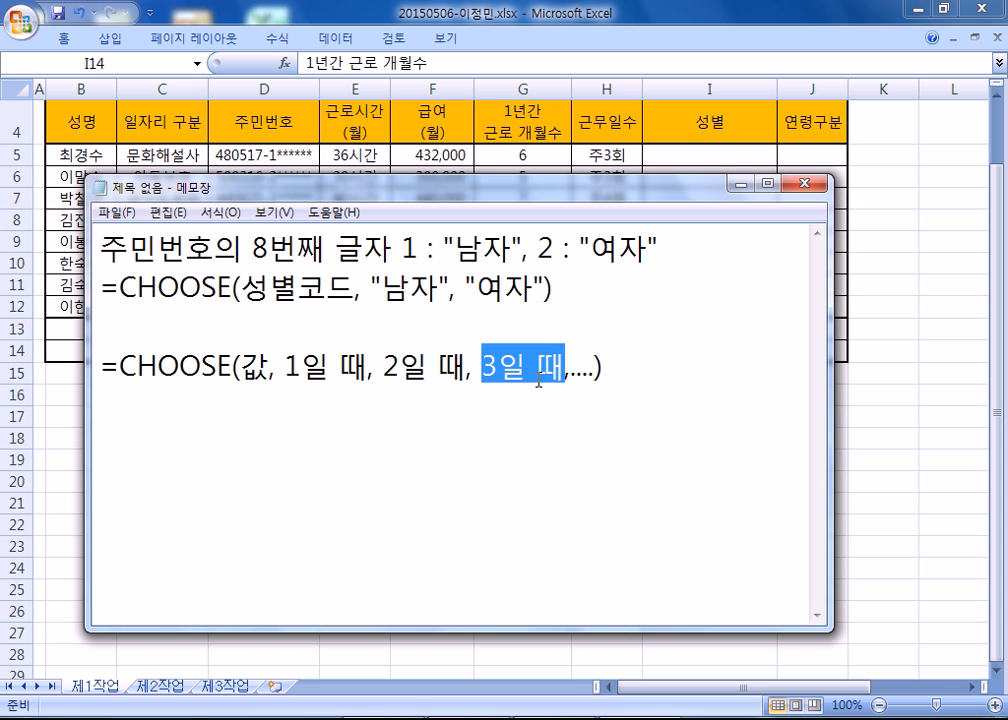
left_click_drag(238, 366, 270, 366)
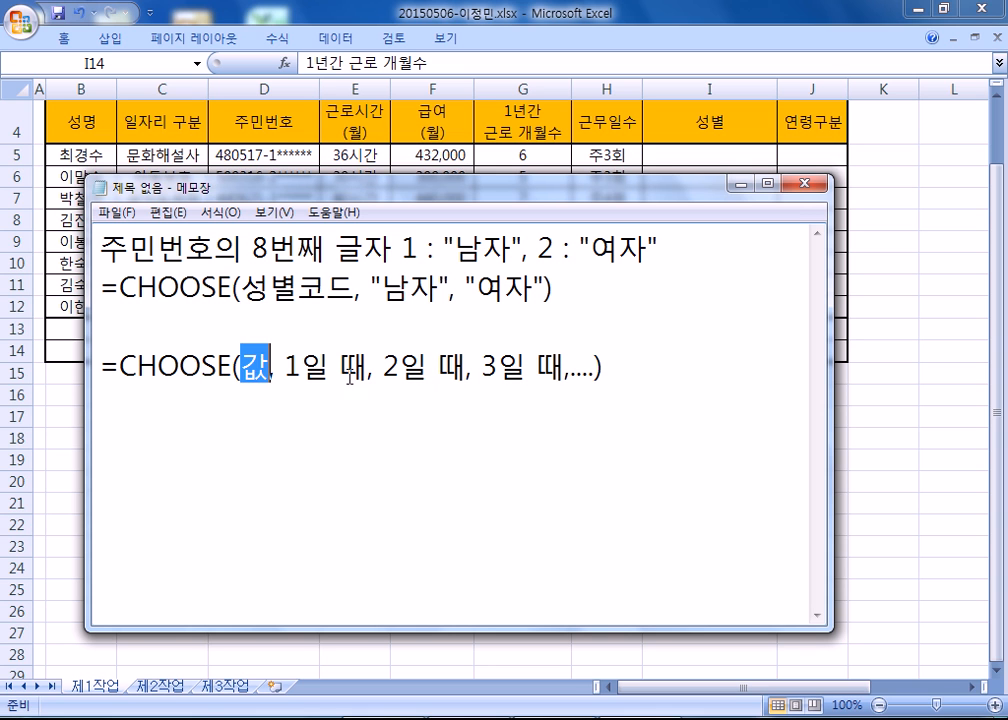
left_click_drag(381, 366, 460, 367)
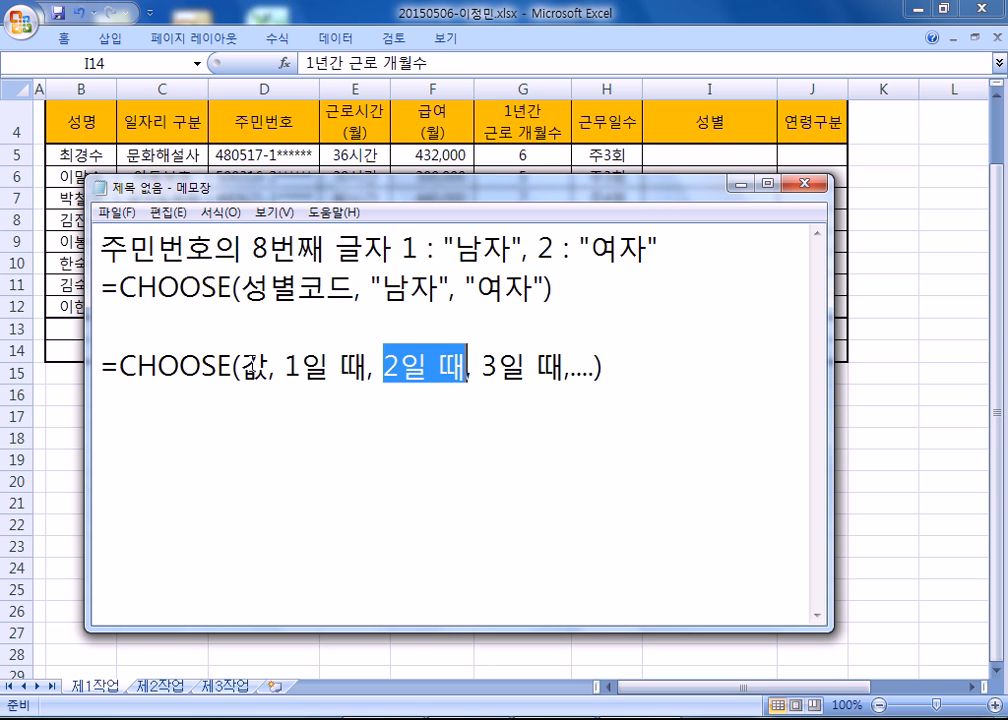
left_click_drag(238, 367, 268, 370)
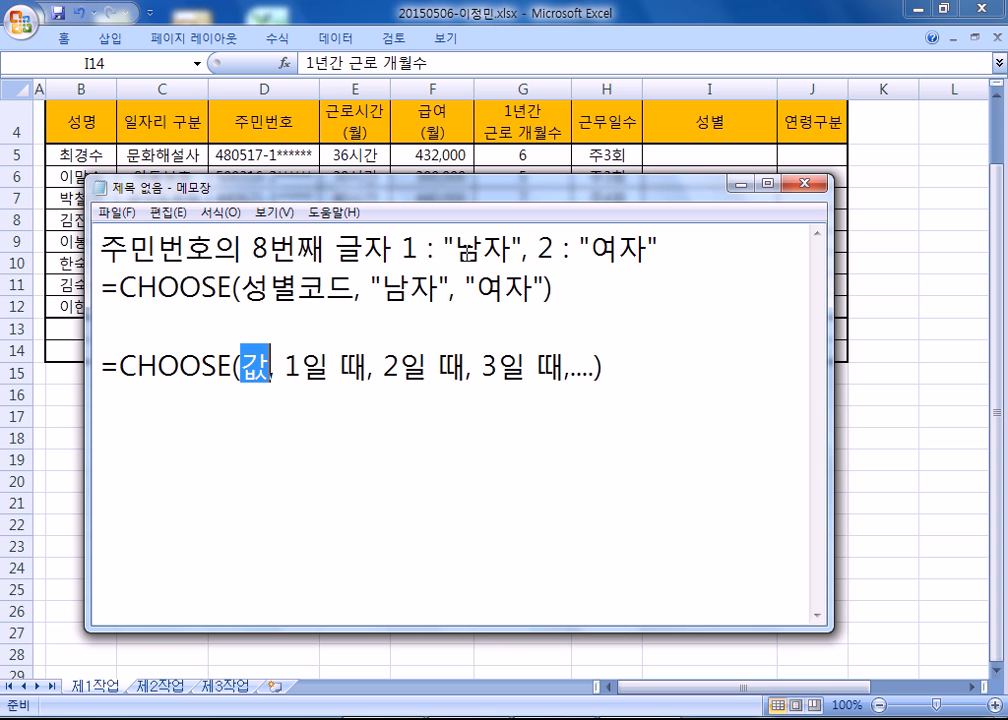
left_click_drag(383, 286, 520, 288)
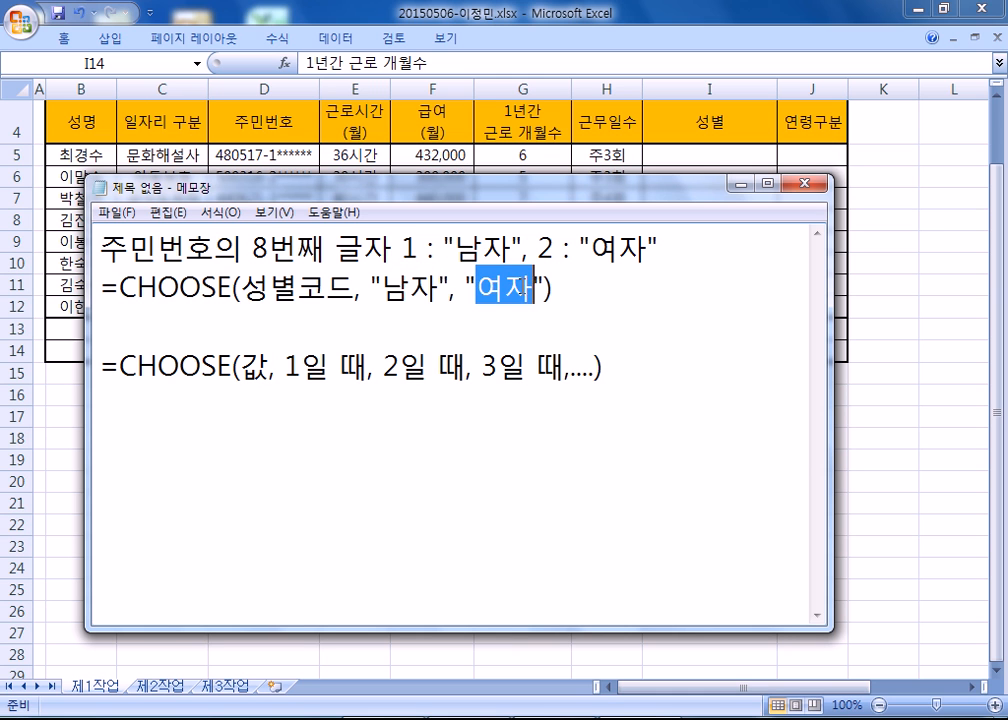
left_click_drag(383, 288, 554, 290)
left_click_drag(243, 287, 355, 289)
left_click_drag(252, 246, 363, 245)
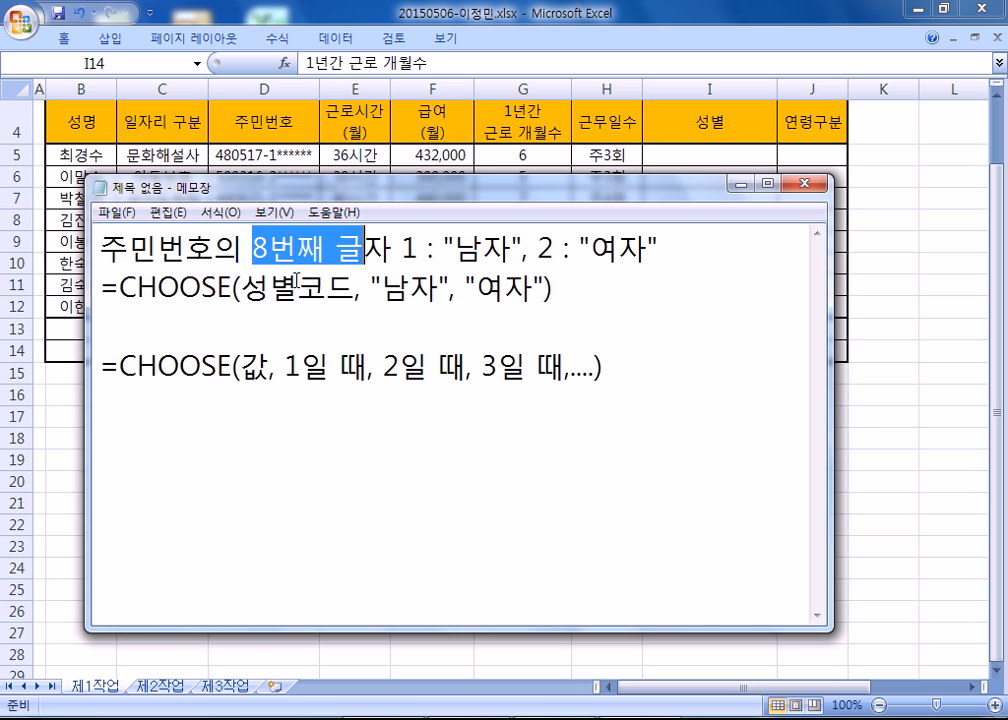
Replace 성별코드 in the note's CHOOSE formula with MID(주민번호, 8, 1).
left_click_drag(243, 288, 355, 289)
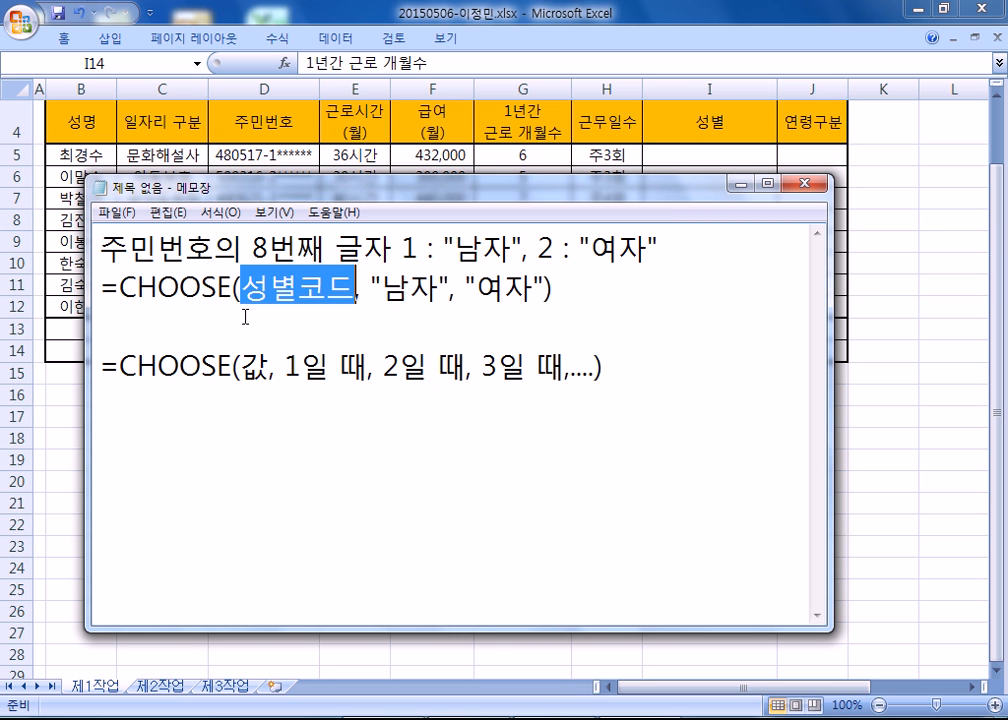
type("MID(")
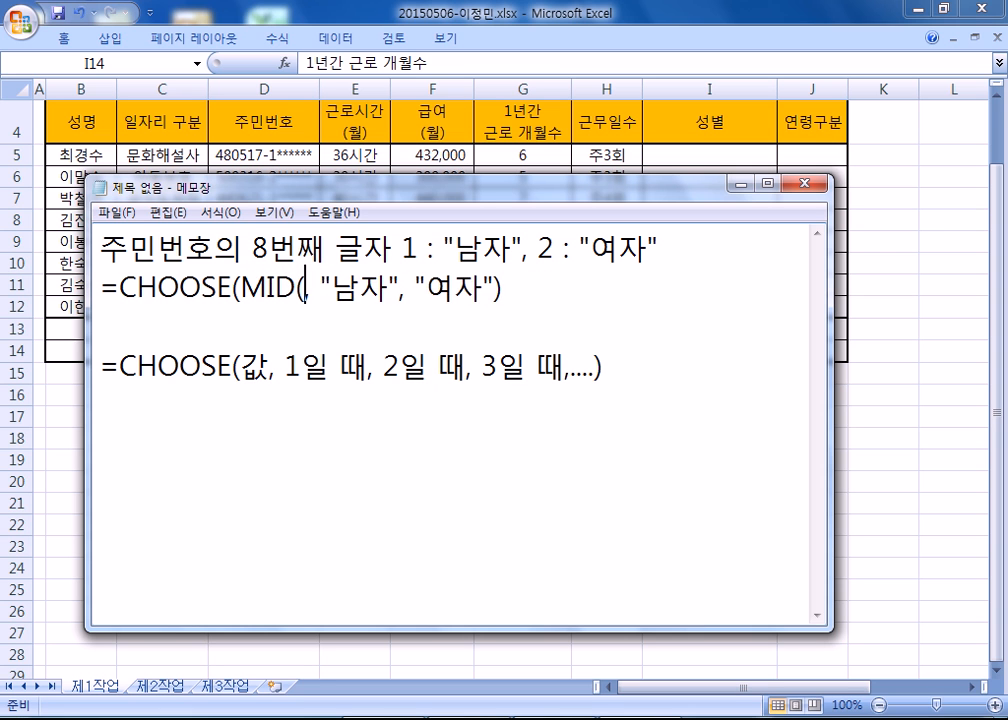
type("WN")
type("주민ㅂ")
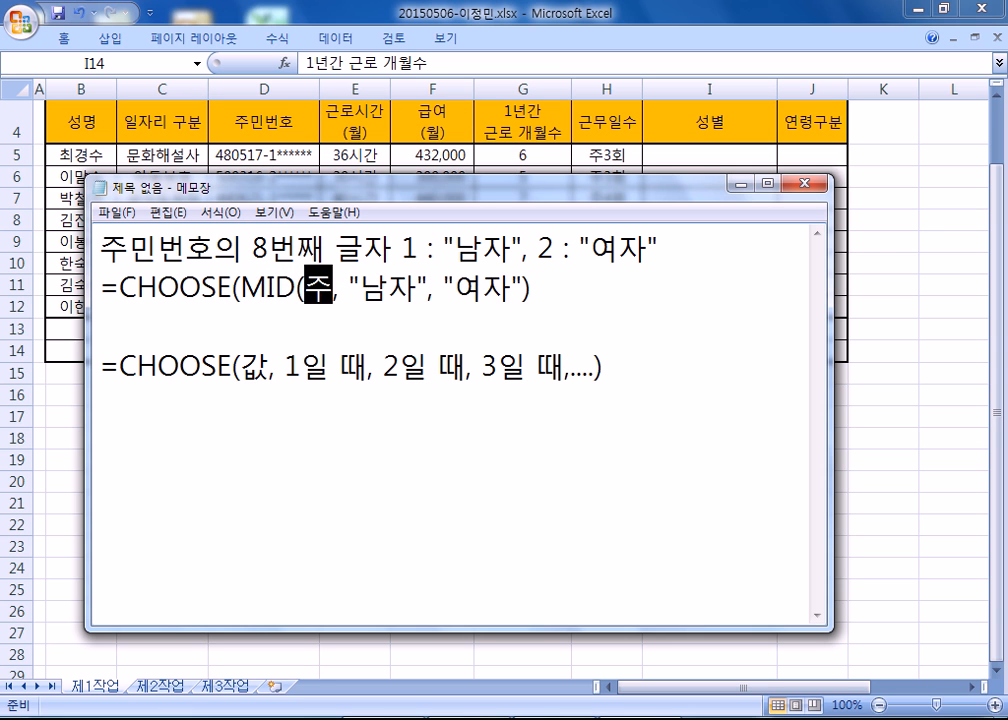
type("번호, 8, ")
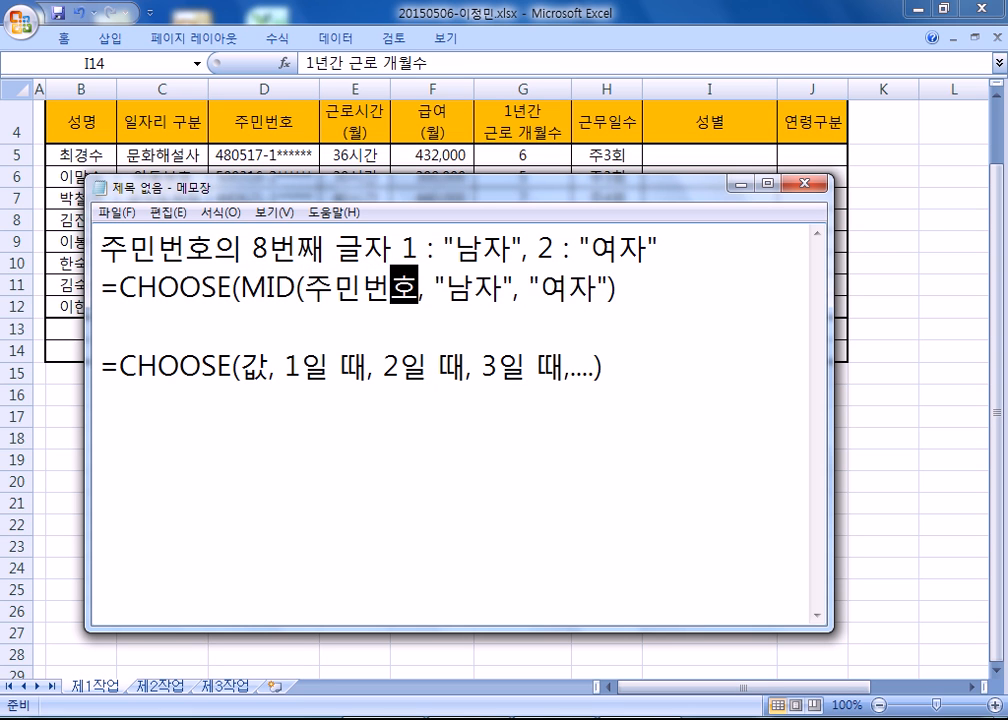
type("1),")
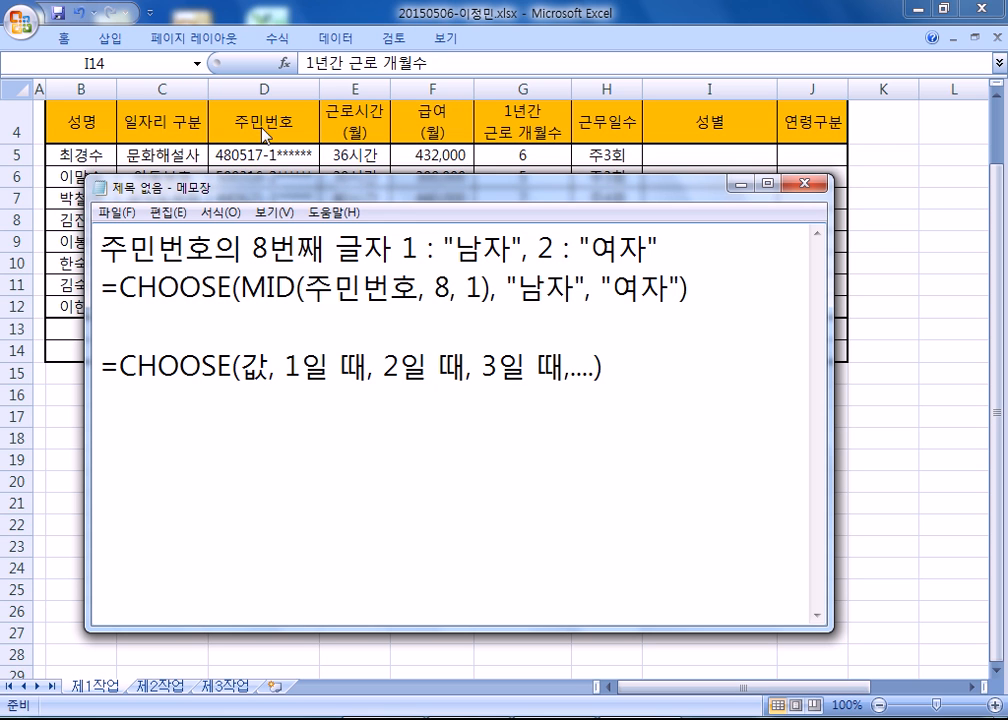
Examine how MID's arguments 주민번호, 8 and 1 relate to the 주민번호 column and the rule about its eighth character.
left_click_drag(308, 287, 412, 288)
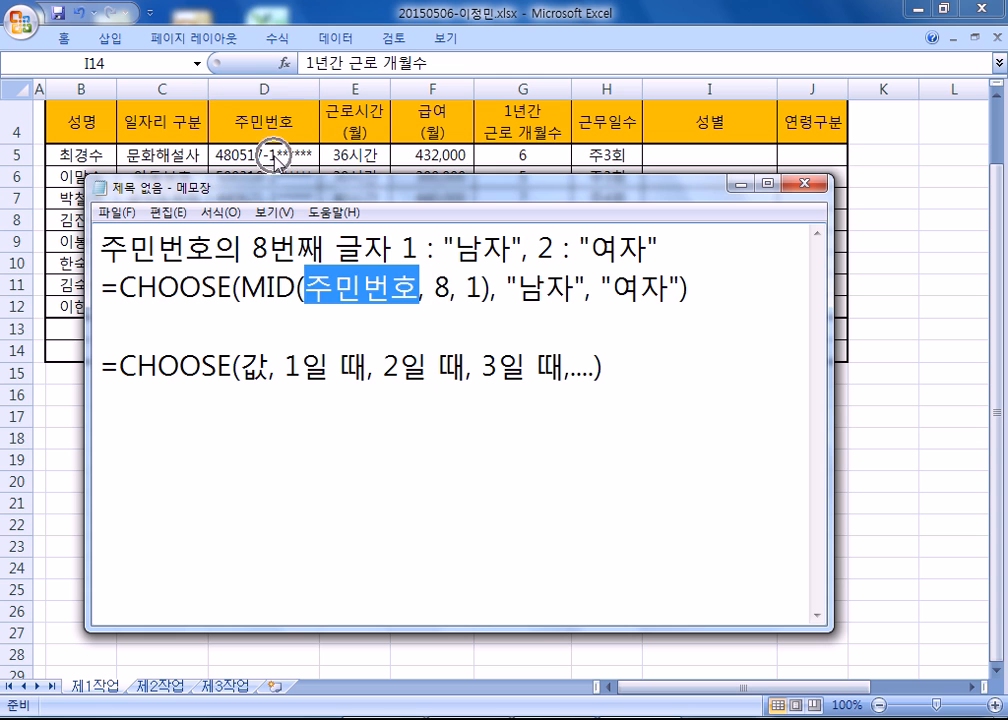
left_click(439, 285)
double_click(441, 286)
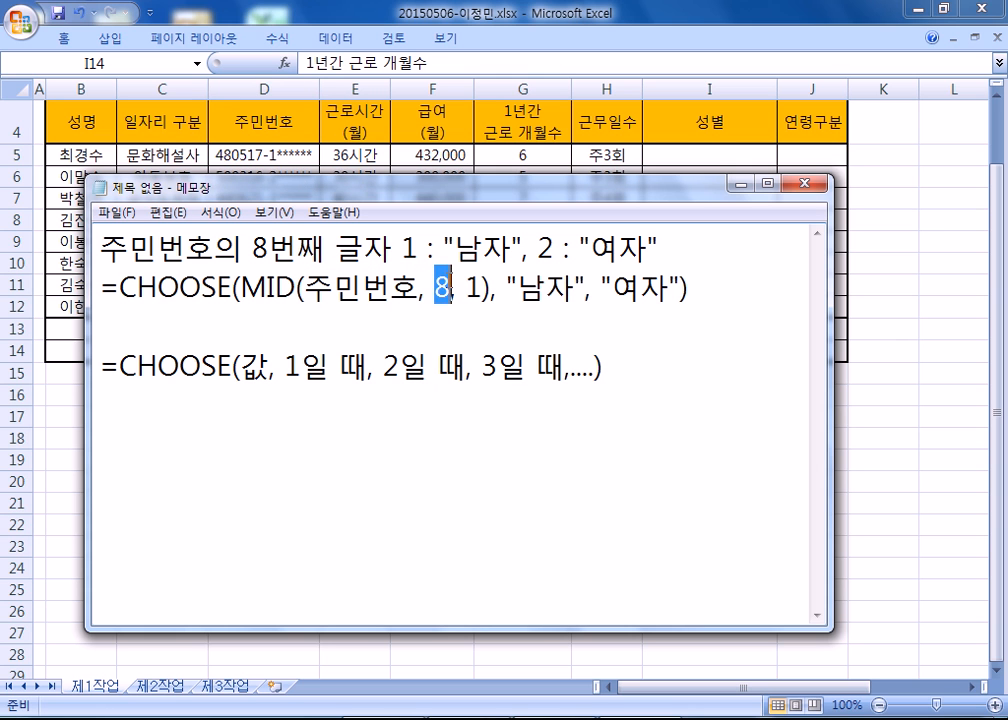
double_click(473, 288)
left_click_drag(255, 246, 394, 246)
left_click(434, 288)
double_click(441, 288)
double_click(473, 288)
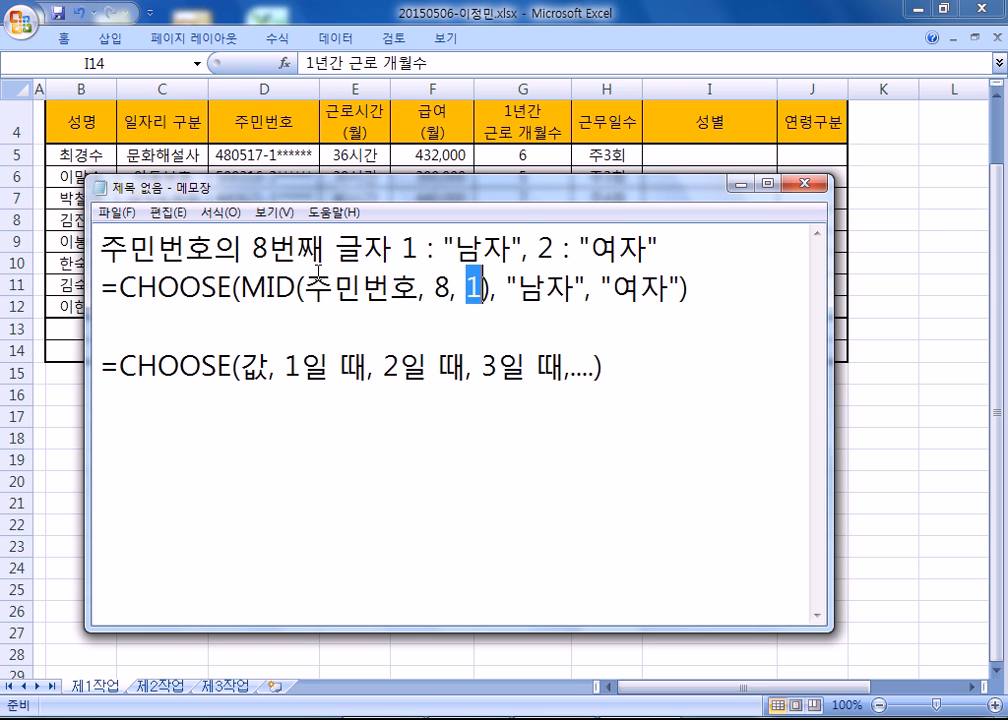
Replace 주민번호 with the cell reference D5 in the note's MID function.
left_click_drag(305, 289, 412, 287)
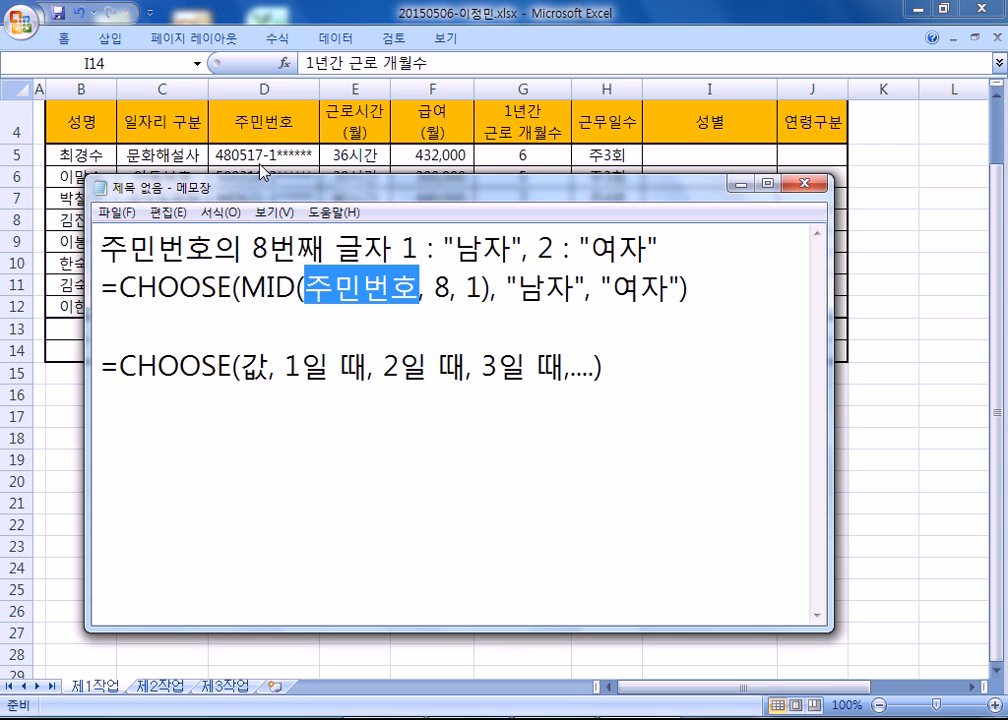
type("D5")
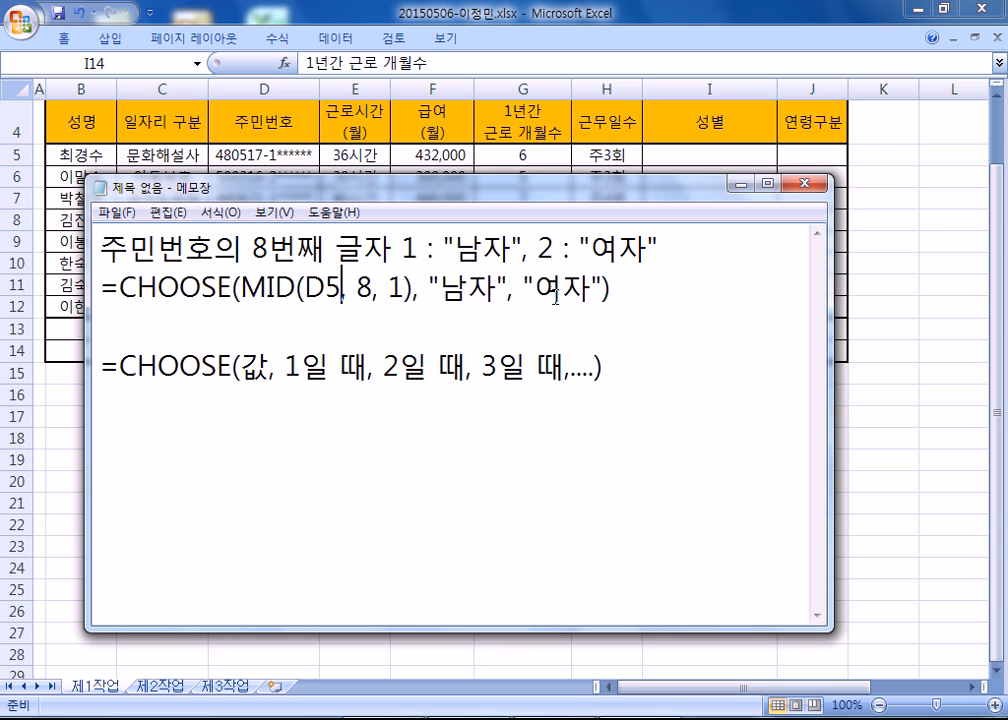
Copy the finished CHOOSE formula from the note into cell I5 of the Excel sheet's 성별 column.
left_click_drag(646, 288, 92, 287)
key("ctrl+c")
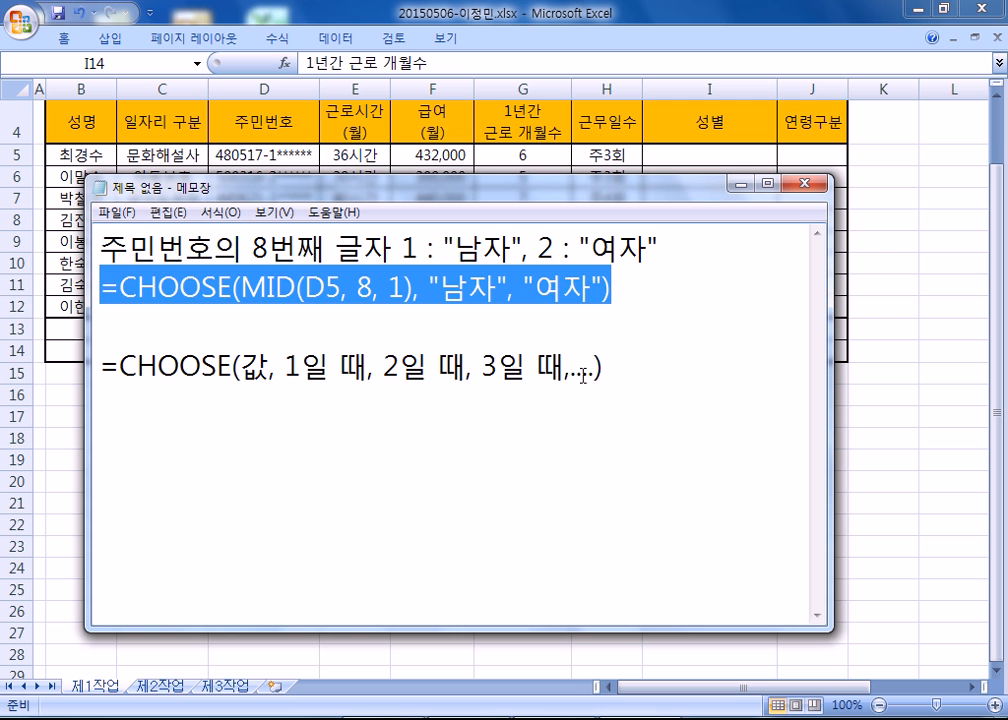
key("alt+Tab")
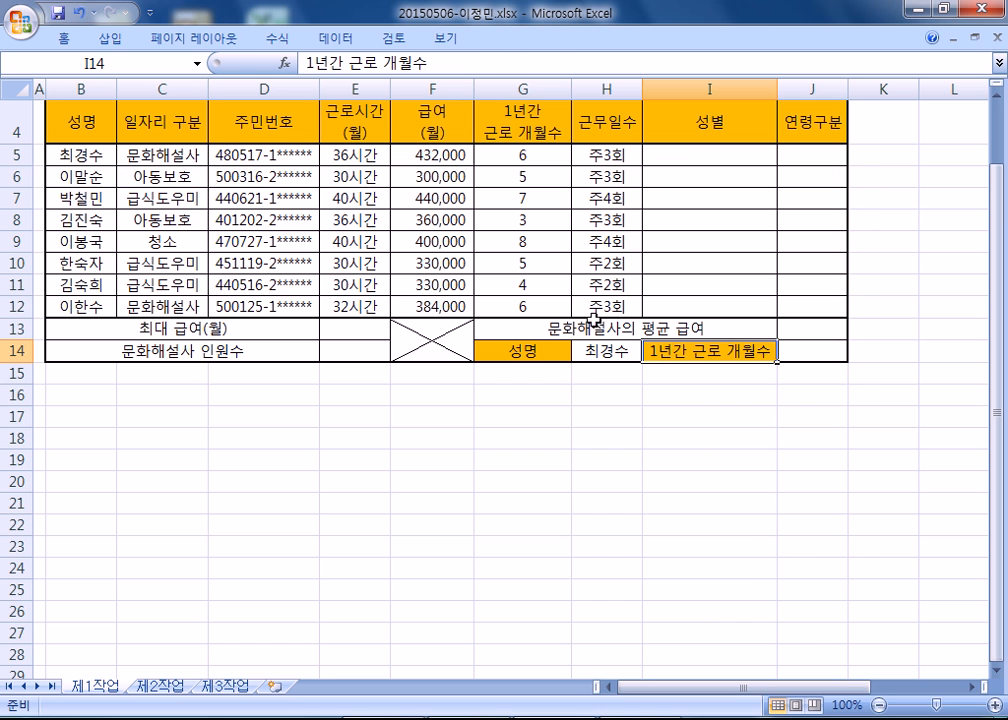
left_click(684, 152)
key("ctrl+v")
key("Return")
Fill the formula from I5 down to I12 without formatting.
left_click(742, 153)
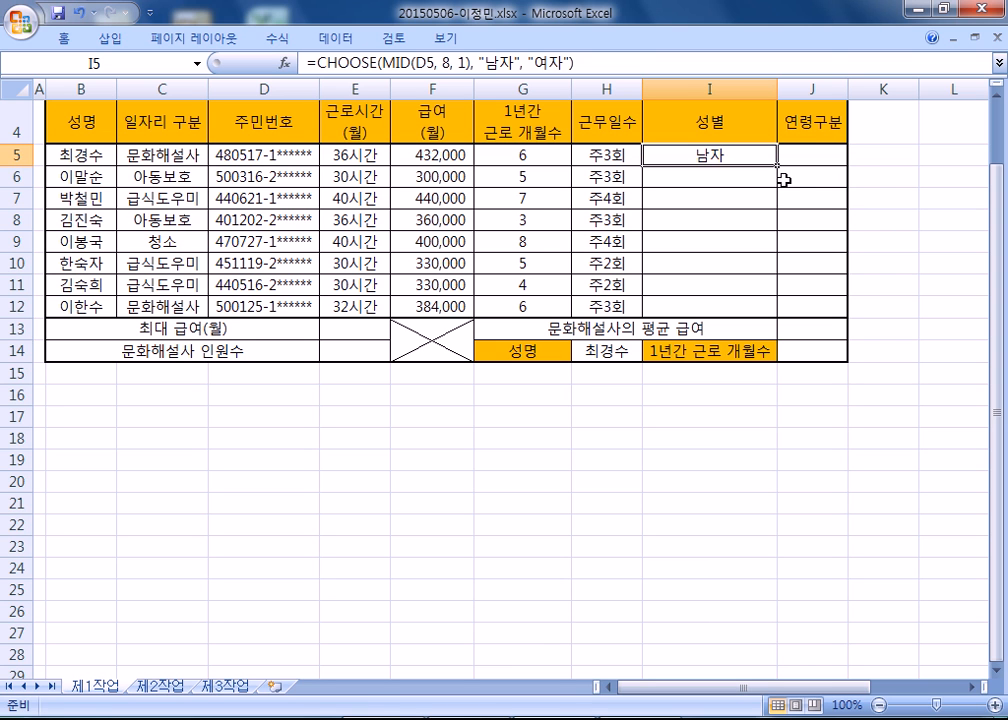
left_click_drag(777, 166, 777, 306)
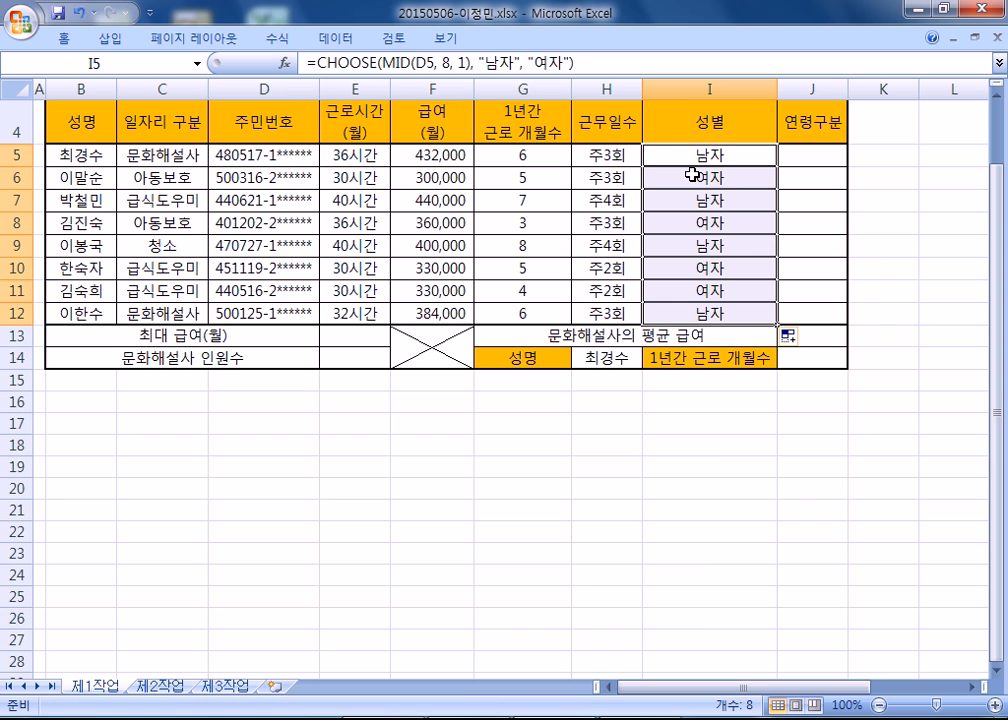
left_click(792, 338)
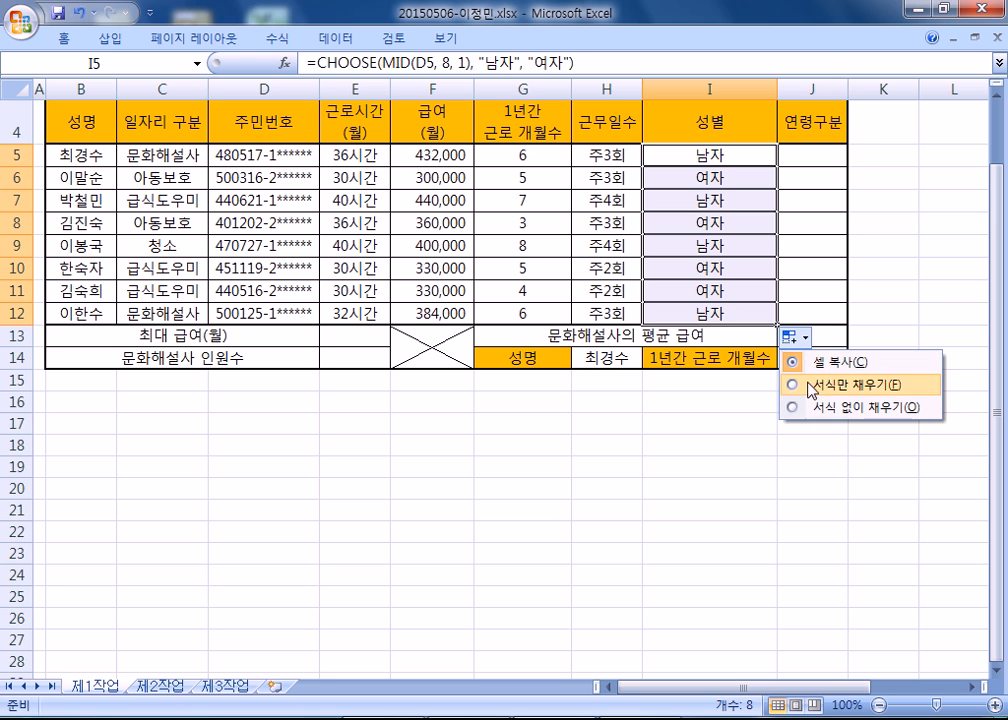
left_click(818, 410)
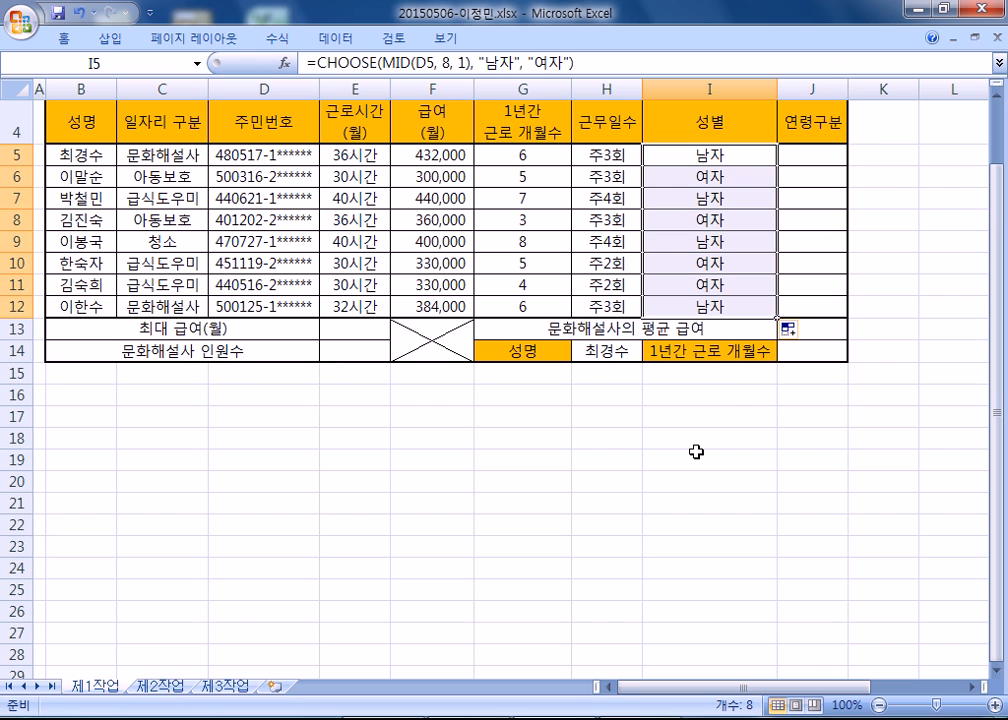
left_click(695, 454)
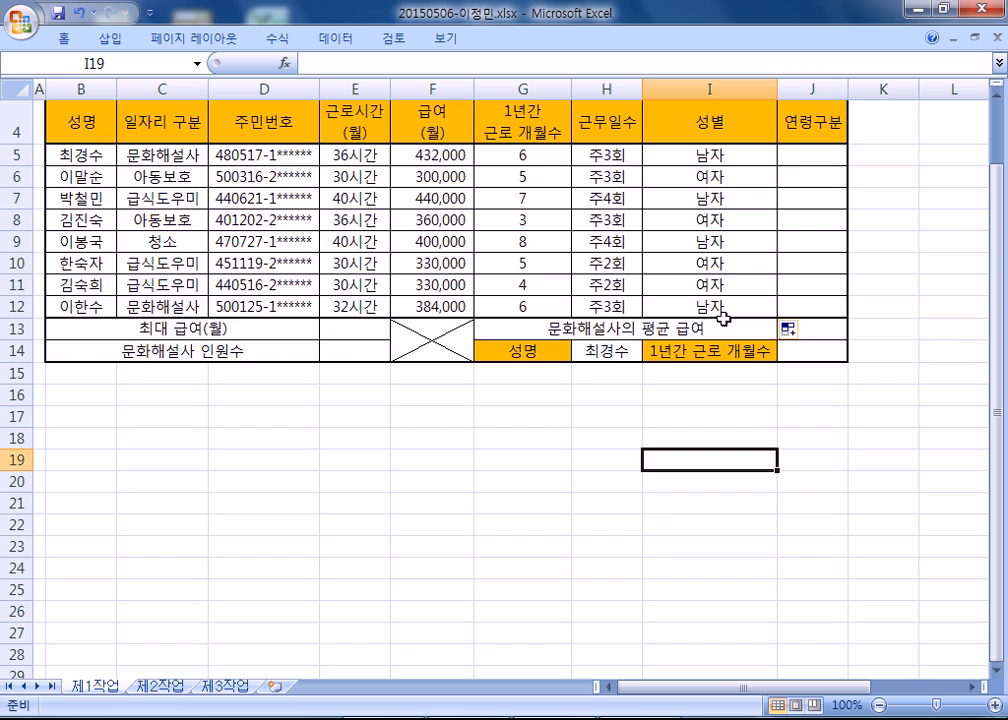
Switch to Notepad and delete the blank line above the general CHOOSE syntax.
key("alt+Tab")
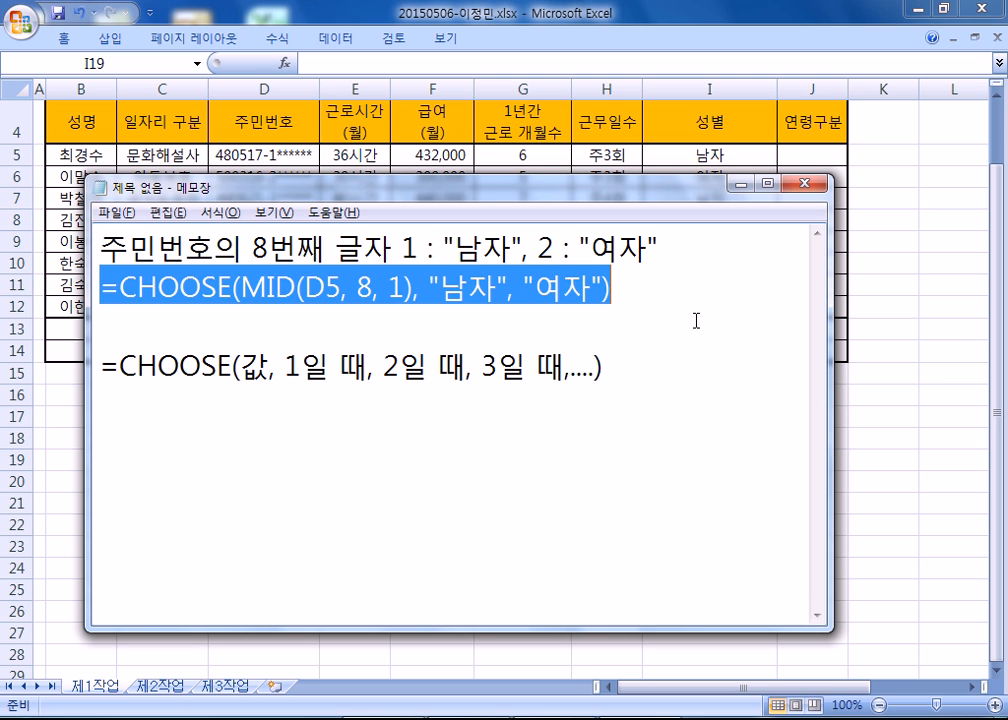
left_click(459, 437)
left_click(213, 315)
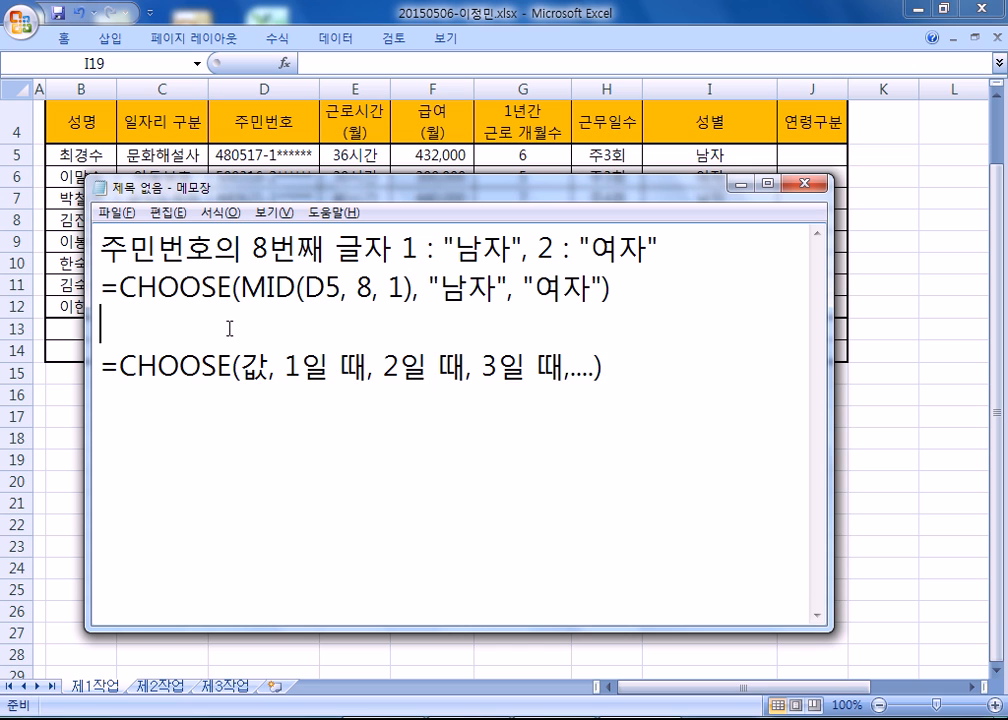
key("Delete")
Leave a blank line below the CHOOSE syntax and write 주민번호의 앞 2글자가 44 이하.
left_click(158, 383)
key("Return")
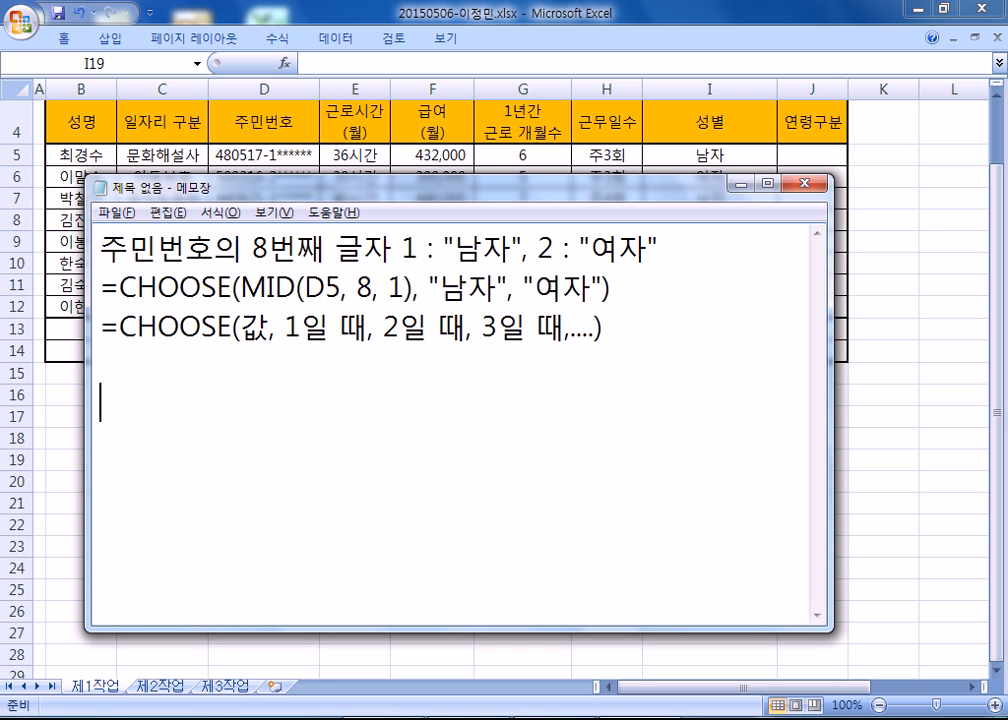
type("QNSL")
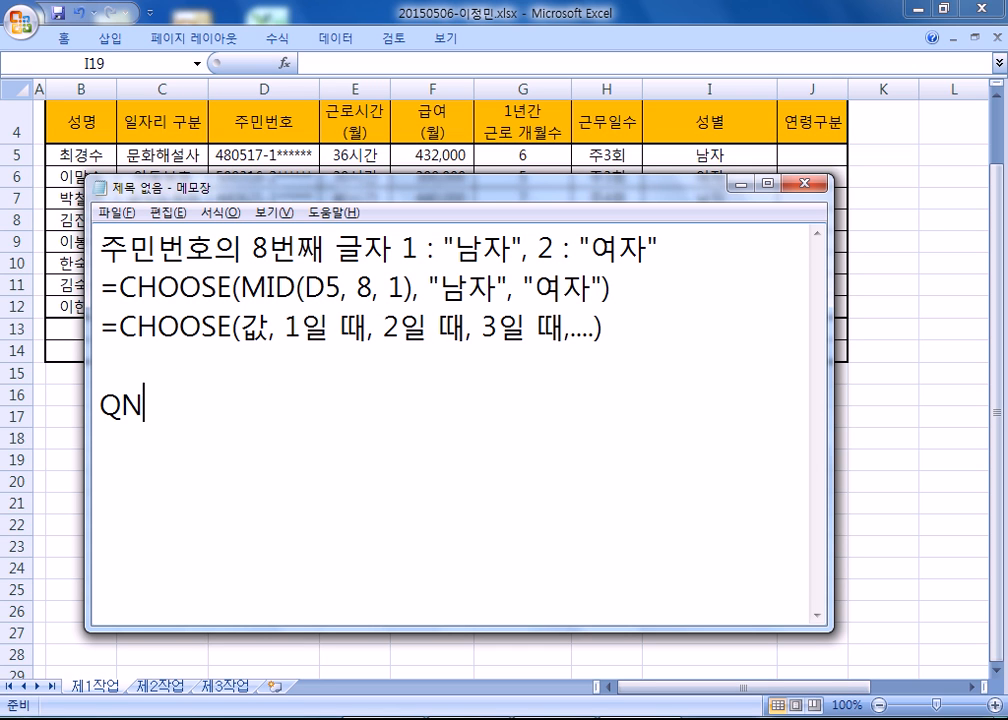
key("BackSpace")
key("BackSpace")
key("BackSpace")
key("BackSpace")
key("Hangul")
type("ㅈ주민번호의 ")
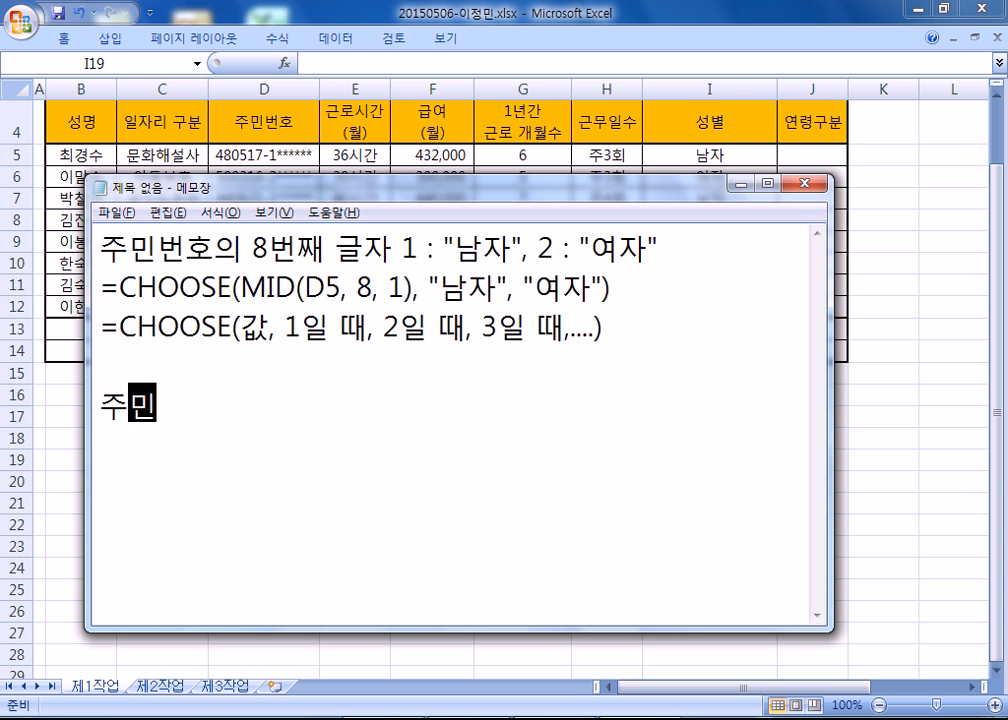
type("앞 2글자")
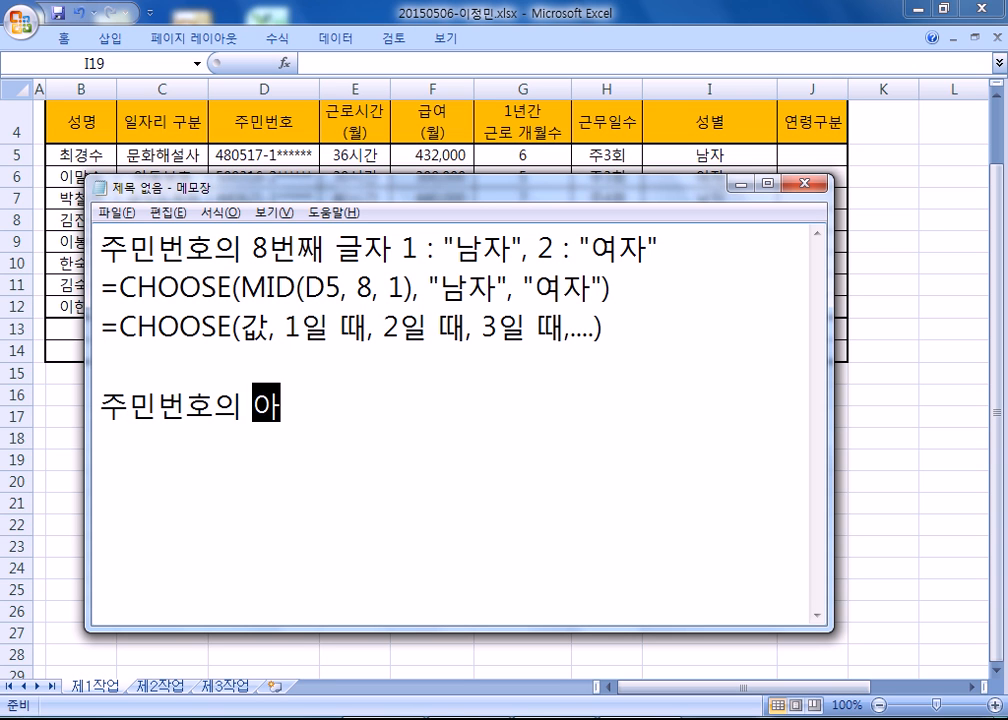
type("가 ")
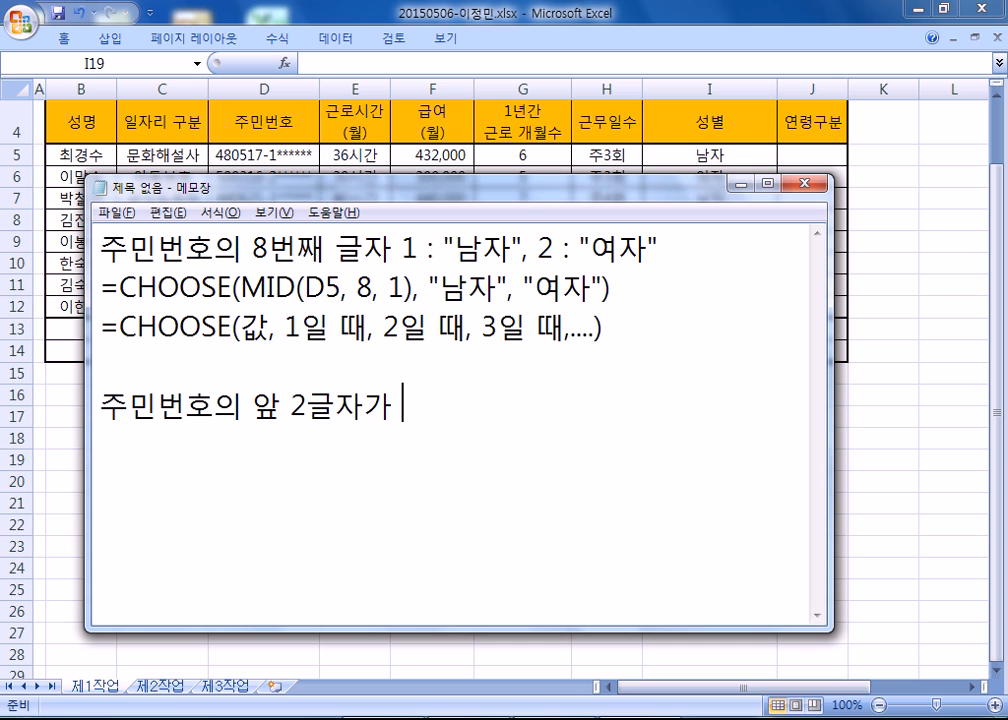
type("44 ㅇ이하")
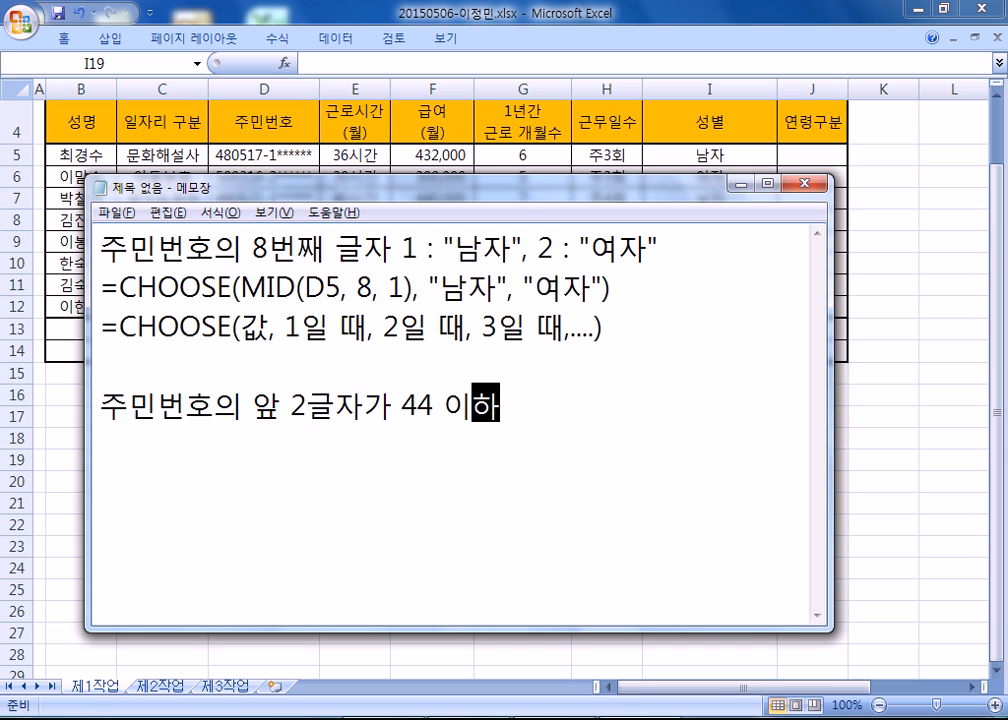
type(" \"")
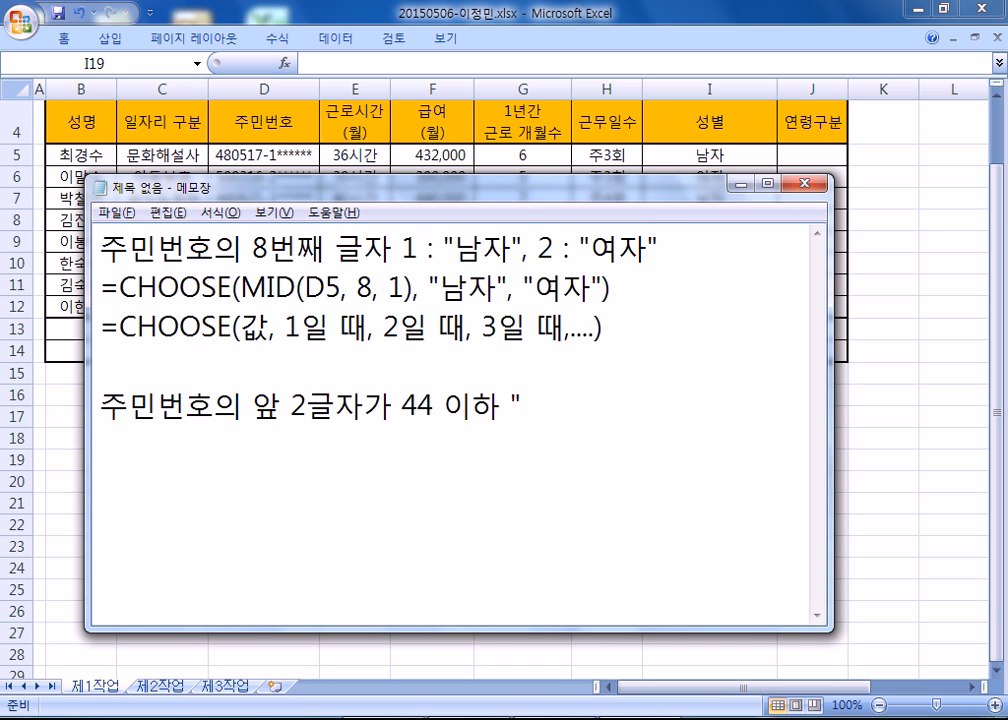
type("70대,.")
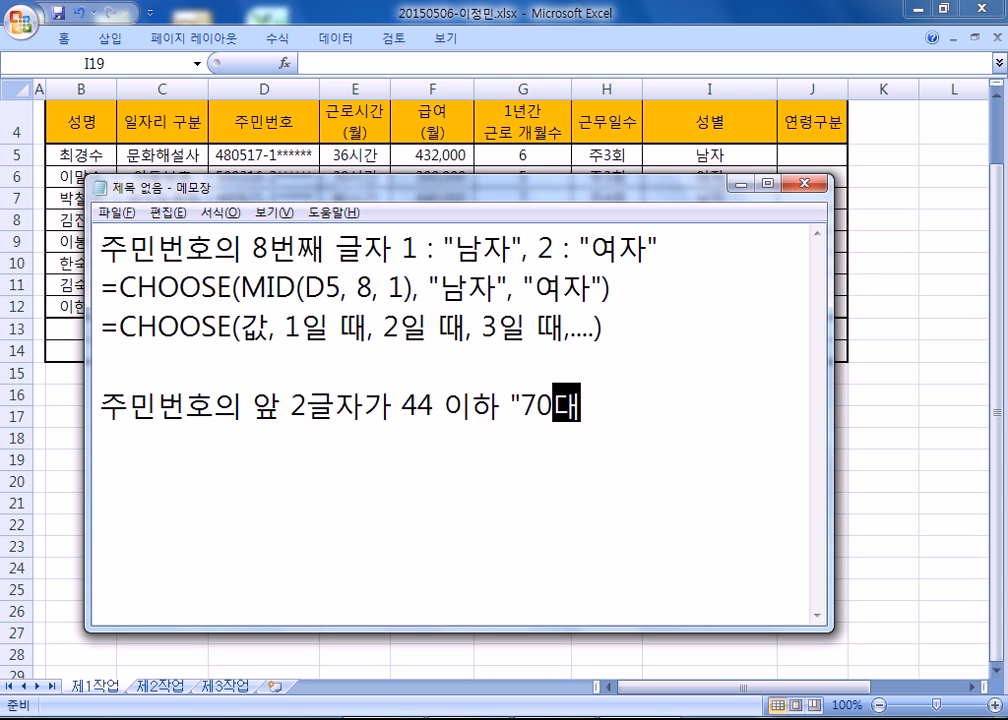
Complete the age rule with "70대", 그 외에는 "60대", widening the note window to keep it on one line.
key("BackSpace")
key("BackSpace")
type("\", ")
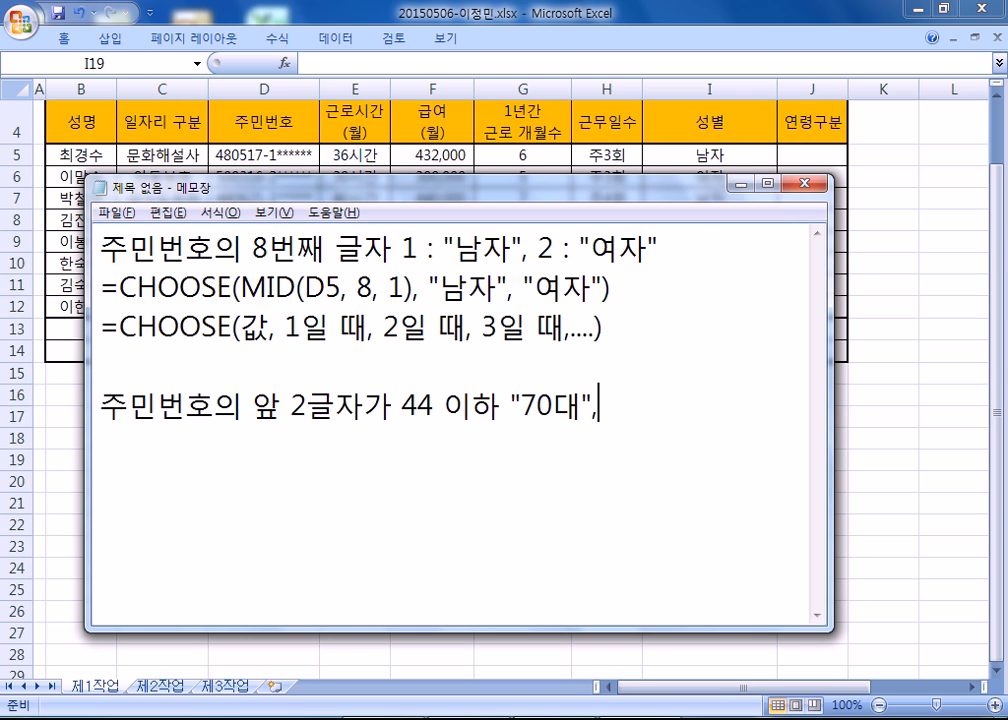
type("그 오외에")
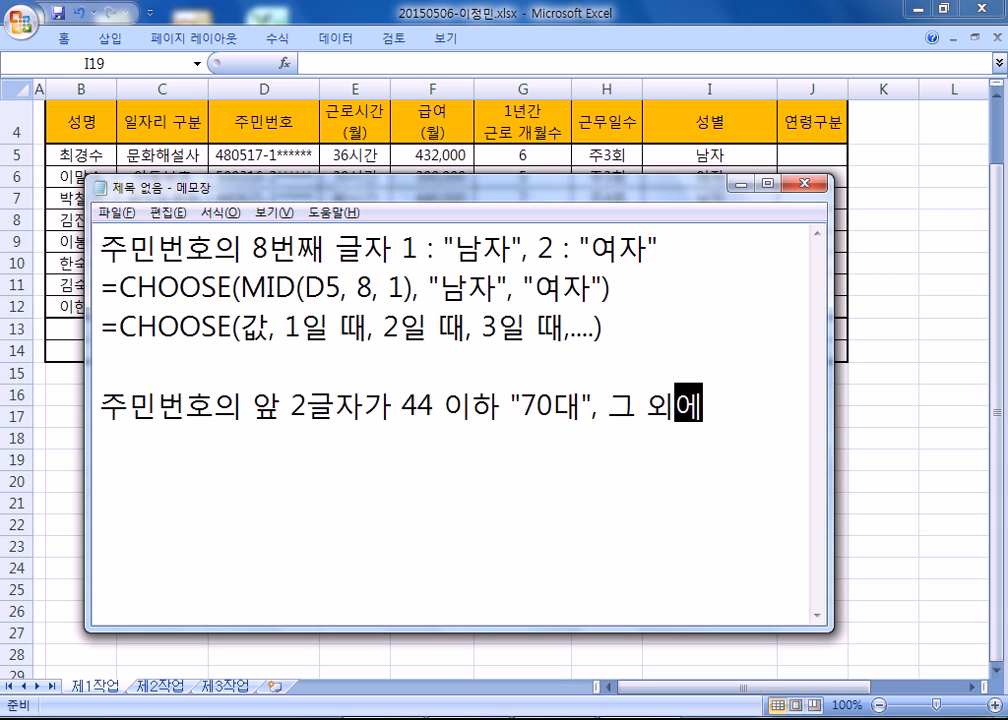
type("는 \"60대")
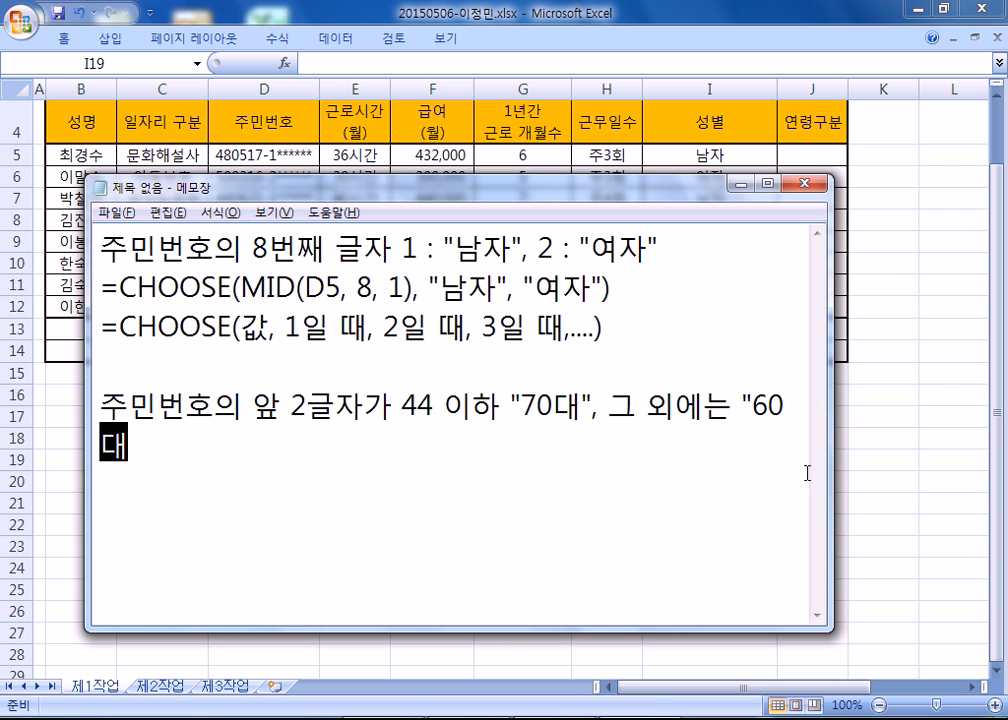
left_click_drag(831, 463, 952, 450)
type("\"")
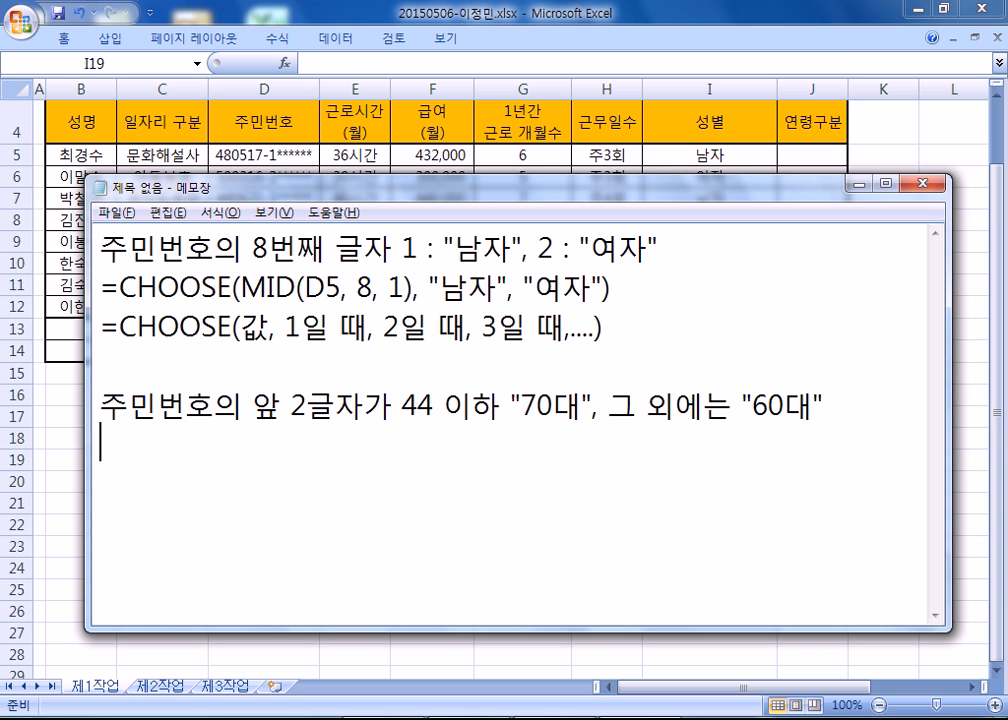
Begin the age formula with =IF(LEFT and add the general syntax =IF(조건식, 참일 경우, 거짓일 경우) on the line below.
type("=IF(LEFT")
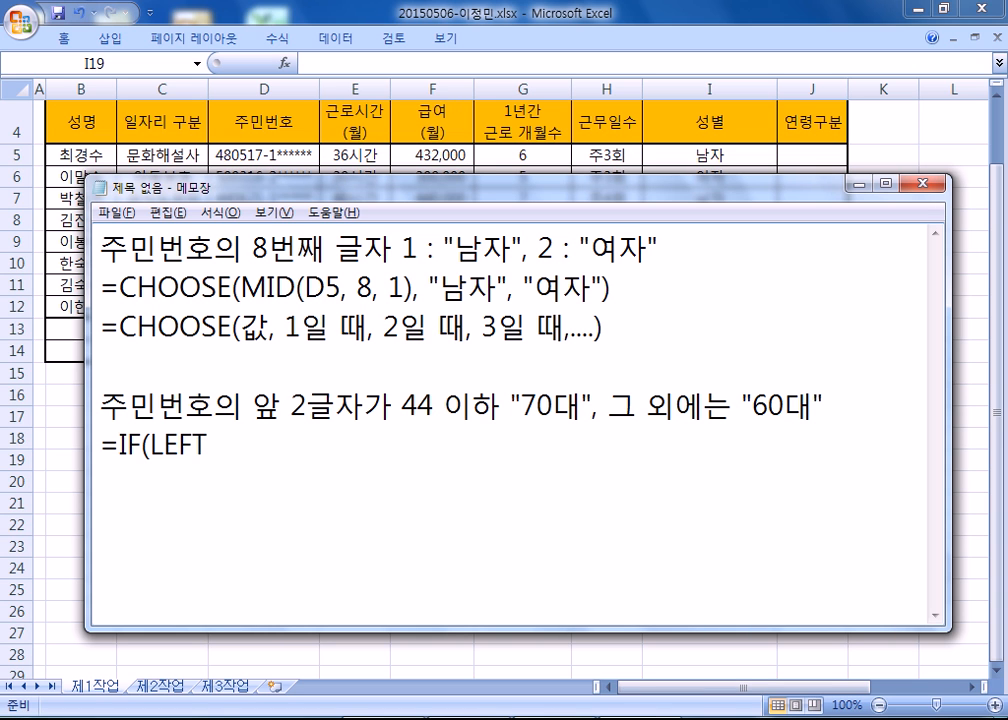
key("Return")
type("=IF(조건식,")
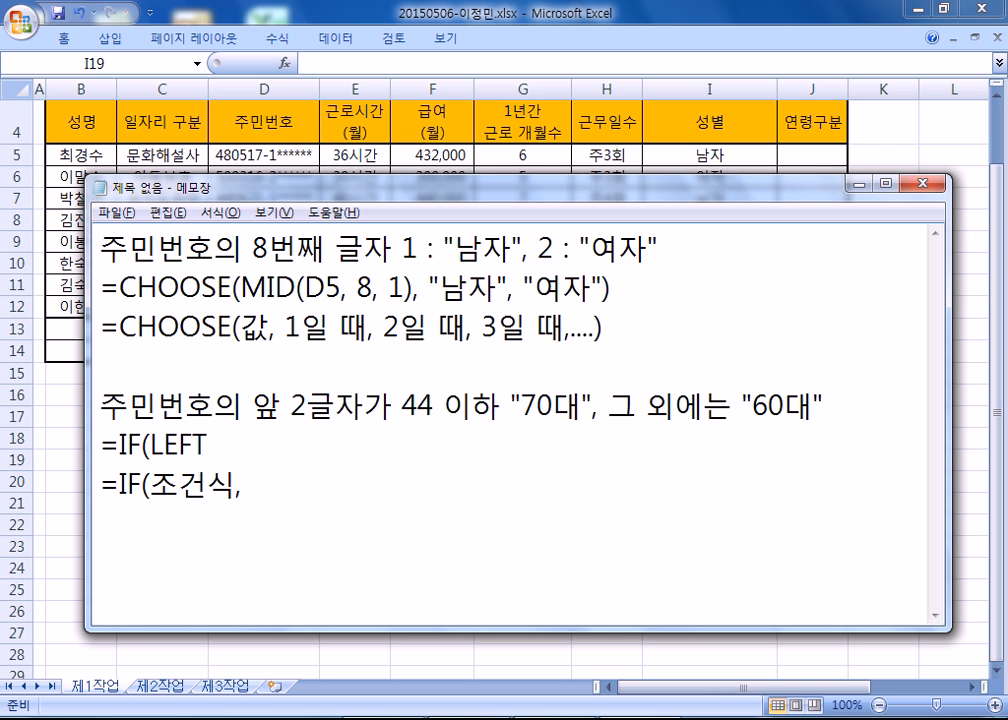
left_click_drag(650, 191, 643, 25)
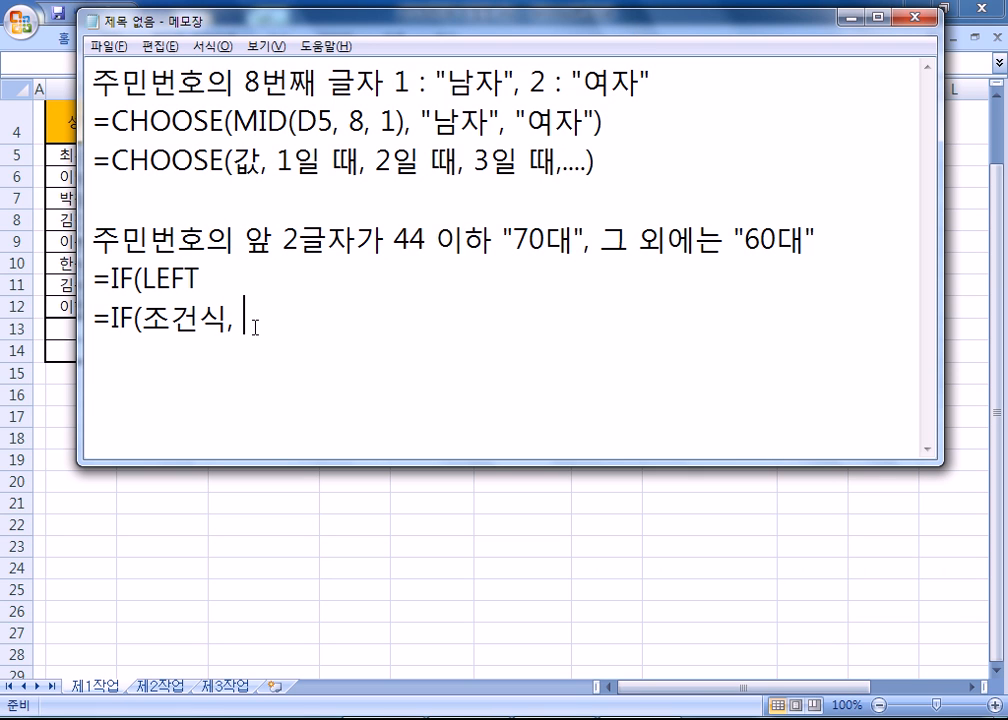
type("참일 경우, 거짓")
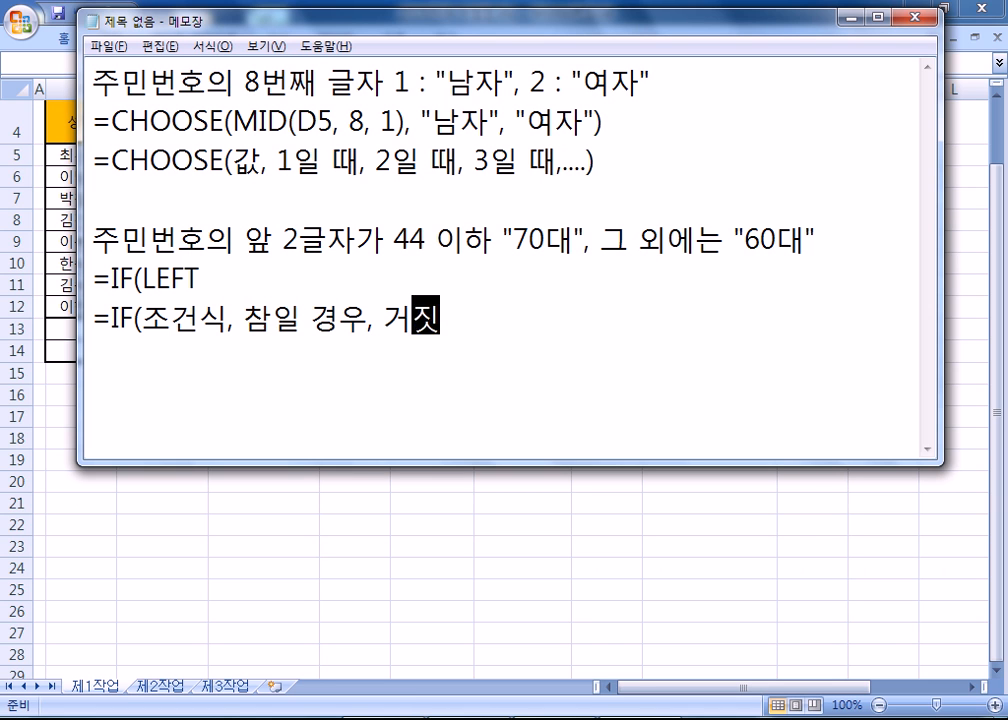
type("일 경우)")
Add the example =IF(나이>=20,"성인","미성년") on a line below the general IF syntax.
key("Return")
type("=IF(")
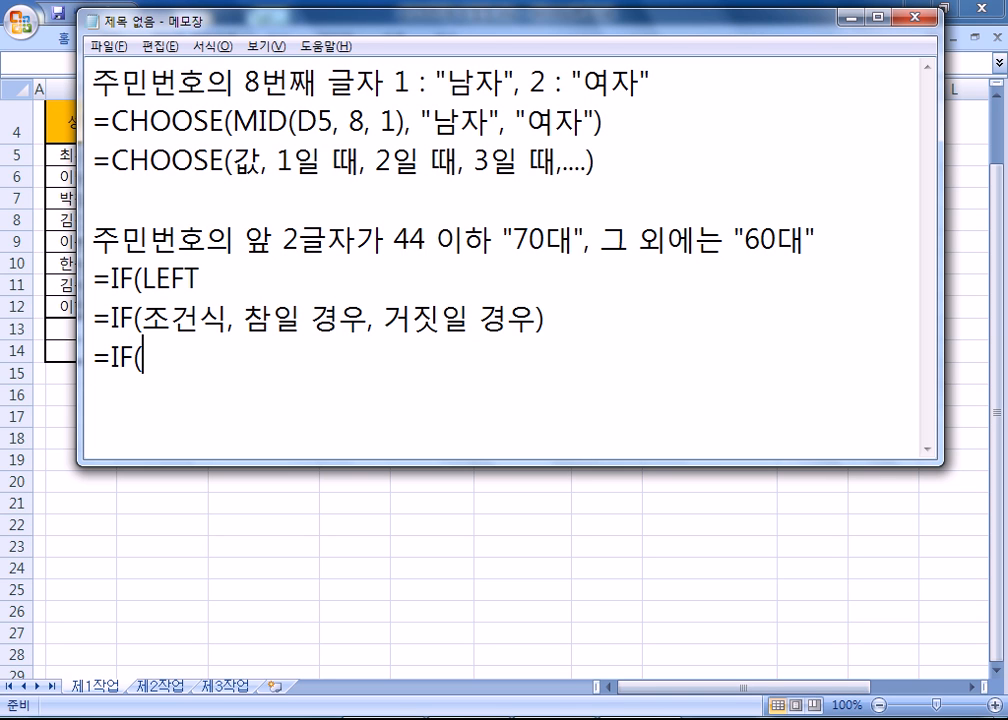
type("나이")
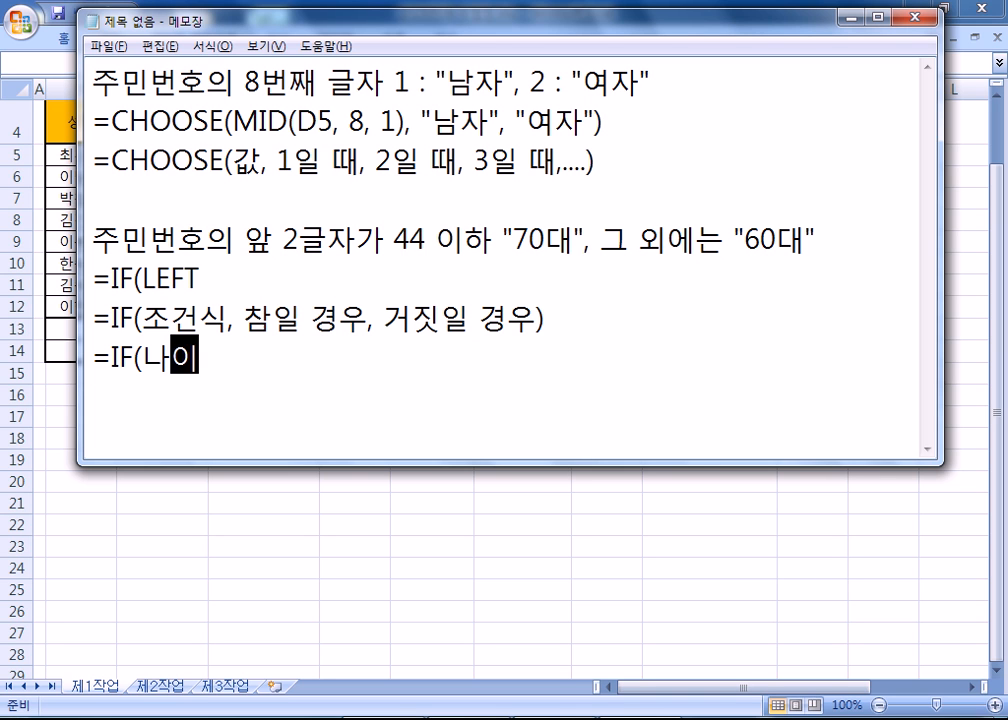
type(">=20")
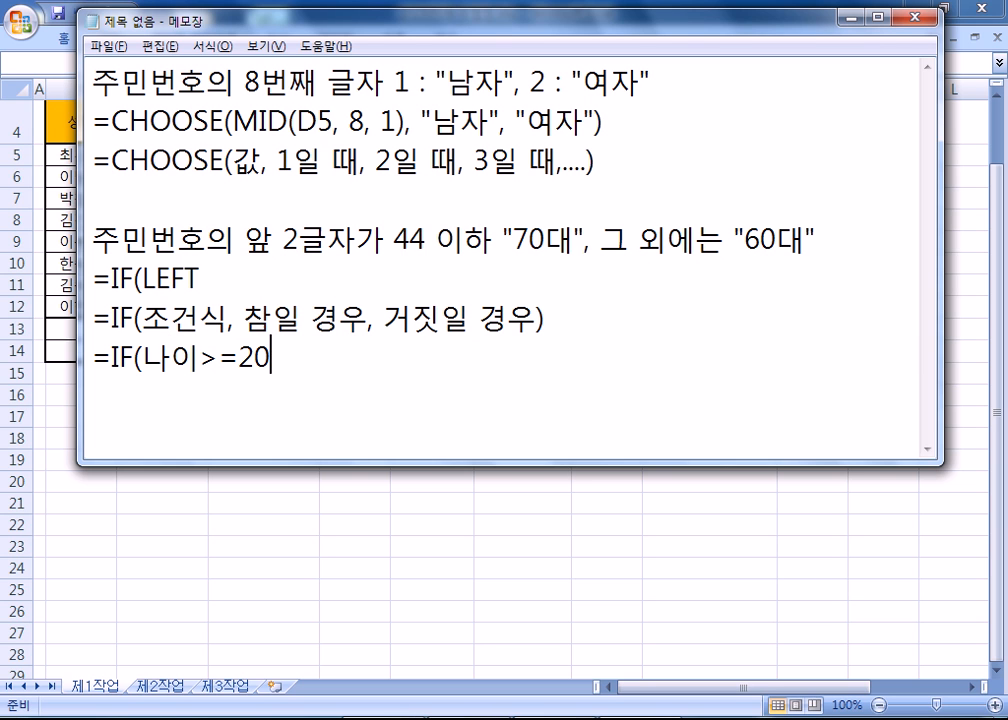
type(",\"성이")
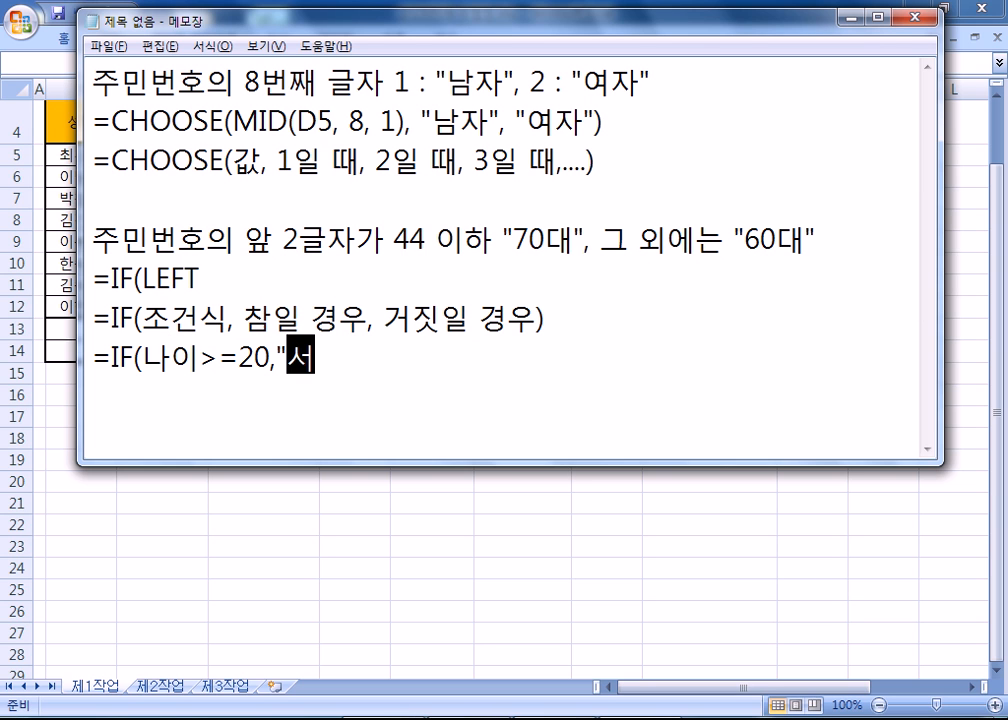
type("ㄴ\",")
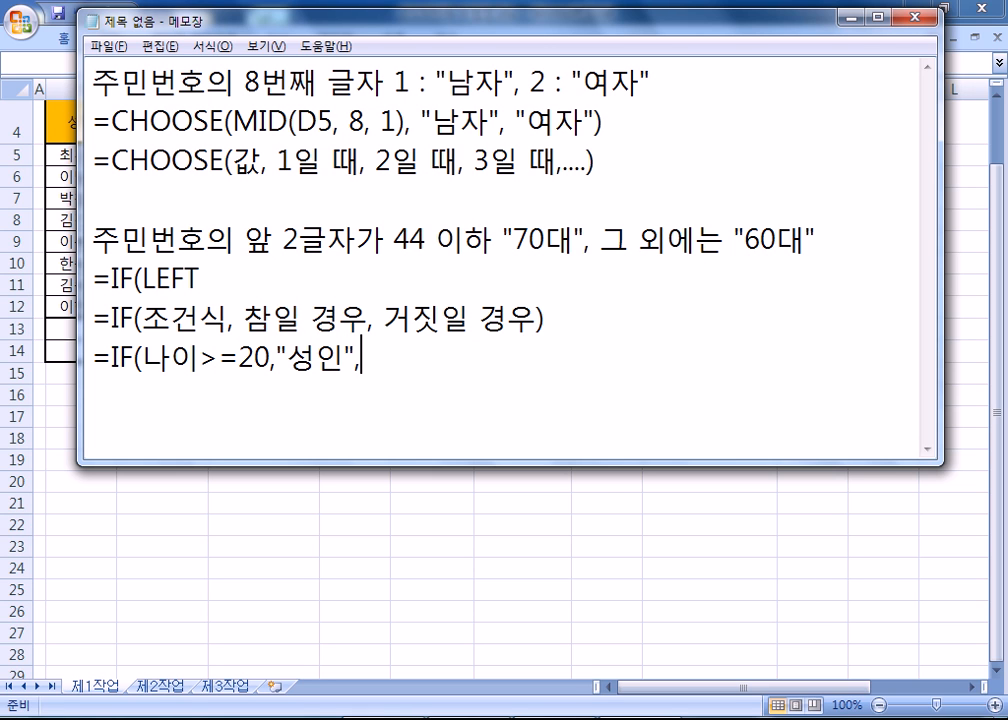
type("\"미성년")
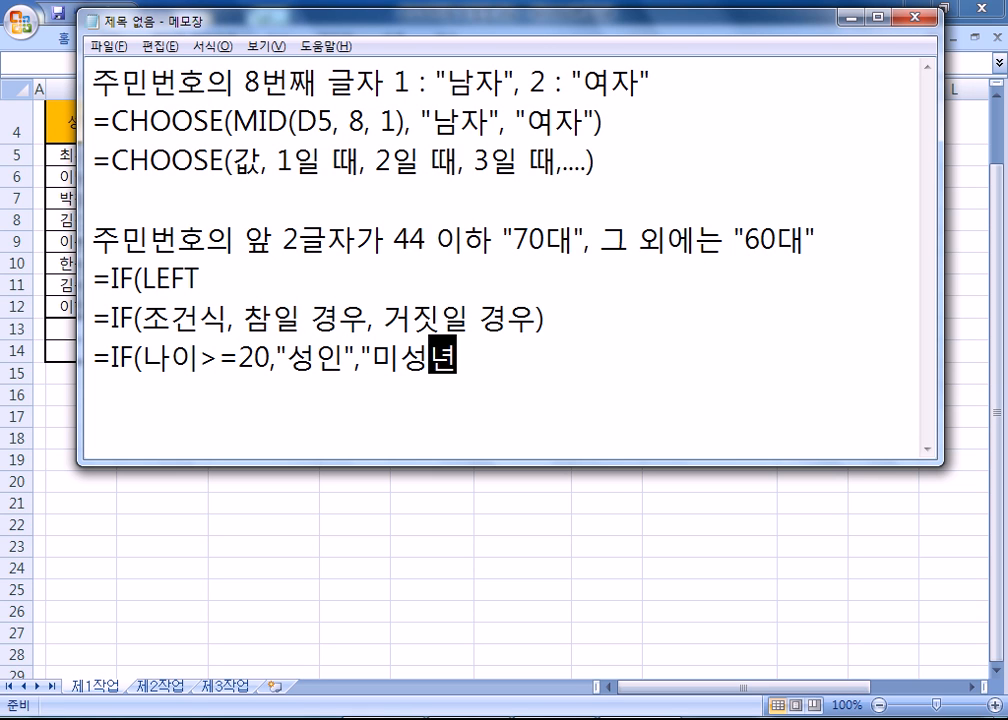
type("\")")
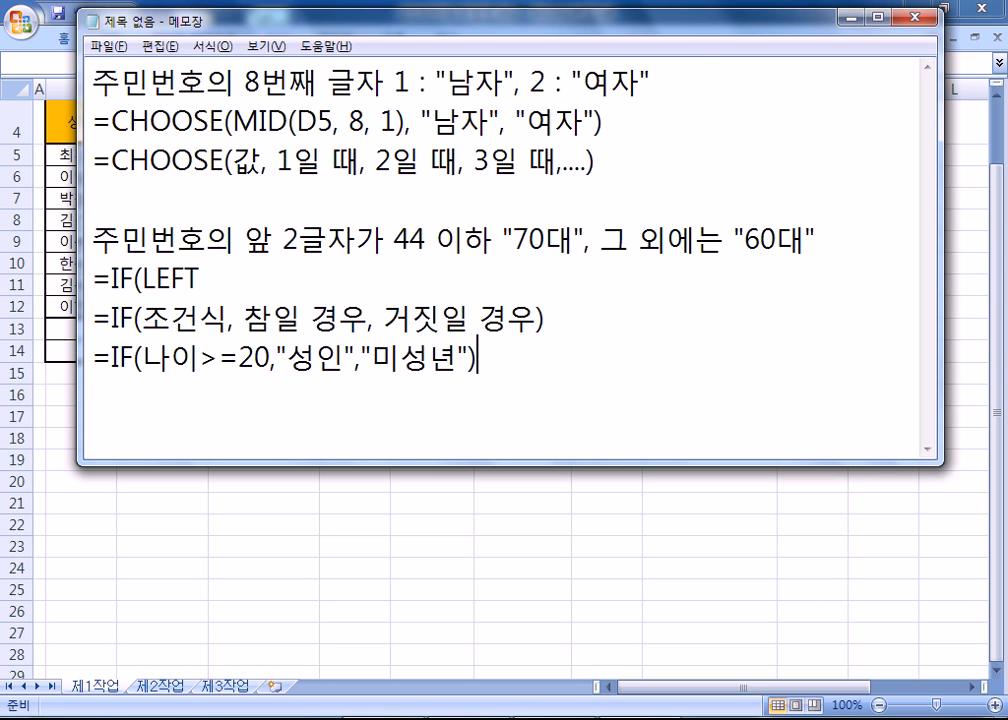
key("Return")
Reposition the note window and highlight the condition 나이>=20 and the true result 성인 in the age example.
left_click_drag(145, 350, 205, 352)
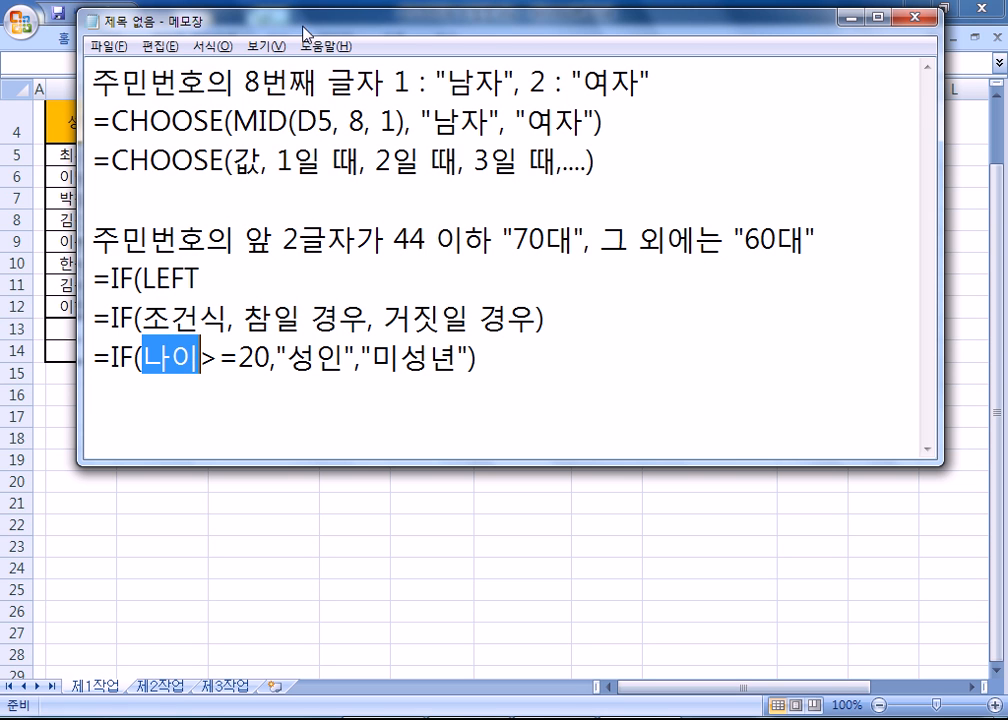
left_click_drag(242, 28, 315, 172)
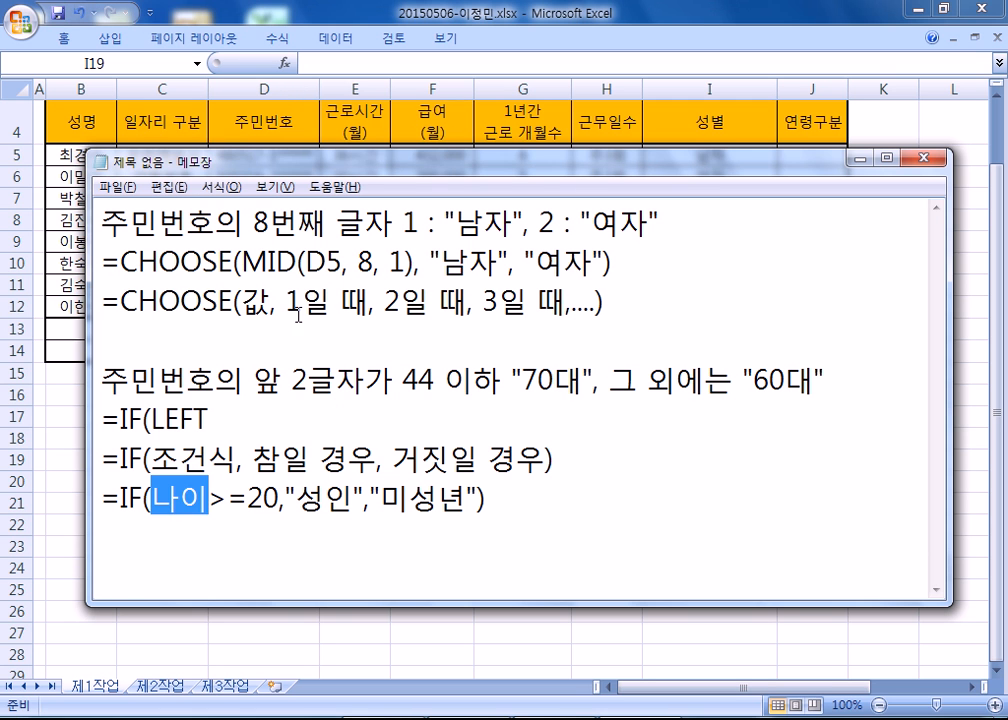
left_click_drag(317, 168, 305, 62)
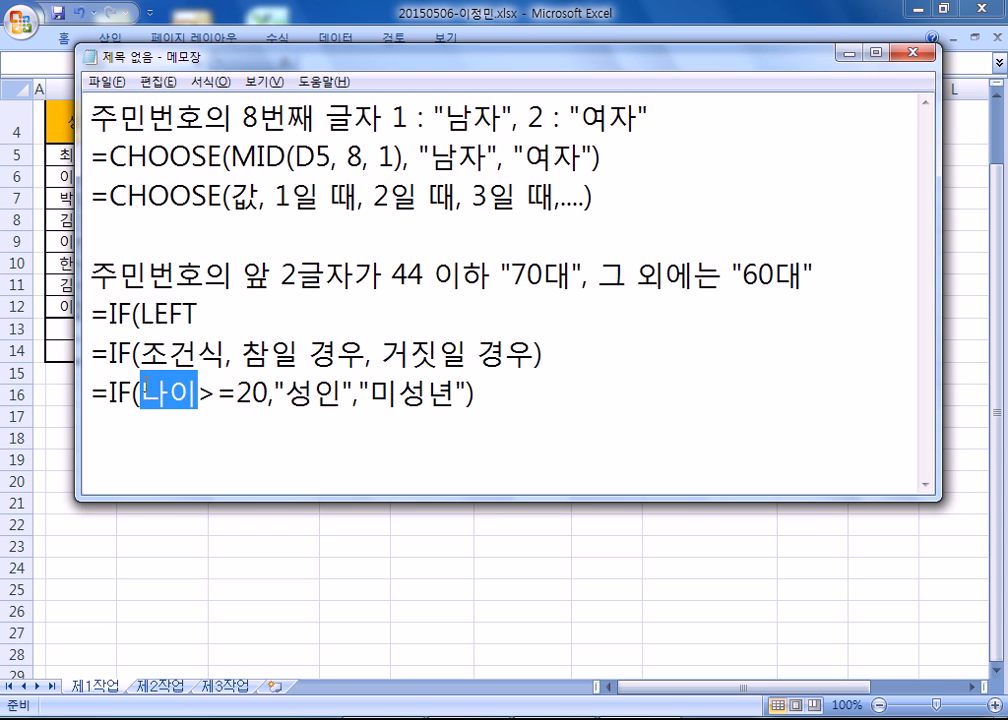
left_click_drag(268, 400, 140, 396)
double_click(299, 396)
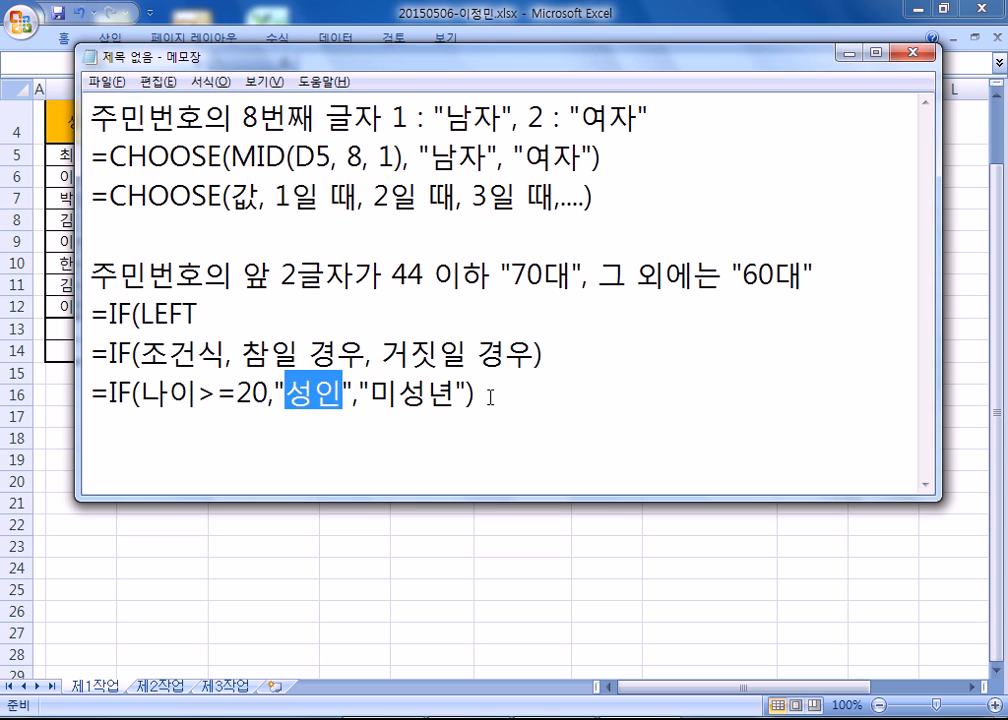
Begin a second IF example on a line below the age example with =IF(자녀수>=3.
left_click(491, 397)
key("Return")
type("=IF")
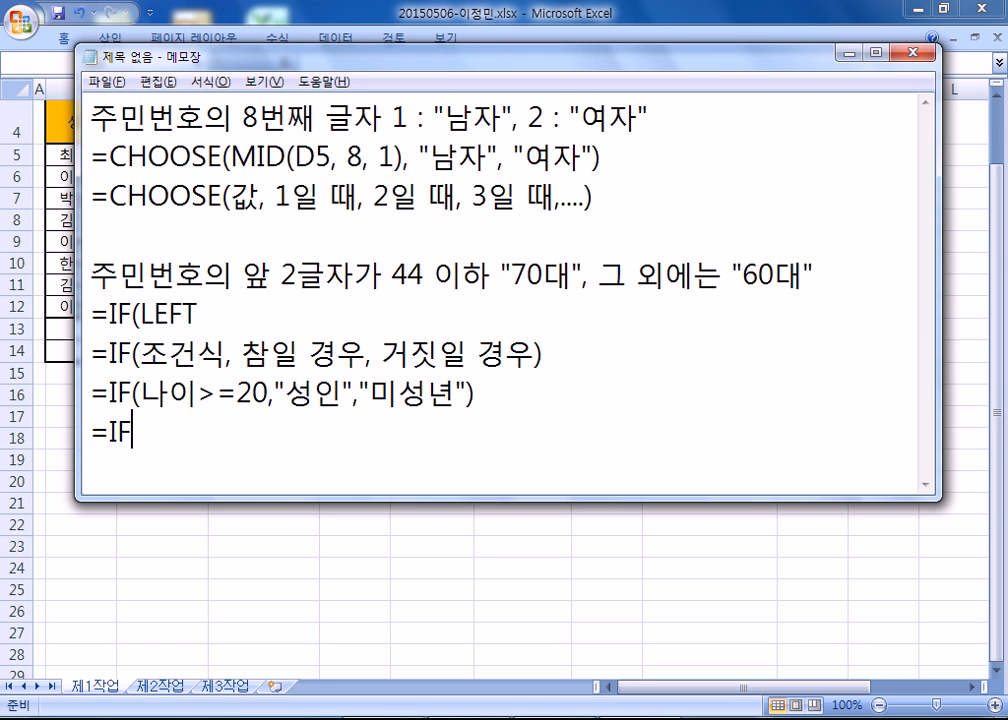
type("(")
type("WK")
key("BackSpace")
key("BackSpace")
key("BackSpace")
type("(자")
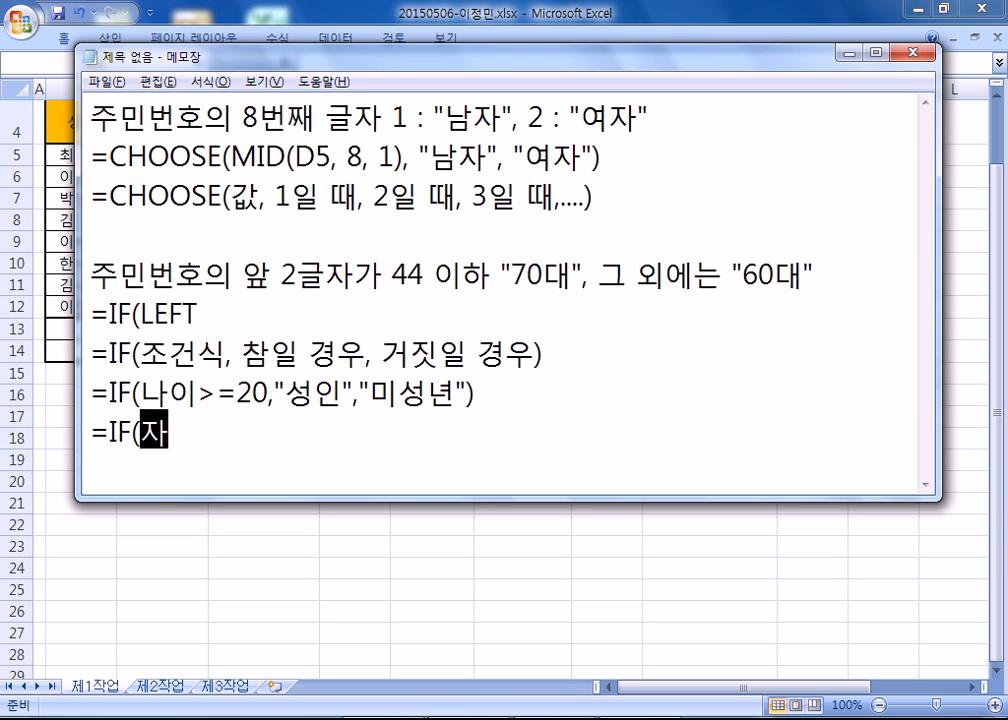
type("녀수>=3")
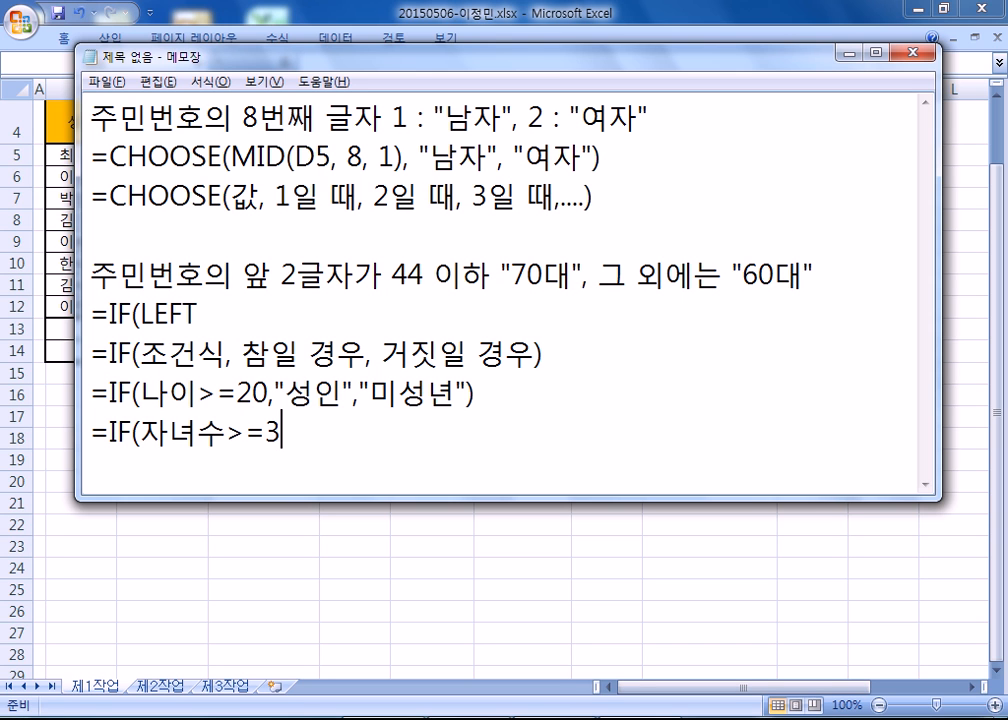
Complete the children example with the results 자녀수*100000 and 자녀수*50000, and make the note window taller.
type(",자녀수*")
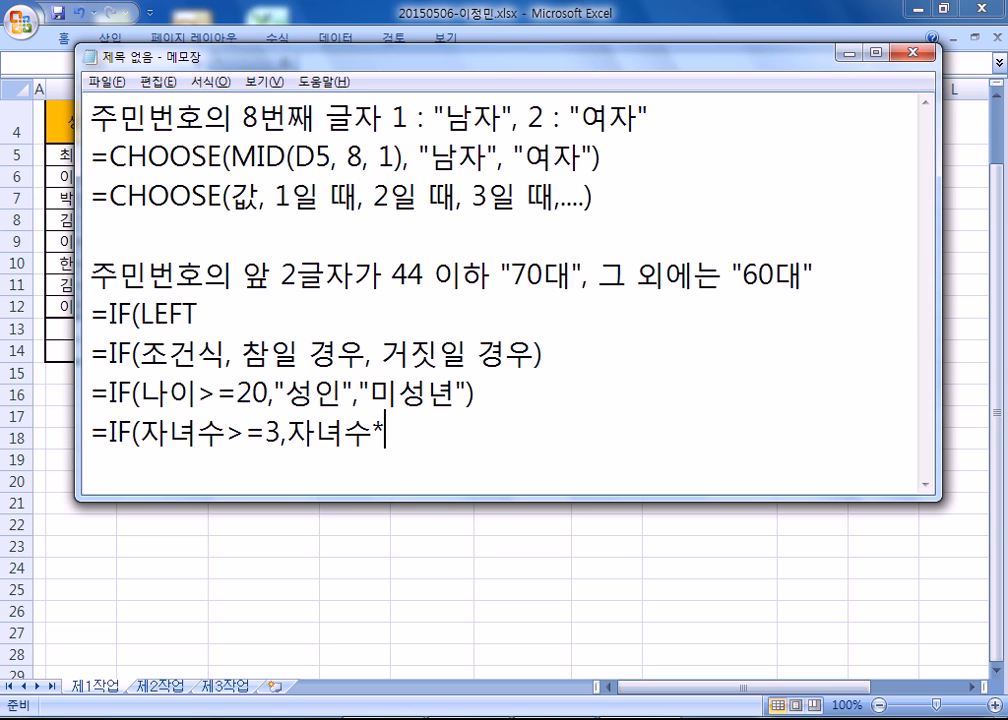
type("100000")
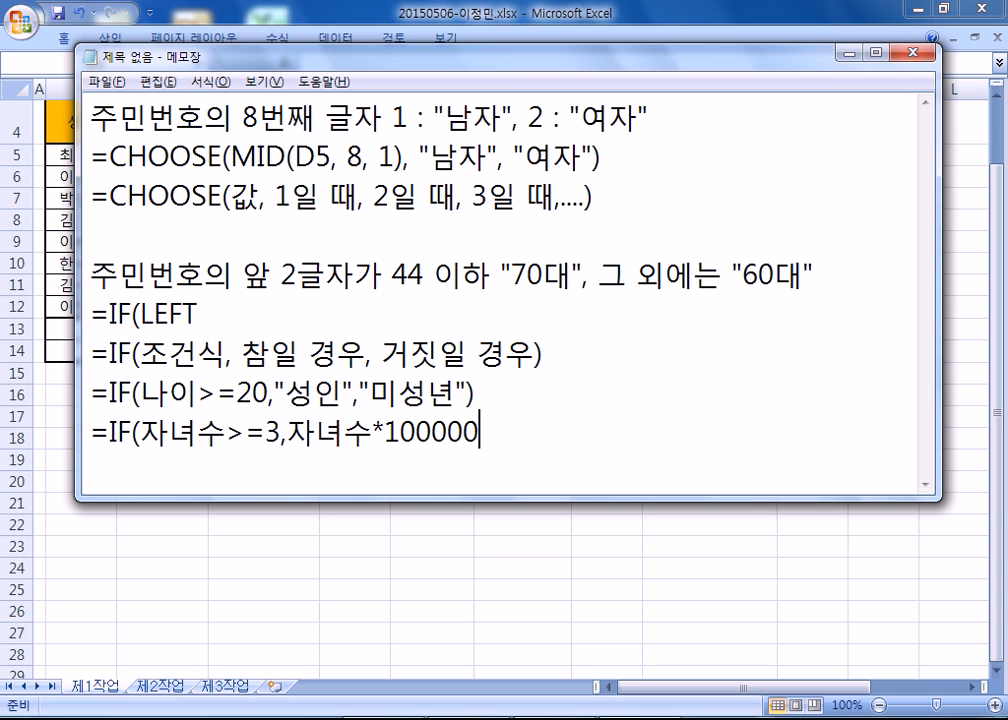
type(",자녀수")
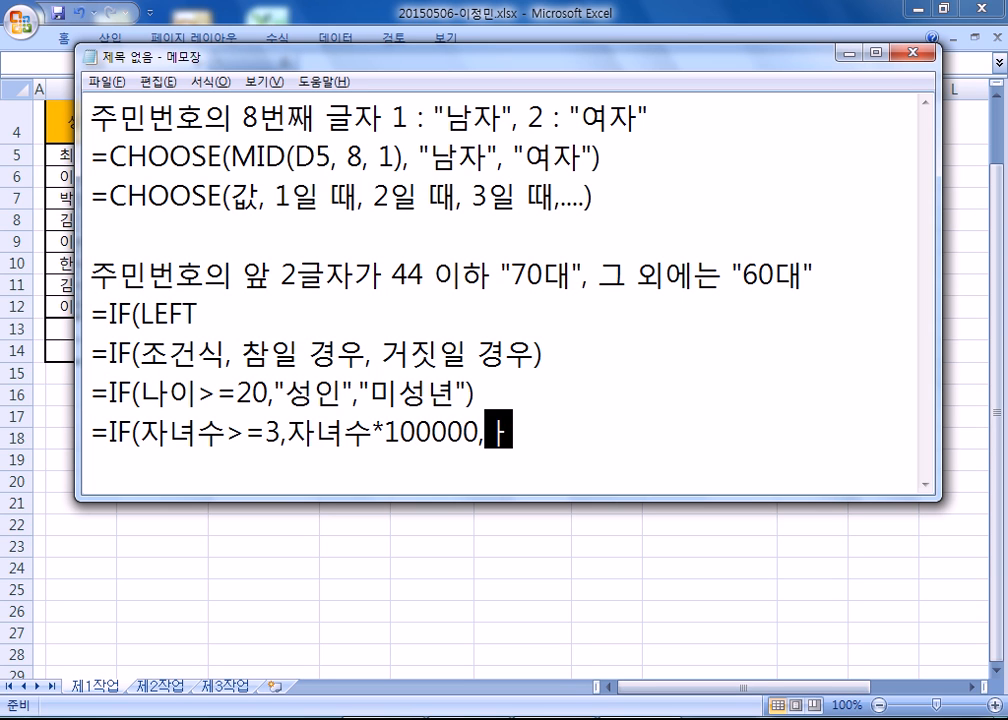
type("*5000")
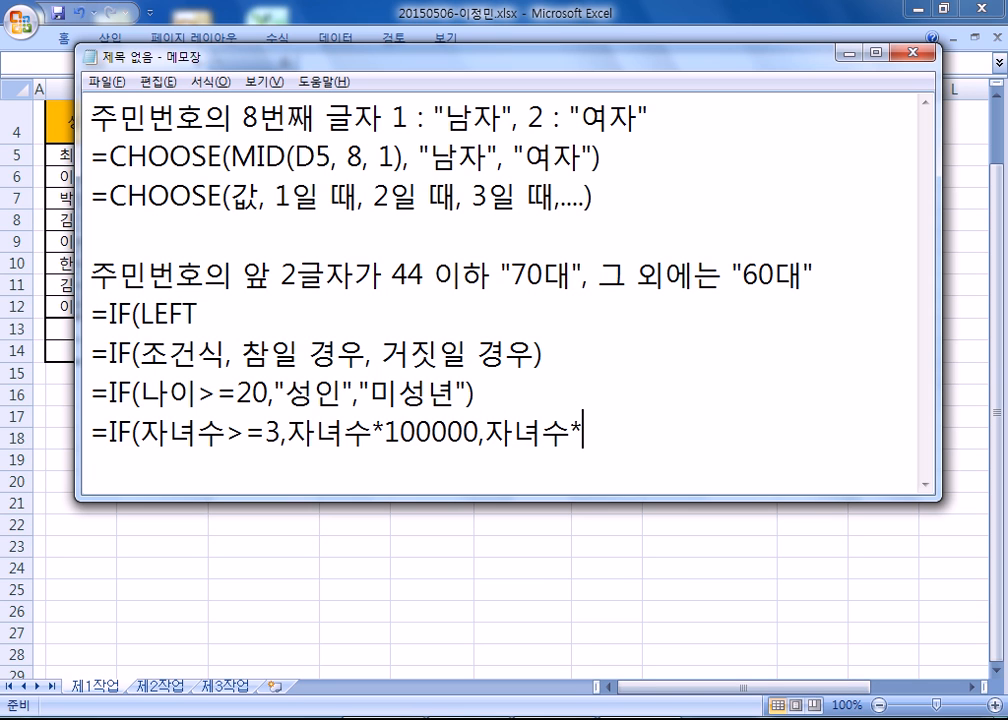
type(")")
key("Return")
left_click_drag(375, 496, 366, 553)
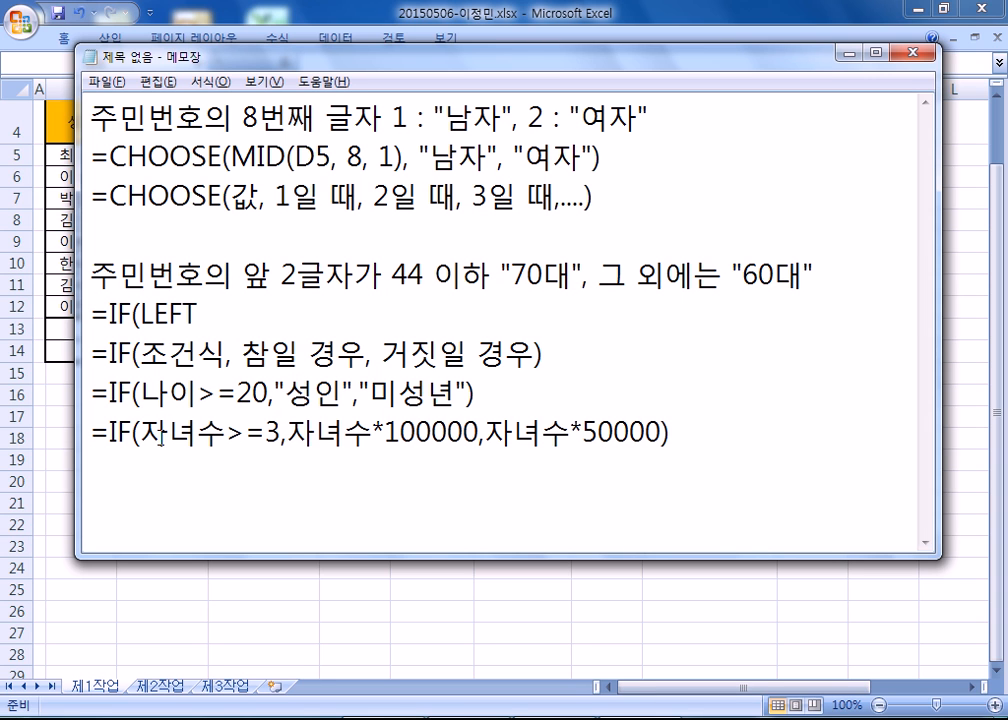
left_click_drag(138, 432, 219, 429)
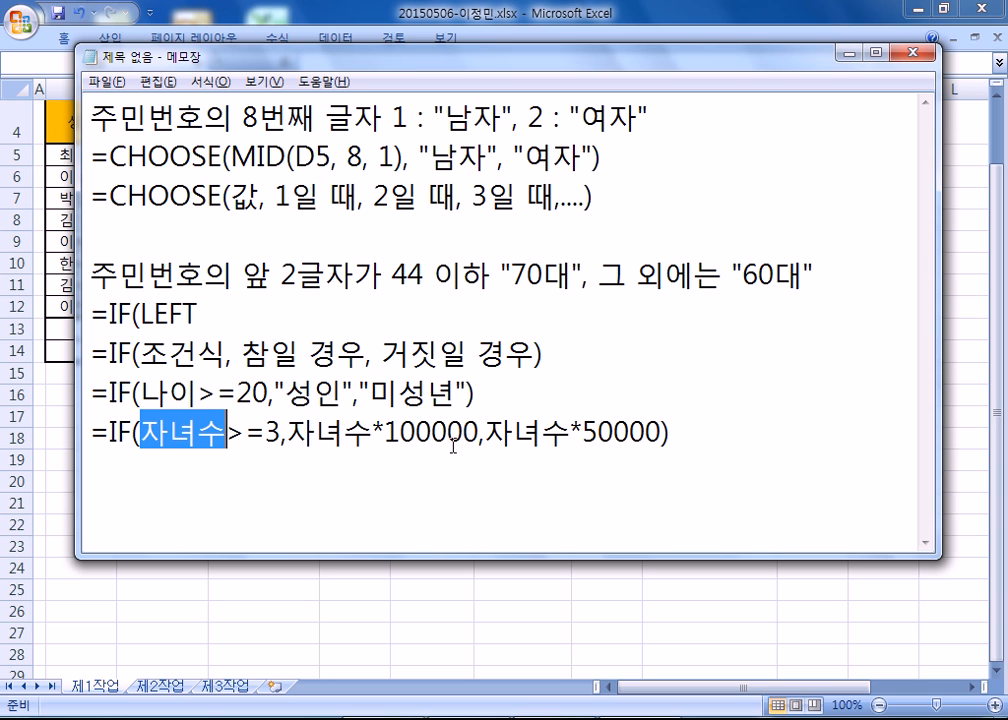
left_click(722, 456)
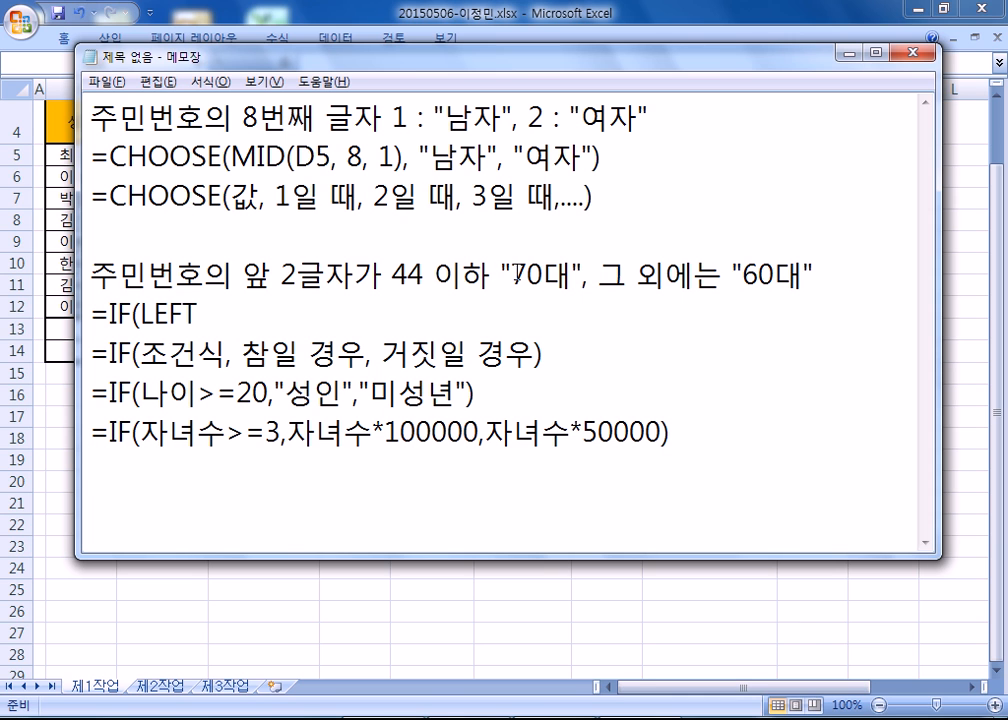
Add "70대" as the true result and "60대" as the false result to the unfinished =IF(LEFT formula, and close it.
left_click_drag(512, 274, 543, 274)
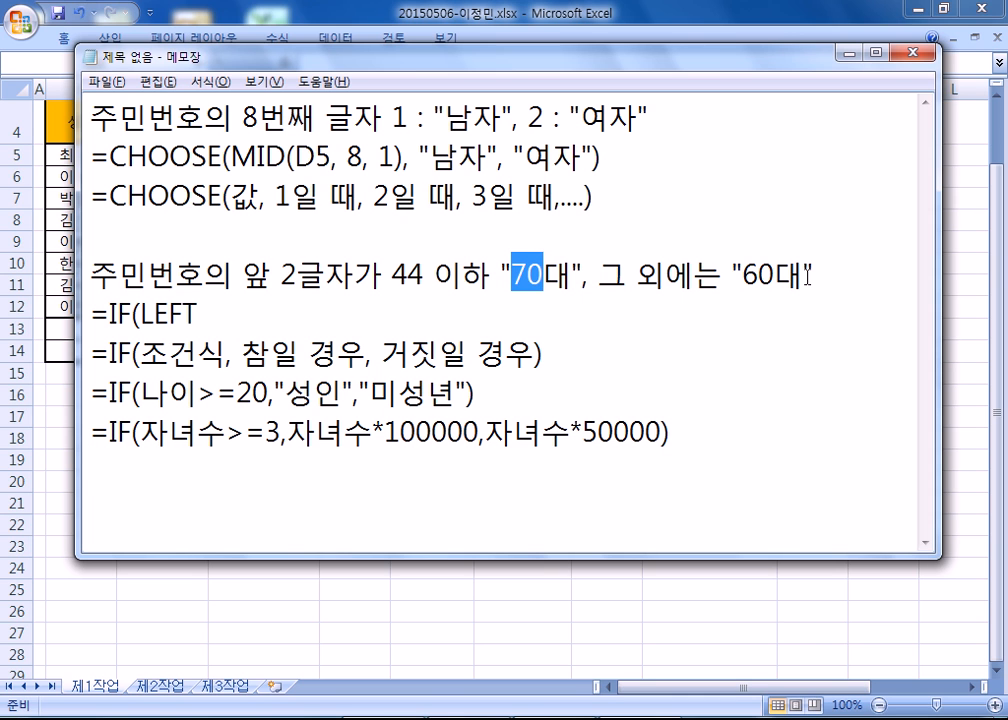
left_click(276, 315)
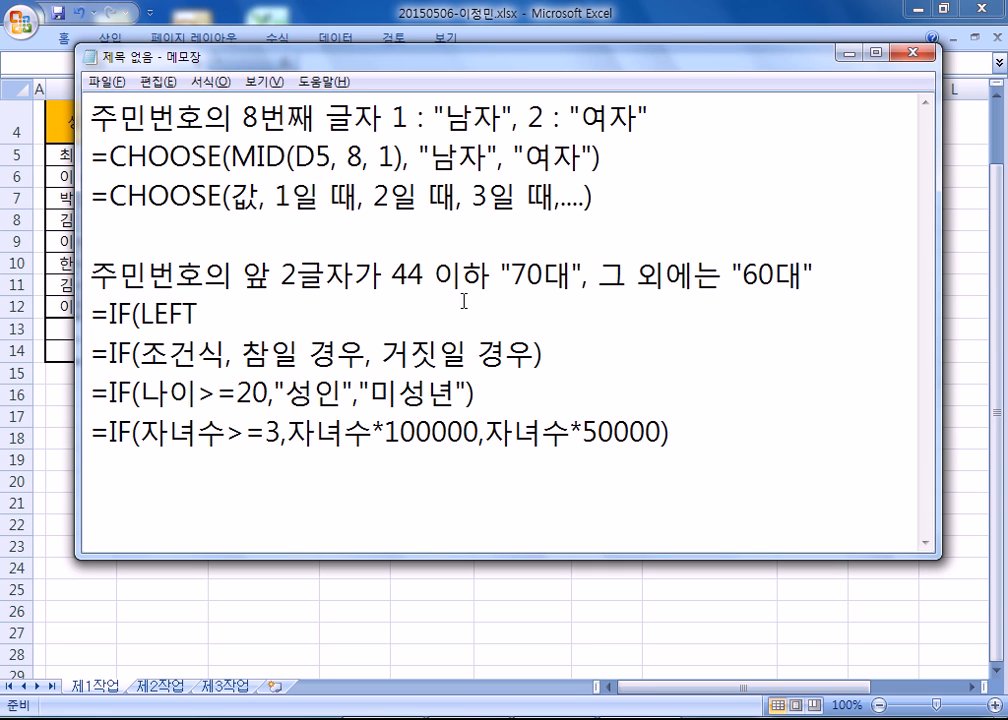
type(", \"")
type("70EO")
key("BackSpace")
key("BackSpace")
type("대\", ")
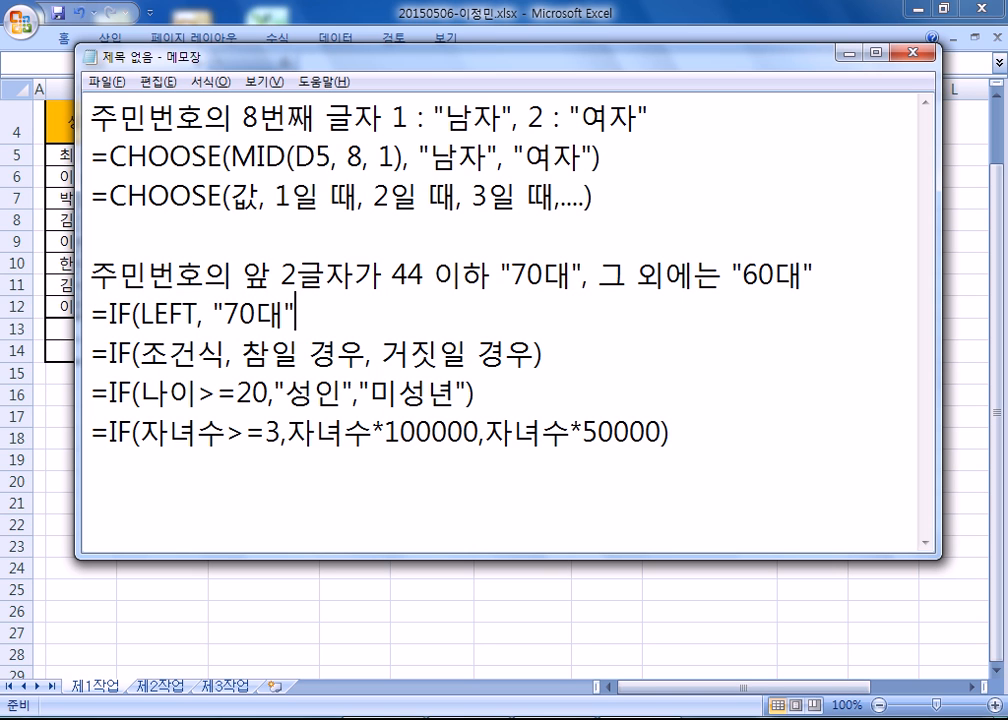
type("\"60대\")")
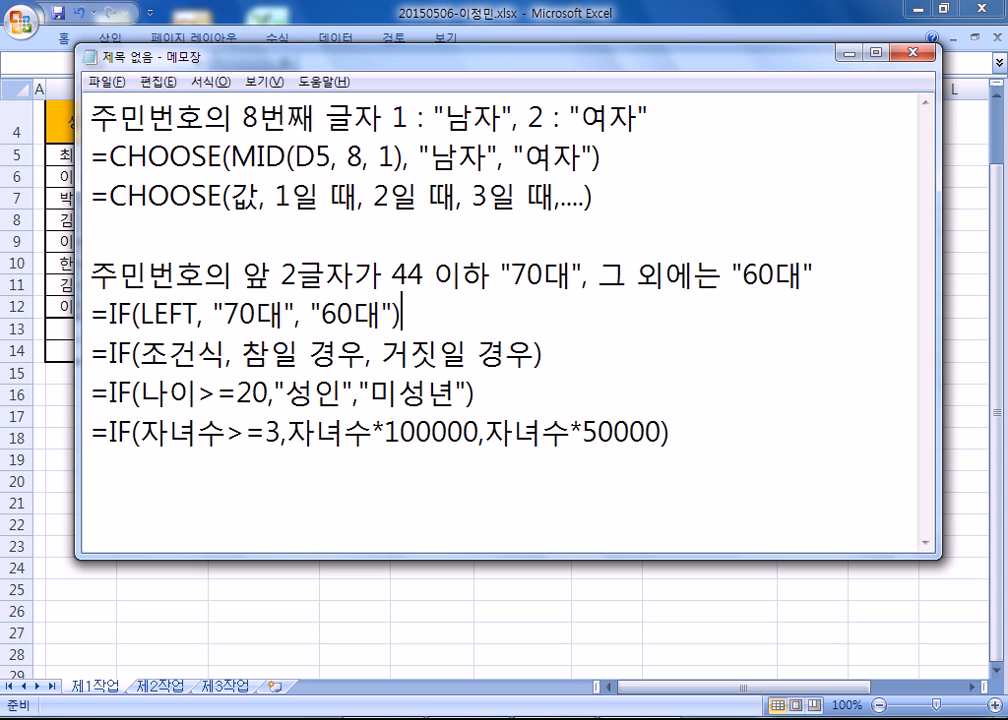
Fill in the formula's condition as LEFT(주민번호, 2)<=44, with a space before the 2.
left_click(199, 315)
type("(WNAL")
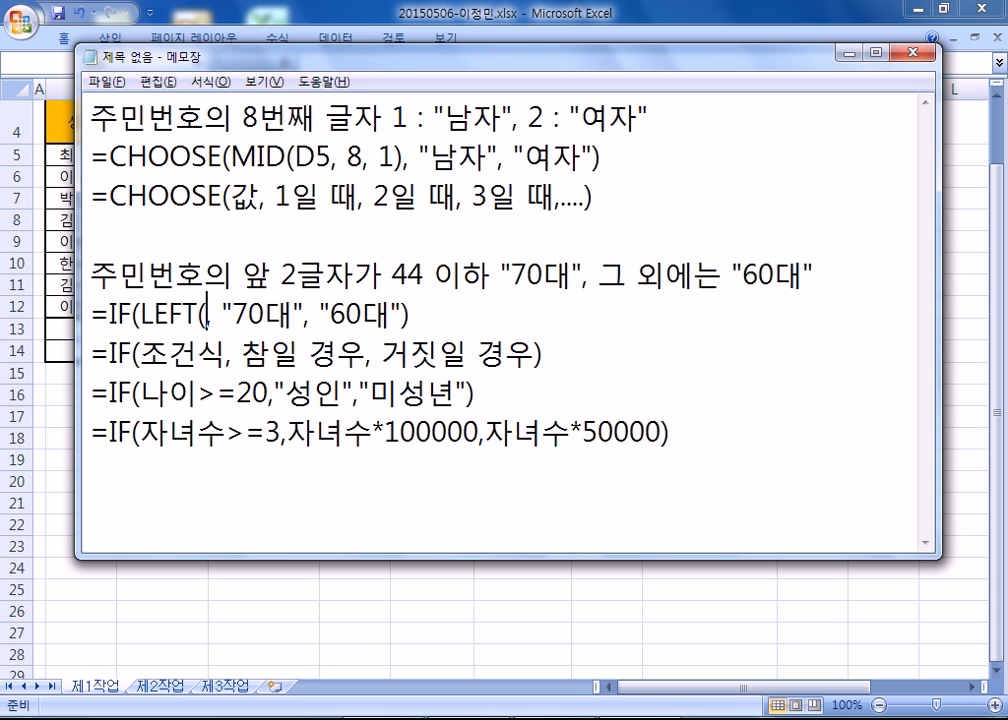
key("BackSpace")
key("BackSpace")
key("BackSpace")
key("BackSpace")
key("Hangul")
type("주민")
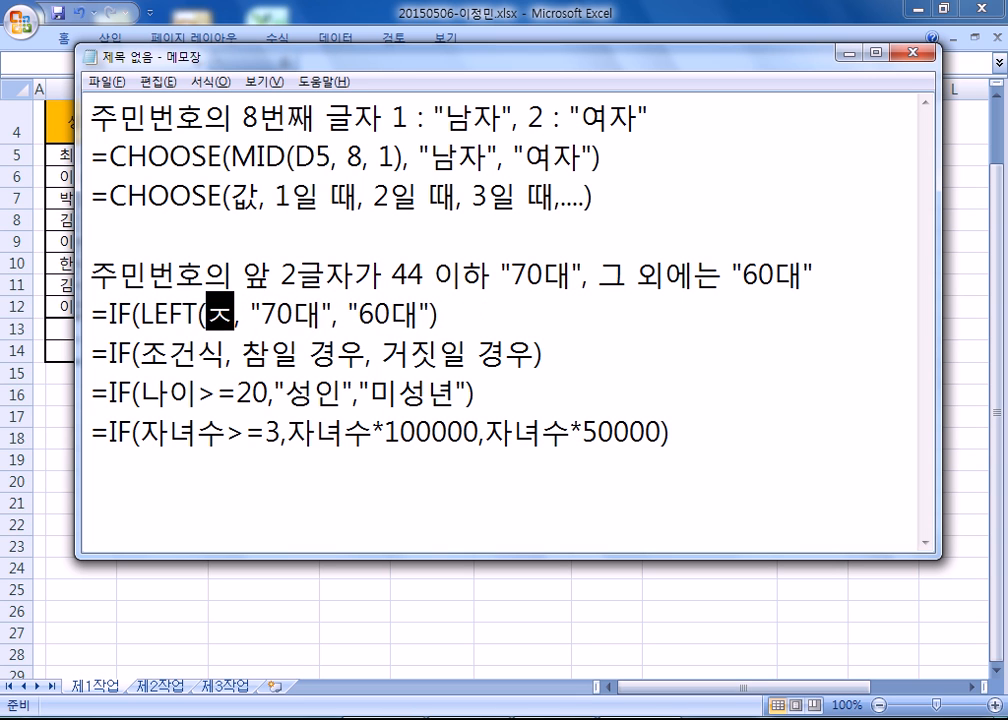
type("번호,2)")
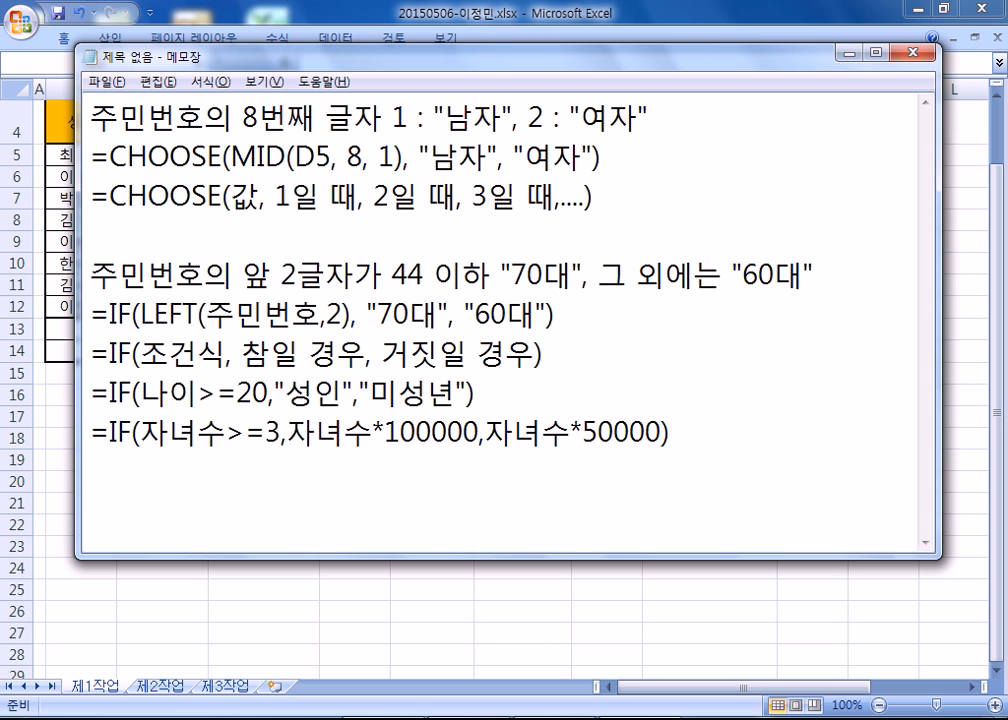
type("<=4")
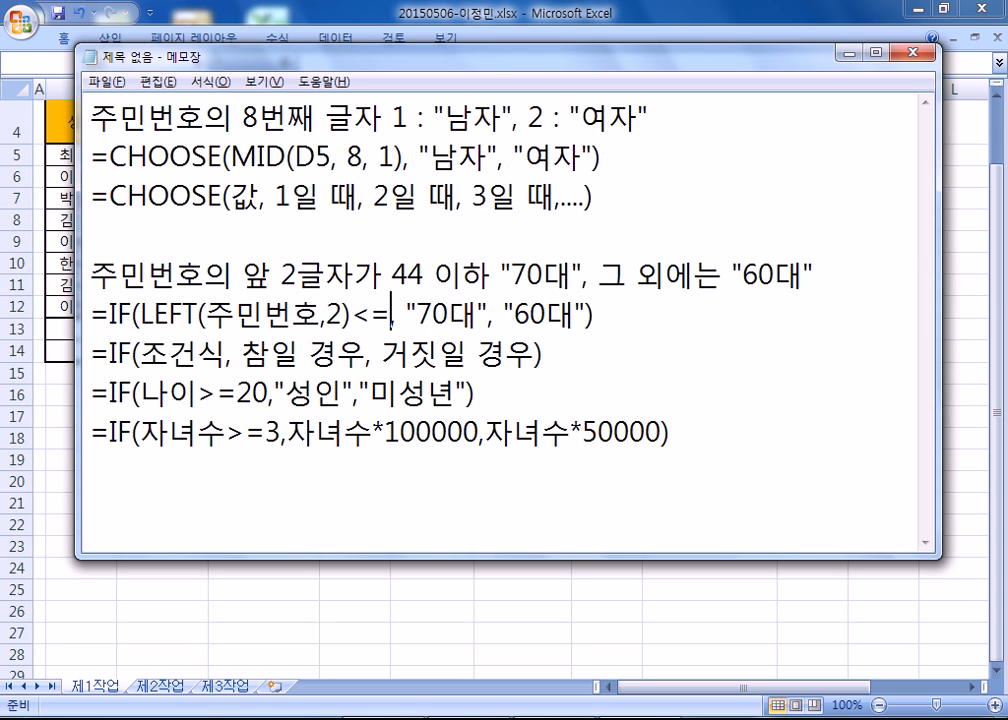
type("4")
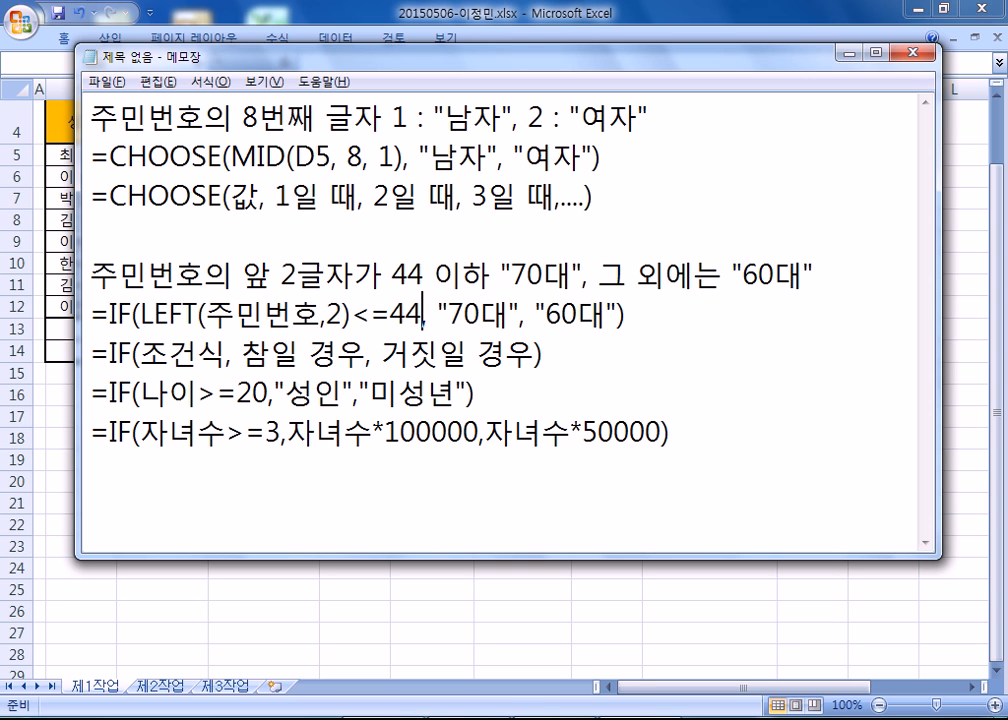
left_click(331, 316)
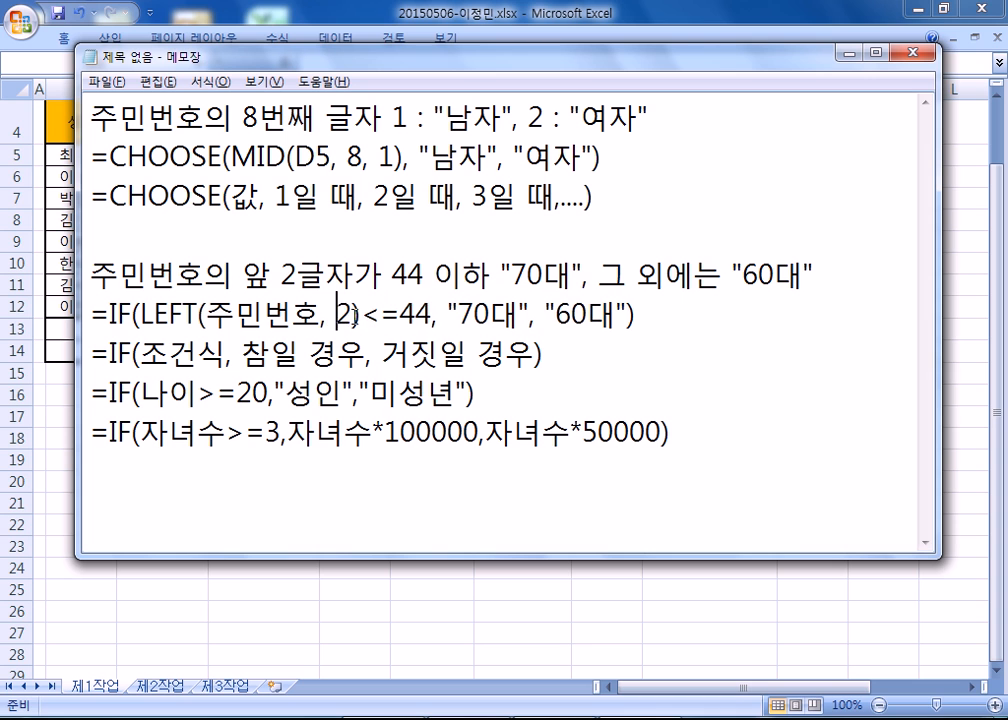
Review the LEFT condition, the 44 limit and both age results in the formula, and switch back to the Excel worksheet.
left_click_drag(352, 314, 294, 314)
left_click(432, 314)
double_click(407, 314)
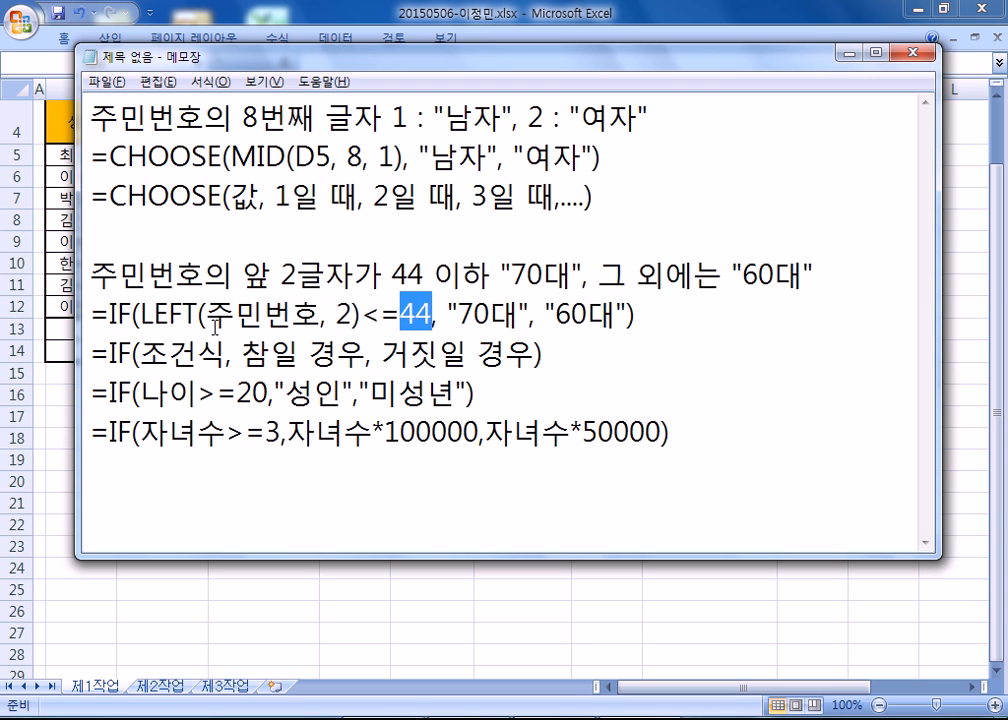
left_click(518, 316)
double_click(518, 316)
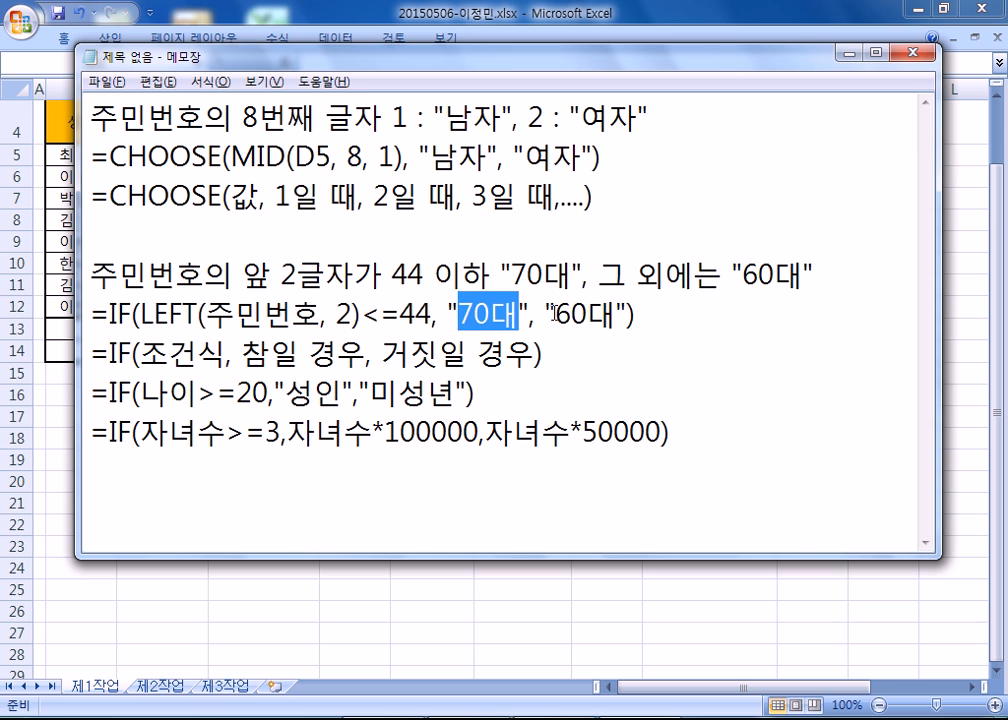
left_click_drag(557, 316, 588, 316)
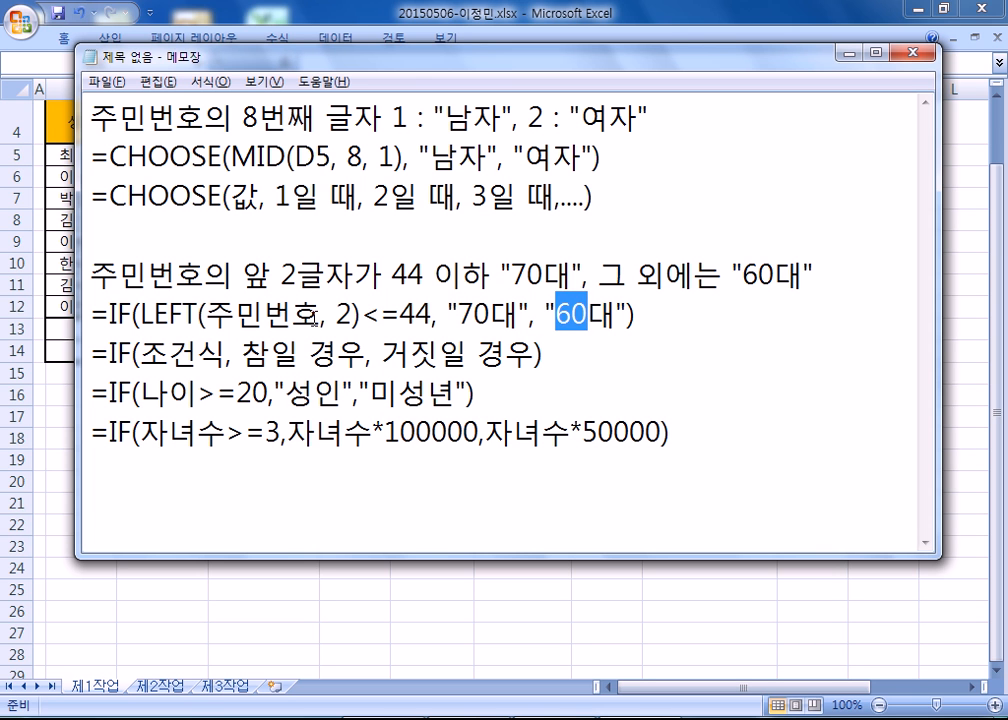
key("alt+Tab")
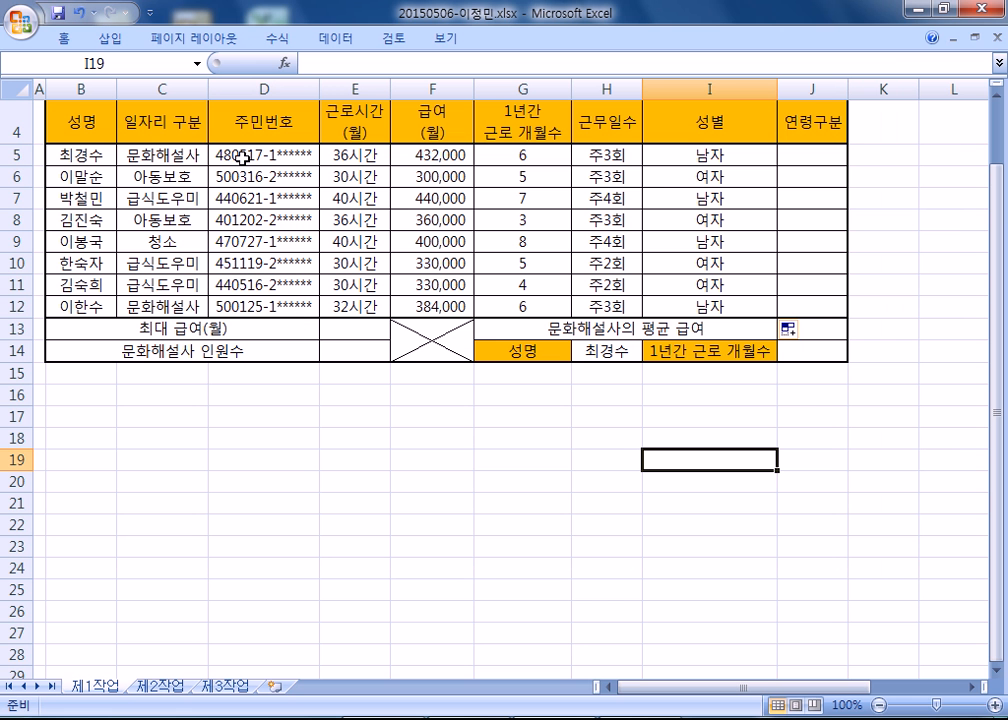
Replace 주민번호 with D5 in the LEFT condition of the Notepad formula, and copy the whole formula into Excel cell J5.
key("alt+Tab")
left_click_drag(207, 316, 318, 316)
type("D5")
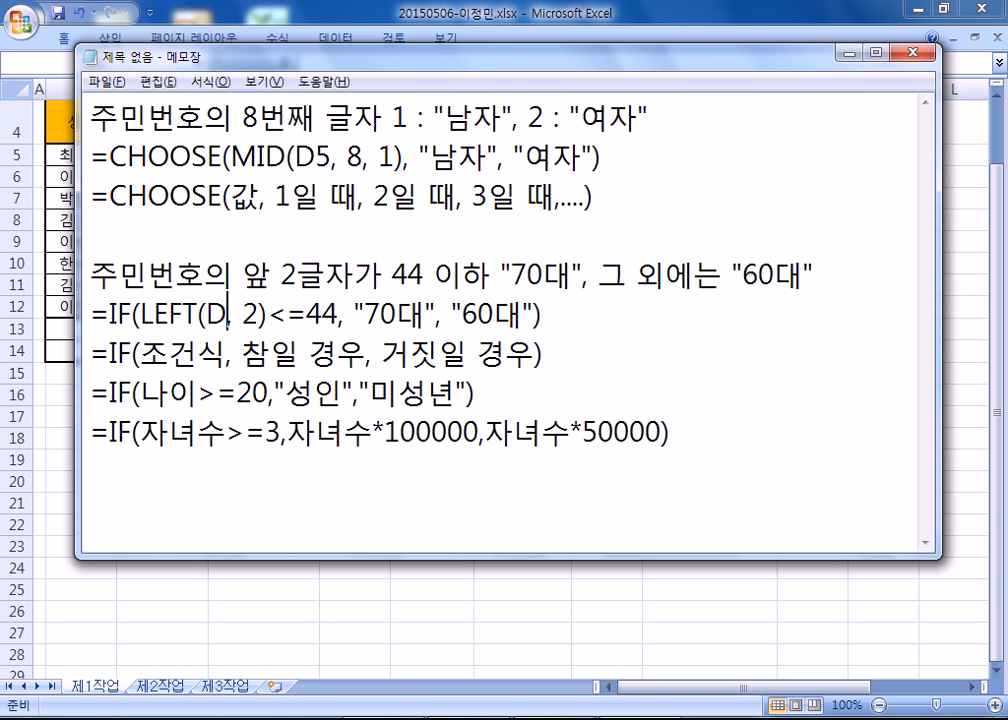
left_click_drag(567, 311, 90, 322)
key("ctrl+c")
key("alt+Tab")
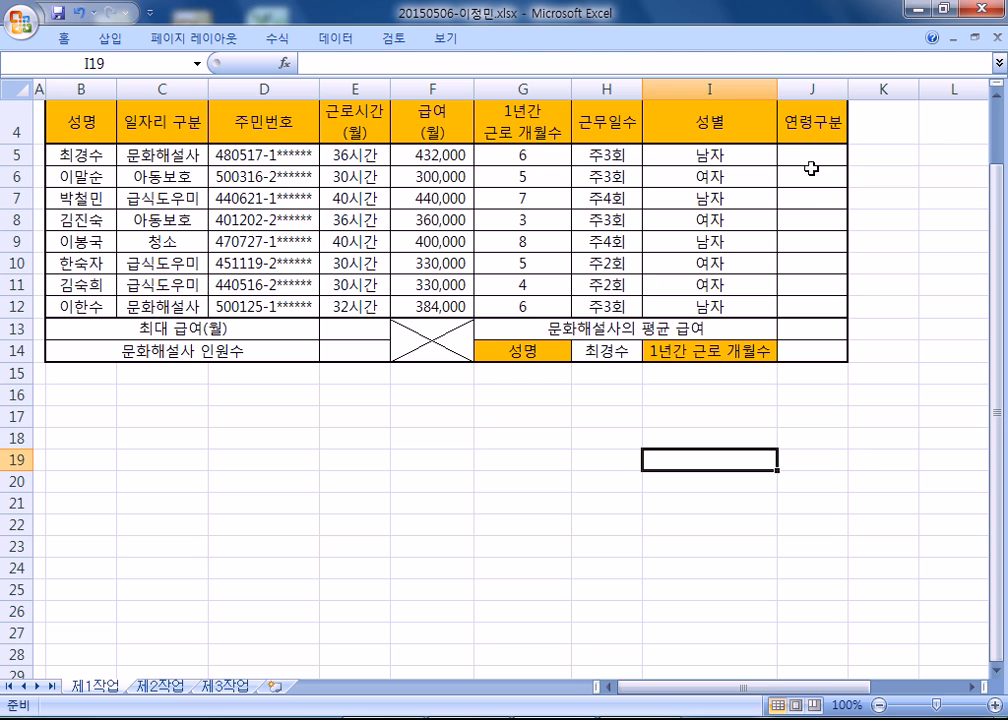
left_click(814, 154)
key("ctrl+v")
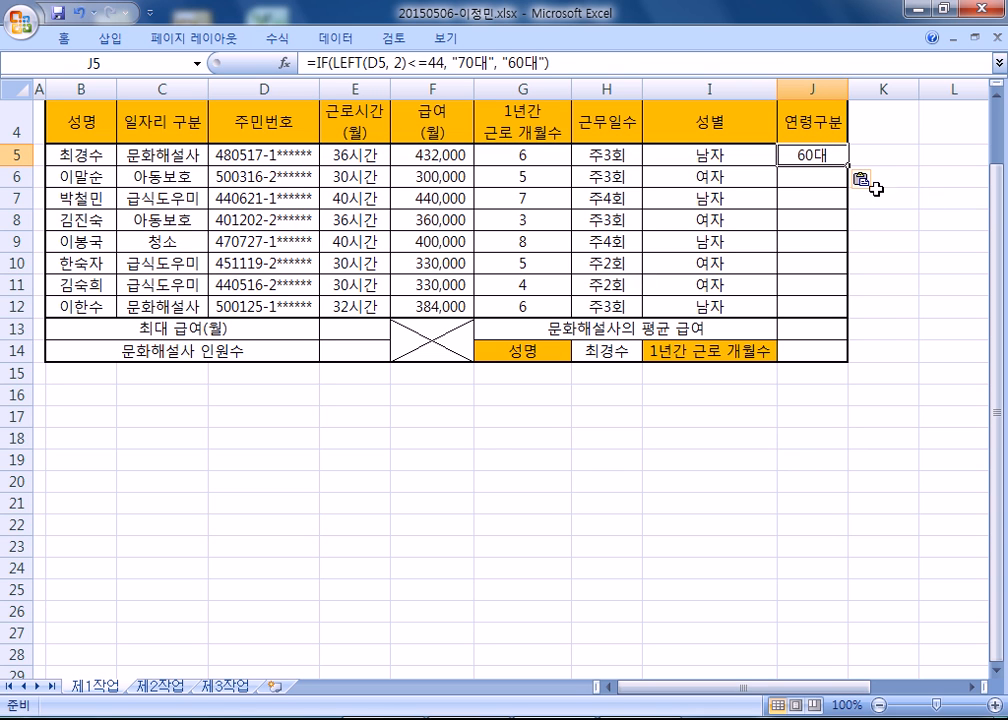
Fill the 연령구분 formula from J5 down to J12 without formatting.
left_click_drag(846, 164, 853, 310)
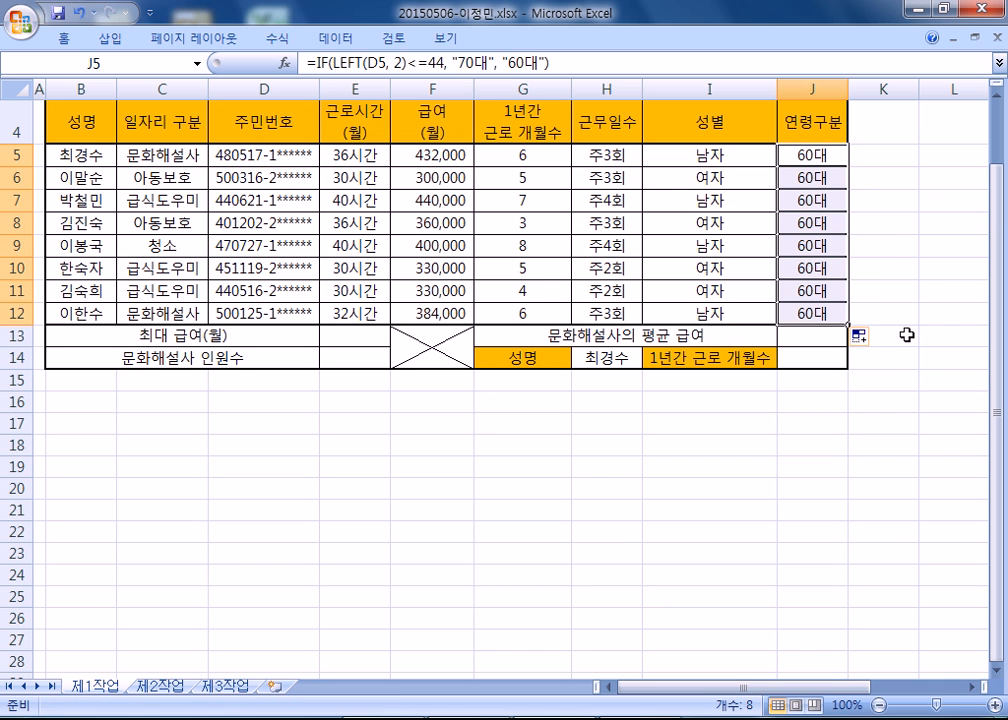
key("ctrl+z")
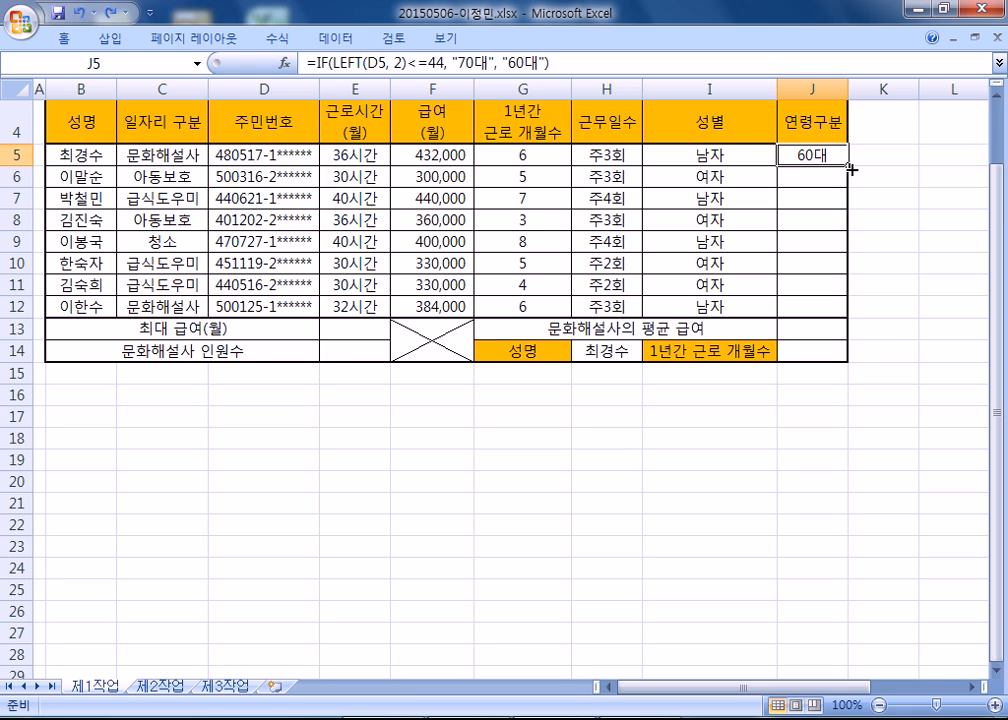
left_click_drag(849, 168, 860, 313)
left_click(861, 335)
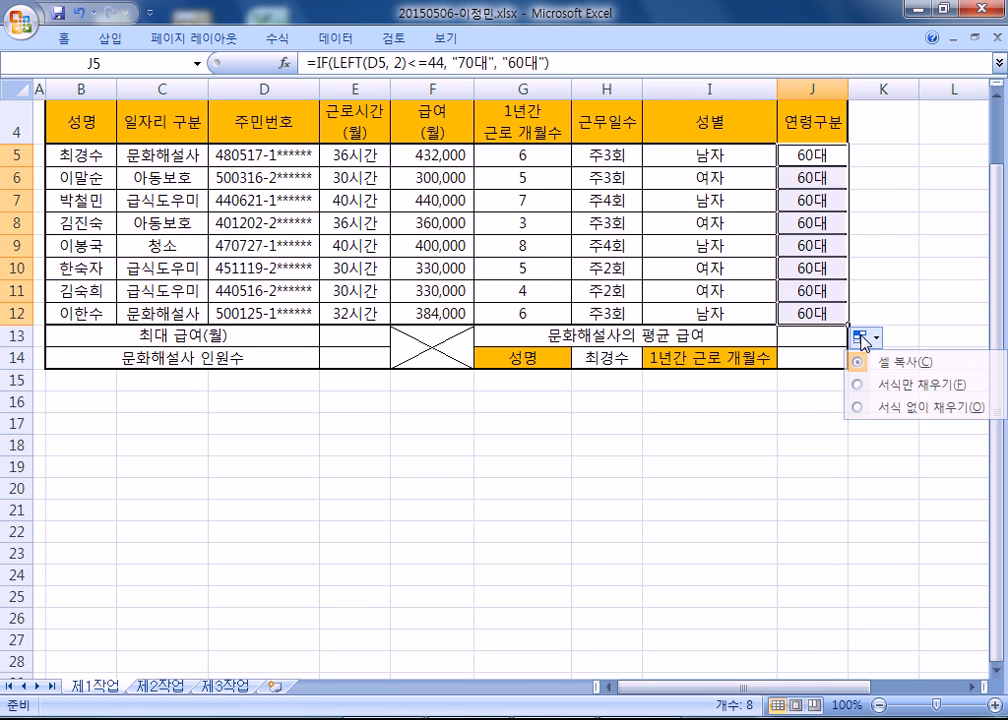
left_click(893, 407)
Check the 연령구분 formula in J8 against the Notepad version, and review its LEFT function and the MID function above it.
left_click(800, 220)
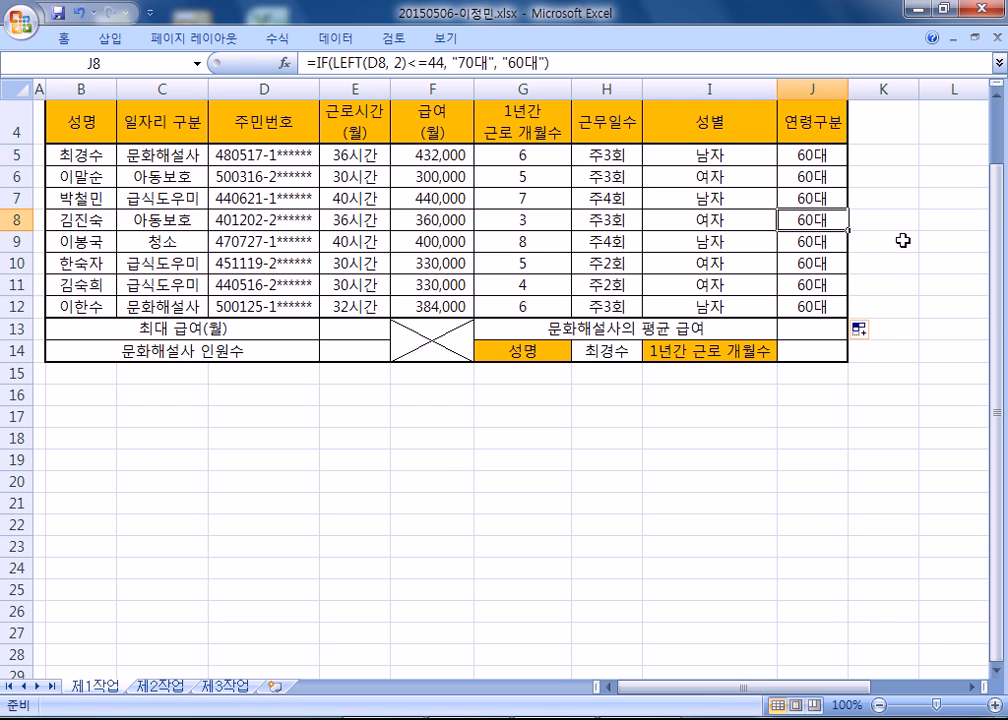
key("F2")
key("Return")
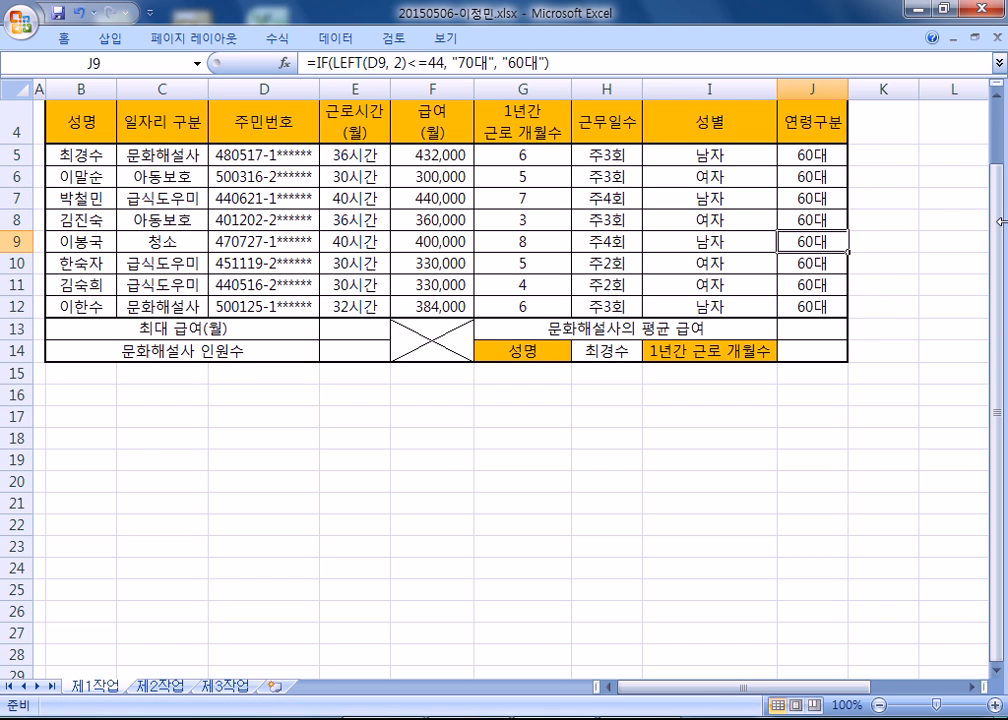
key("Up")
key("alt+Tab")
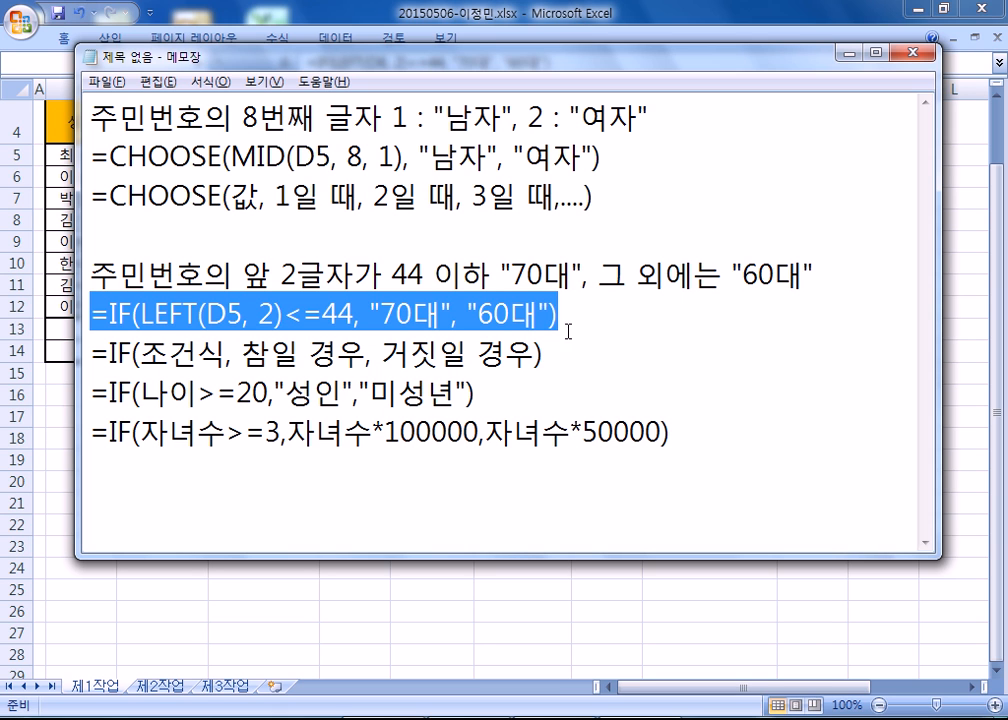
left_click(325, 305)
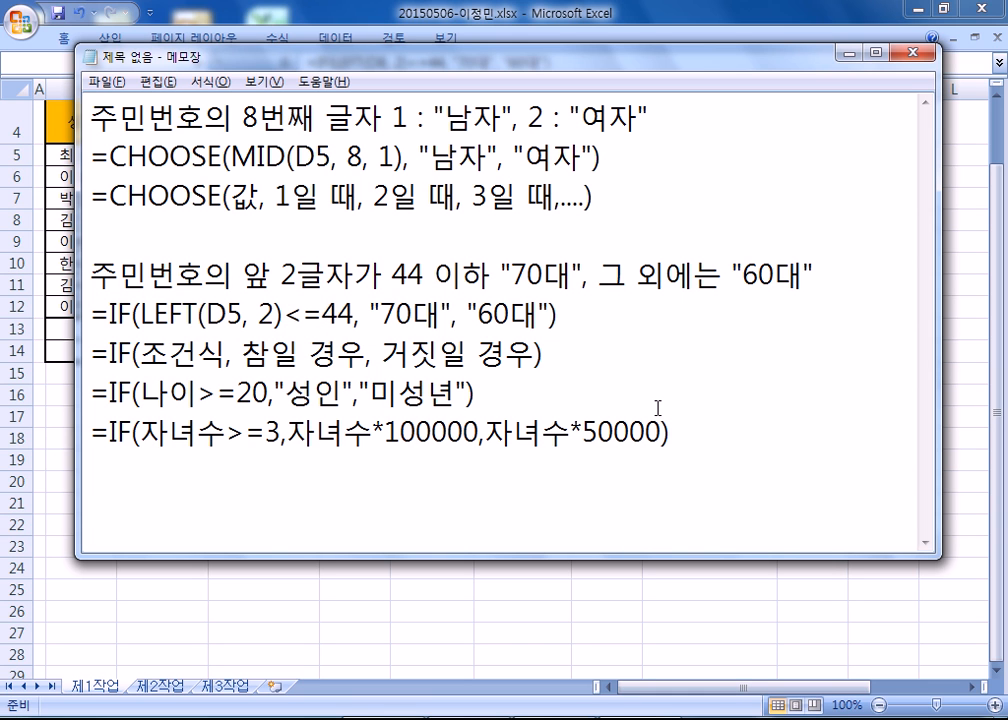
key("alt+Tab")
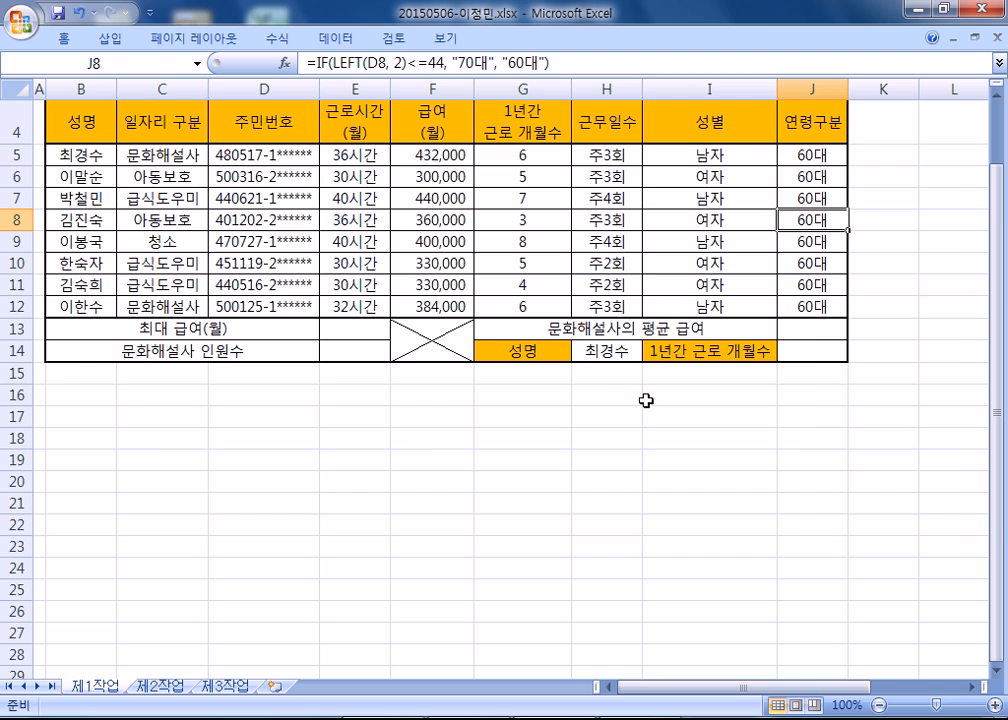
key("alt+Tab")
left_click_drag(141, 315, 183, 315)
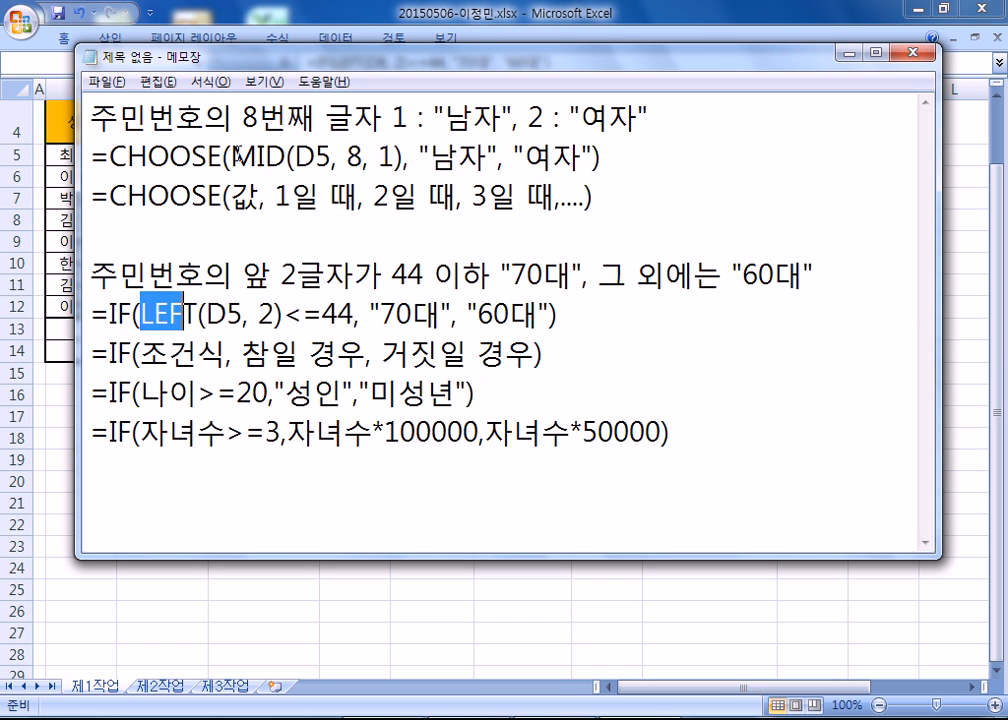
left_click_drag(229, 155, 287, 155)
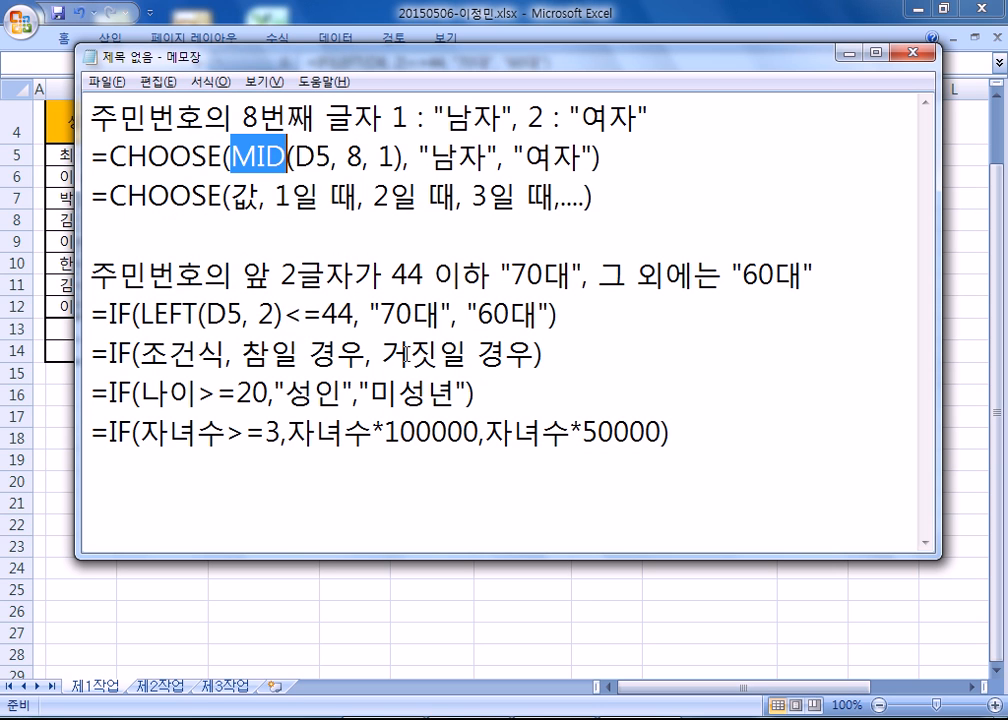
Enclose the 44 limit in double quotes in the Notepad formula so that the condition reads LEFT(D5, 2)<="44".
left_click_drag(322, 314, 352, 314)
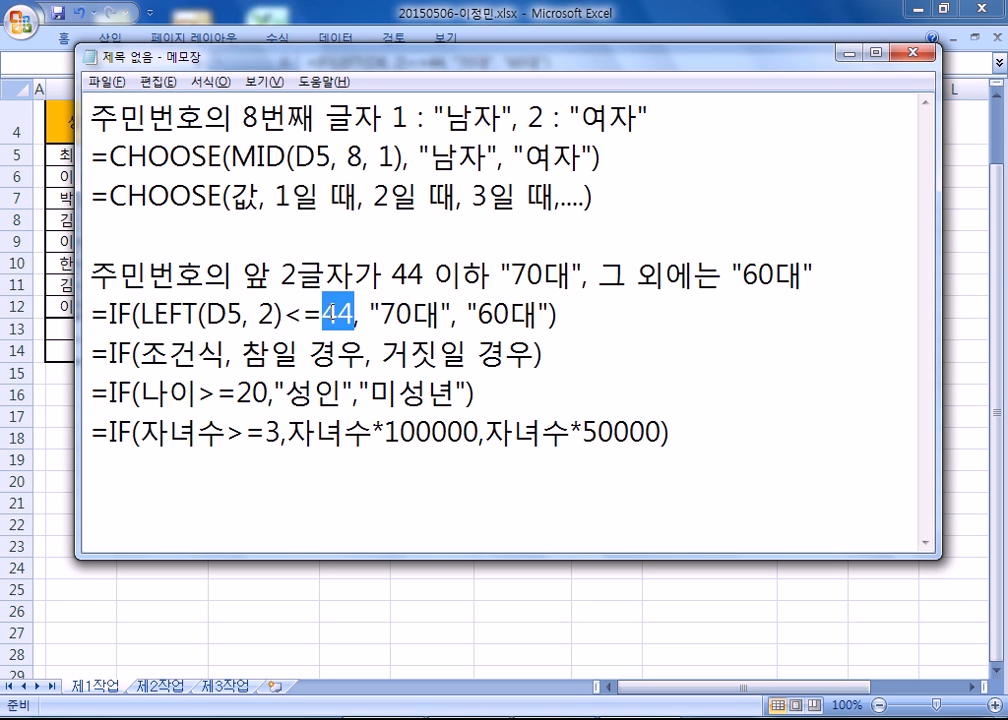
left_click(323, 310)
type("\"")
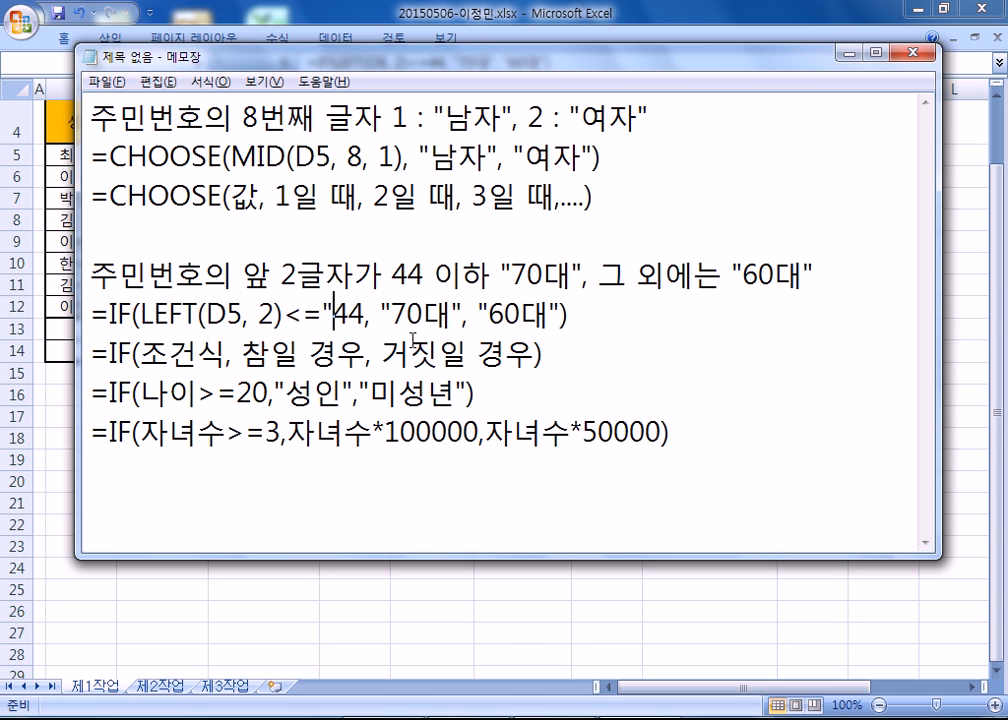
left_click(362, 314)
type("\"")
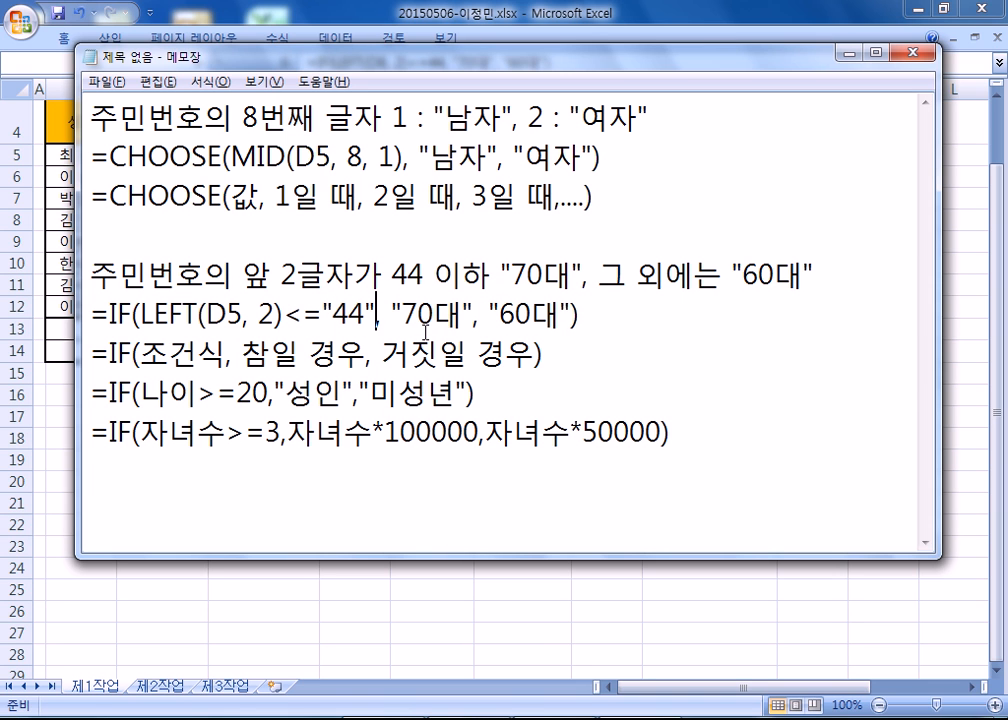
In Excel, change the limit to "44" in the 연령구분 formula for the whole range J5:J12 at once.
key("alt+Tab")
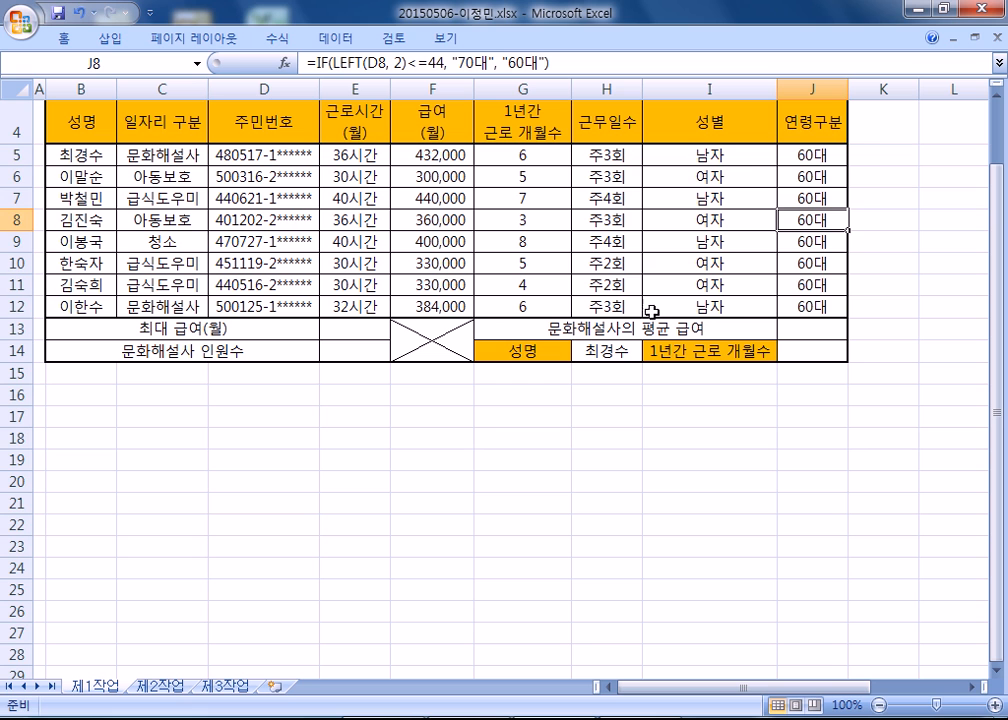
left_click_drag(803, 157, 787, 288)
key("F2")
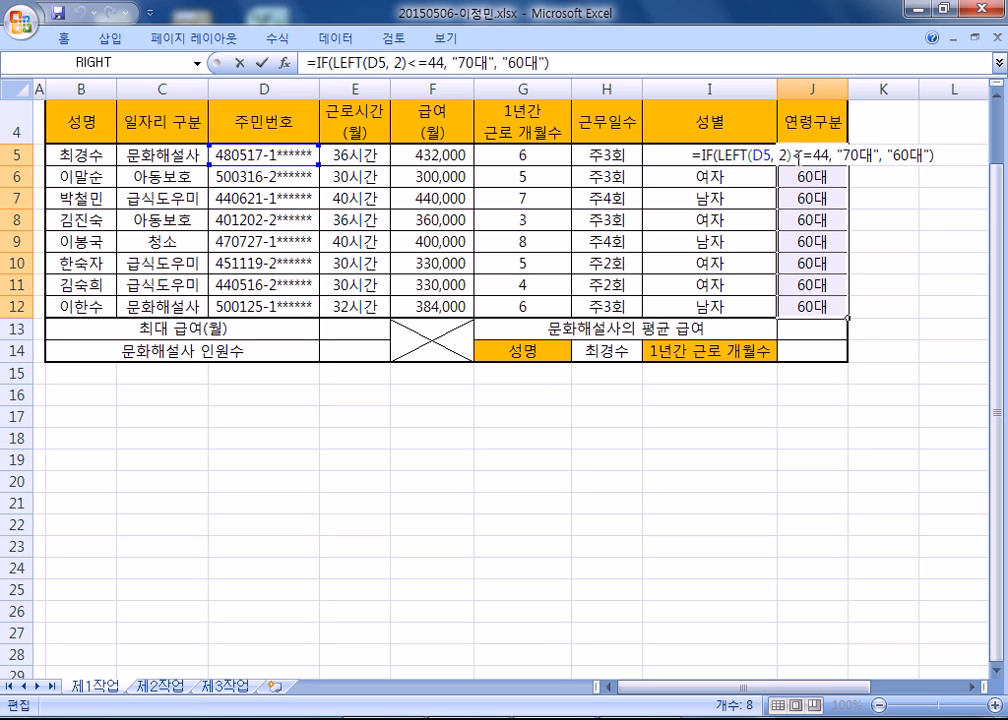
key("Left")
key("Left")
key("Left")
key("Left")
key("Left")
key("Left")
key("Left")
key("Left")
key("Left")
key("Left")
key("Left")
key("Left")
key("Left")
key("Left")
key("Left")
key("Left")
key("Left")
type("\"")
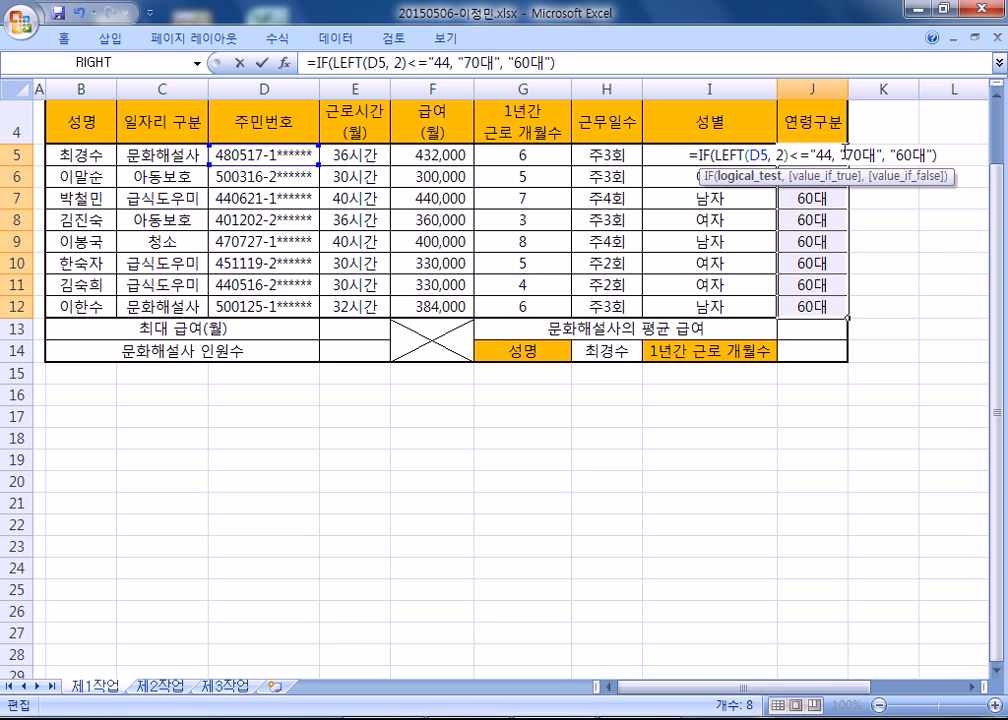
key("Right")
key("Right")
type("\"")
key("ctrl+Return")
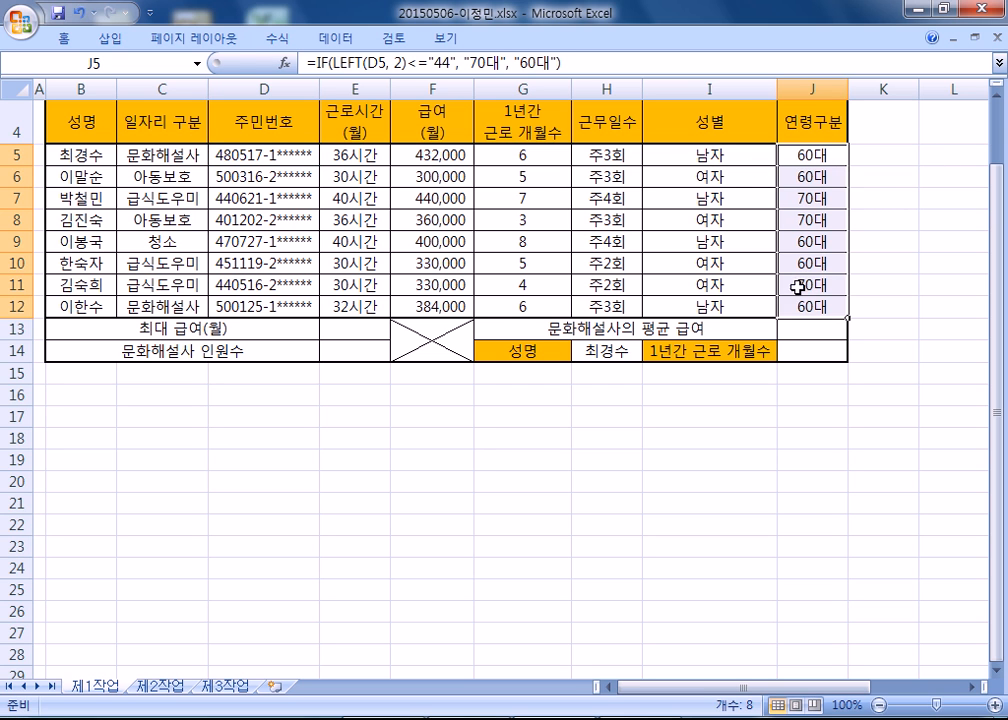
Examine the J8 formula and how the Notepad MID formula uses the eighth character of D5 to choose 남자 or 여자.
double_click(817, 221)
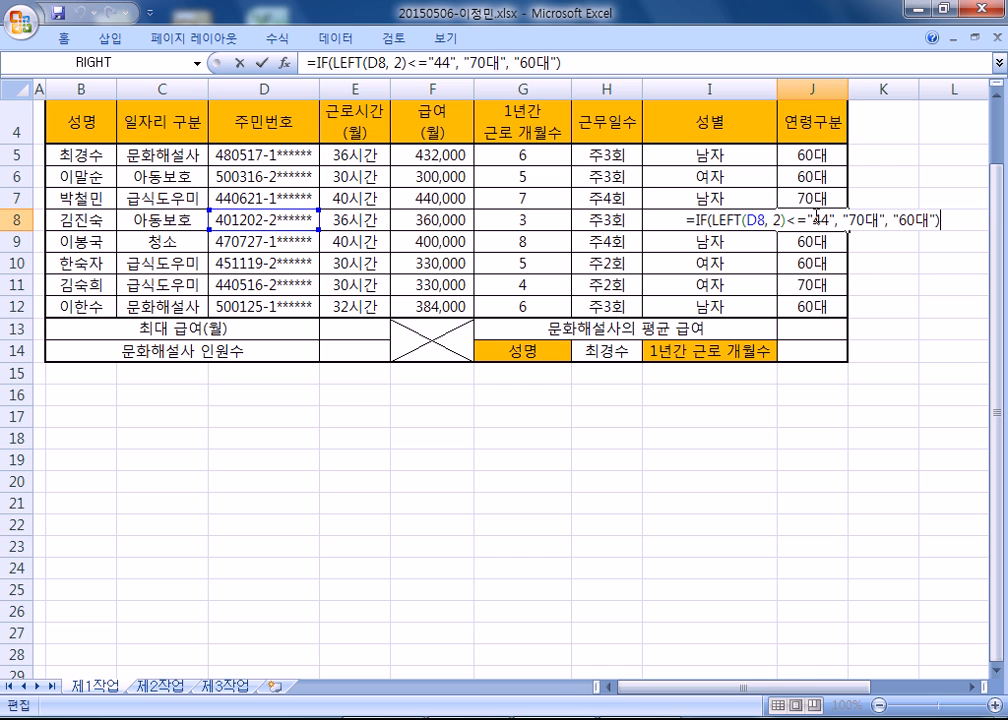
key("Escape")
left_click(800, 157)
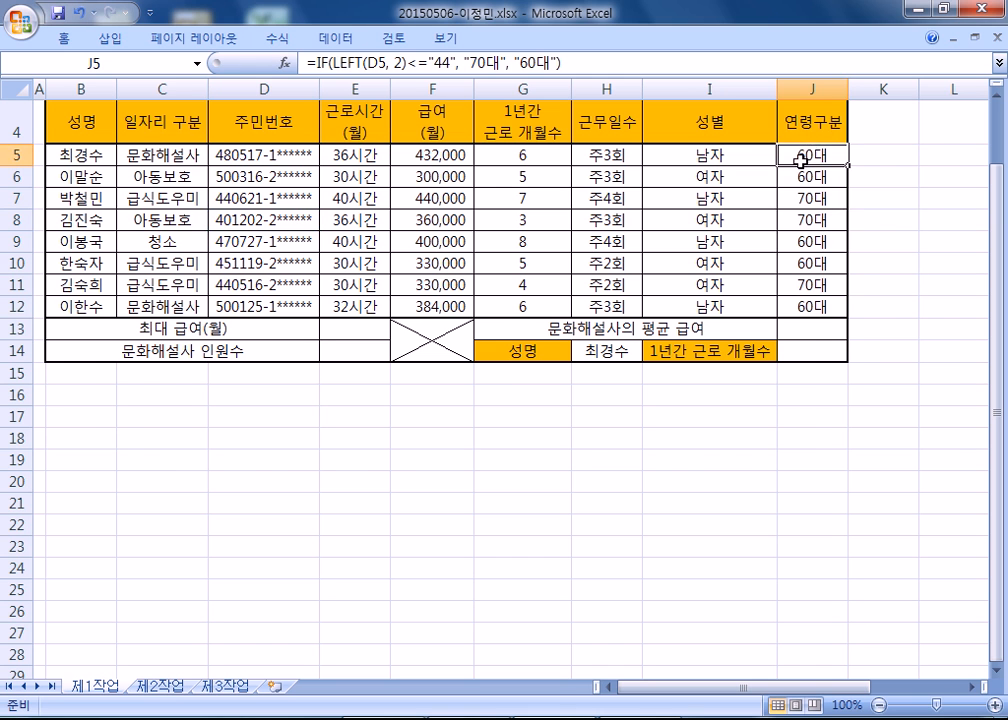
key("alt+Tab")
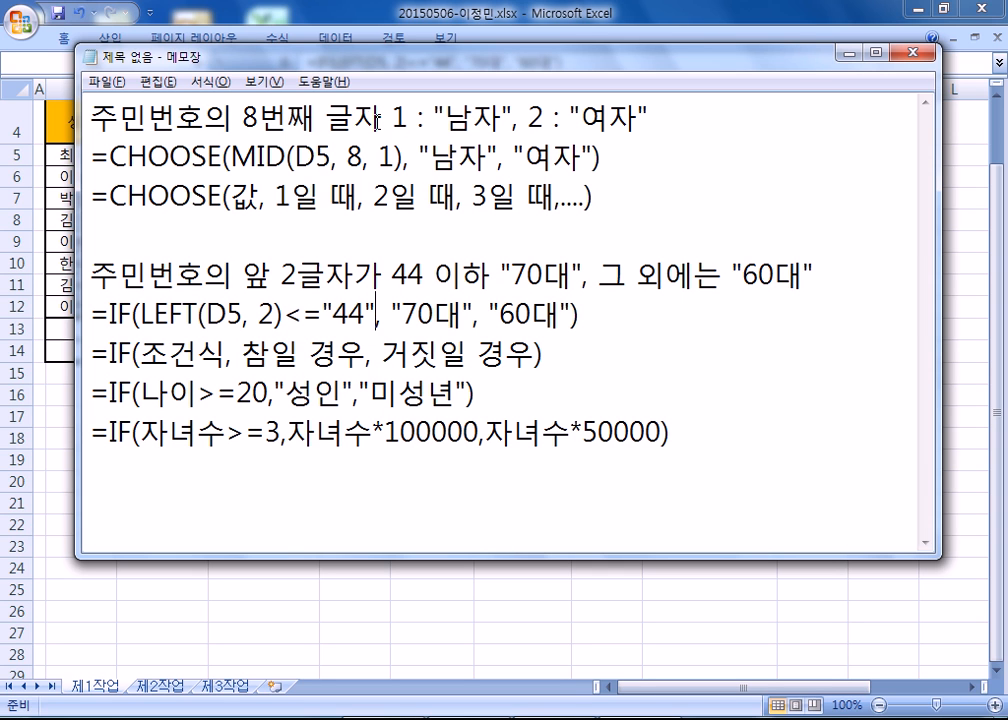
left_click_drag(230, 157, 289, 157)
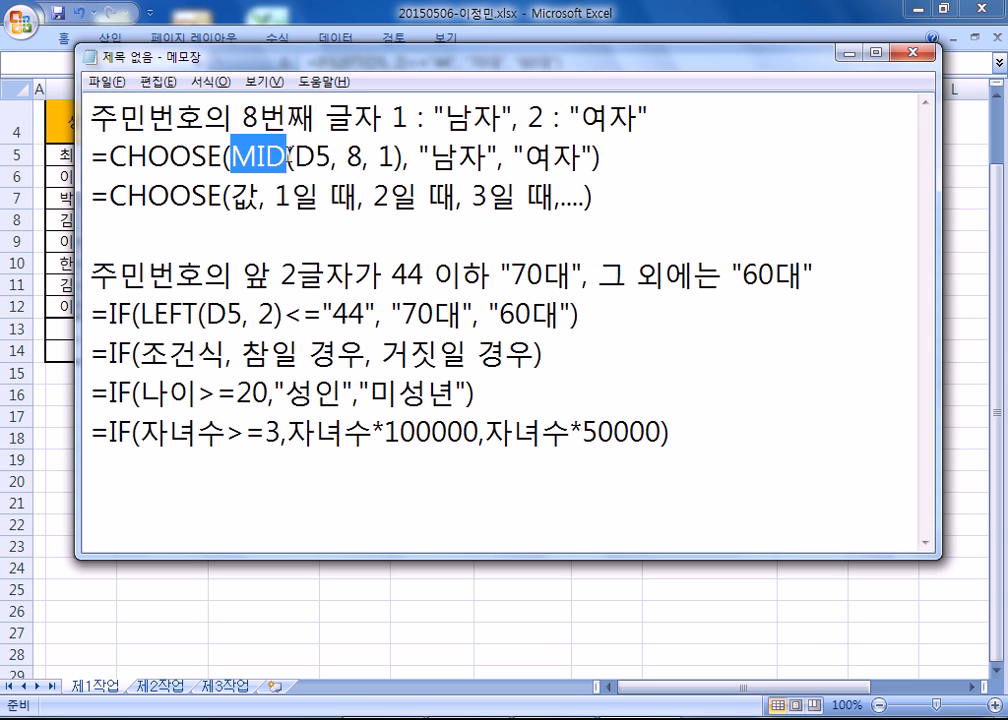
key("alt+Tab")
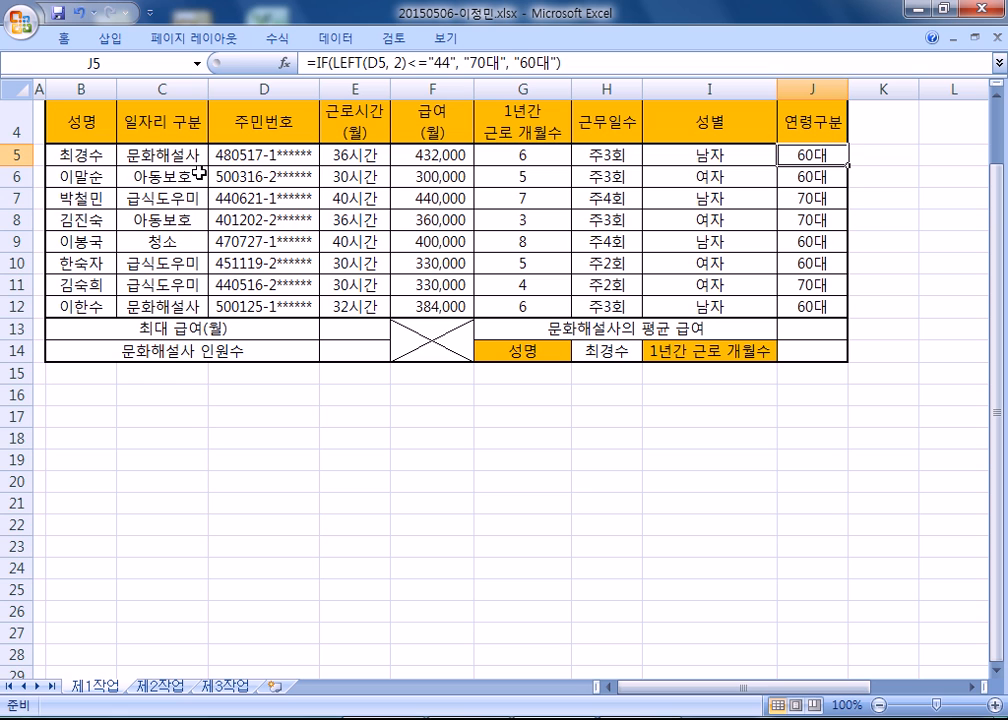
double_click(245, 150)
left_click_drag(265, 153, 274, 153)
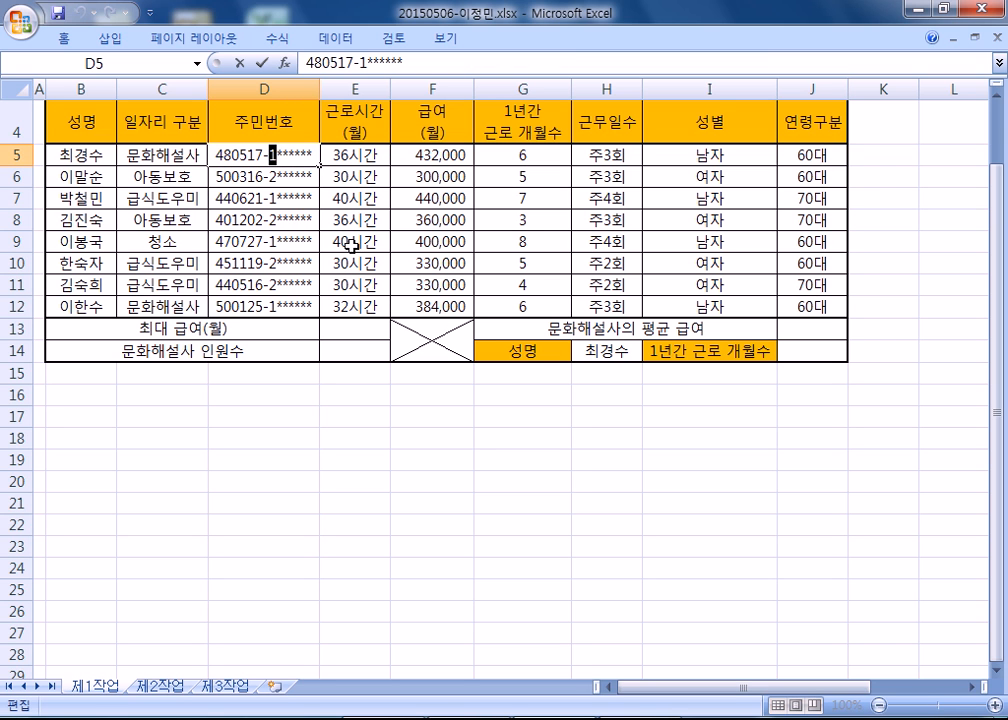
key("alt+Tab")
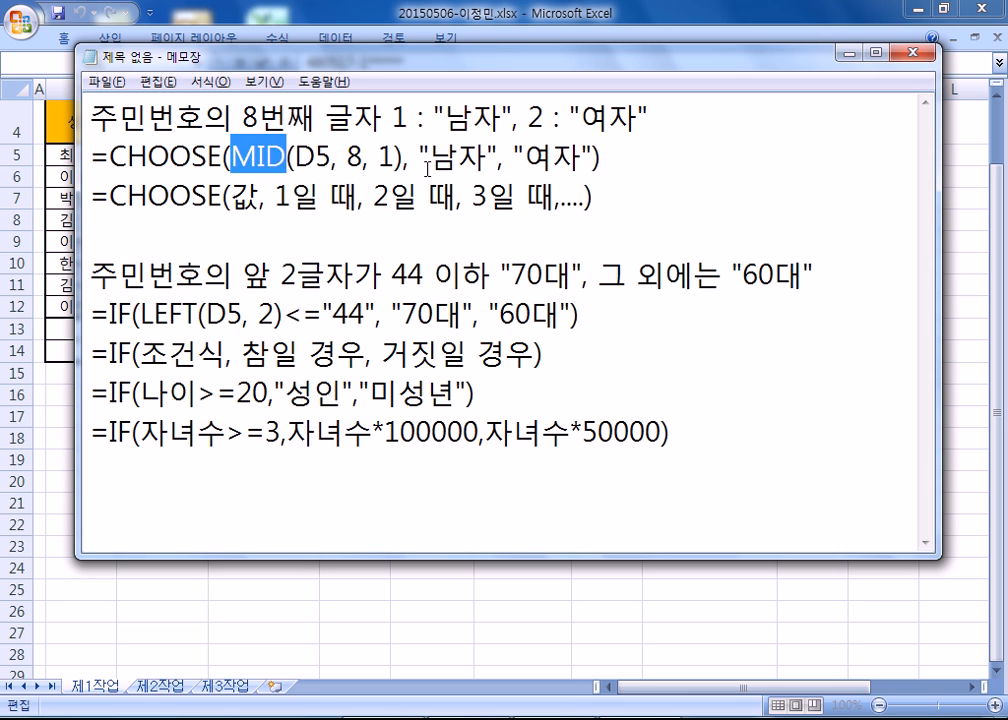
left_click_drag(430, 160, 582, 158)
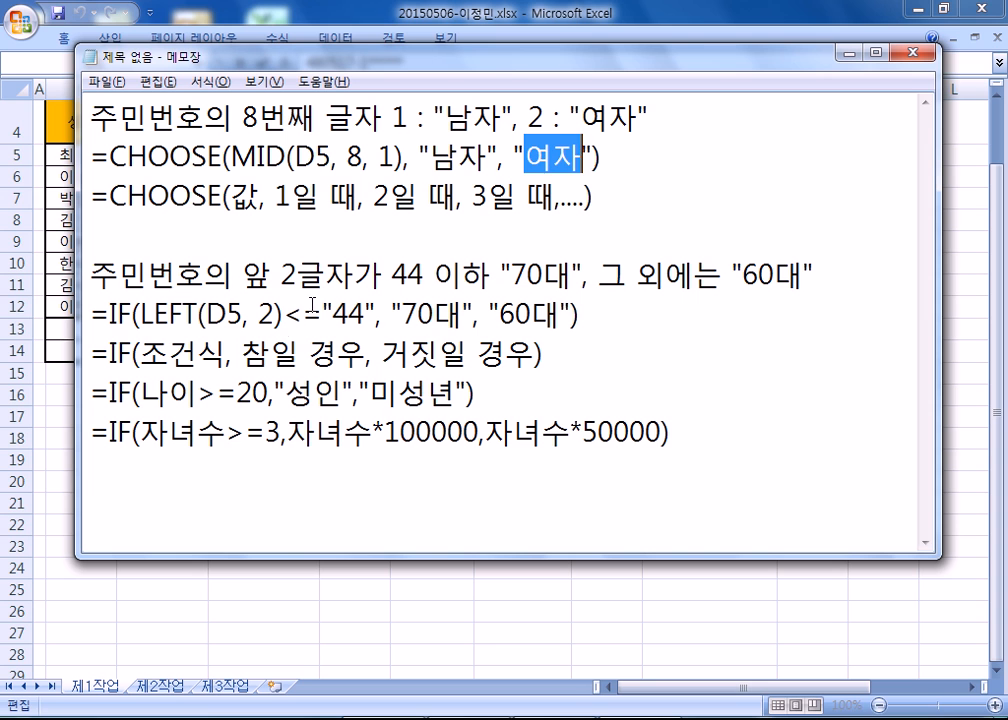
Add an empty line at the end of the notes and place the cursor directly below the children example.
left_click(154, 486)
key("Return")
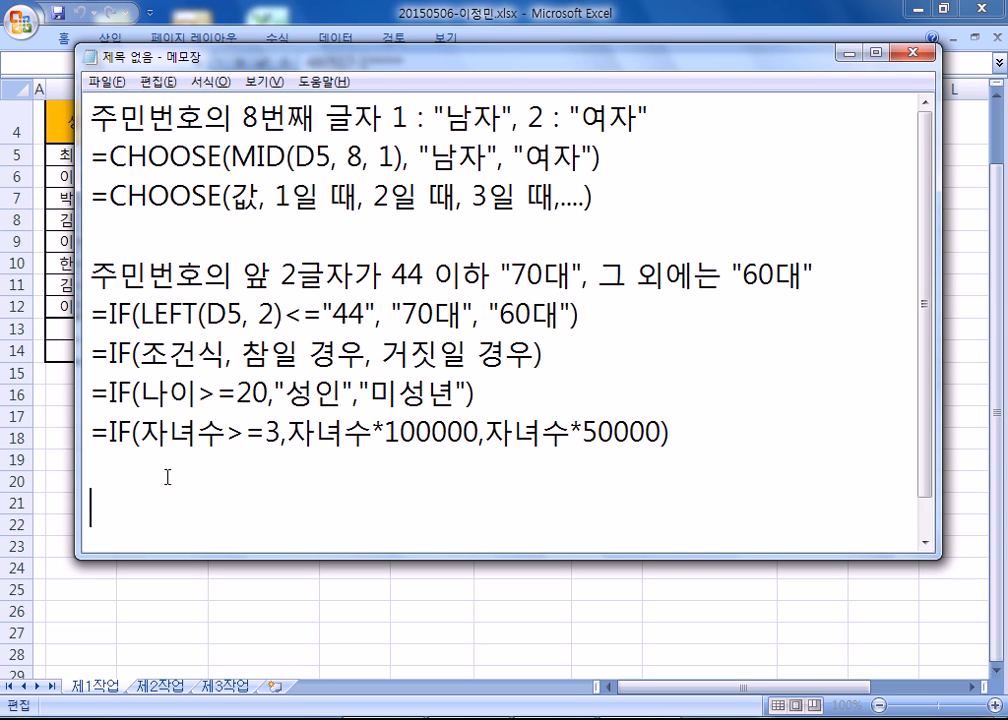
scroll(158, 447, "down", 1)
left_click(138, 419)
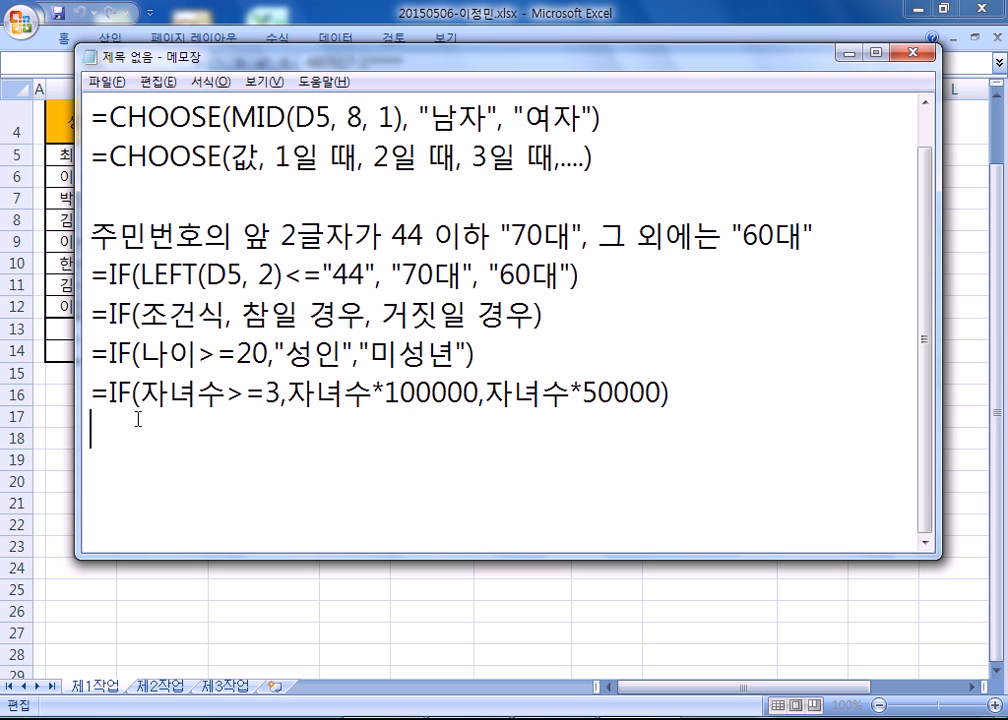
type("=IF(LEFT(D")
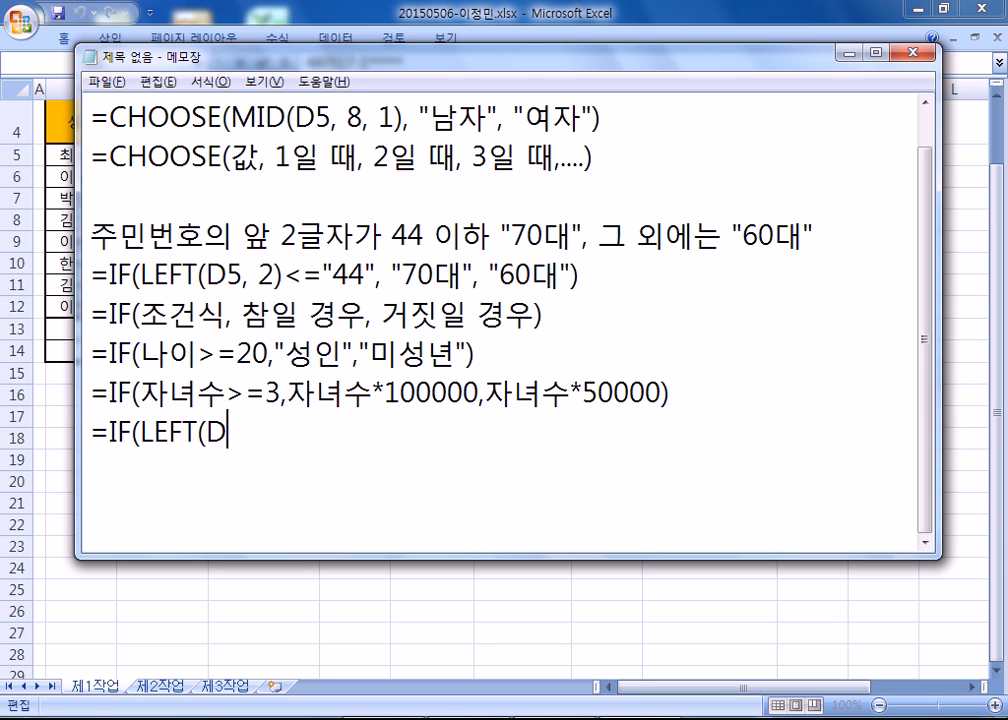
Start a new Notepad example below the children formula with the condition =IF(LEFT(D5, 2)=44, checking D5 in Excel.
type("5, 20")
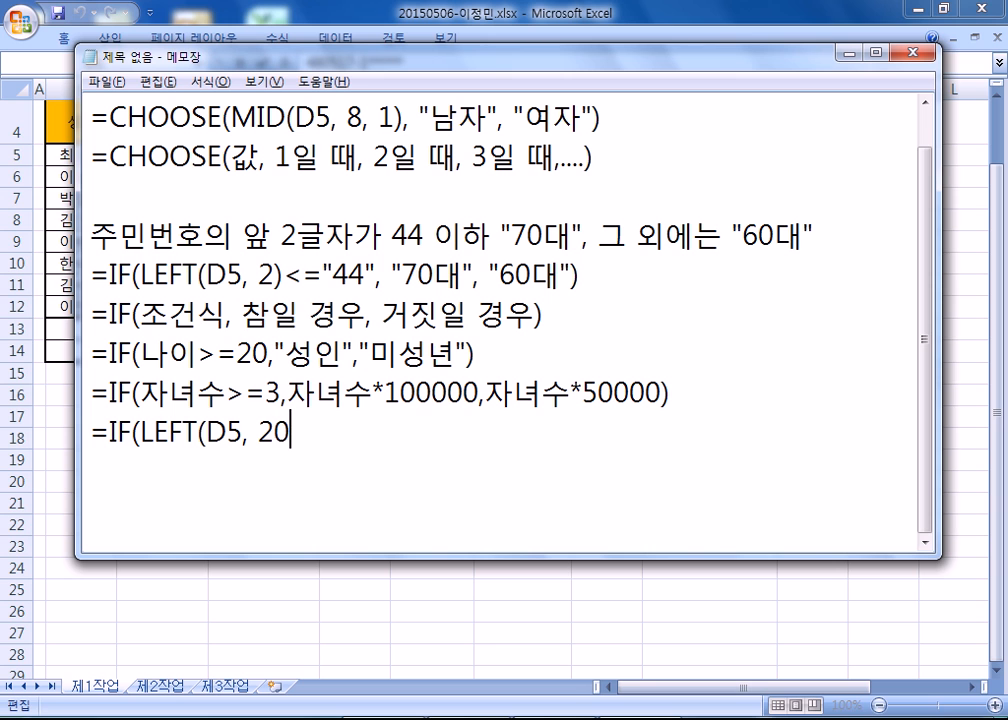
key("BackSpace")
type(")=44")
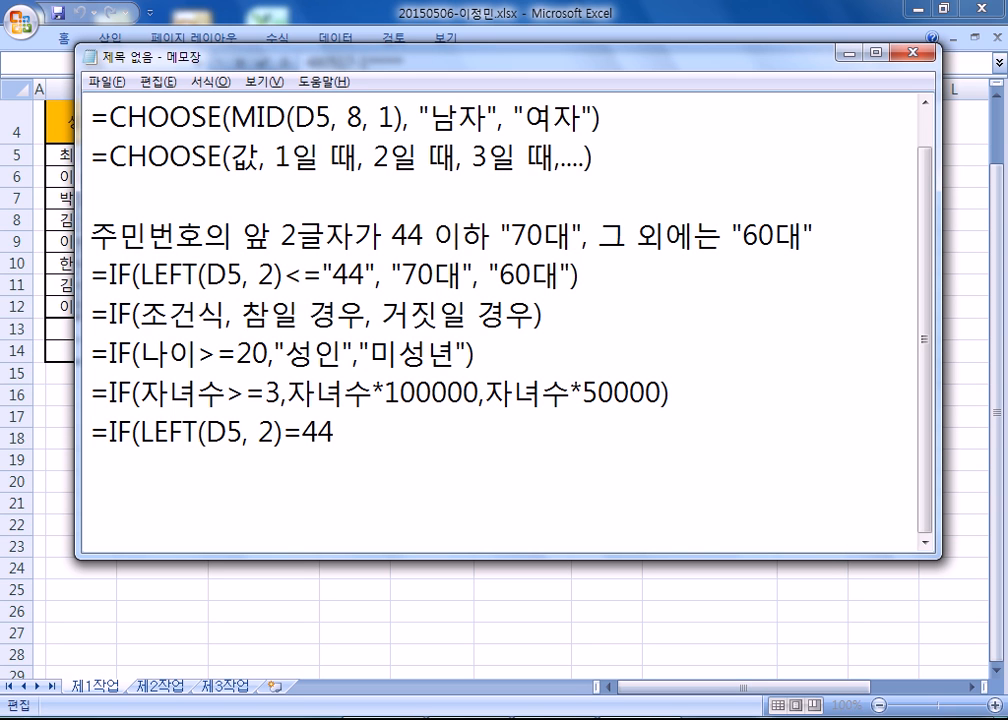
key("alt+Tab")
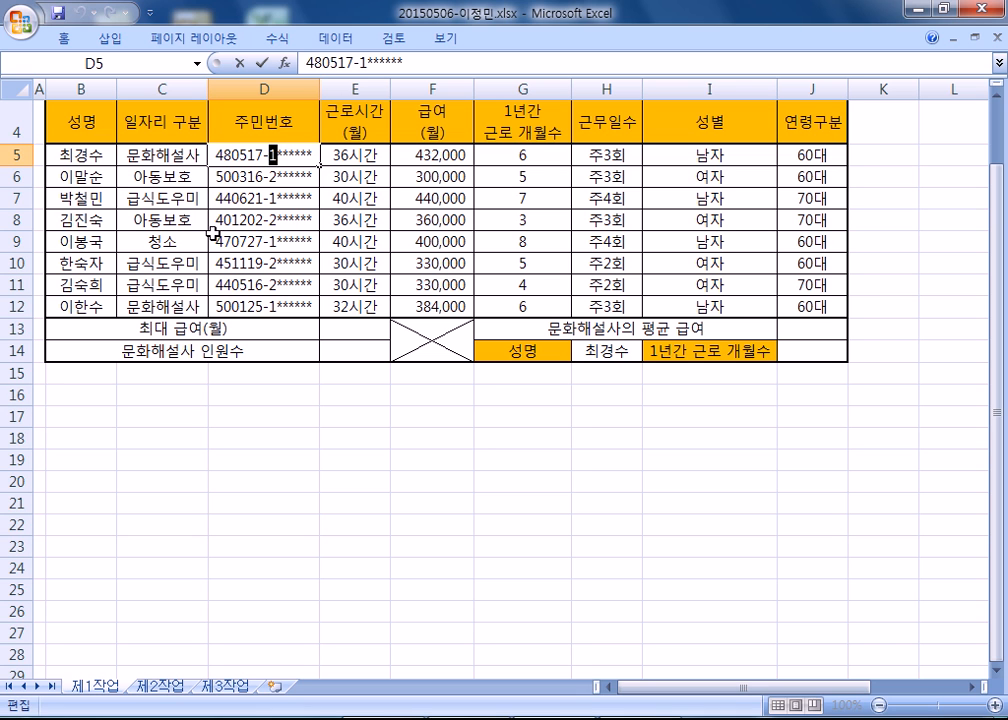
key("alt+Tab")
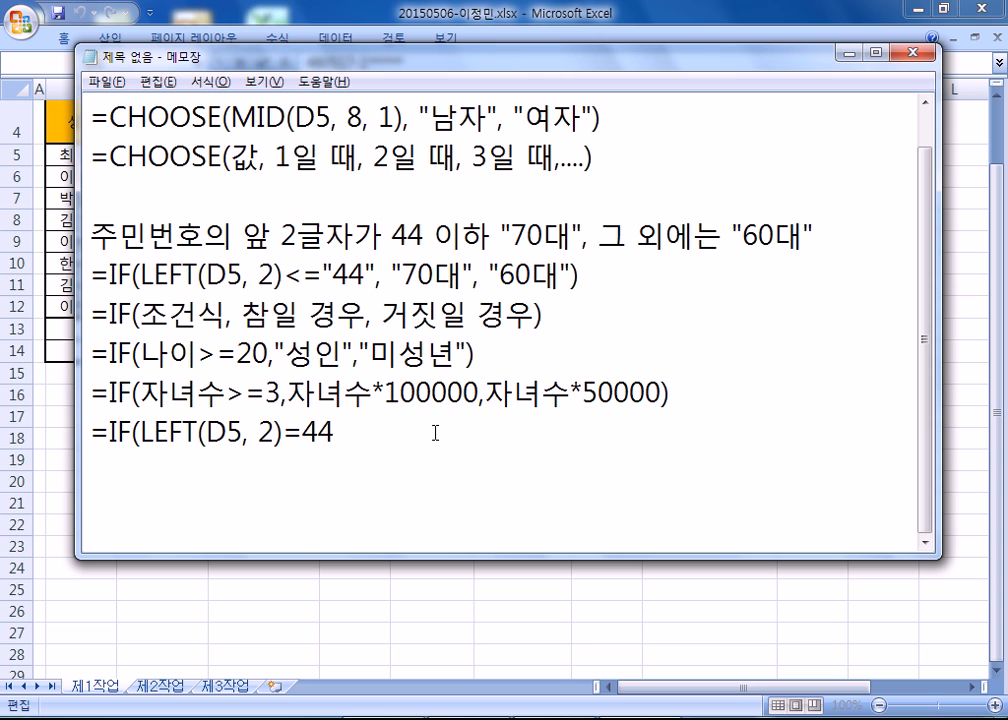
Complete the LEFT example with "70대" as the true result and "60대" as the false result, closing the formula.
type(",\"")
type("70EO")
key("BackSpace")
key("BackSpace")
type("EO")
key("BackSpace")
key("BackSpace")
key("Hangul")
type("대\",")
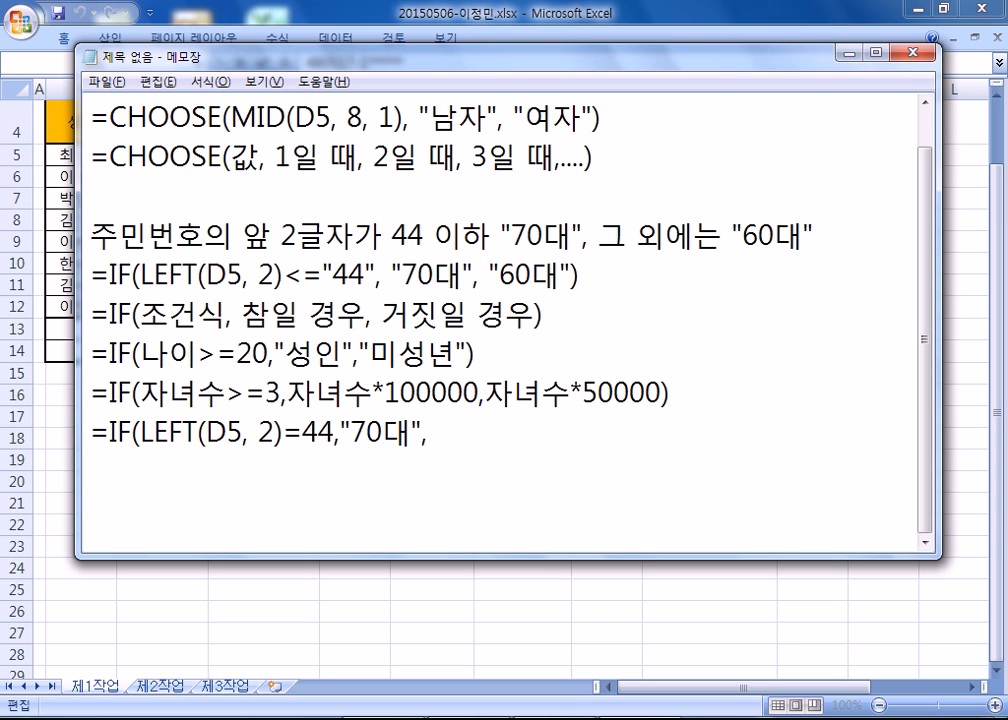
type("\"60대\")")
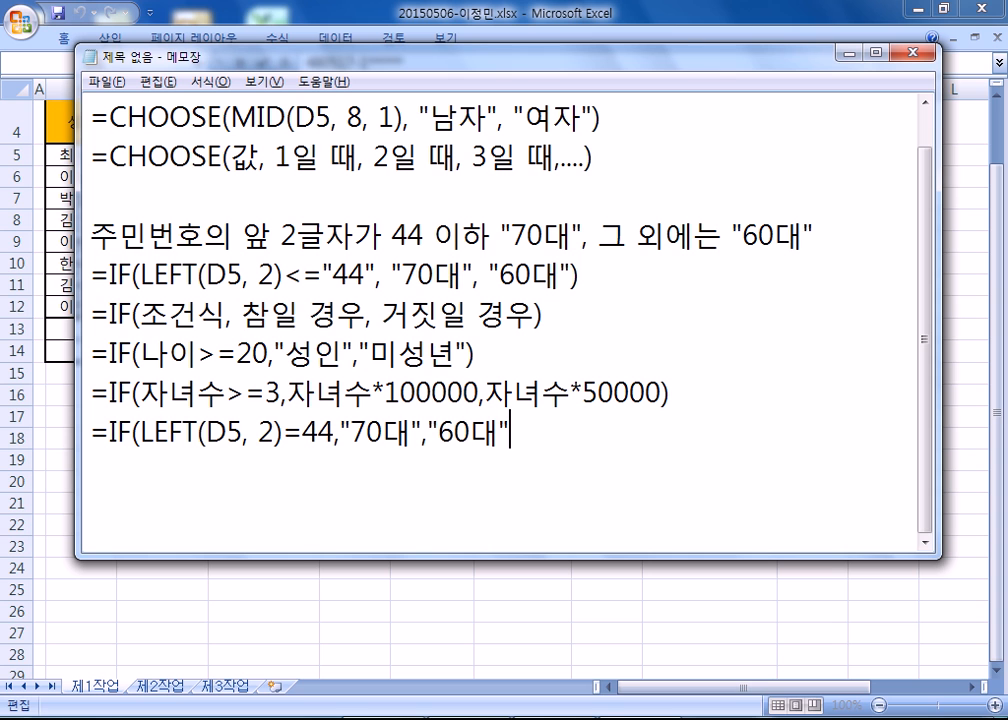
Copy the new LEFT example directly below the <="44" formula and add a space before each of its result arguments.
left_click_drag(578, 274, 89, 274)
left_click_drag(88, 432, 92, 462)
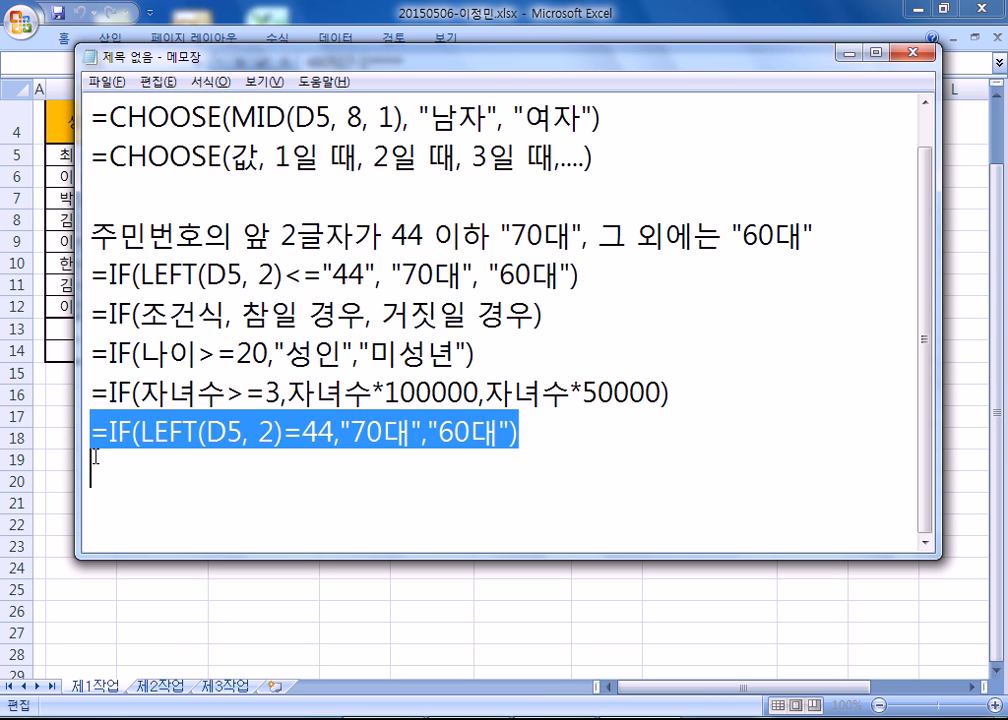
key("ctrl+c")
left_click(90, 315)
key("ctrl+v")
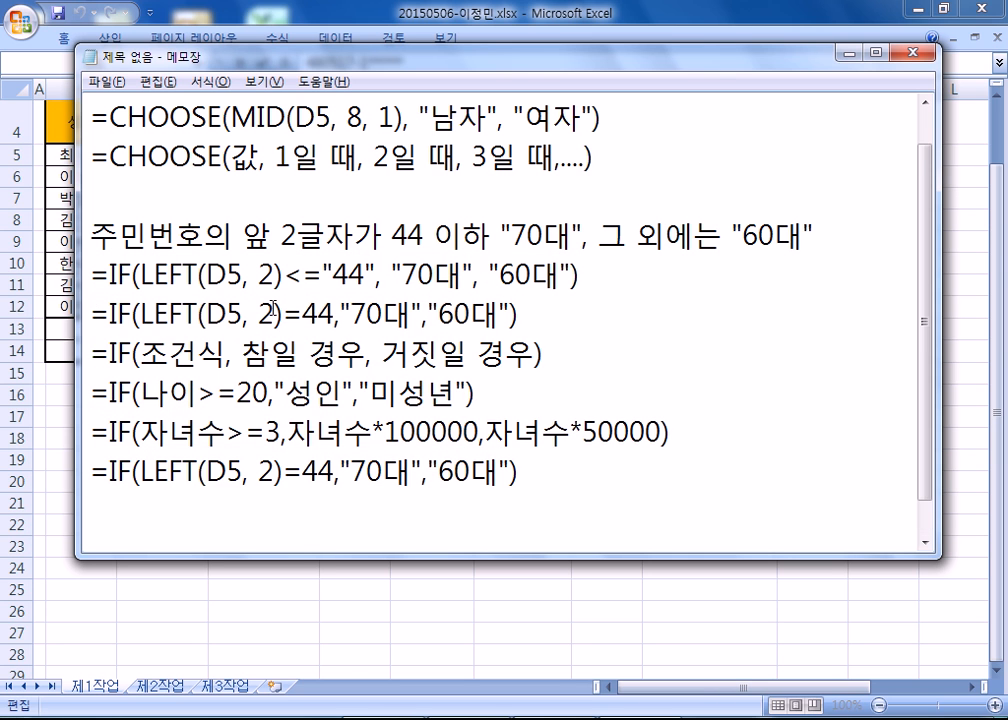
left_click(340, 313)
left_click(425, 313)
Compare the unquoted 44 in the copied formula with the first two characters of the resident number in Excel cell D5.
left_click_drag(302, 313, 335, 314)
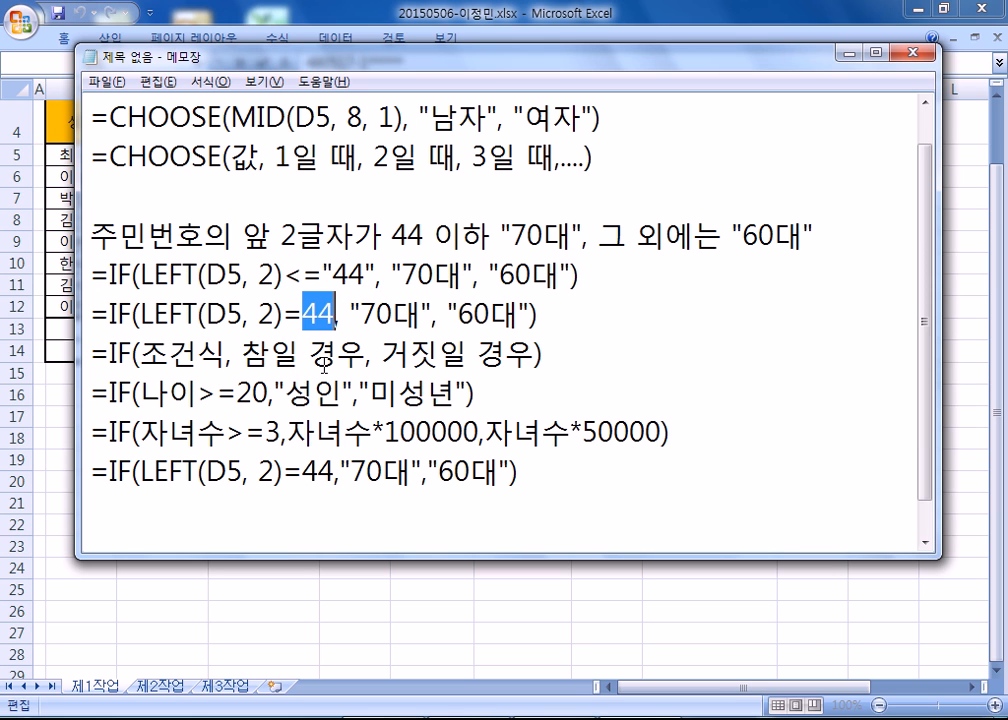
key("alt+Tab")
double_click(226, 154)
left_click(228, 155)
left_click_drag(232, 155, 213, 154)
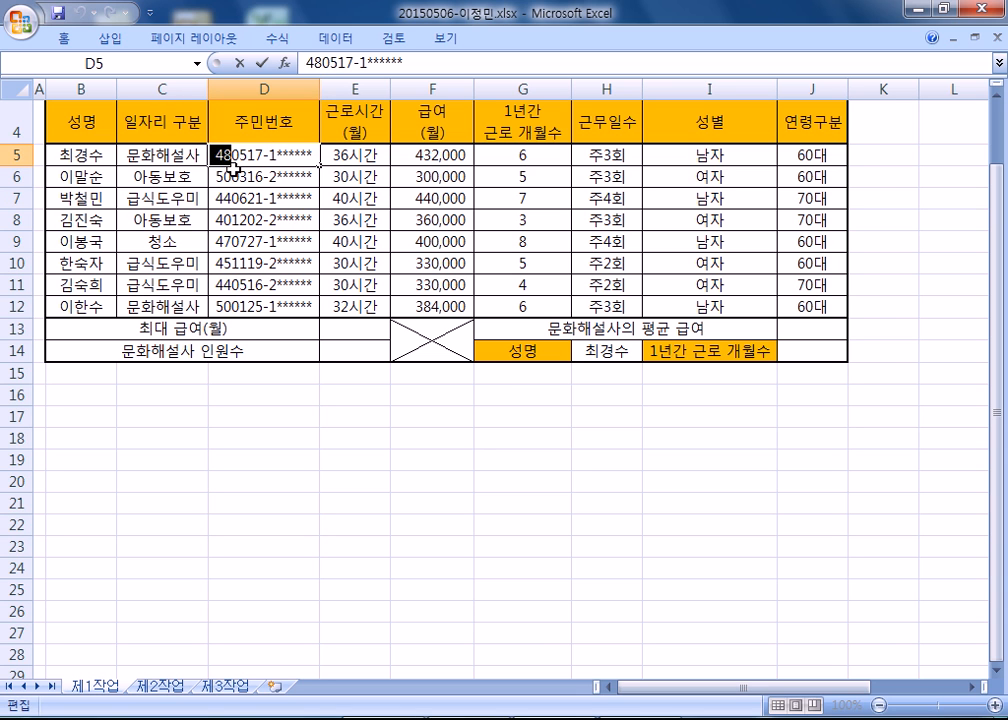
key("alt+Tab")
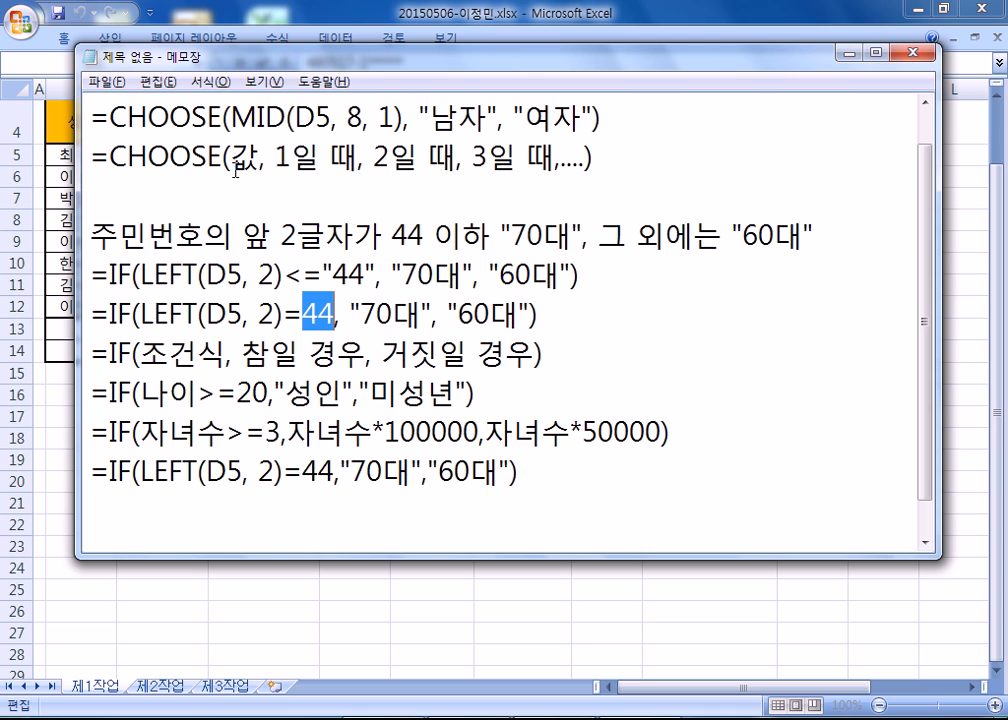
Enclose the 44 in the copied Notepad formula in double quotes so that the condition reads LEFT(D5, 2)="44".
left_click(305, 313)
type("\"")
left_click(342, 313)
type("\"")
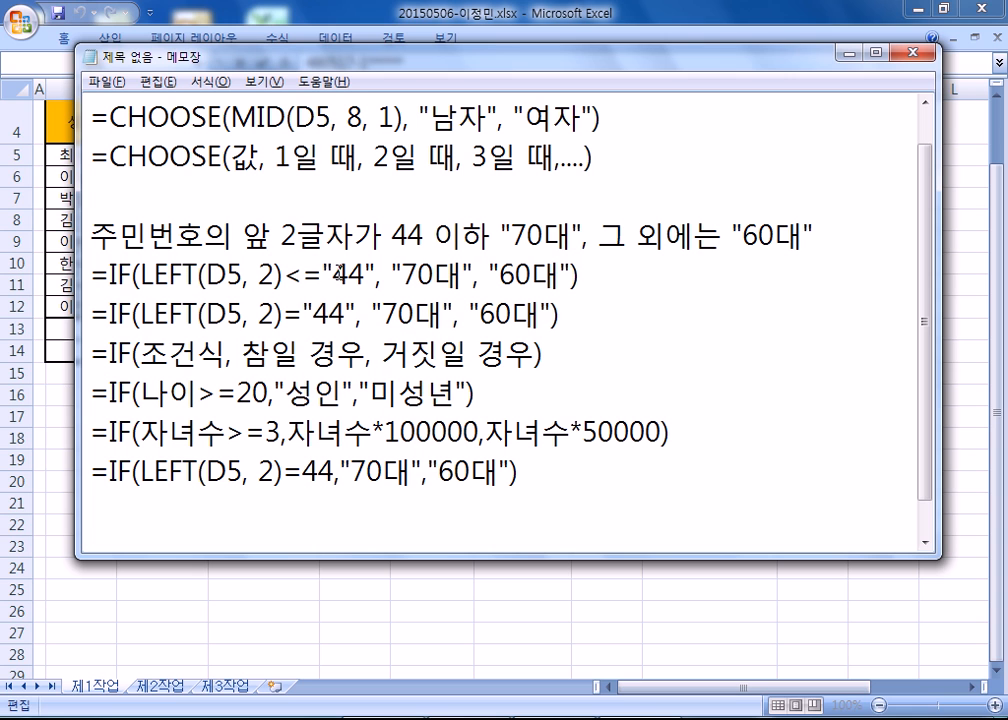
Change the compared text in the copied formula to "43", using the "44" limit in the line above as reference.
left_click_drag(348, 272, 361, 272)
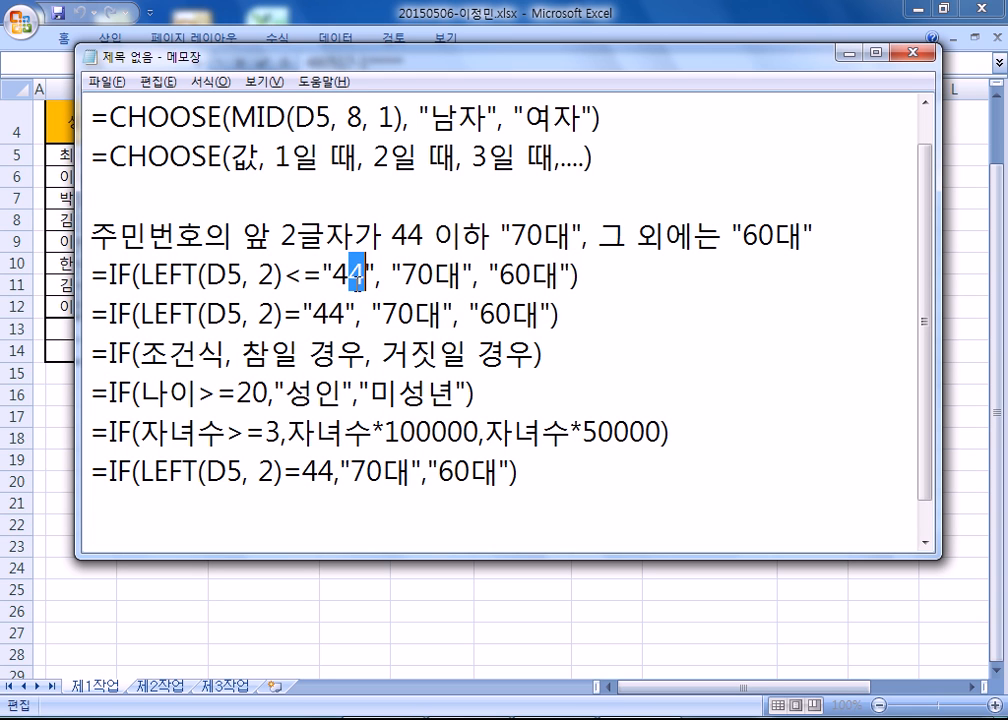
left_click_drag(358, 276, 333, 276)
left_click_drag(330, 315, 346, 315)
key("Delete")
type("3")
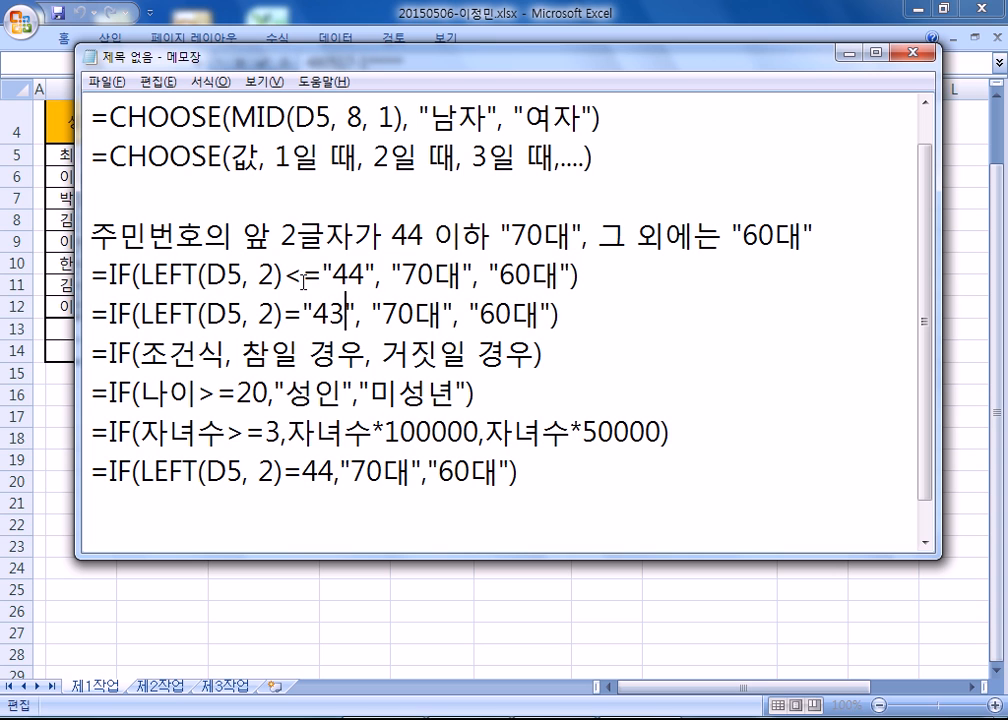
Delete the whole copied LEFT formula line below the <="44" formula.
key("Home")
key("shift+Down")
key("Delete")
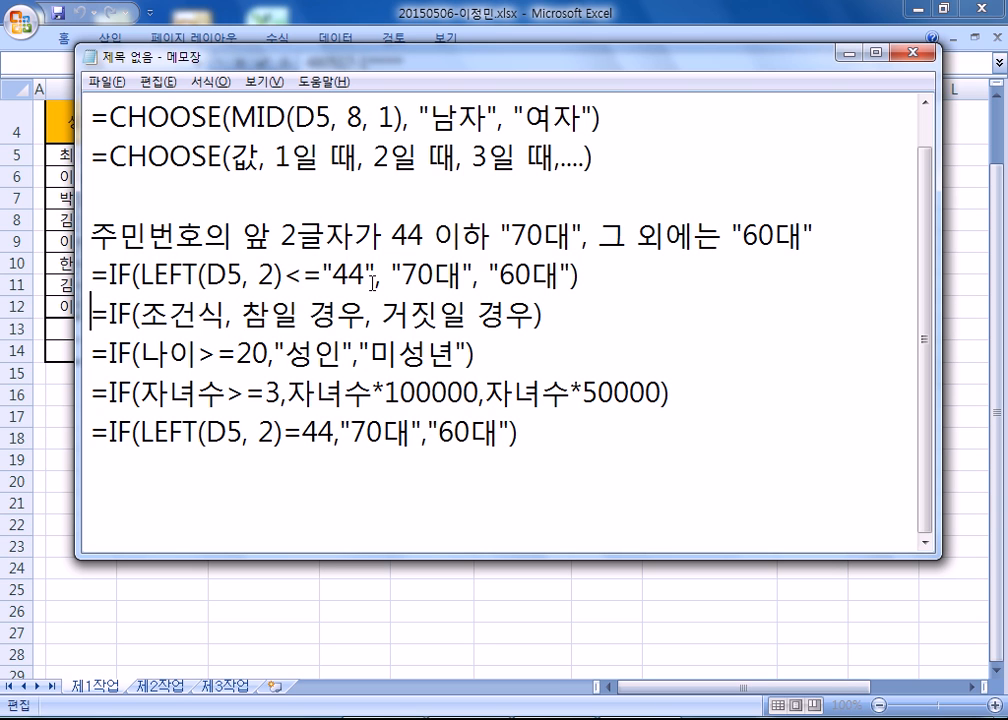
Examine the quoted limit "44" in the LEFT(D5, 2)<="44" condition, with and without its quotation marks.
left_click_drag(322, 272, 376, 271)
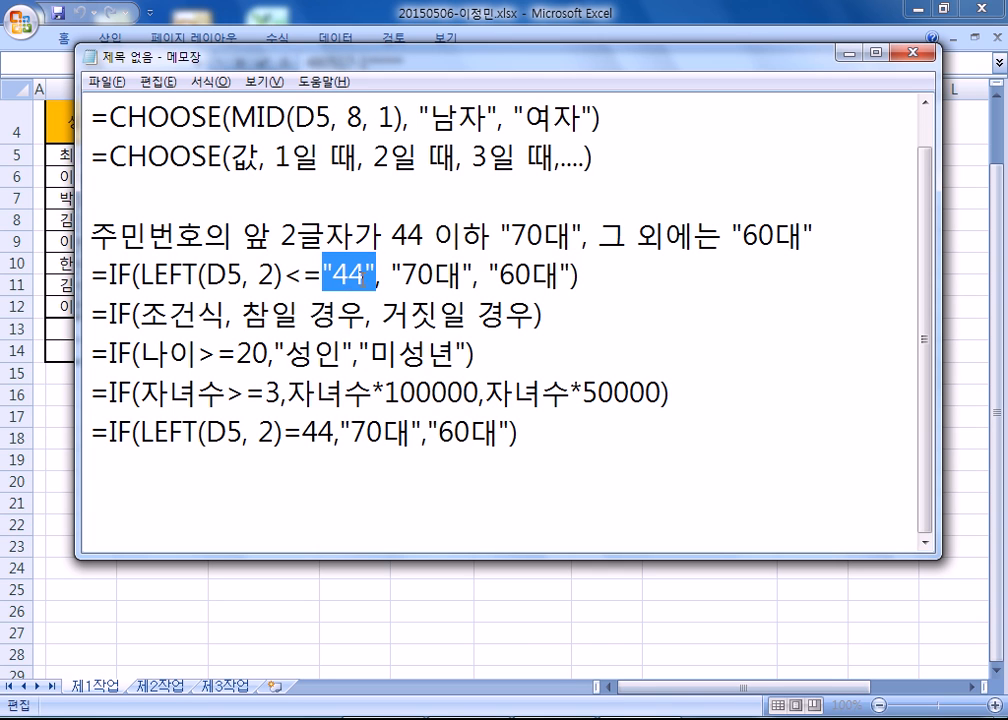
left_click(607, 280)
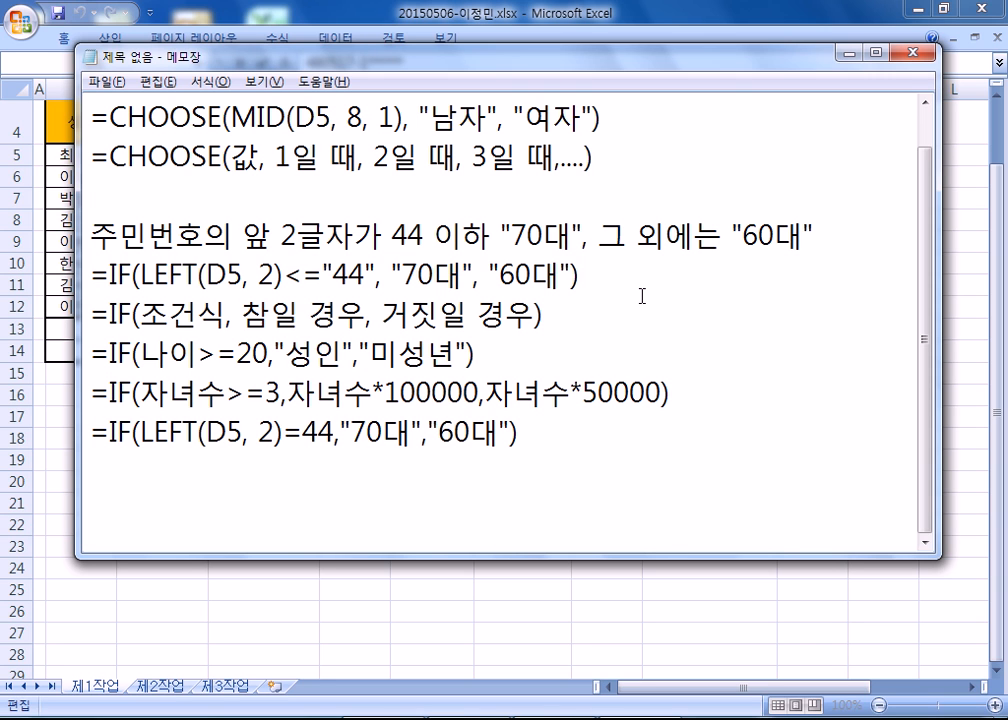
double_click(340, 272)
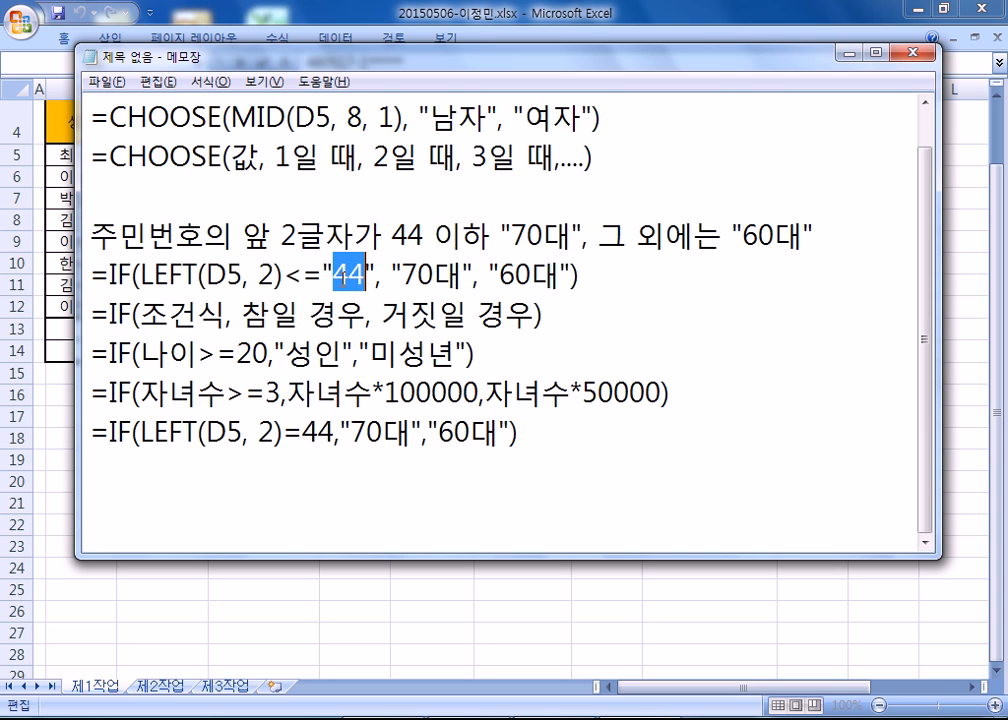
left_click_drag(323, 272, 376, 272)
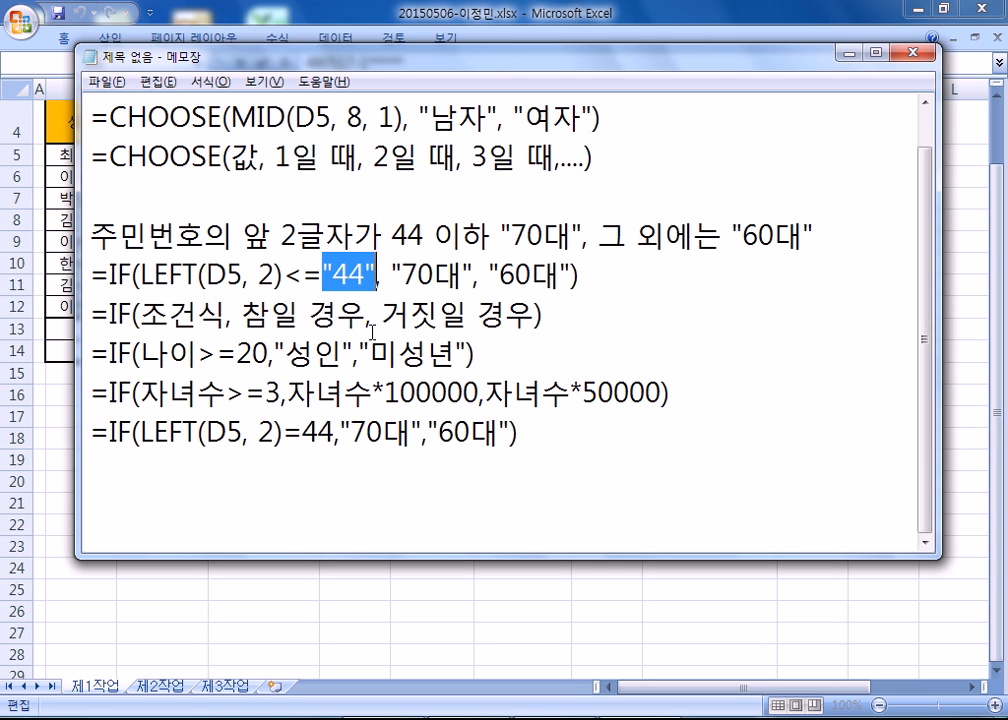
left_click(596, 272)
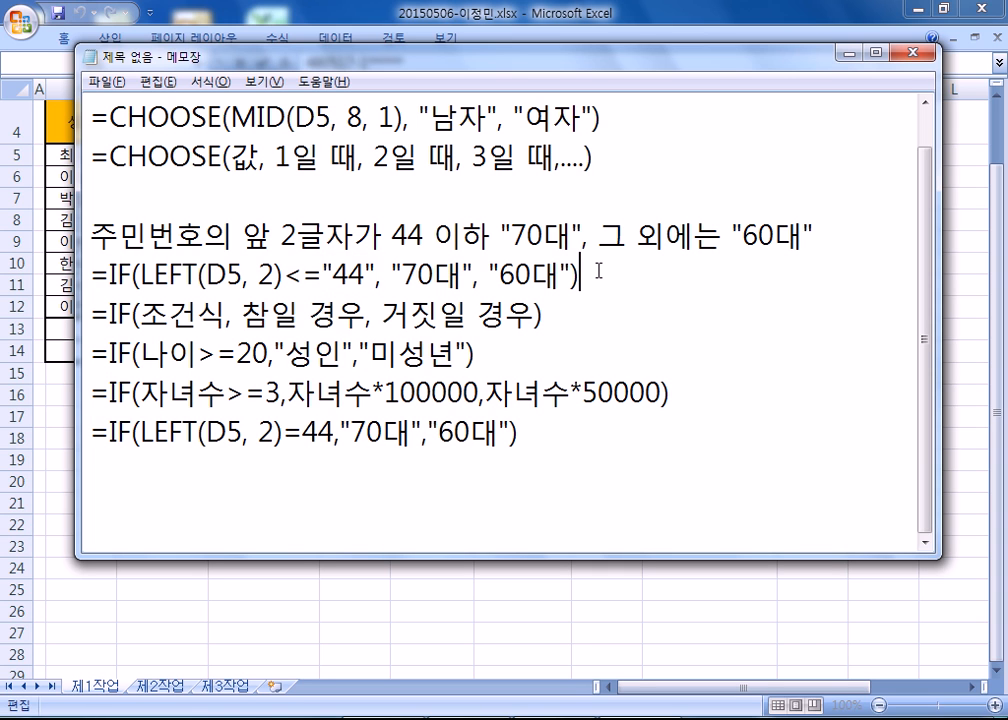
Add an empty line at the end of the notes, move the Notepad window to the screen's upper left and widen it.
left_click(528, 462)
key("Return")
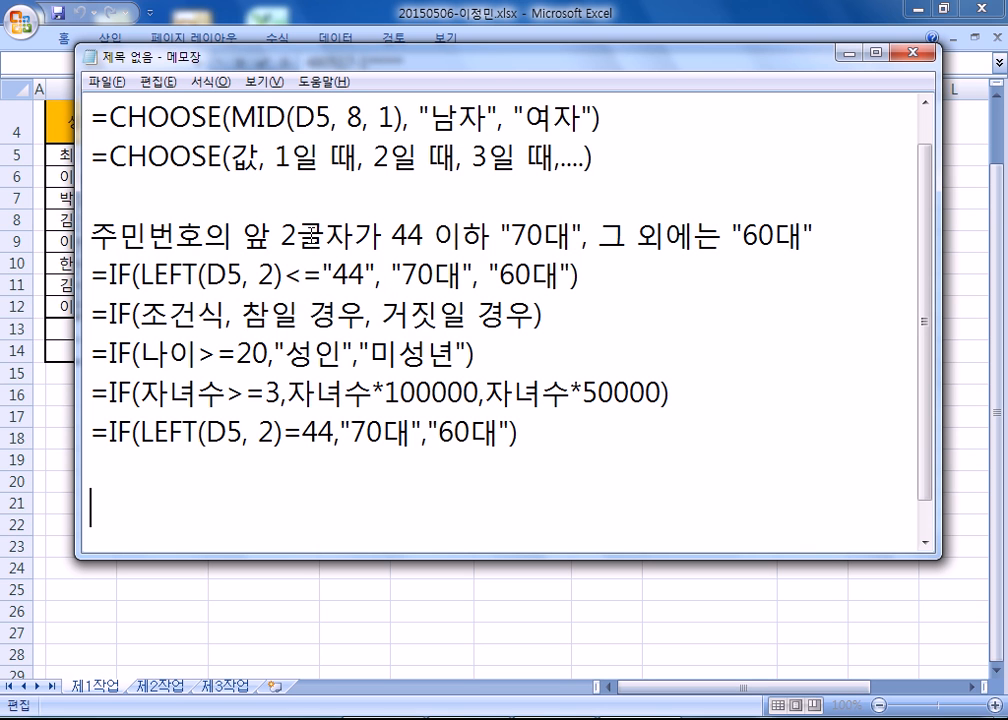
left_click_drag(277, 58, 256, 18)
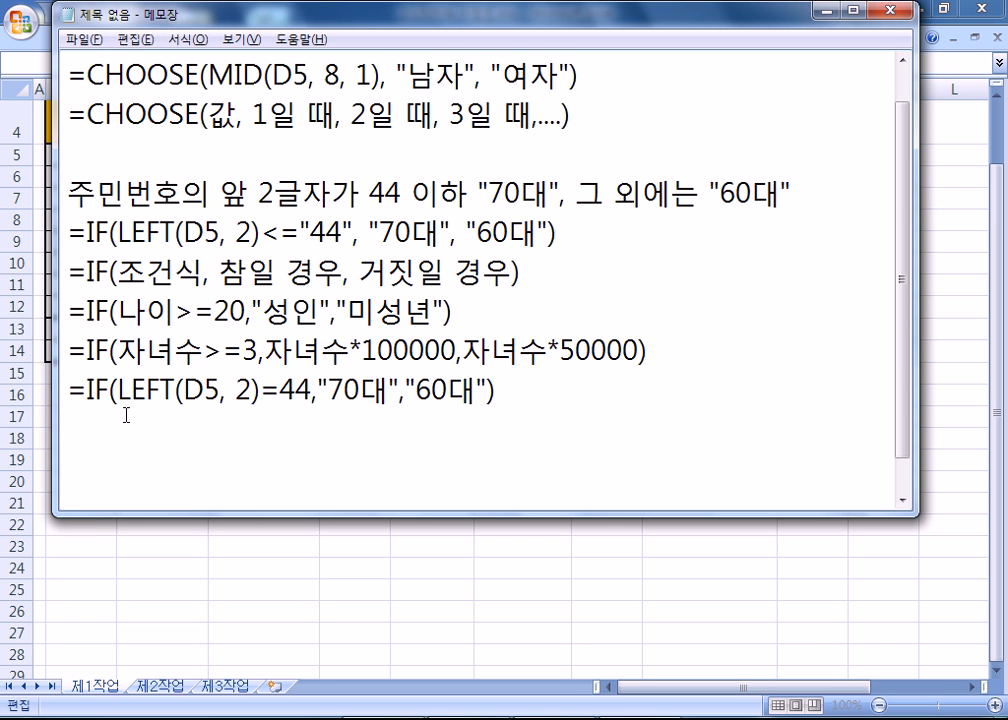
left_click_drag(52, 418, 7, 418)
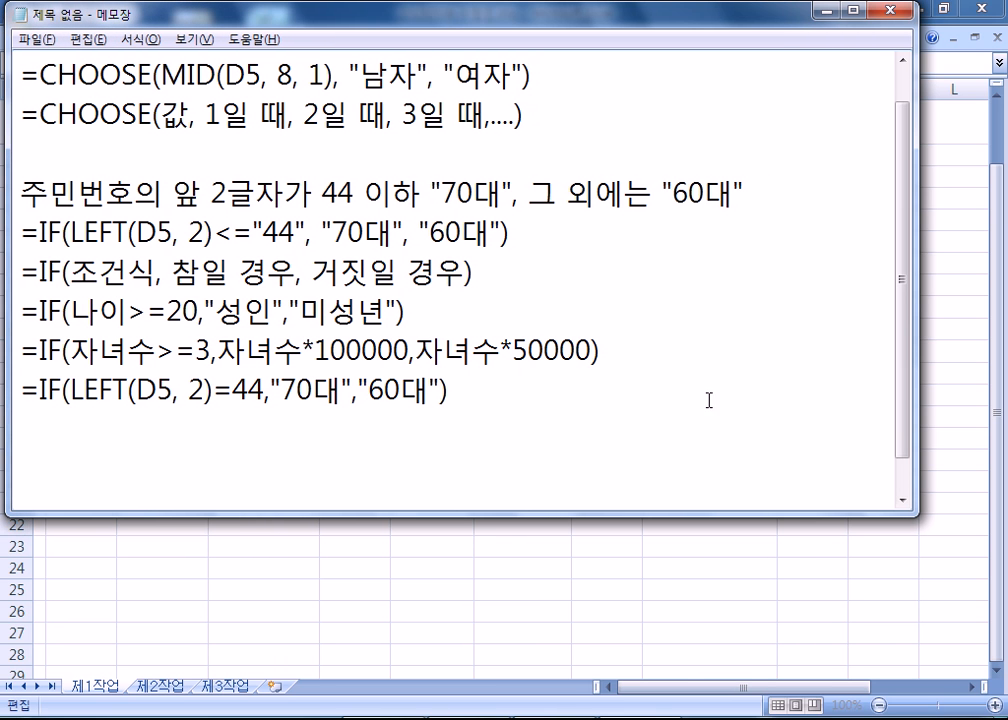
left_click_drag(912, 428, 979, 421)
Add several blank lines at the end of the notes and place the cursor two lines below the last LEFT example.
key("Return")
key("Return")
key("Return")
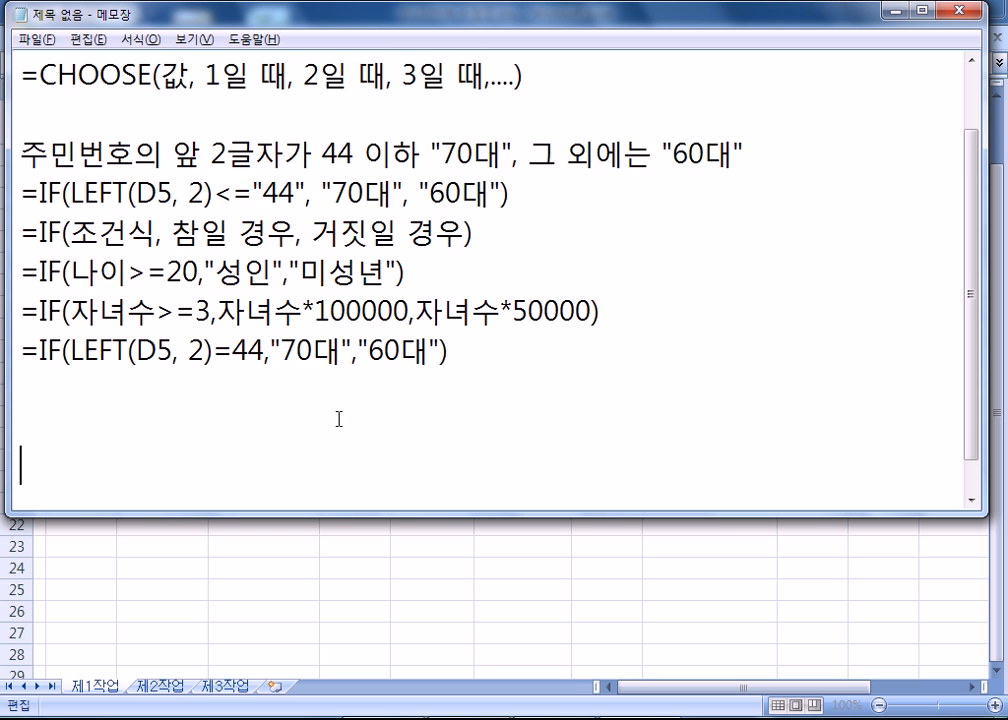
key("Return")
key("Return")
key("Return")
key("Return")
key("Return")
key("Return")
key("Return")
left_click(34, 106)
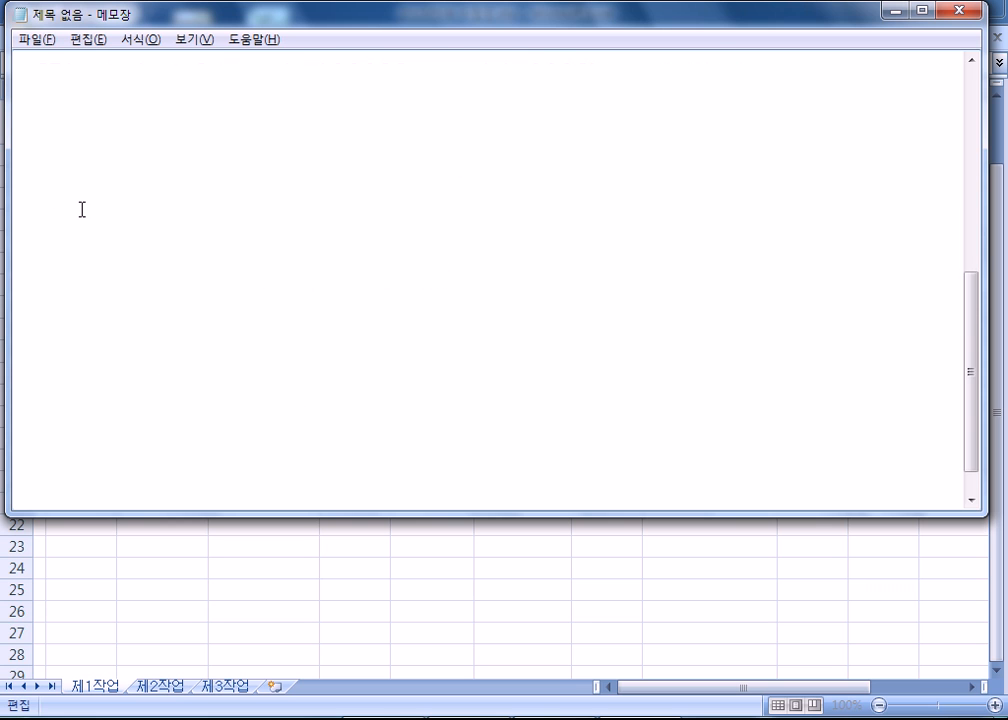
scroll(81, 209, "up", 1)
Switch to Excel, leave the edit of D5 without changes and select cell E13 beside 최대 급여(월).
key("alt+Tab")
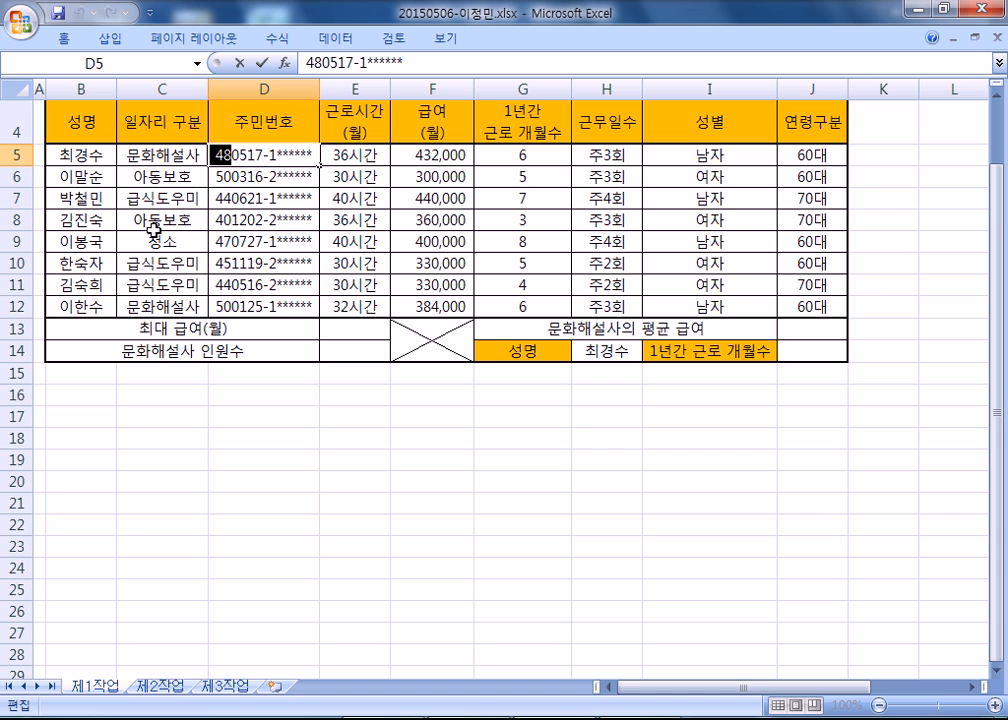
key("Escape")
left_click(360, 327)
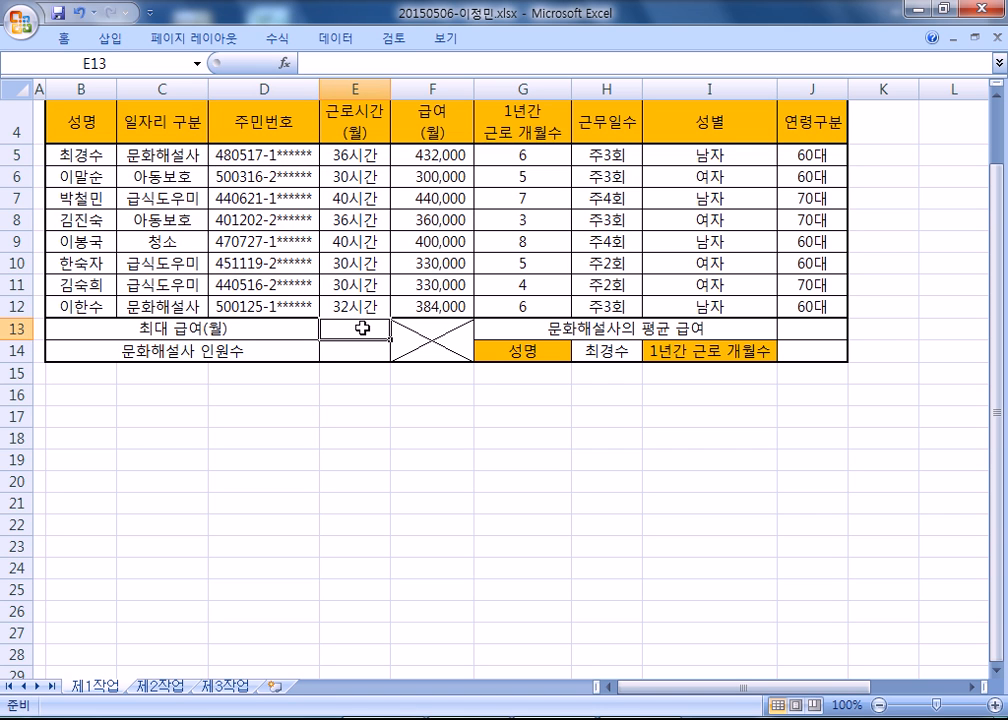
In Notepad, add the heading 최대 급여(월) with the formula pattern =MAX(범위) on the line below it.
key("alt+Tab")
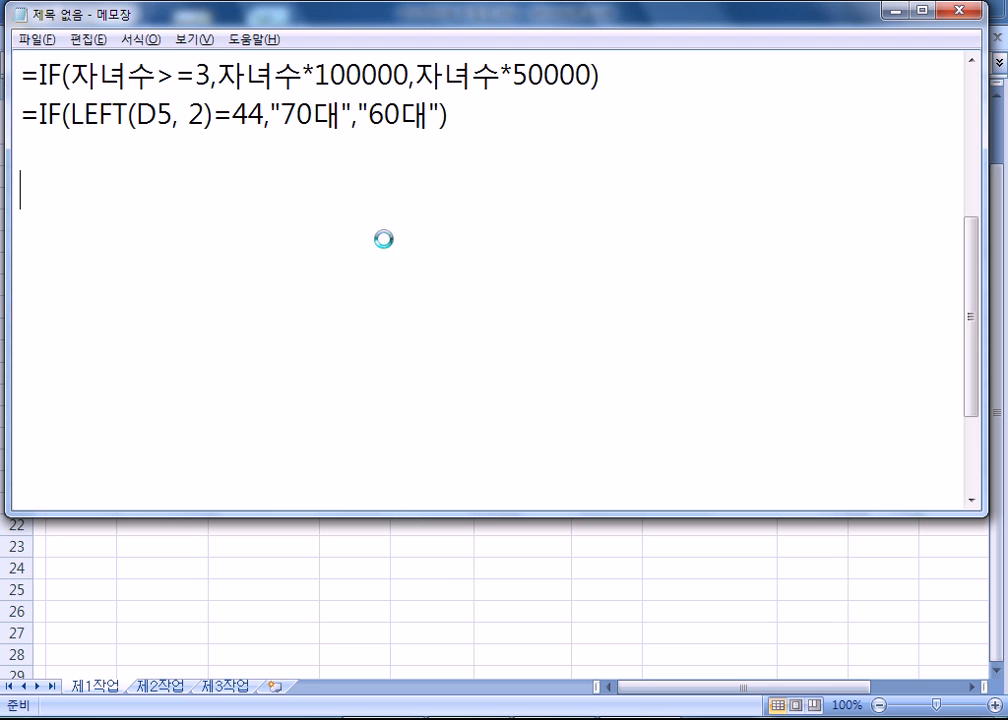
key("alt+Tab")
key("BackSpace")
type("최대 ㄱ")
type("급여(월)")
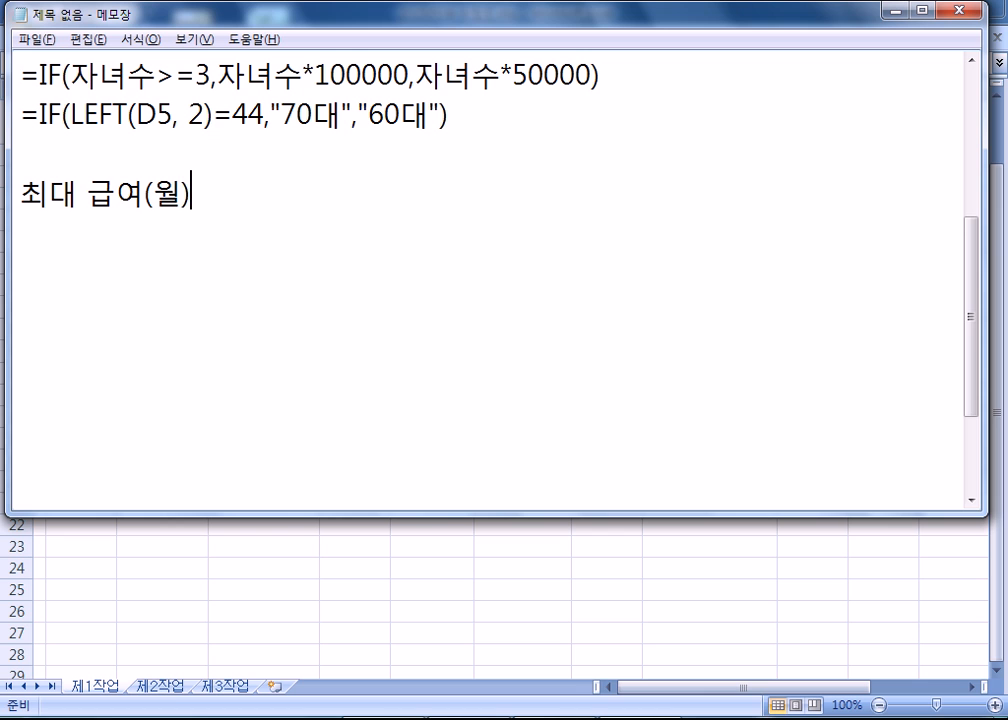
key("Return")
type("=M")
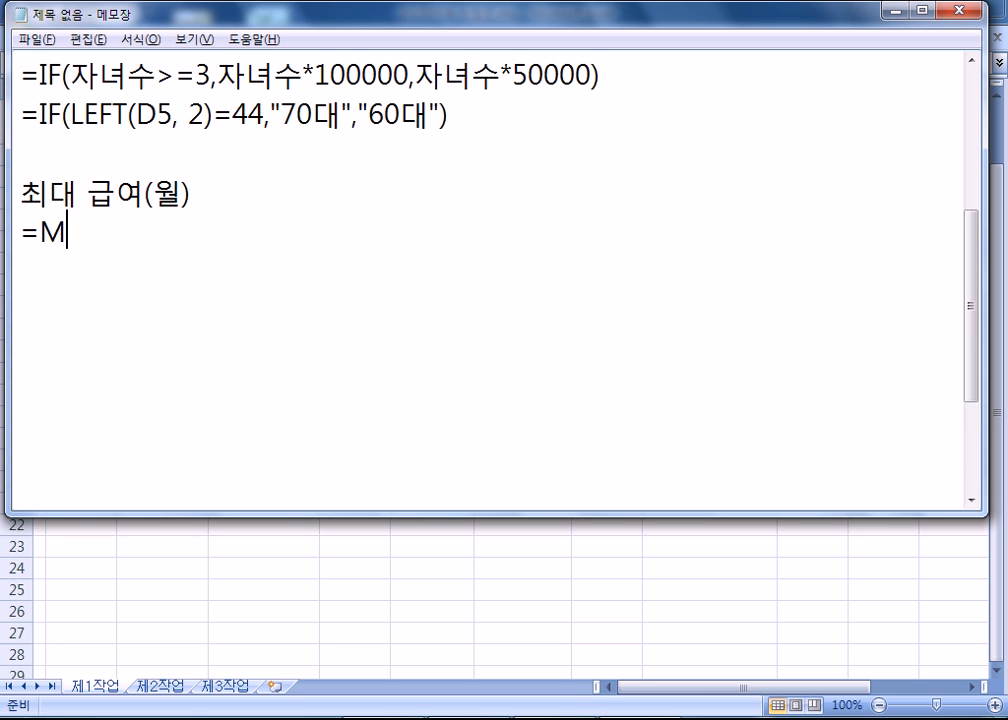
type("AQX")
key("BackSpace")
key("BackSpace")
type("X(")
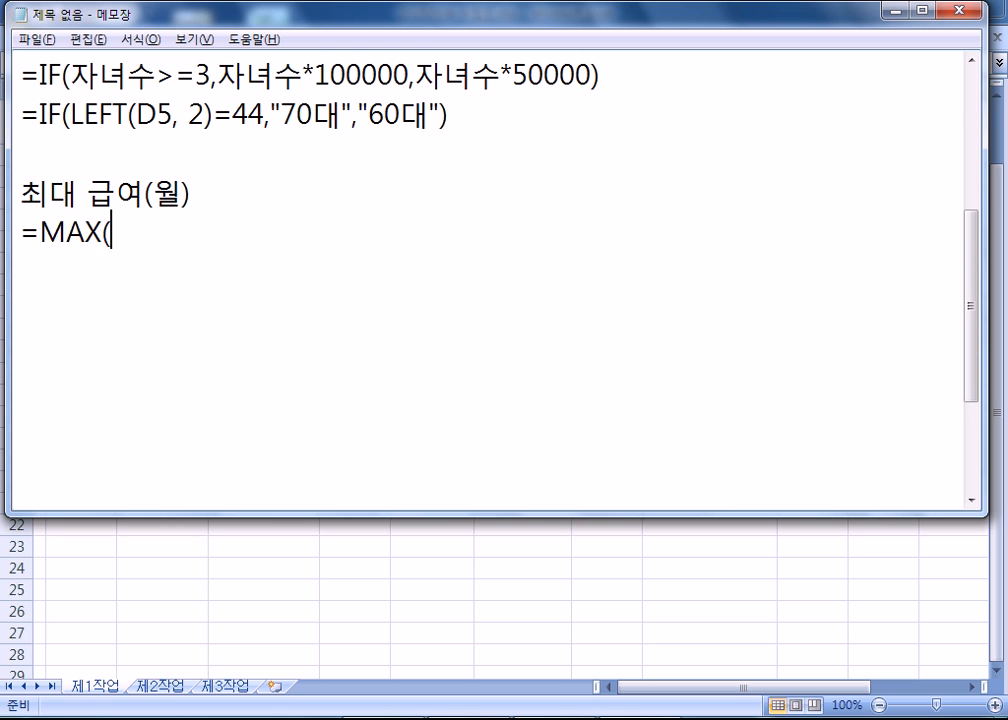
type("범ㅇ")
type("위)")
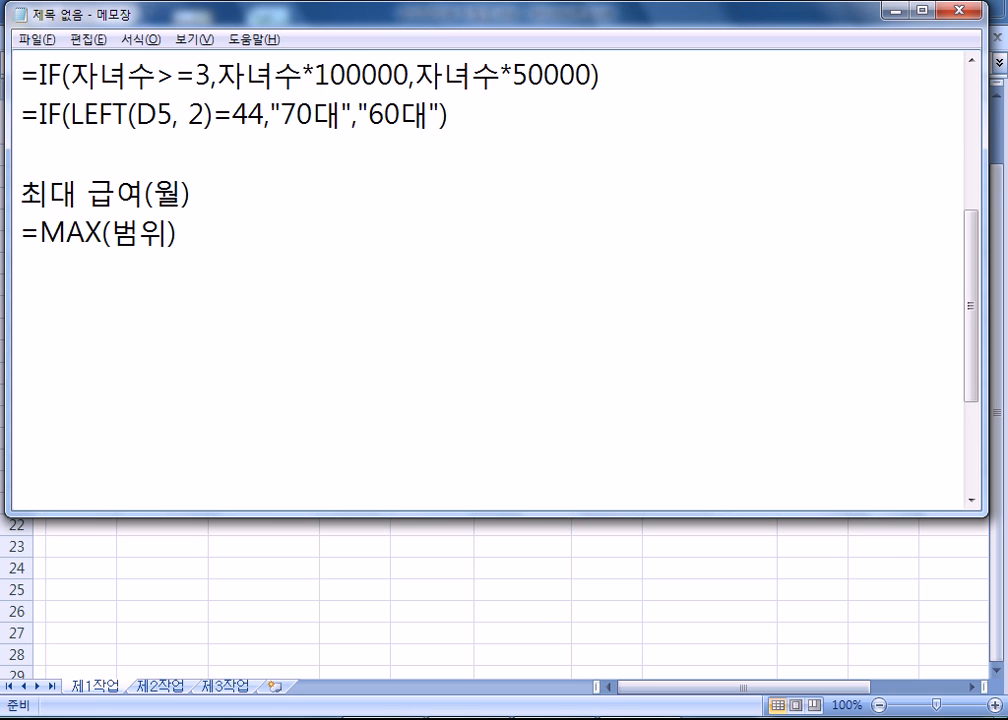
Check the salary range F5:F12 in Excel and return to Notepad to duplicate the =MAX(범위) line directly below itself.
key("alt+Tab")
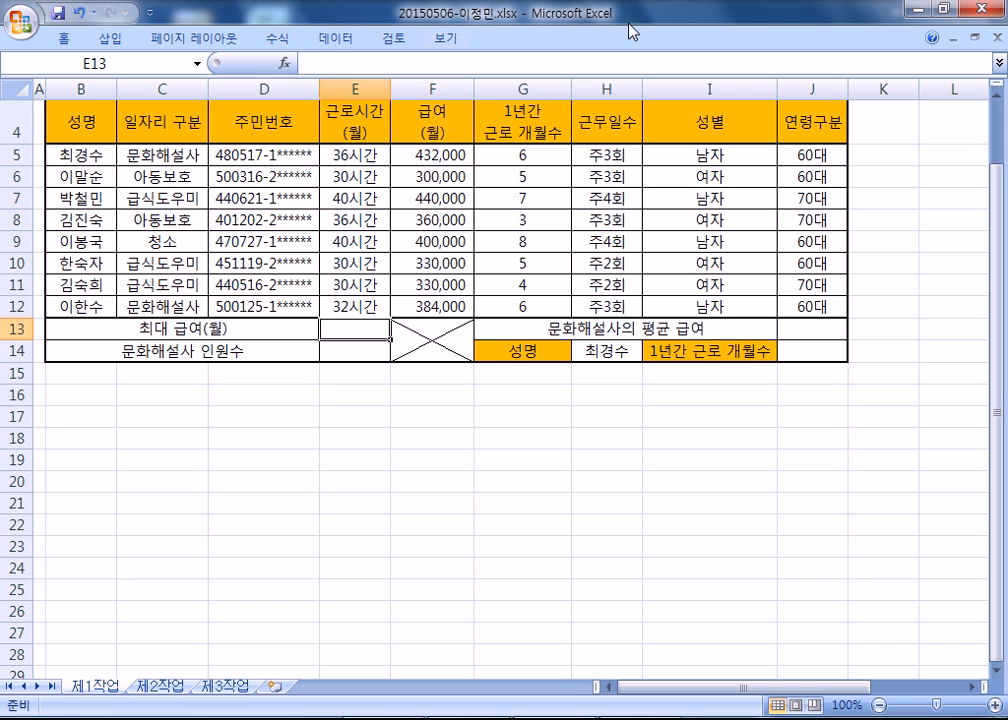
left_click_drag(430, 155, 420, 305)
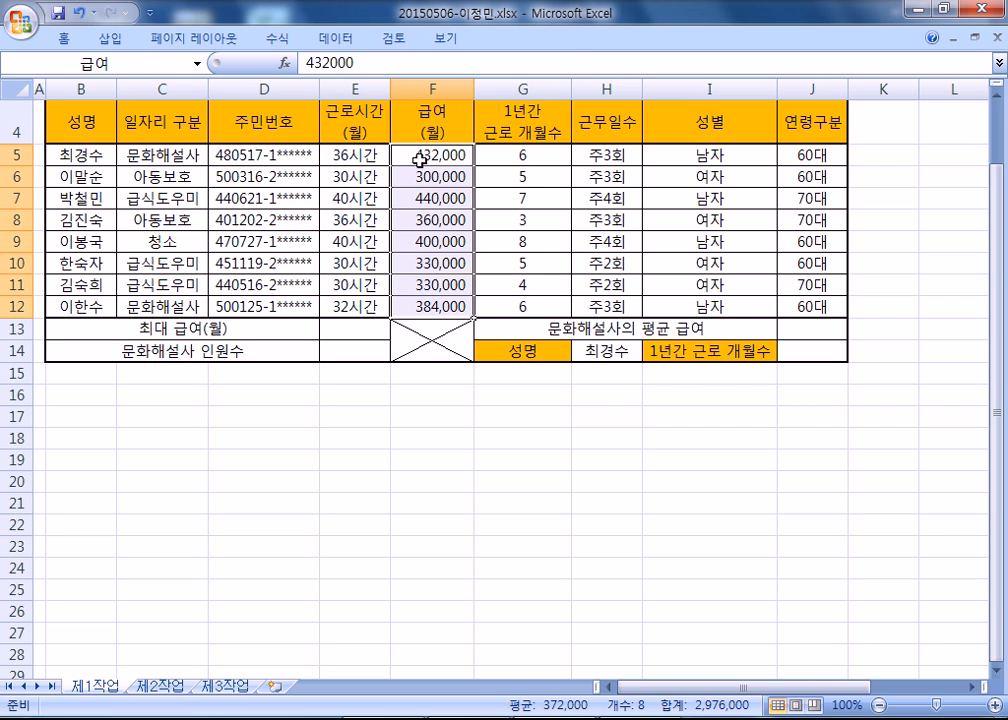
key("alt+Tab")
key("Return")
key("Up")
key("shift+Down")
key("ctrl+c")
key("ctrl+v")
key("ctrl+v")
Replace the placeholder 범위 in the duplicated line with F5:F12 so it reads =MAX(F5:F12).
key("Left")
key("Left")
key("Left")
key("Left")
type("F")
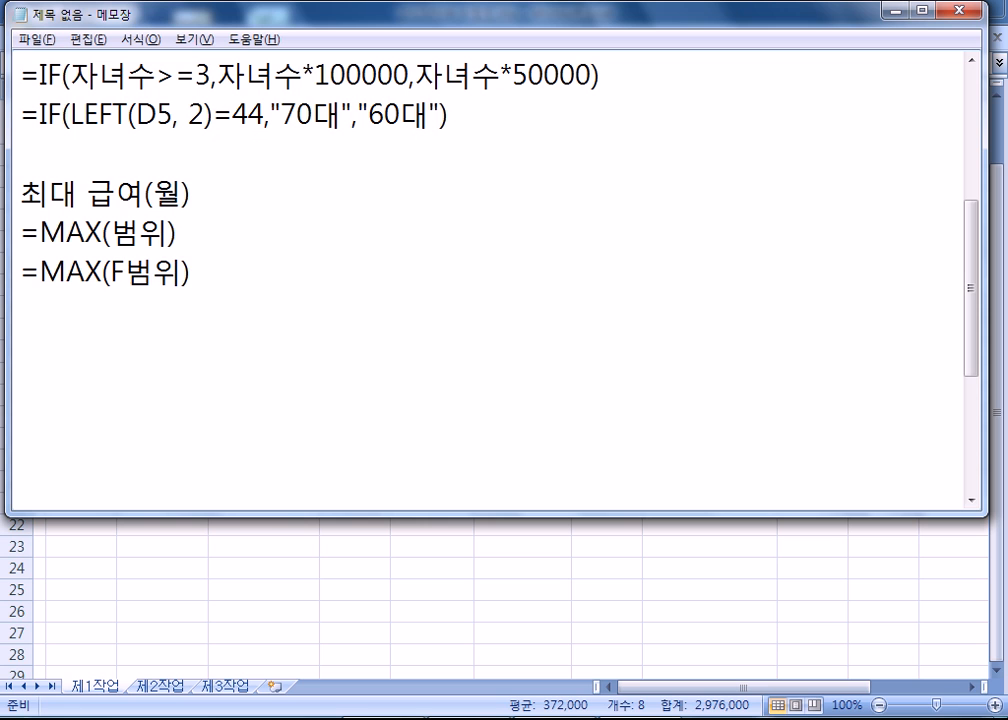
type("5")
type(":F12")
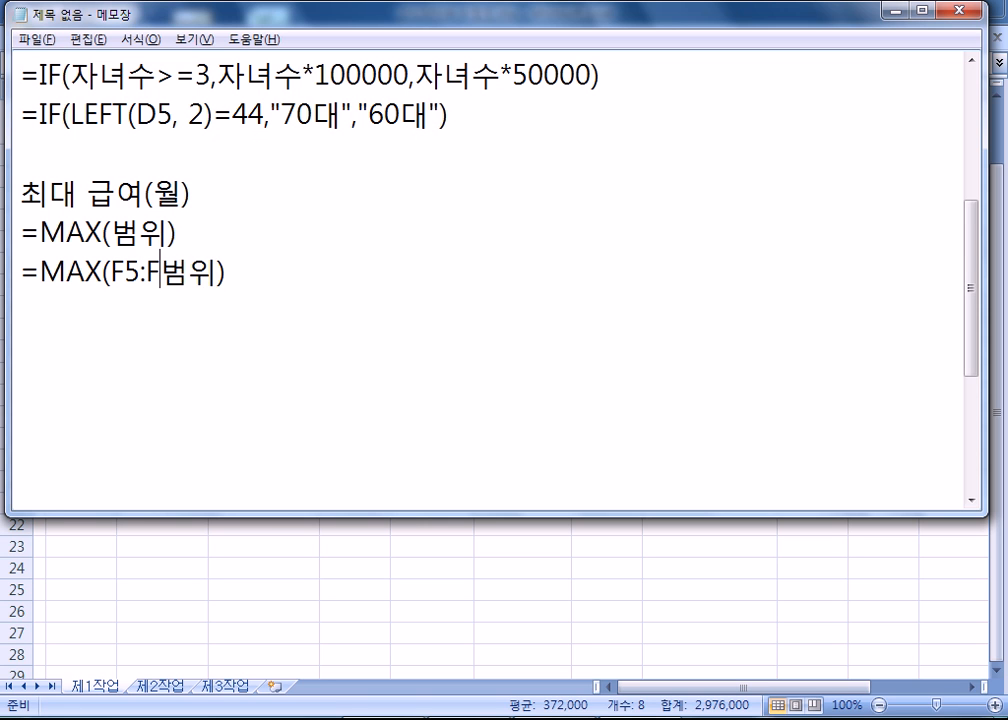
key("Delete")
key("Delete")
key("Down")
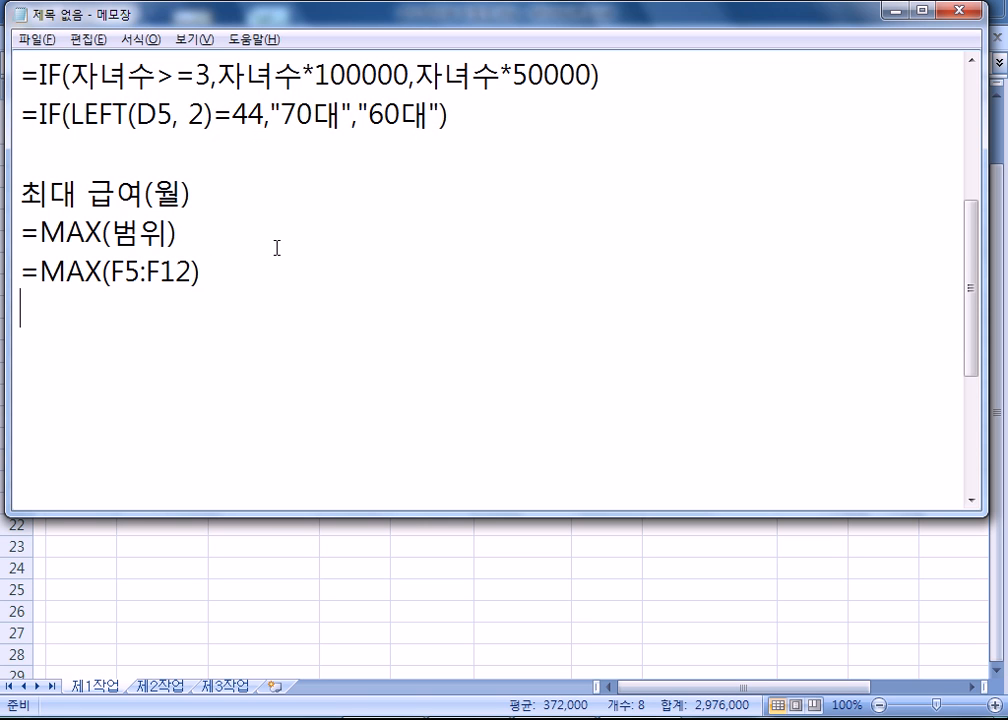
Add another copy of the MAX pattern below it and change its argument to the range name, giving =MAX(급여).
key("ctrl+v")
key("Up")
key("Right")
key("Right")
key("Right")
key("Right")
key("Right")
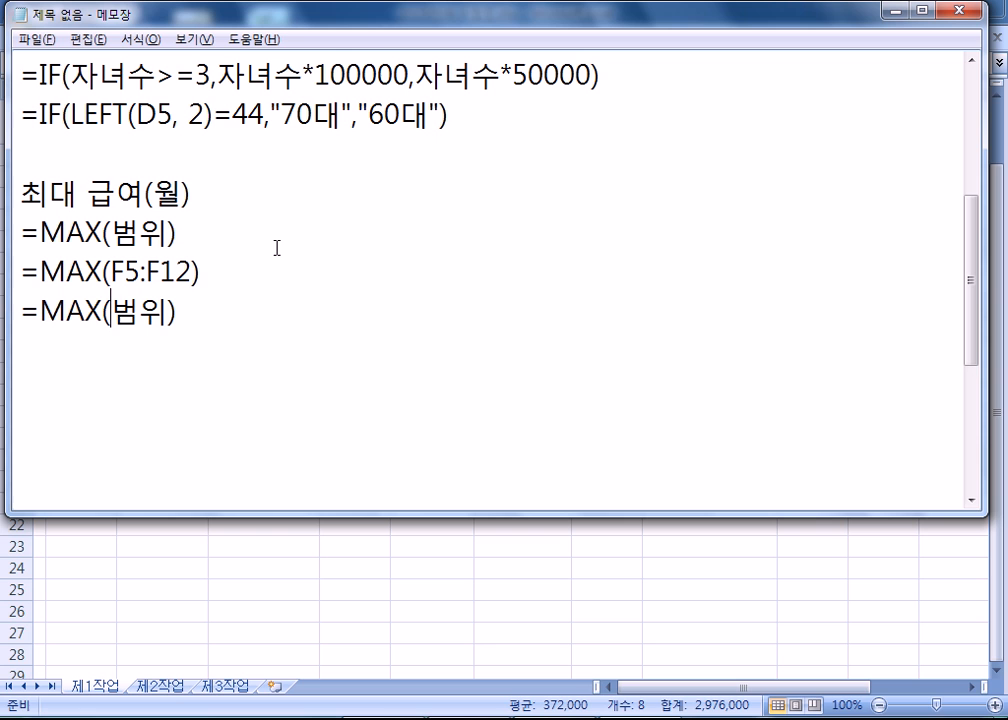
type("RM")
key("BackSpace")
key("BackSpace")
key("Hangul")
type("급여")
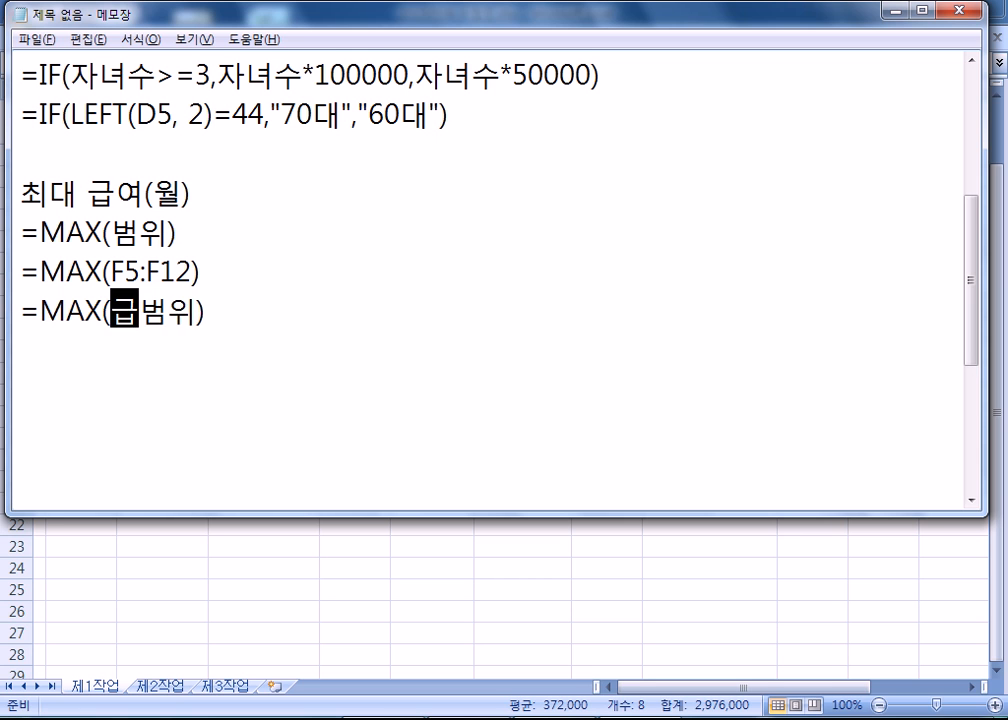
key("Delete")
key("Delete")
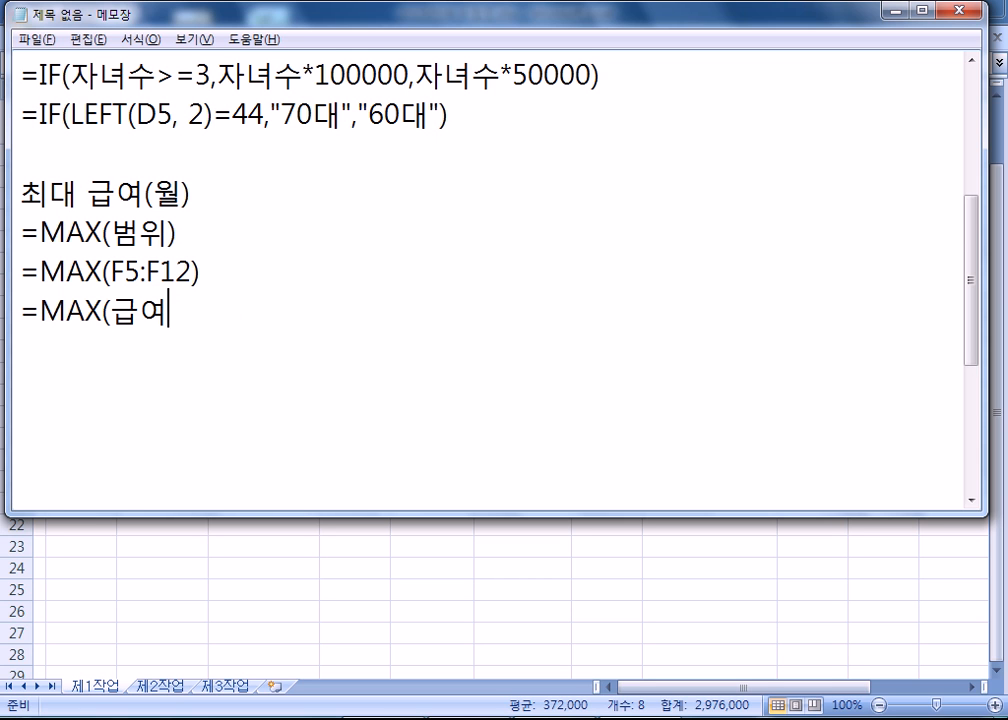
Switch to Excel and try the formula =max(급여) in E13, picking the salaries F5:F12 as the argument.
key("alt+Tab")
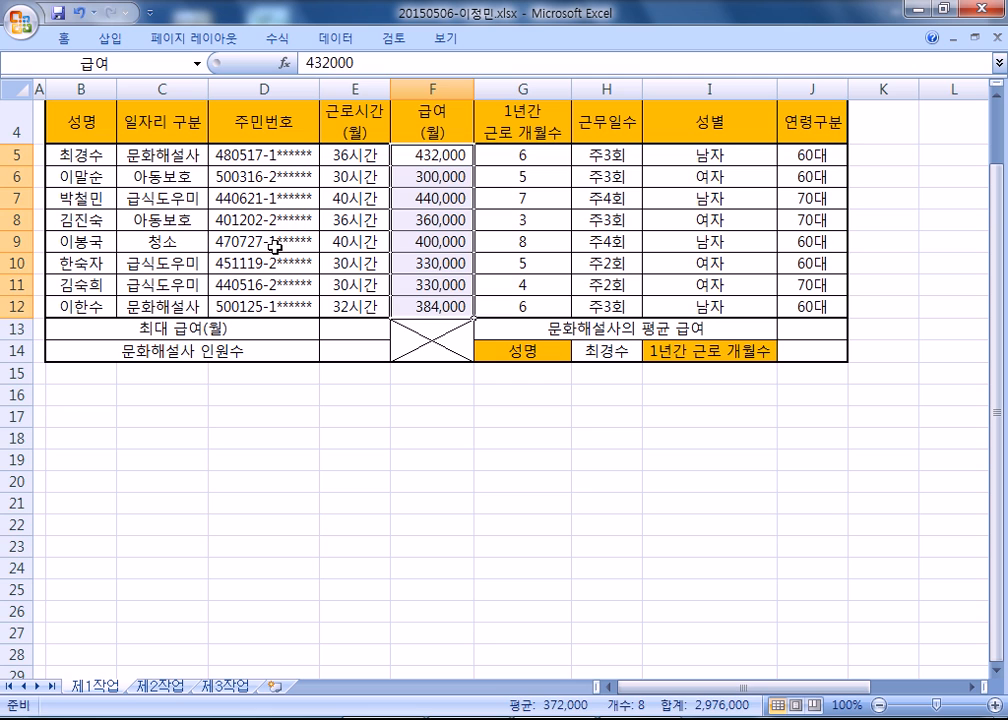
left_click(362, 328)
type("=max(")
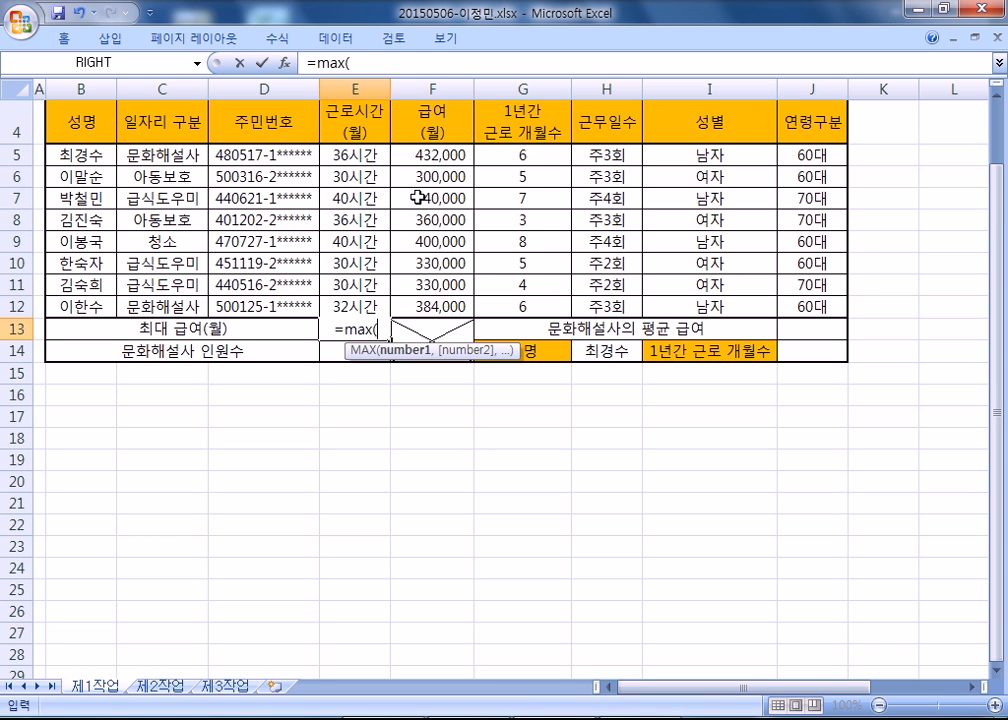
left_click_drag(451, 153, 437, 306)
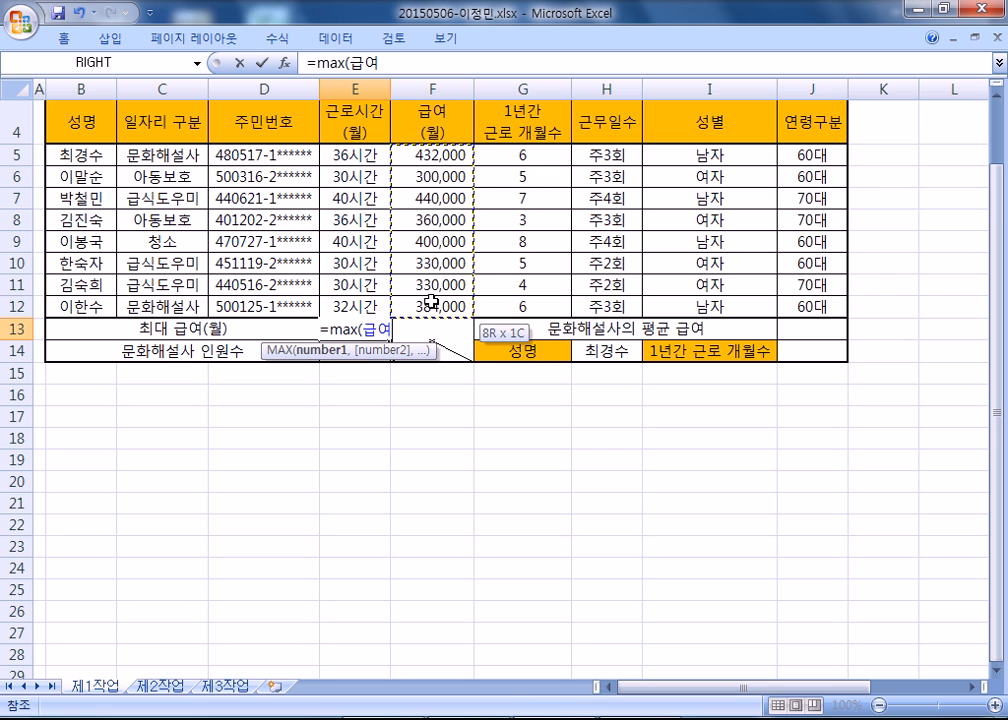
type(")")
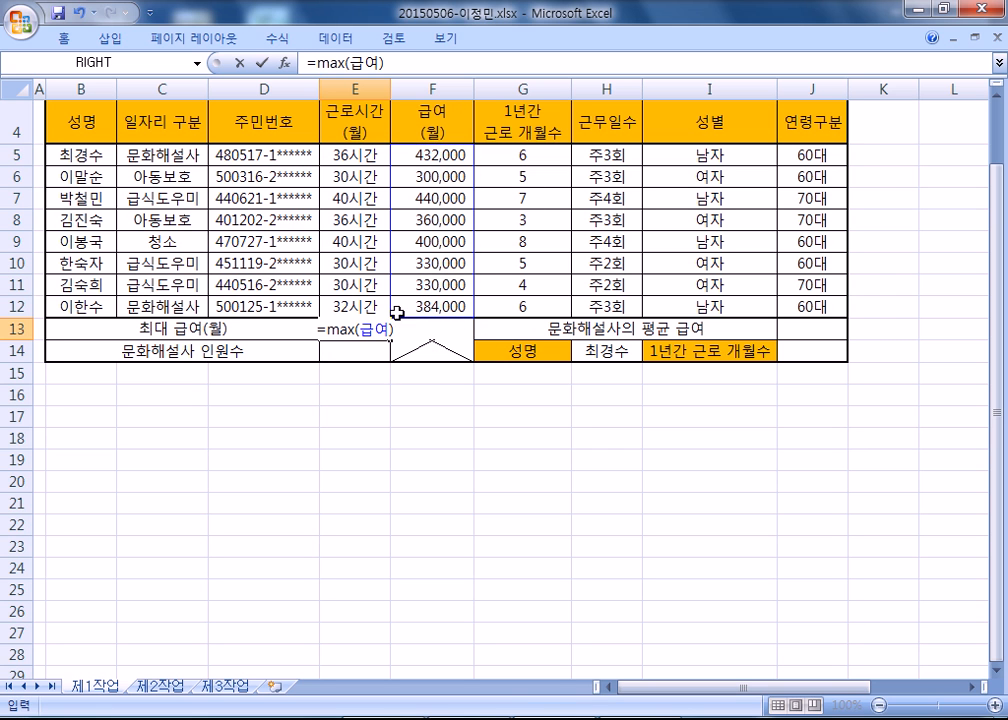
Try pasting the unconfirmed E13 formula below the last MAX example in Notepad, and remove that extra line.
left_click_drag(393, 62, 304, 62)
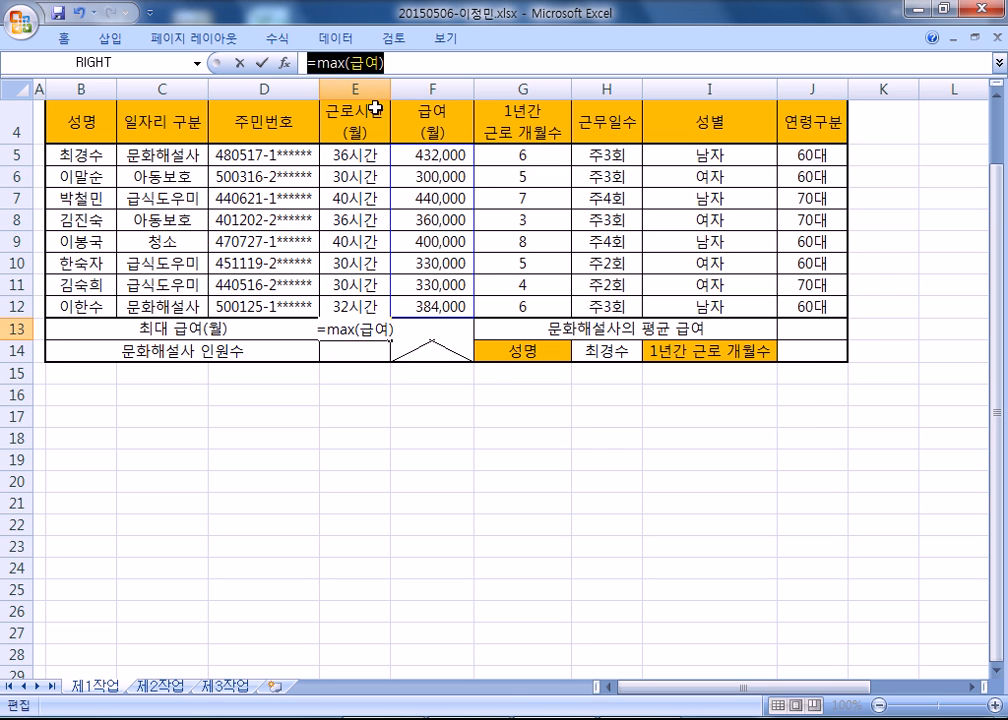
key("alt+Tab")
key("Return")
key("ctrl+v")
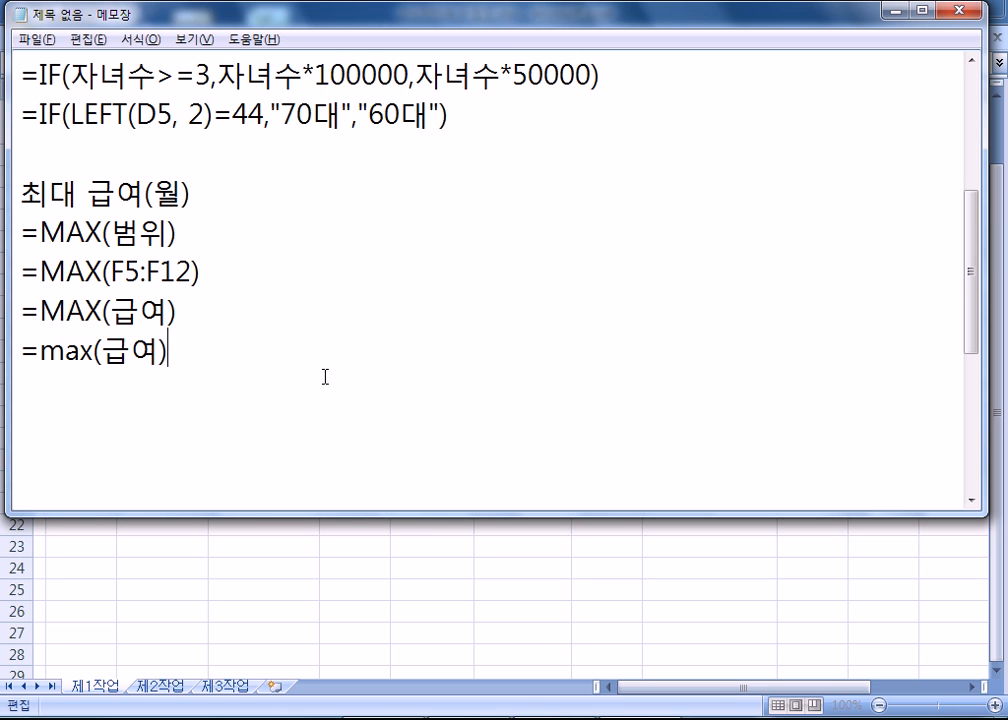
left_click_drag(21, 352, 151, 350)
key("BackSpace")
left_click_drag(232, 279, 20, 271)
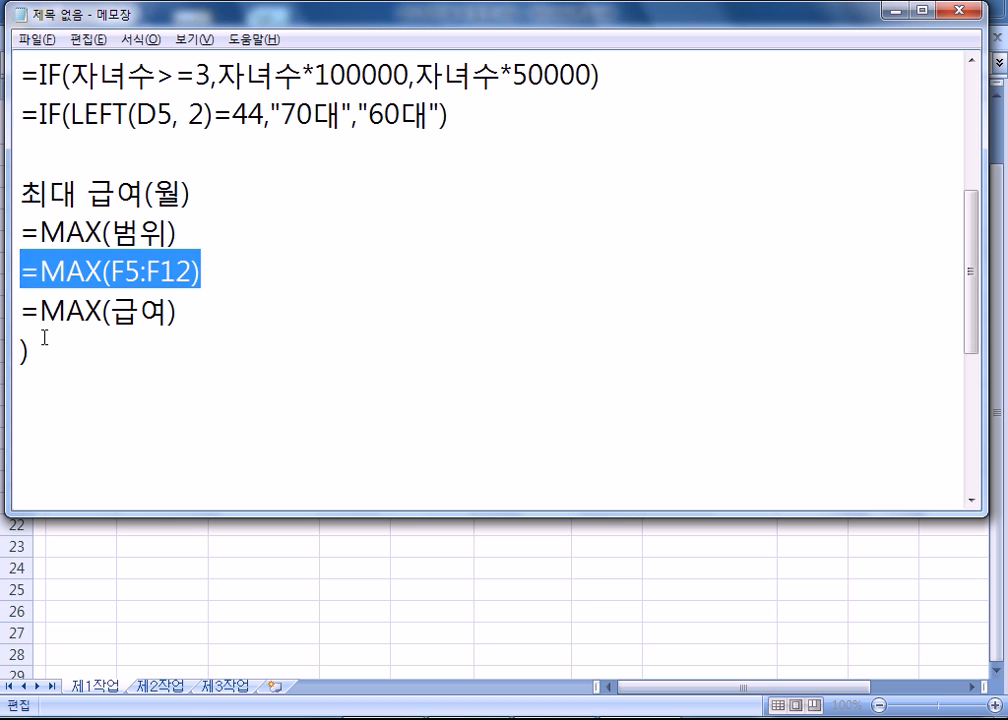
left_click_drag(43, 345, 5, 350)
key("BackSpace")
key("BackSpace")
left_click(205, 265)
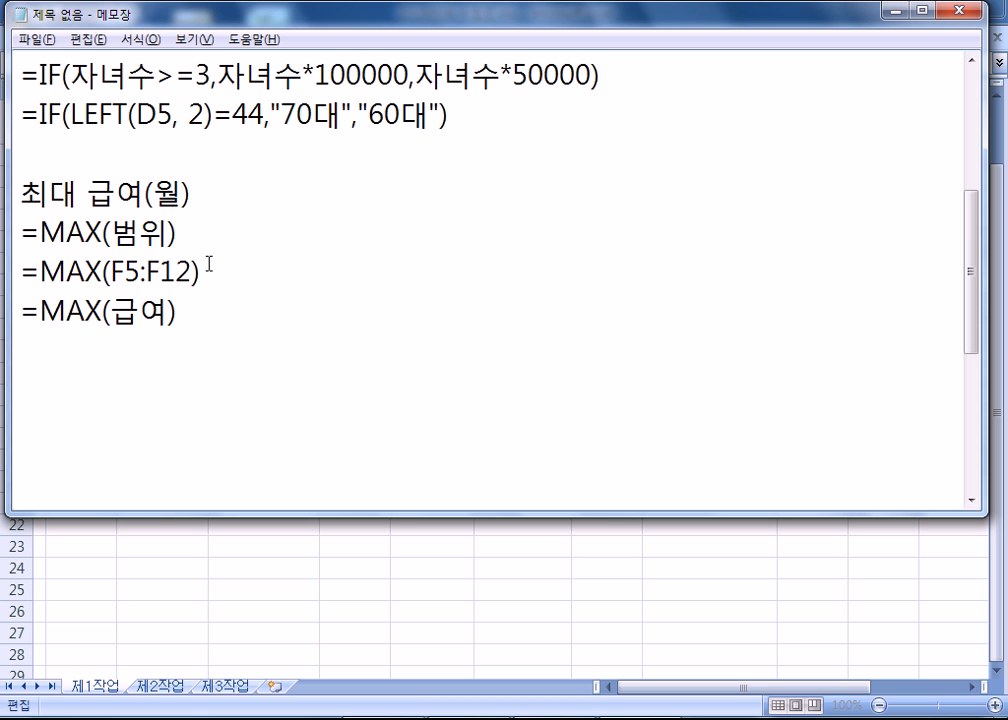
Back in Excel, discard the pending edit of E13 and enter =MAX(급여) there using the salaries F5:F12.
key("alt+Tab")
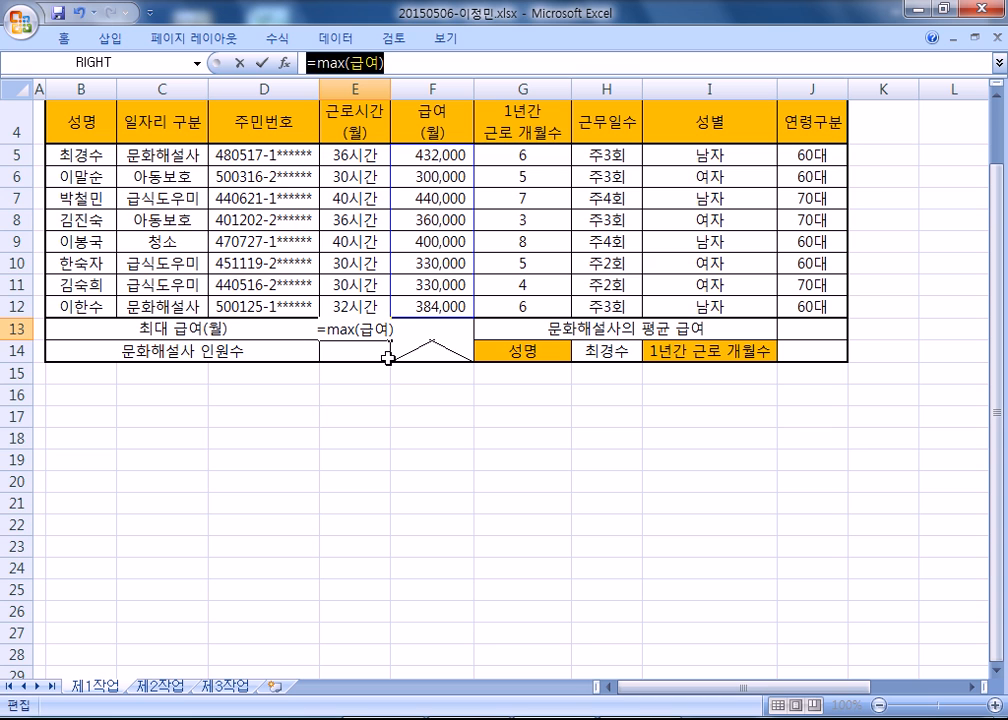
key("Escape")
type("=max")
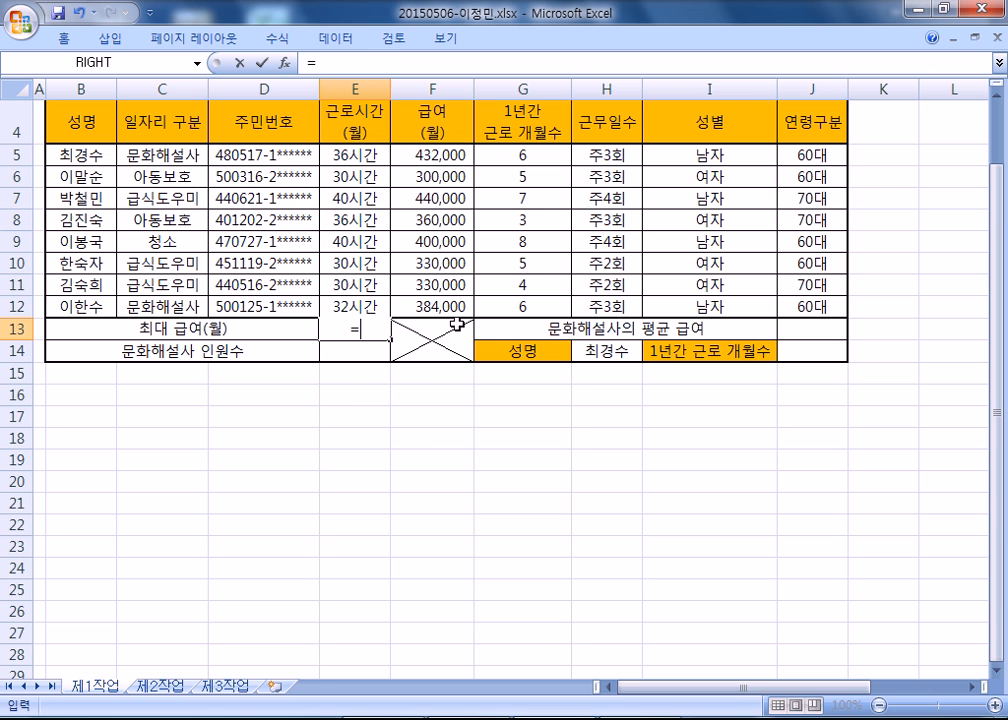
key("BackSpace")
key("BackSpace")
key("BackSpace")
type("MAX(")
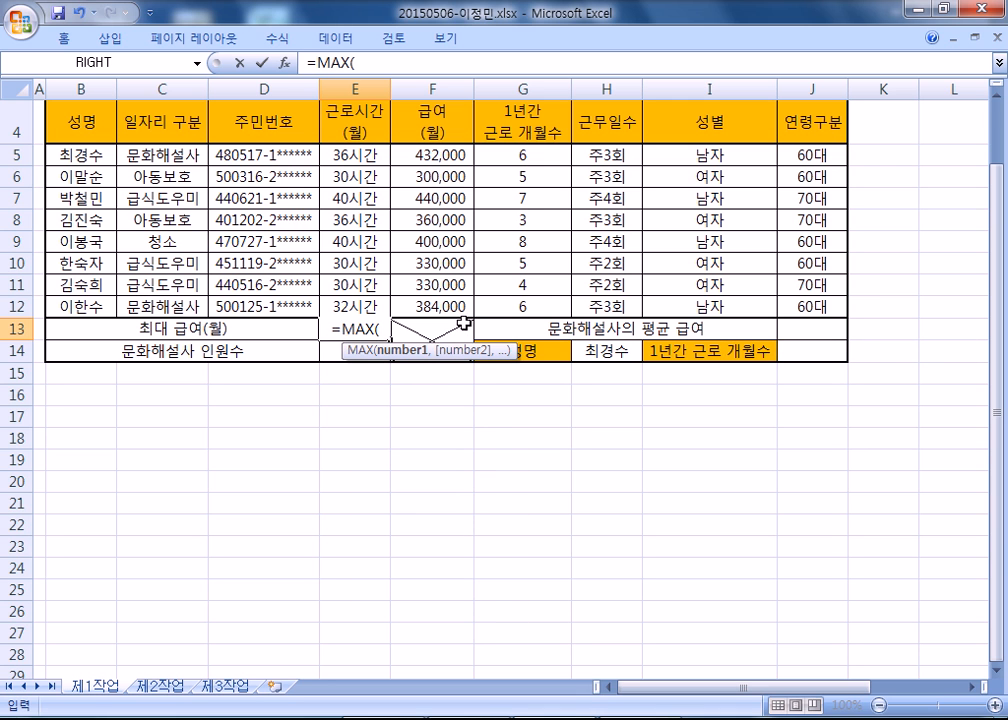
left_click_drag(419, 161, 416, 310)
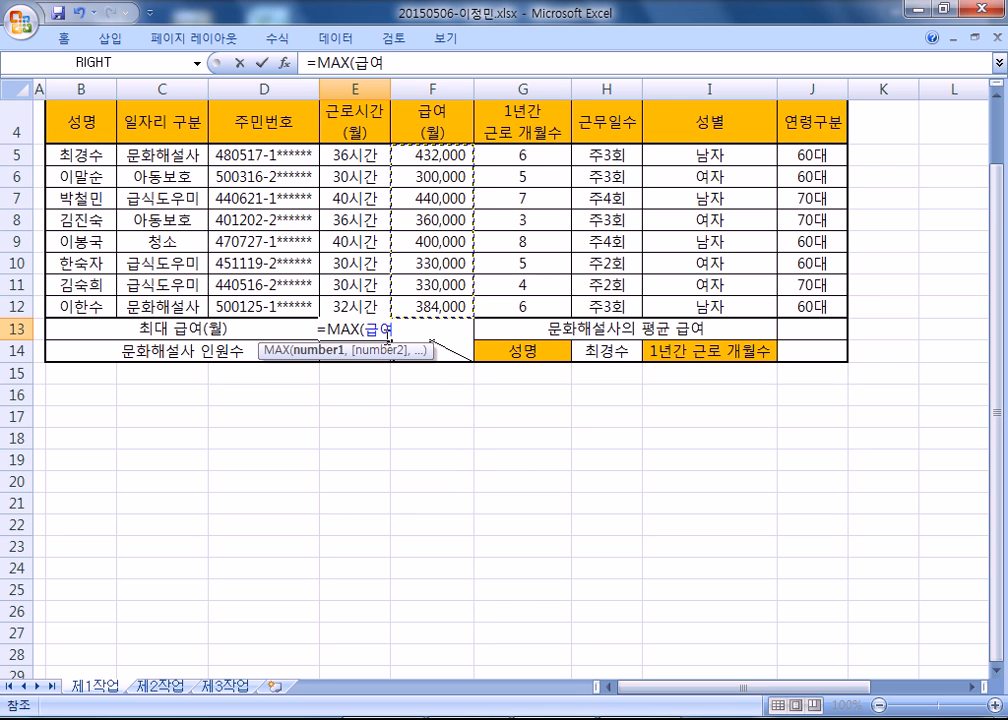
type(")")
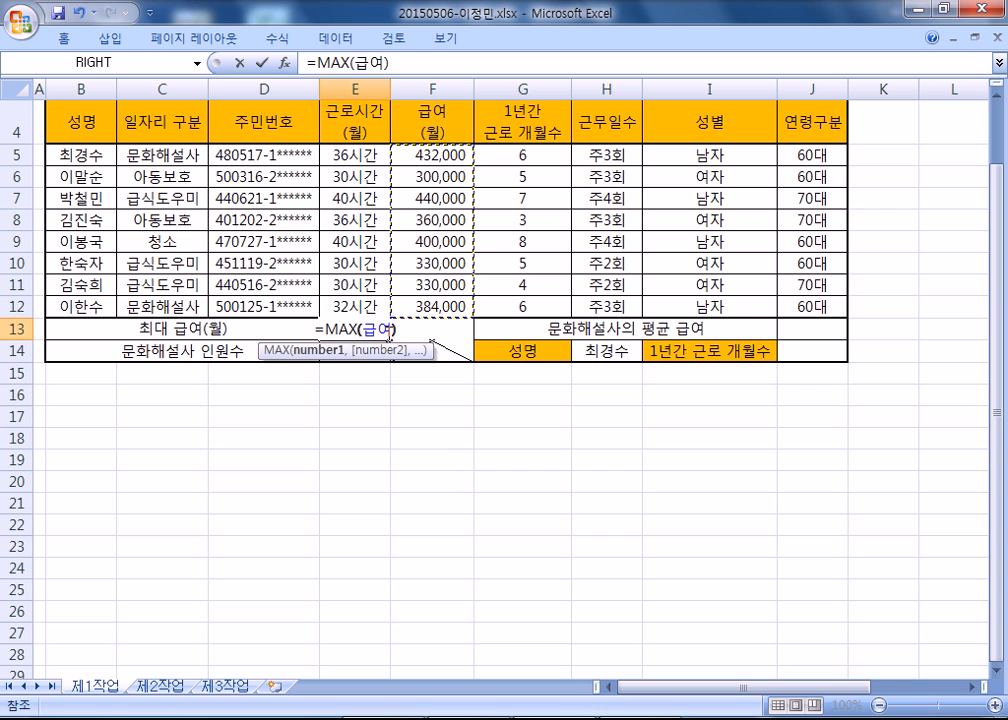
key("ctrl+Return")
Compare the E13 formula with the =MAX(급여) line in Notepad, and leave the cell edit without changes.
left_click_drag(402, 64, 300, 64)
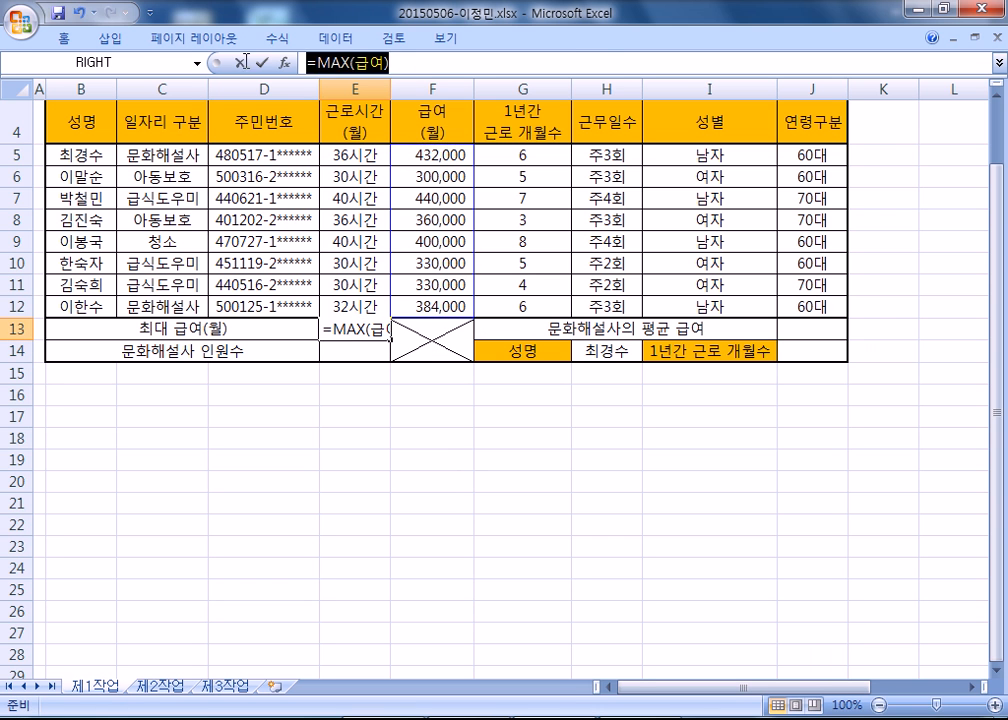
key("alt+Tab")
left_click_drag(190, 308, 20, 310)
key("alt+Tab")
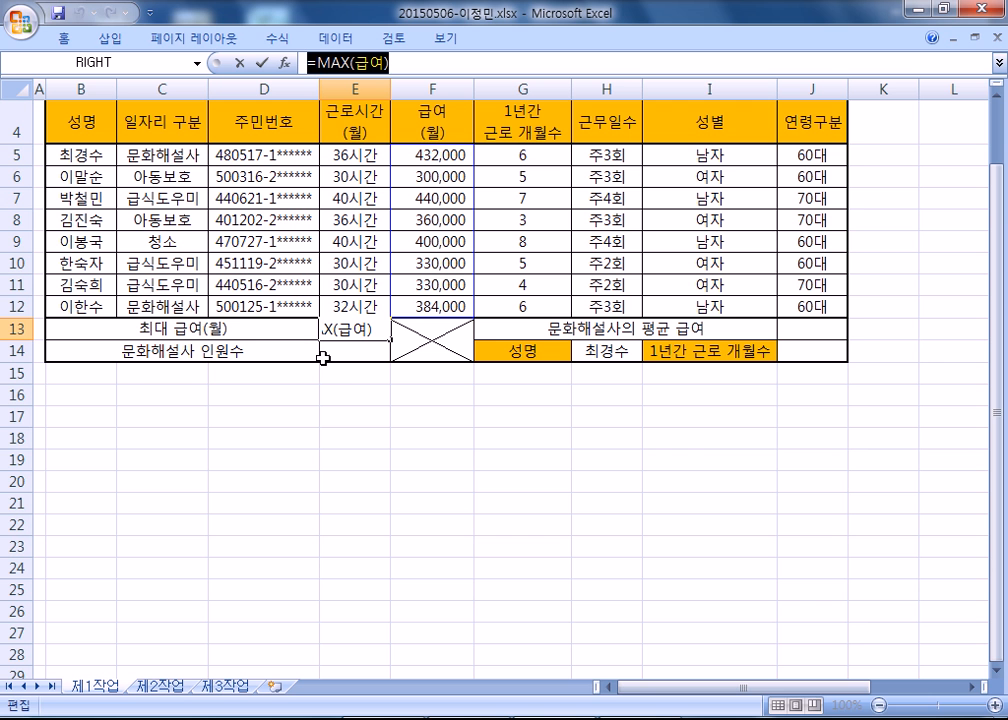
key("Escape")
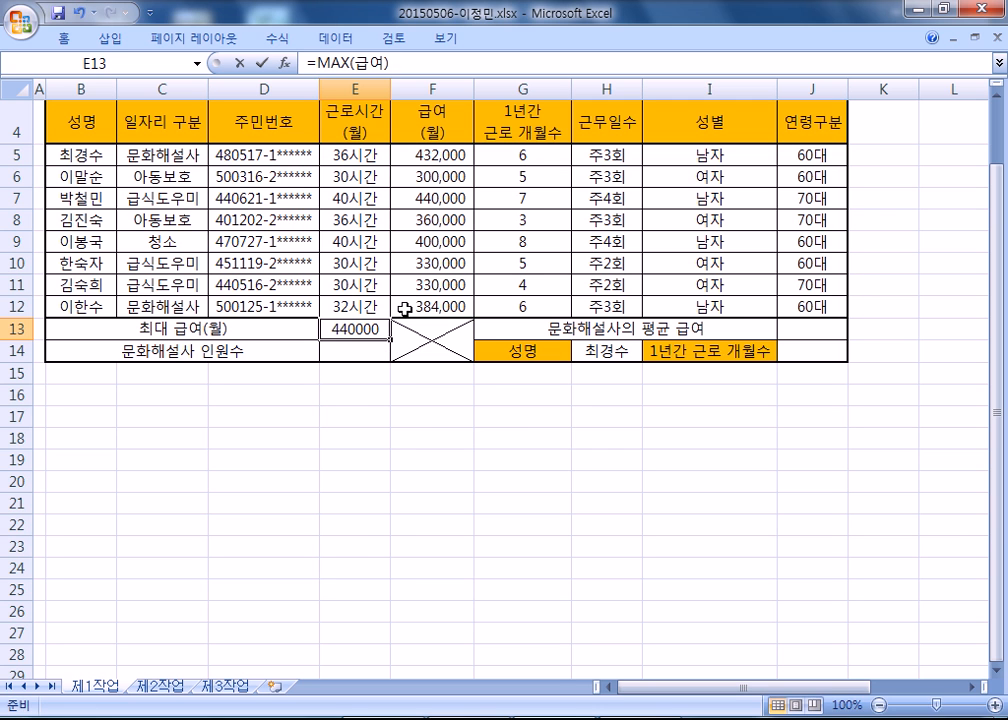
Replace the formula in E13 with =MAX(F5:F12) and reopen the cell briefly to check its range.
type("=MAX(")
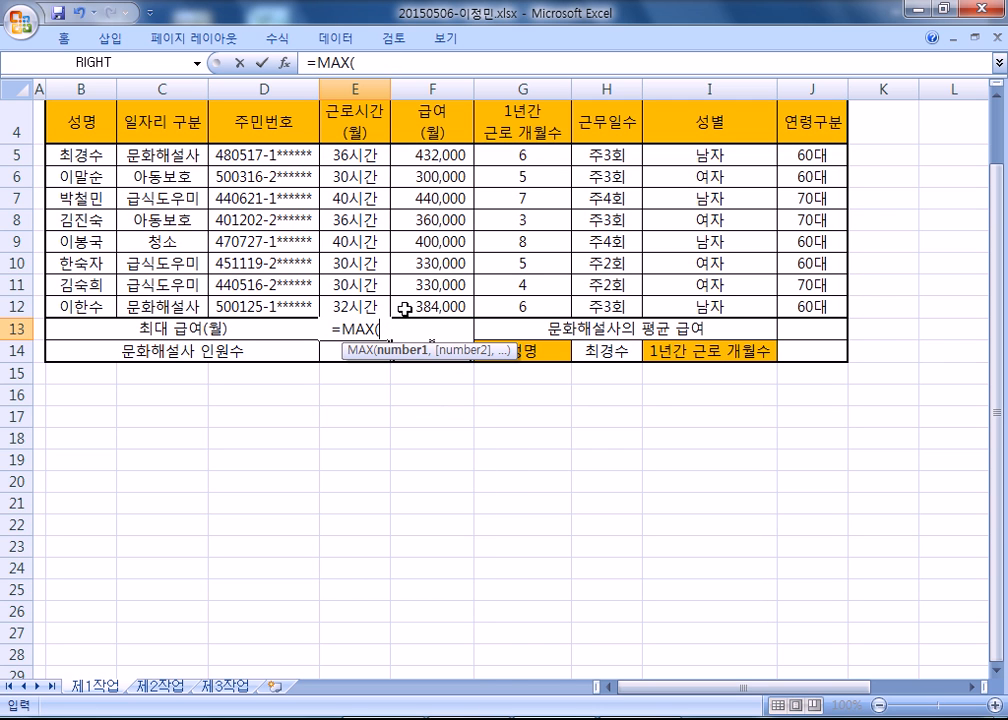
type("F5:F12)")
key("Return")
key("Up")
key("F2")
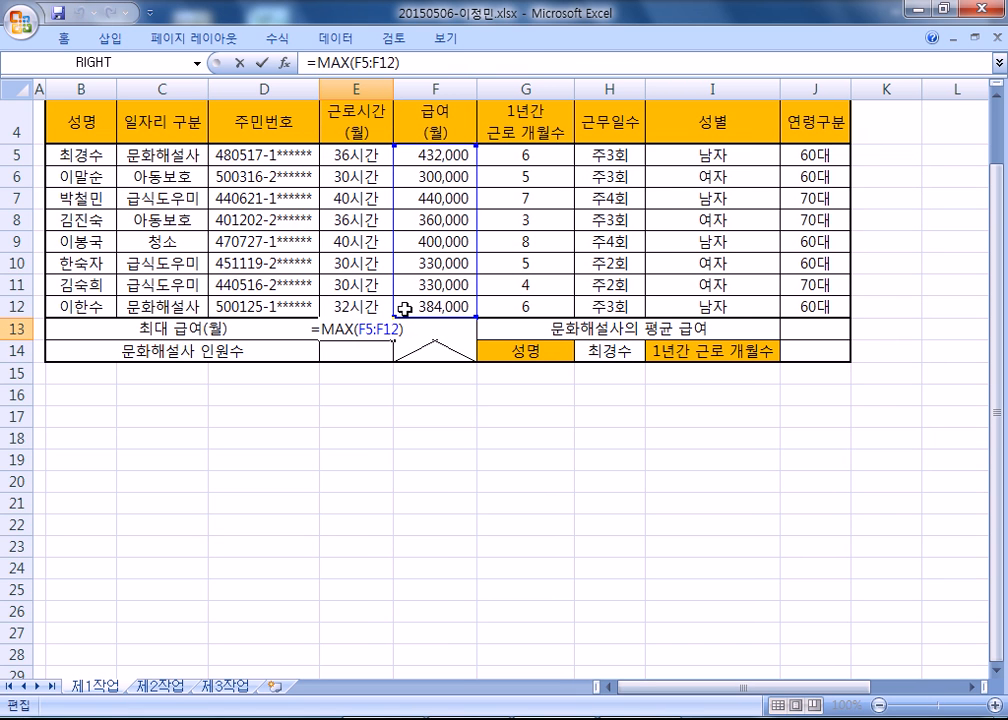
key("Escape")
Highlight the E13 formula and compare it with the =MAX(F5:F12) and =MAX(급여) lines in Notepad.
key("F2")
left_click_drag(402, 63, 200, 61)
key("alt+Tab")
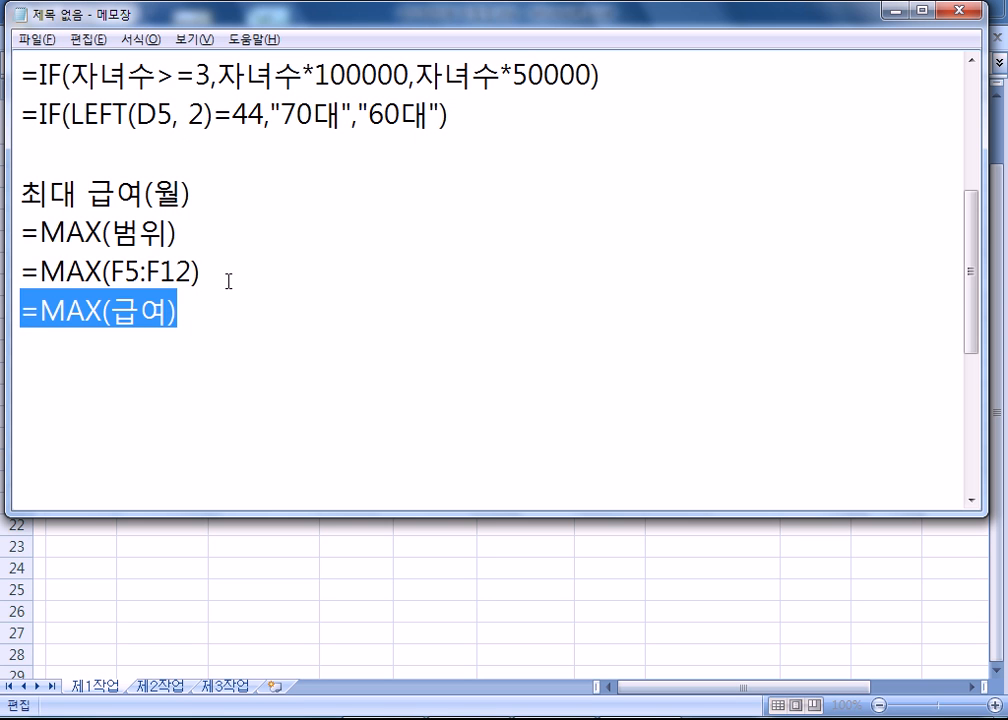
left_click_drag(228, 282, 2, 284)
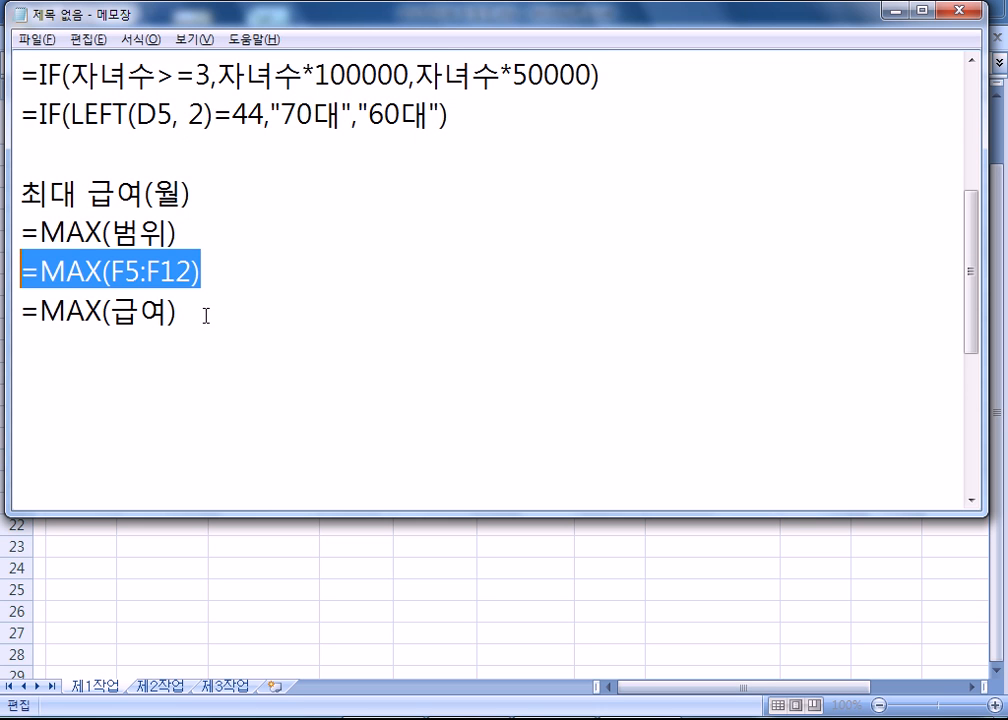
left_click_drag(205, 313, 19, 313)
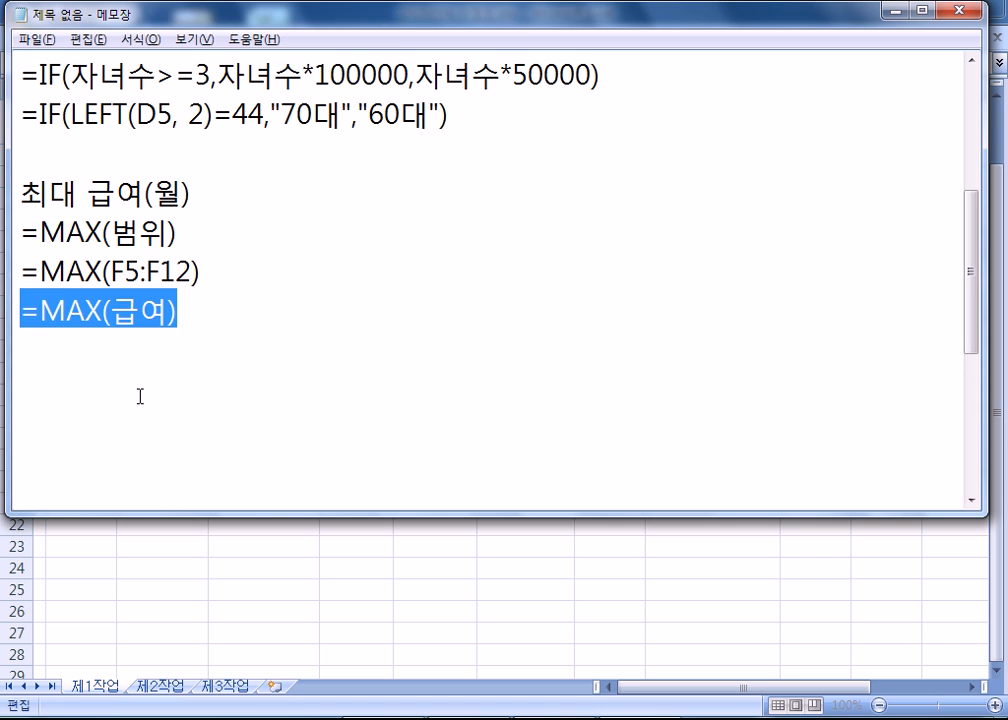
Return to Excel, leave the E13 edit unchanged and select F5:F12 to check its range name 급여.
key("alt+Tab")
key("Escape")
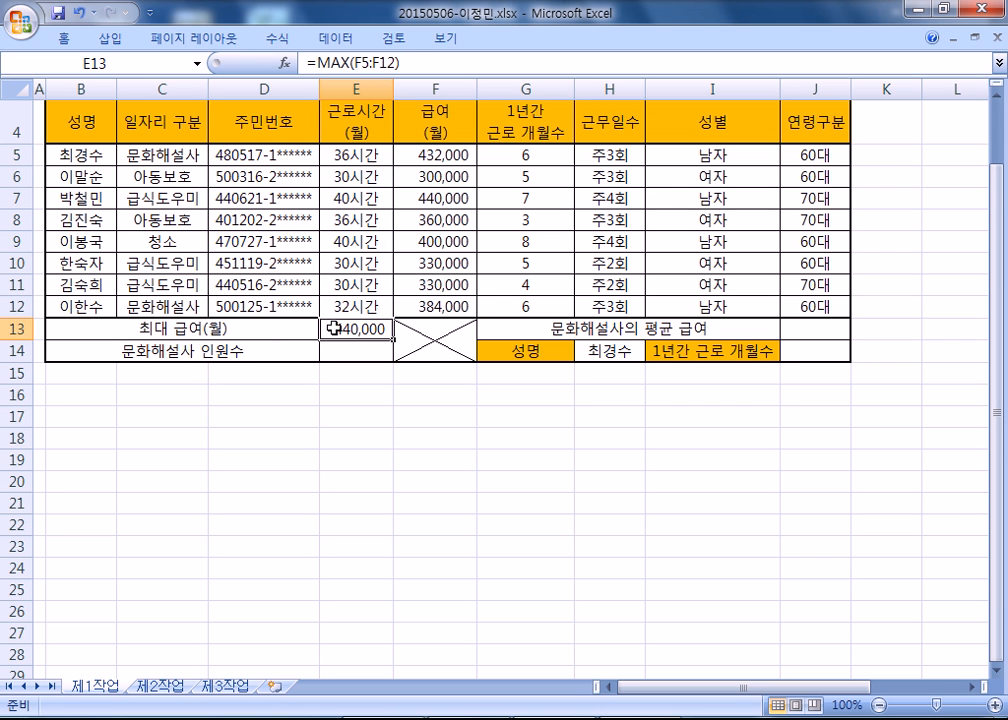
left_click_drag(350, 155, 350, 175)
left_click_drag(432, 153, 436, 307)
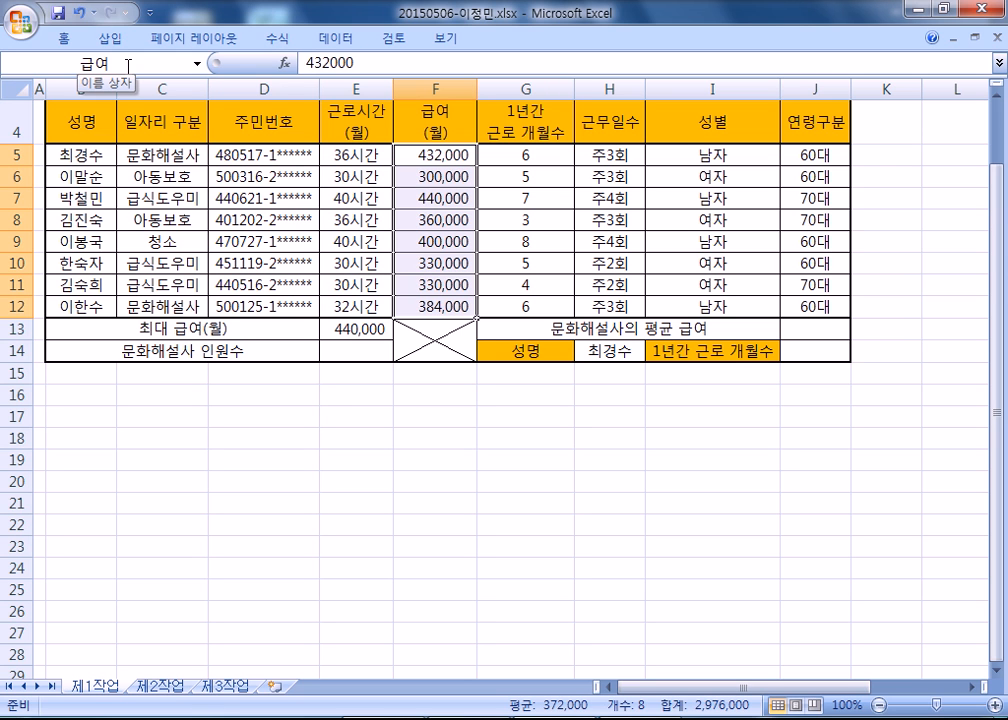
left_click(397, 404)
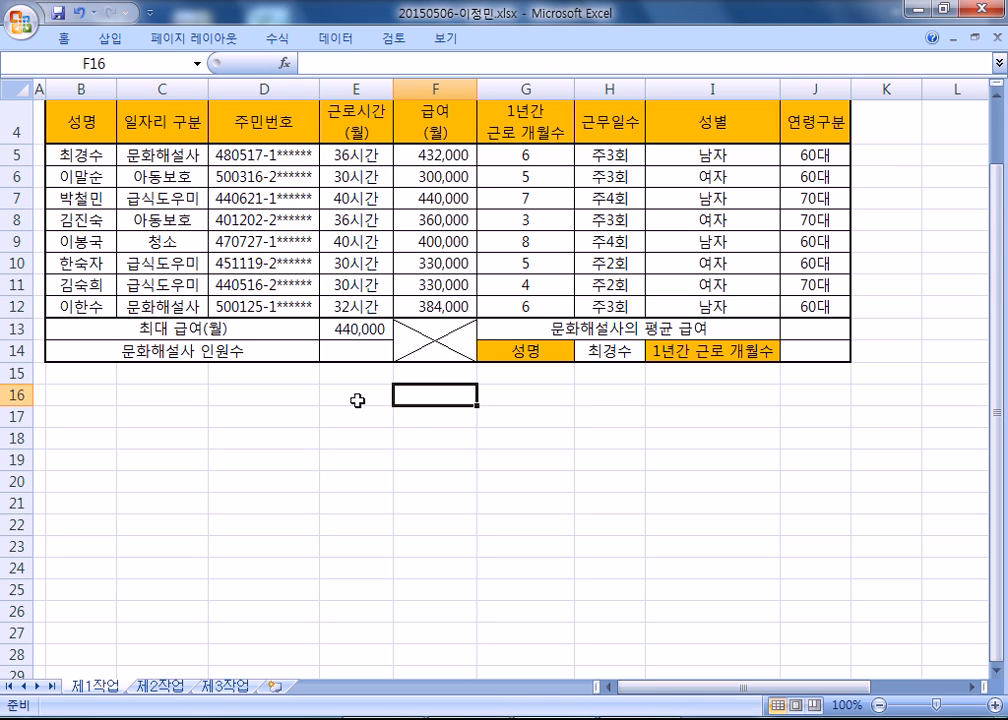
left_click_drag(430, 153, 425, 306)
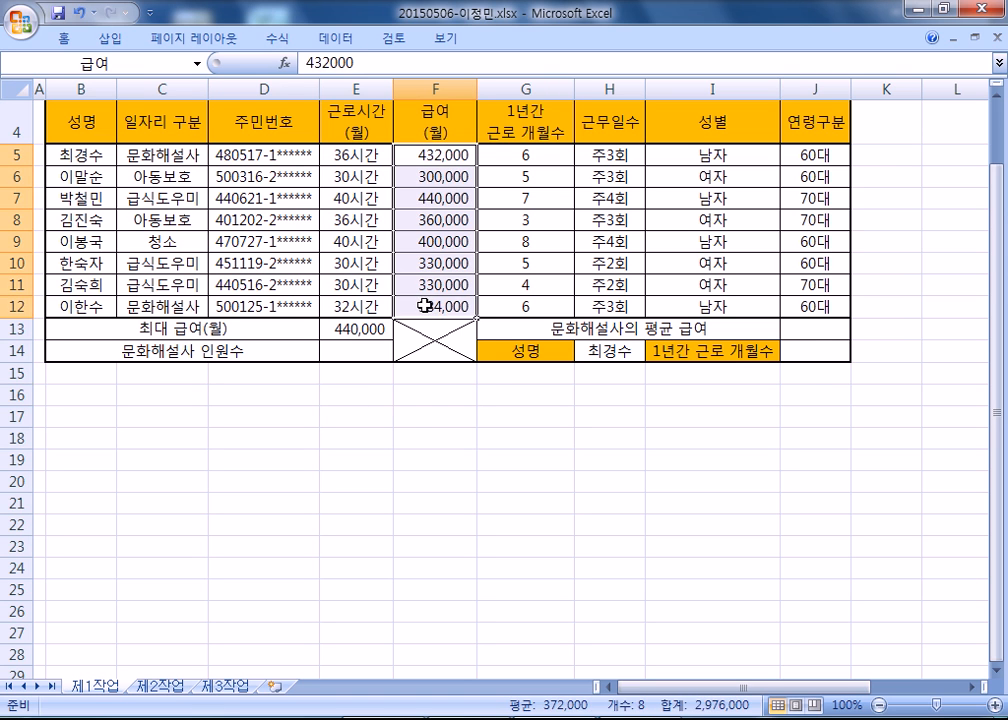
In Notepad, highlight the =MAX(F5:F12) line and the =MAX(급여) line in turn to review both forms.
key("alt+Tab")
left_click_drag(201, 270, 3, 275)
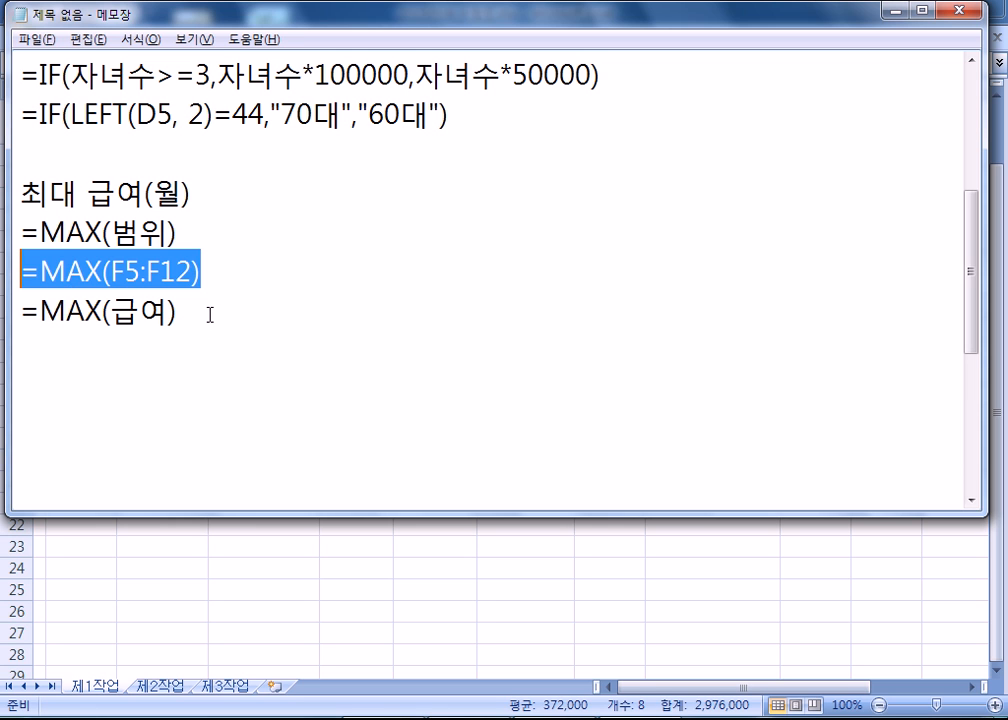
left_click_drag(210, 315, 20, 310)
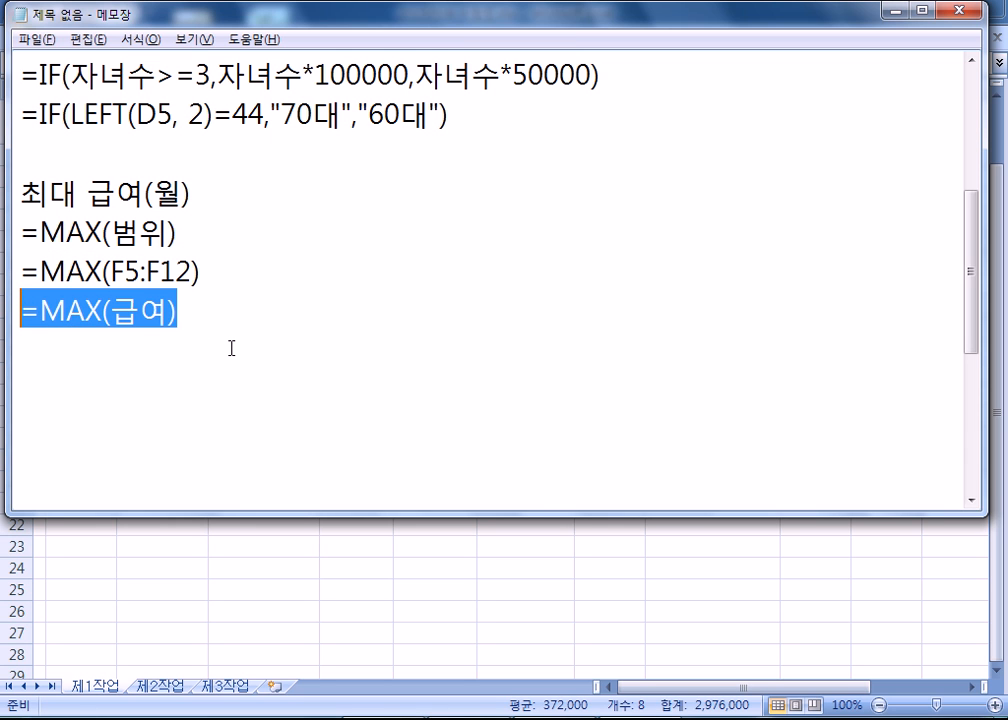
Add the note heading 문화해설사 인원수 : 결과 "명" below the MAX formula lines in Notepad.
left_click(146, 368)
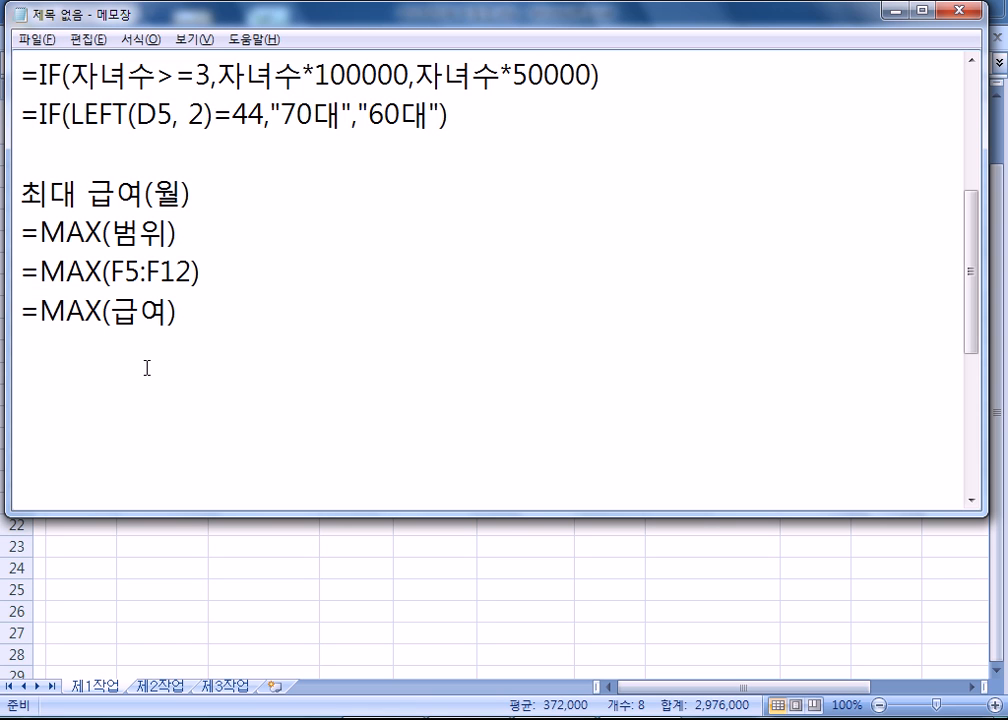
type("문화햇")
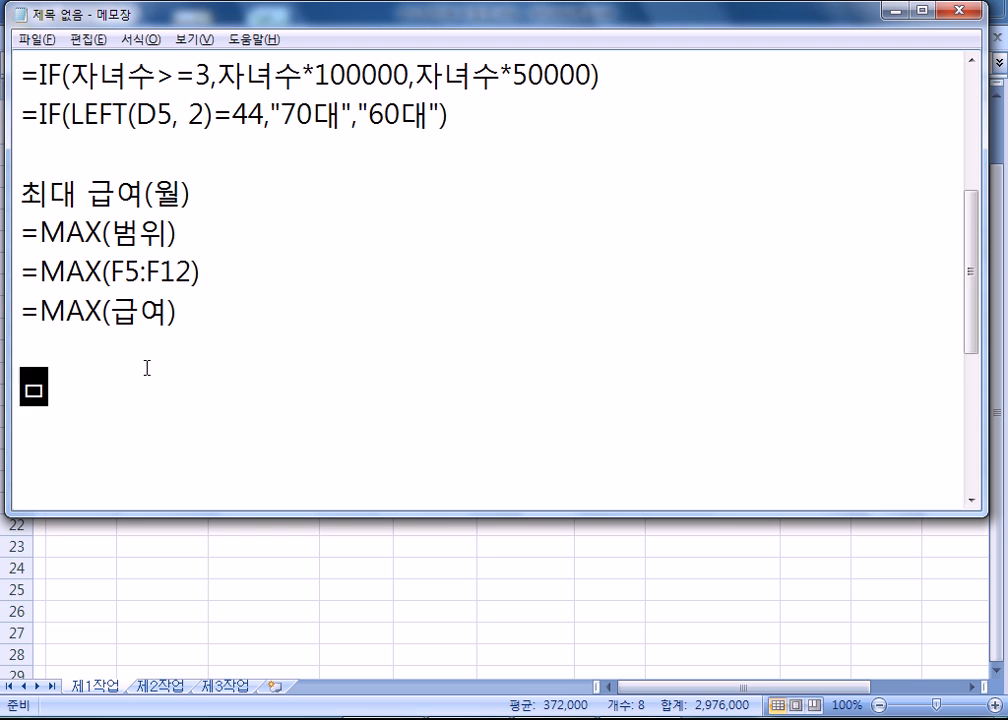
type("설")
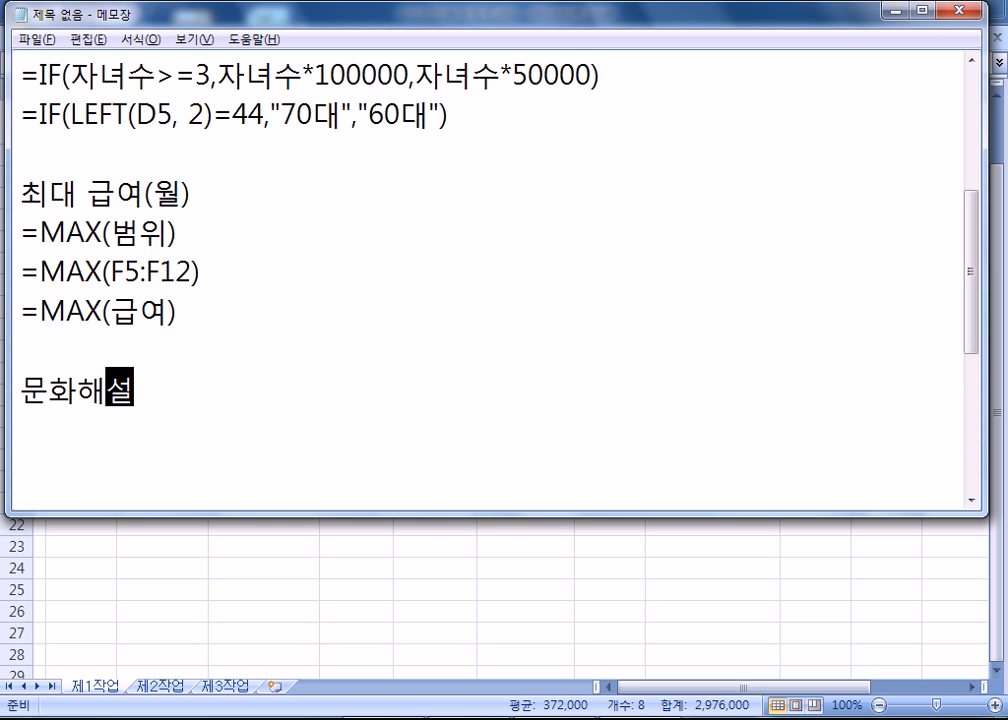
type("사 인ㅇ원")
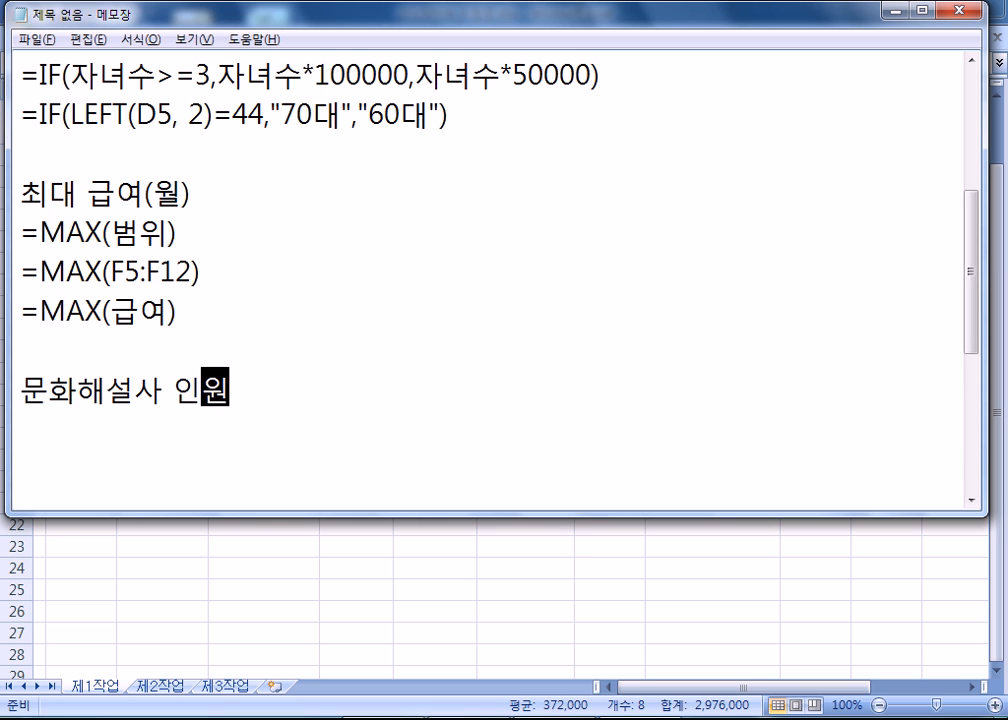
type("수")
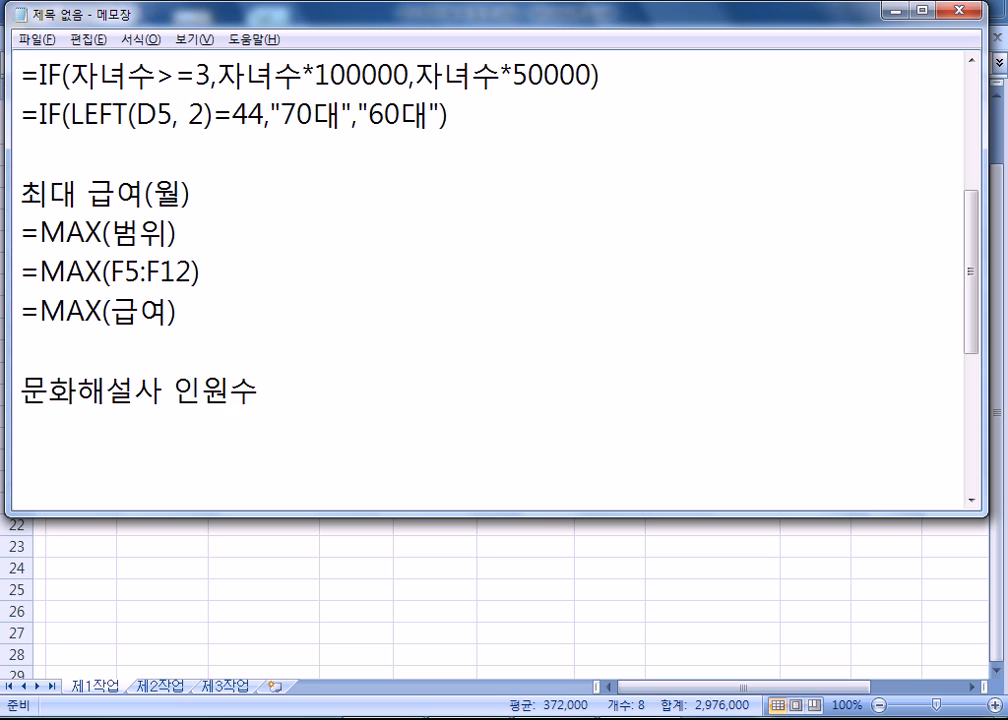
type(" : 결과 \"")
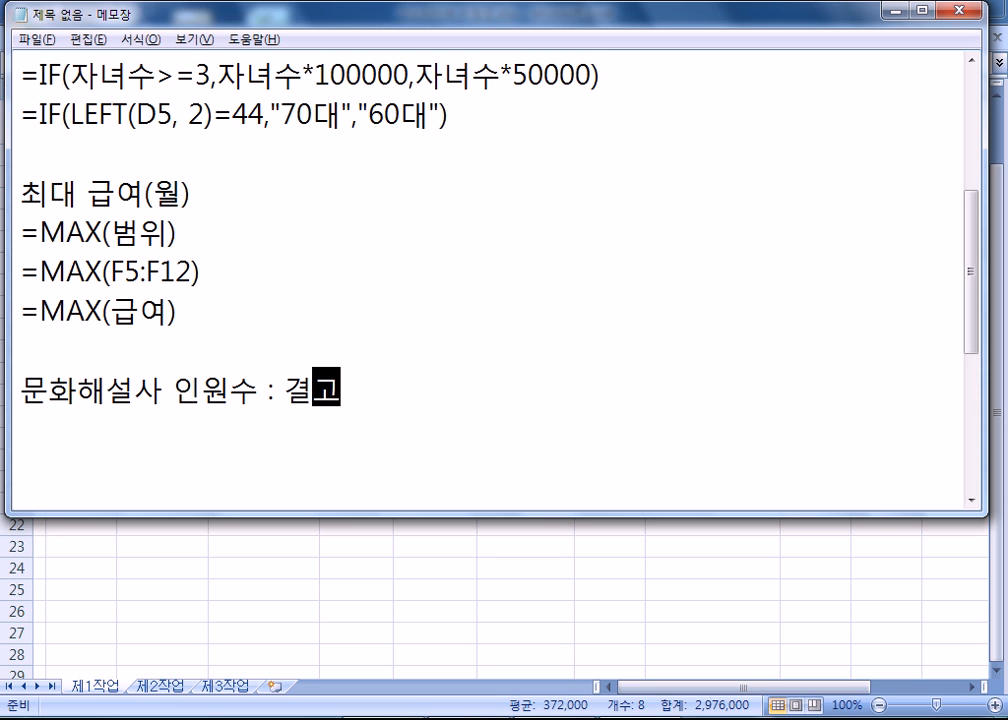
type("명\"")
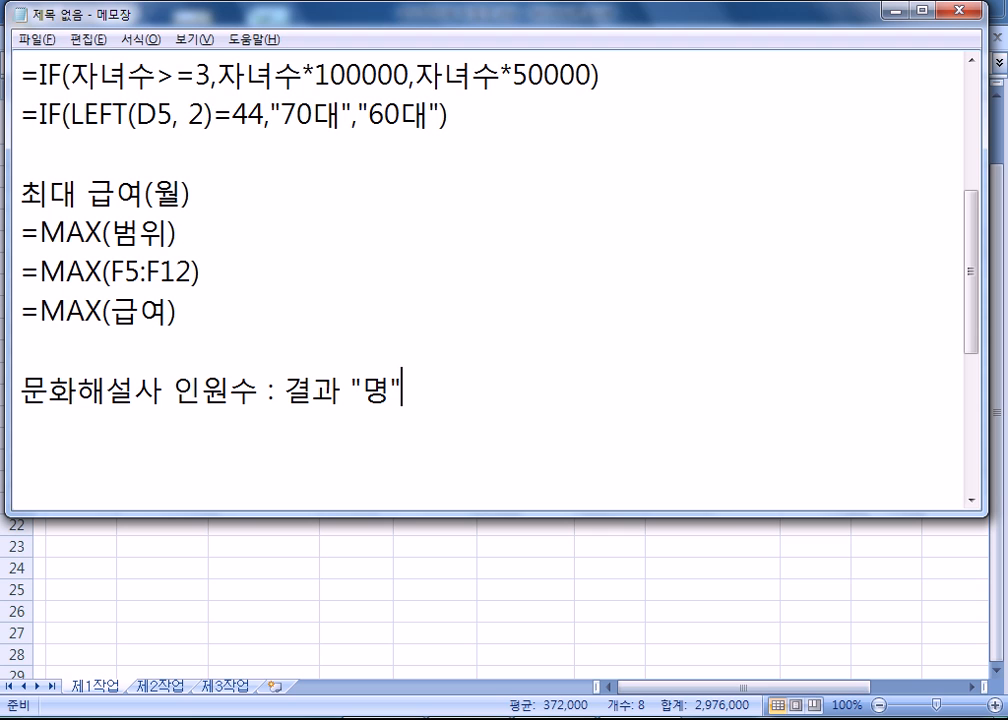
Below the heading, write the outline =COUNTIF( ) & "명" with blank space inside the parentheses, followed by empty lines.
key("Return")
type("=")
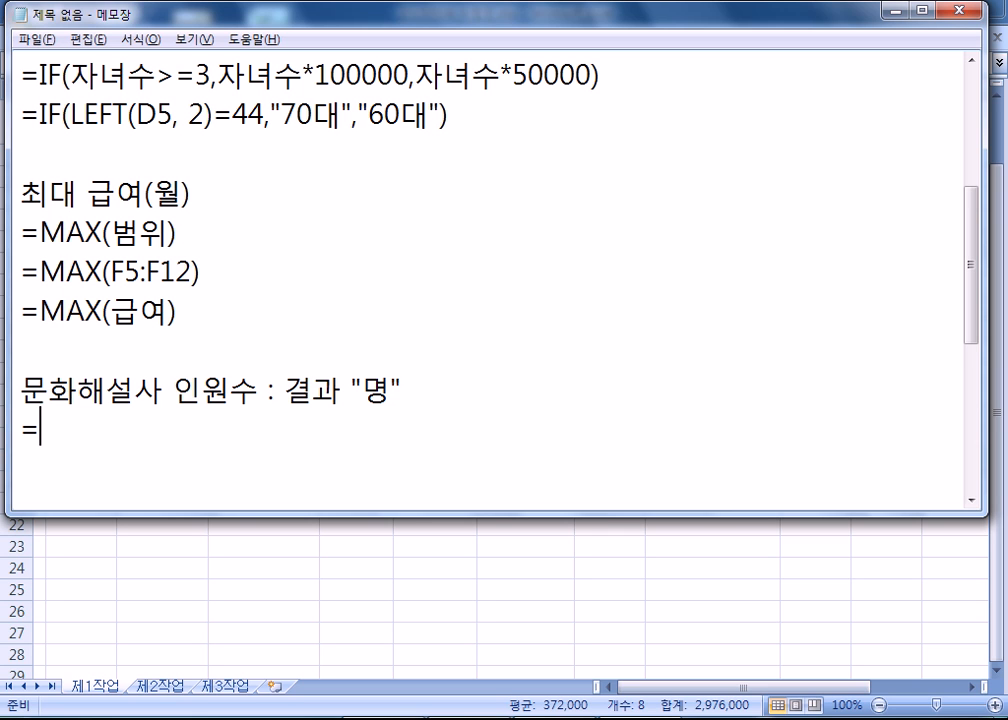
type("COUNTIF(")
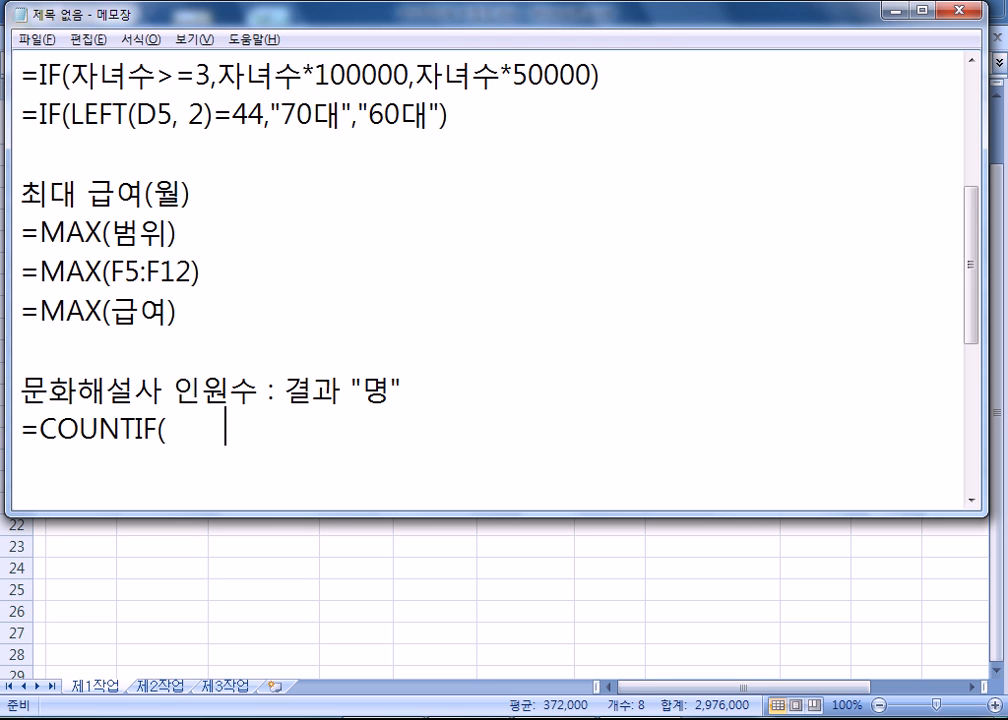
type("       ) & ")
type("\"AUD")
key("BackSpace")
key("BackSpace")
key("BackSpace")
key("Caps_Lock")
type("ㅁㅇ")
key("BackSpace")
key("BackSpace")
type("명\"")
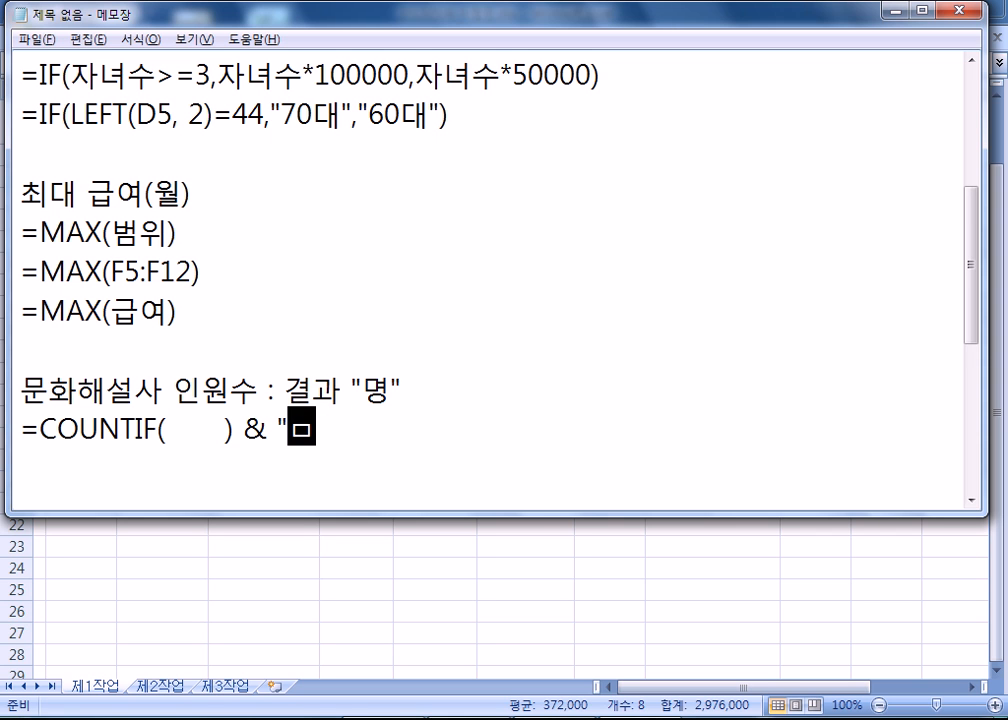
key("Return")
key("Return")
key("Return")
key("Return")
key("Return")
key("Return")
key("Return")
key("Return")
key("Return")
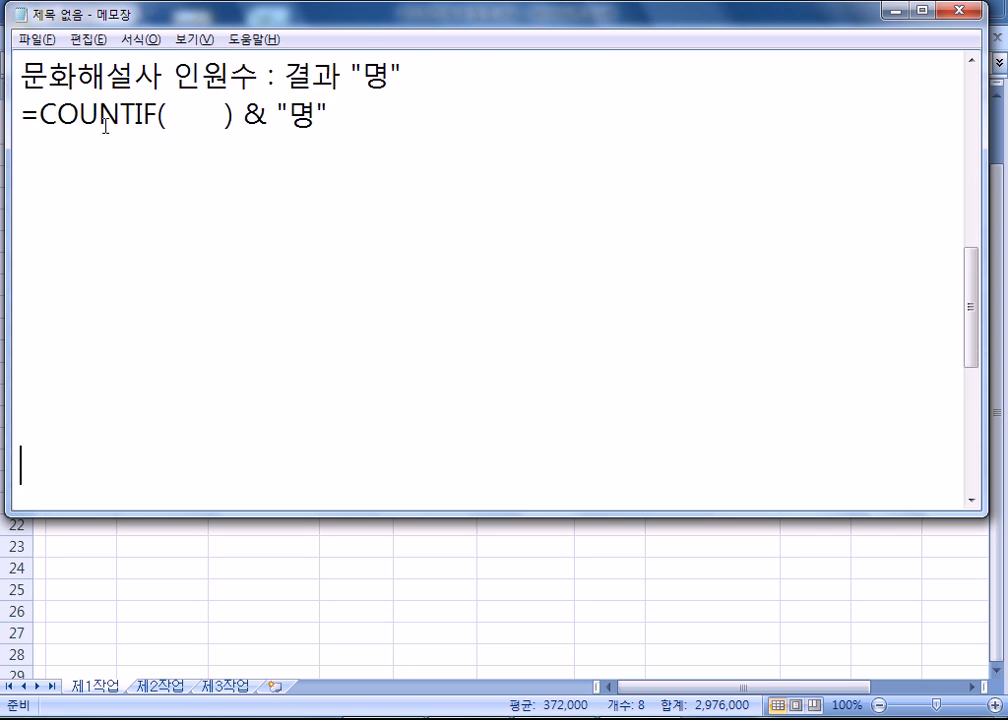
Fill the blank inside the COUNTIF parentheses with the arguments 범위, 조건.
left_click_drag(165, 112, 222, 112)
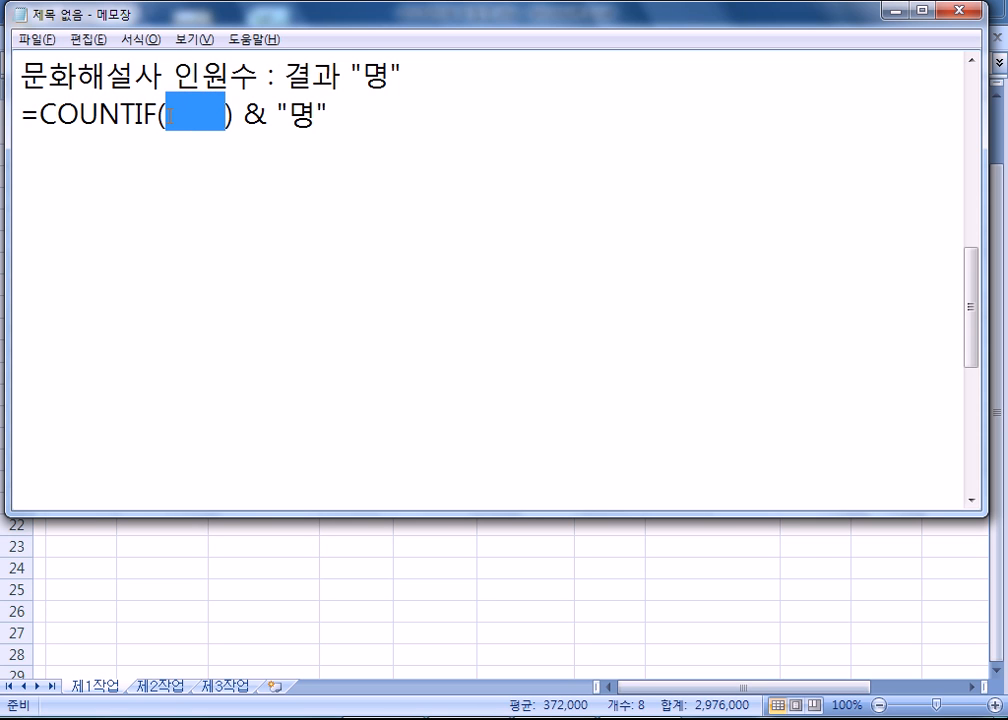
type("범위, 조")
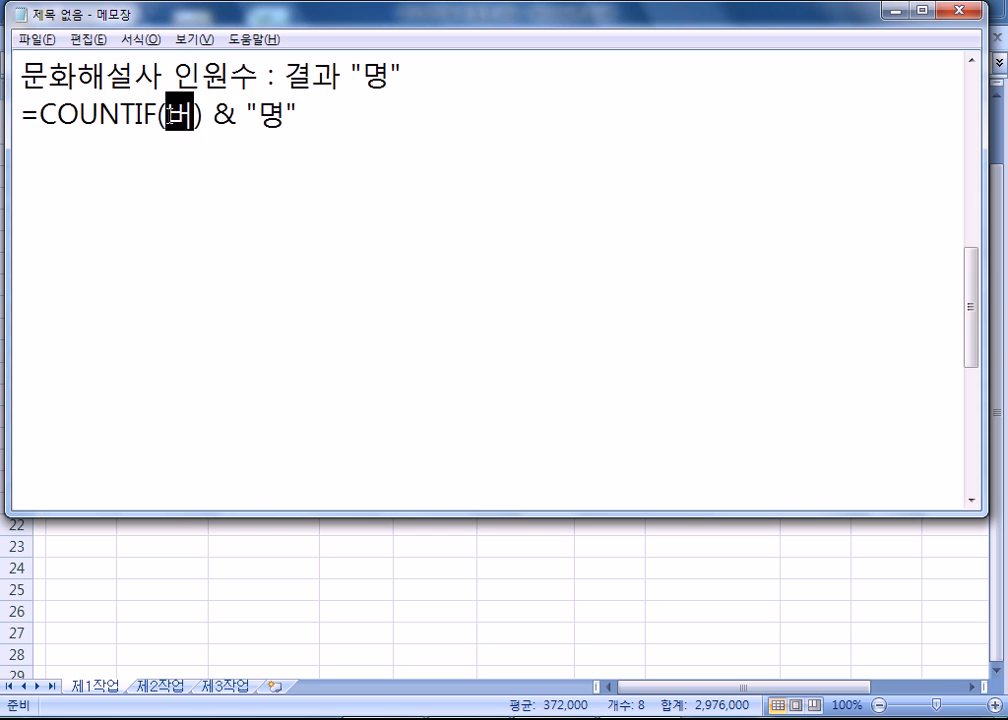
type("건")
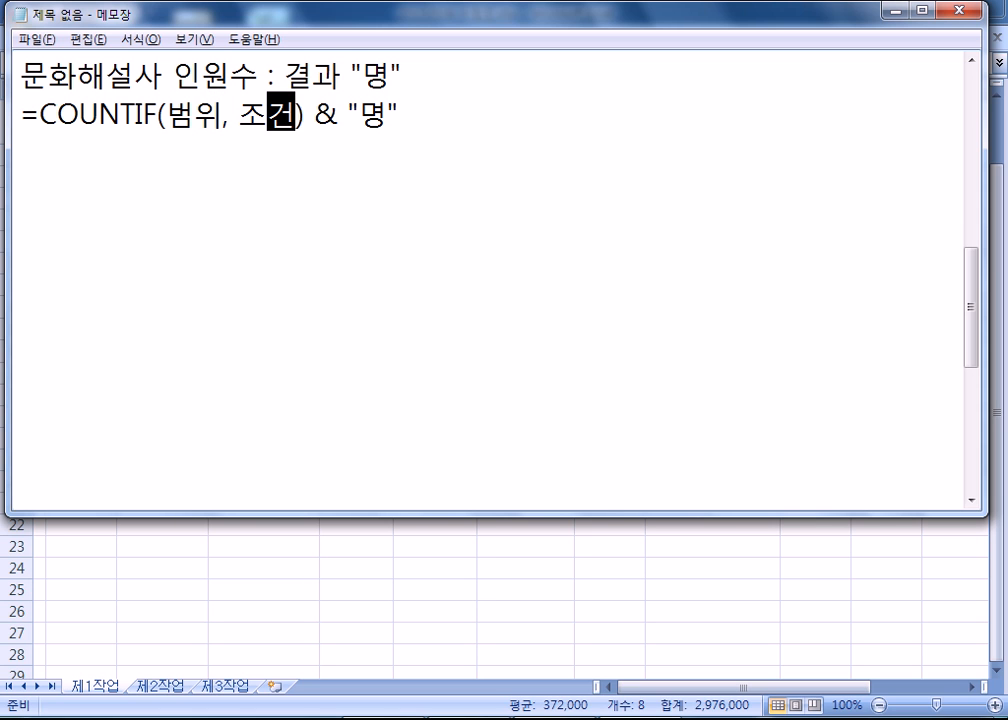
key("Down")
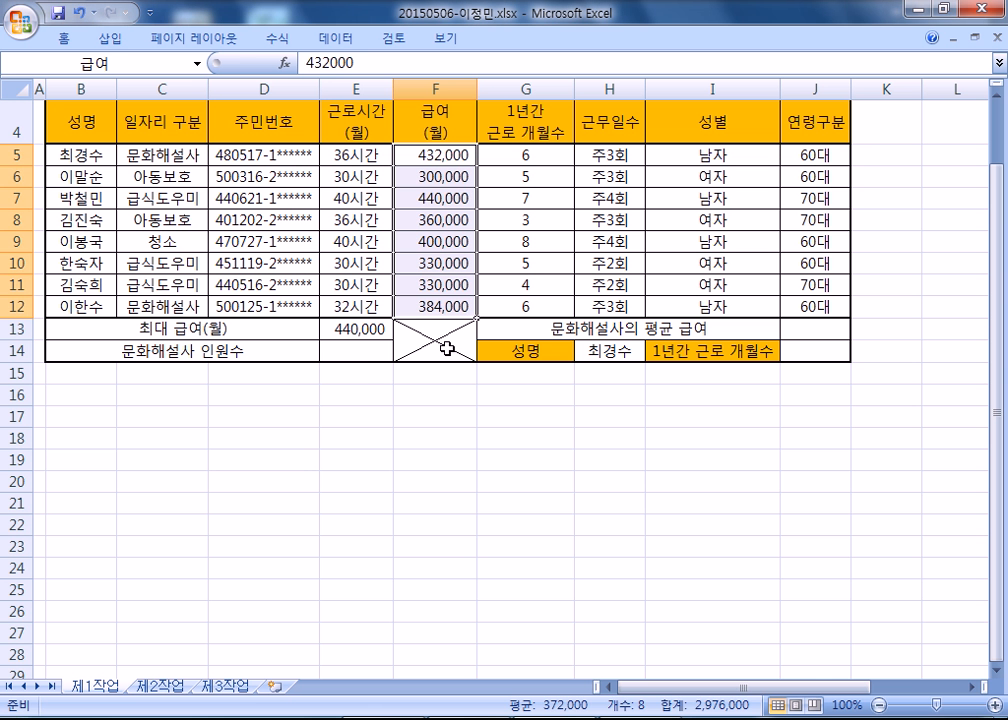
Switch to Excel and begin the 문화해설사 인원수 formula in E14 with =COUNTIF(.
key("alt+Tab")
left_click(360, 352)
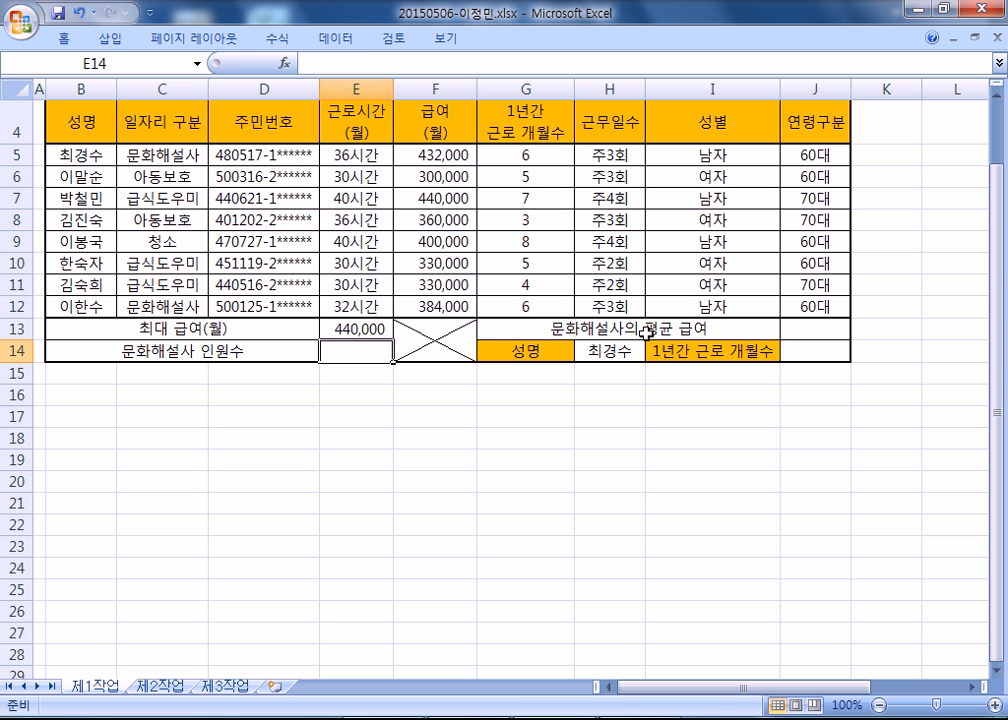
type("=채ㅕㅜㅅ")
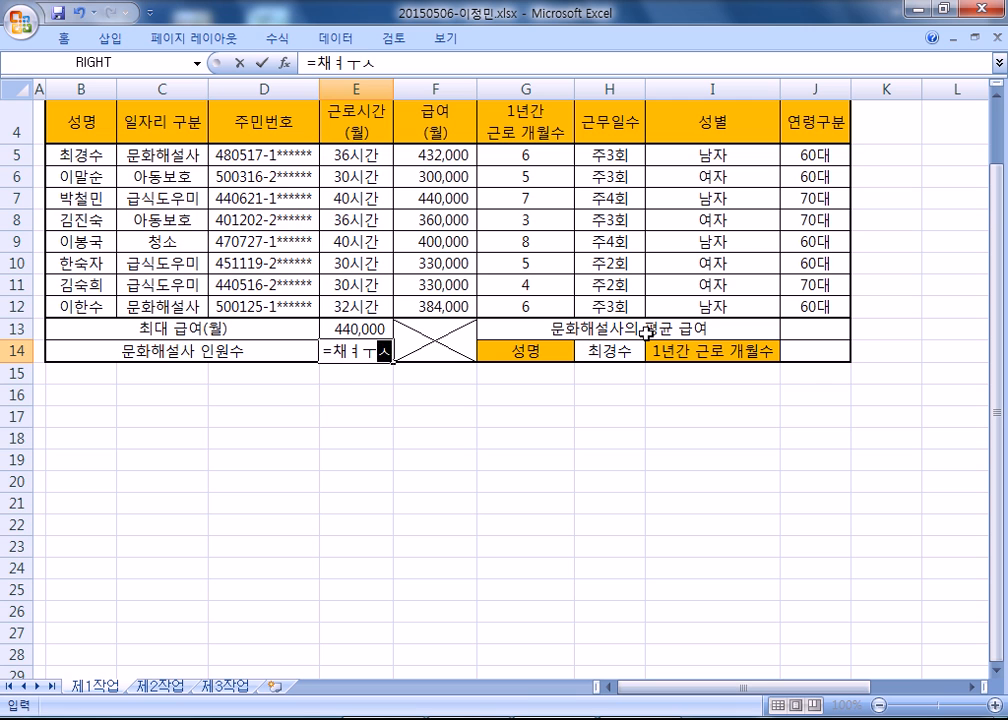
key("BackSpace")
key("BackSpace")
key("BackSpace")
key("BackSpace")
type("=")
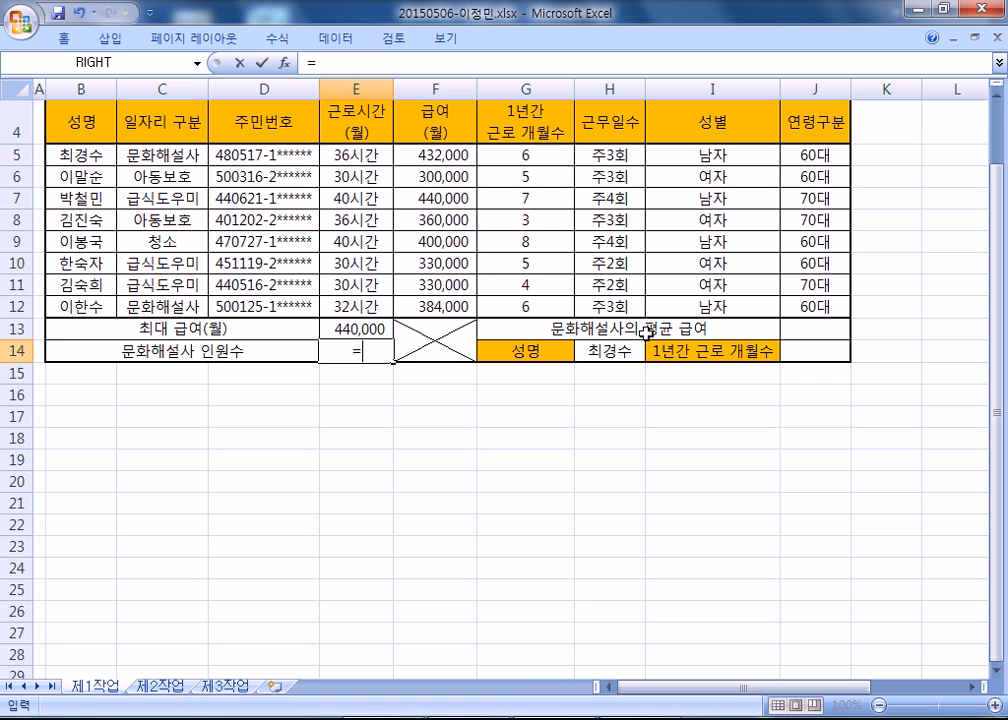
key("Hangul")
type("COUNTIF(")
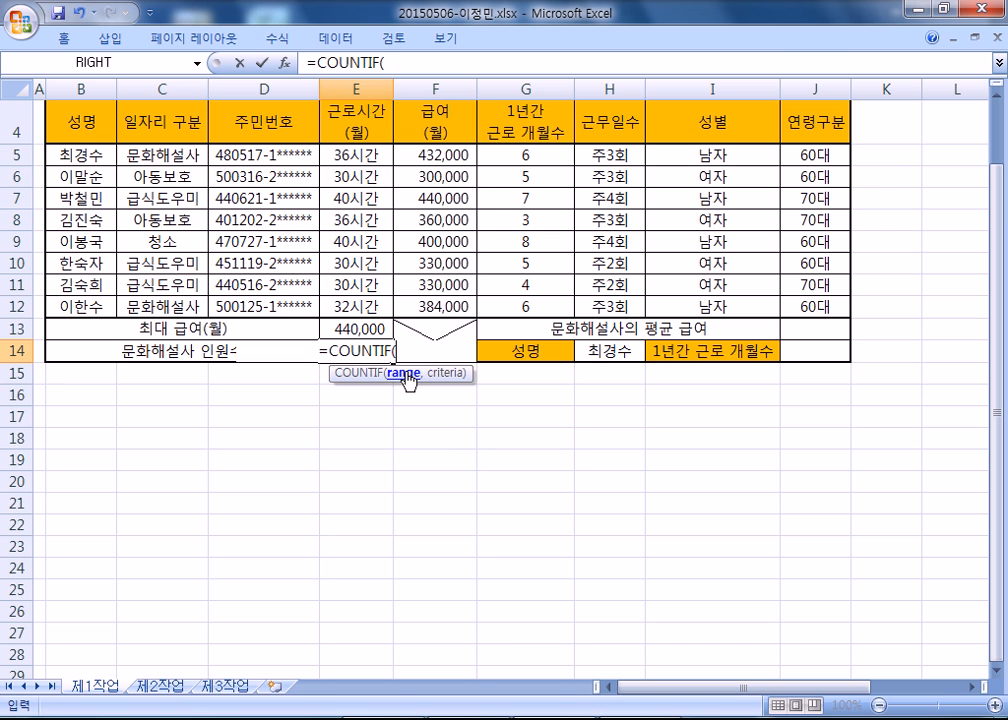
Check the argument order in Notepad, then complete the E14 formula as =COUNTIF(C5:C12,"문화해설사").
key("alt+Tab")
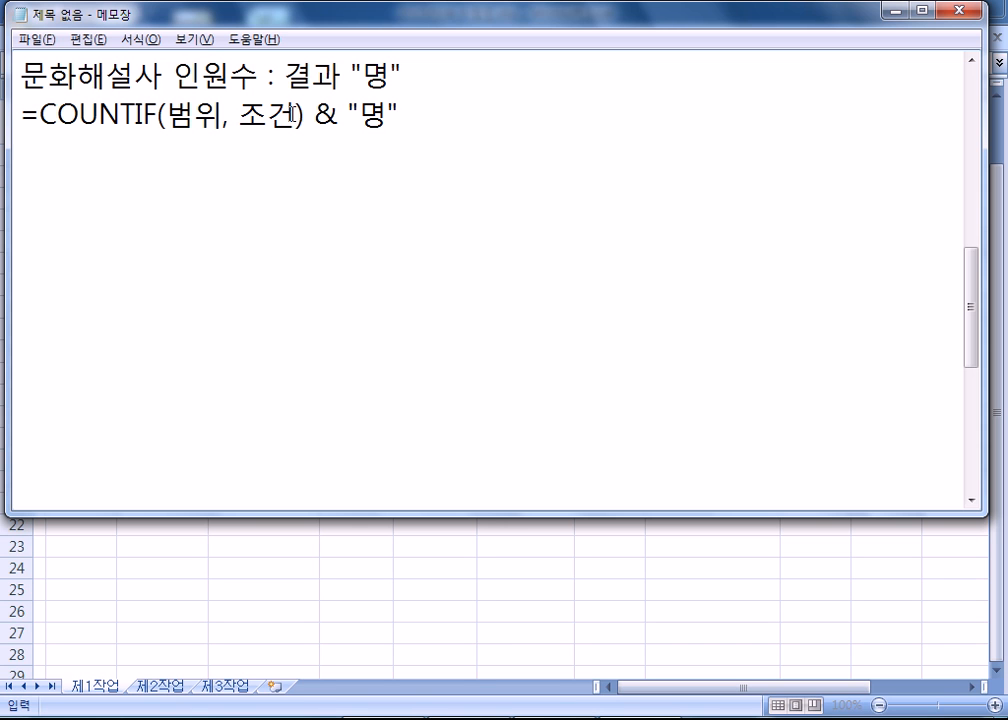
key("alt+Tab")
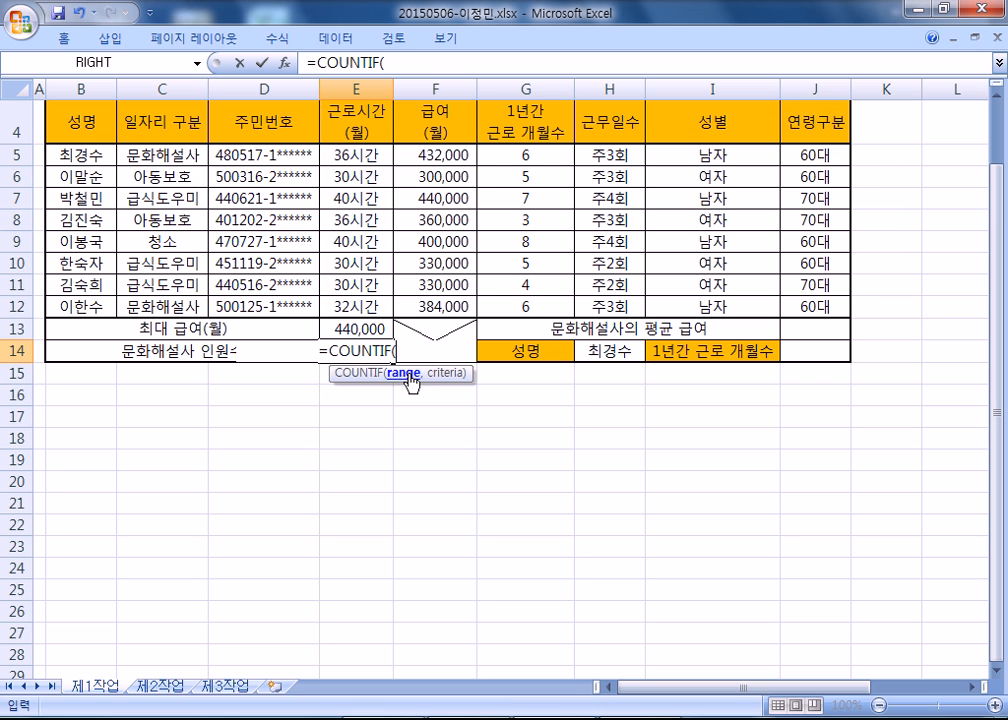
left_click_drag(132, 125, 160, 306)
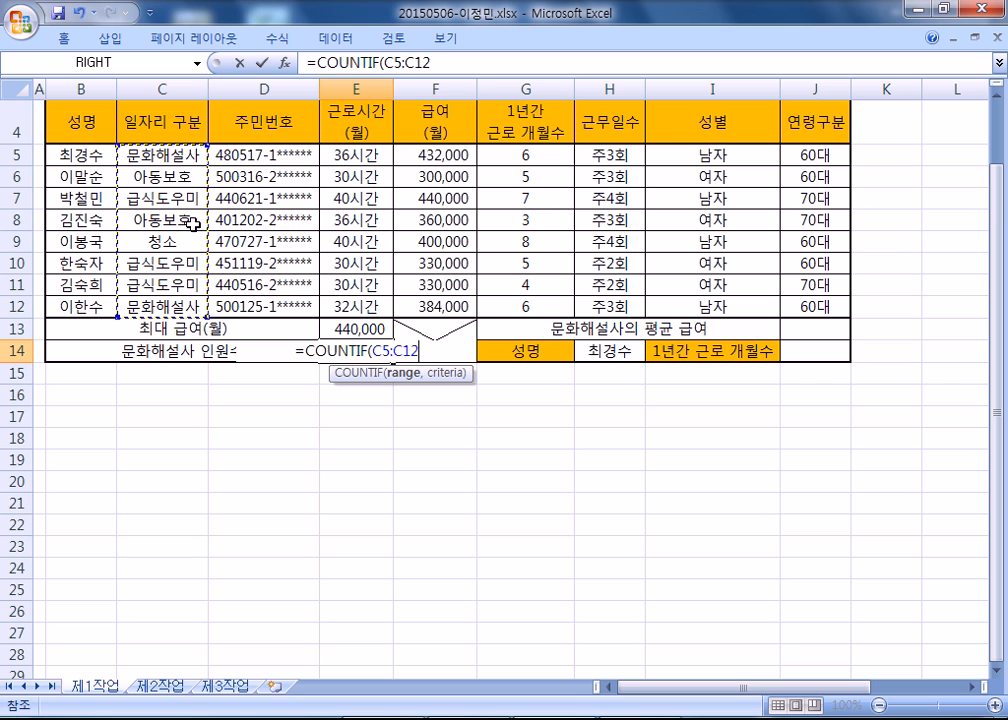
type(",")
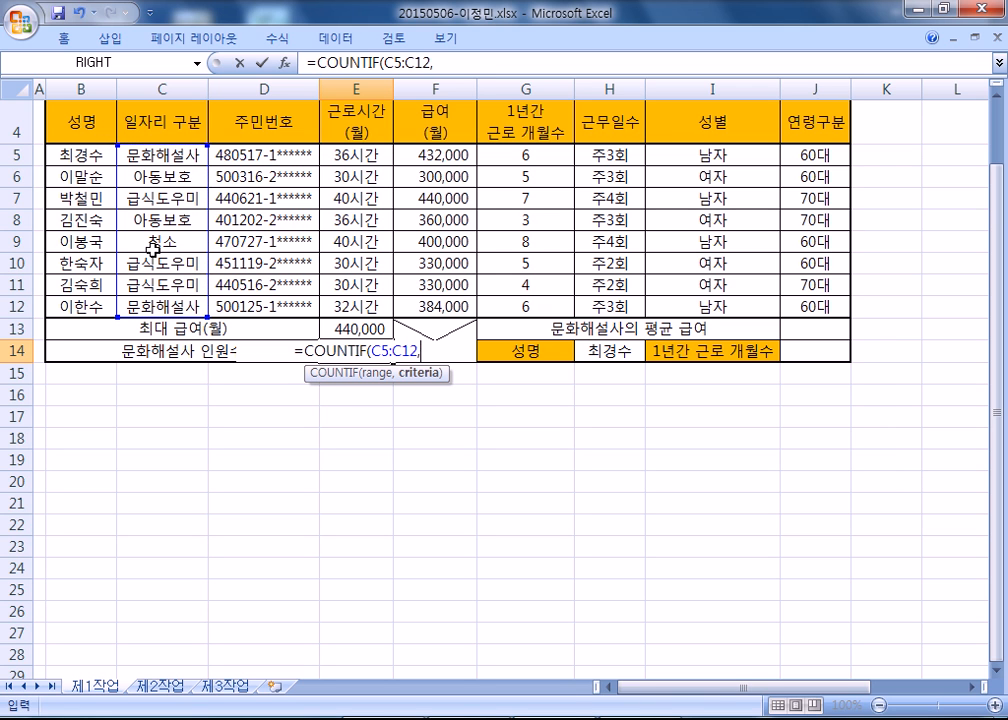
type("\"문화해")
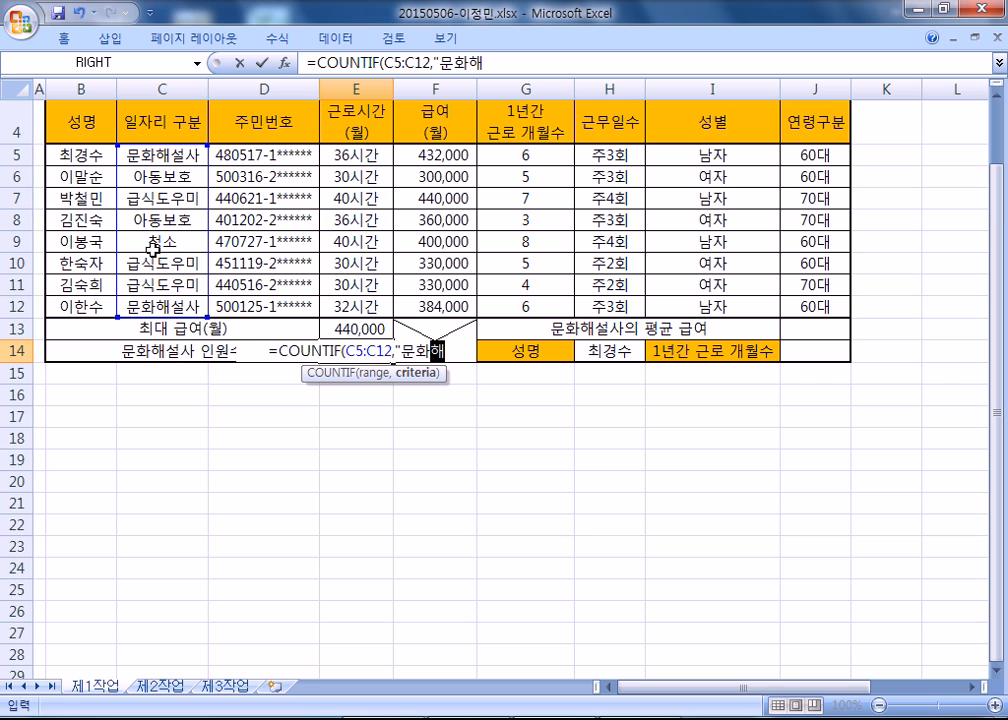
type("설사\"")
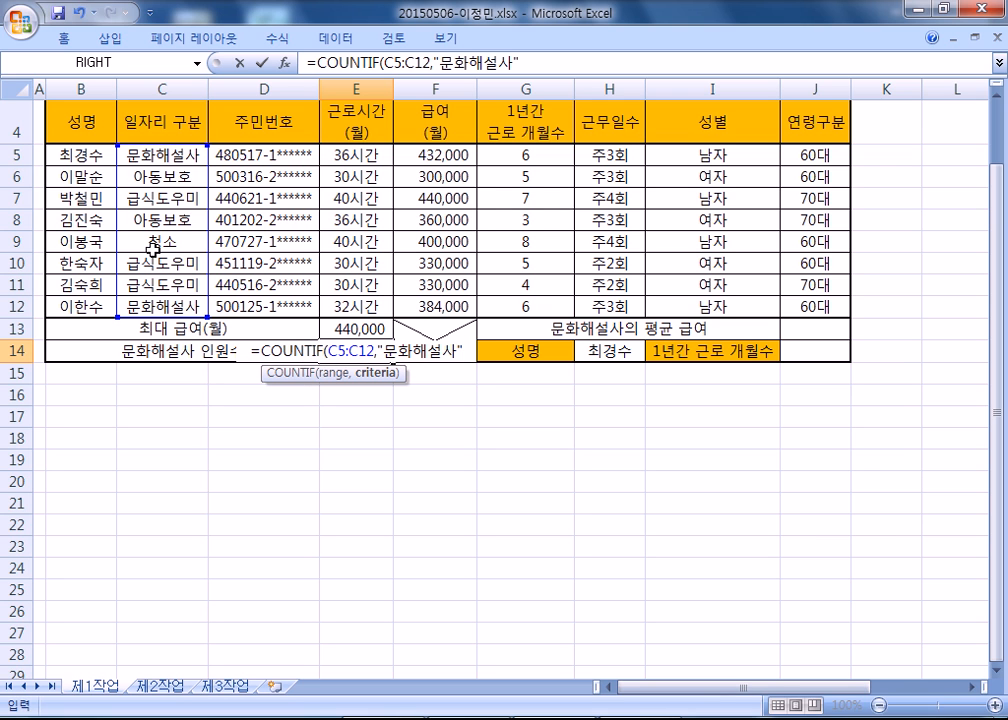
key("Return")
key("Up")
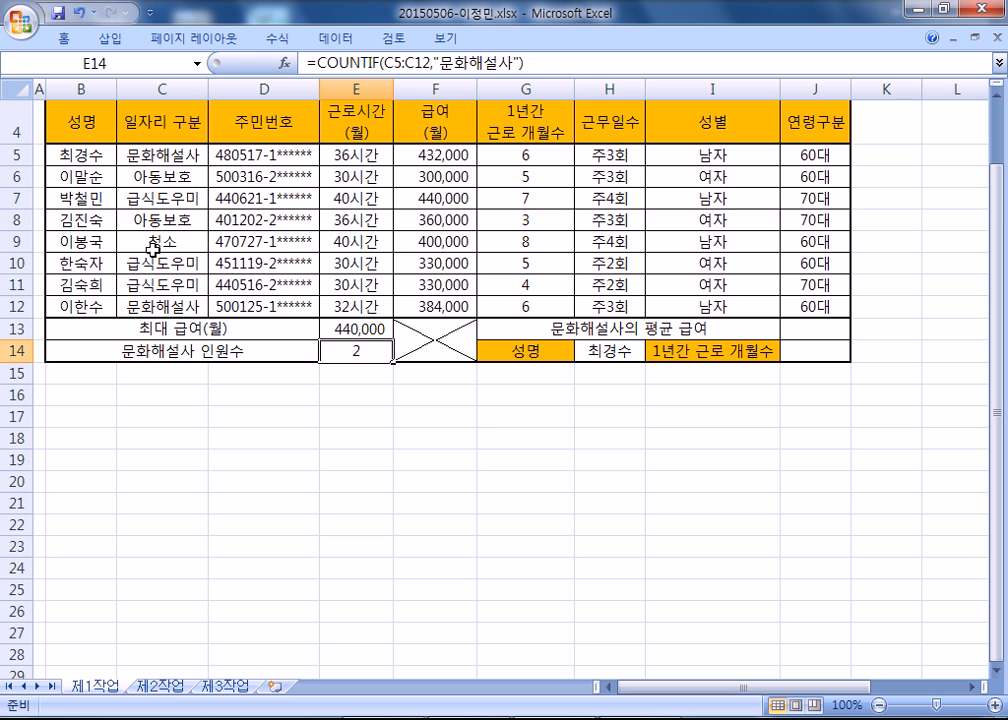
Copy the COUNTIF formula from E14 and paste it below the COUNTIF outline line in Notepad.
key("alt")
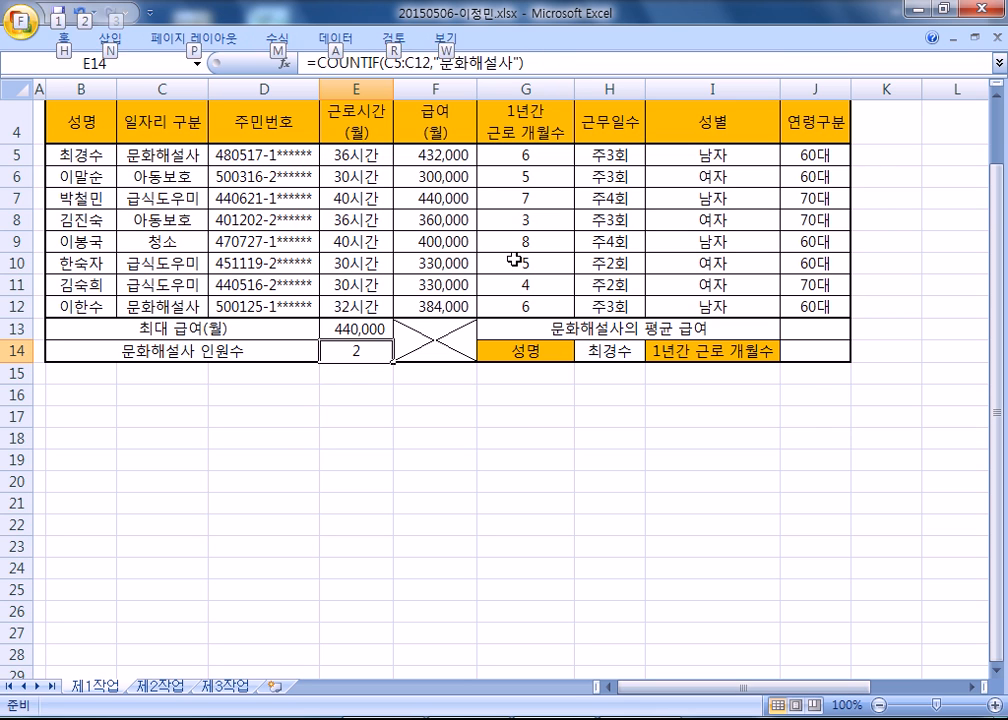
key("alt+Tab")
key("alt+Tab")
left_click_drag(548, 64, 306, 64)
key("ctrl+c")
key("alt+Tab")
key("ctrl+v")
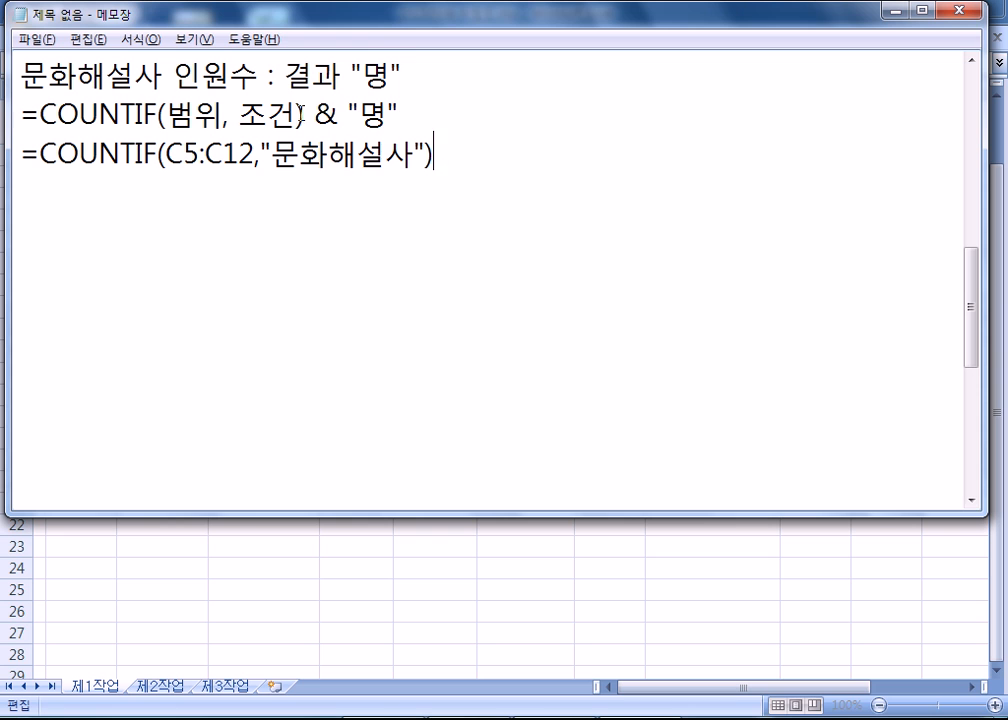
Append the outline's & "명" part to the pasted COUNTIF line and remove the spaces around the ampersand.
left_click_drag(302, 112, 461, 117)
key("ctrl+c")
left_click(466, 160)
key("ctrl+v")
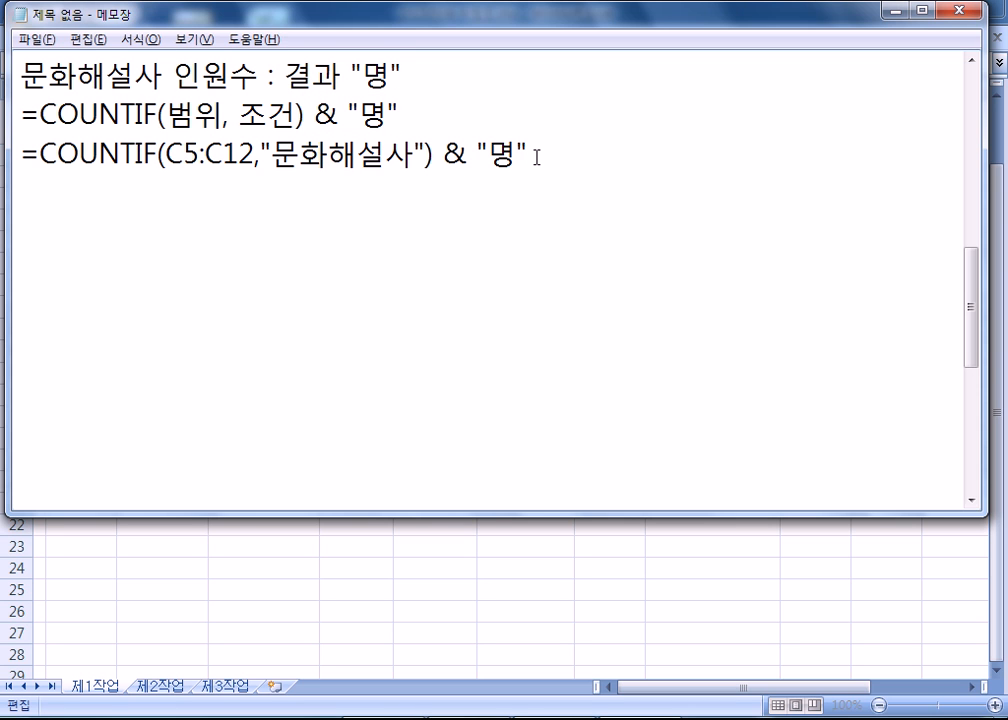
left_click(432, 155)
key("Delete")
left_click(457, 163)
key("Delete")
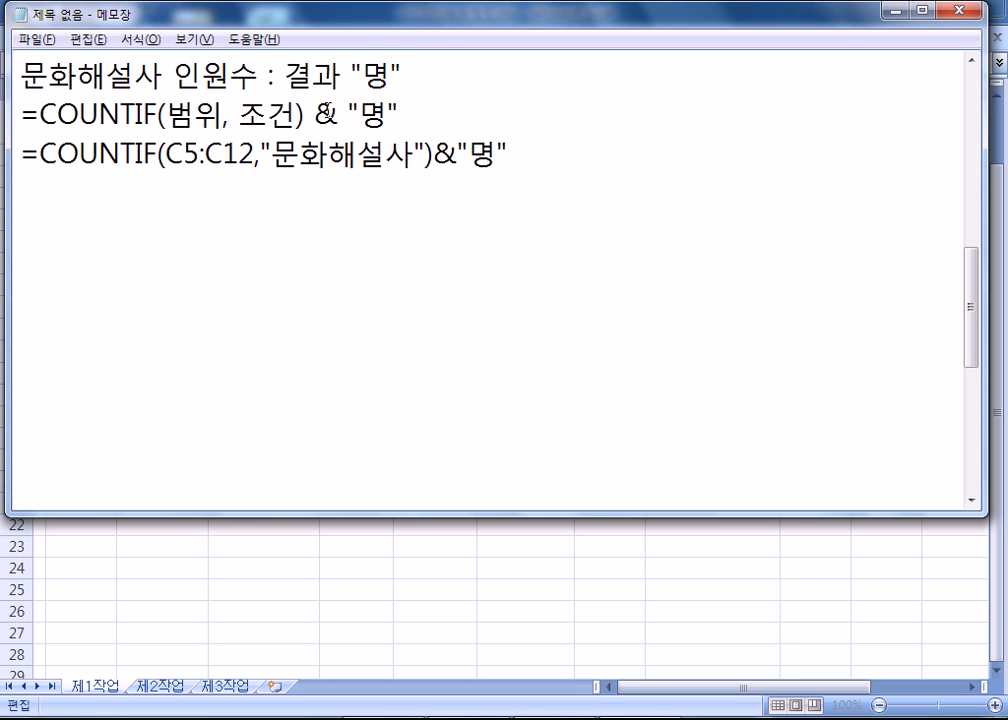
Try removing the space between 범위, and 조건 in the COUNTIF outline line.
left_click_drag(303, 112, 348, 112)
left_click_drag(229, 114, 239, 114)
key("Delete")
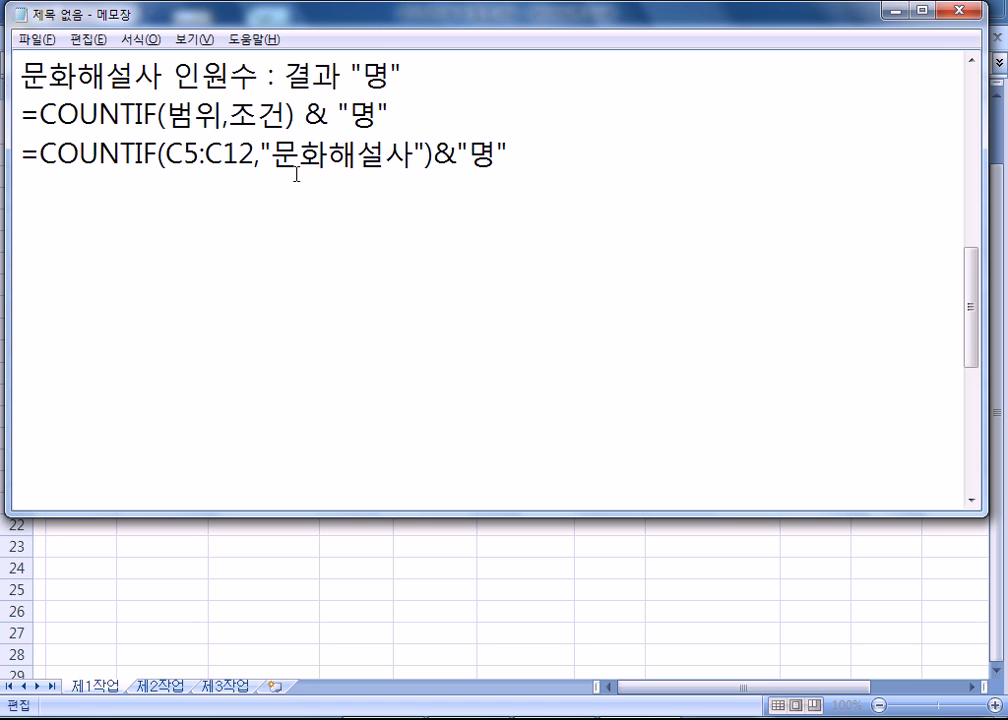
Return to Excel and extend the E14 formula to =COUNTIF(C5:C12,"문화해설사")&"명".
key("alt+Tab")
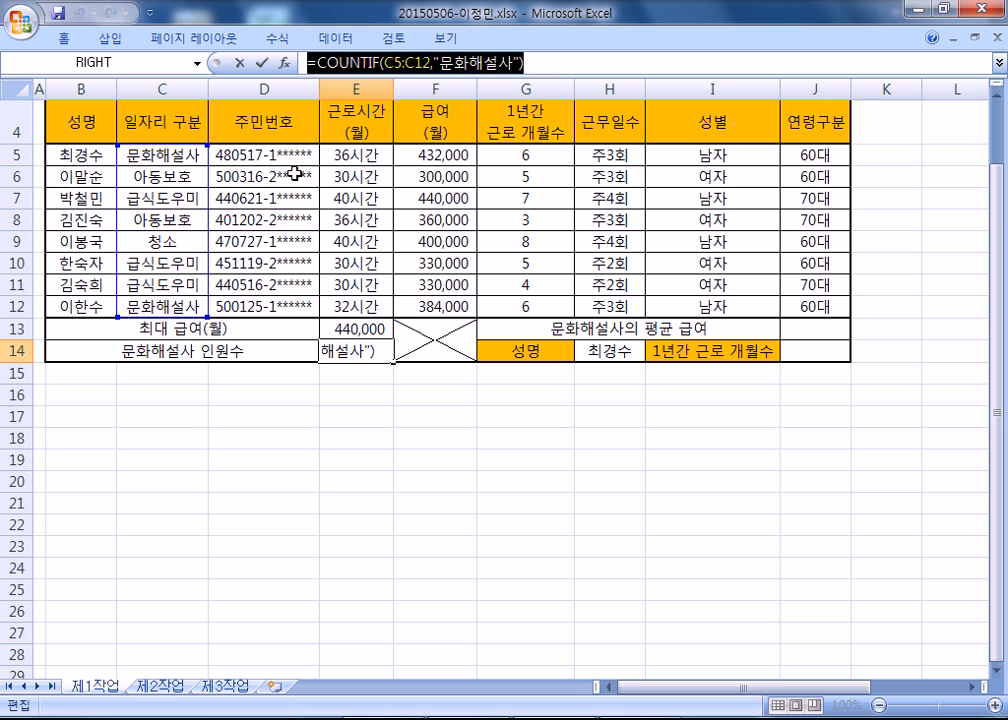
key("Escape")
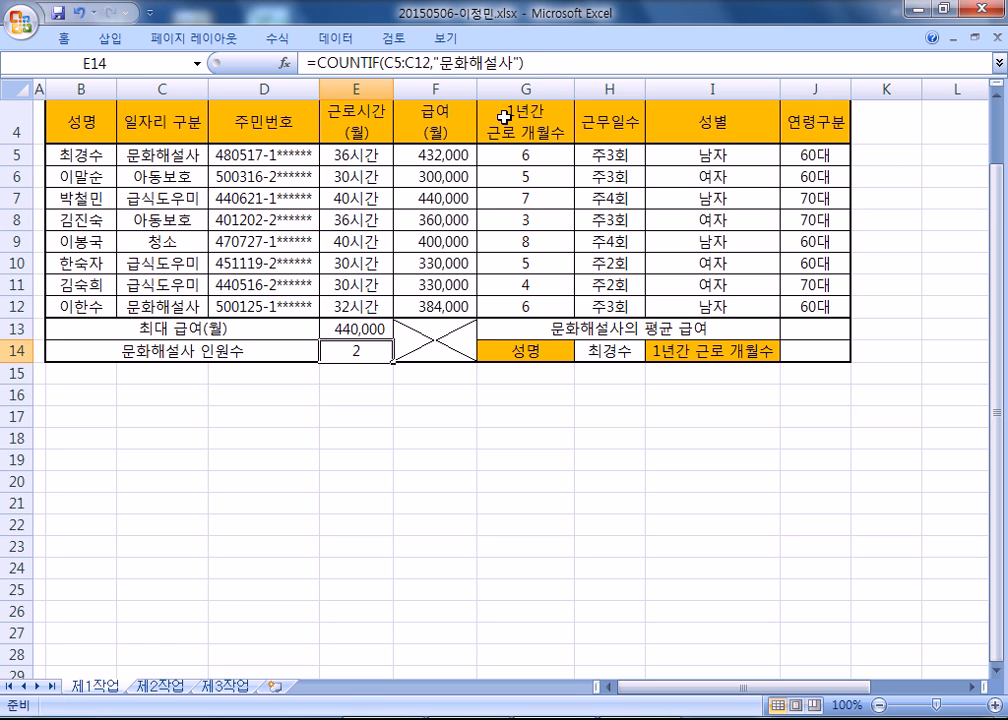
left_click(568, 65)
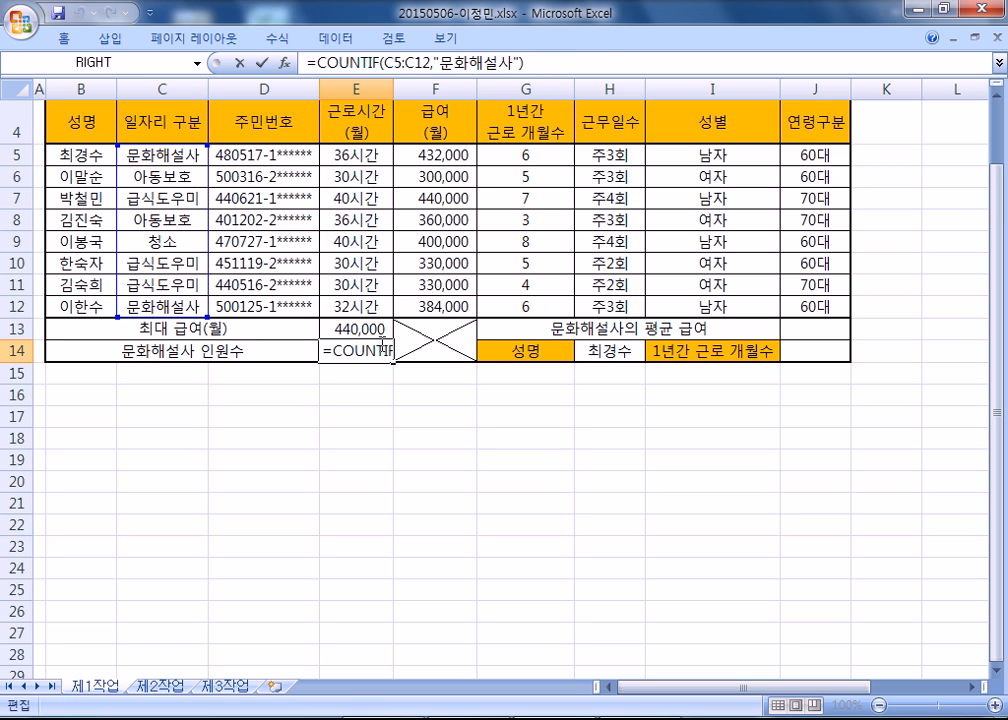
key("Escape")
double_click(351, 347)
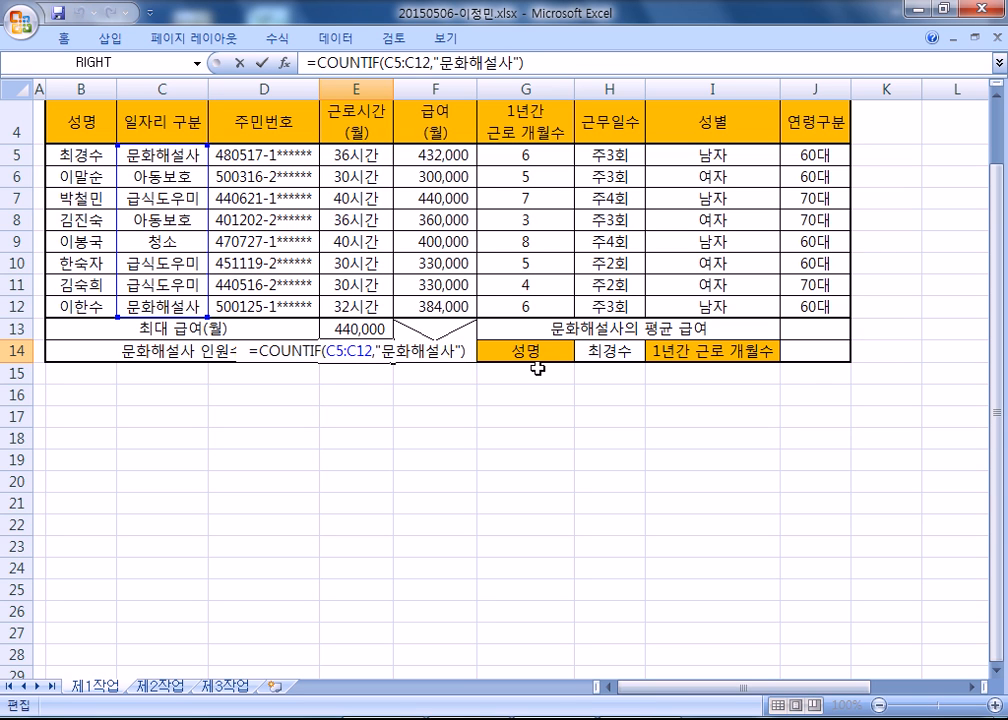
type("&\"명\"")
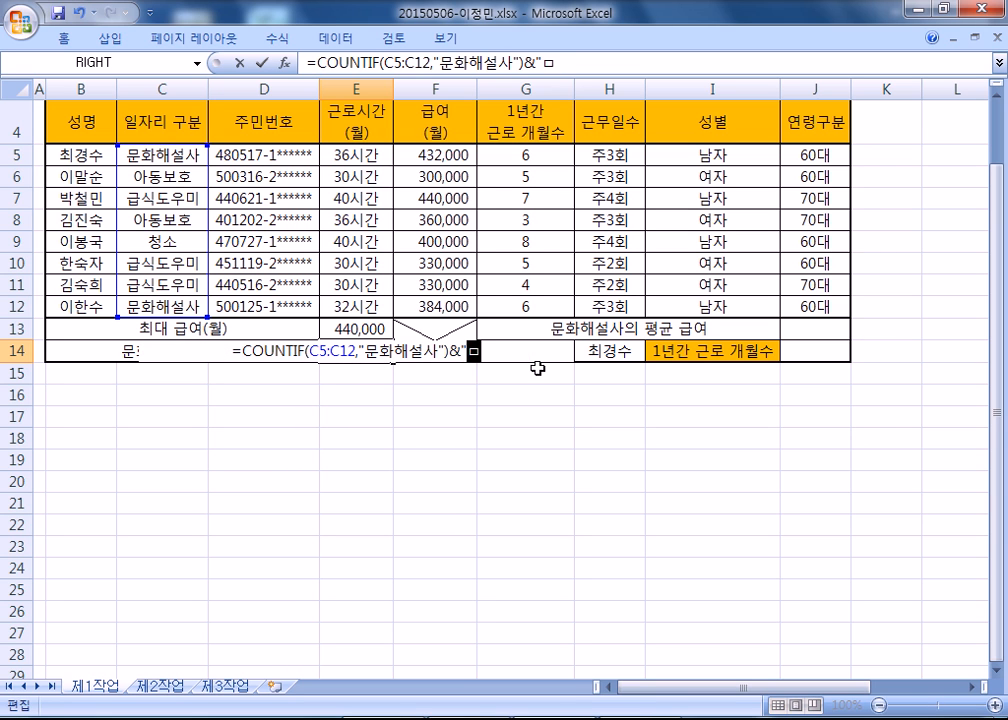
key("Return")
key("Up")
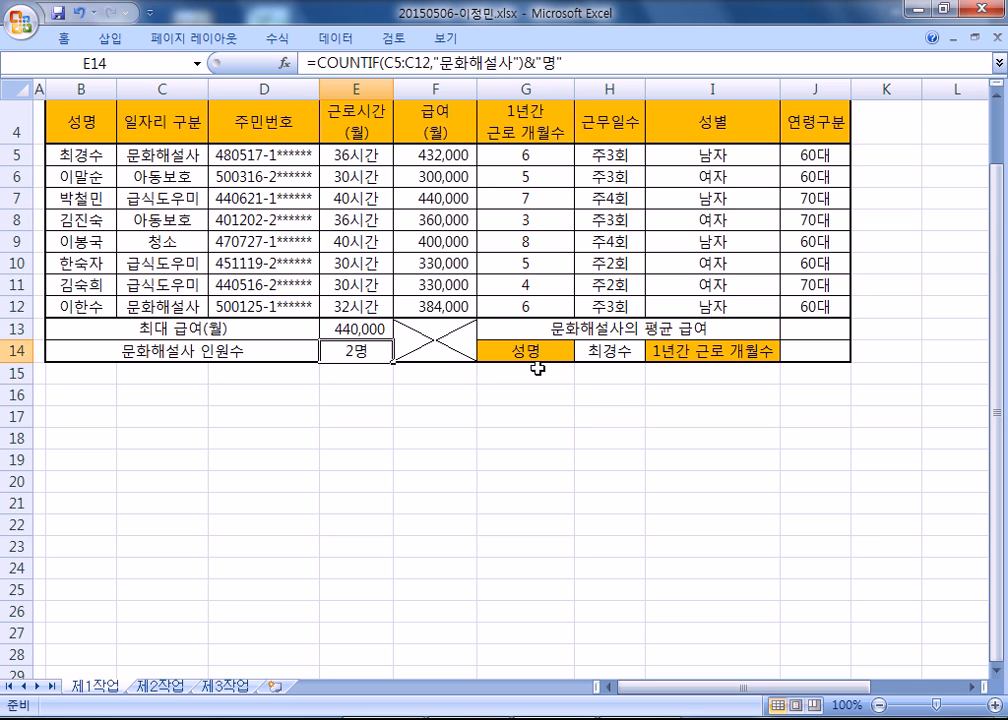
Switch to Notepad and highlight the complete =COUNTIF(C5:C12,"문화해설사")&"명" line to review it.
key("alt+Tab")
left_click_drag(543, 160, 34, 169)
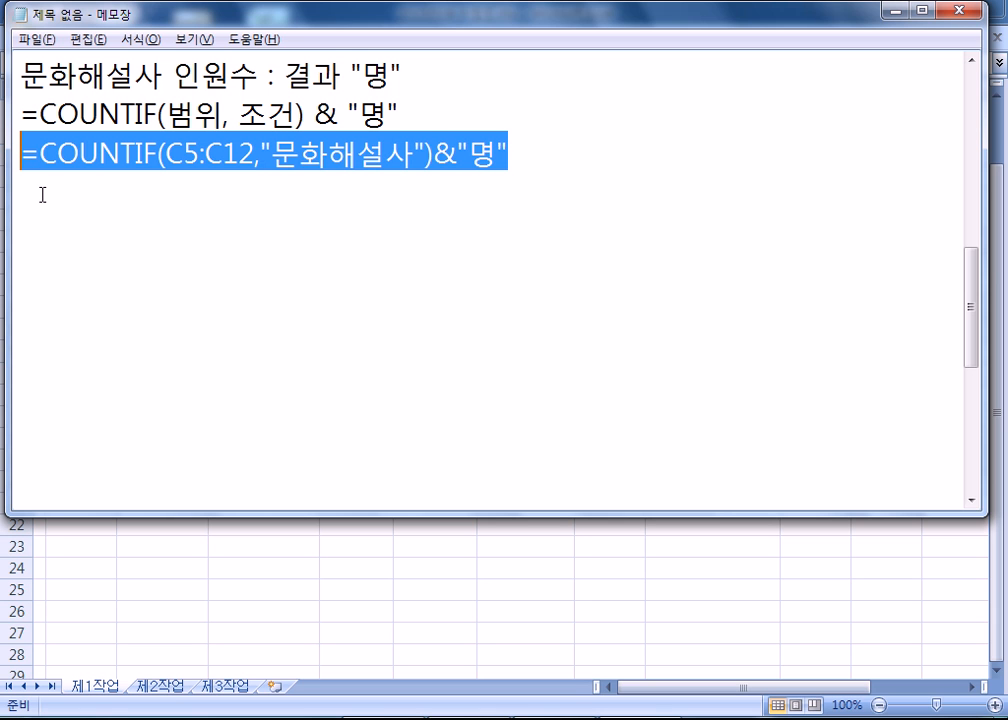
left_click(42, 194)
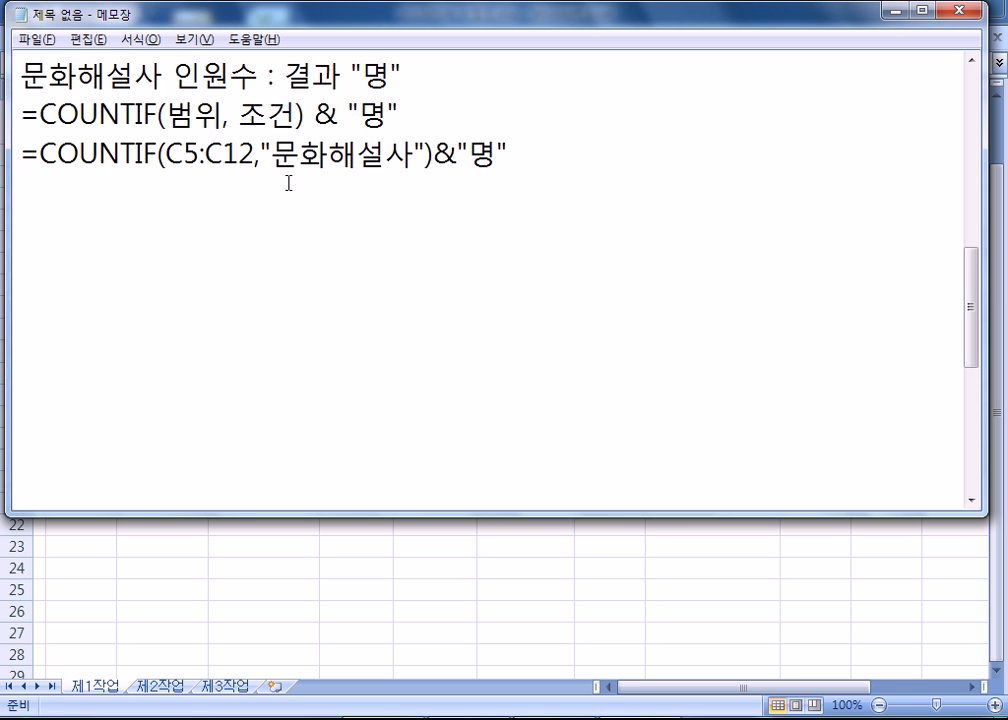
Duplicate the complete =COUNTIF(C5:C12,"문화해설사")&"명" line onto the line below it.
left_click_drag(22, 153, 14, 190)
key("ctrl+c")
left_click(38, 194)
key("ctrl+v")
Check cells C5 and C12 in Excel, then replace the duplicated Notepad line's "문화해설사" condition with C12.
left_click_drag(261, 193, 423, 194)
key("alt+Tab")
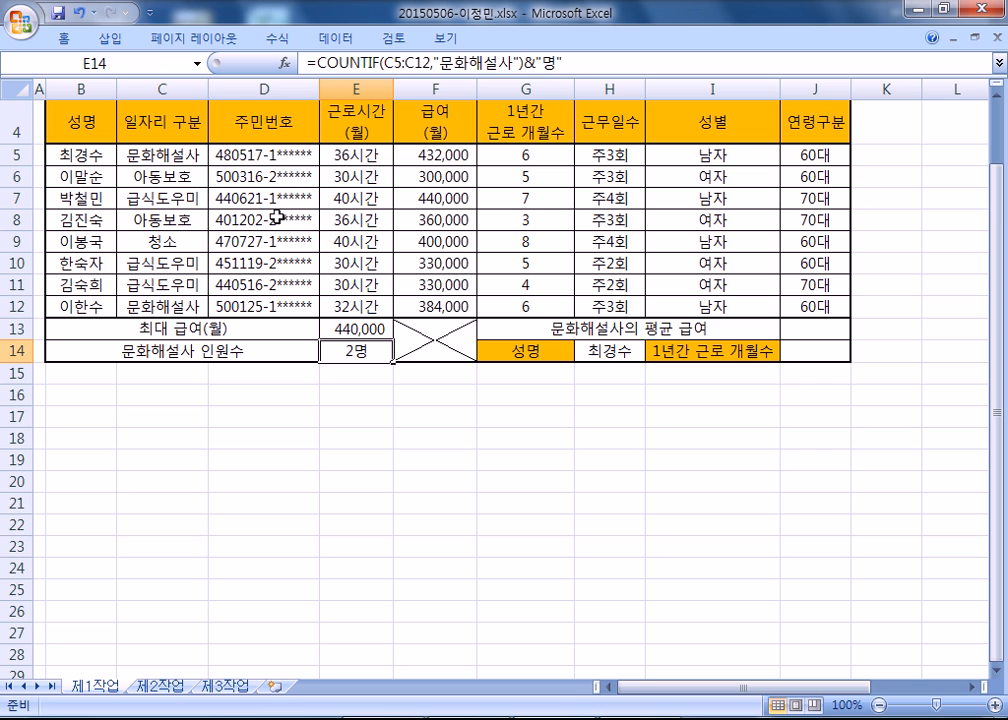
left_click(182, 155)
key("ctrl+Down")
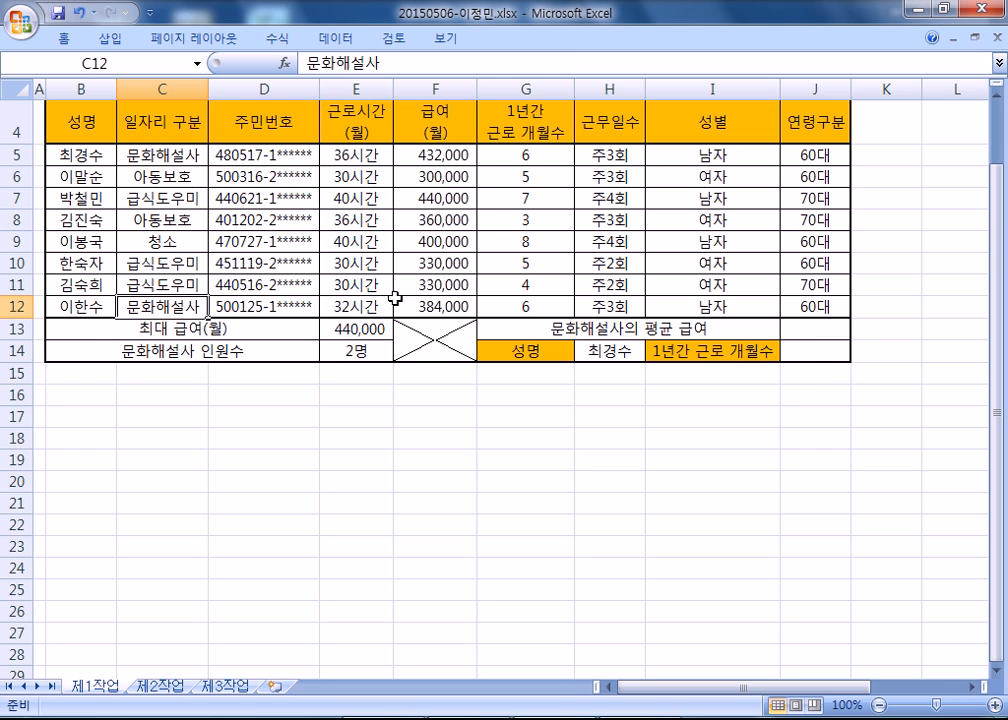
key("alt+Tab")
type("ㅊ")
key("Hangul")
key("BackSpace")
type("C5:C12,C5)&\"명")
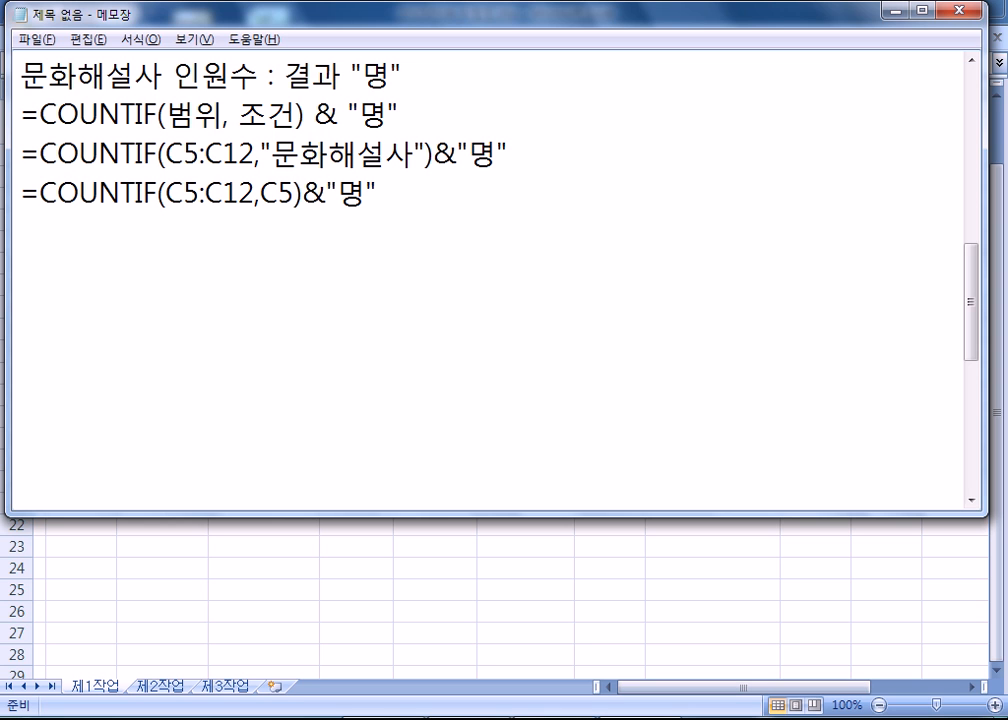
key("BackSpace")
type("12")
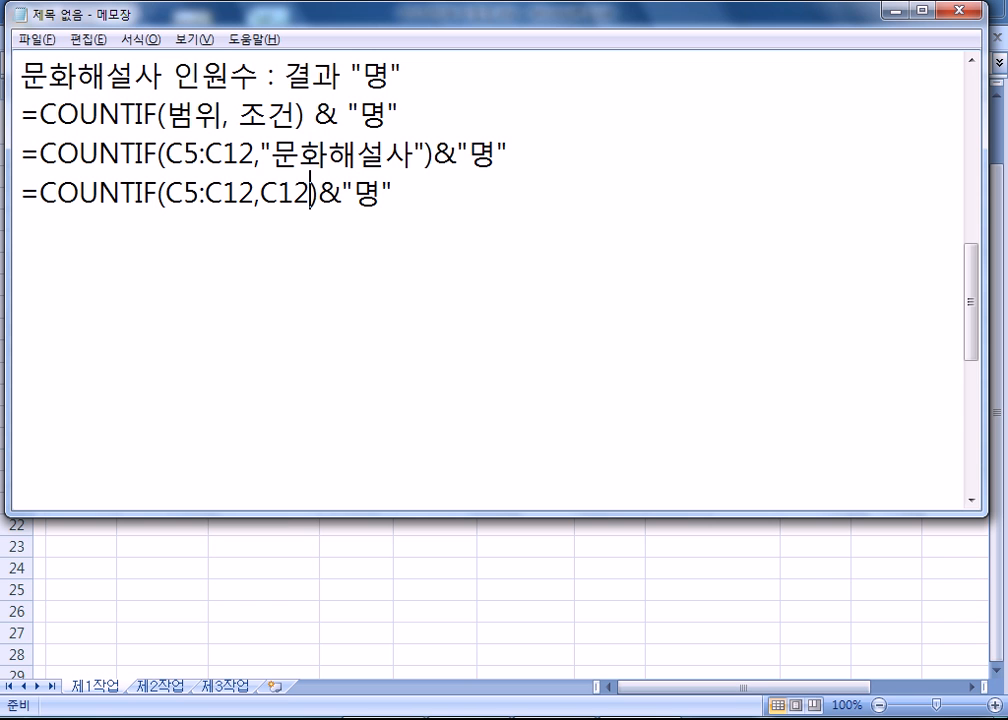
Look at cell C12 in Excel and compare the "문화해설사" and C12 conditions of the two Notepad formulas.
key("alt+Tab")
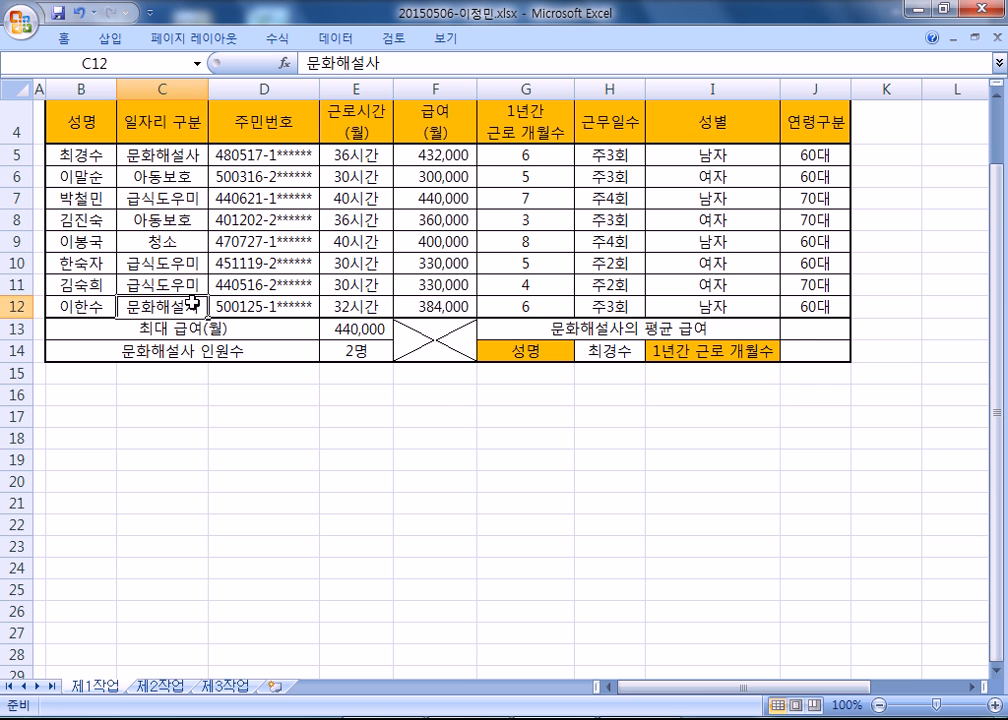
key("alt+Tab")
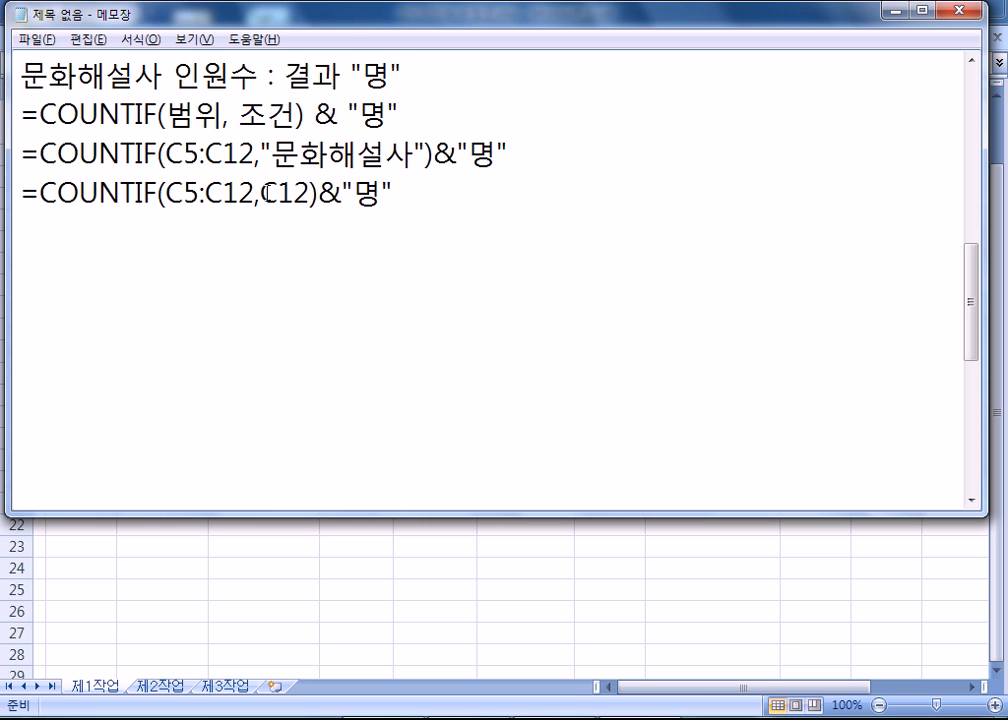
left_click_drag(271, 152, 414, 152)
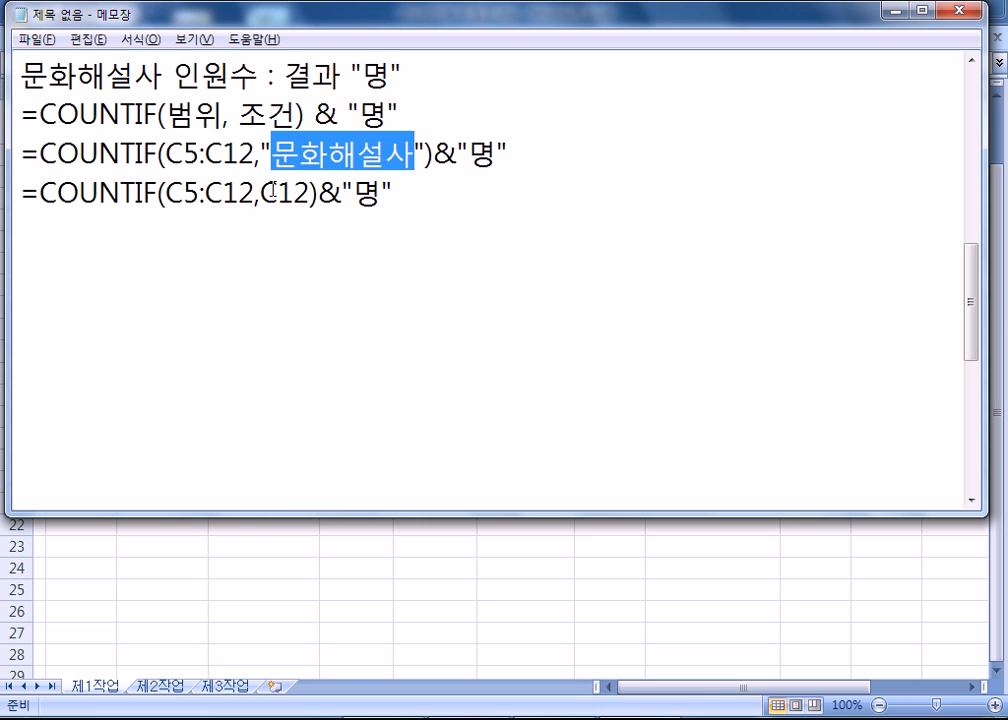
left_click_drag(264, 190, 313, 190)
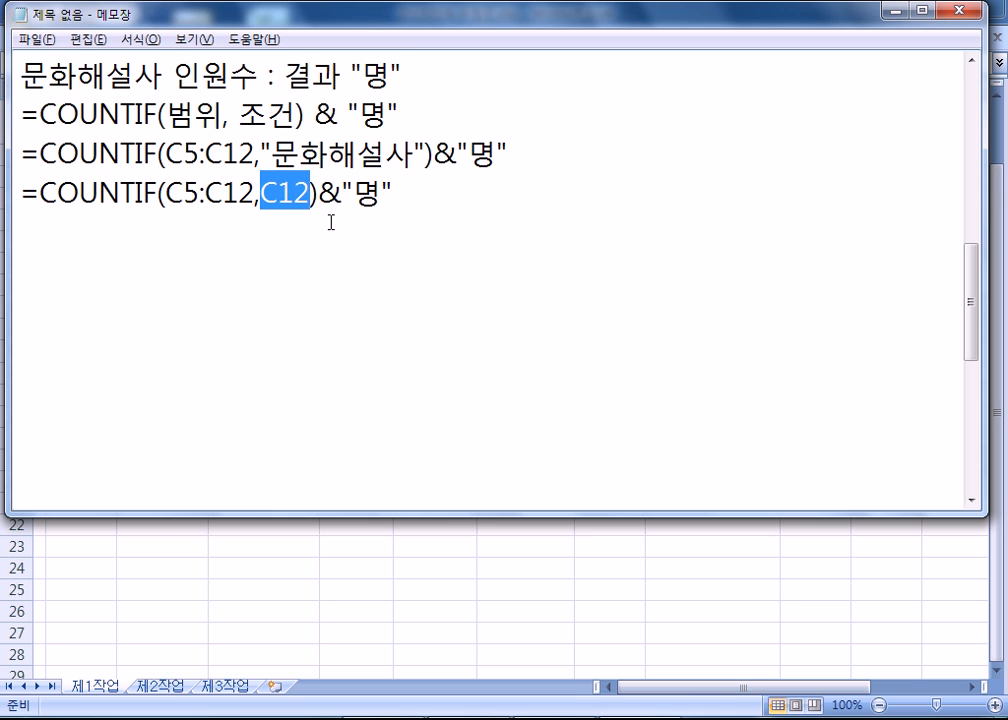
Duplicate the =COUNTIF(C5:C12,C12)&"명" line directly below itself.
key("Home")
key("shift+Down")
key("ctrl+c")
key("ctrl+v")
key("ctrl+v")
key("BackSpace")
Change the condition in the upper of the two identical COUNTIF lines to C5, giving =COUNTIF(C5:C12,C5)&"명".
key("Left")
key("Left")
key("Left")
key("Left")
key("Left")
key("Left")
key("Left")
key("Left")
key("Left")
key("Up")
key("Right")
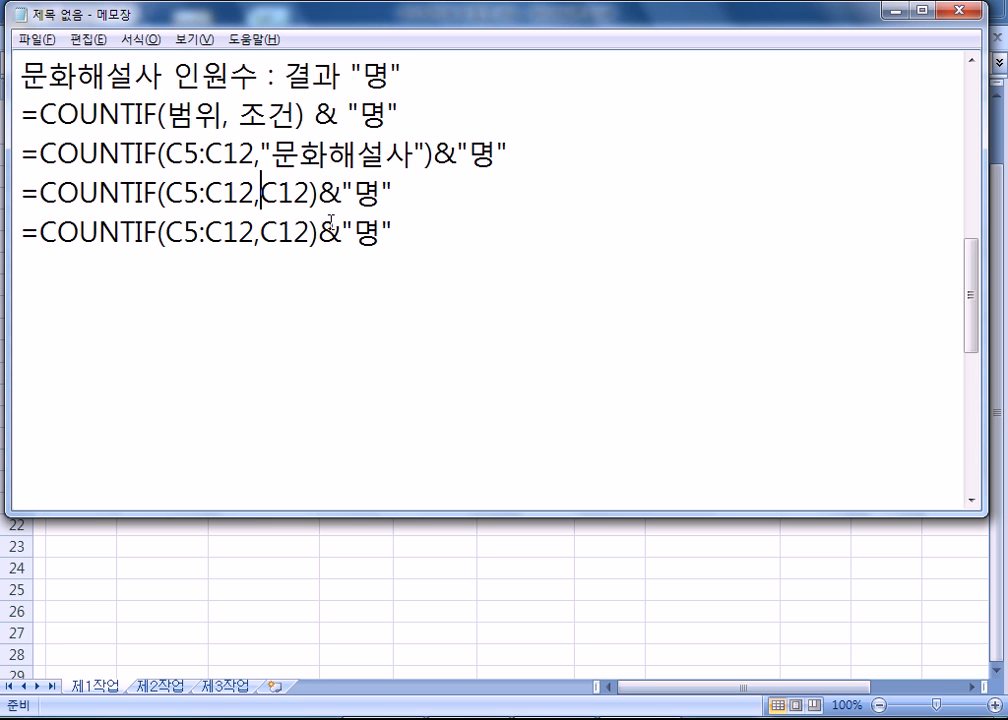
key("Right")
type("4")
key("Delete")
key("Delete")
key("BackSpace")
type("5")
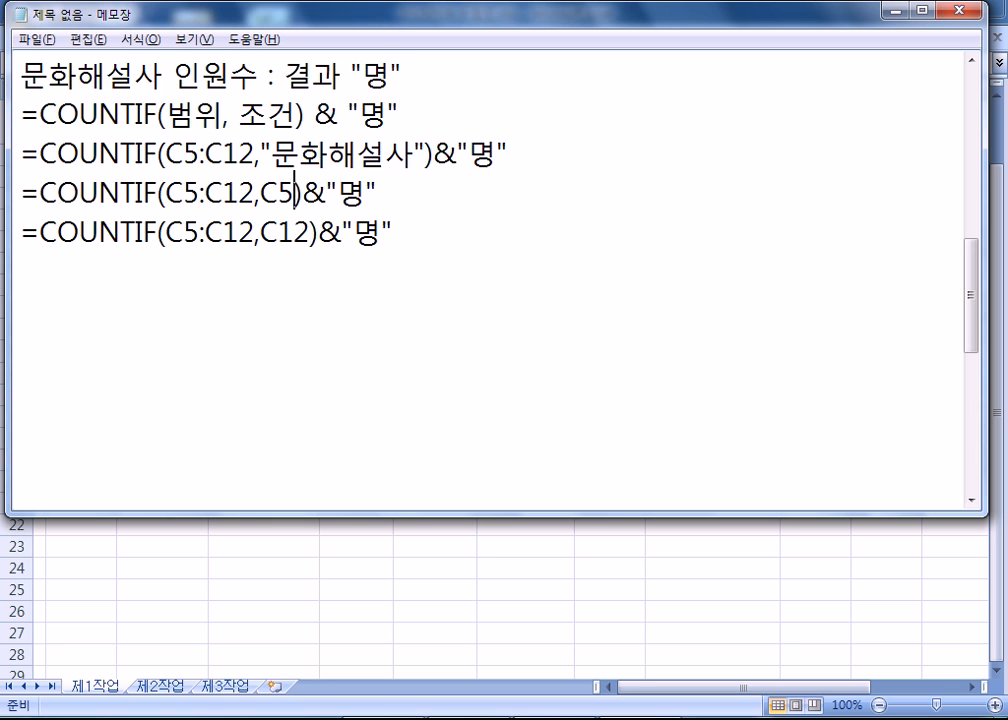
Switch to Excel to examine cell C5, which the formula's condition refers to, and return to Notepad.
key("alt+Tab")
left_click(178, 157)
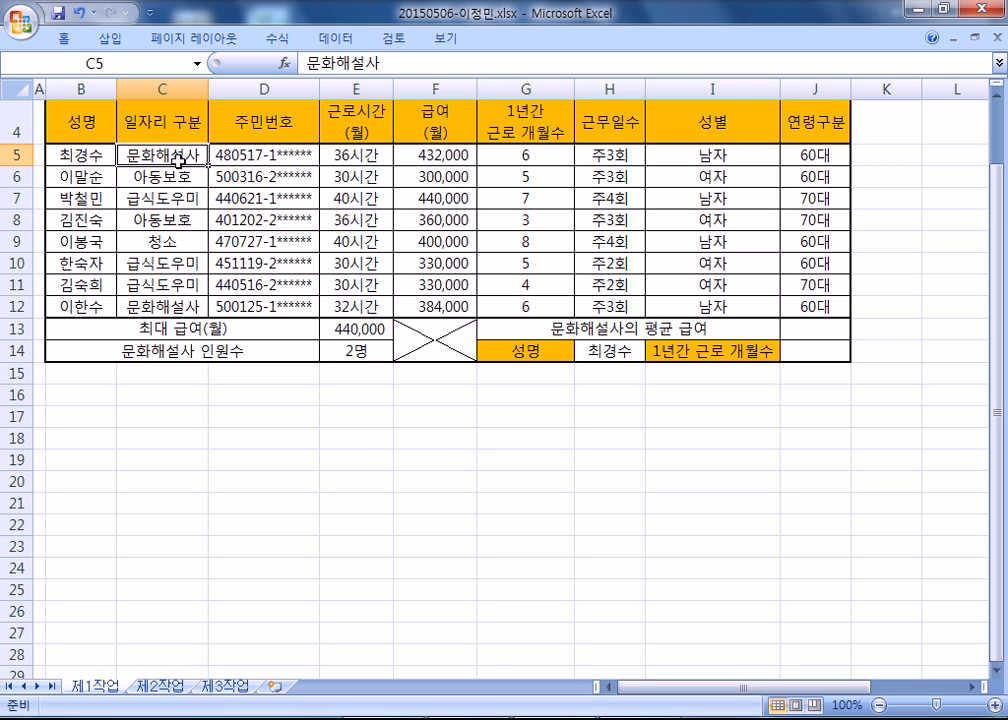
key("alt+Tab")
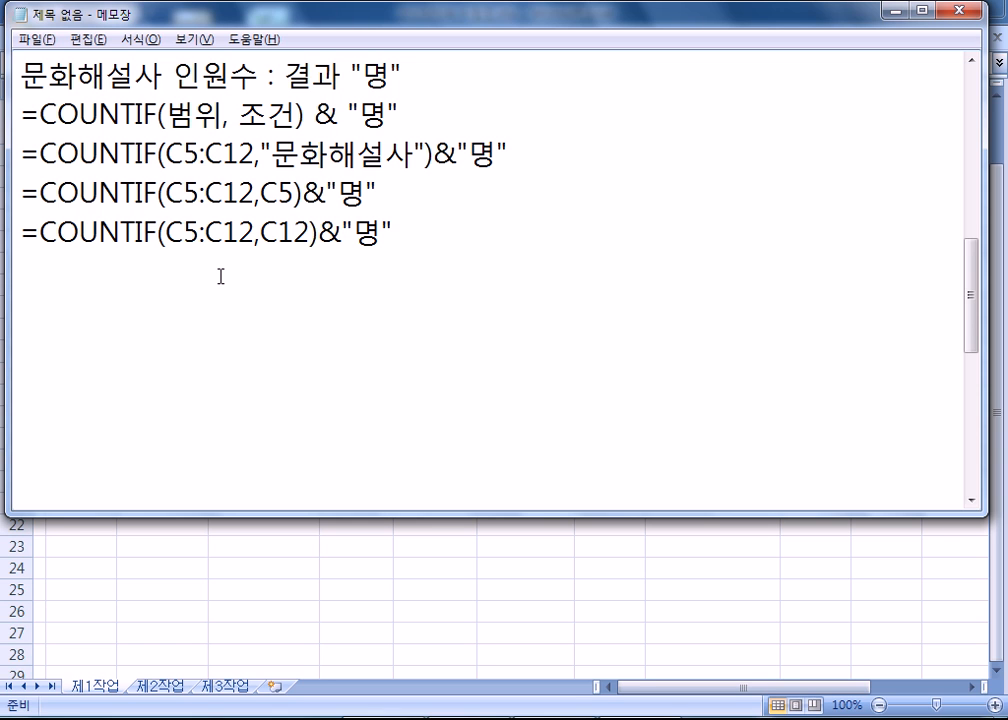
Add the heading 문화해설사의 평균 급여 below the COUNTIF lines, separated by a blank line.
key("Return")
type("ANS")
key("BackSpace")
key("BackSpace")
key("BackSpace")
type("문화햇")
type("설사")
key("BackSpace")
type("의 평균 급ㅇ")
type("ㅕ")
key("Return")
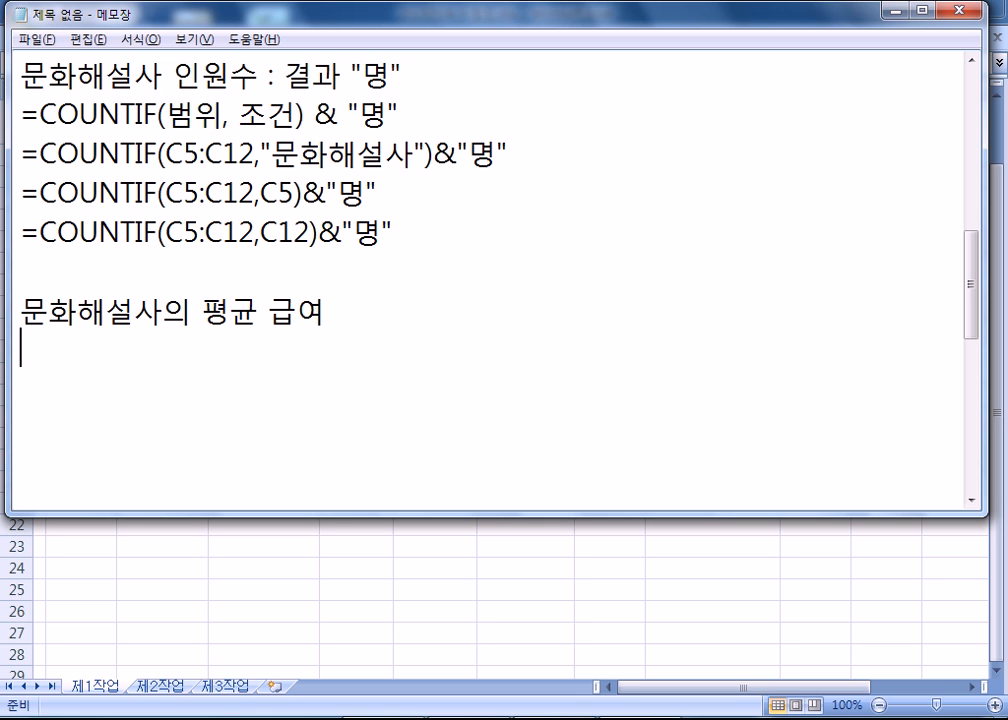
Begin two alternative formula lines under the heading: =DAVERAGE( and =AVERAGEIF(.
type("=DAV")
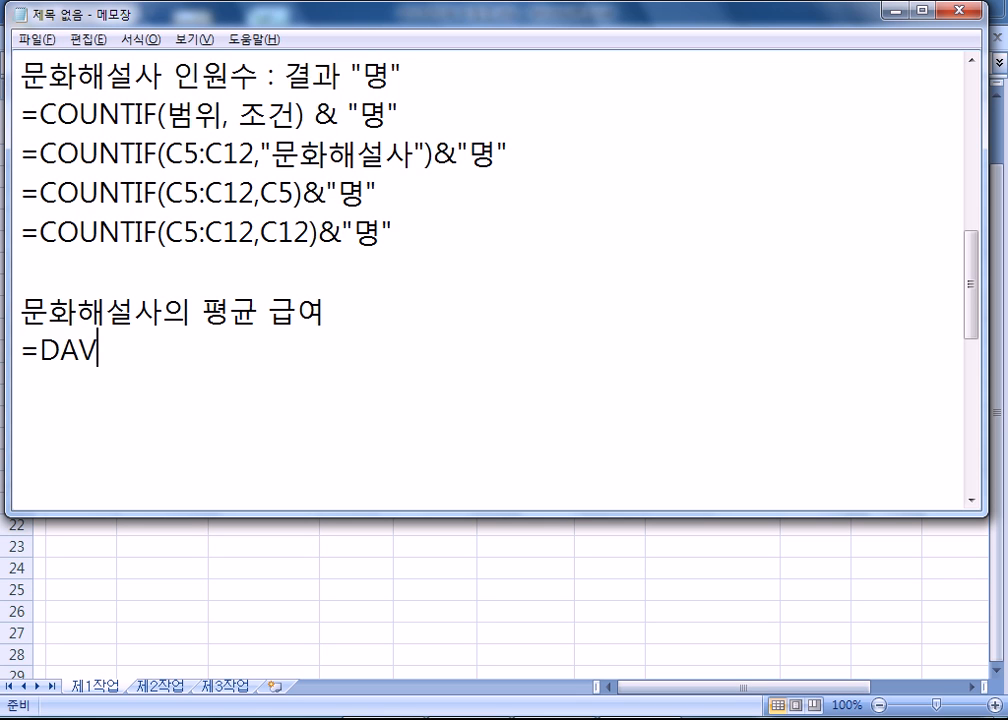
type("ERAGE(")
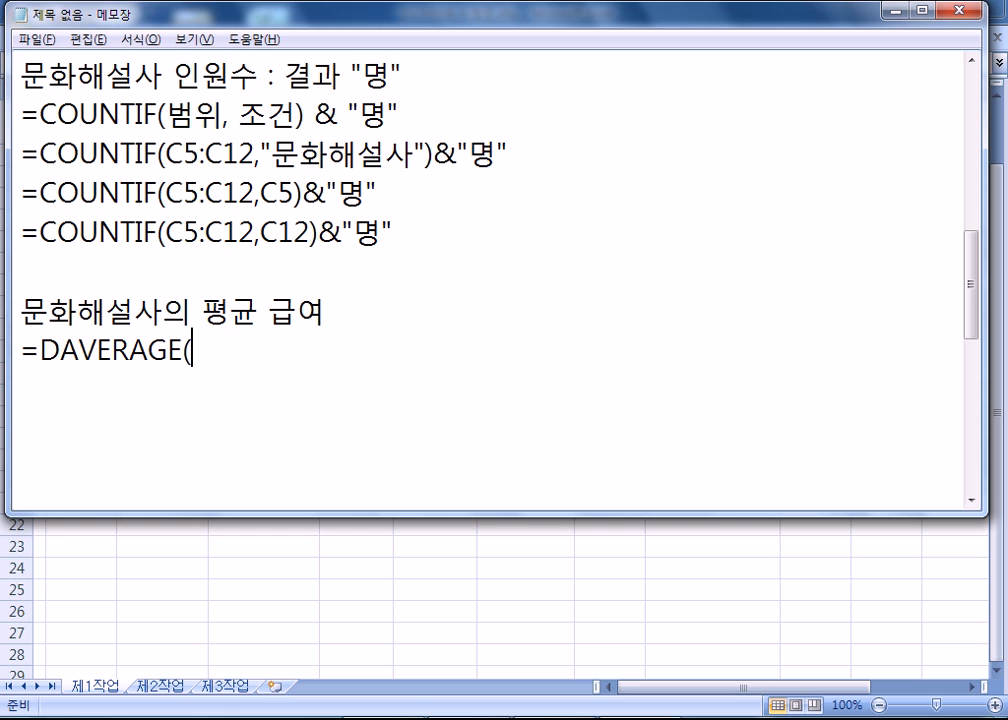
key("Return")
type("=AVERA")
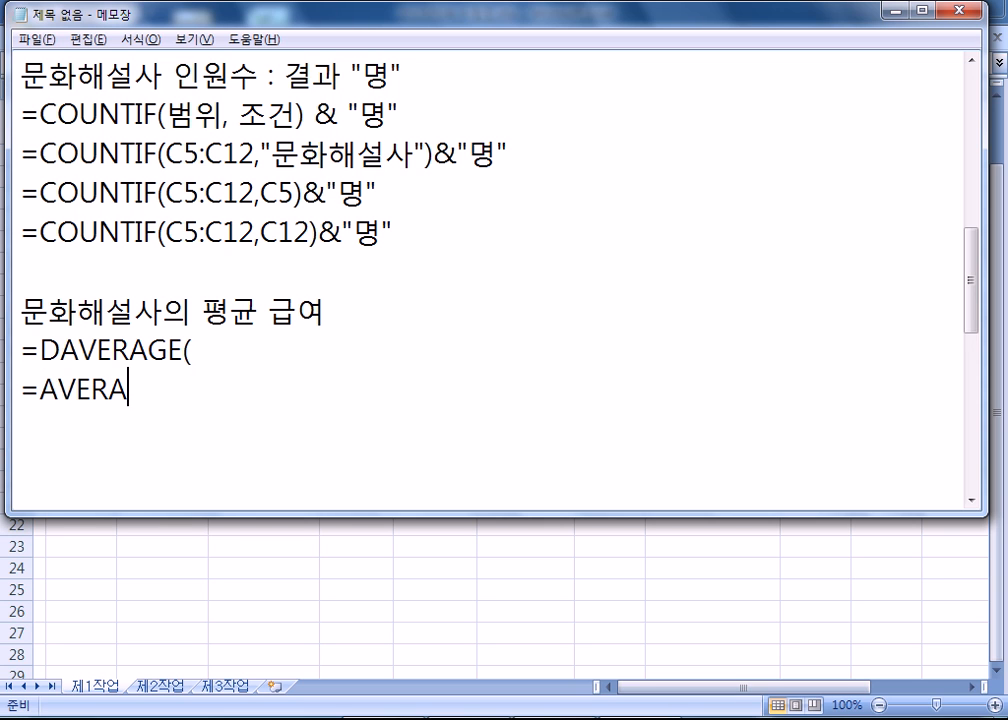
type("GEIF(")
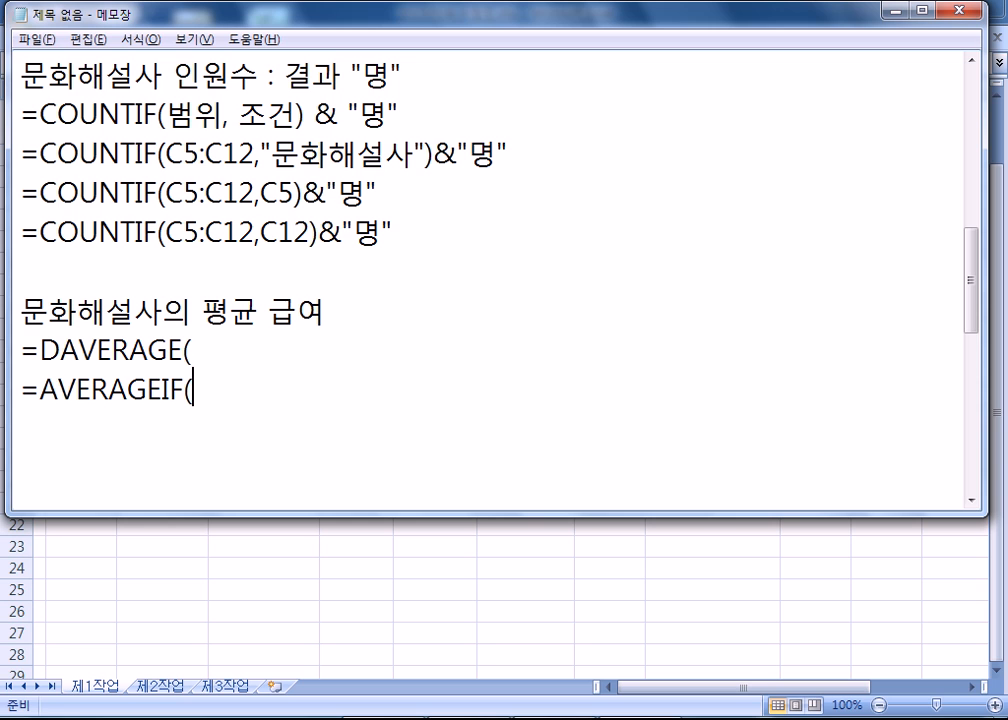
type("  ) 출제")
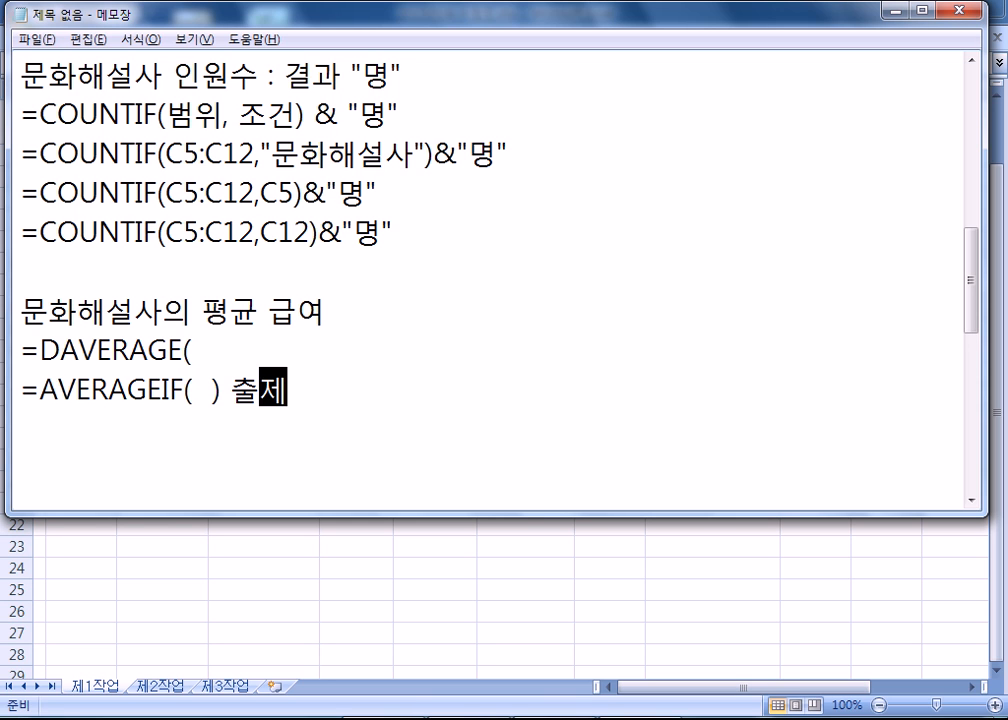
type("x")
Close the AVERAGEIF brackets around blank space and annotate that line with 출제 X.
key("BackSpace")
type("X")
key("Left")
key("Right")
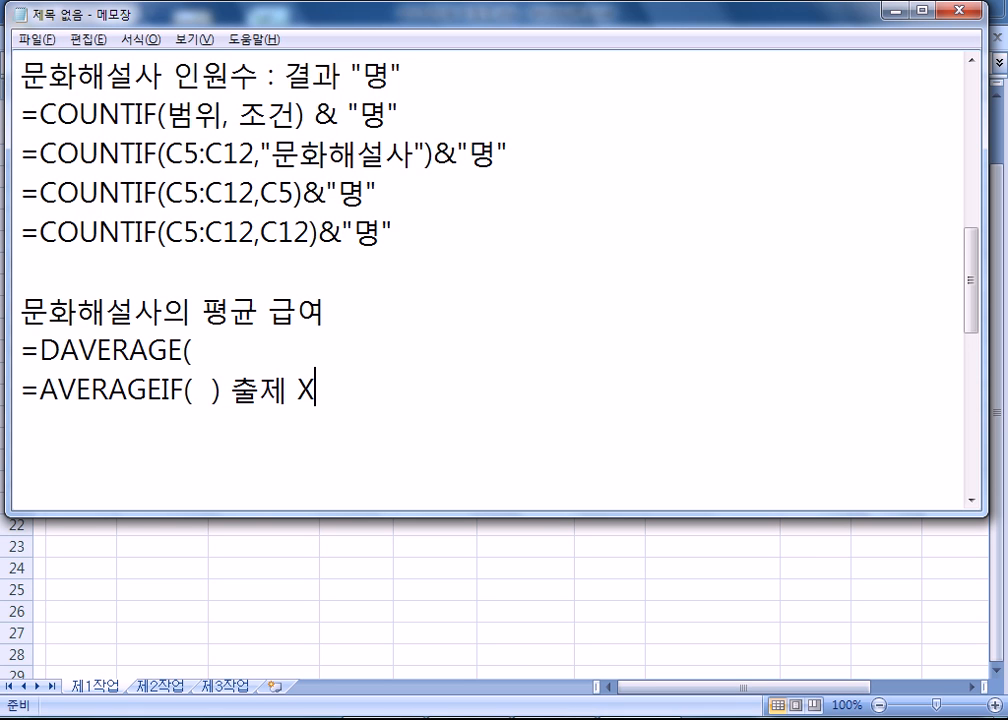
Add the substitute note 대신에 =SUMIF( ) / COUNTIF( ) on the line below the AVERAGEIF note.
key("Return")
type("EOTLS=")
key("BackSpace")
key("BackSpace")
key("BackSpace")
key("BackSpace")
key("BackSpace")
key("BackSpace")
key("Hangul")
type("대신에")
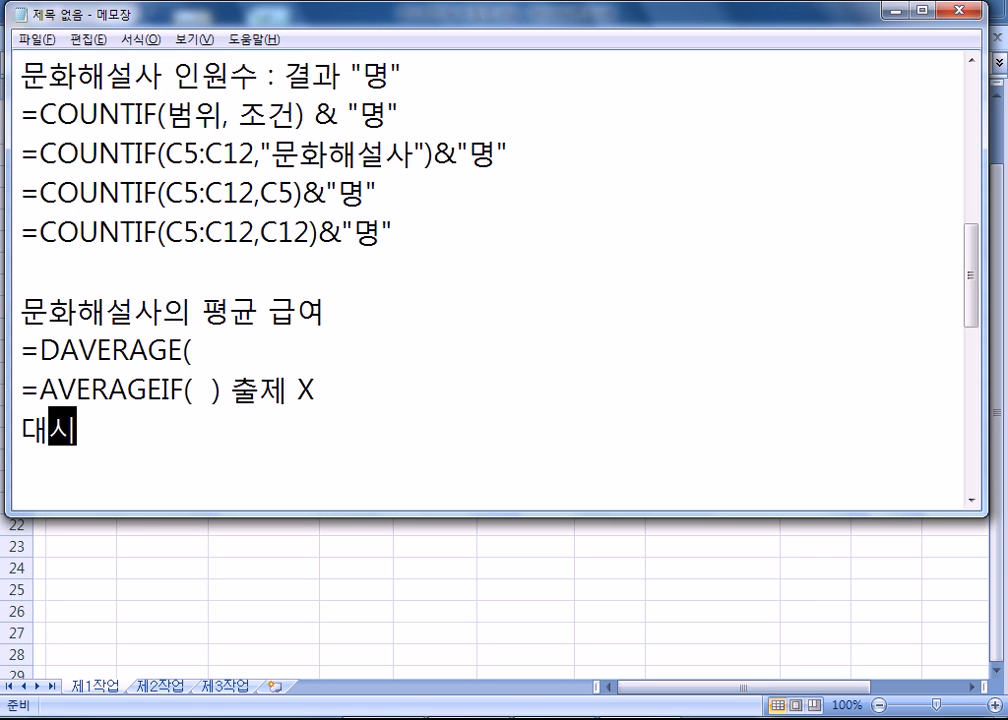
type(" =")
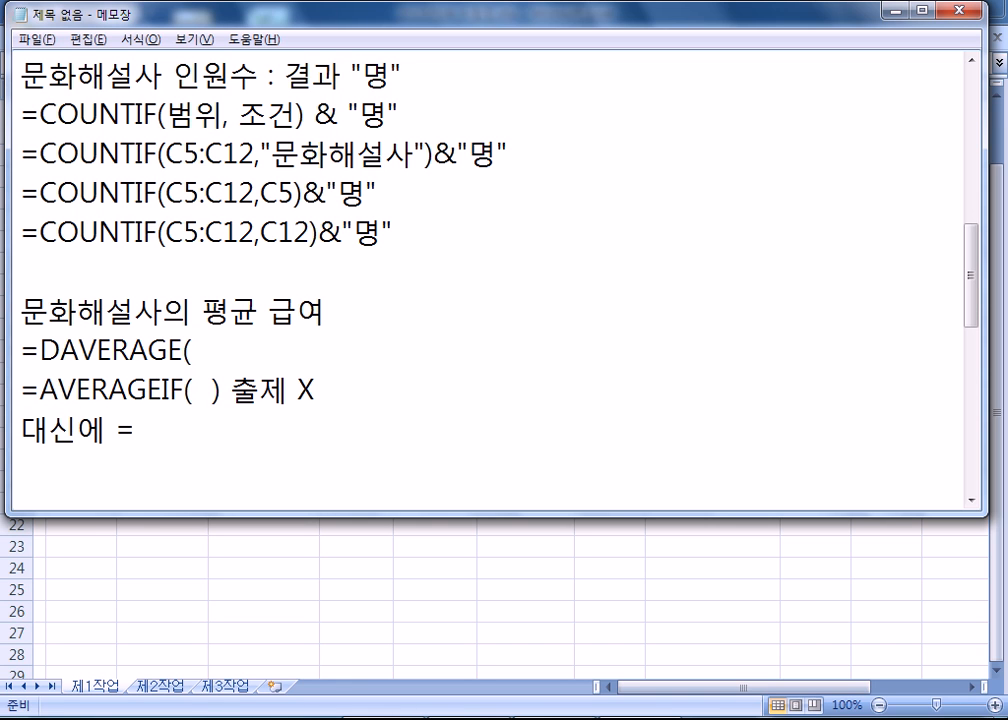
type("SUMIF(  ")
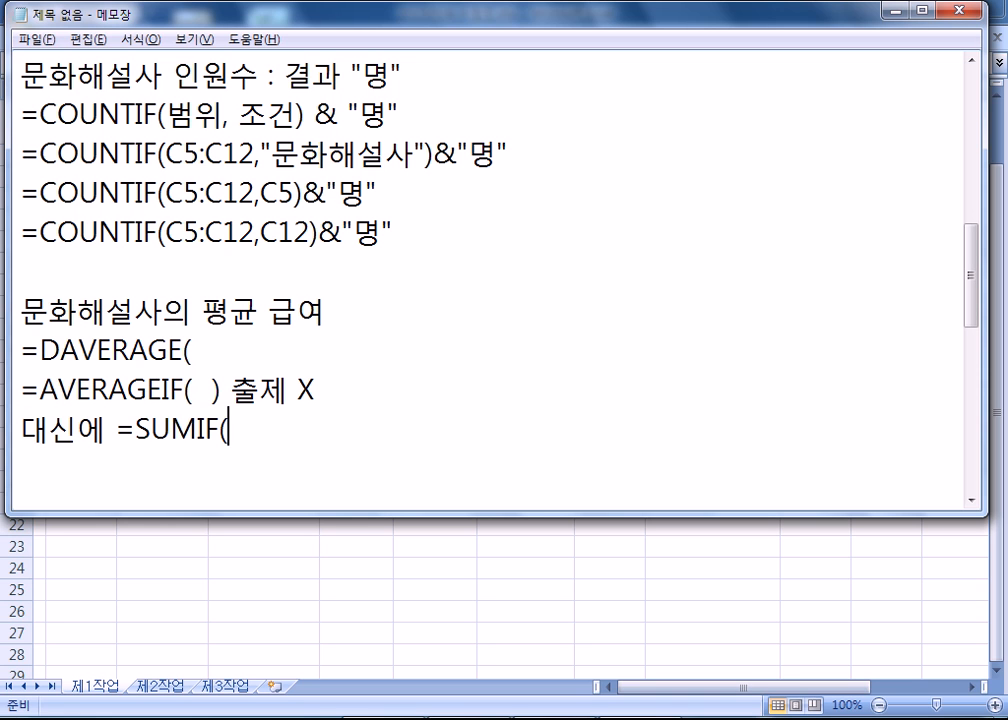
type(") / COUNTIF")
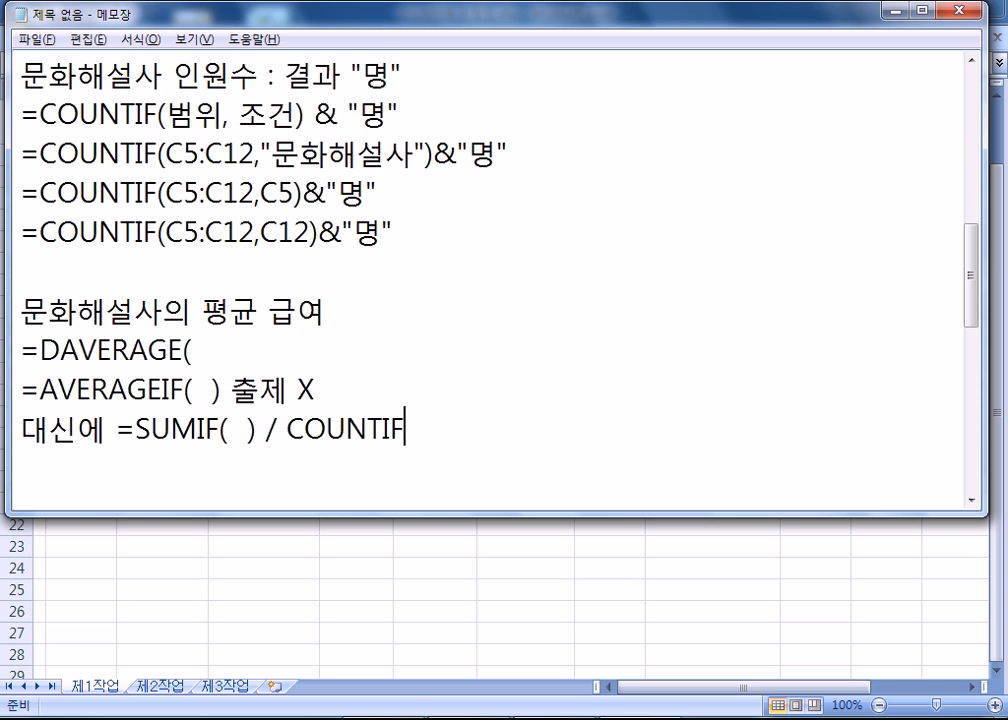
type("(  )")
key("Return")
Highlight AVERAGEIF and its SUMIF / COUNTIF substitute in the notes to review them.
scroll(180, 153, "down", 2)
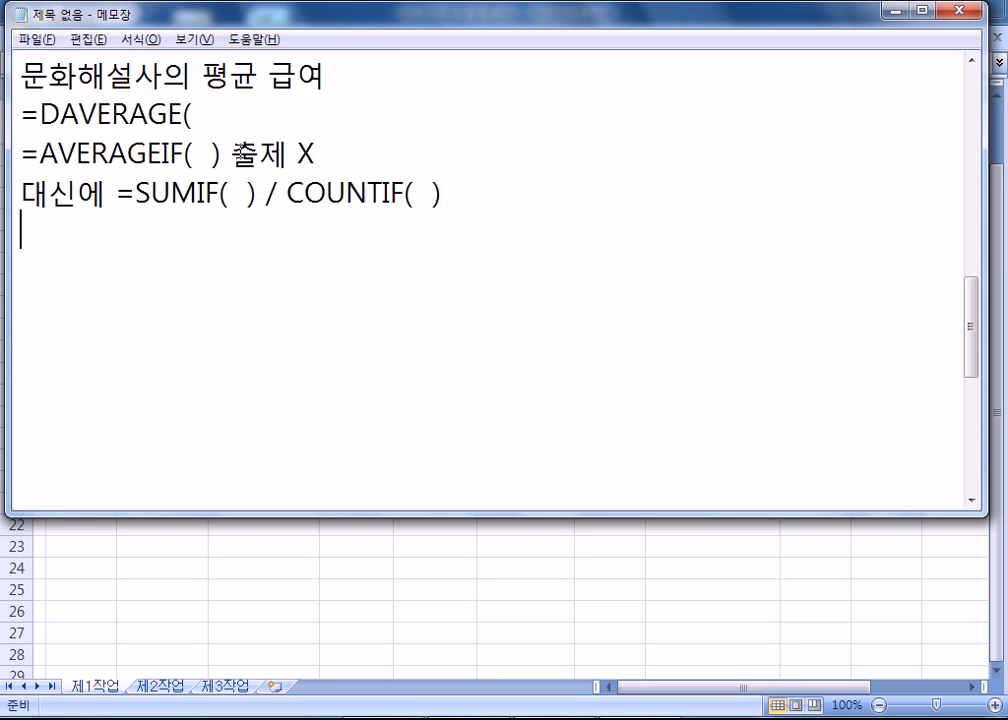
scroll(228, 193, "up", 1)
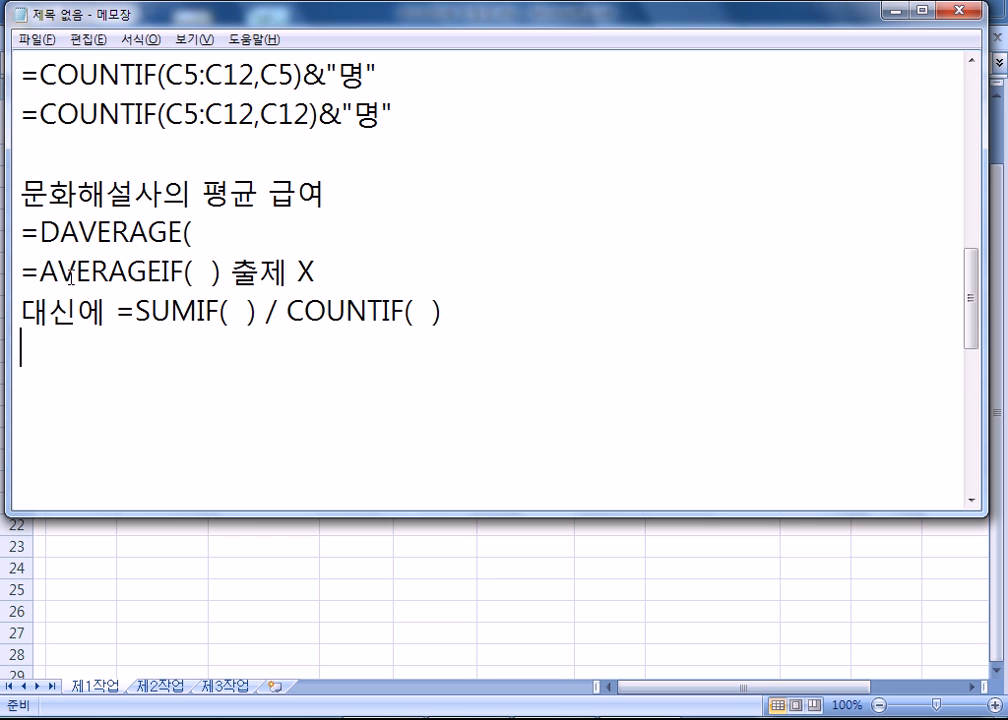
left_click_drag(40, 271, 183, 271)
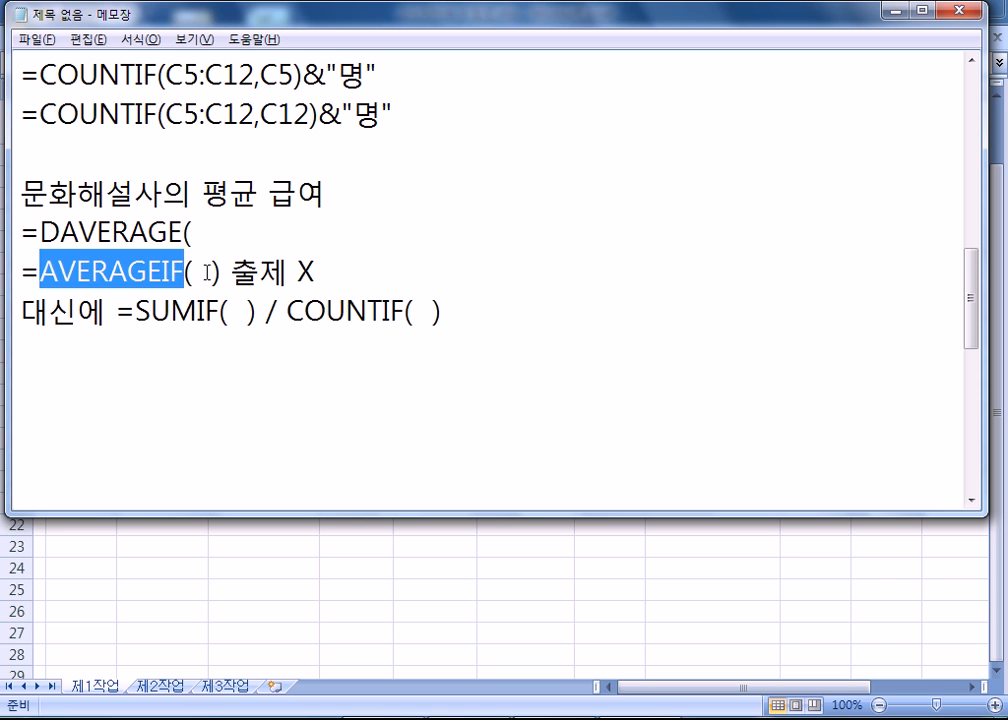
left_click_drag(117, 311, 258, 311)
left_click(400, 311)
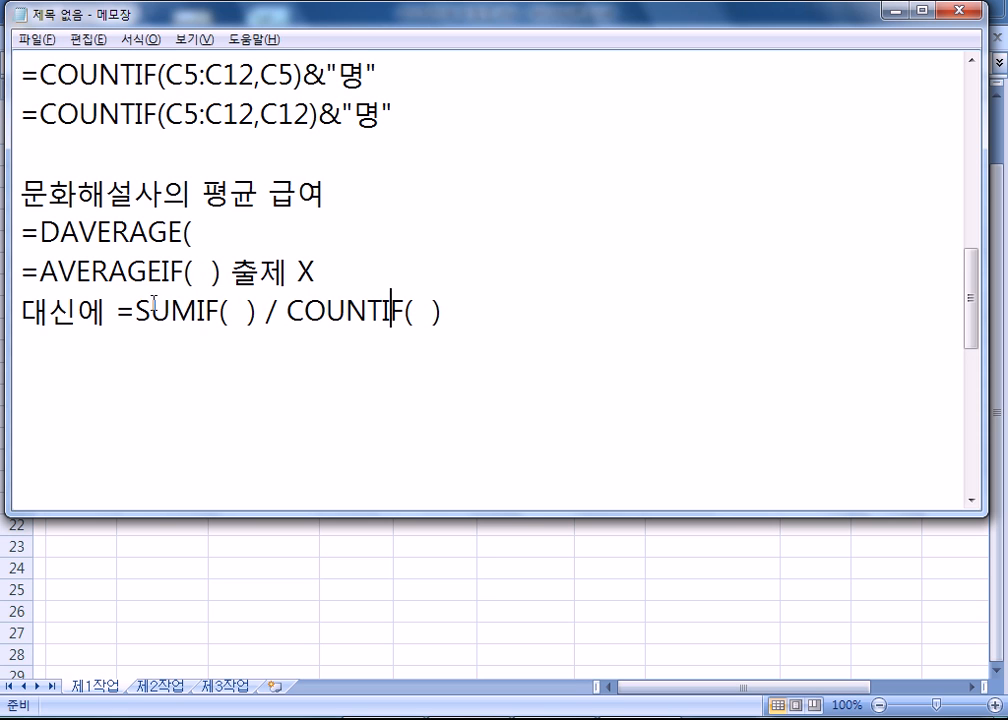
left_click_drag(138, 311, 424, 311)
left_click(457, 320)
key("Return")
Highlight the =DAVERAGE( line to review it as the function for the average pay.
left_click_drag(18, 232, 218, 235)
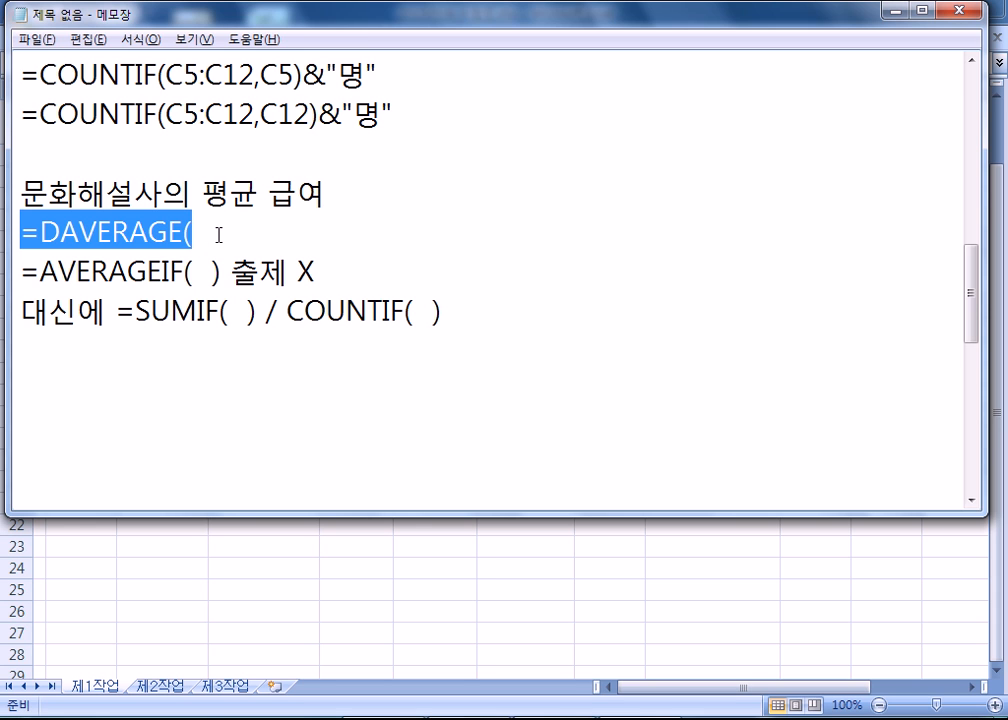
left_click(115, 334)
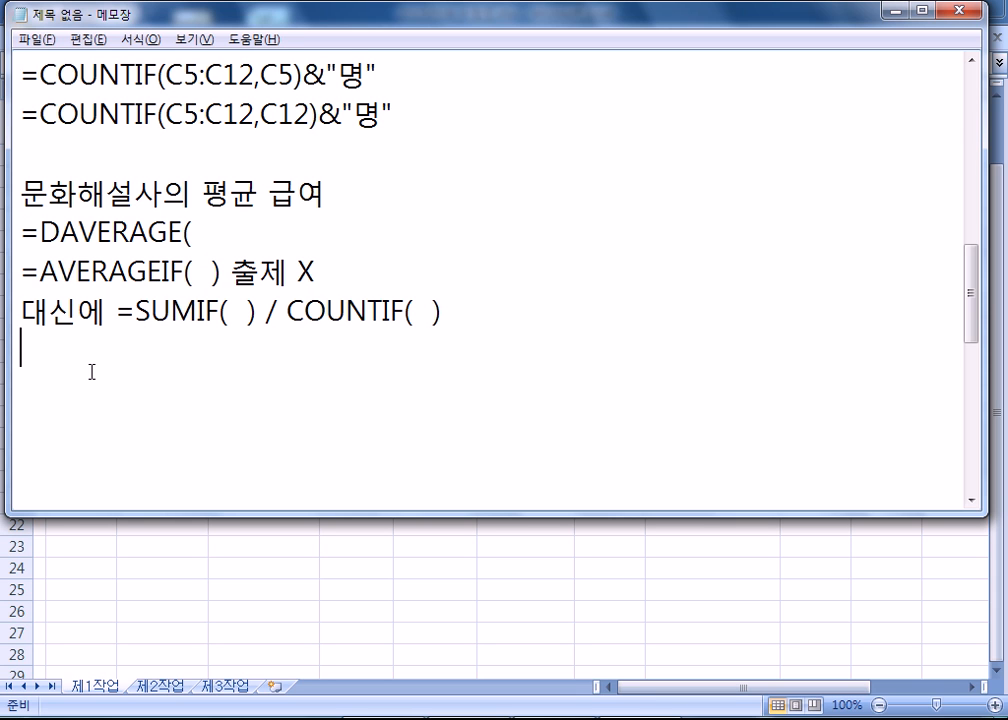
left_click_drag(20, 232, 200, 234)
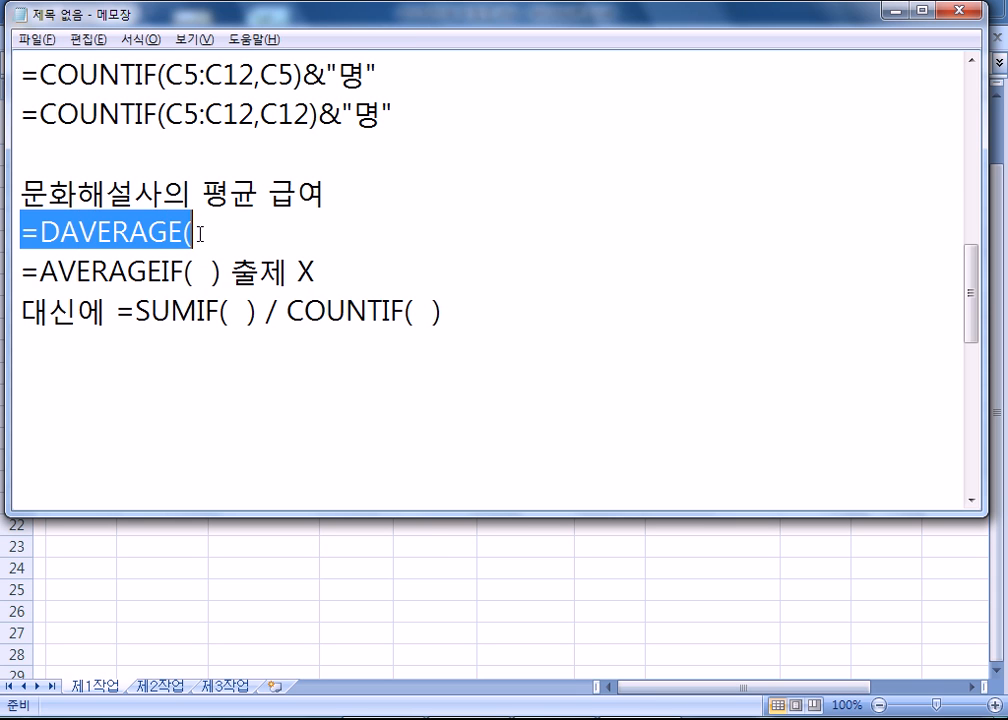
left_click(247, 230)
left_click(89, 367)
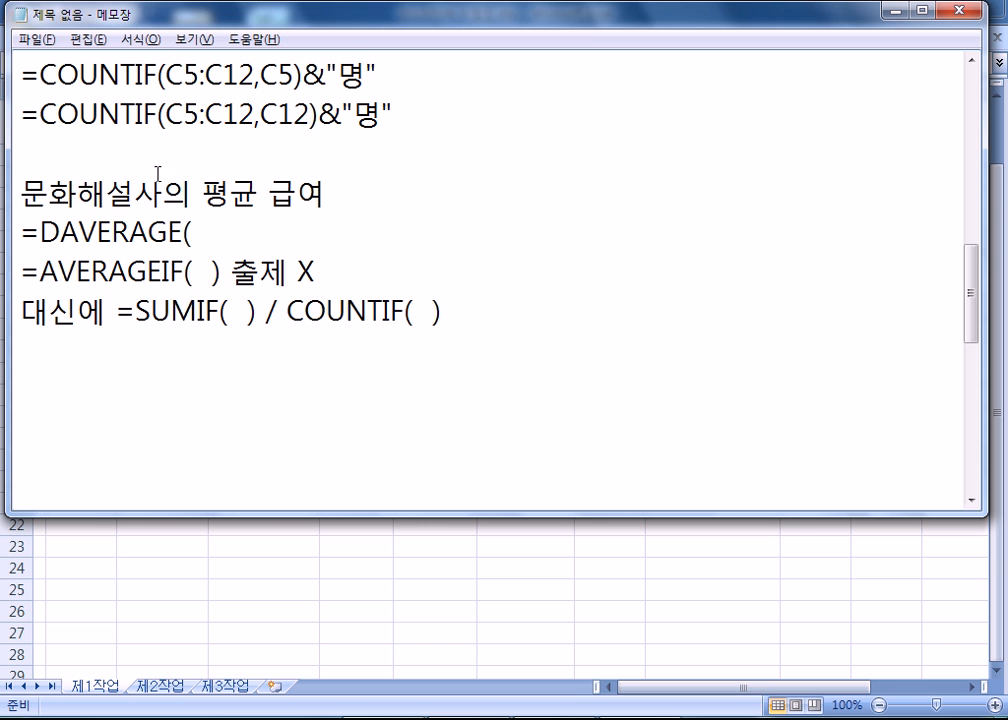
Switch to the Excel workbook and start a DAVERAGE formula in J13 for the 문화해설사 average pay.
key("alt+Tab")
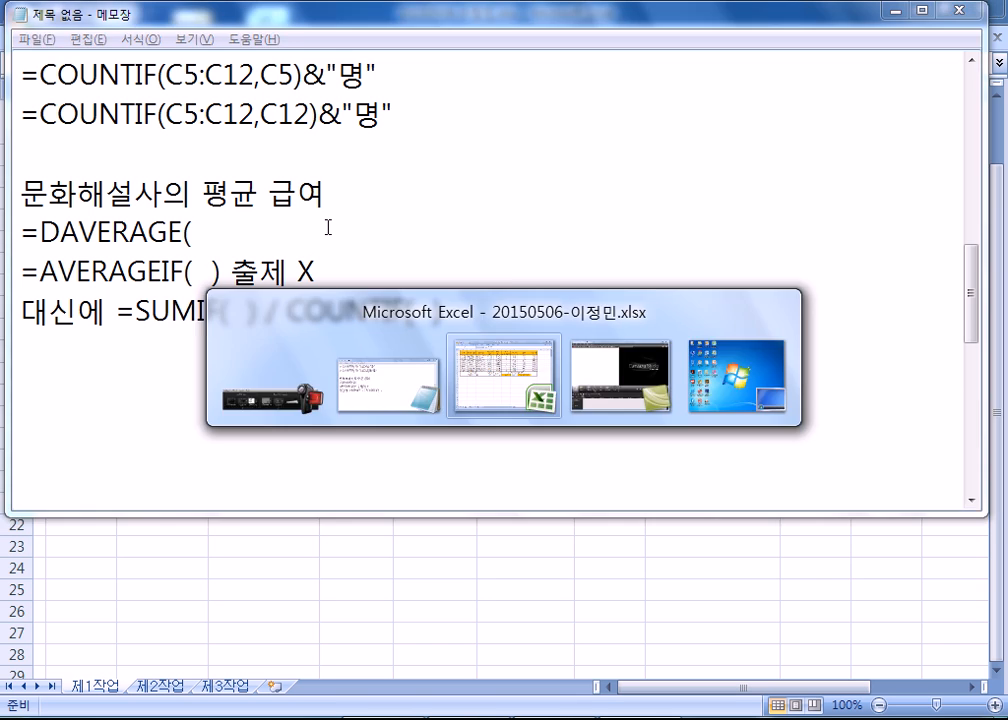
left_click(828, 328)
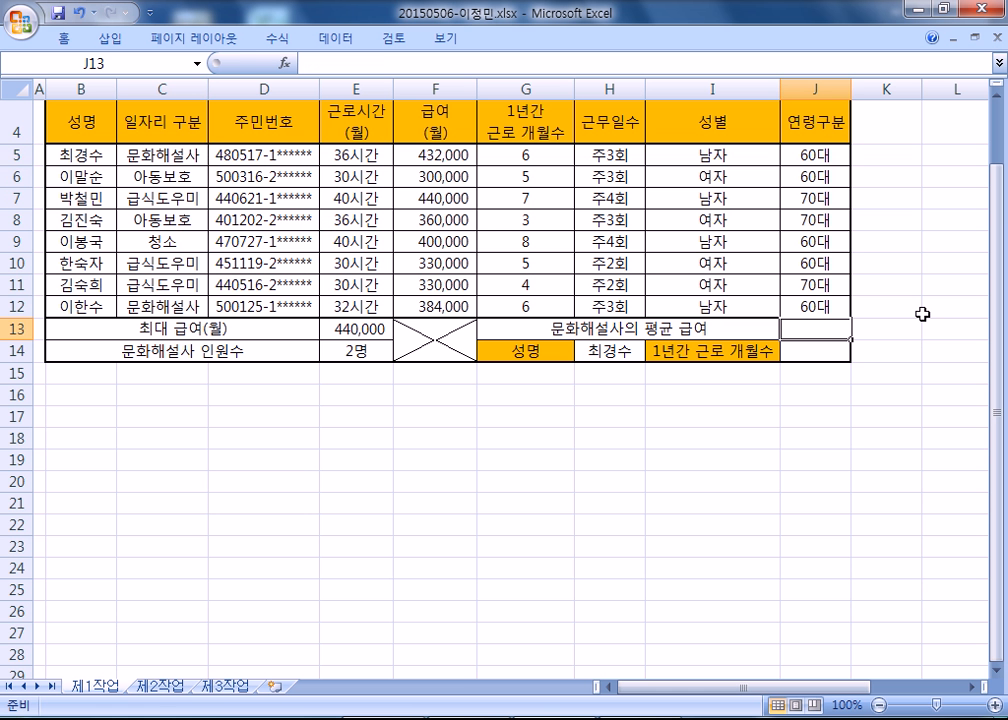
type("=ㅇ")
key("BackSpace")
type("DAV")
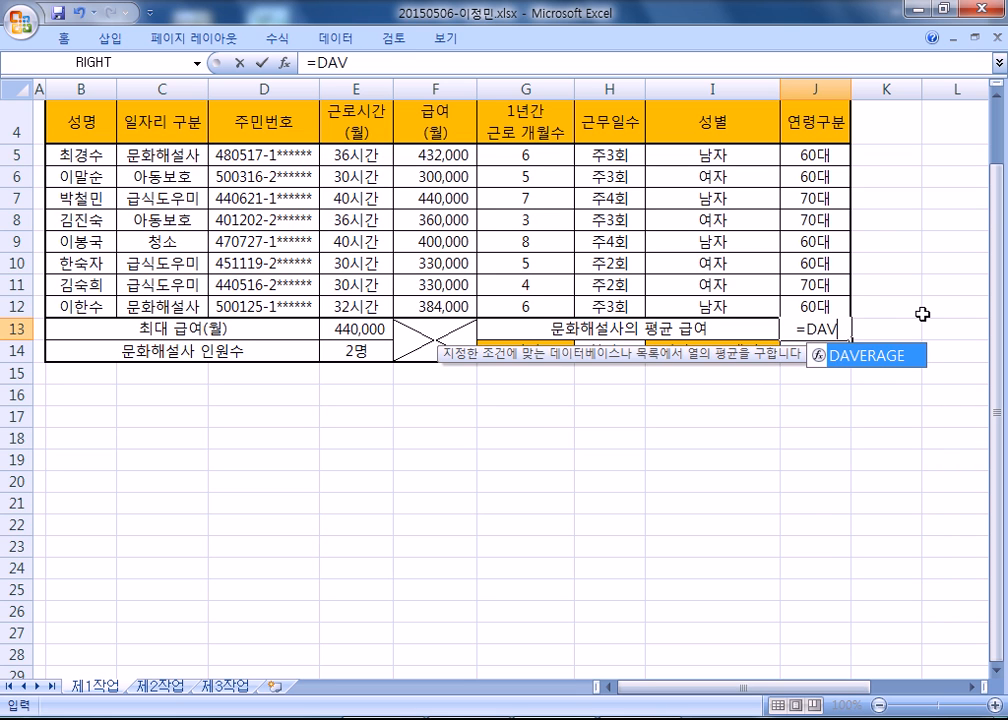
key("Tab")
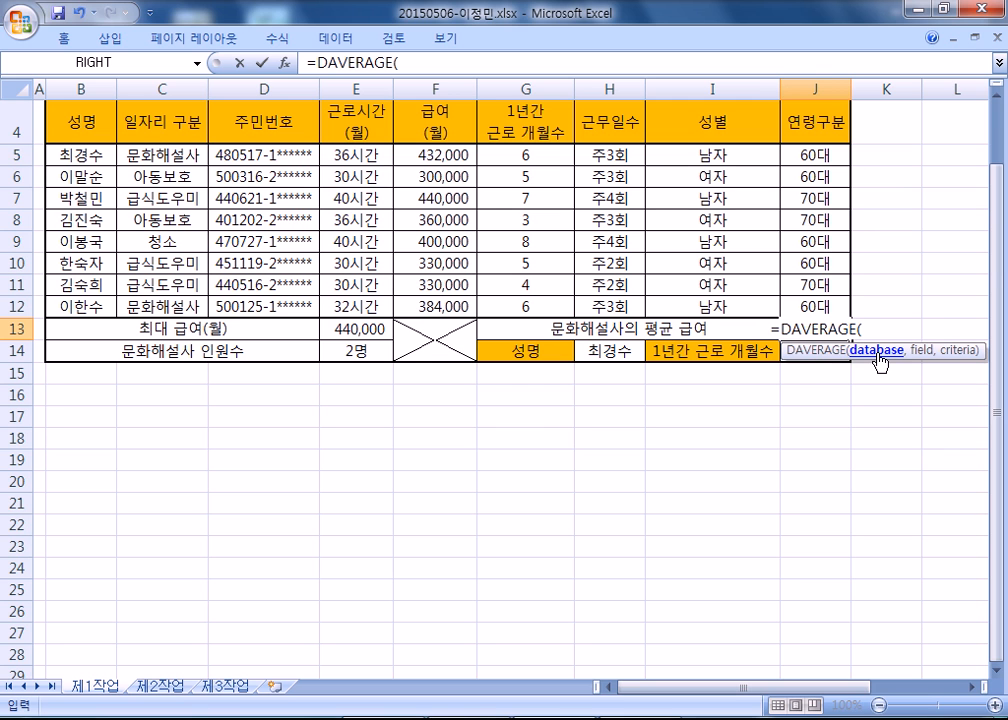
Set the whole table with its header row, B4:J12, as the DAVERAGE database argument.
scroll(785, 95, "up", 1)
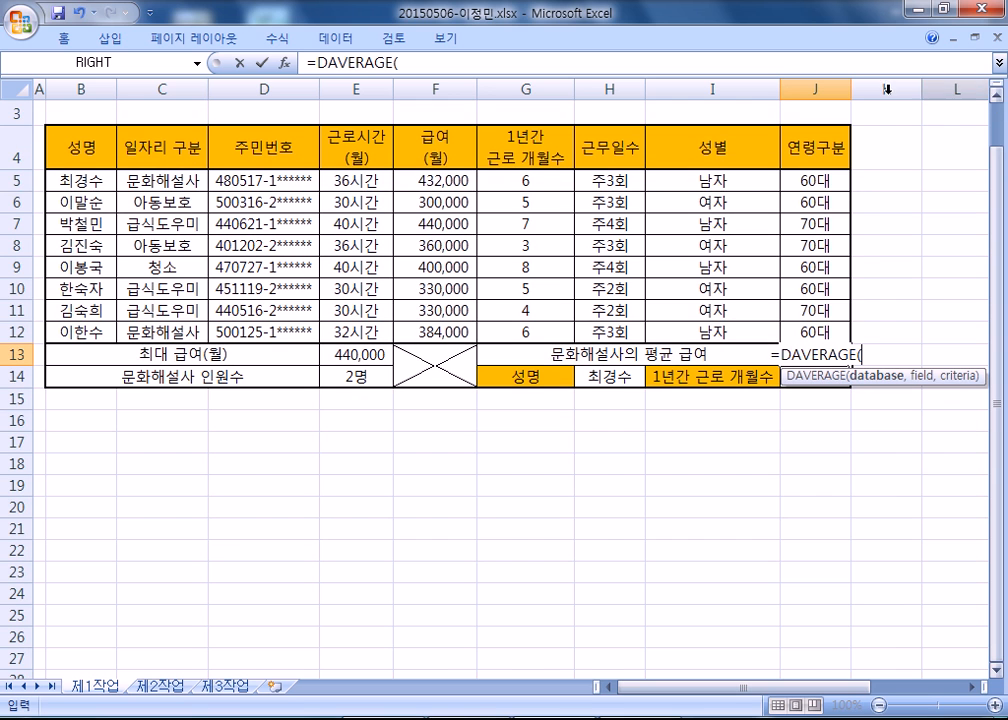
left_click_drag(63, 150, 822, 340)
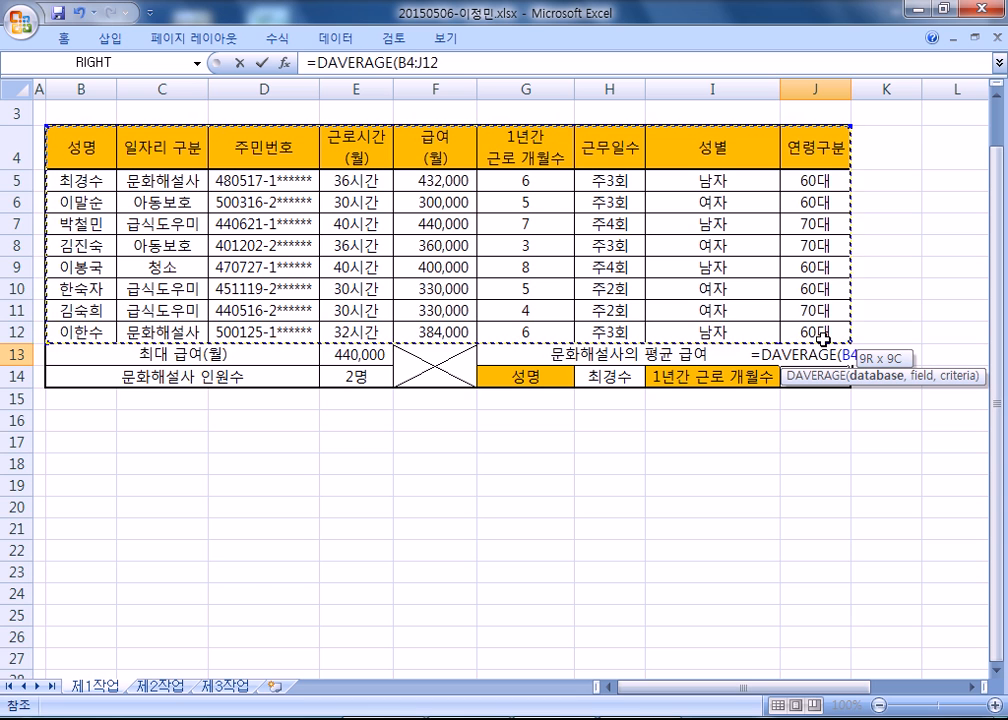
left_click_drag(822, 340, 822, 340)
type(",")
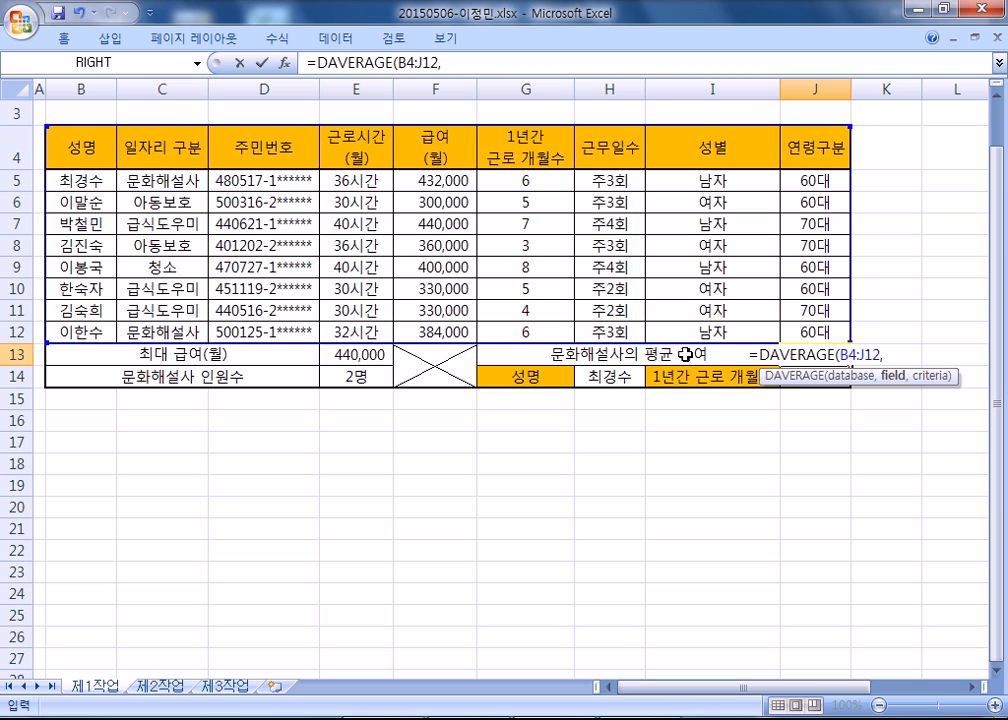
Complete the DAVERAGE formula with the pay header F4 as field and C4:C5 as criteria.
left_click(443, 148)
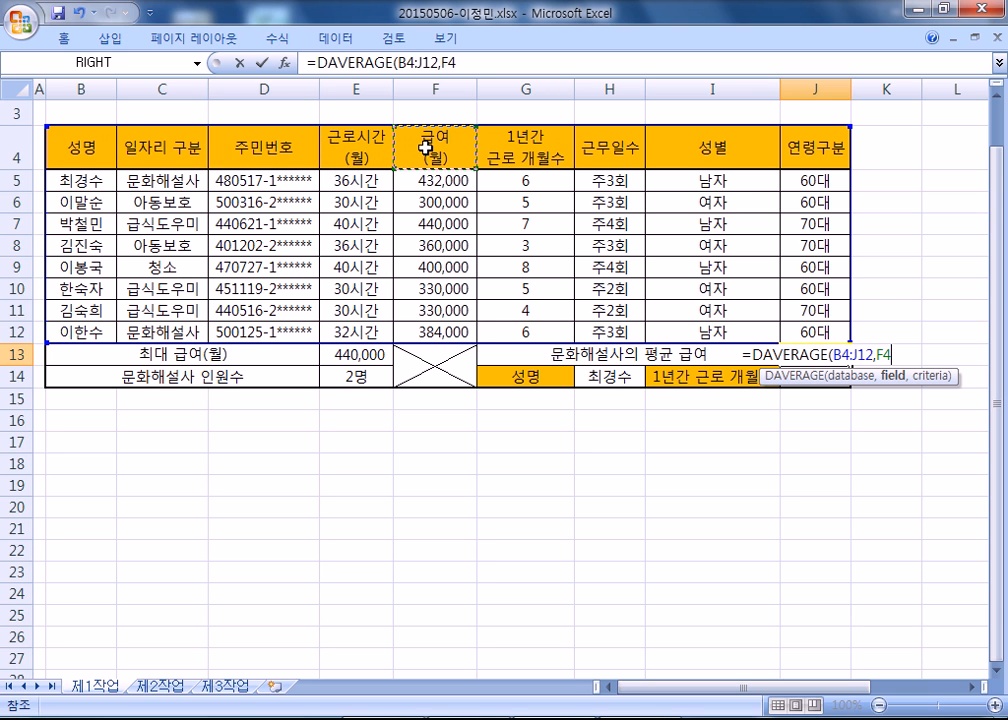
type(",")
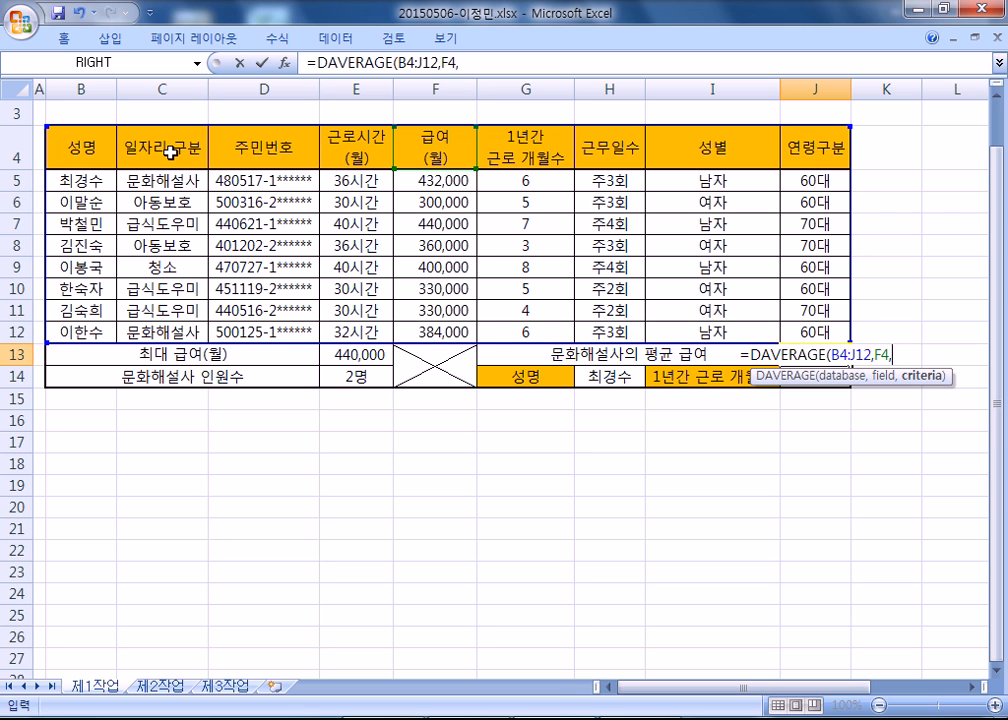
left_click_drag(143, 138, 130, 178)
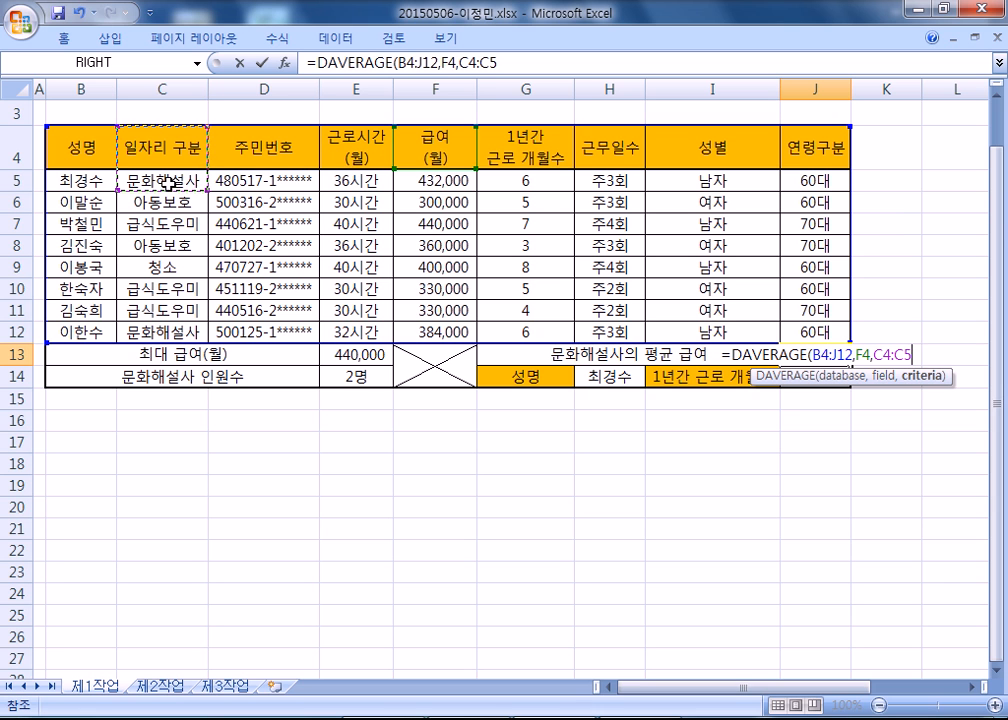
type(")")
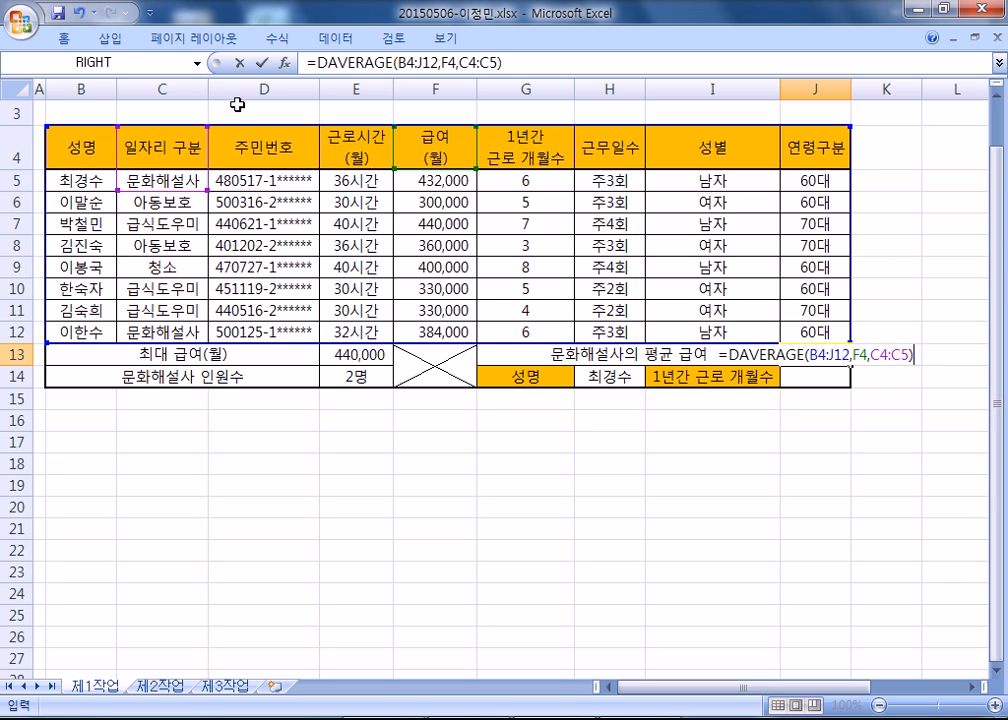
key("Return")
Copy the J13 formula over the =DAVERAGE( line in the Notepad notes, with a space after each comma.
left_click(827, 353)
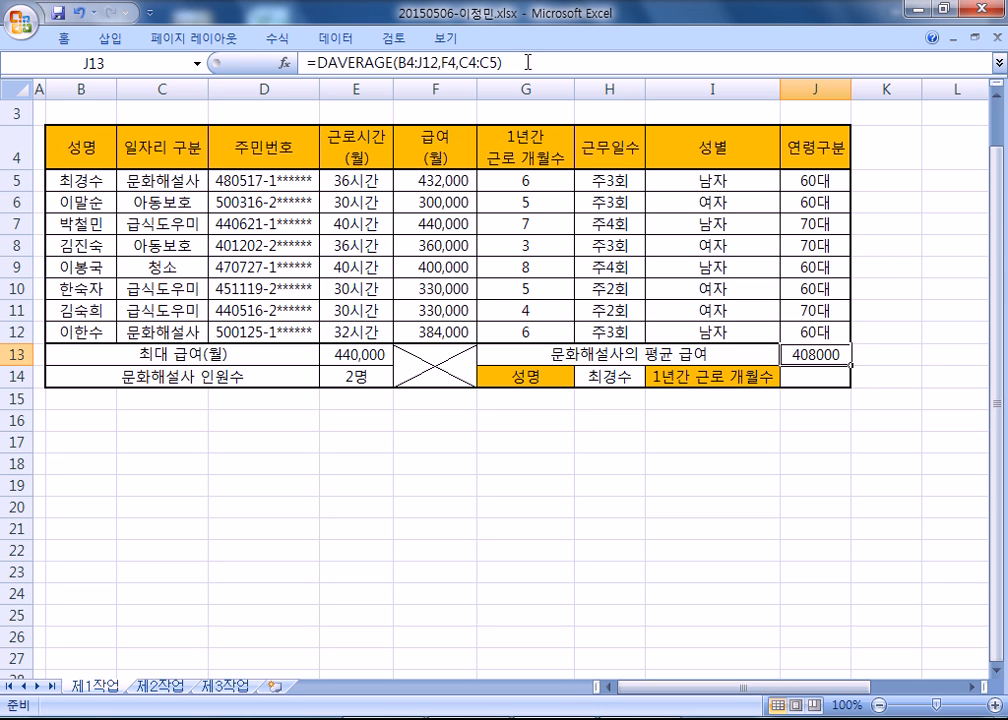
left_click_drag(528, 63, 319, 48)
key("ctrl+c")
key("alt+Tab")
left_click_drag(213, 224, 5, 223)
key("ctrl+v")
left_click(274, 232)
left_click(326, 232)
Duplicate the DAVERAGE note on the line below and replace its field argument F4 with 5.
left_click_drag(24, 226, 26, 266)
key("ctrl+c")
left_click(20, 270)
key("ctrl+v")
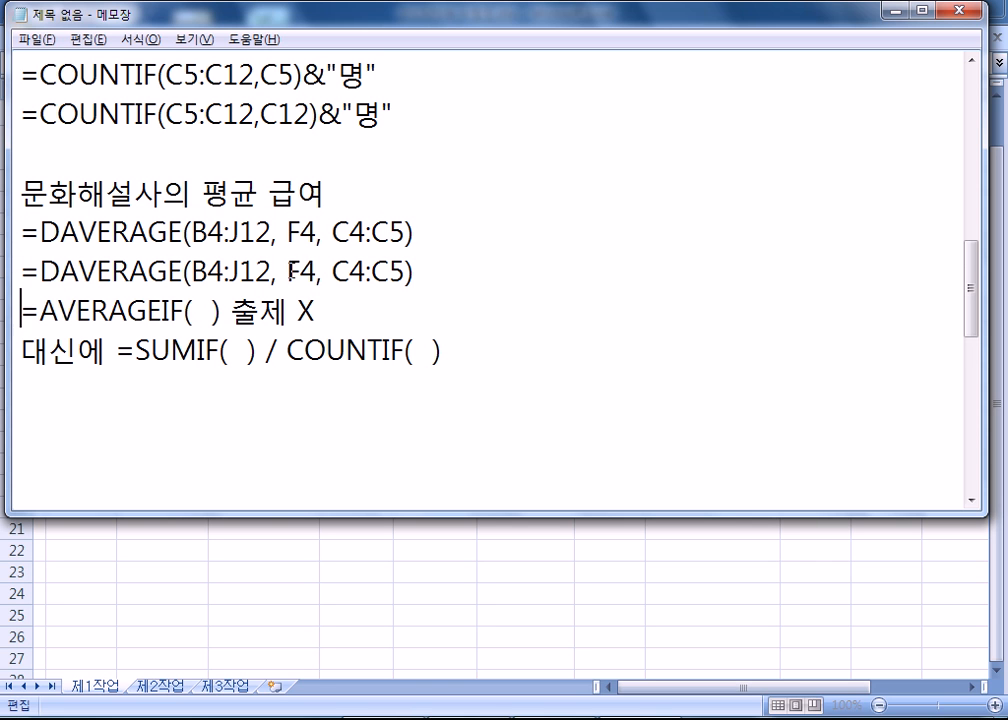
double_click(300, 270)
type("5")
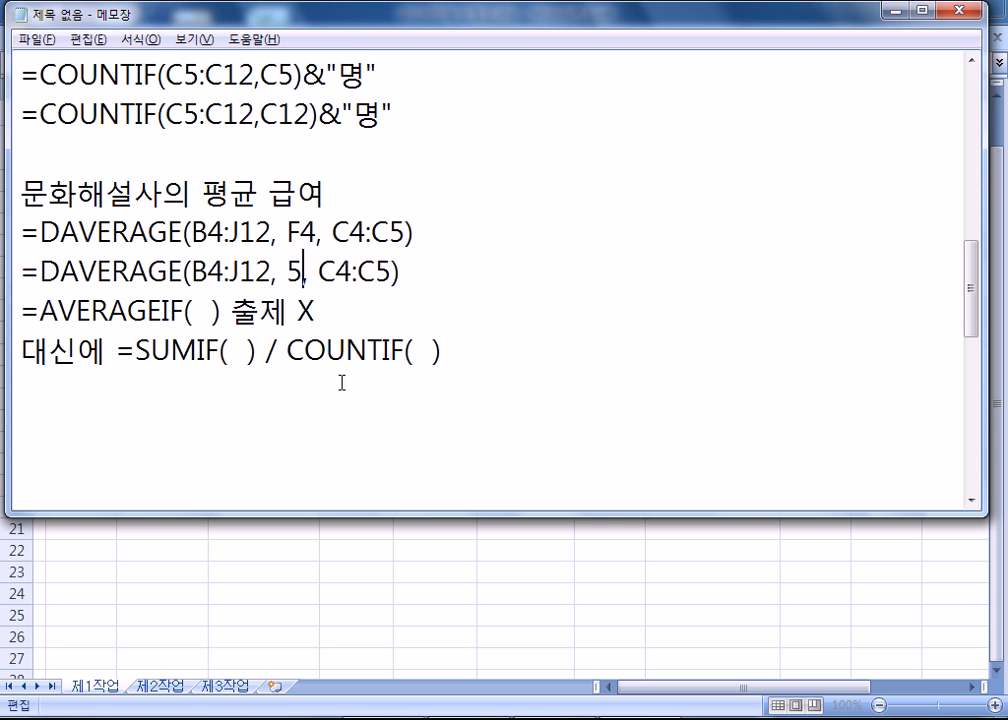
Check the pay column's position in the Excel table, then add a blank line and start a new line below the Notepad notes.
key("alt+Tab")
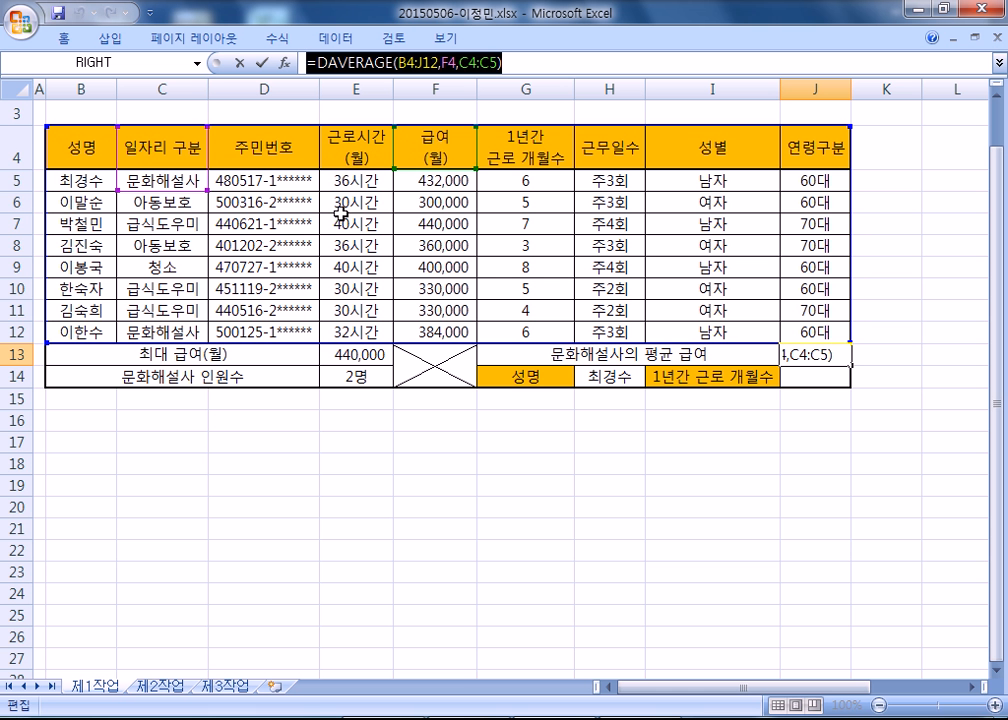
key("alt+Tab")
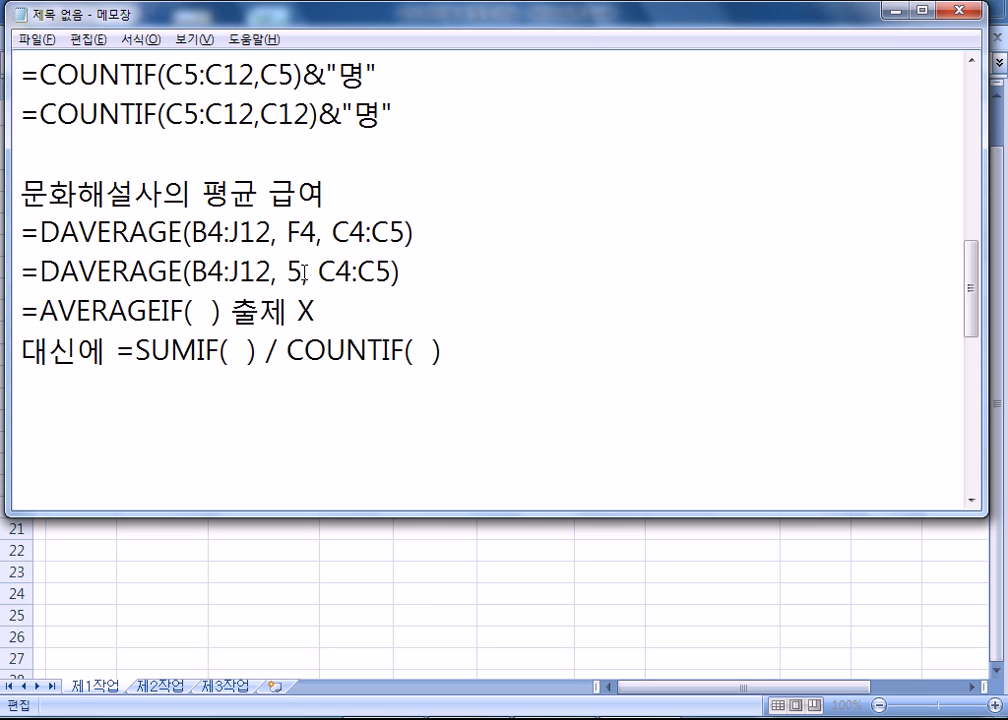
left_click(290, 414)
left_click(295, 416)
Switch to Excel and review the ranges used by the DAVERAGE formula in J13.
key("alt+Tab")
double_click(790, 354)
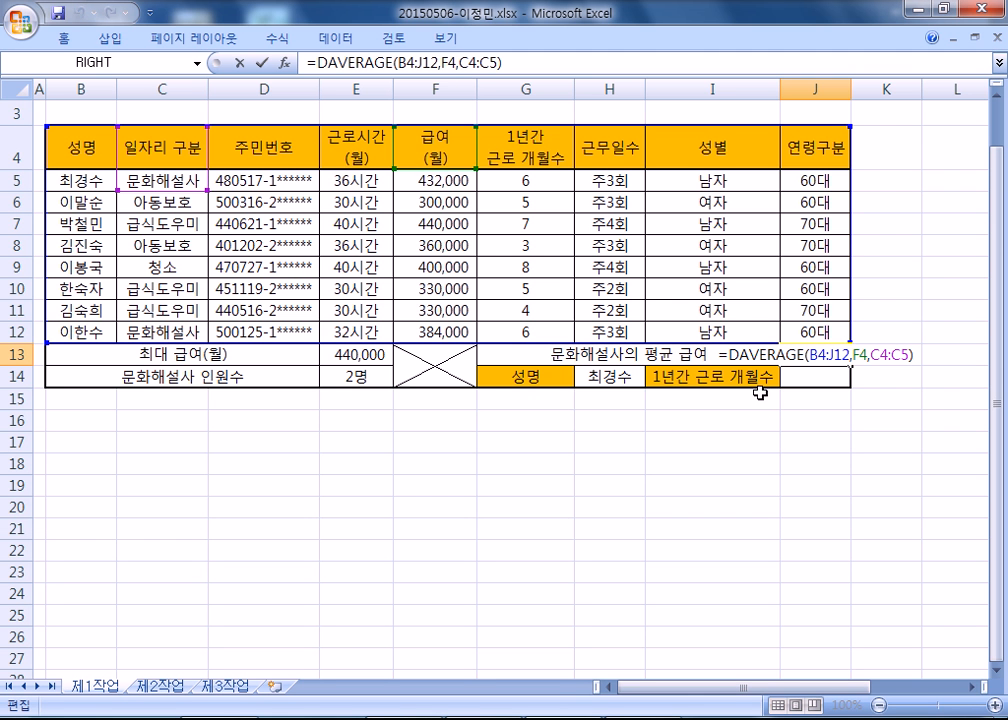
key("ctrl+Return")
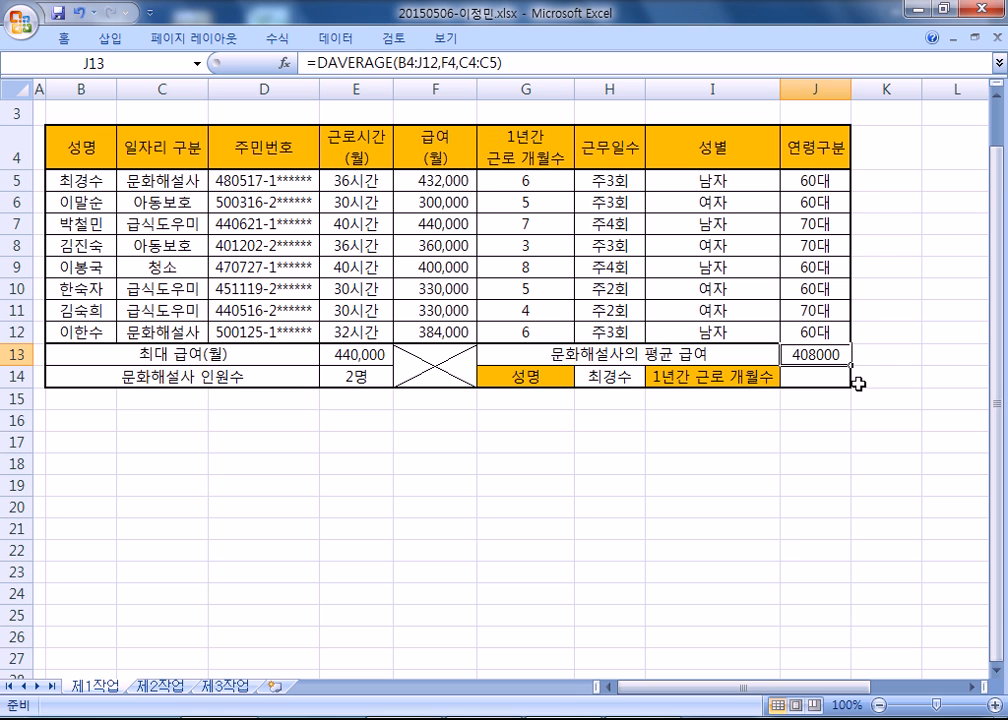
Compare the number display of the pay, working hours and months columns with the results in E13 and J13.
left_click_drag(452, 181, 434, 328)
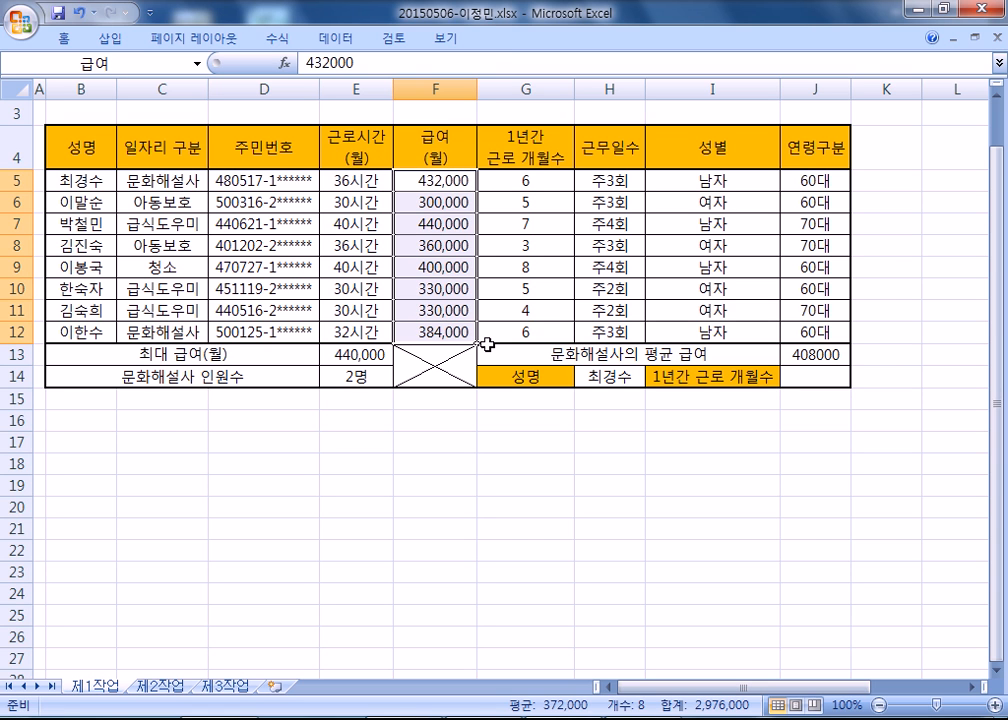
left_click_drag(367, 181, 354, 332)
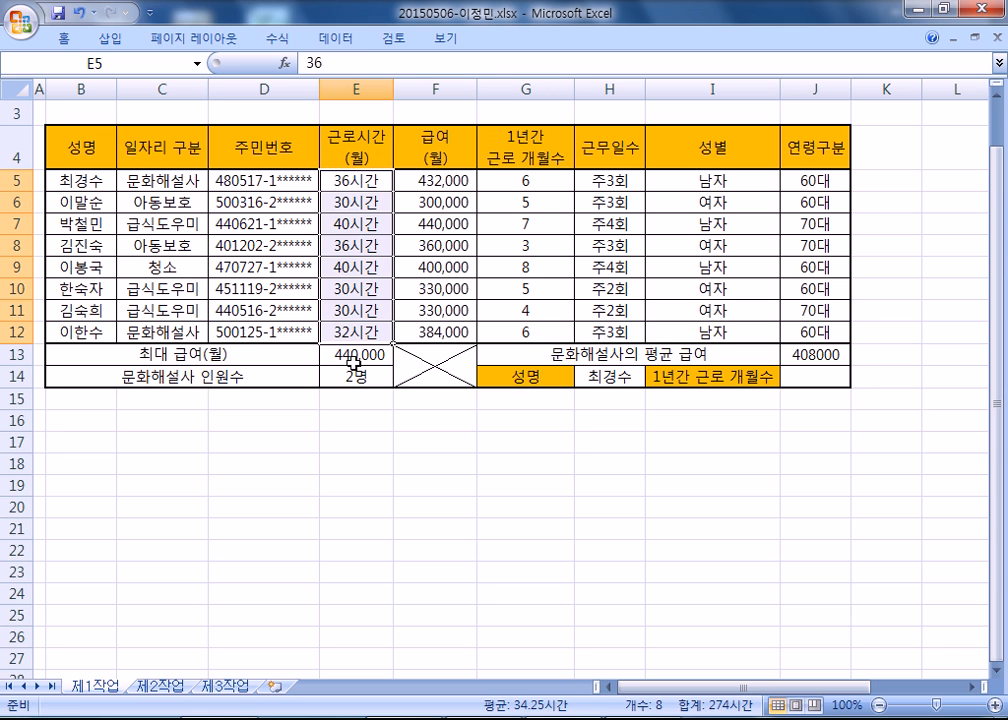
left_click(366, 354)
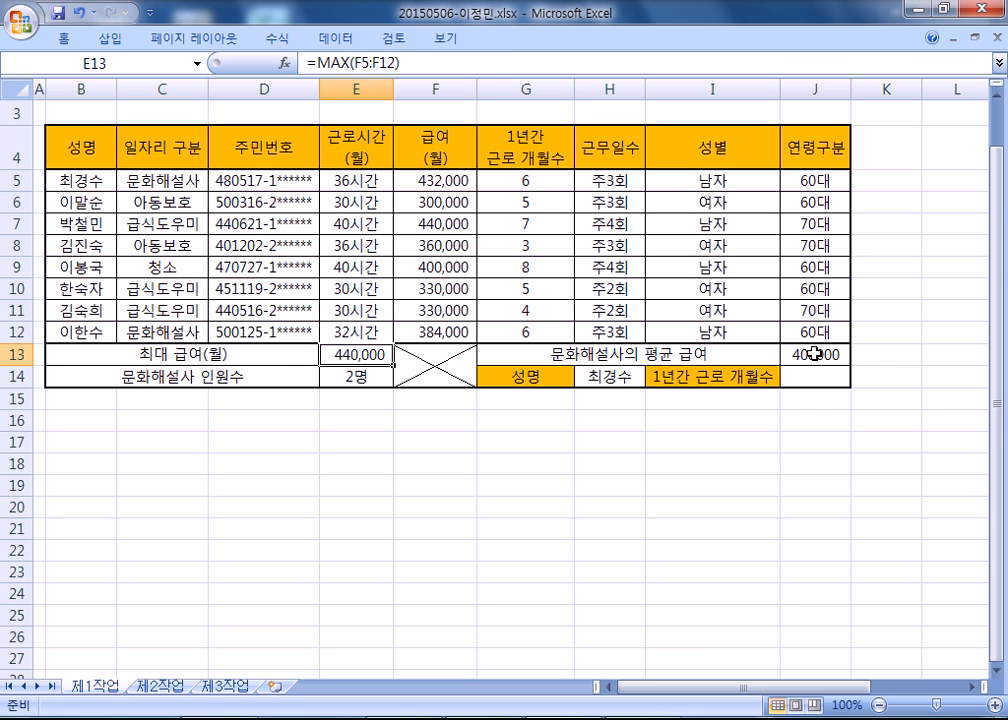
left_click(815, 355)
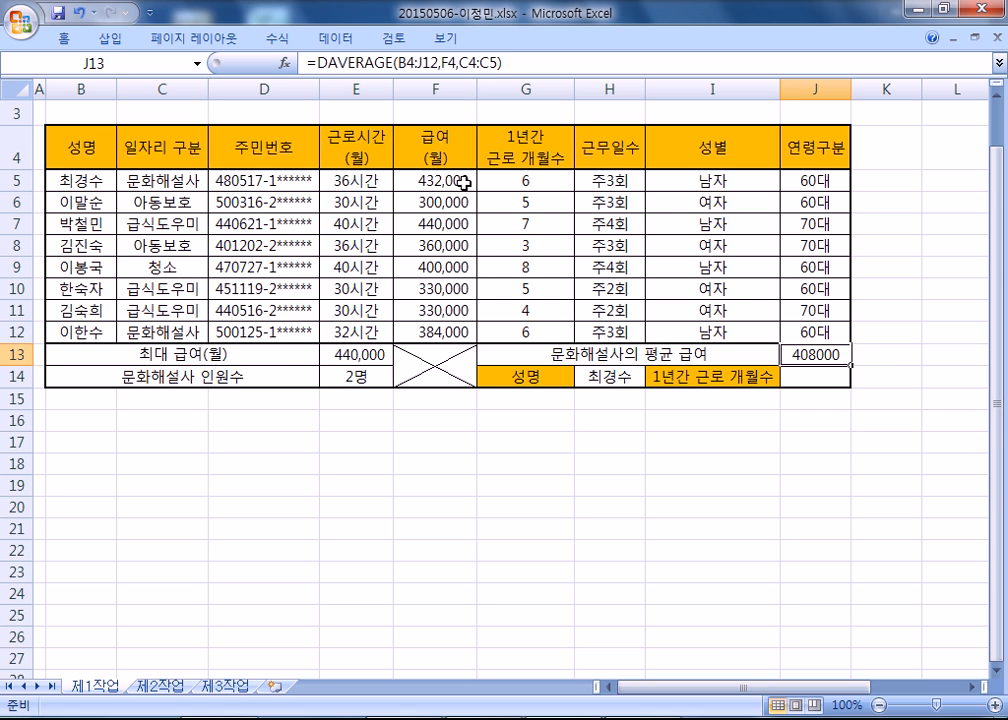
left_click(362, 354)
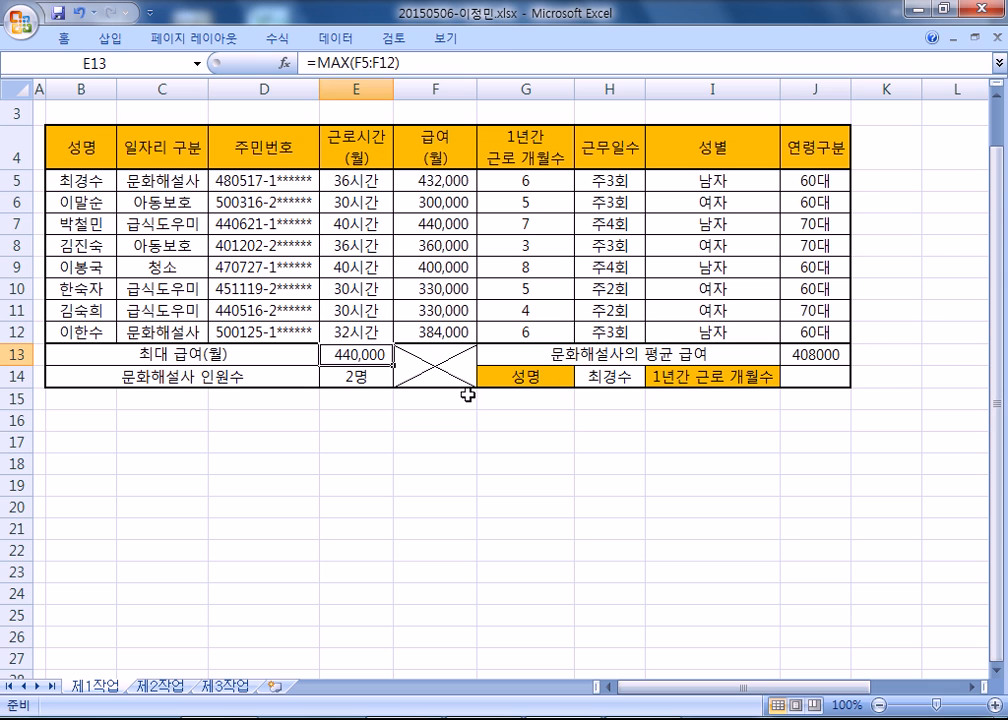
key("F2")
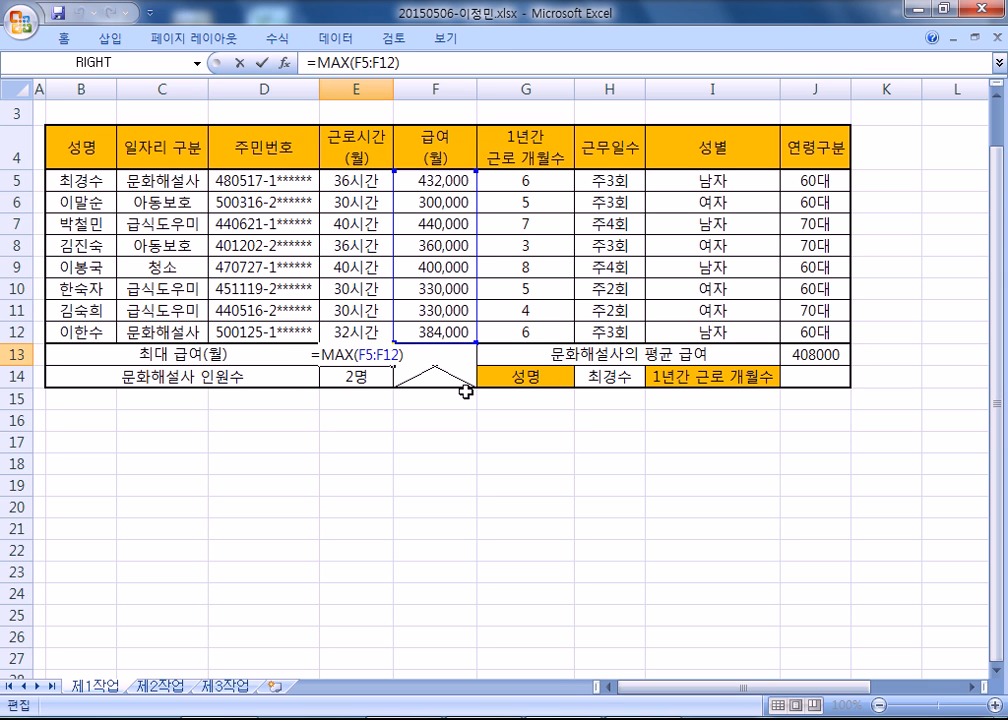
key("Escape")
left_click_drag(436, 181, 440, 332)
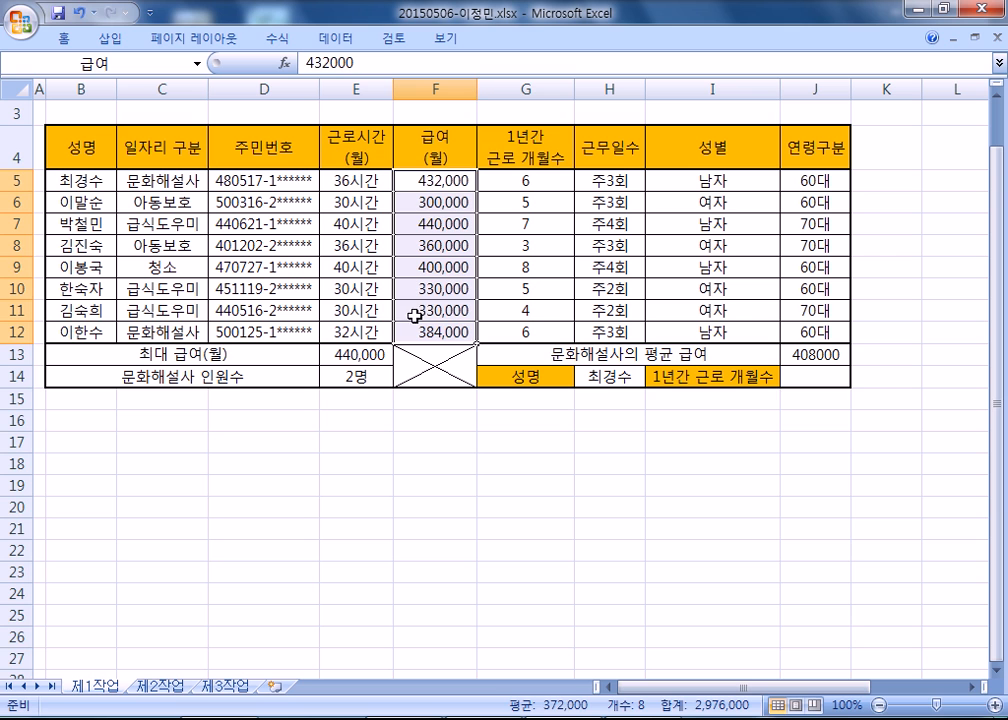
left_click(355, 353)
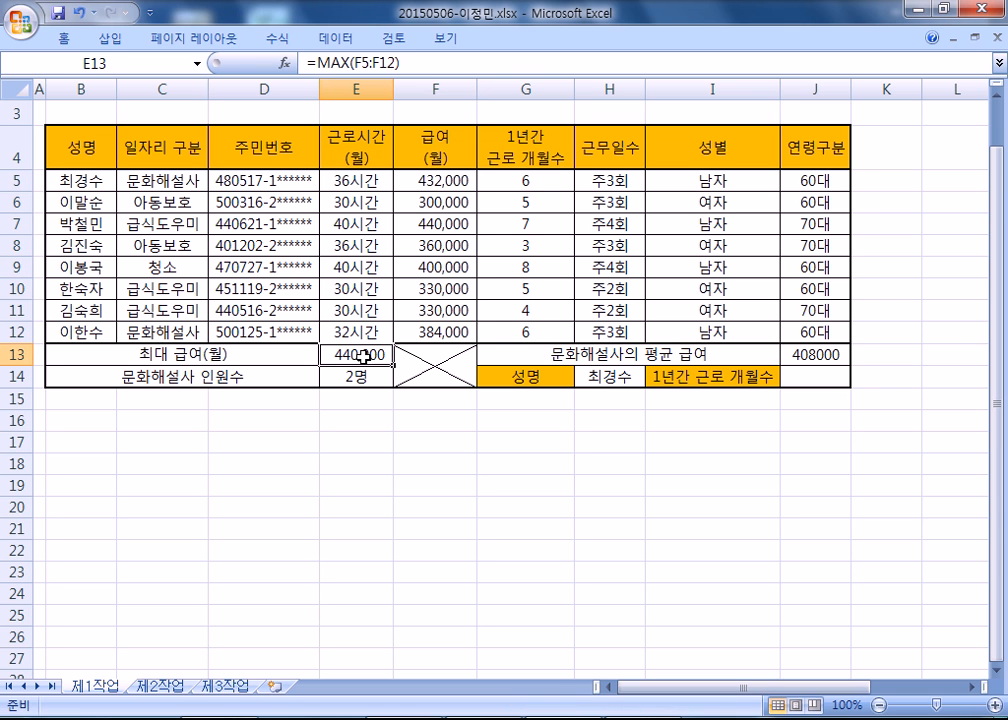
left_click_drag(527, 185, 537, 333)
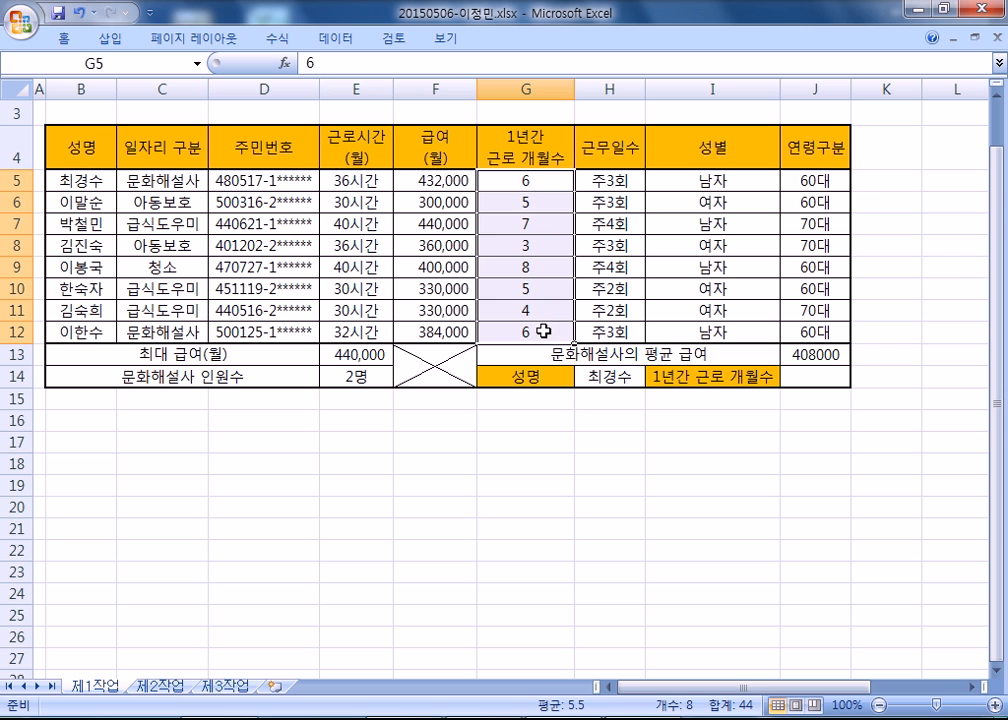
left_click_drag(365, 181, 345, 330)
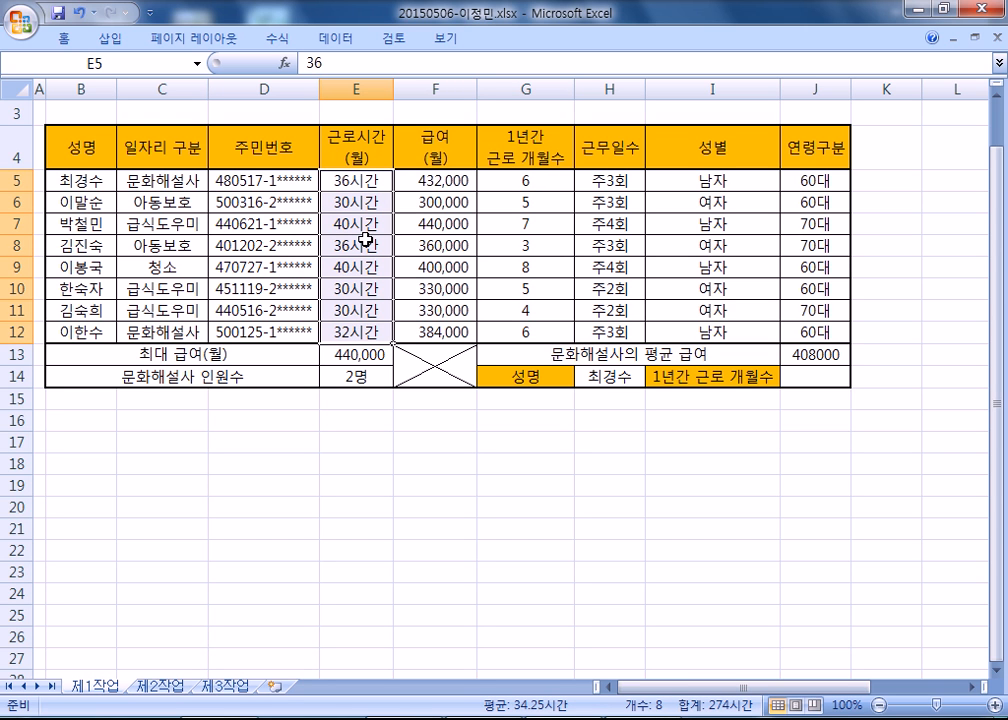
left_click(366, 414)
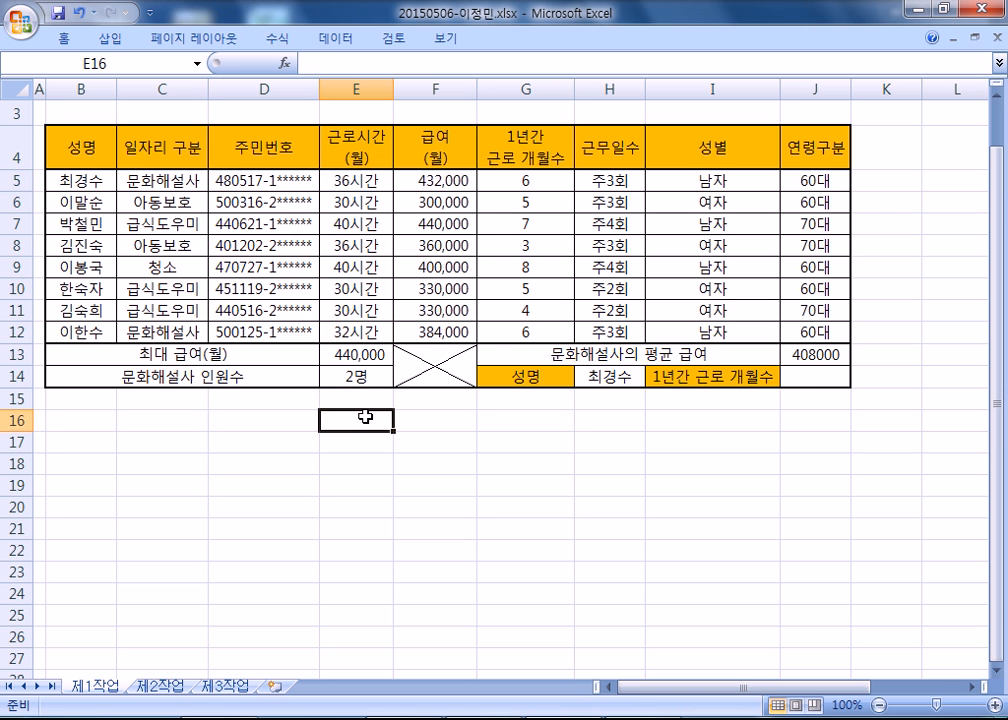
Start a VLOOKUP formula in J14 with the name cell H14 as the lookup value.
left_click(835, 377)
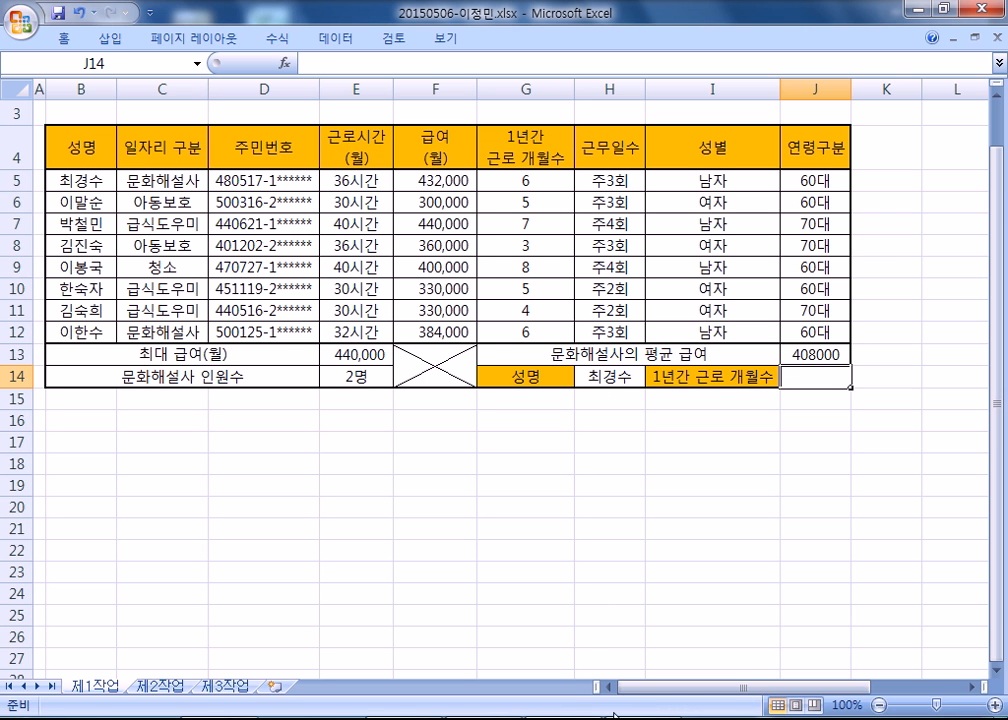
key("alt+Tab")
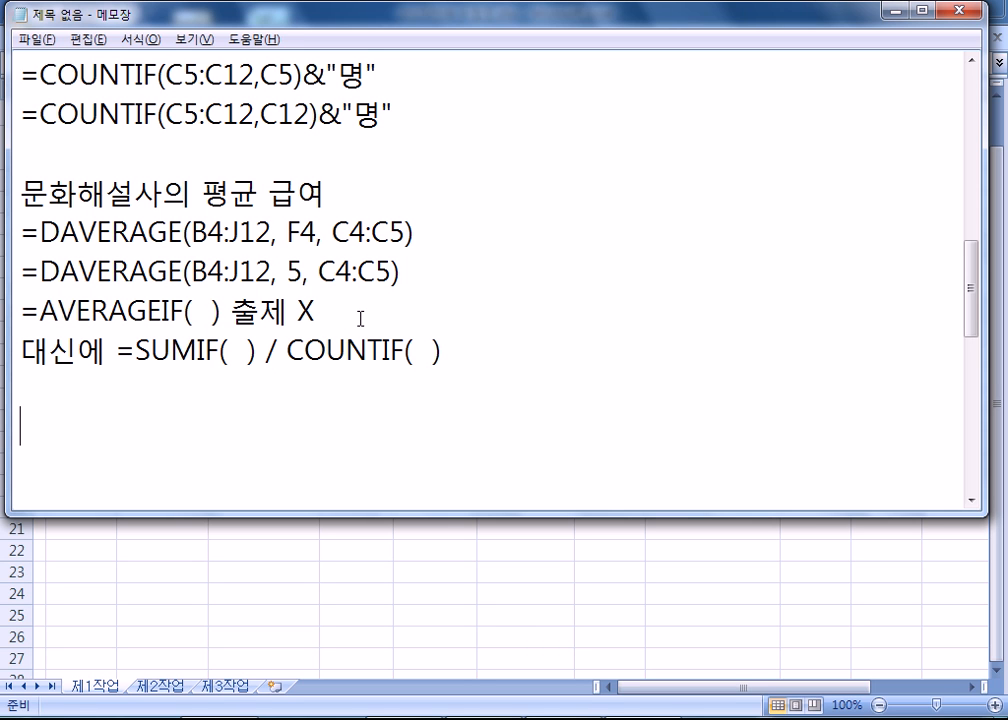
key("alt+Tab")
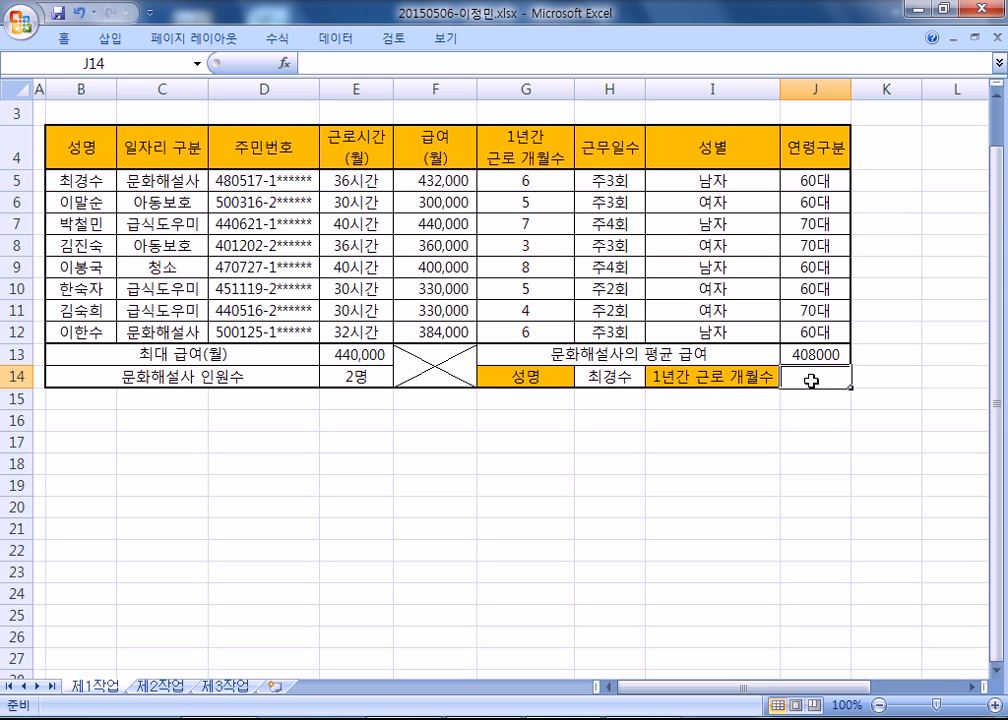
type("=ㅍ")
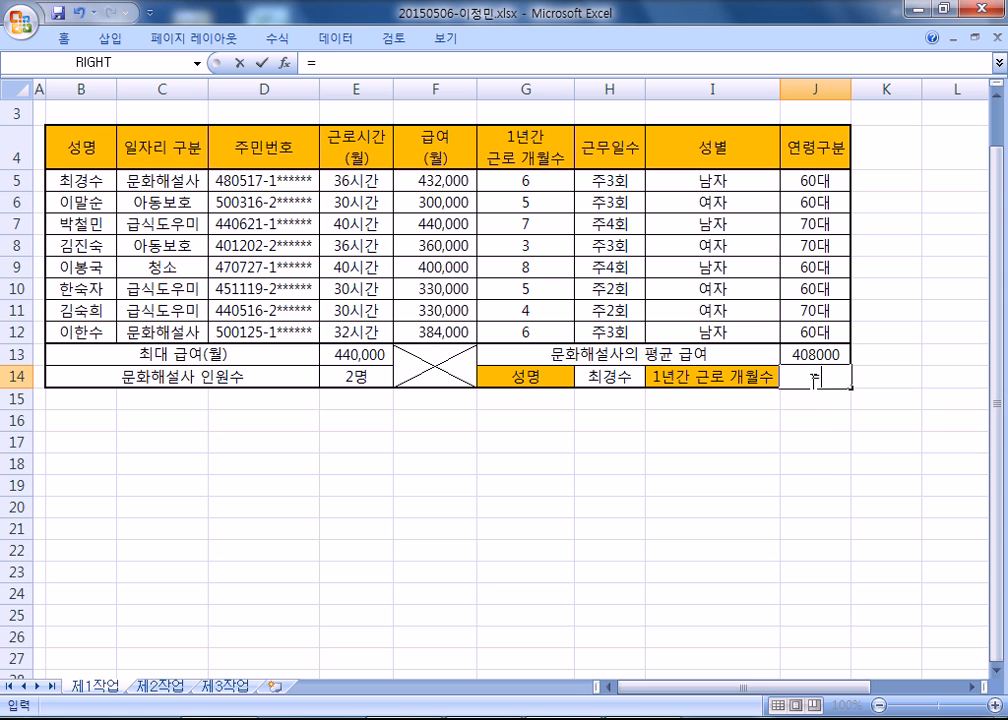
key("BackSpace")
type("VL")
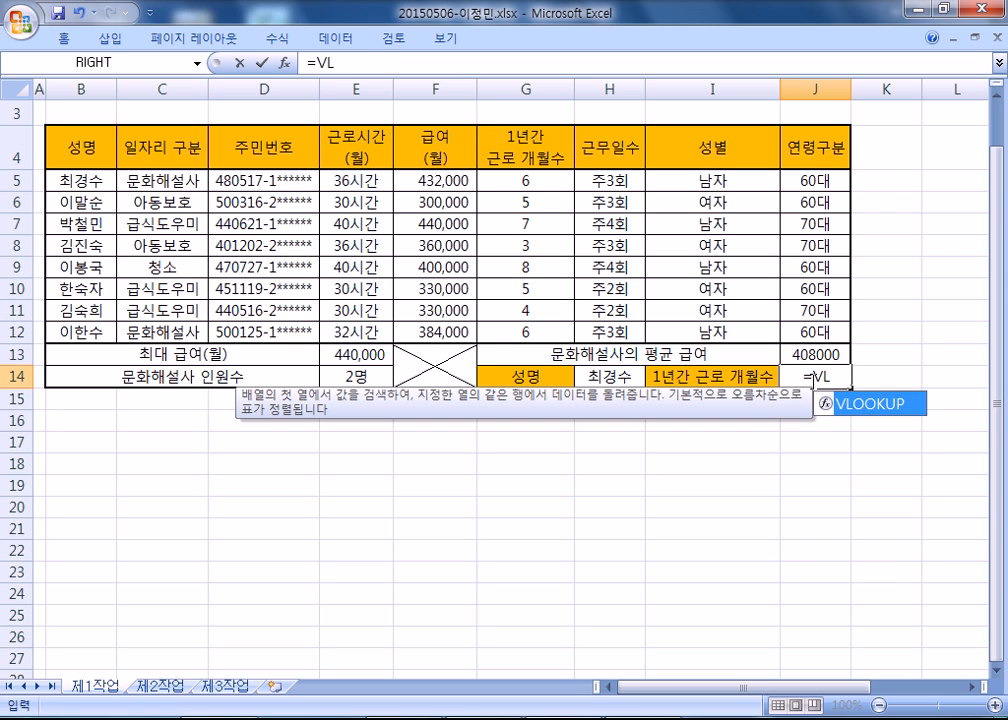
key("Tab")
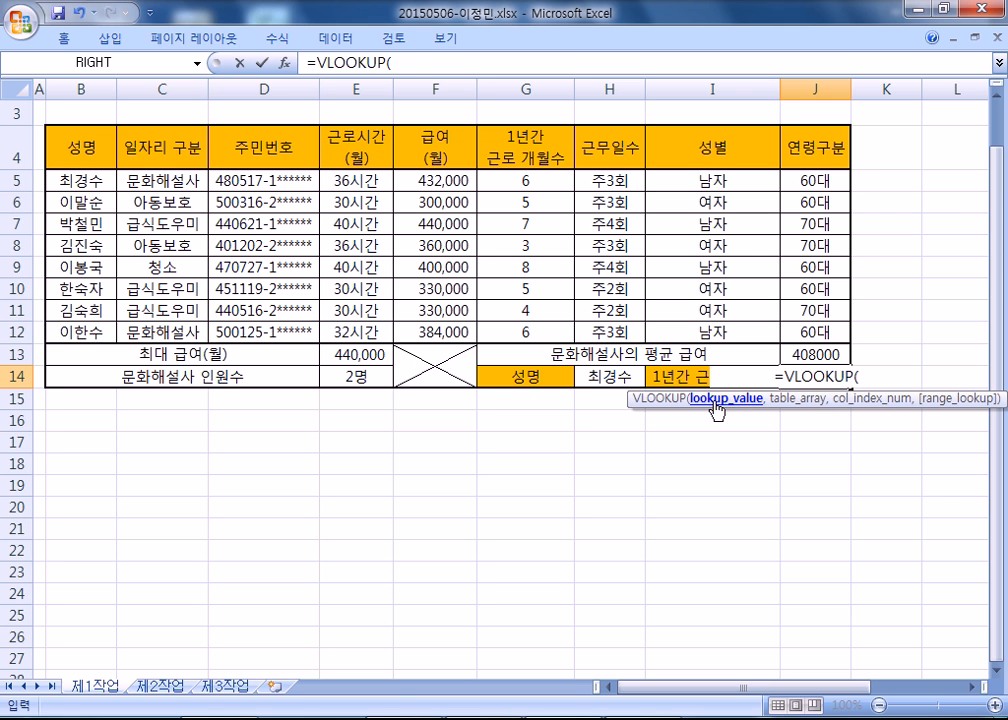
left_click(605, 380)
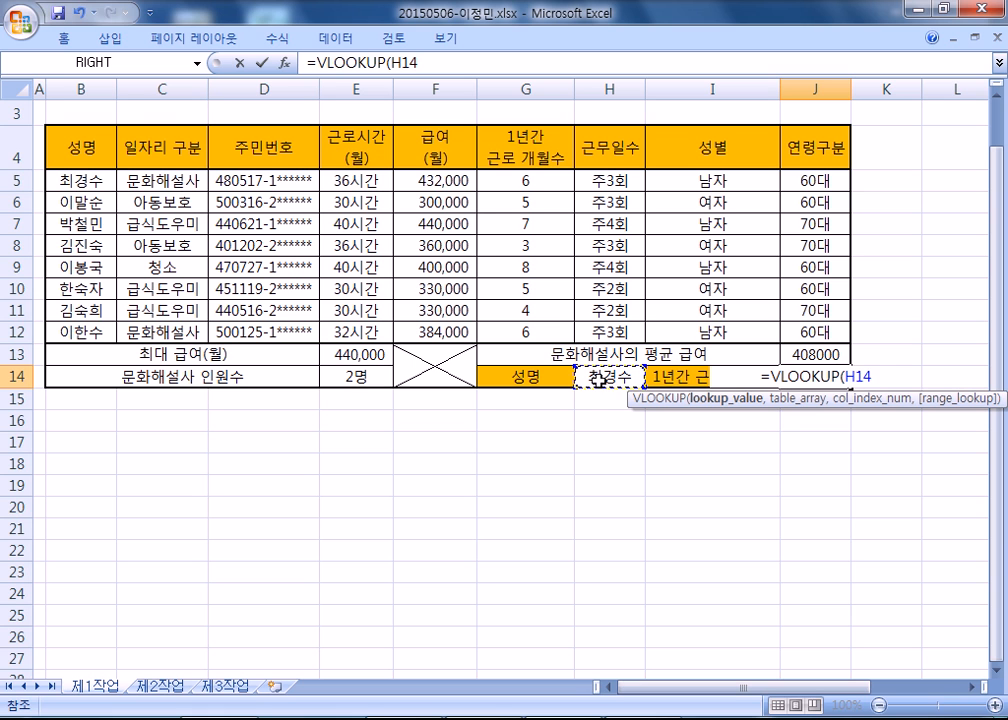
type(",")
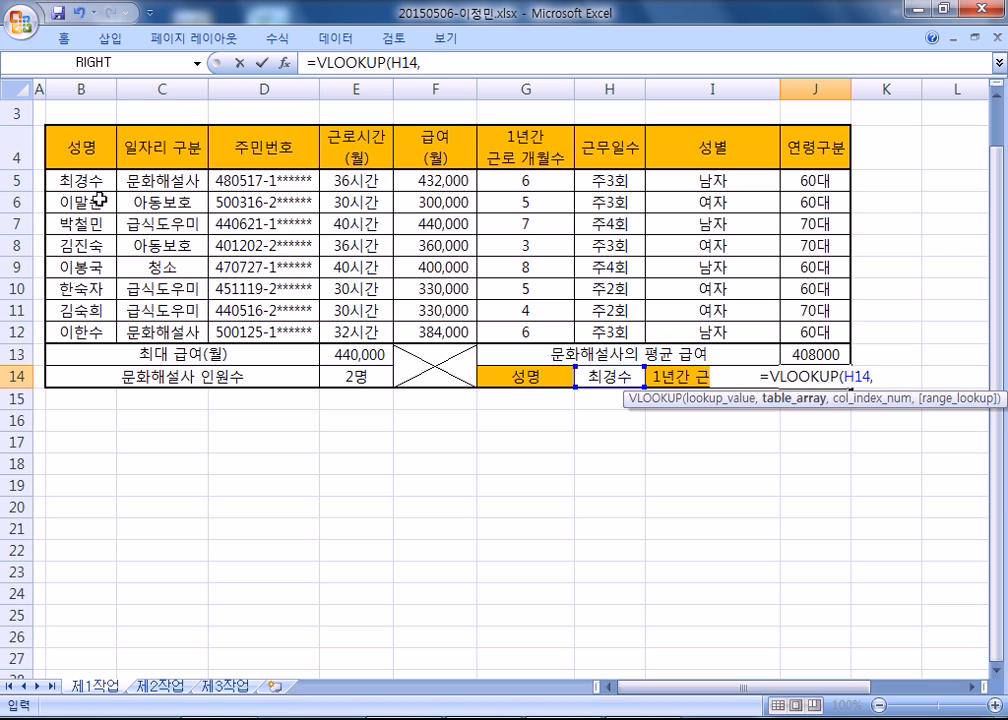
Set the VLOOKUP table range to B5:H12.
left_click_drag(88, 178, 501, 334)
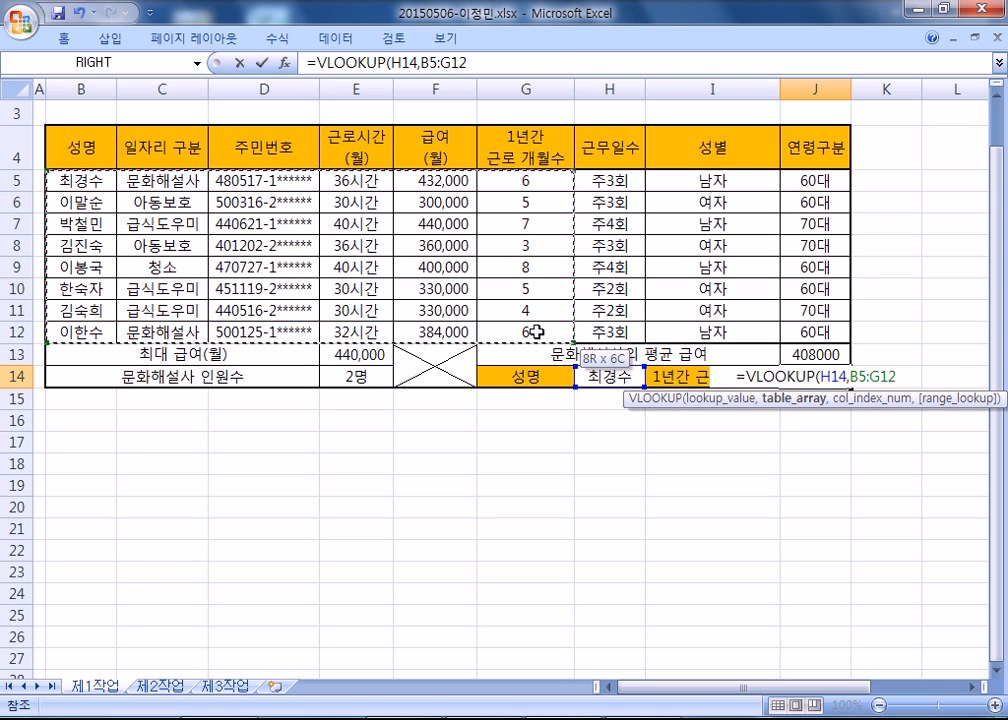
left_click_drag(537, 332, 620, 331)
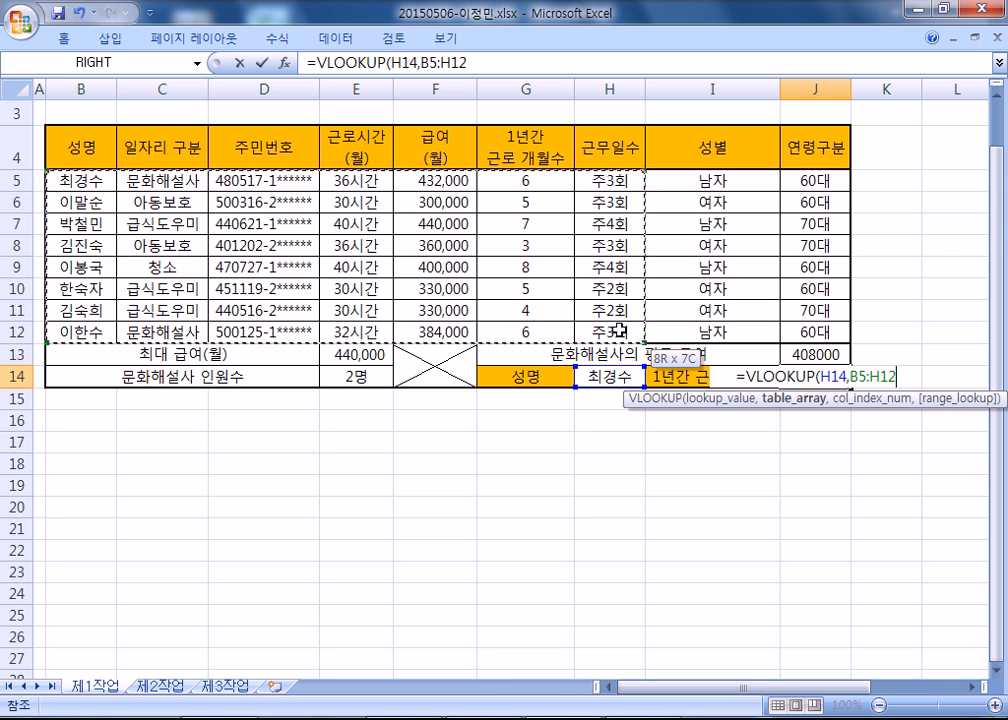
left_click_drag(620, 331, 640, 331)
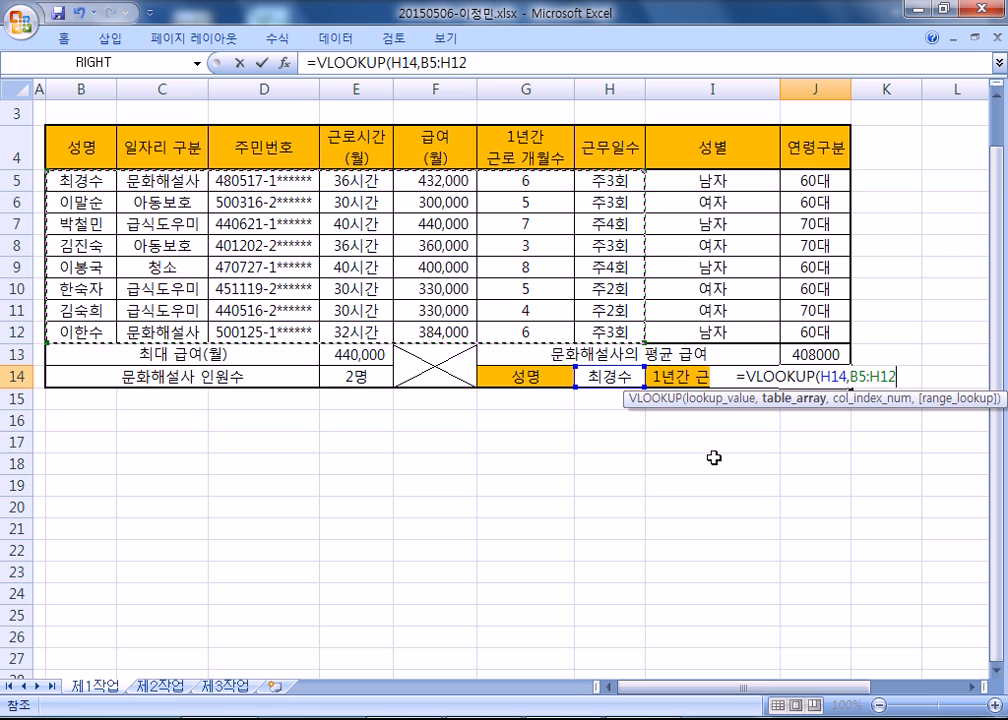
type(",")
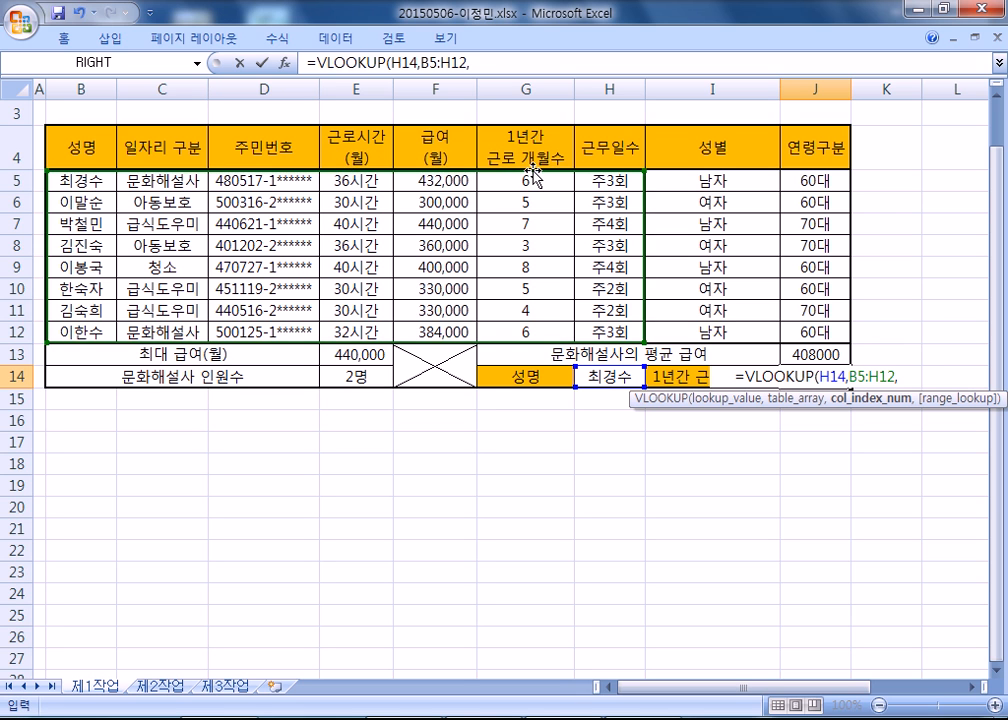
Complete the VLOOKUP with column index 6 and exact match 0, and check the result against G5.
type("6")
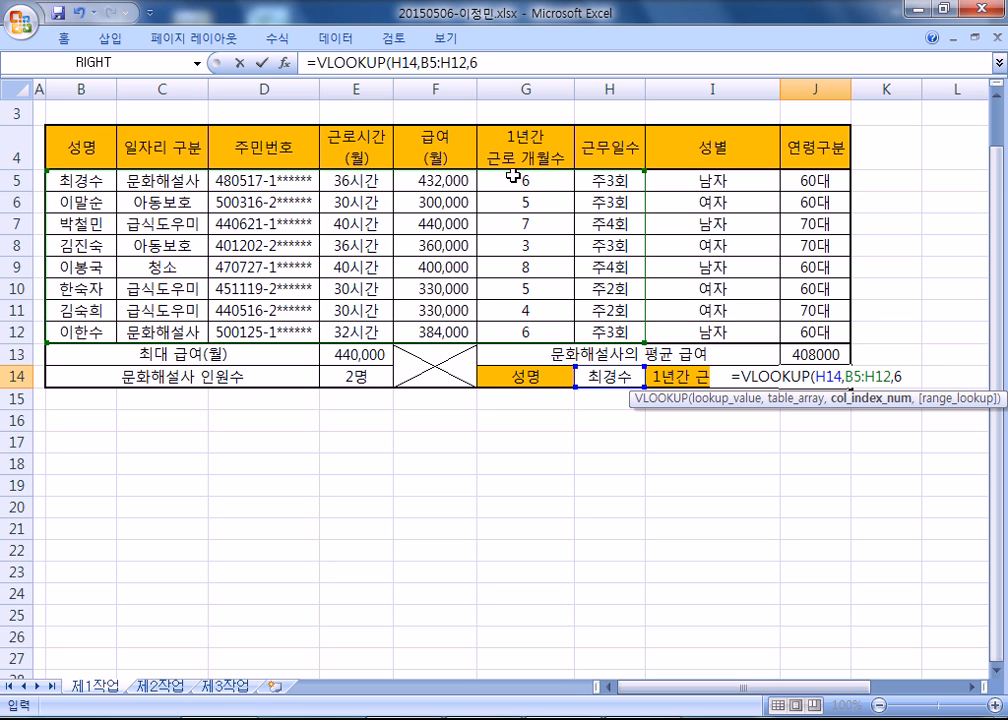
type(",")
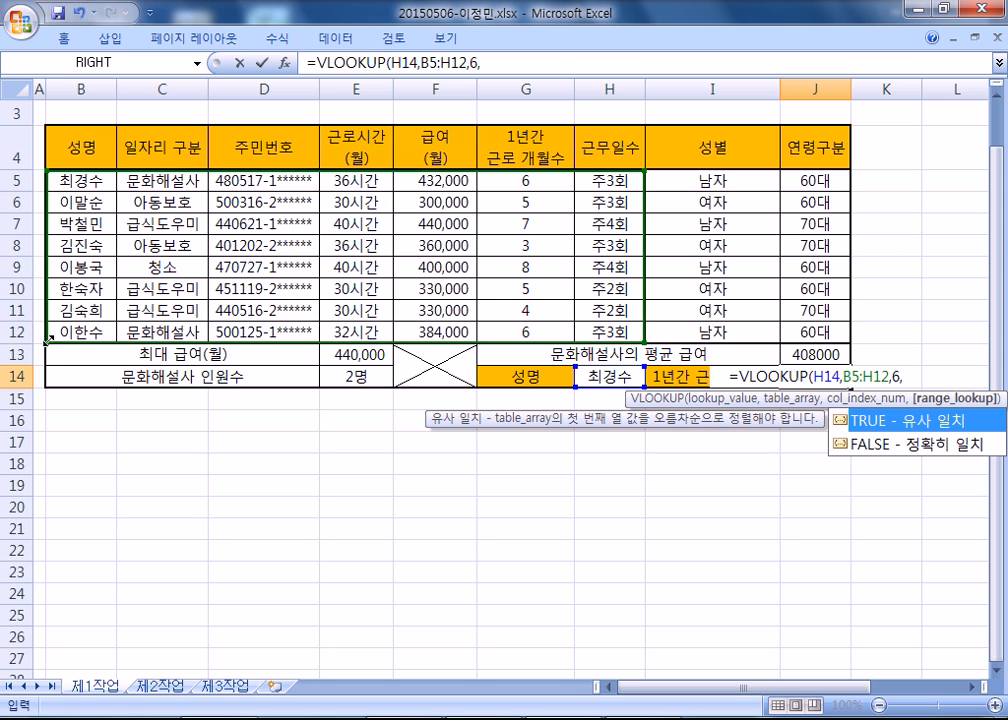
left_click(910, 447)
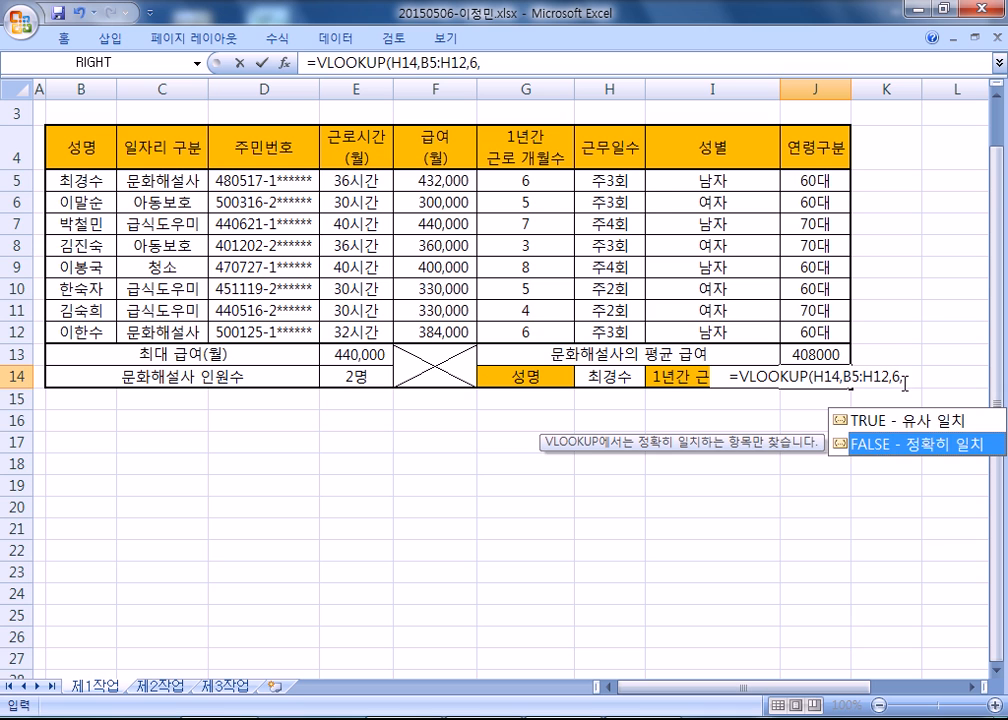
type("0")
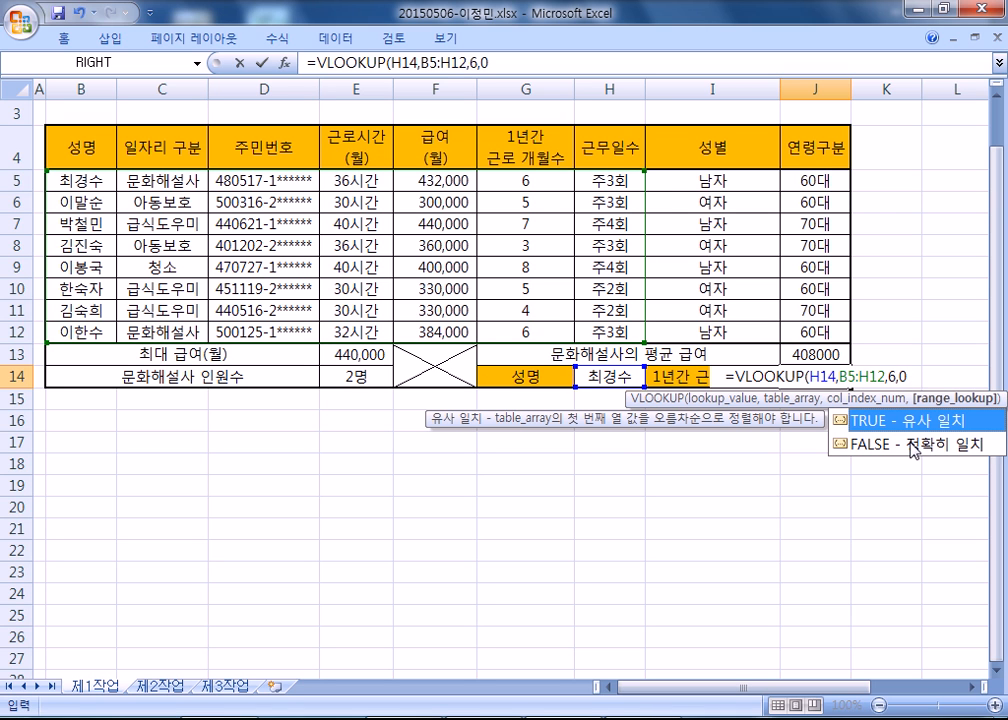
type(")")
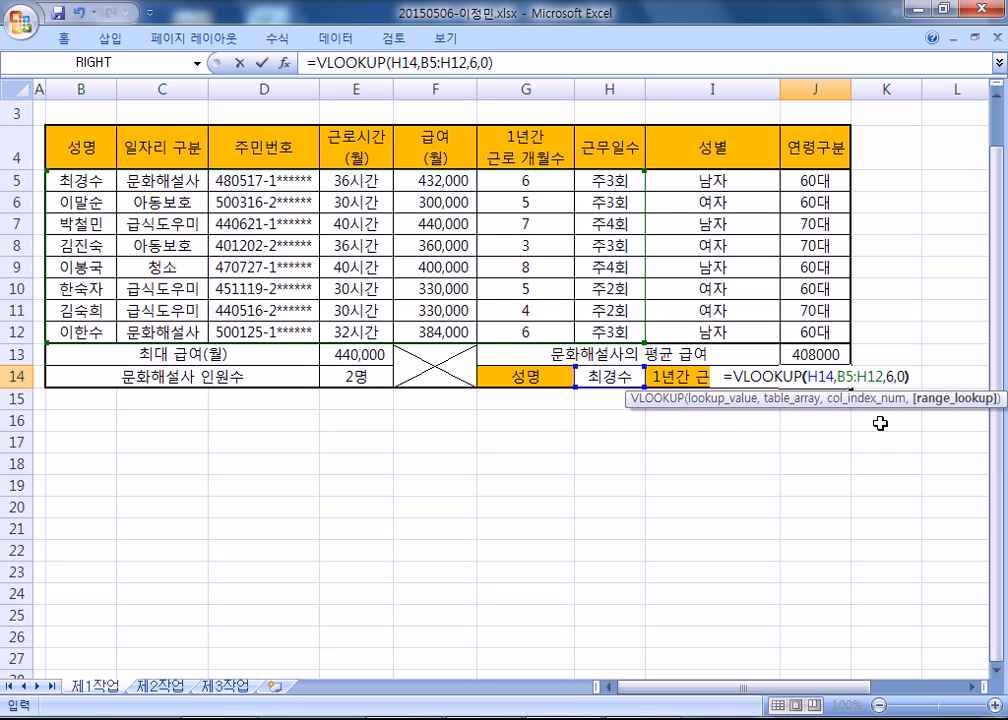
key("Return")
left_click(815, 377)
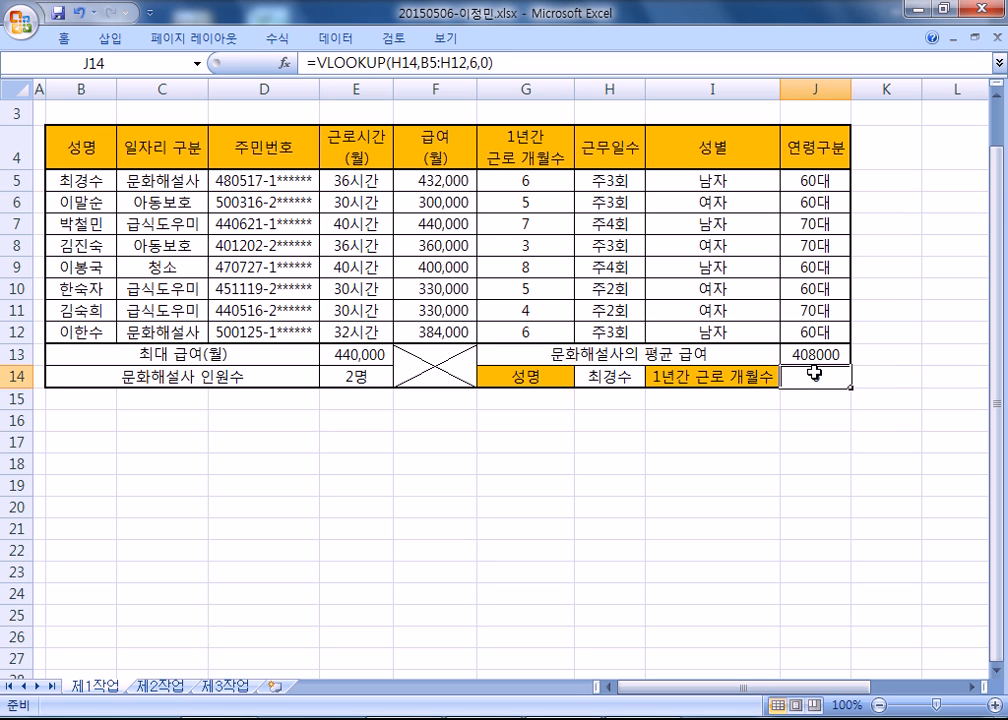
left_click(520, 183)
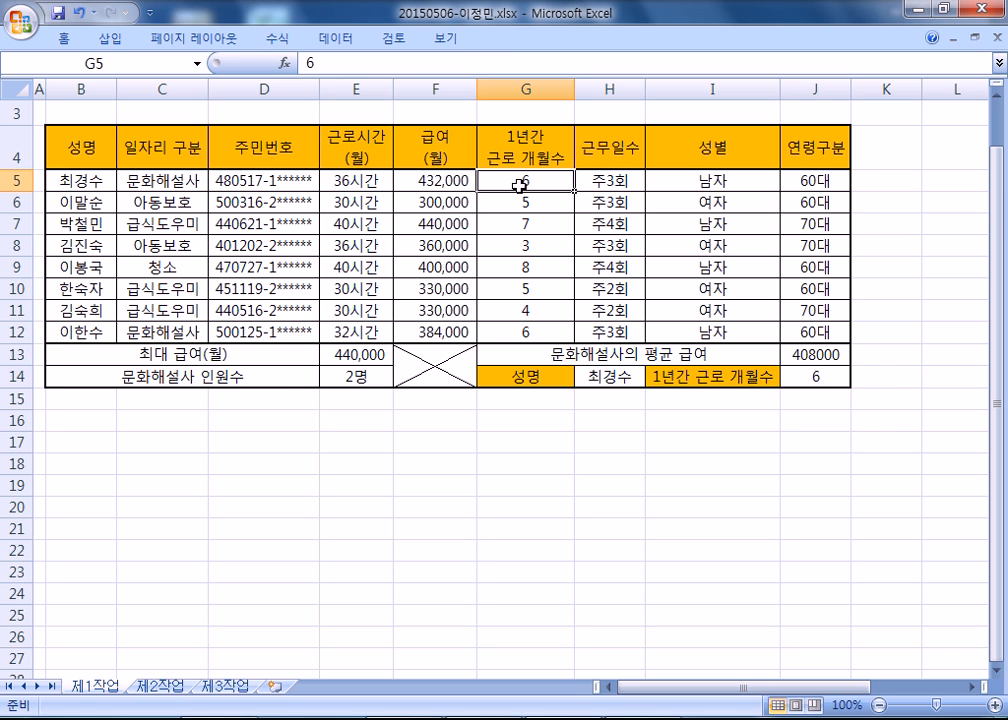
Copy the VLOOKUP formula from J14 and paste it below the notes in Notepad.
left_click(815, 376)
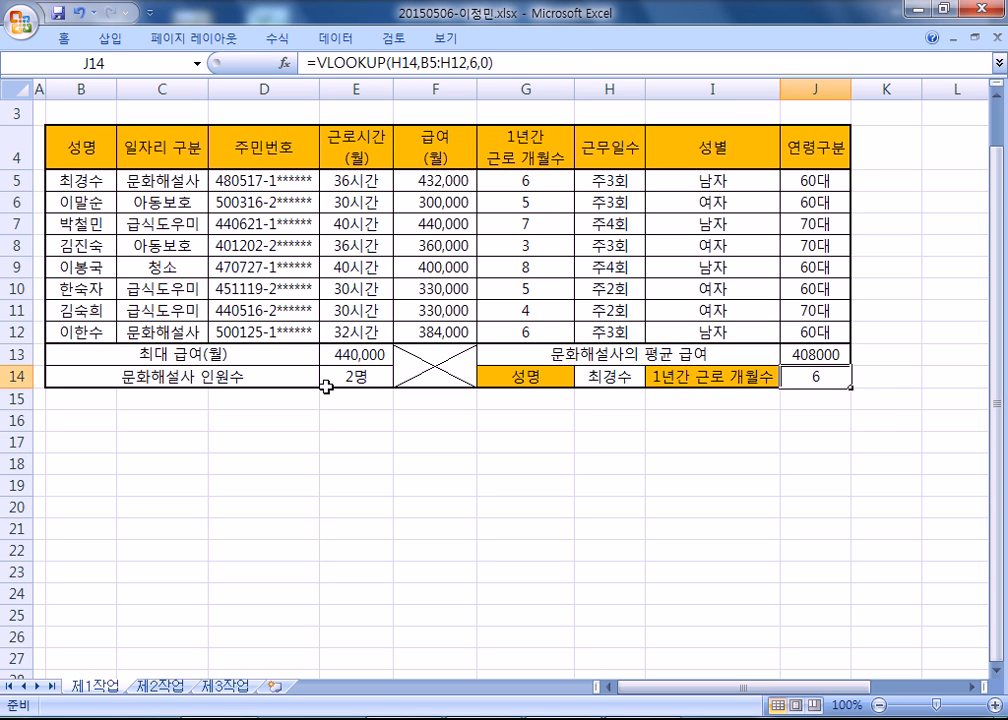
left_click_drag(508, 62, 137, 61)
key("ctrl+c")
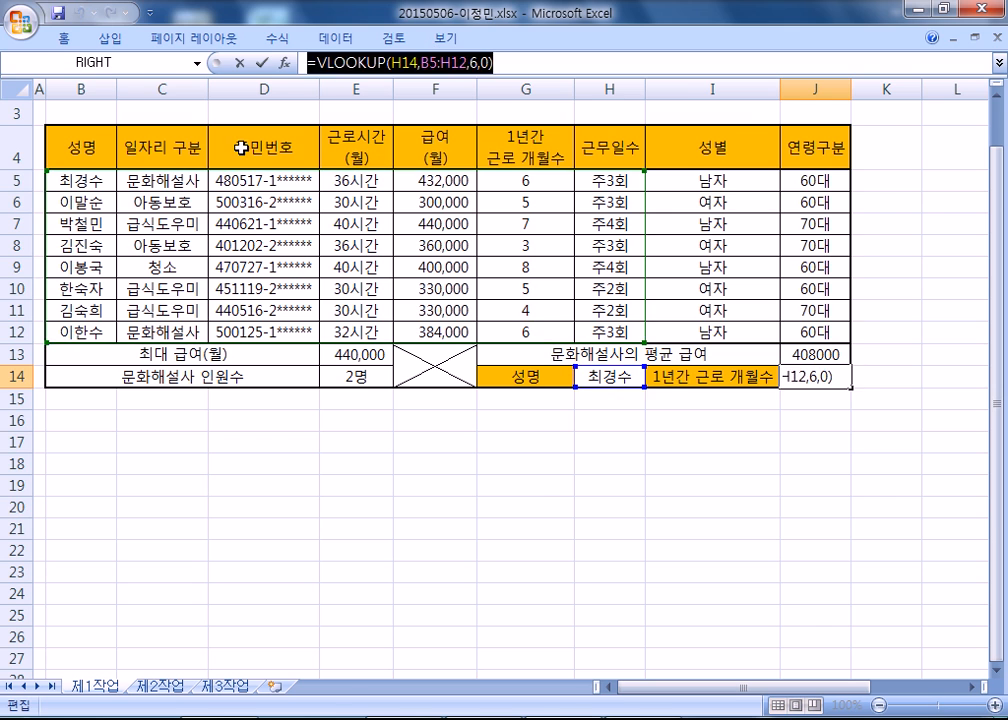
key("alt+Tab")
key("ctrl+v")
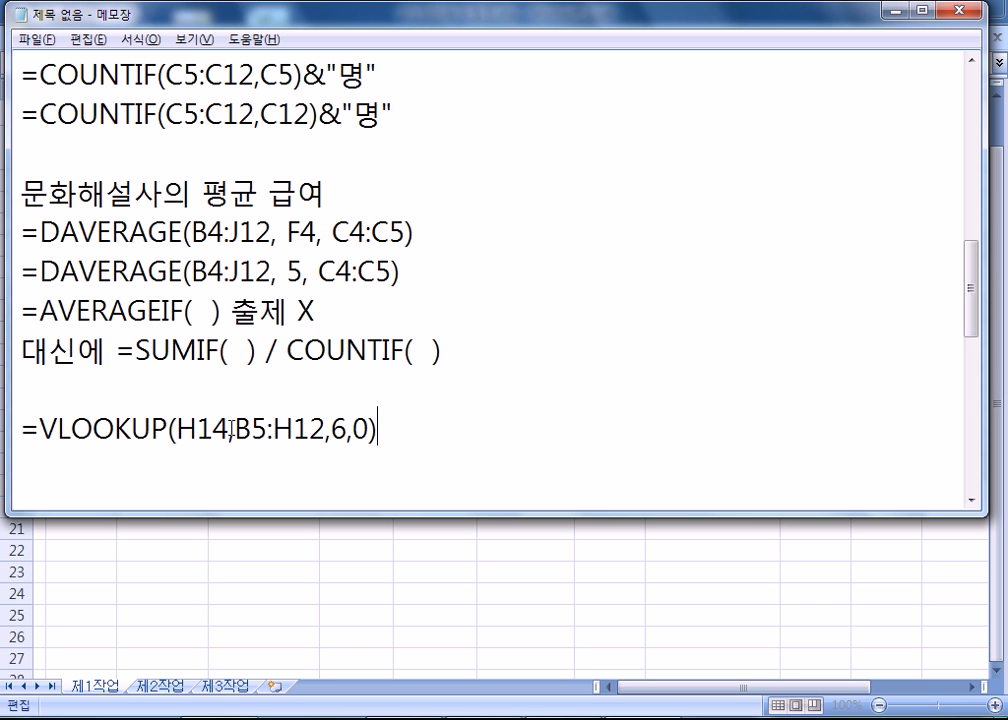
Review the lookup value H14 and the table range B5:H12 in the pasted VLOOKUP note.
left_click_drag(232, 430, 177, 430)
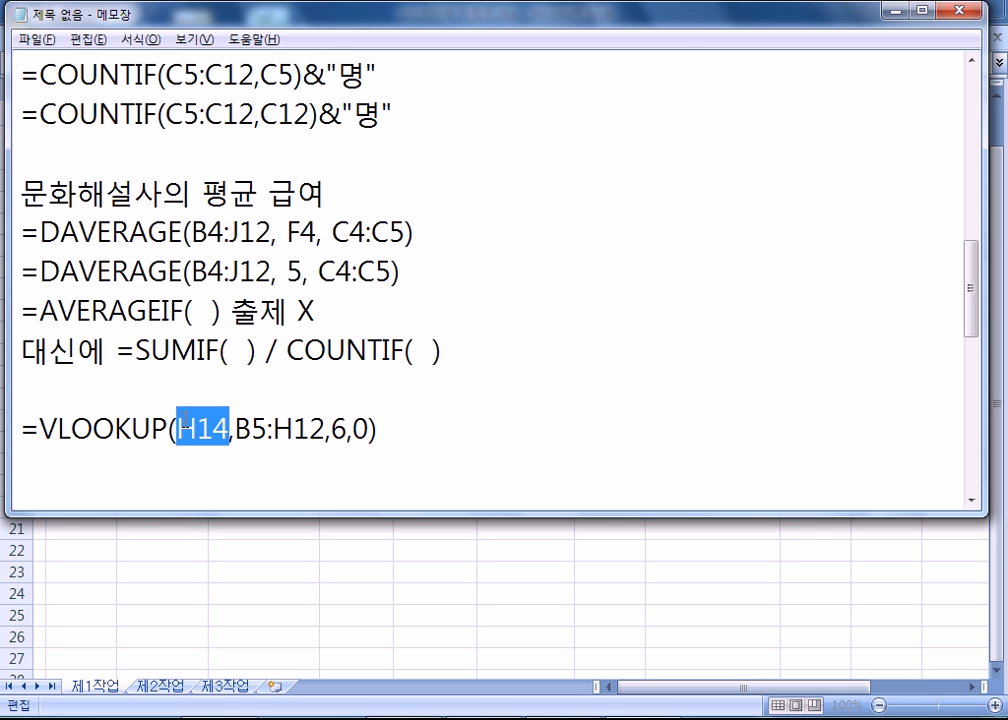
left_click(240, 429)
left_click_drag(236, 430, 324, 430)
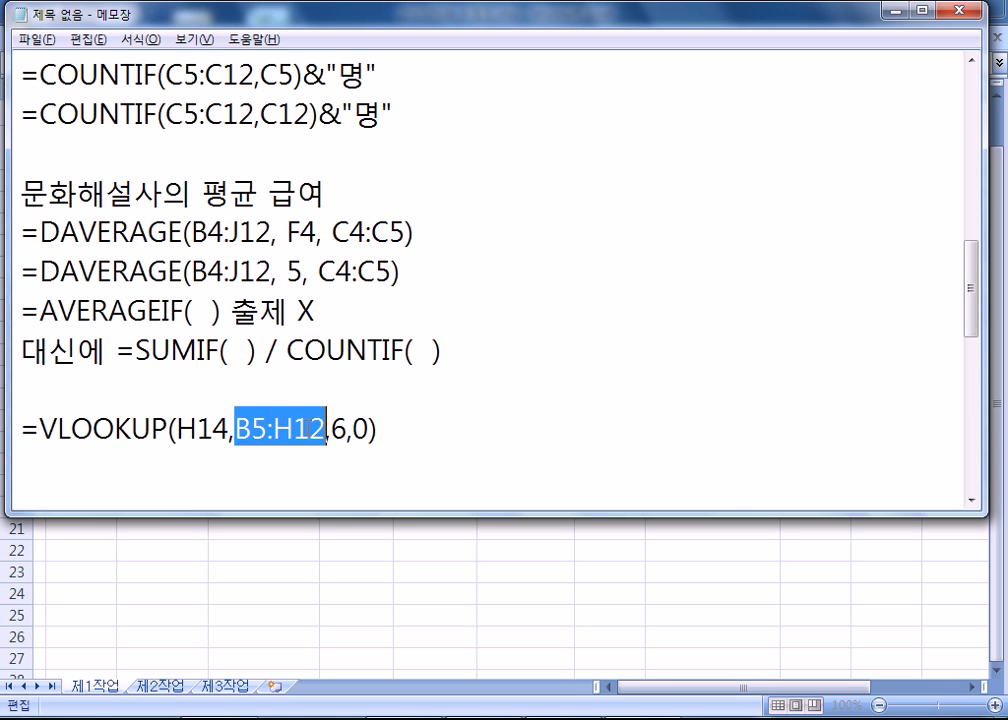
Switch to Excel, close the J14 formula edit and examine how the VLOOKUP range starts at the name column and extends across the table.
key("alt+Tab")
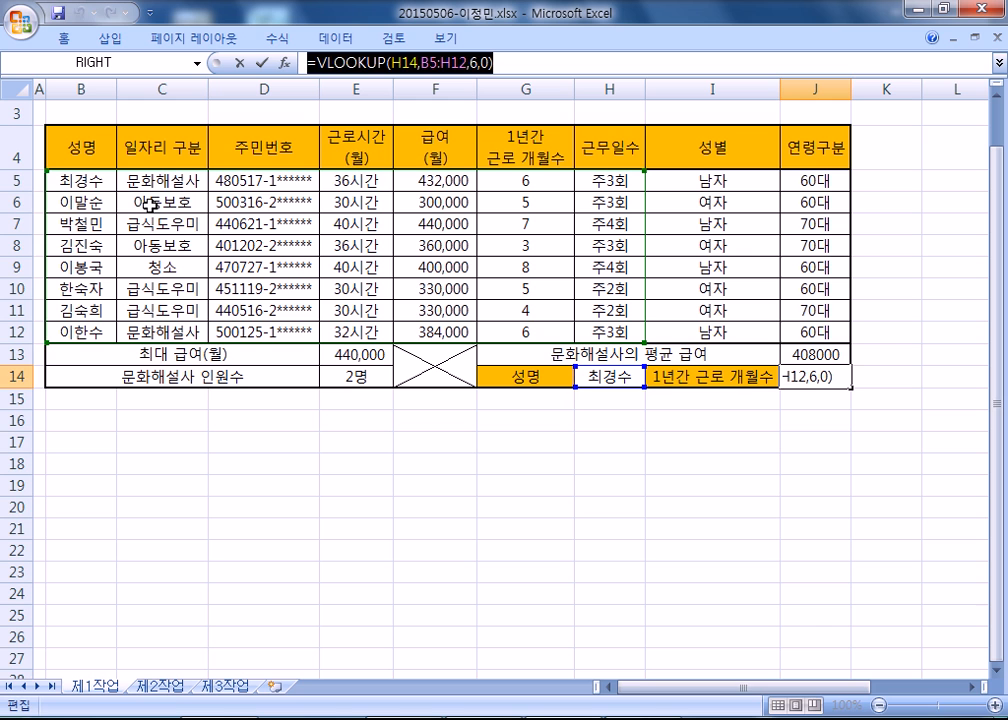
key("Return")
left_click_drag(81, 180, 495, 308)
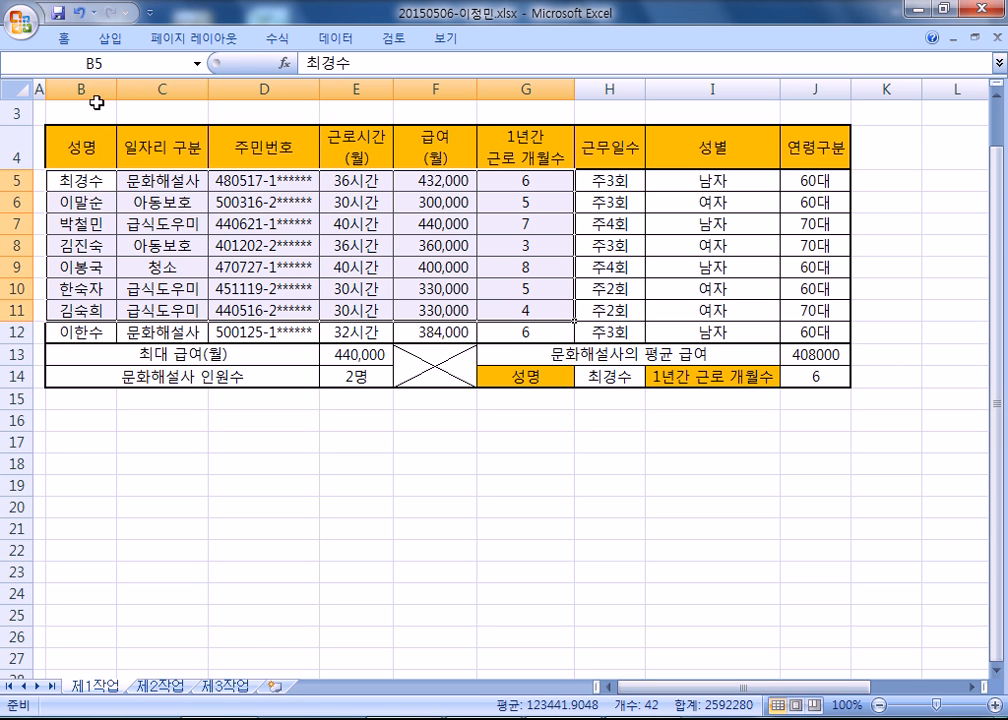
left_click(589, 376)
left_click_drag(74, 186, 88, 327)
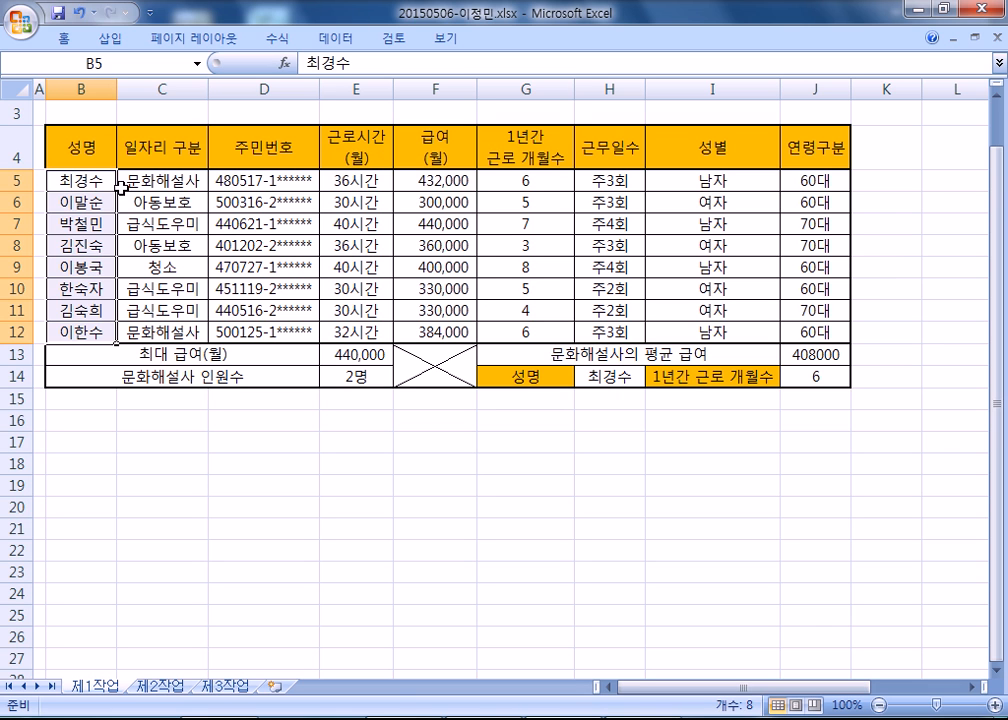
left_click_drag(66, 178, 439, 333)
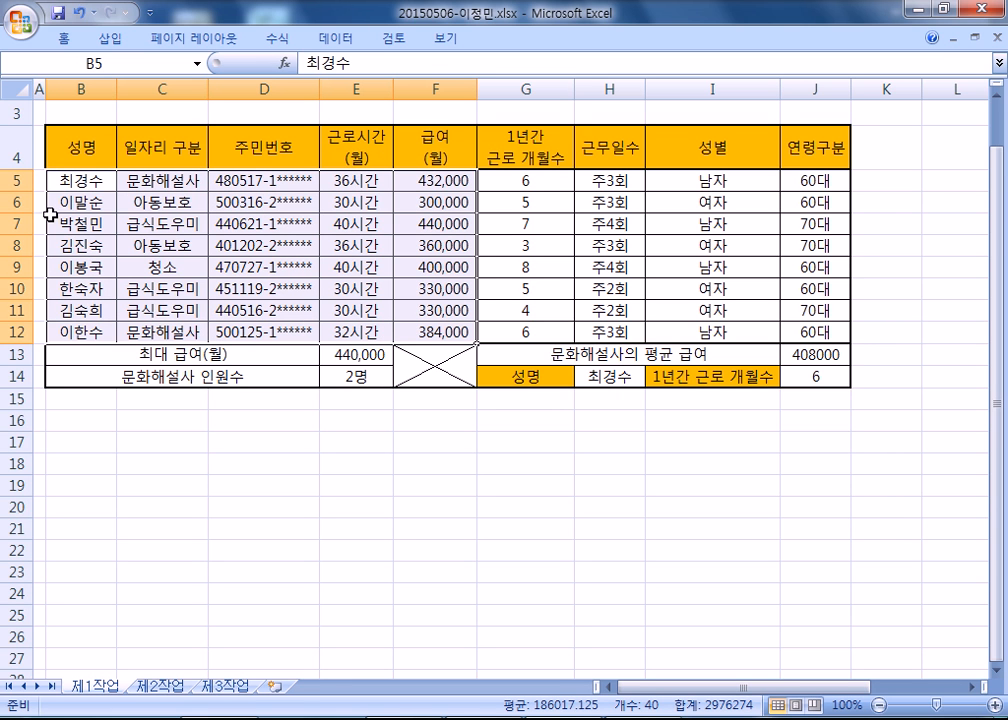
left_click(38, 178)
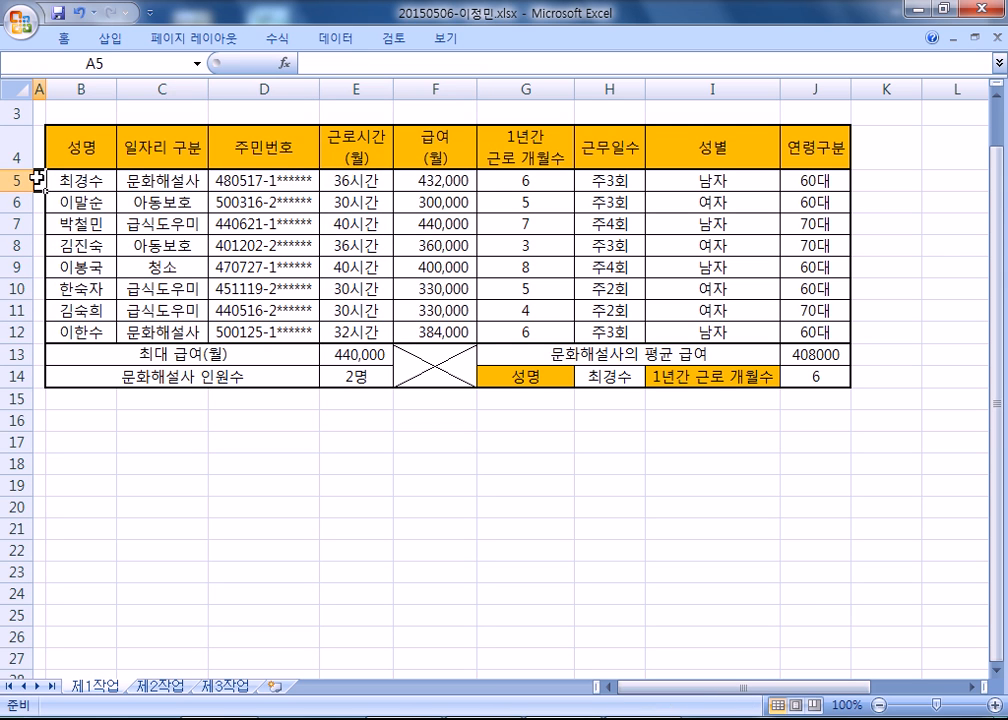
left_click_drag(38, 178, 256, 207)
left_click(256, 206)
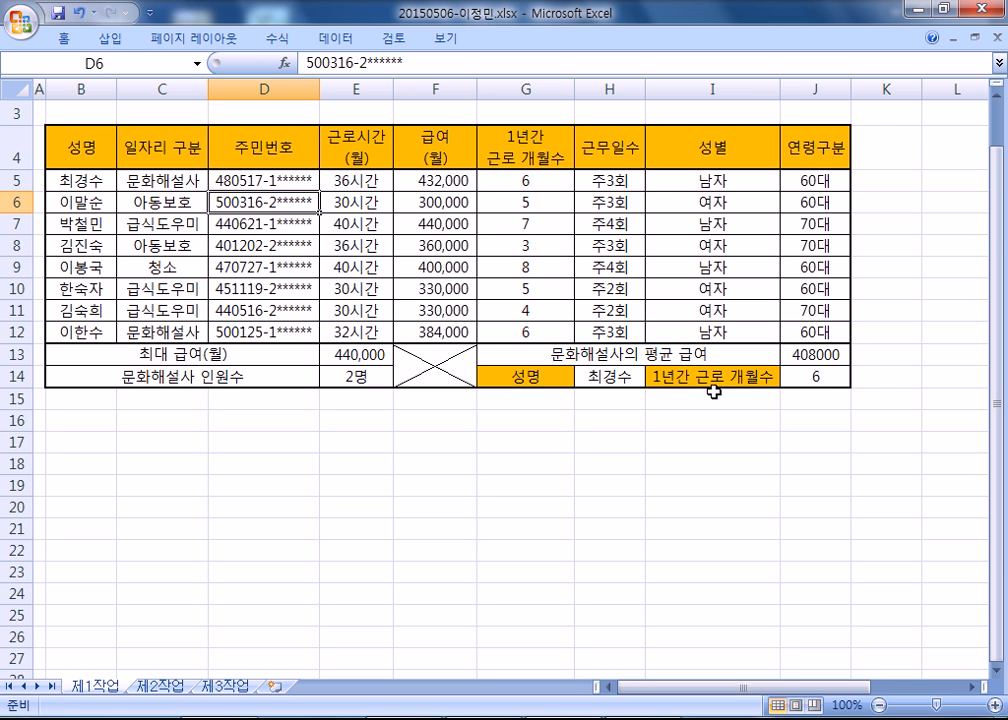
Pin the ribbon open and apply red data bars (빨강 데이터 막대) to the 급여(월) values in F5:F12.
left_click(323, 43)
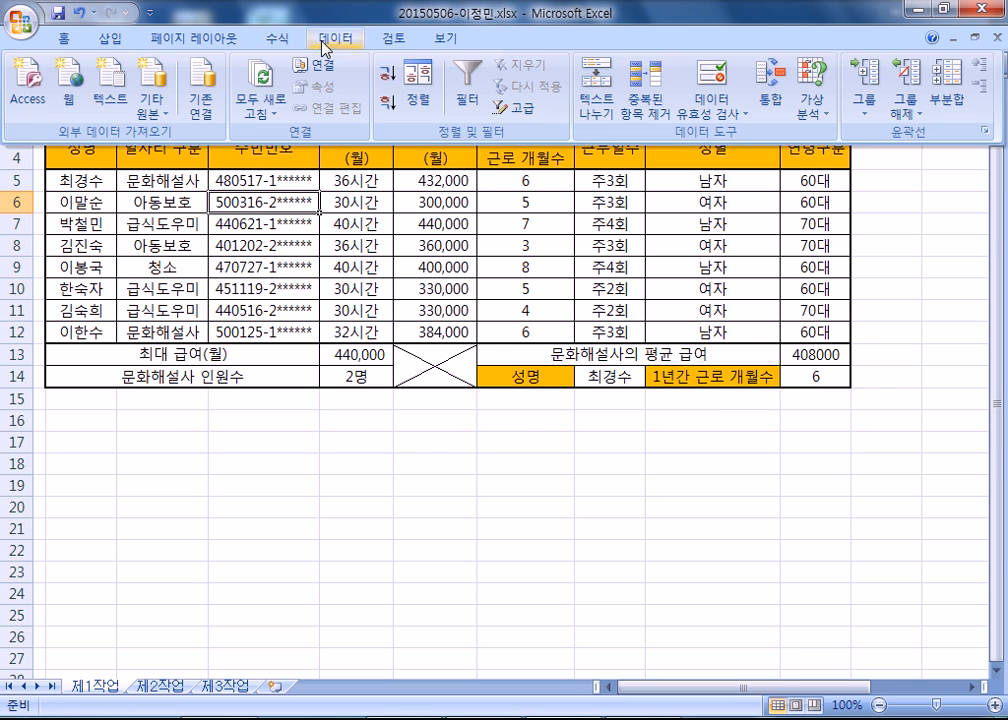
double_click(323, 43)
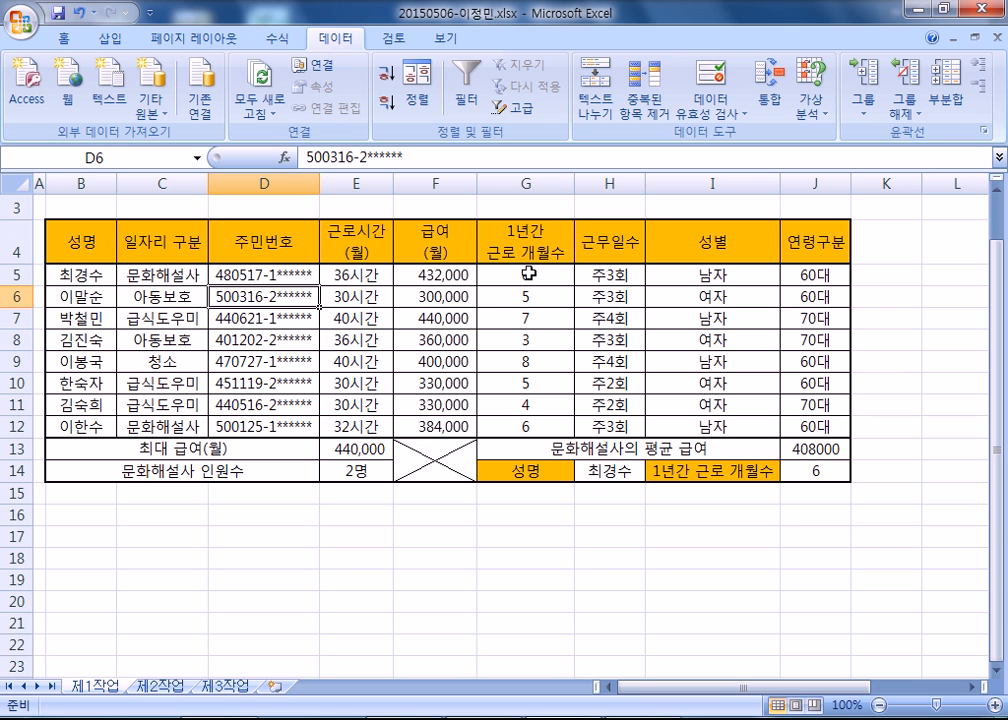
left_click_drag(450, 274, 457, 427)
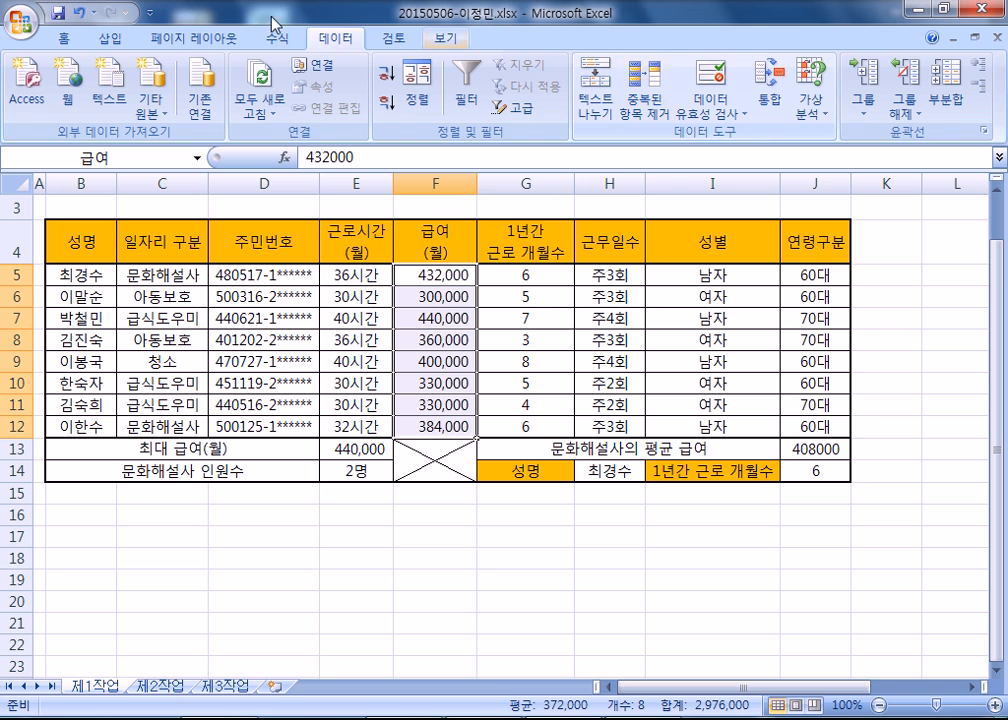
left_click(62, 38)
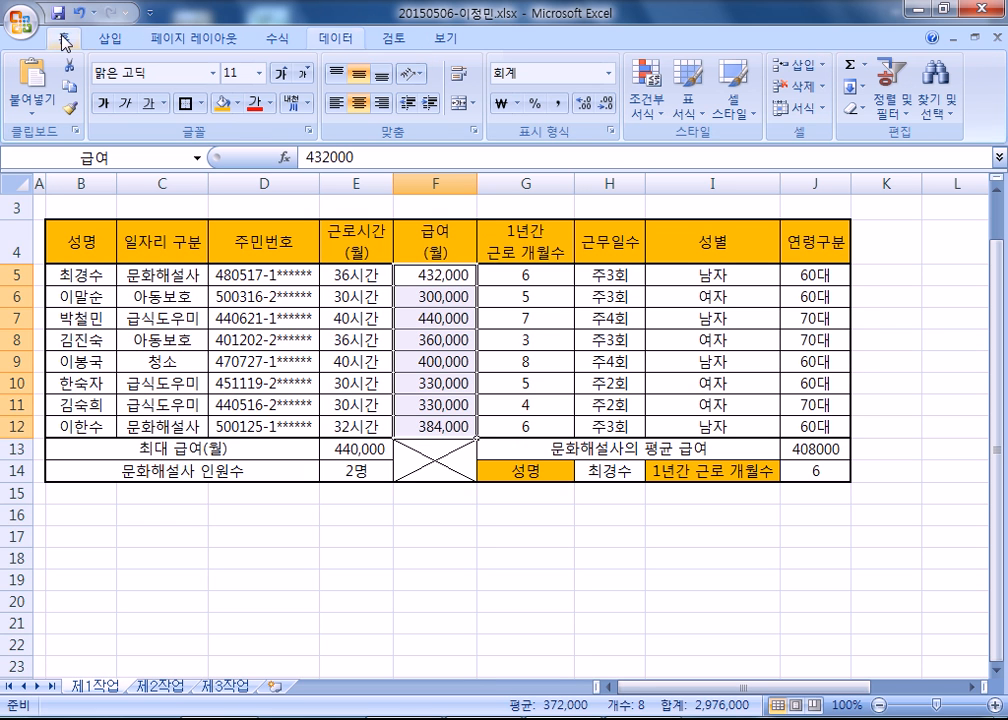
left_click(647, 85)
mouse_move(722, 239)
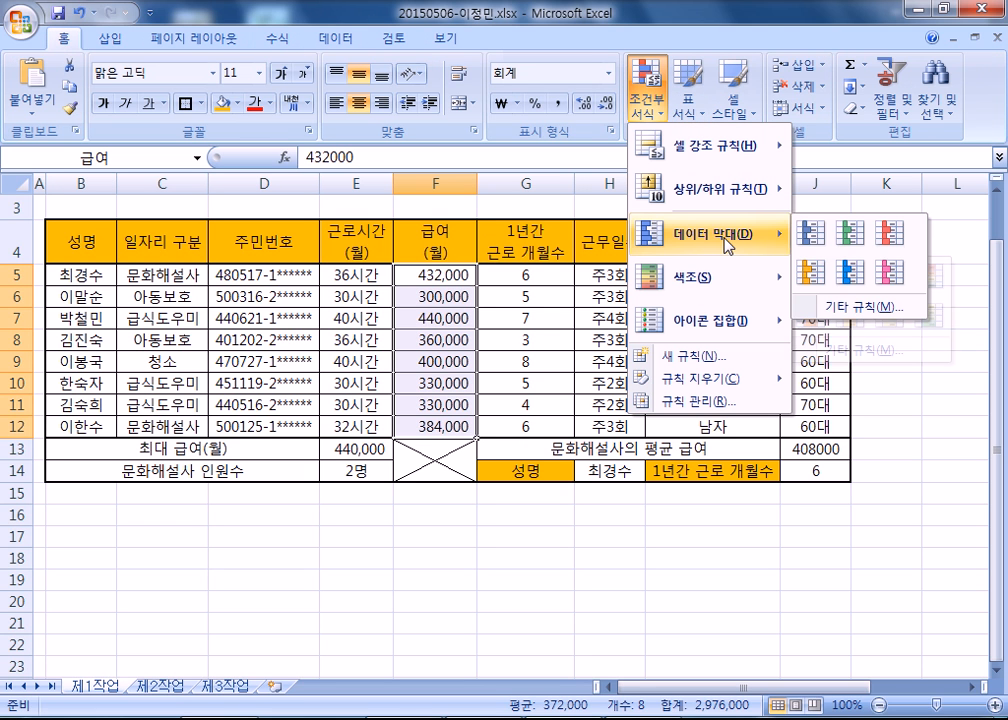
left_click(893, 240)
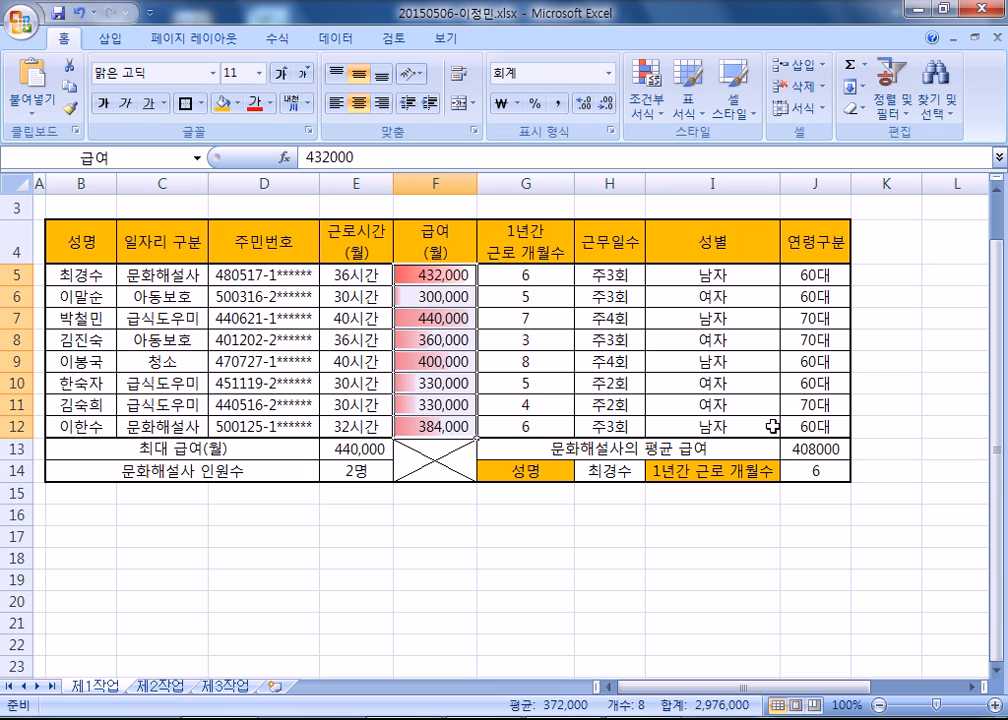
left_click(521, 552)
Reapply the red data bar conditional format to F5:F12 and check the bars in the table.
left_click_drag(416, 275, 435, 426)
left_click(646, 95)
mouse_move(733, 247)
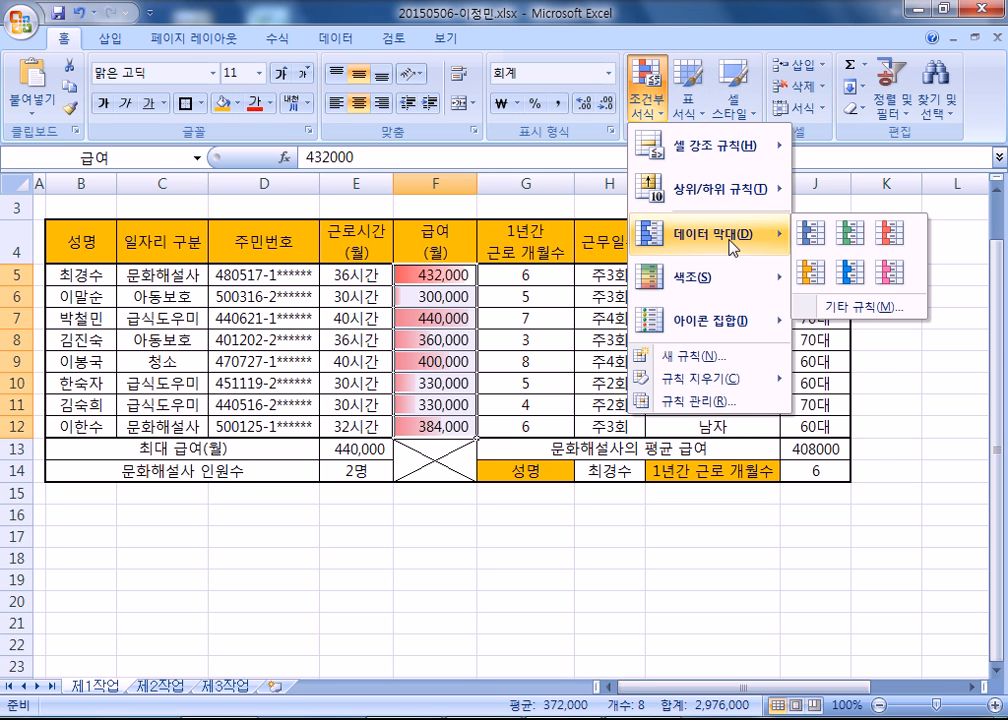
left_click(901, 238)
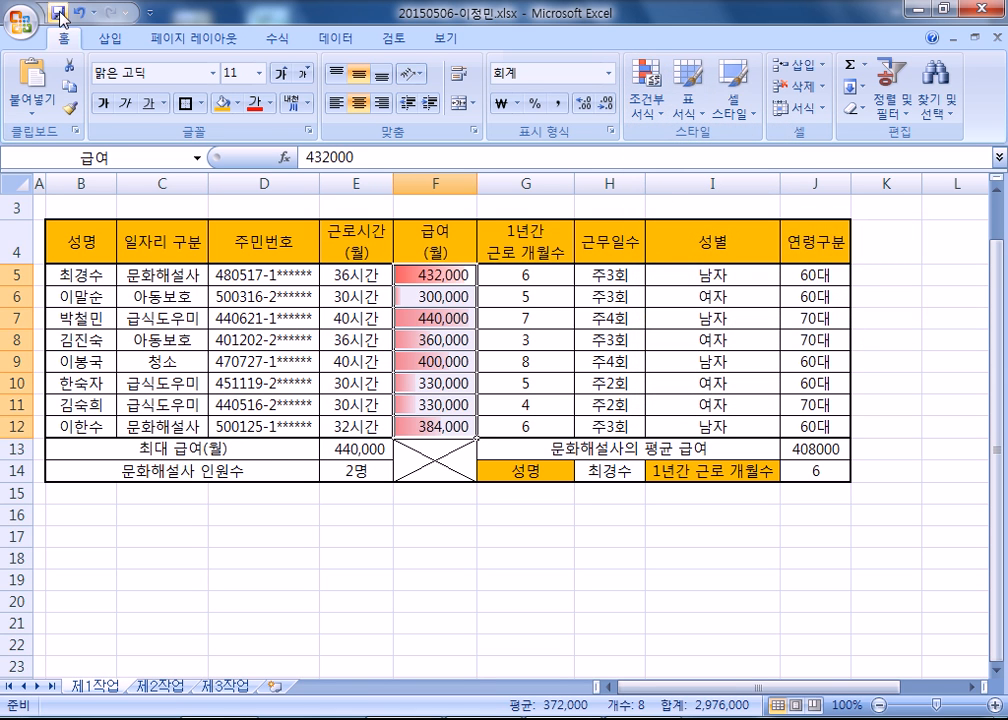
scroll(92, 341, "up", 1)
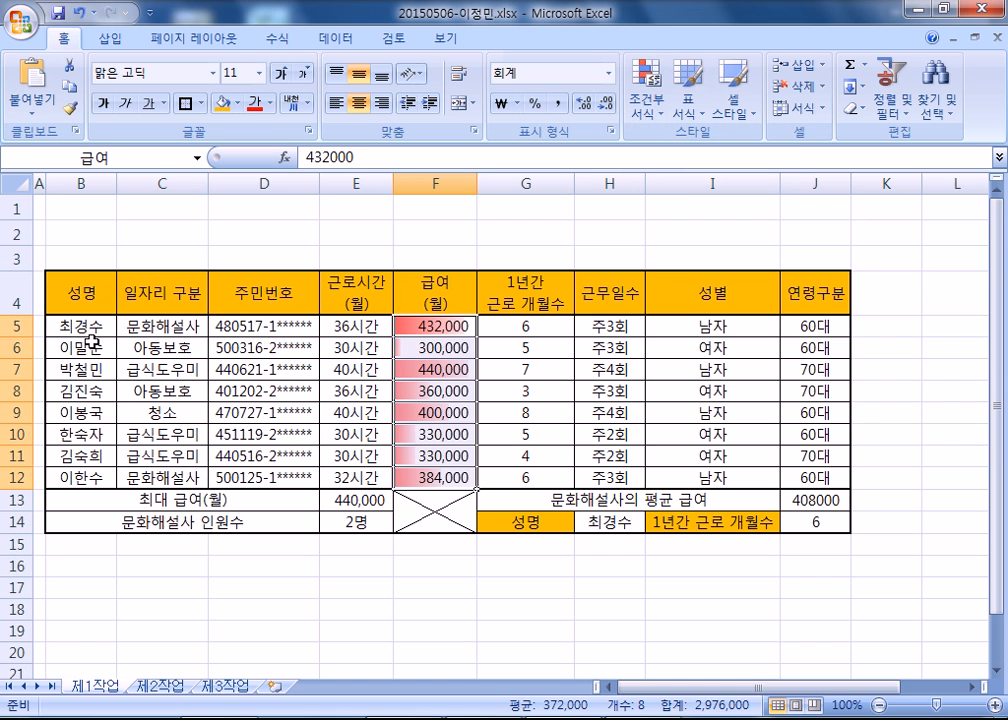
scroll(92, 341, "down", 1)
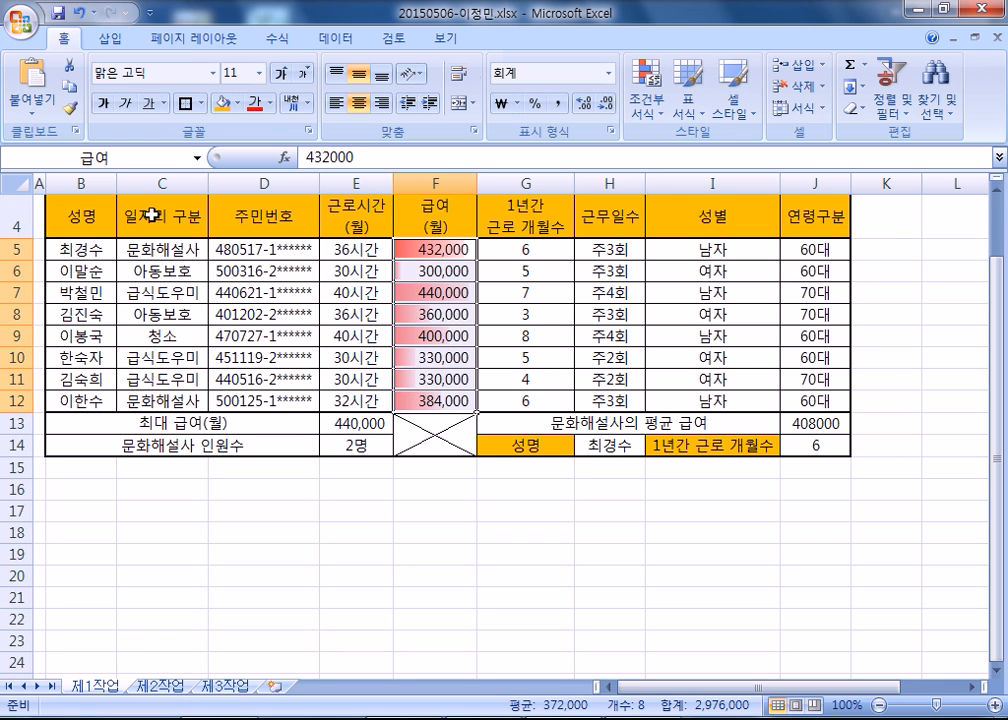
left_click(997, 193)
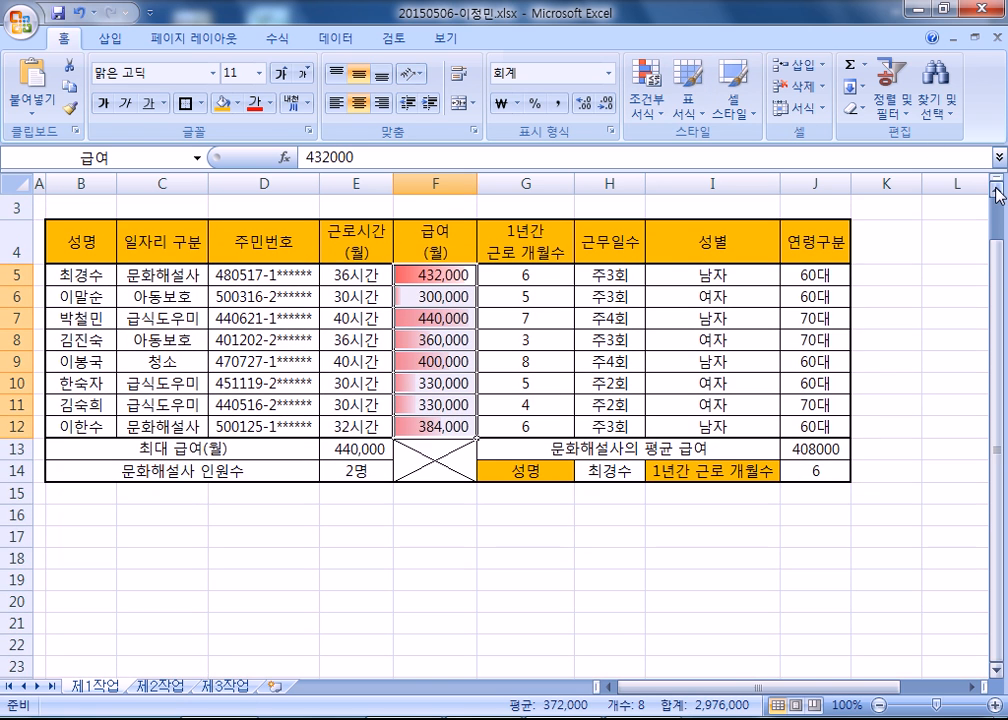
left_click(466, 342)
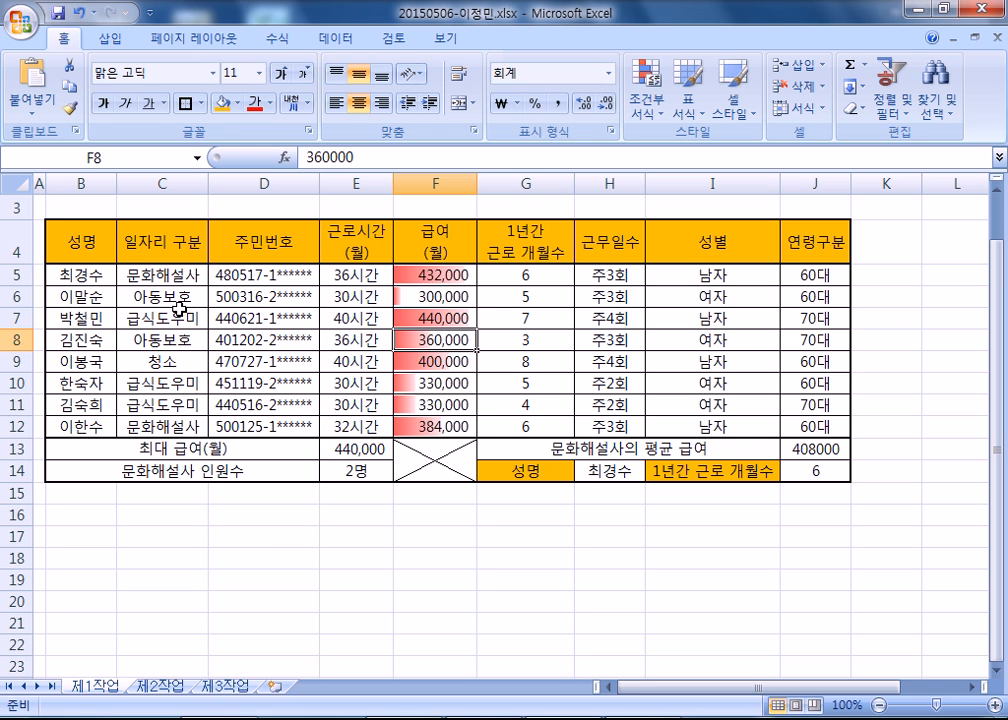
Copy B4:H12 from 제1작업 to B2 of the 제2작업 sheet, pasting the column widths first and the full contents over them.
left_click_drag(76, 240, 624, 422)
key("ctrl+c")
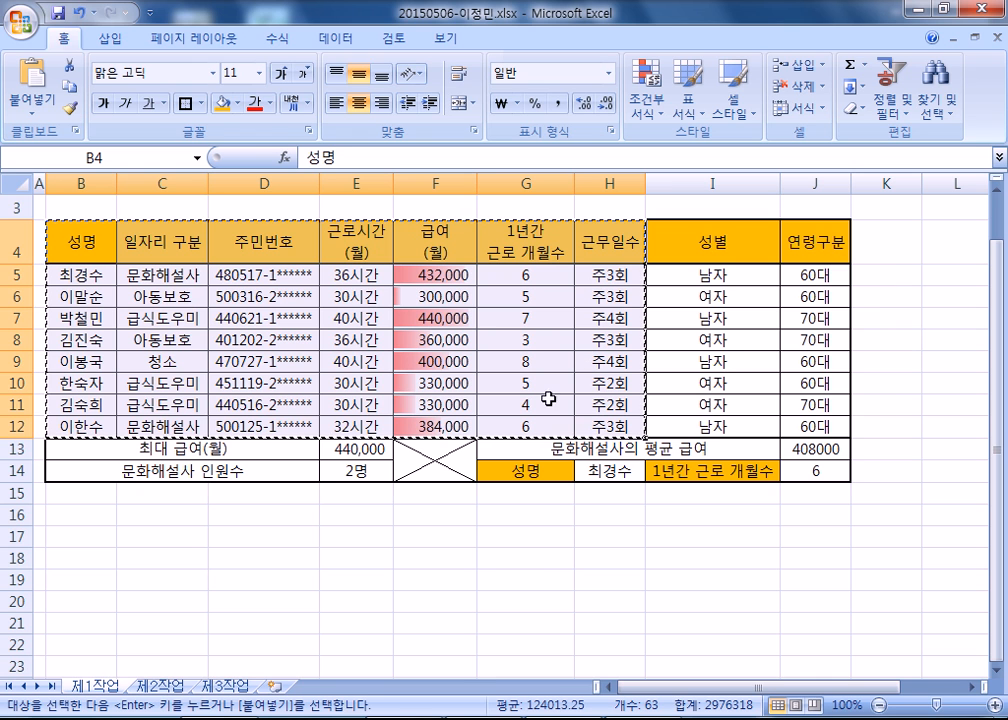
left_click(163, 687)
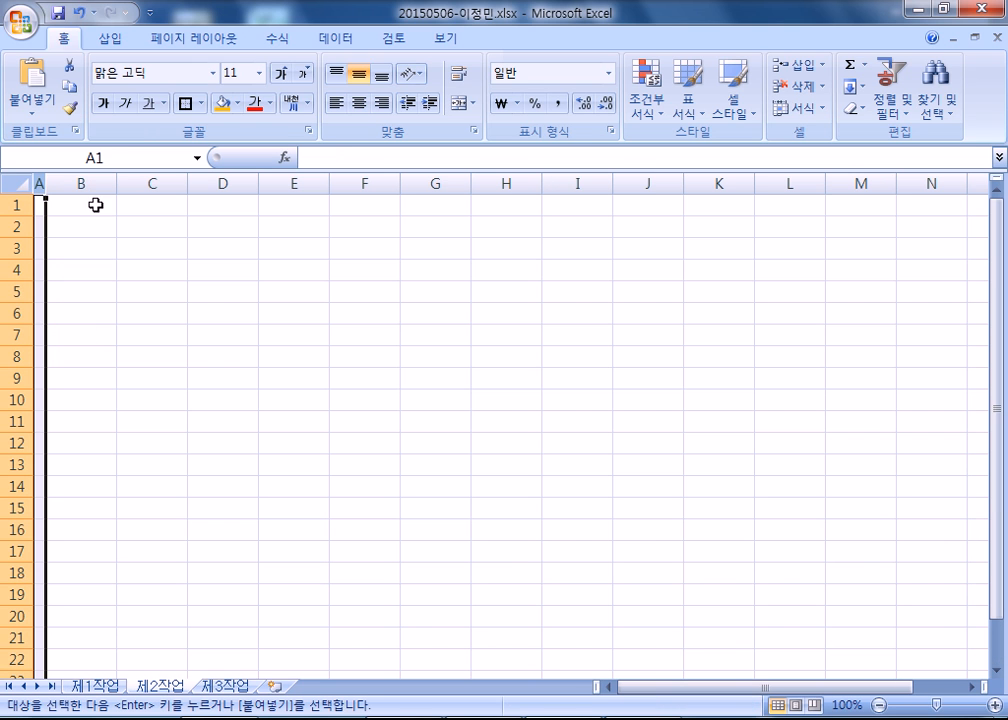
left_click(73, 227)
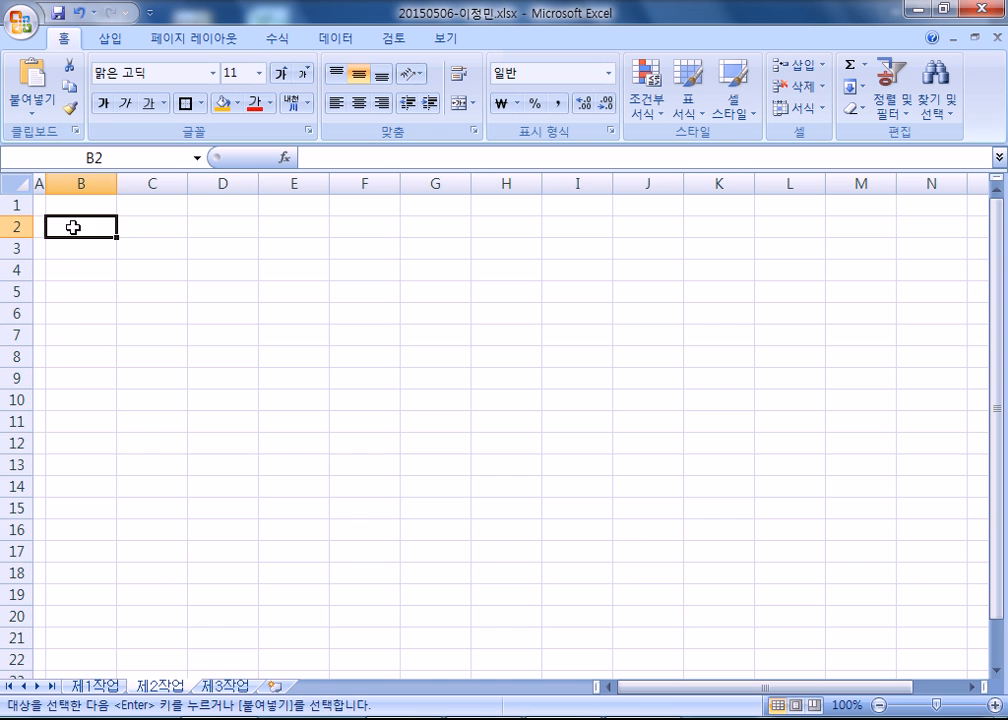
right_click(73, 227)
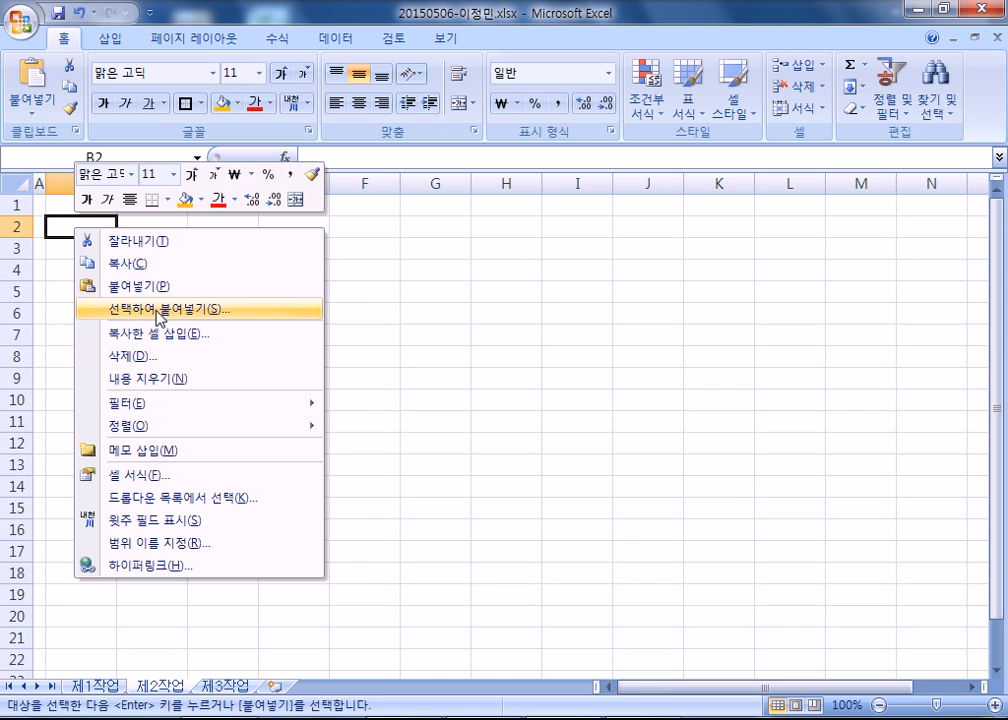
left_click(157, 318)
left_click(201, 237)
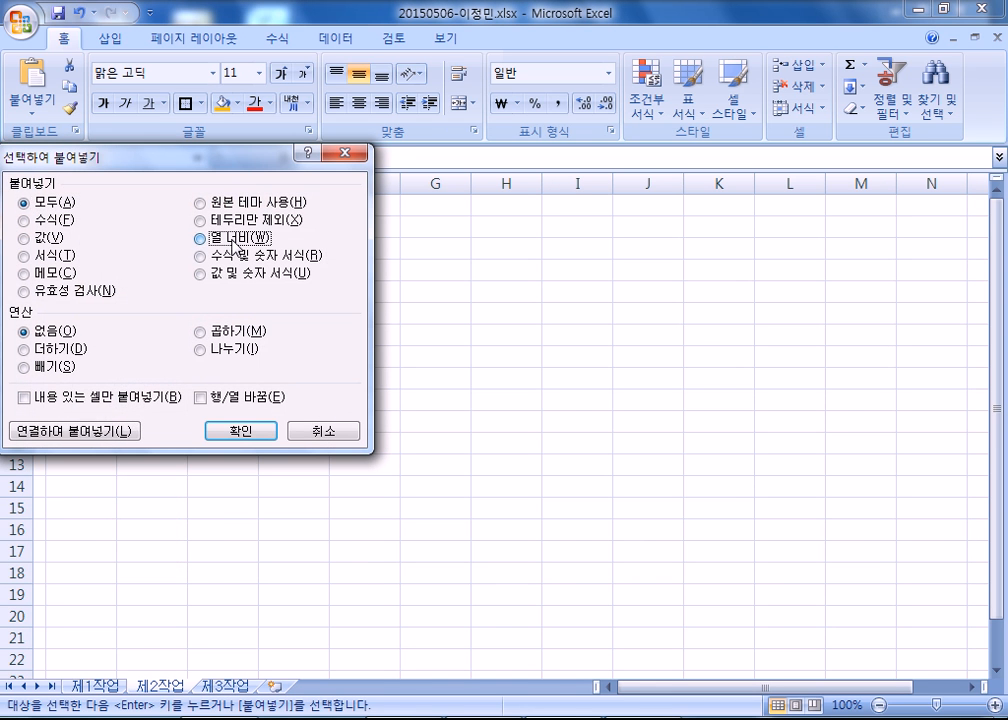
left_click(233, 432)
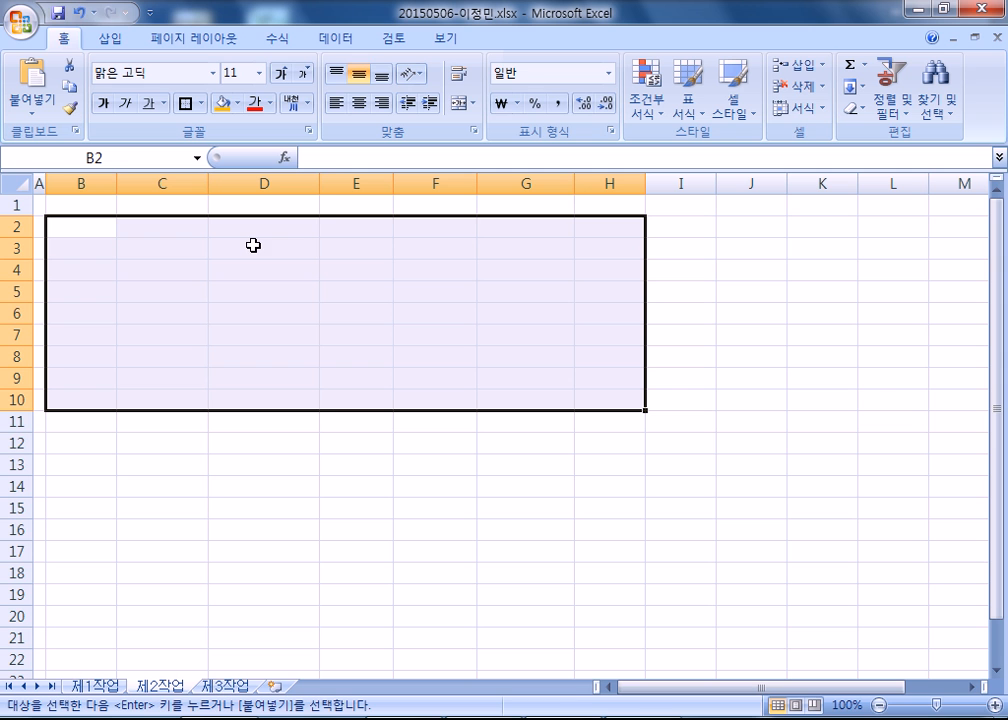
right_click(84, 232)
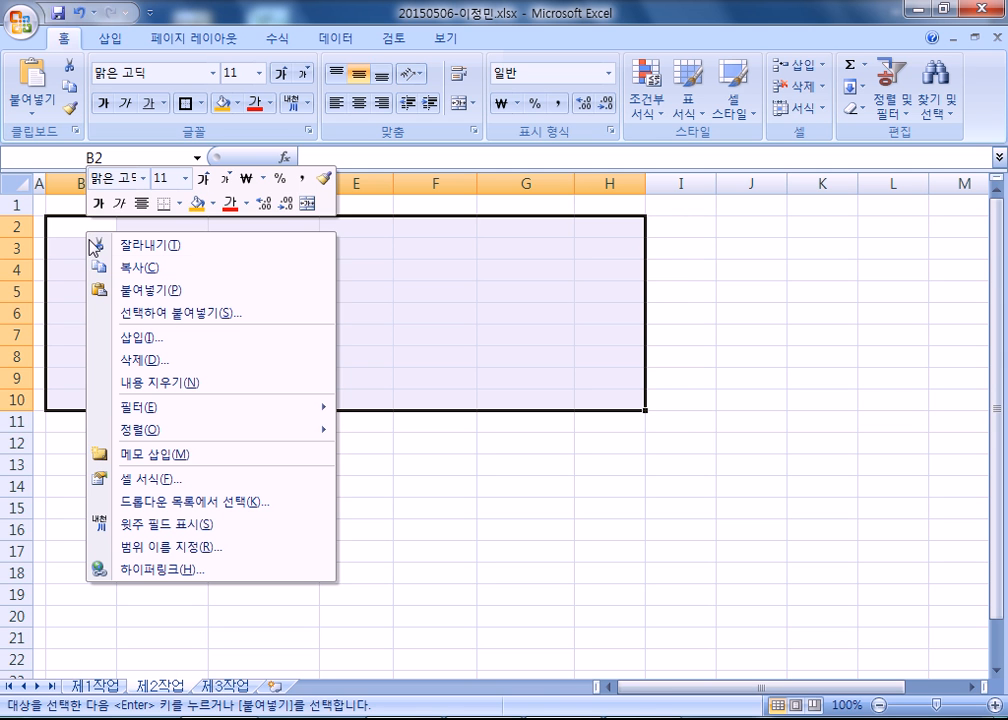
left_click(126, 292)
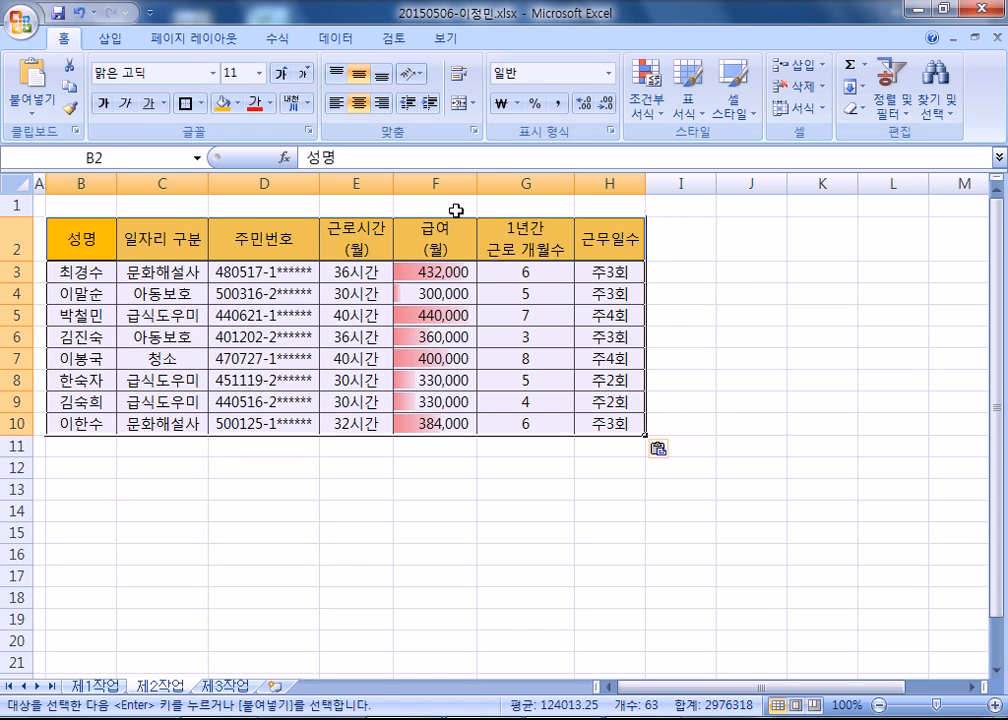
Recheck the copied source on 제1작업 and repeat the column-width and full paste at B2 of 제2작업.
left_click(95, 686)
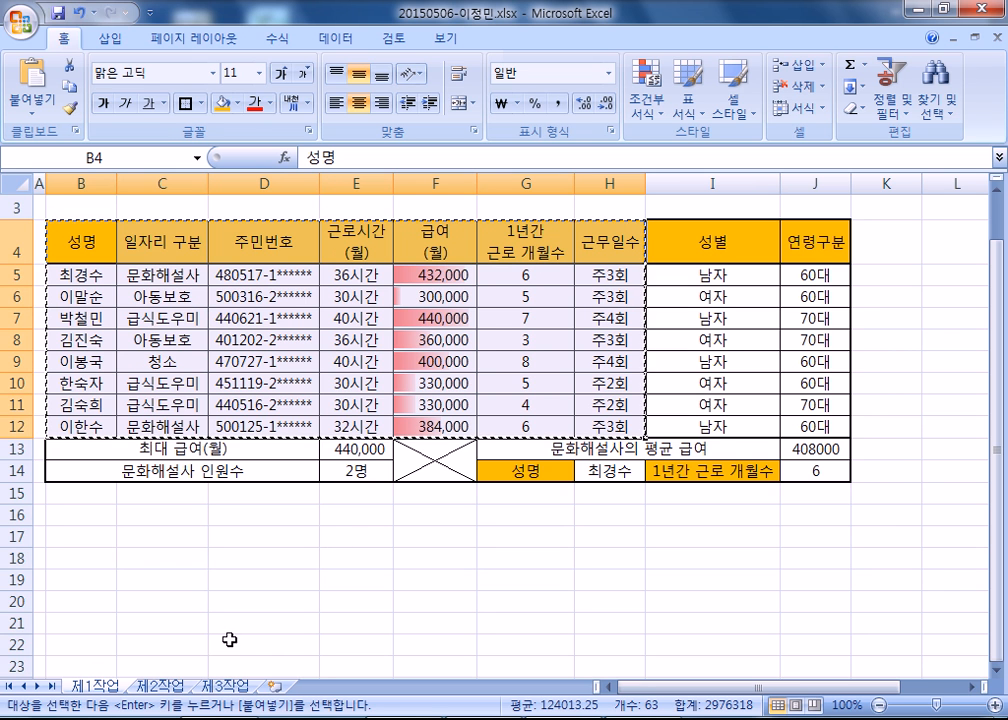
left_click(160, 686)
right_click(81, 236)
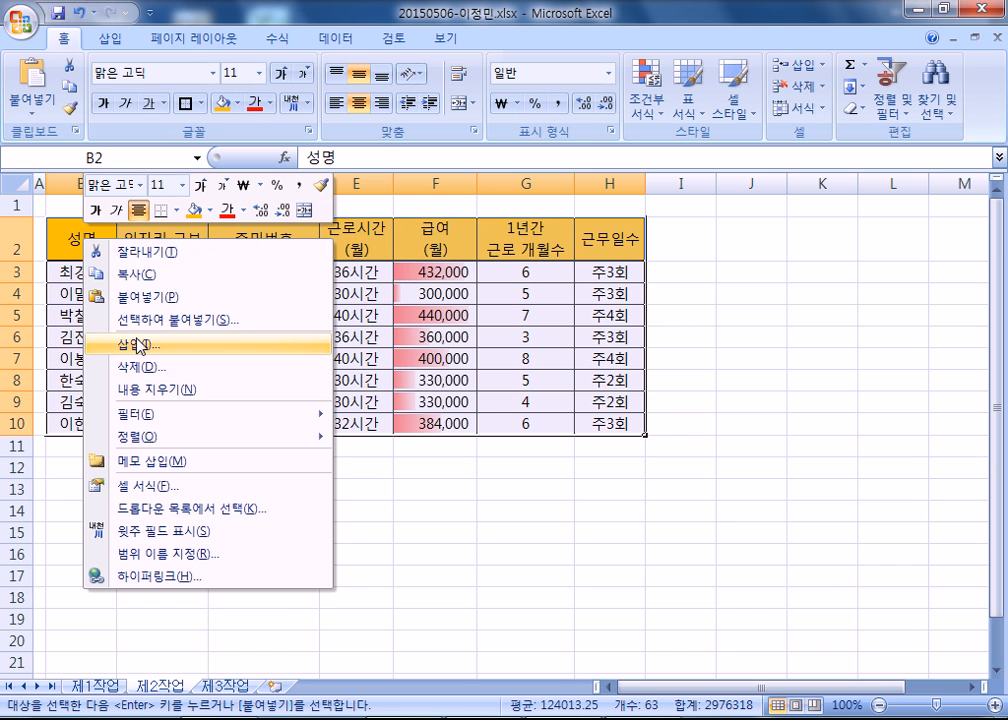
left_click(175, 320)
left_click(218, 243)
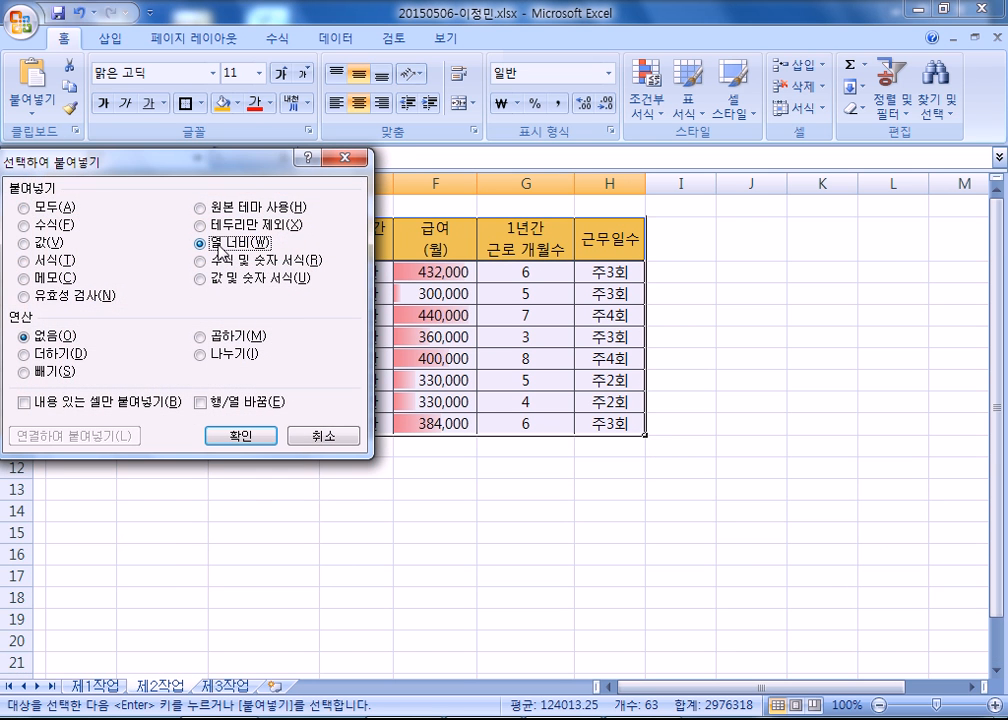
left_click(240, 435)
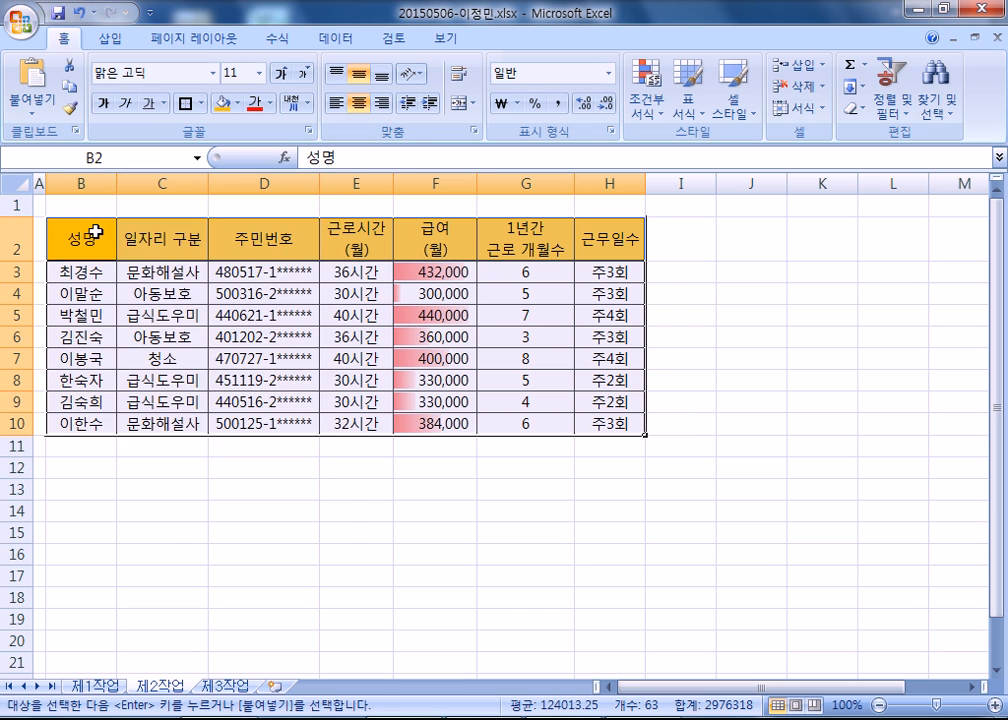
right_click(93, 233)
left_click(158, 290)
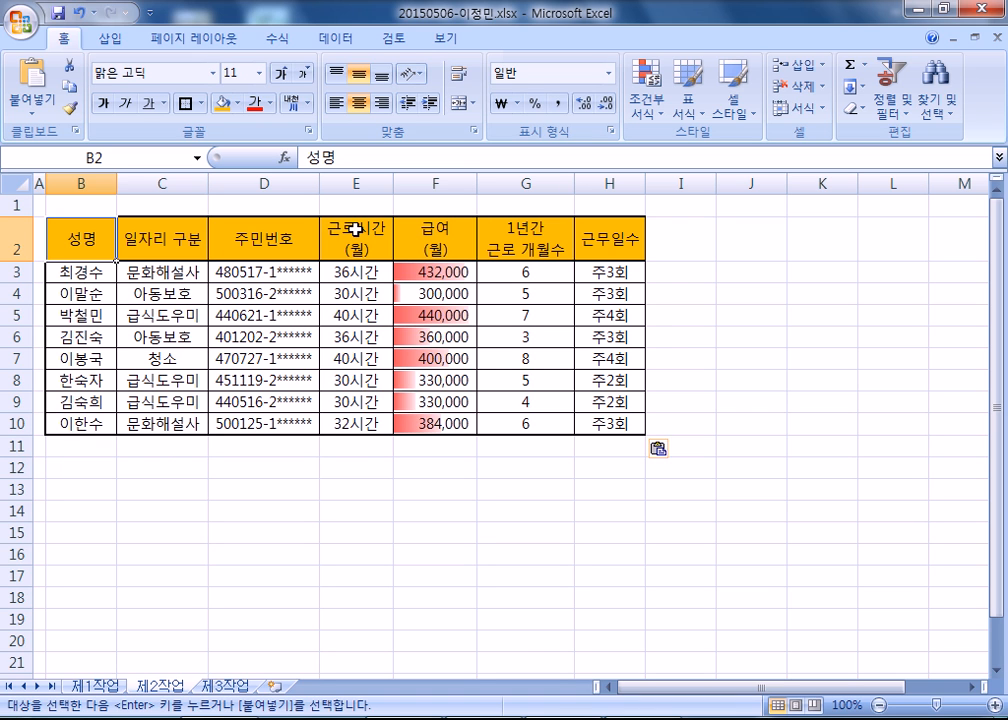
left_click(355, 229)
key("ctrl+c")
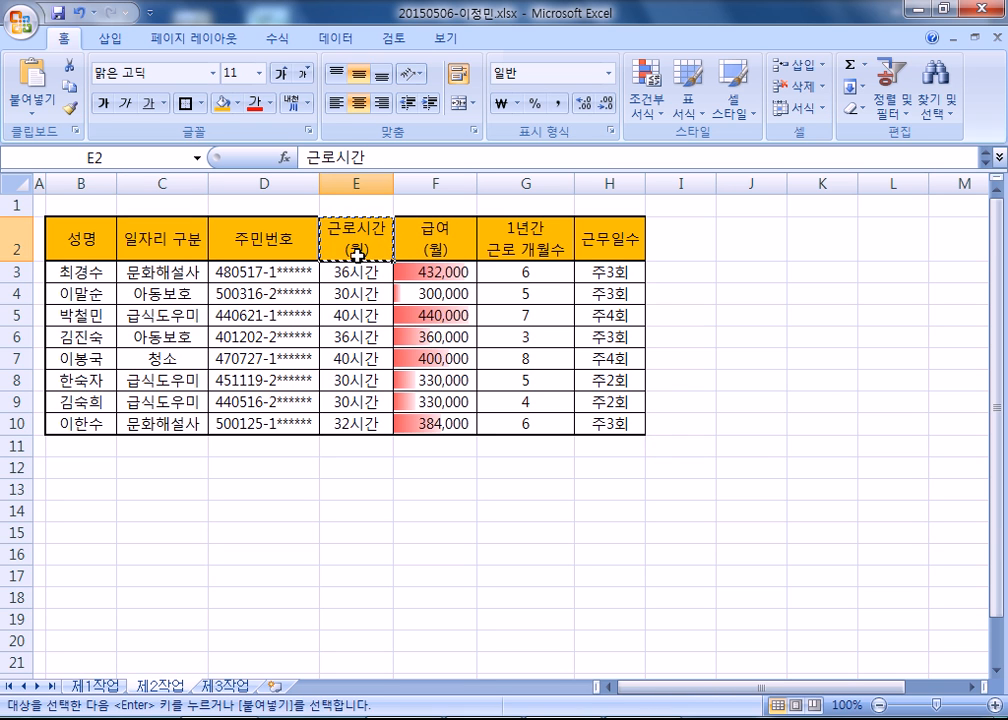
left_click(74, 498)
key("Escape")
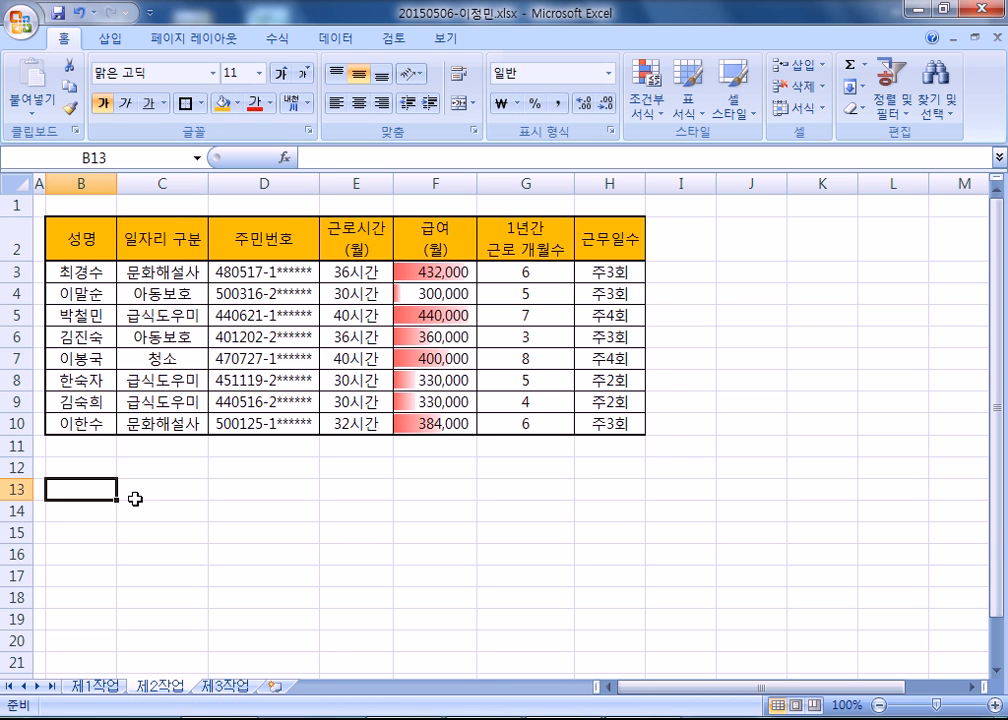
left_click(385, 251)
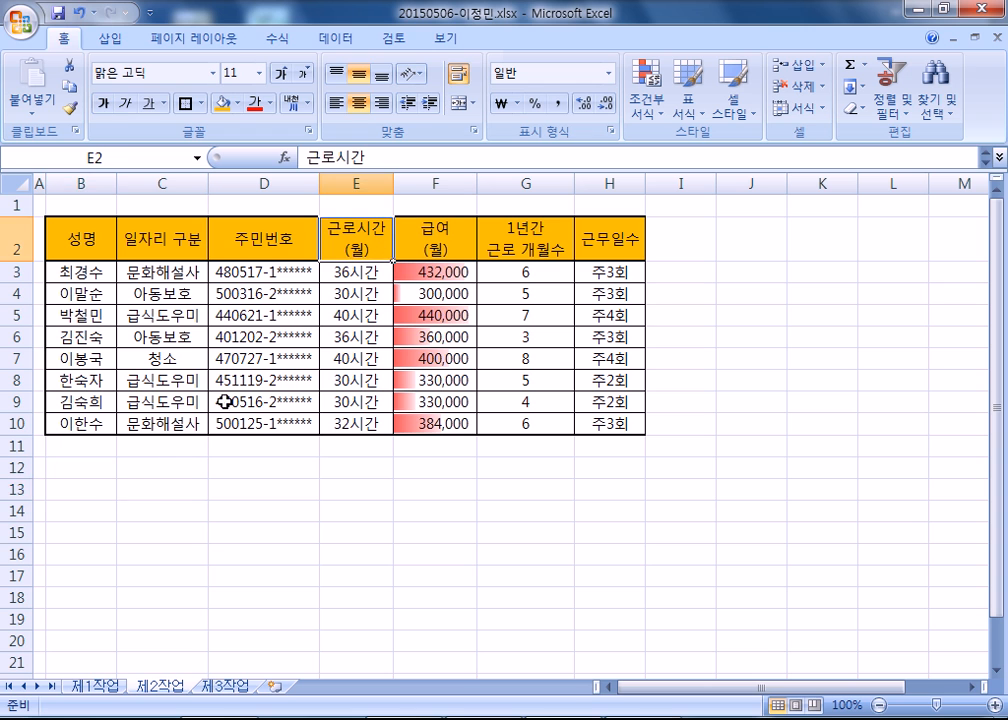
left_click(81, 489)
Copy the headers 근로시간(월) from E2 to B13 and 근무일수 from H2 to C13 as criteria headings.
left_click(352, 248)
key("ctrl+c")
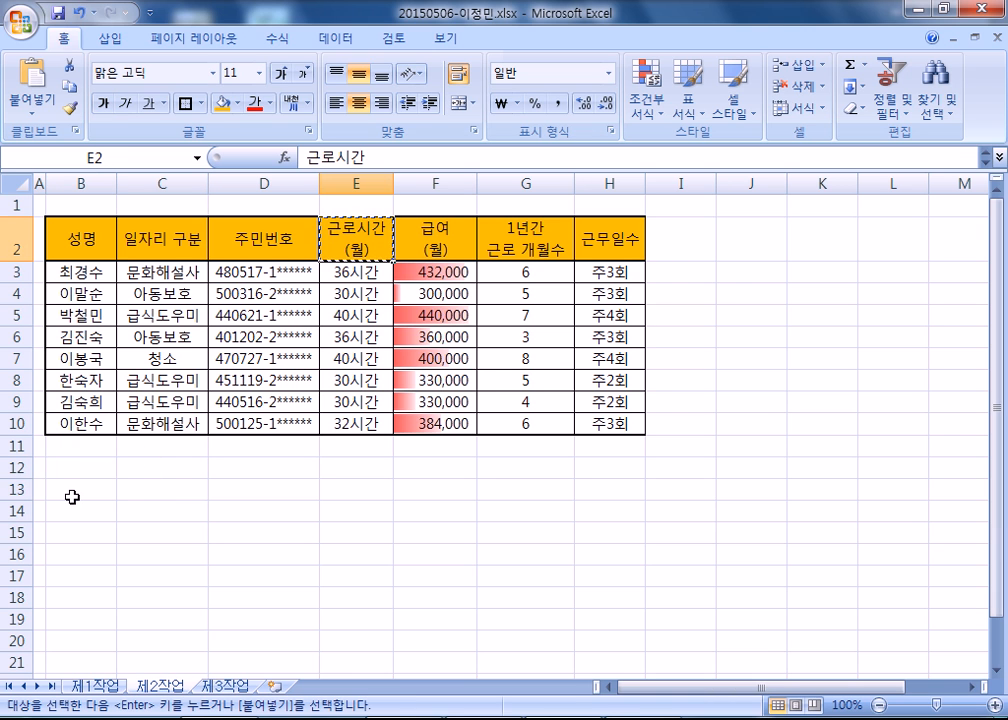
left_click(81, 488)
key("ctrl+v")
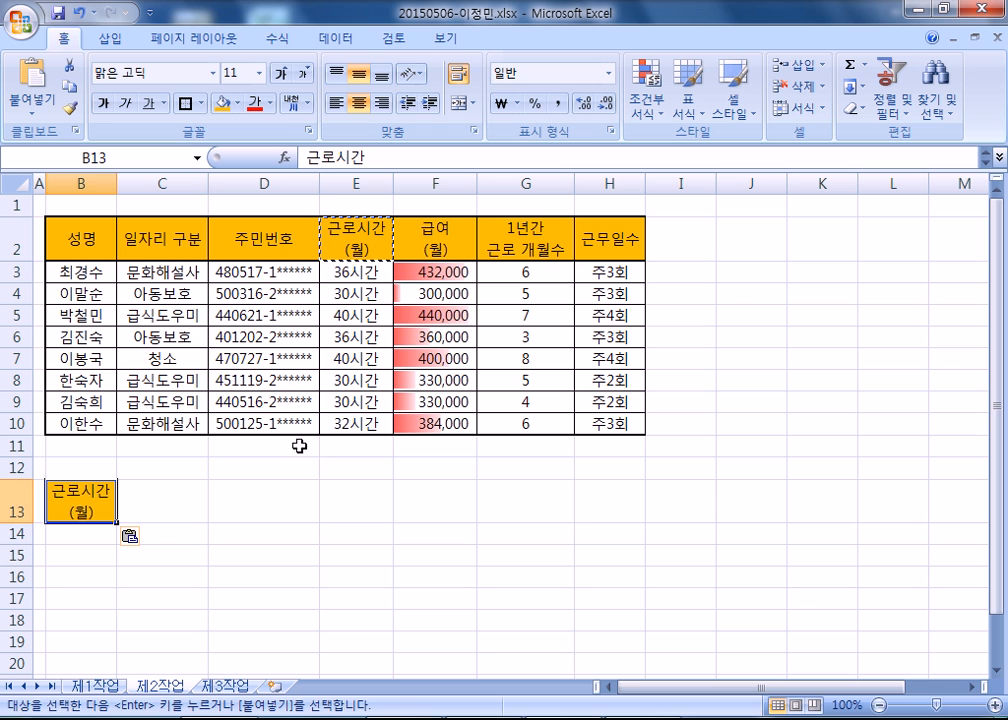
left_click(603, 236)
key("ctrl+c")
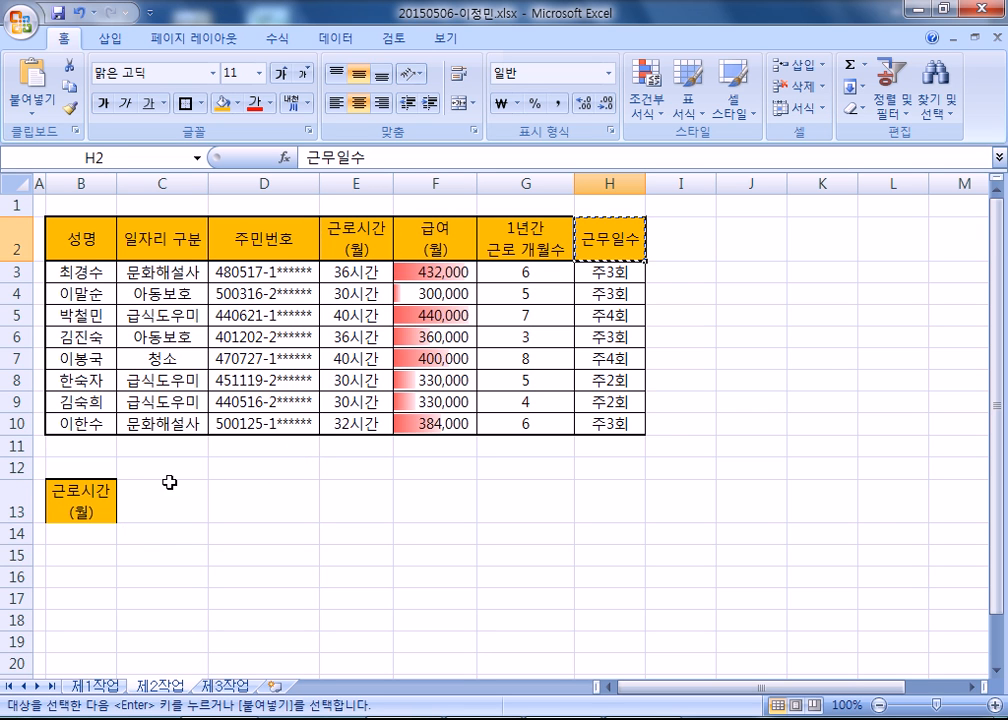
left_click(135, 495)
key("ctrl+v")
Enter the criterion <=30 under 근로시간(월) in B14 and select C15 in the 근무일수 column.
left_click(64, 537)
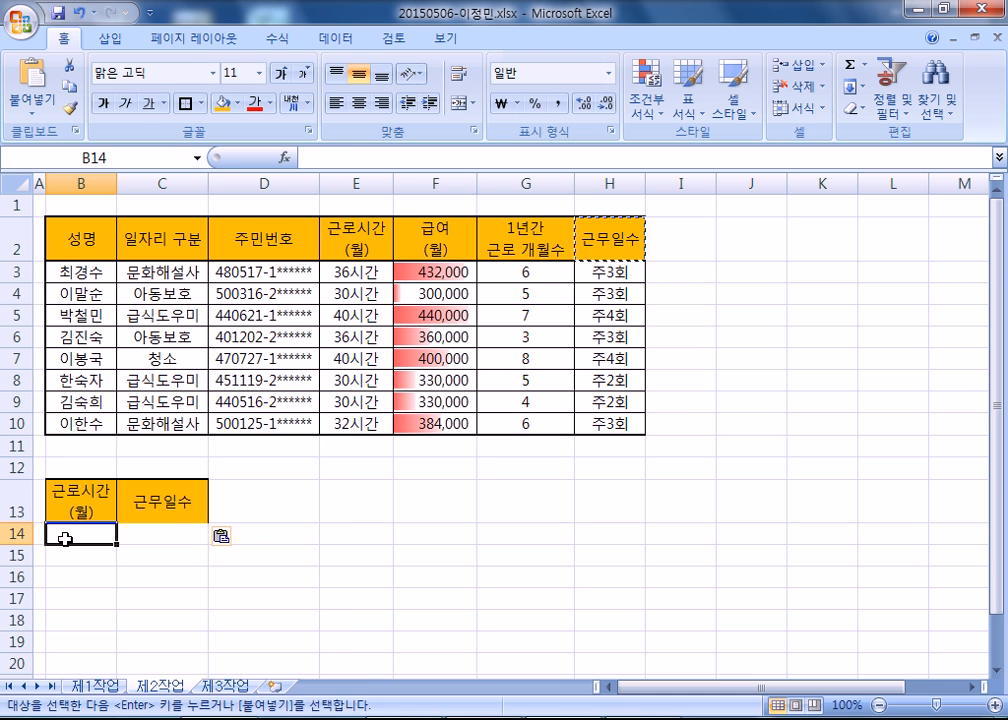
type("<=30")
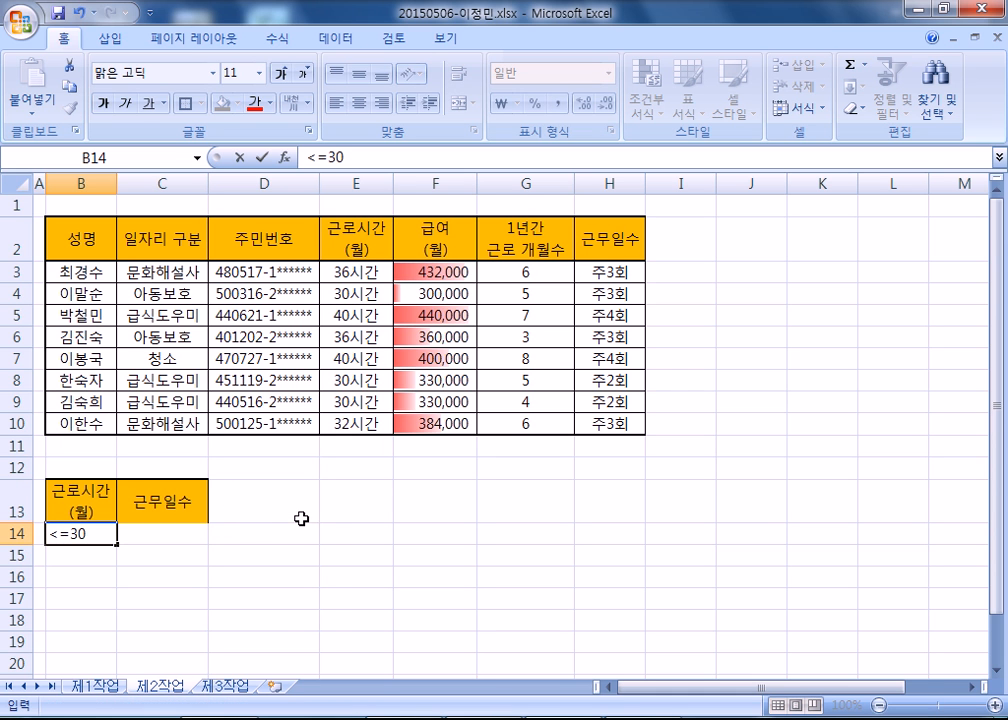
scroll(301, 518, "down", 2)
left_click(216, 421)
left_click(88, 380)
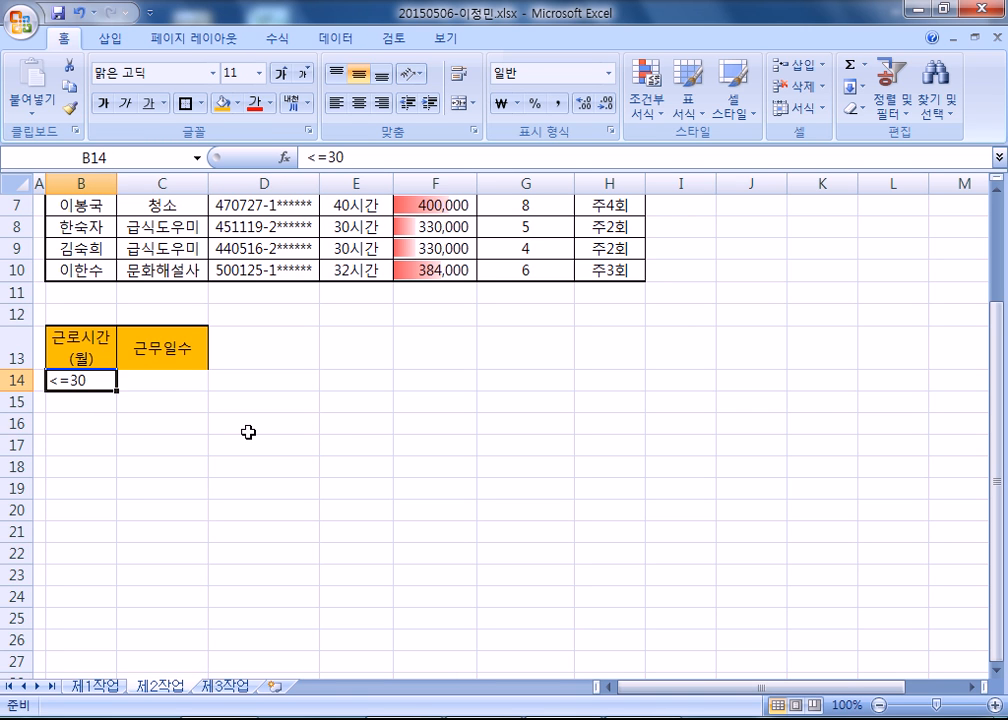
left_click(146, 397)
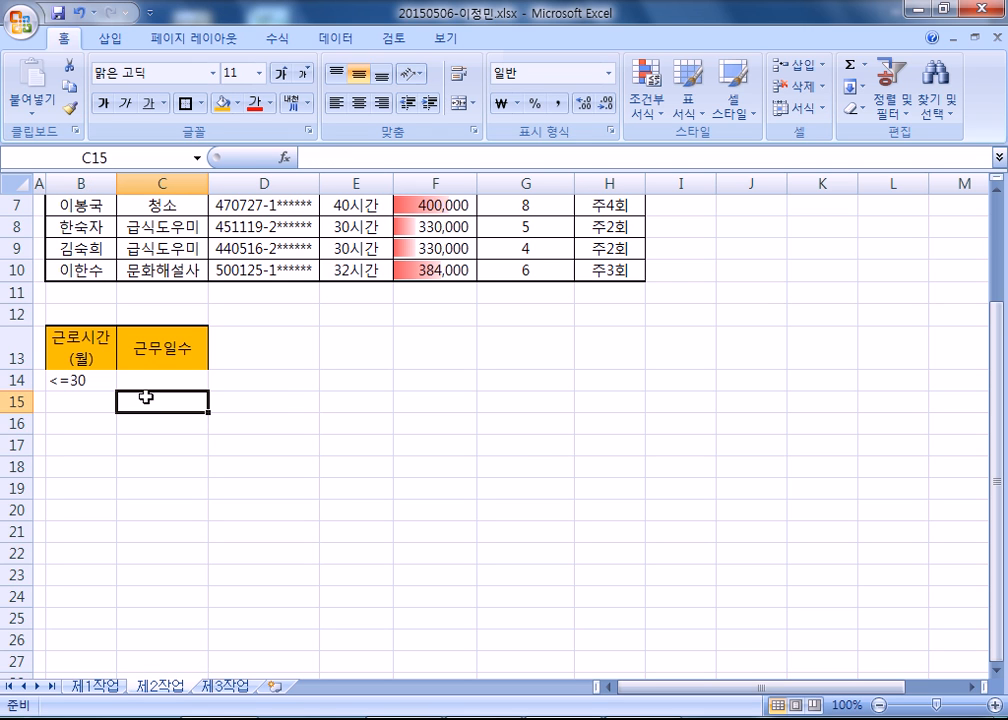
Enter the criterion 주3회 under 근무일수 in C15.
type("2")
key("BackSpace")
type("WN")
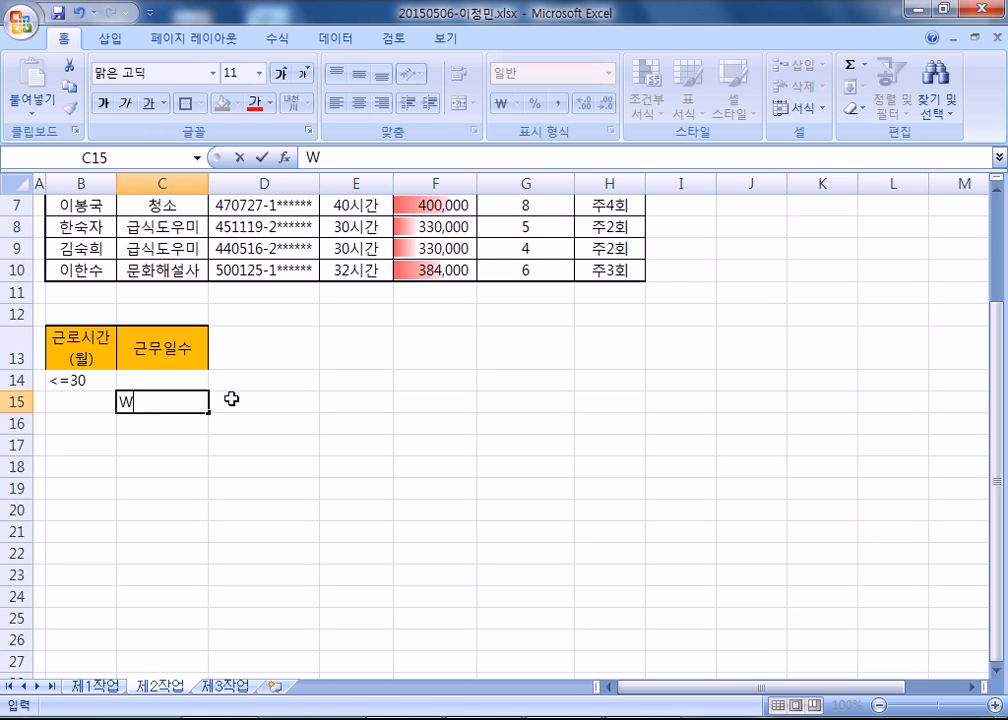
key("BackSpace")
key("BackSpace")
key("Hangul")
type("주3회")
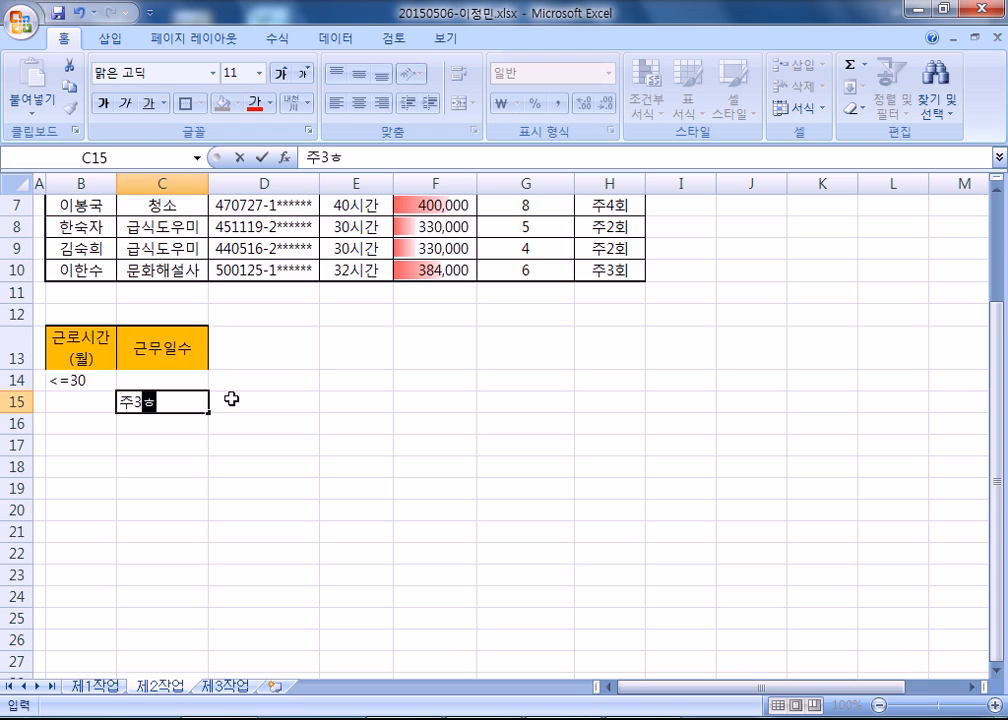
key("Return")
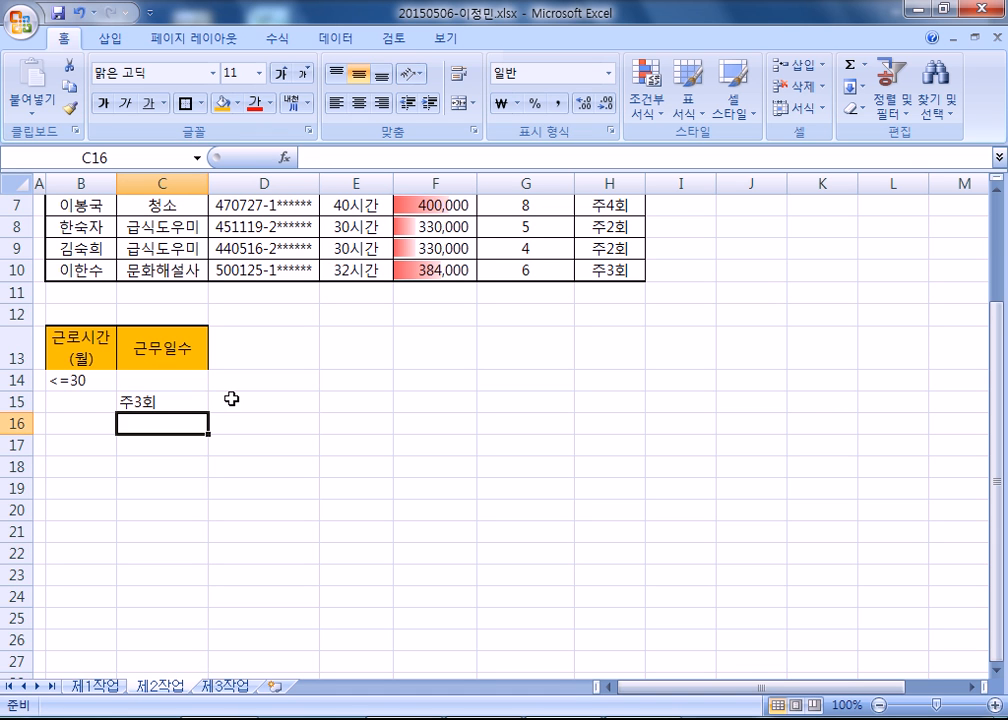
Review the criteria heading in B13 and the conditions in B14 and C15.
left_click(63, 343)
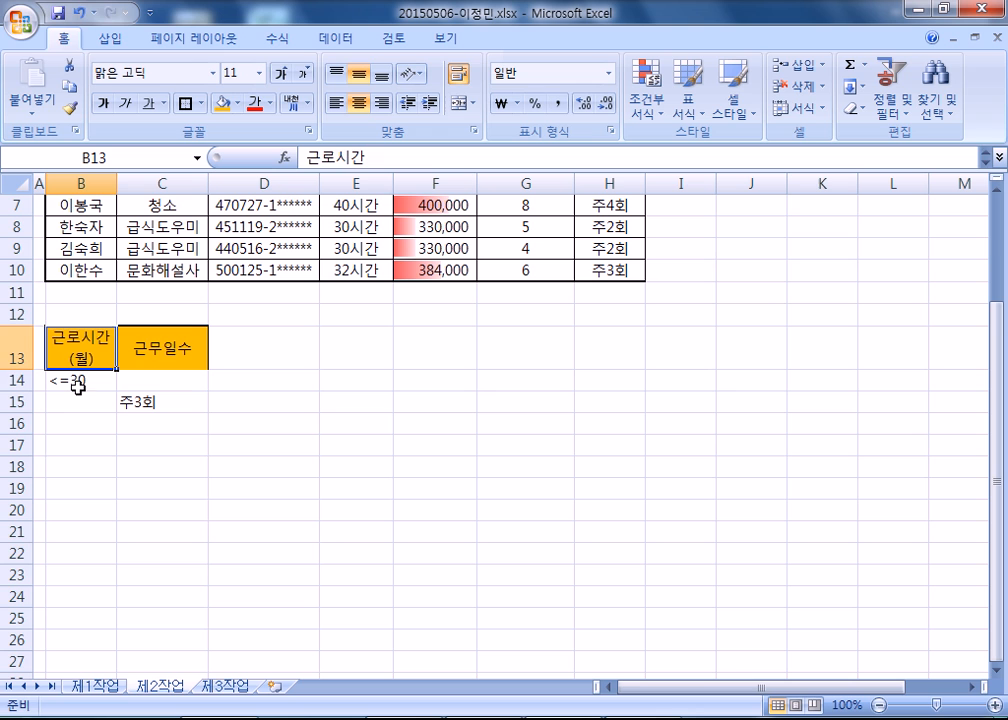
left_click(77, 381)
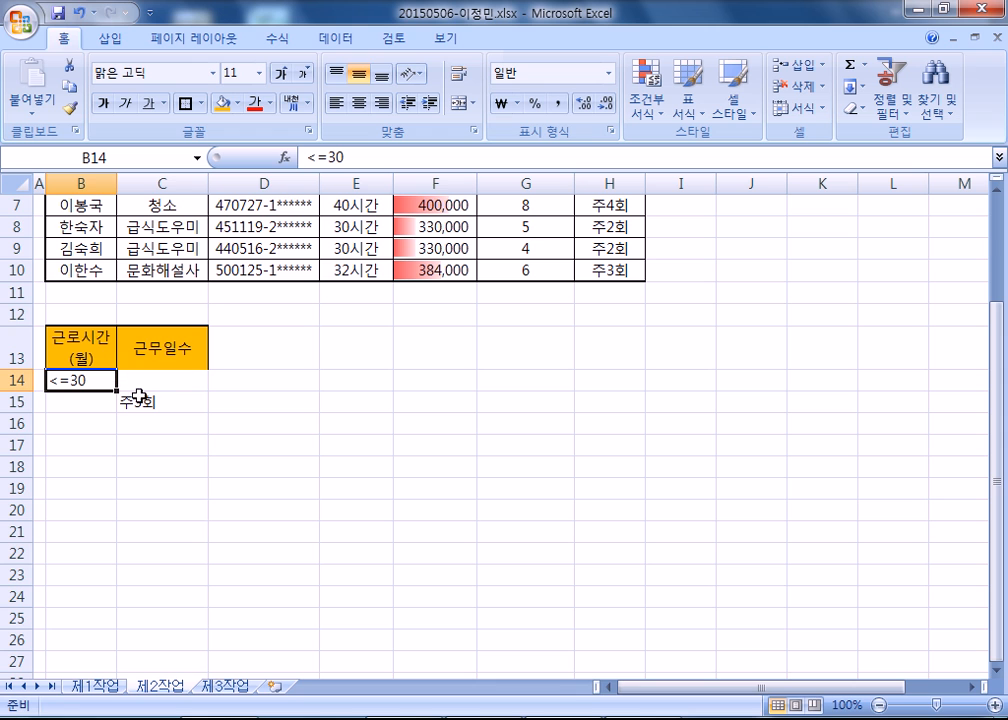
left_click(150, 402)
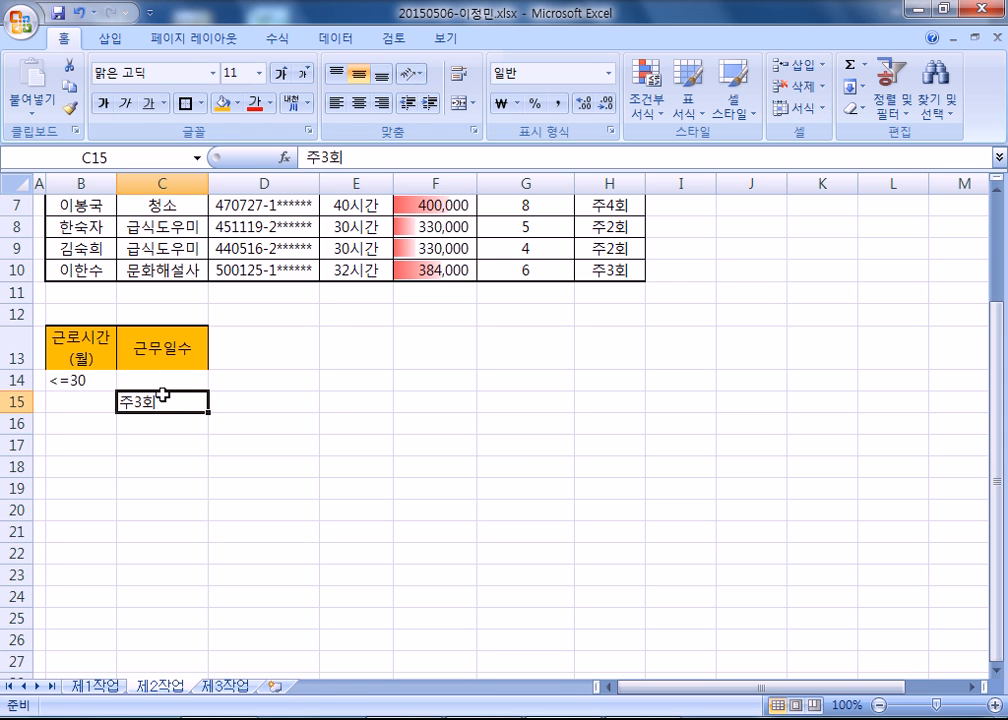
mouse_move(165, 398)
left_mouse_down()
mouse_move(165, 385)
mouse_move(169, 406)
left_mouse_up()
left_click(89, 359)
scroll(159, 369, "up", 2)
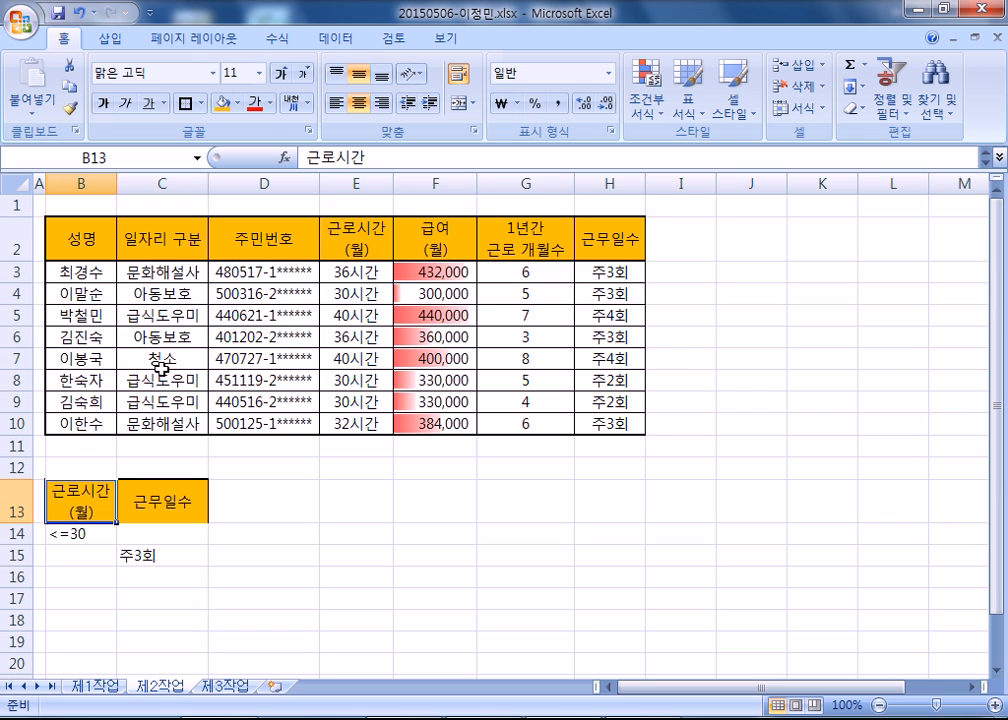
Enter the heading 근로시간(월) by hand in F13, with a line break before (월).
left_click(362, 238)
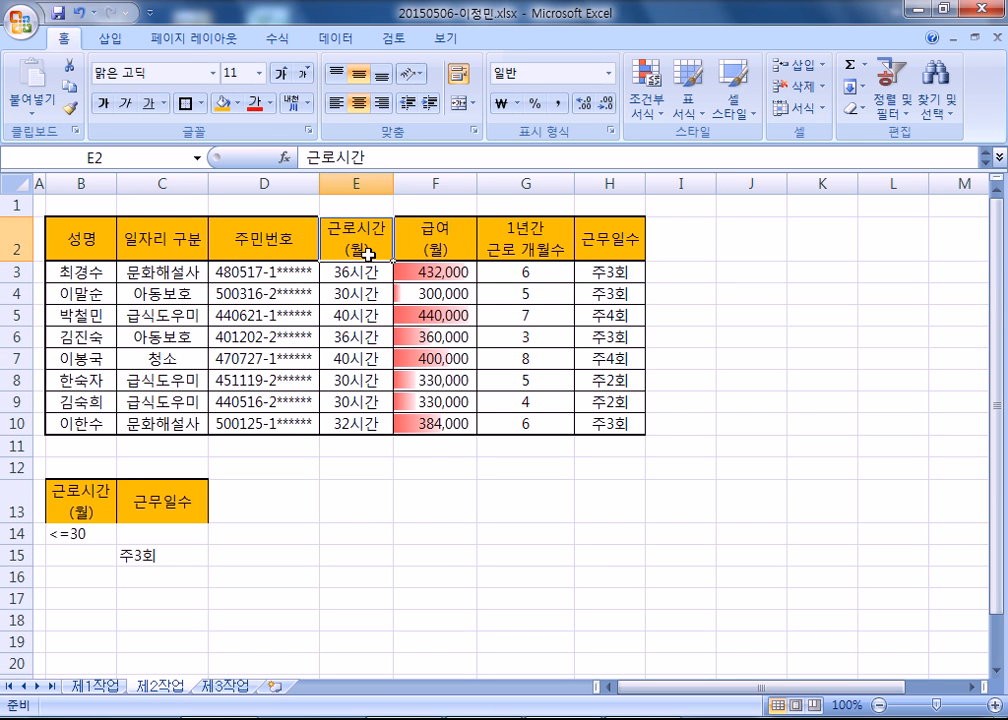
left_click(434, 508)
type("근로시간")
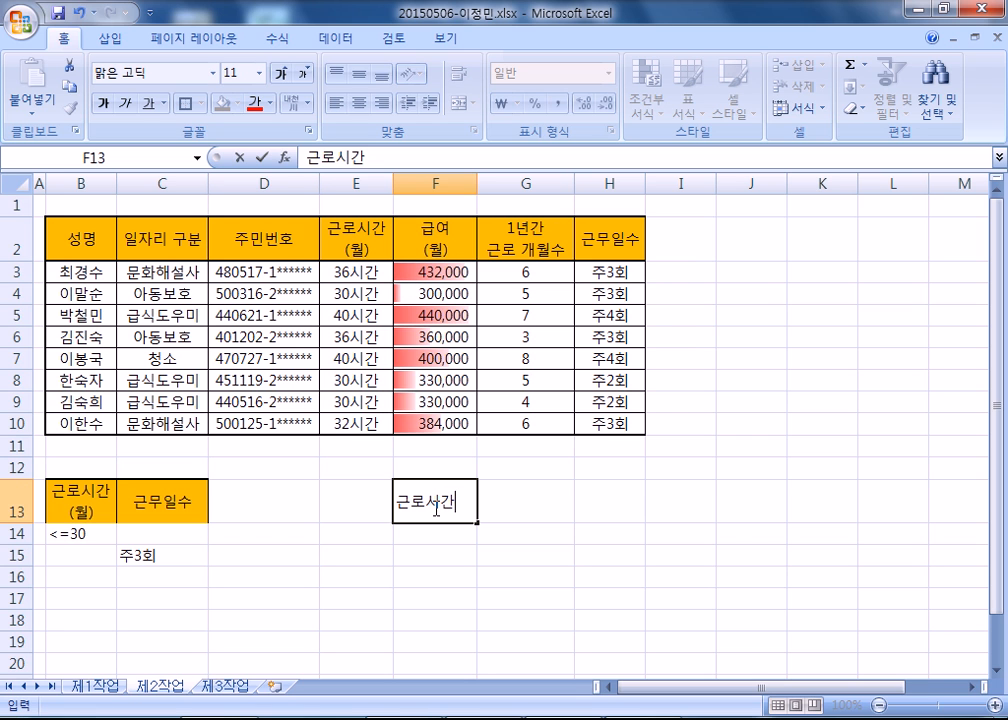
key("alt+Return")
type("(월)")
key("Return")
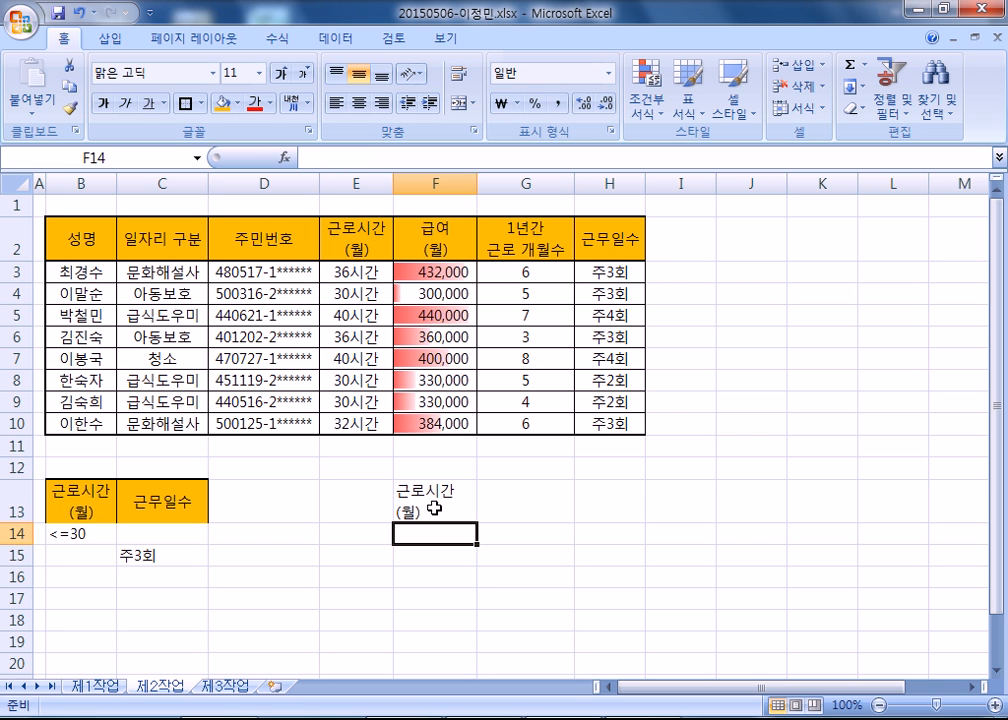
left_click(434, 508)
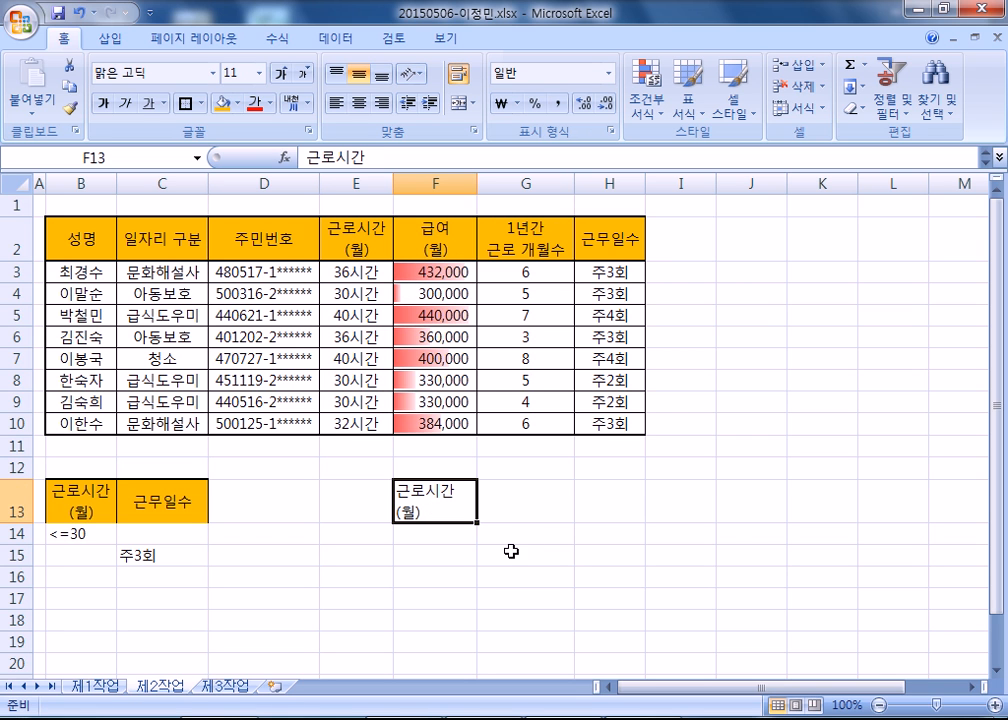
Enter the heading 근무일수 by hand in G13, matching the table header in H2.
left_click(609, 230)
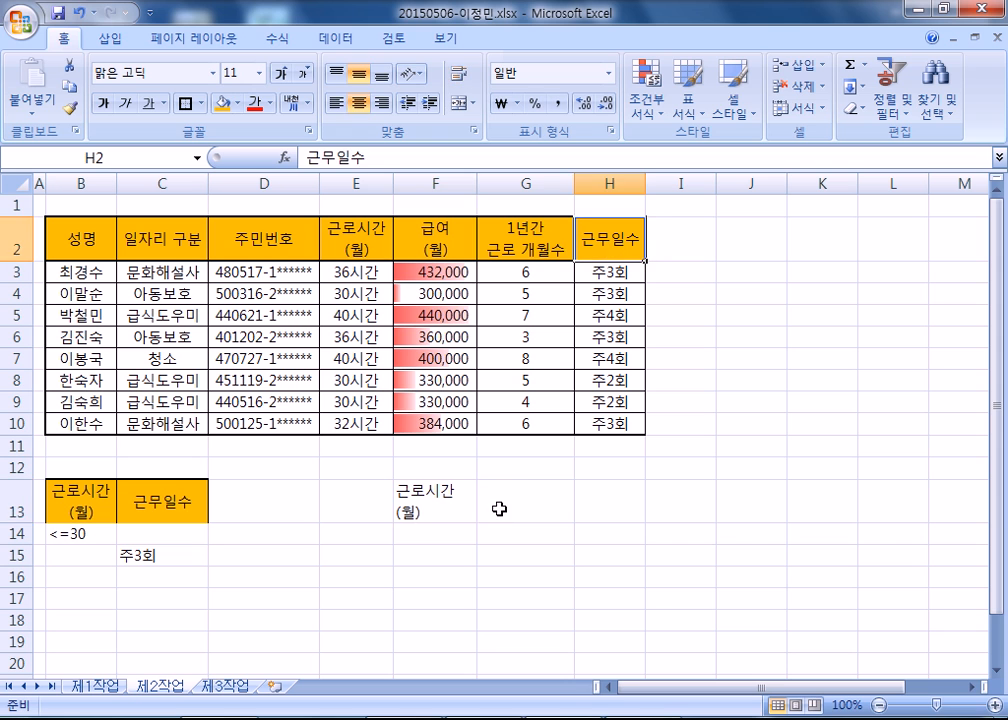
left_click(520, 497)
type("ㄱㅡㄴㅁㅜㅇㅣㄹㅅㅜ")
key("Return")
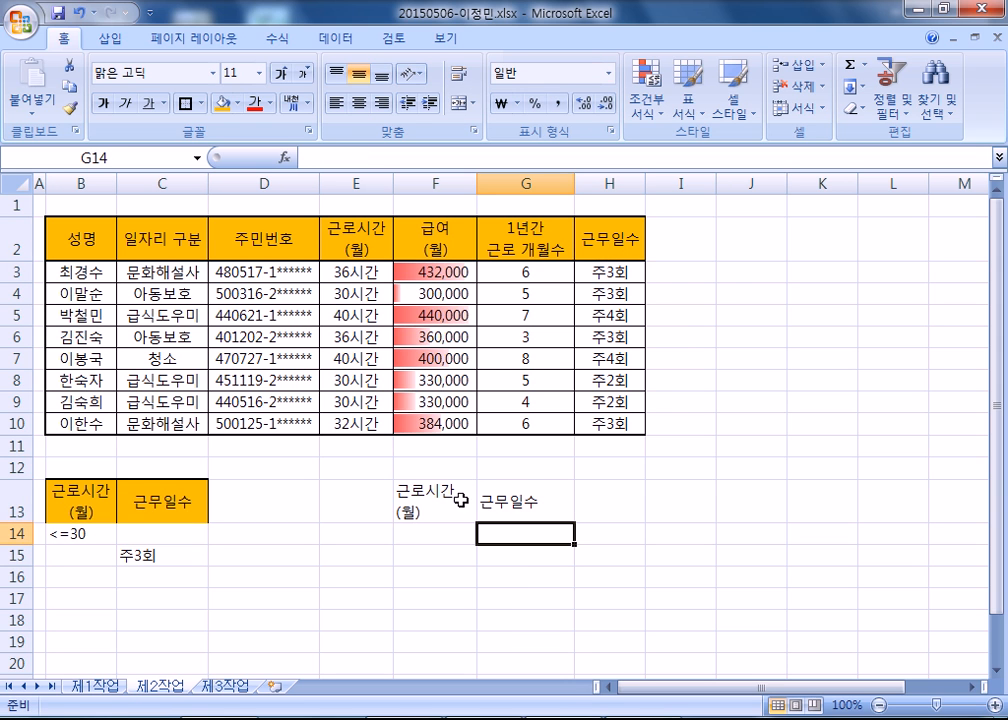
Widen column F so that the heading in F13 fits on one line.
double_click(460, 500)
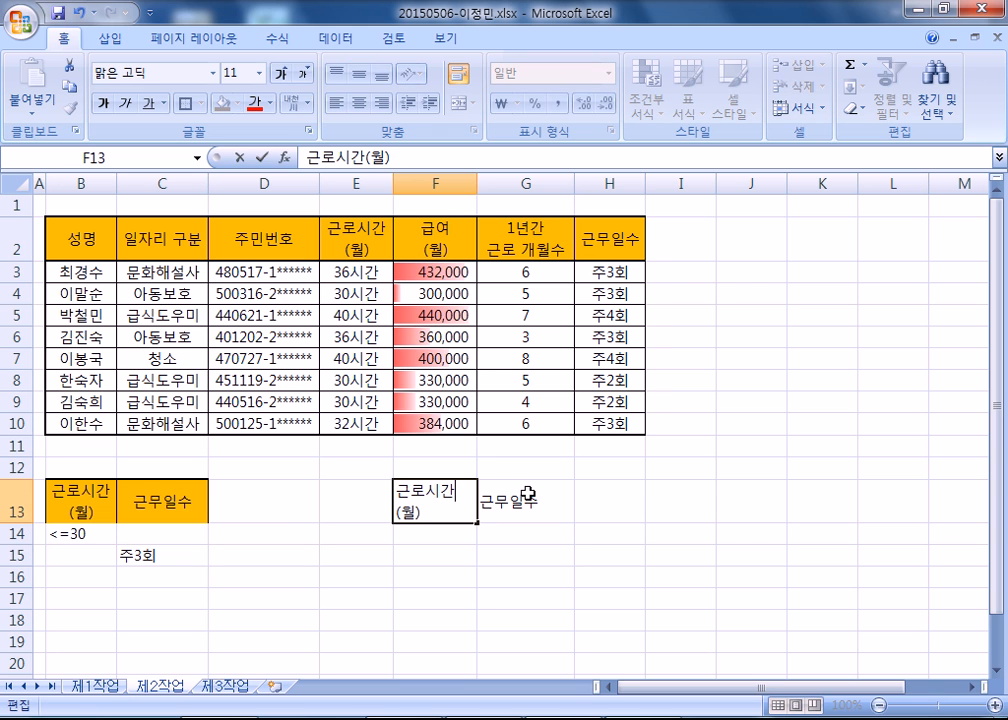
key("Return")
left_click(470, 491)
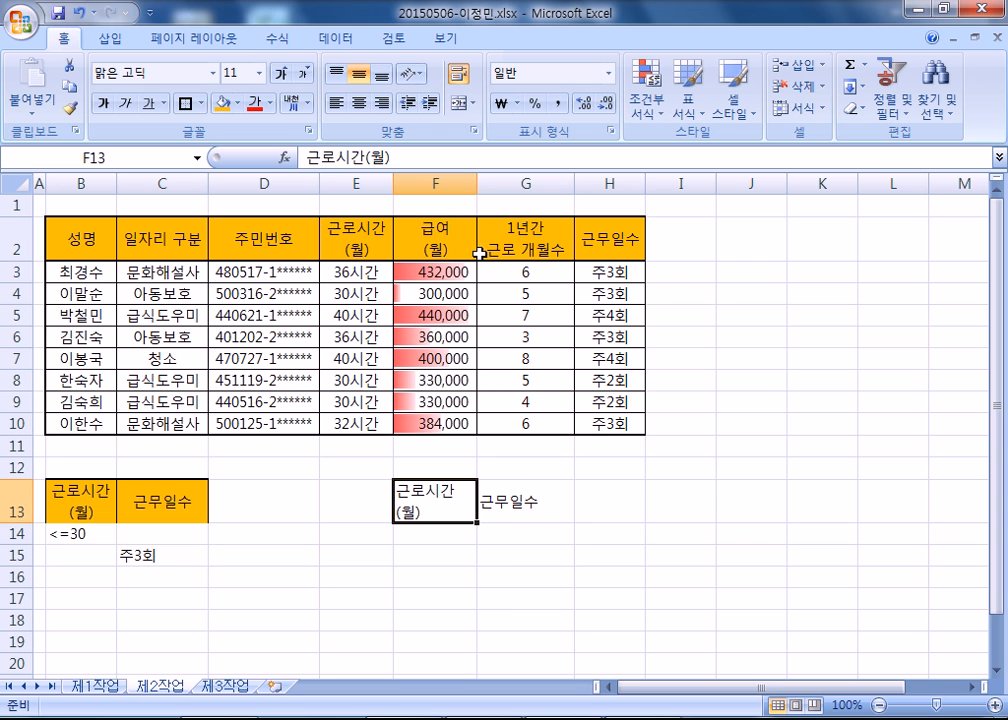
left_click_drag(474, 185, 493, 183)
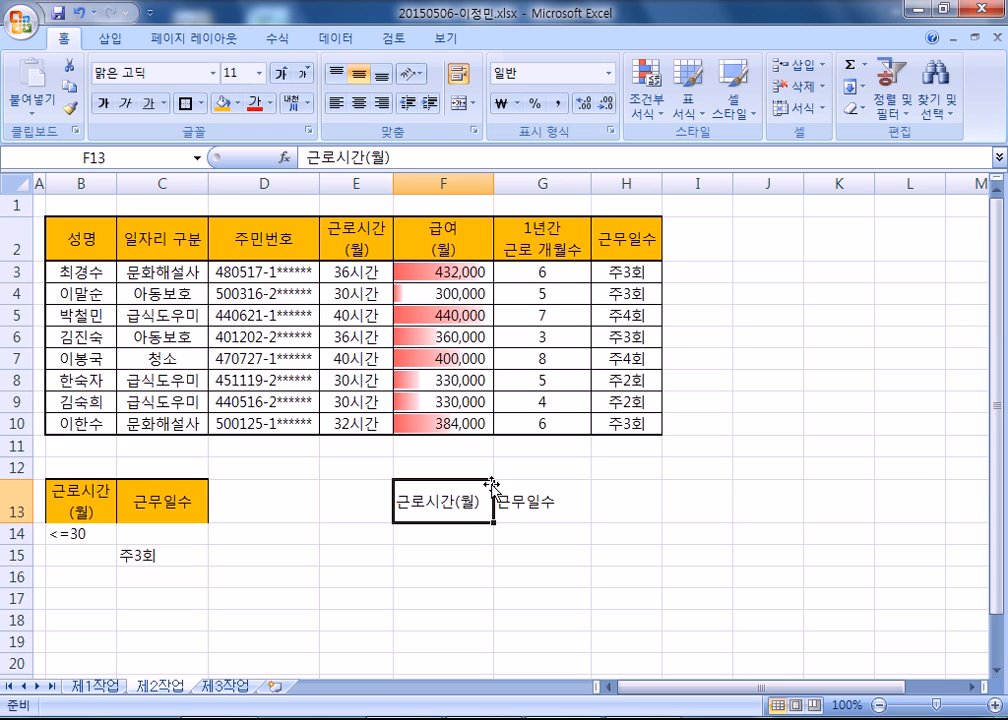
Undo the widening of column F and the hand-entered headings in F13 and G13.
scroll(469, 364, "down", 3)
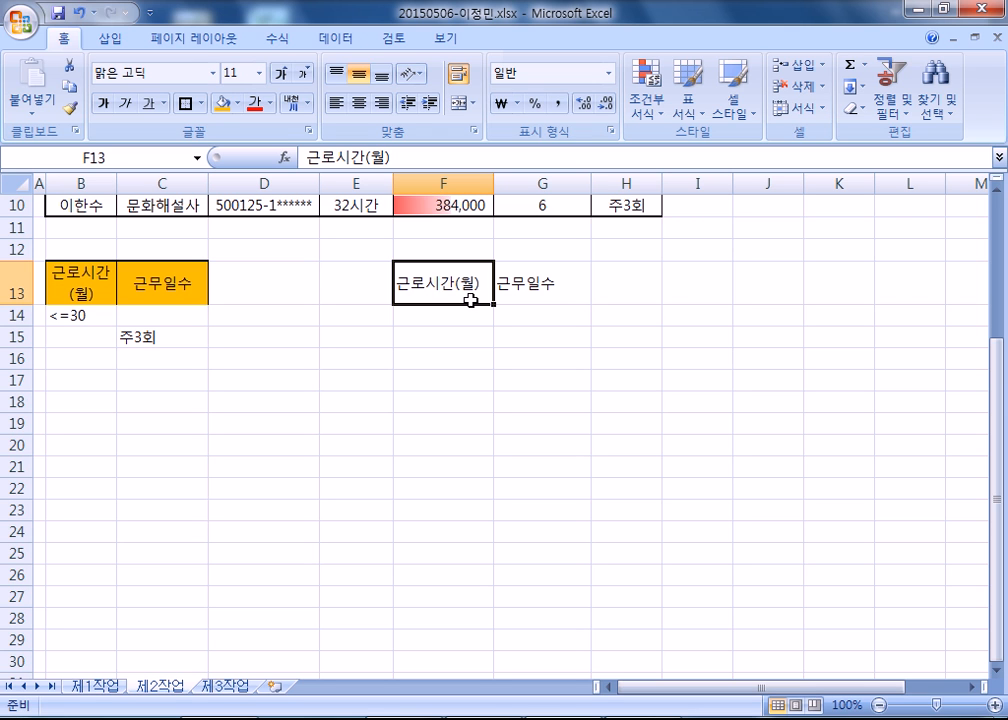
left_click(86, 282)
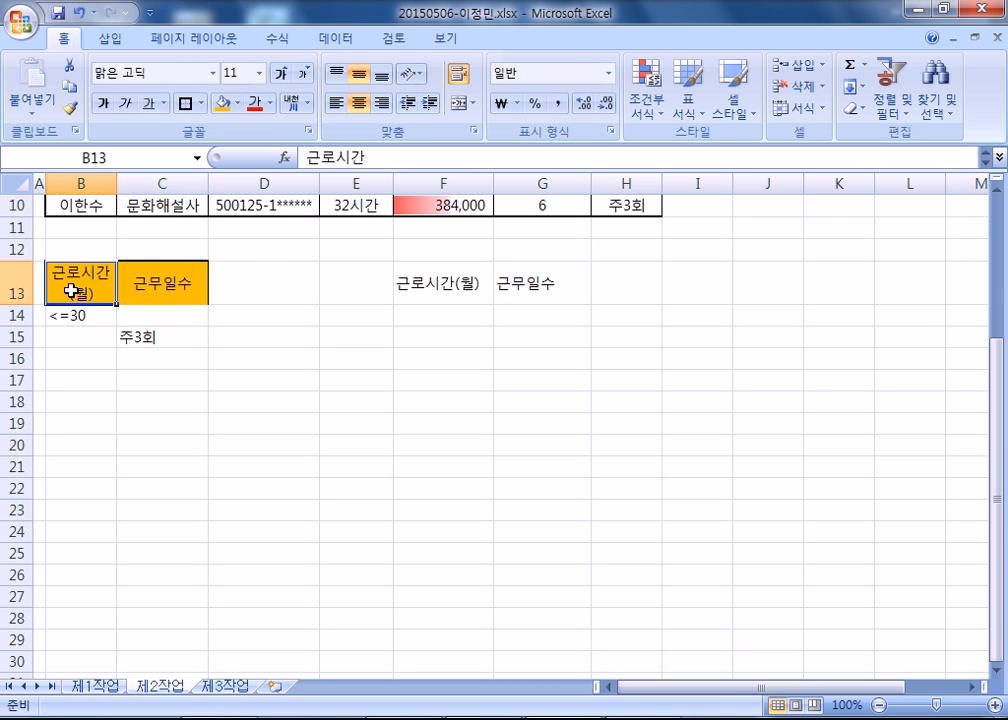
left_click(456, 292)
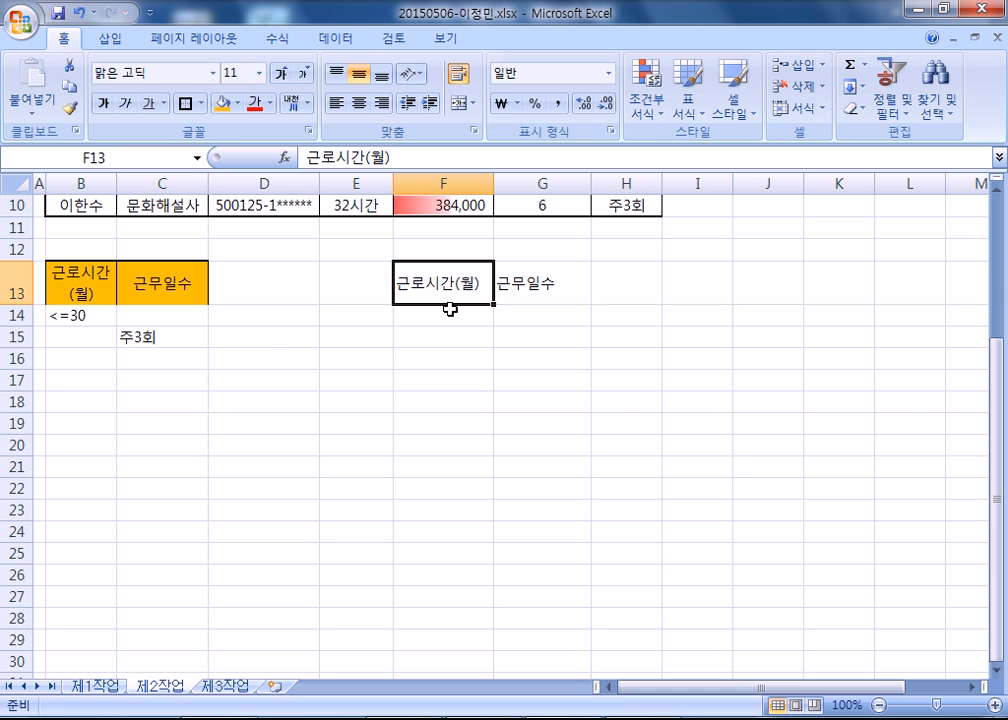
key("ctrl+z")
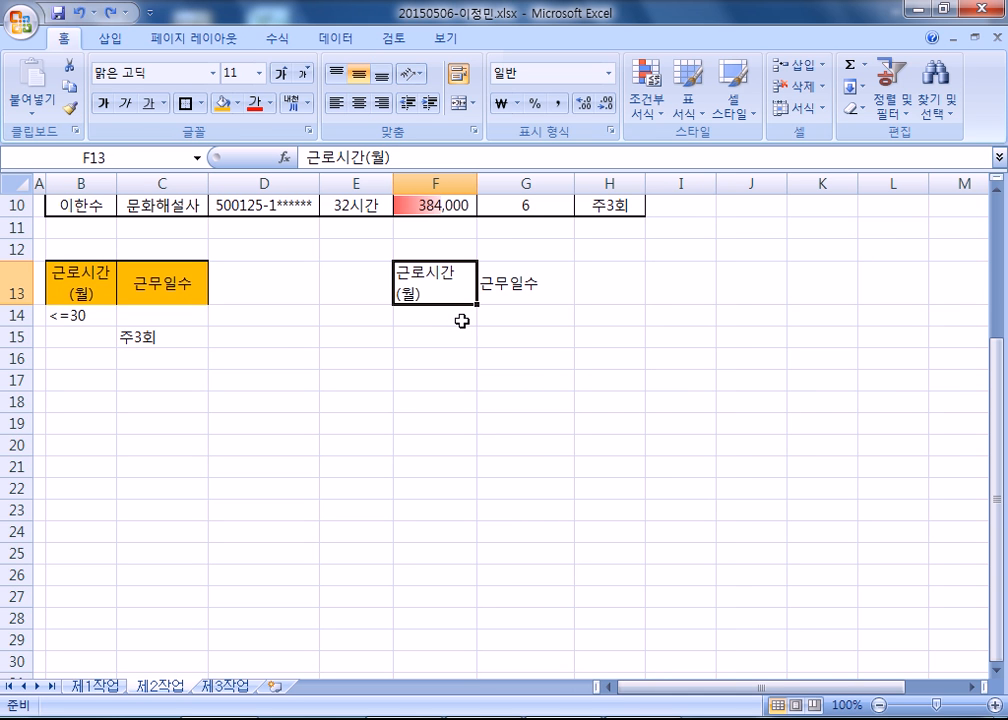
key("ctrl+z")
key("ctrl+z")
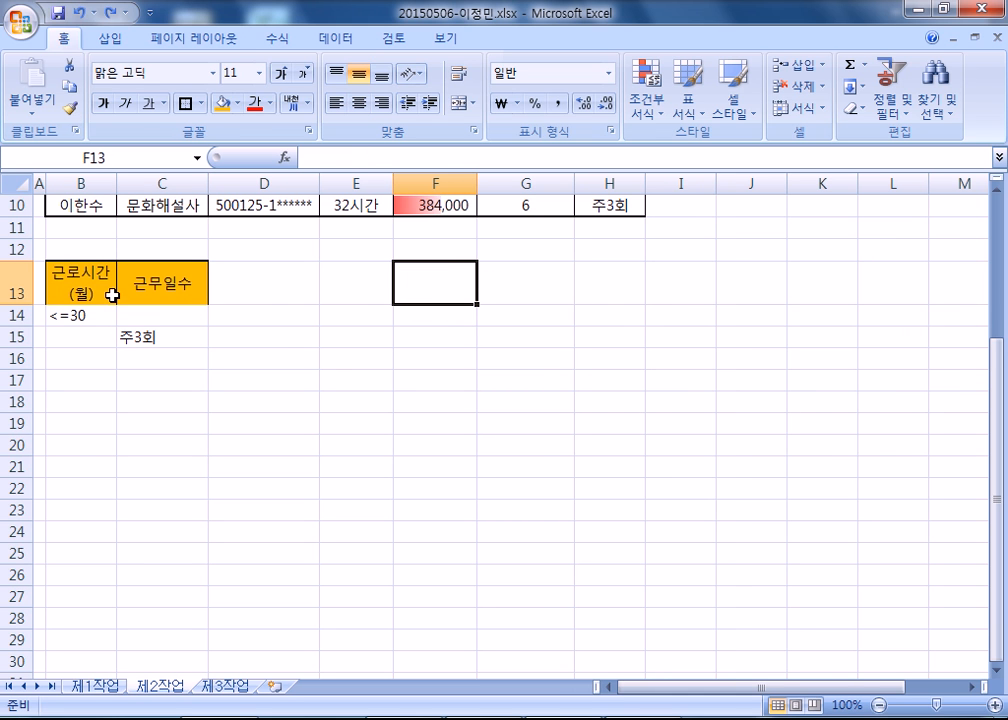
Compare the table header in E2 with the criteria heading in B13, and review the data range B2:H10.
scroll(352, 313, "up", 3)
left_click(362, 235)
left_click(77, 509)
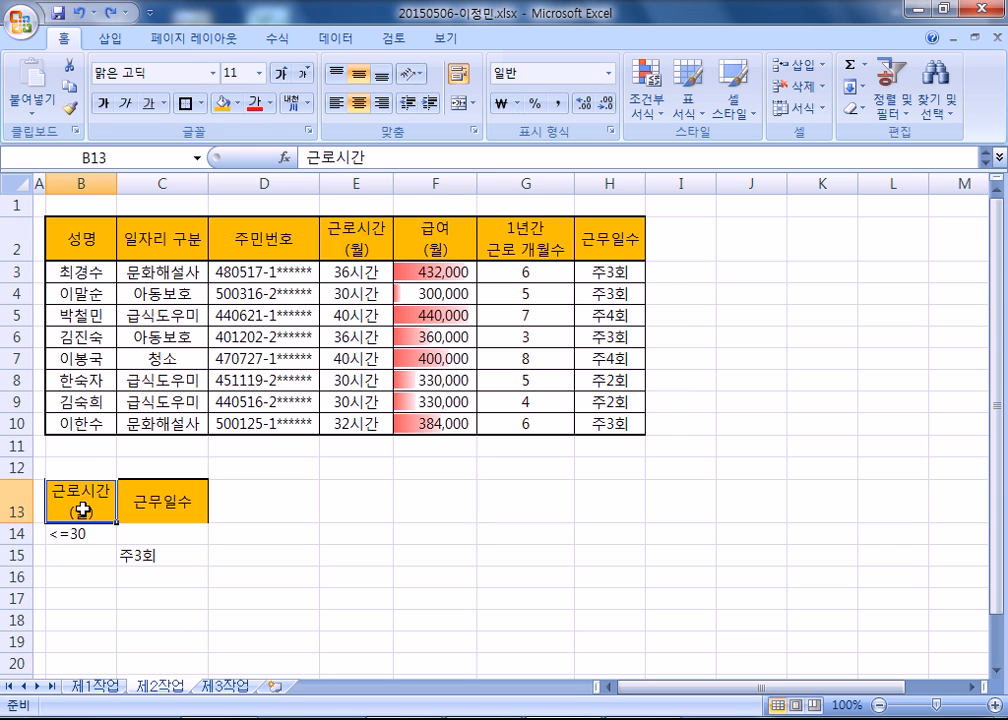
scroll(81, 508, "down", 3)
scroll(331, 321, "up", 3)
left_click(331, 318)
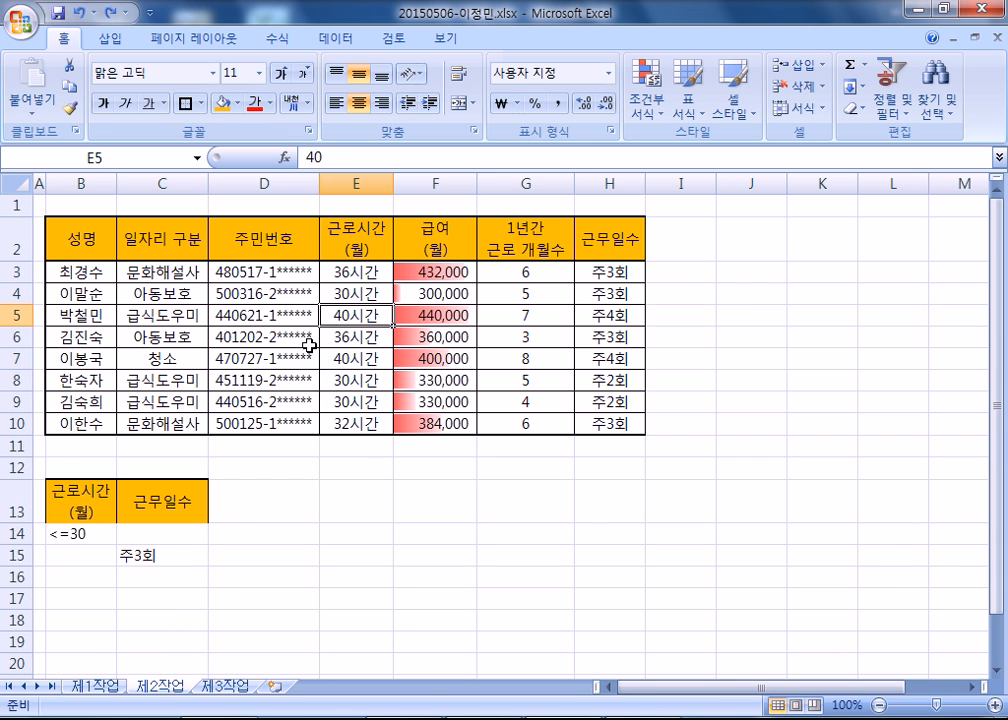
left_click_drag(80, 240, 607, 424)
left_click_drag(95, 240, 607, 424)
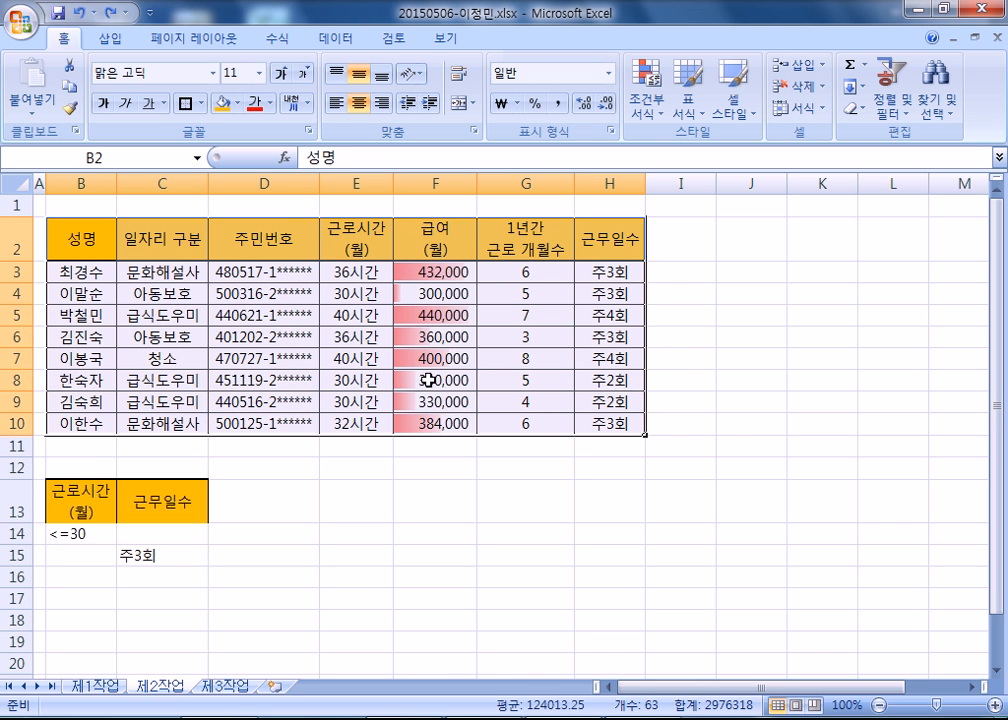
left_click(530, 271)
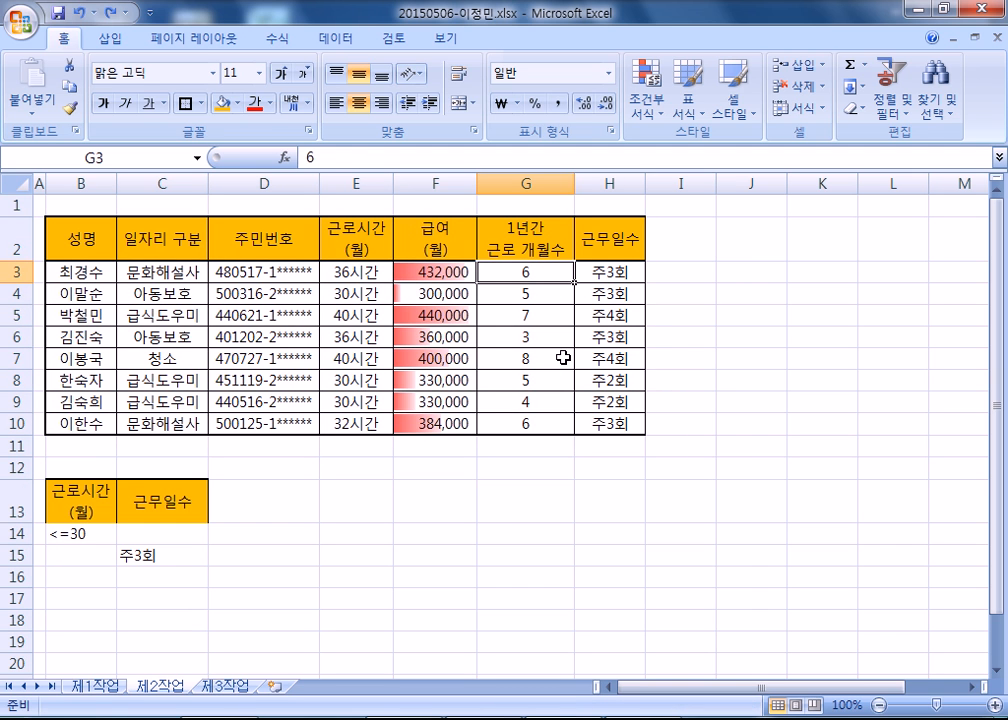
Try the Advanced Filter with the empty cell I13 selected, and cancel it.
left_click(335, 38)
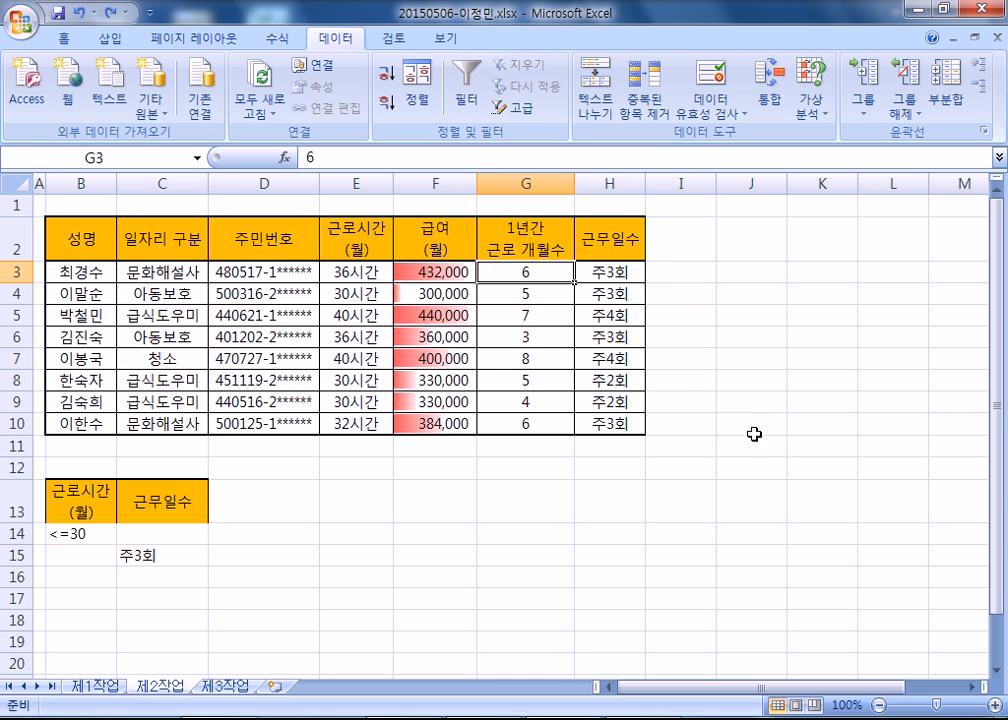
left_click(690, 490)
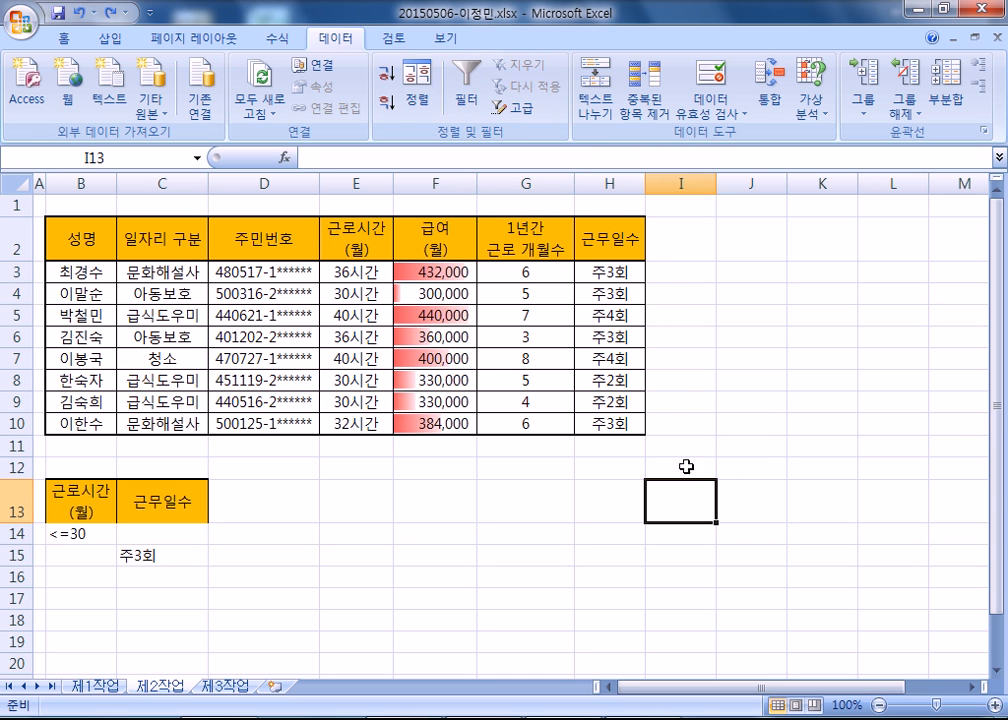
left_click(517, 107)
left_click(751, 363)
scroll(220, 396, "down", 2)
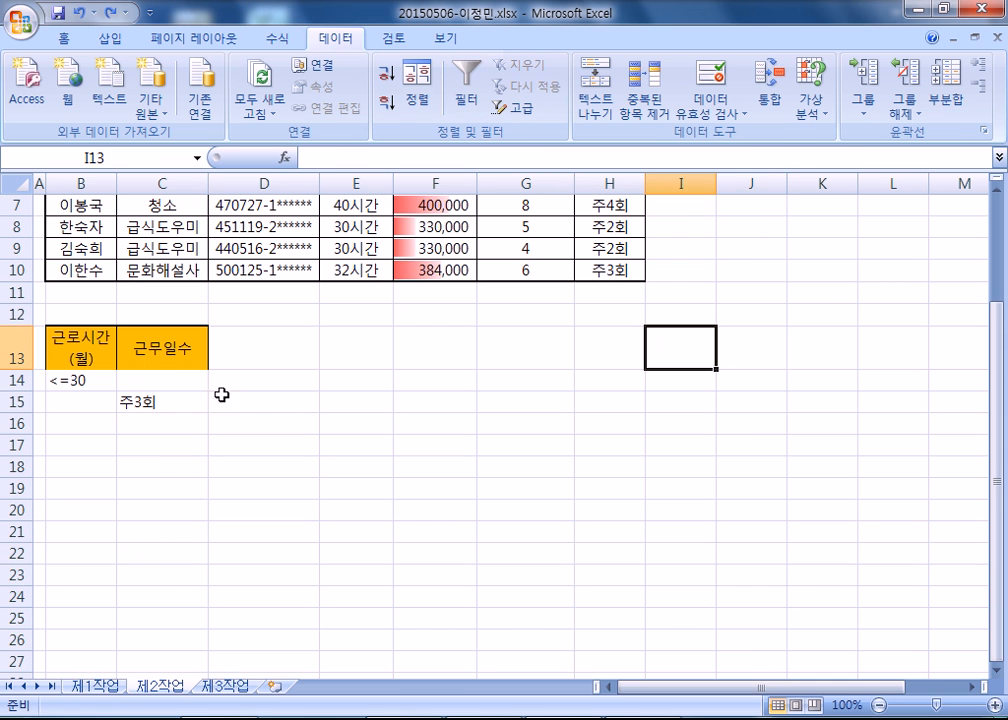
Try the Advanced Filter with the criteria cell C15 selected, and cancel it.
left_click(92, 355)
left_click(175, 363)
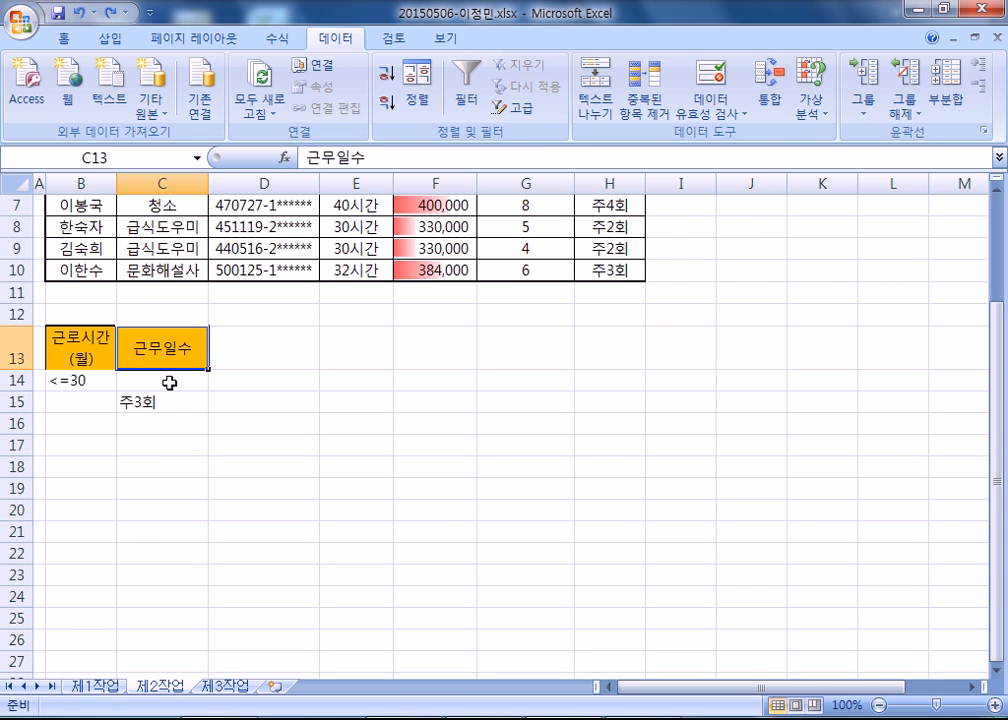
left_click(141, 410)
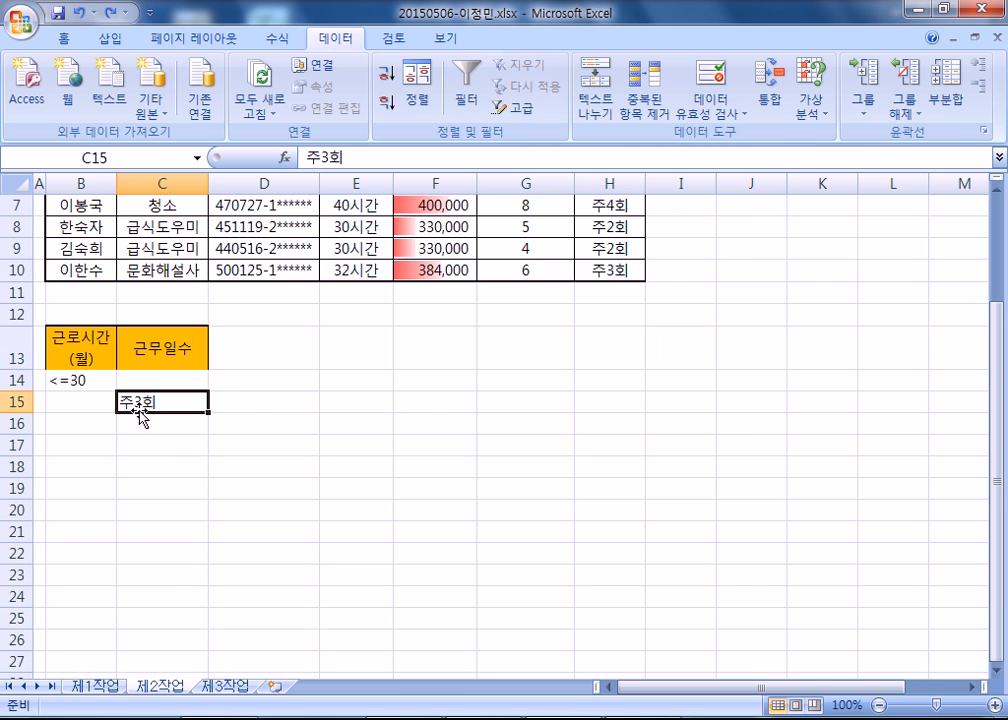
left_click(519, 107)
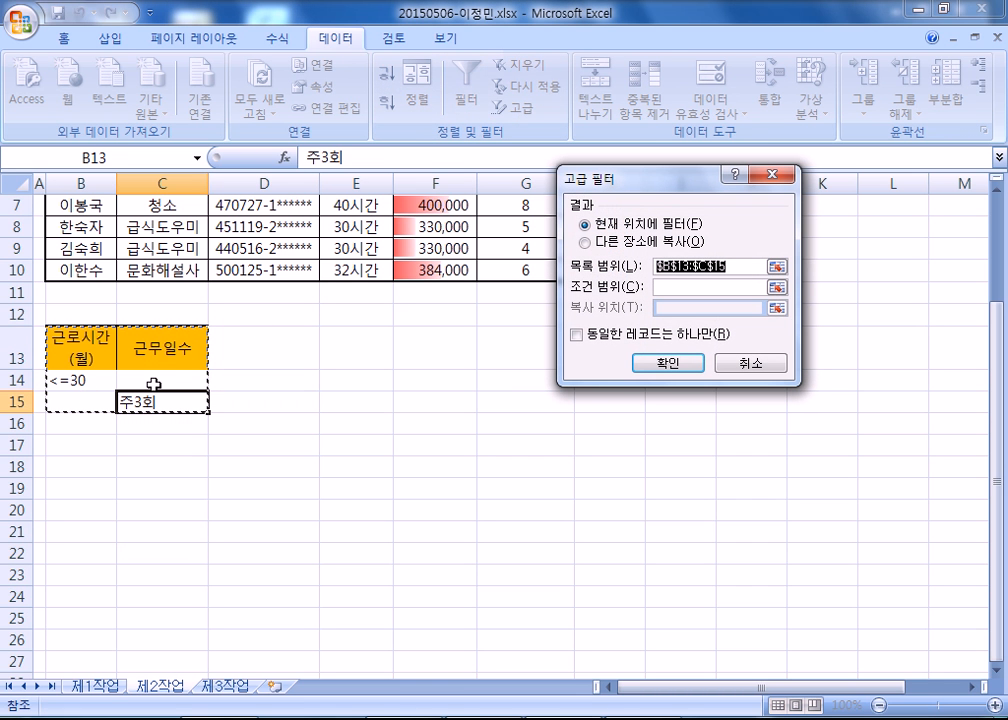
left_click(733, 366)
scroll(171, 401, "up", 2)
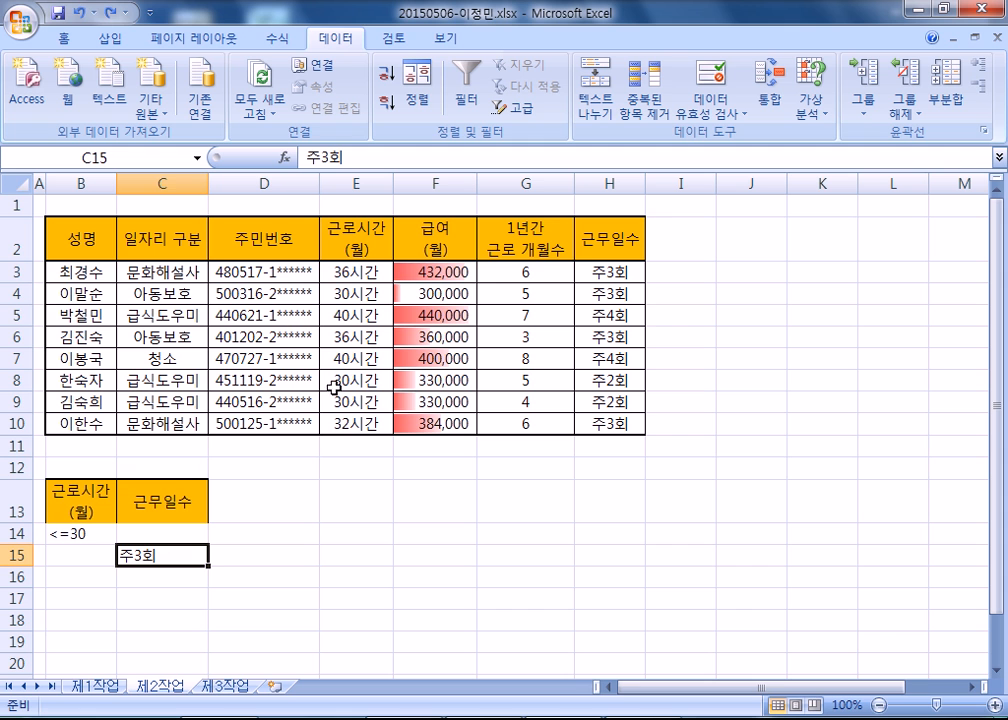
Run an Advanced Filter on the table B2:H10 with criteria range B13:C15, copying the results to B18.
left_click(490, 274)
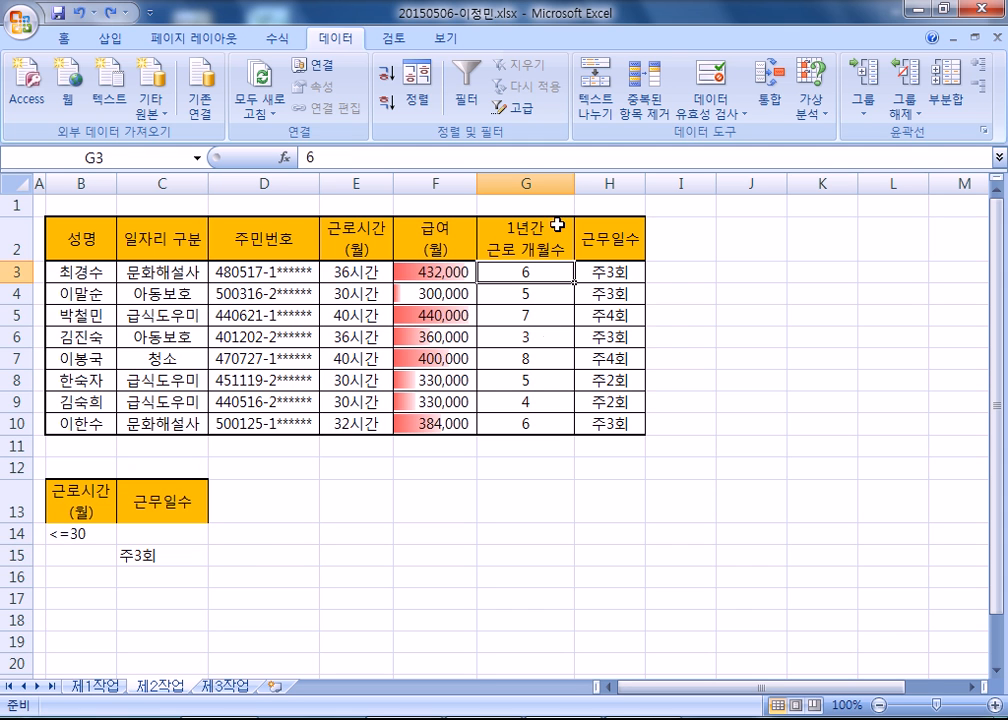
left_click(522, 108)
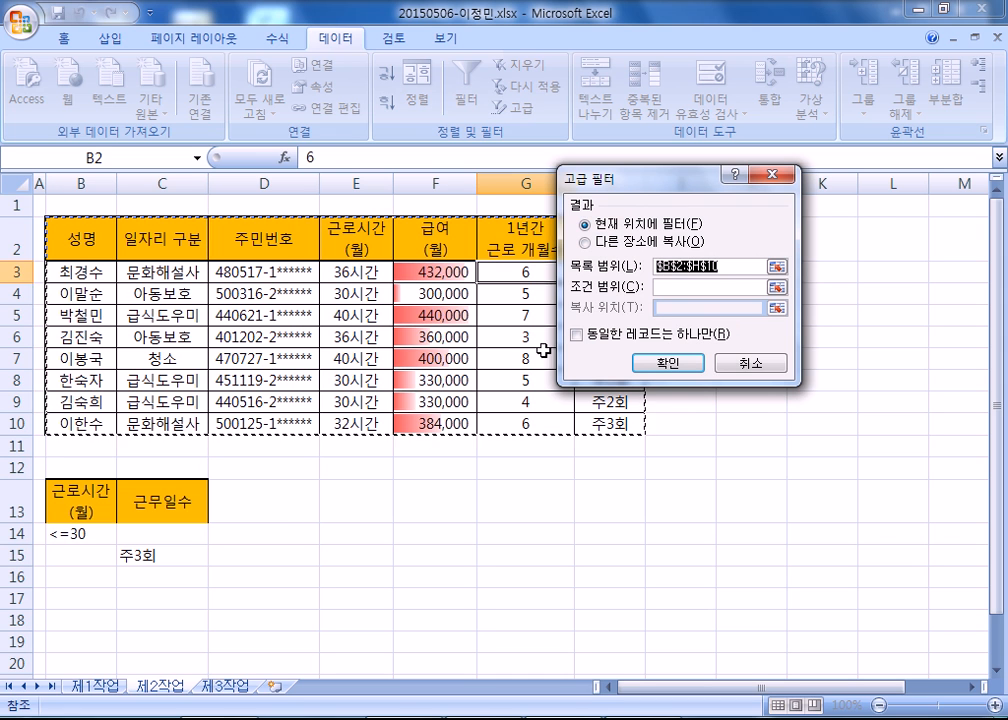
left_click(685, 287)
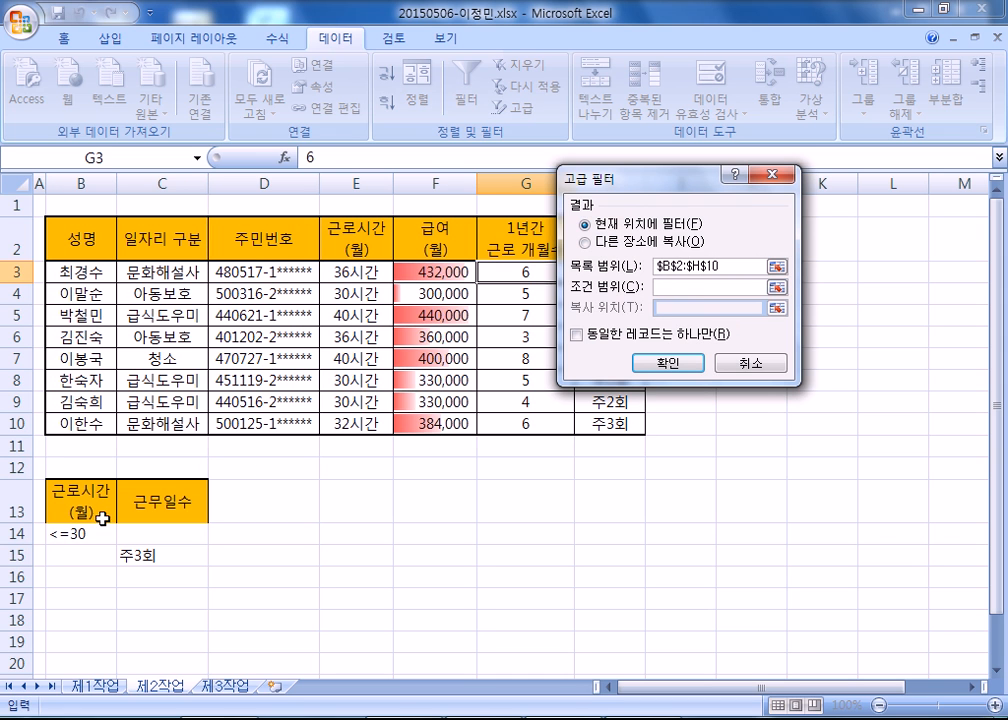
left_click_drag(97, 490, 179, 545)
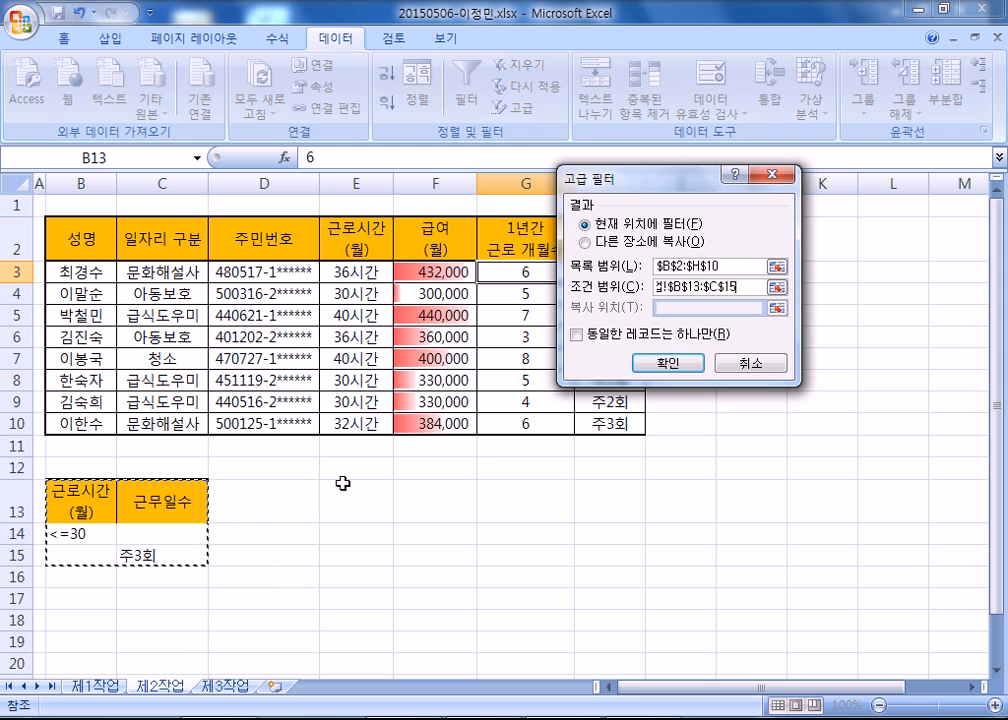
left_click(600, 242)
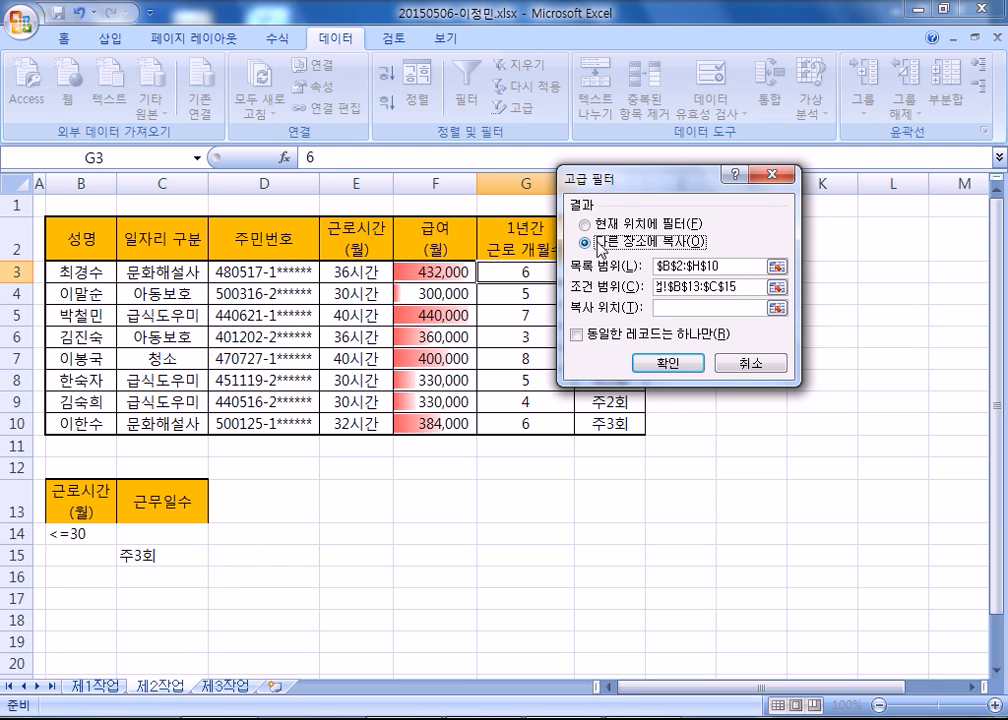
left_click(615, 228)
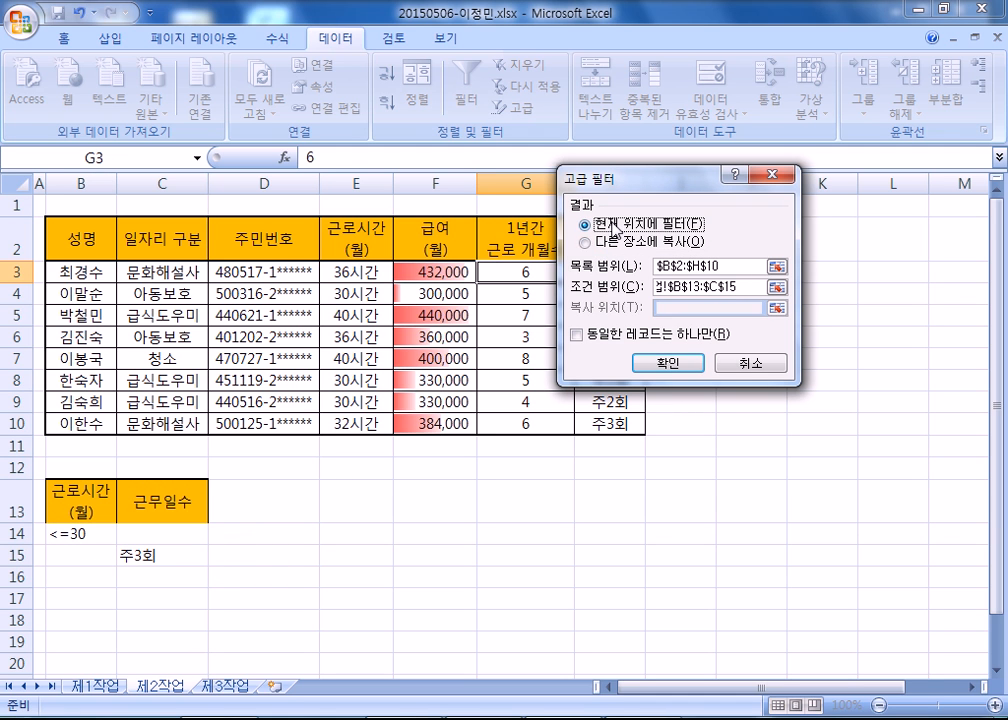
left_click(611, 244)
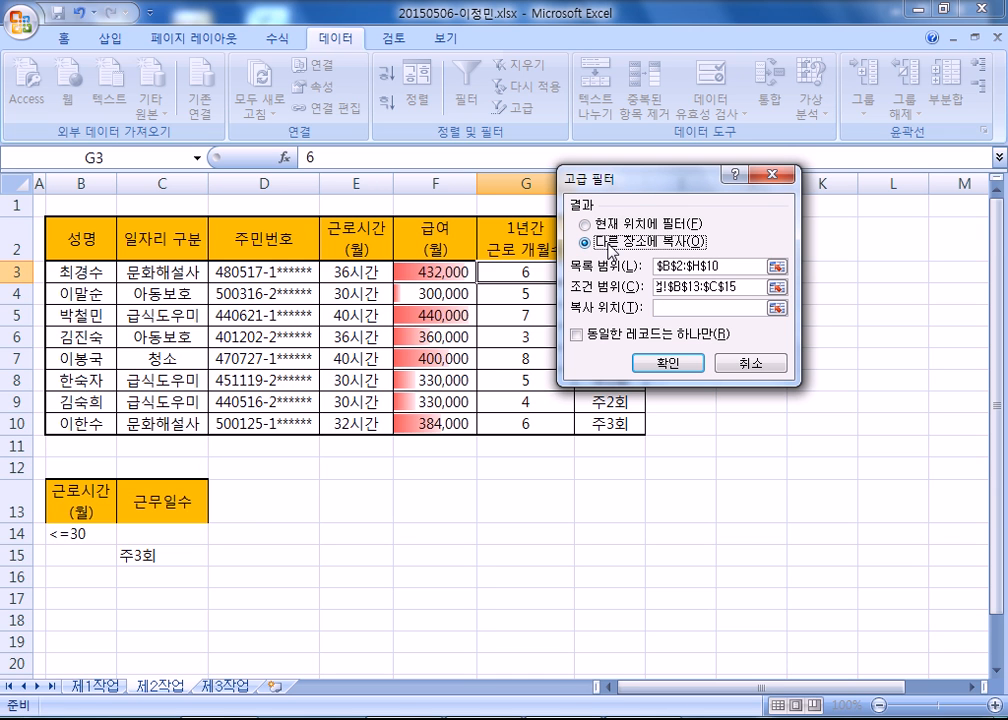
left_click(745, 309)
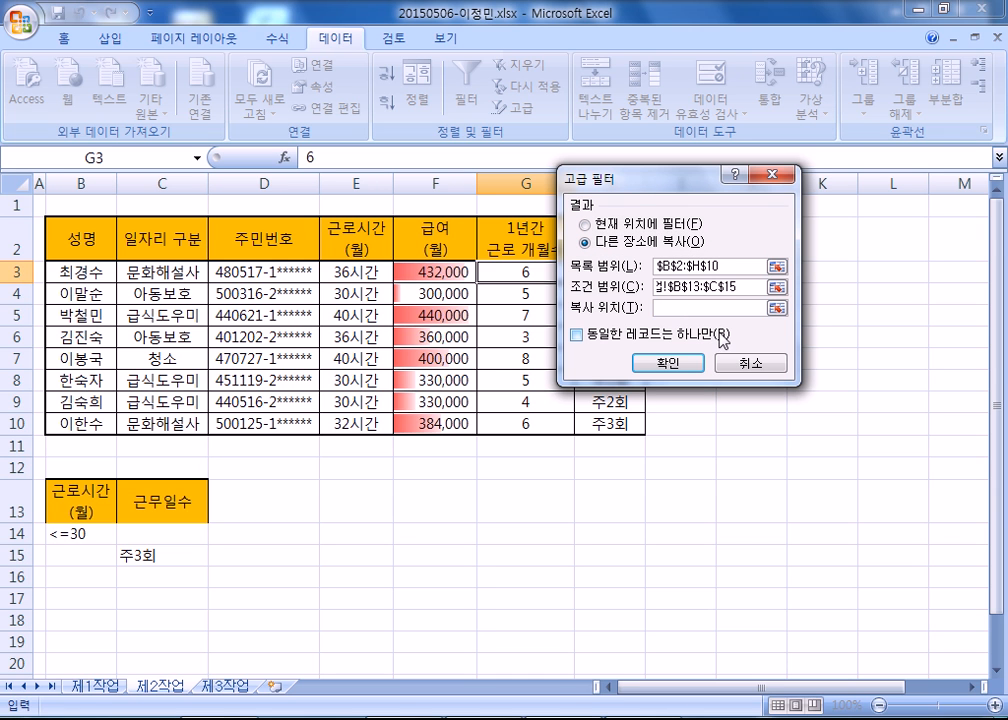
scroll(298, 314, "down", 4)
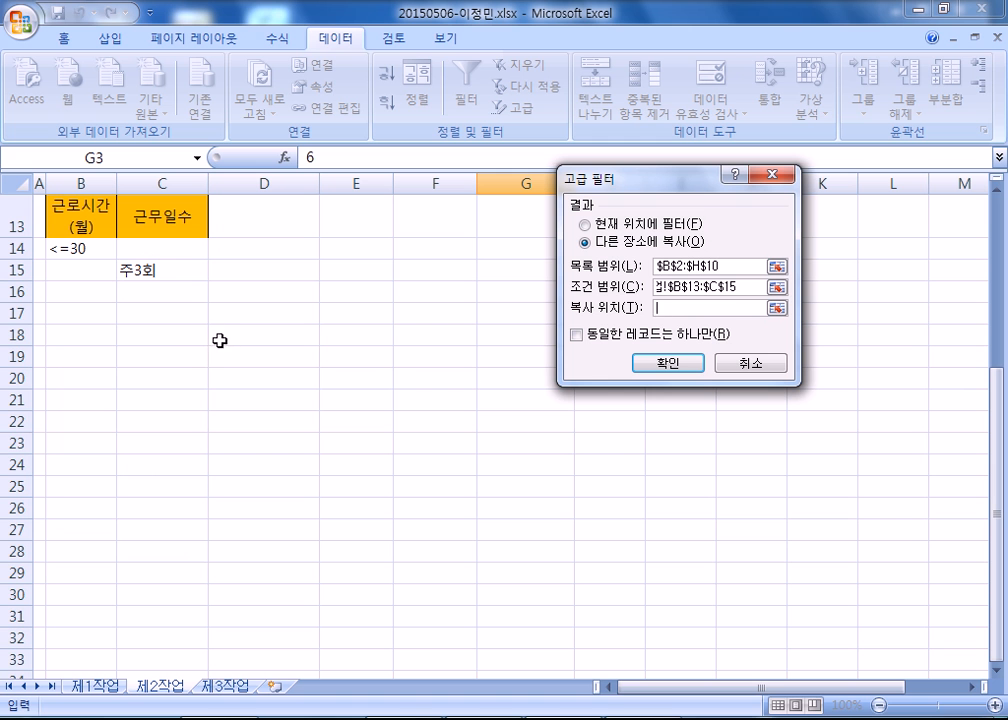
left_click(70, 336)
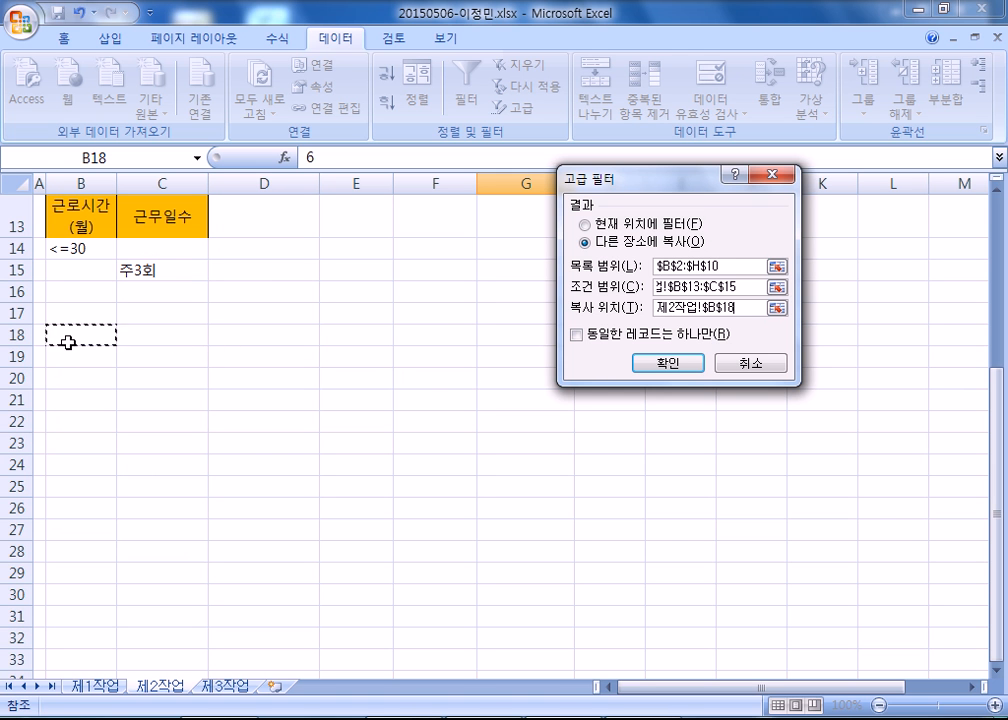
left_click(668, 362)
Remove the fill colour from the filtered result table B18:H24.
scroll(205, 504, "down", 4)
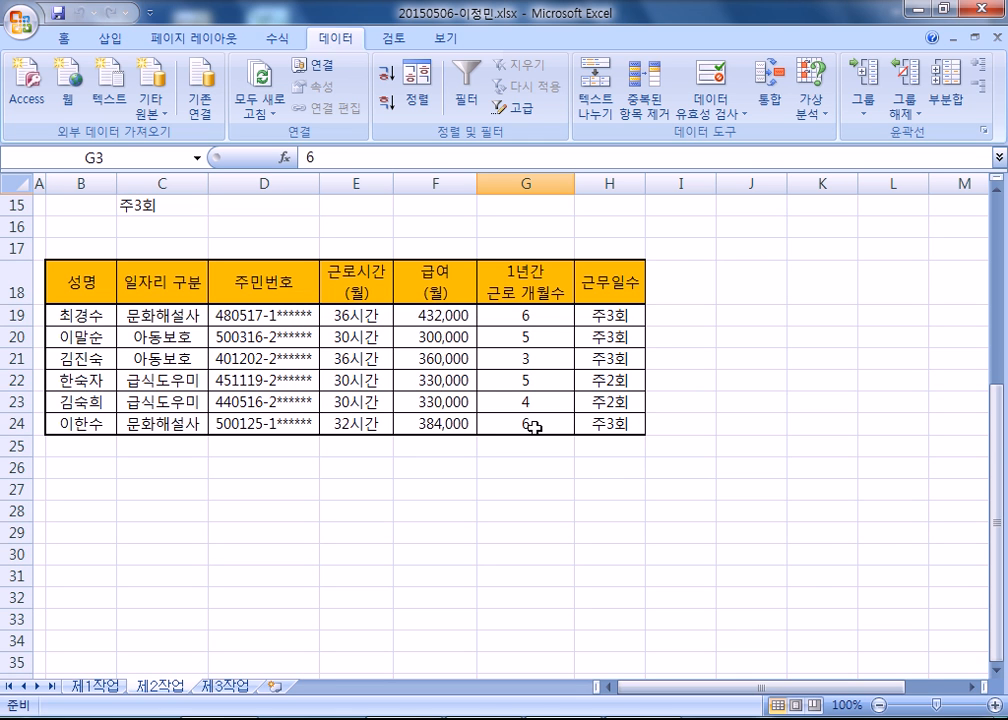
left_click_drag(76, 283, 597, 428)
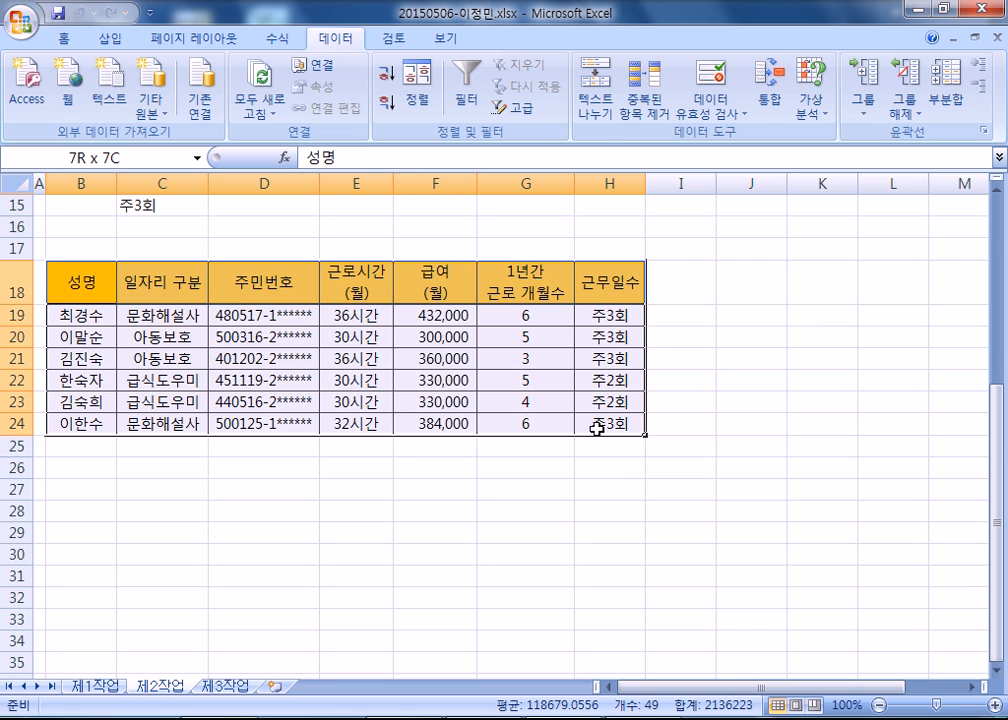
left_click(65, 38)
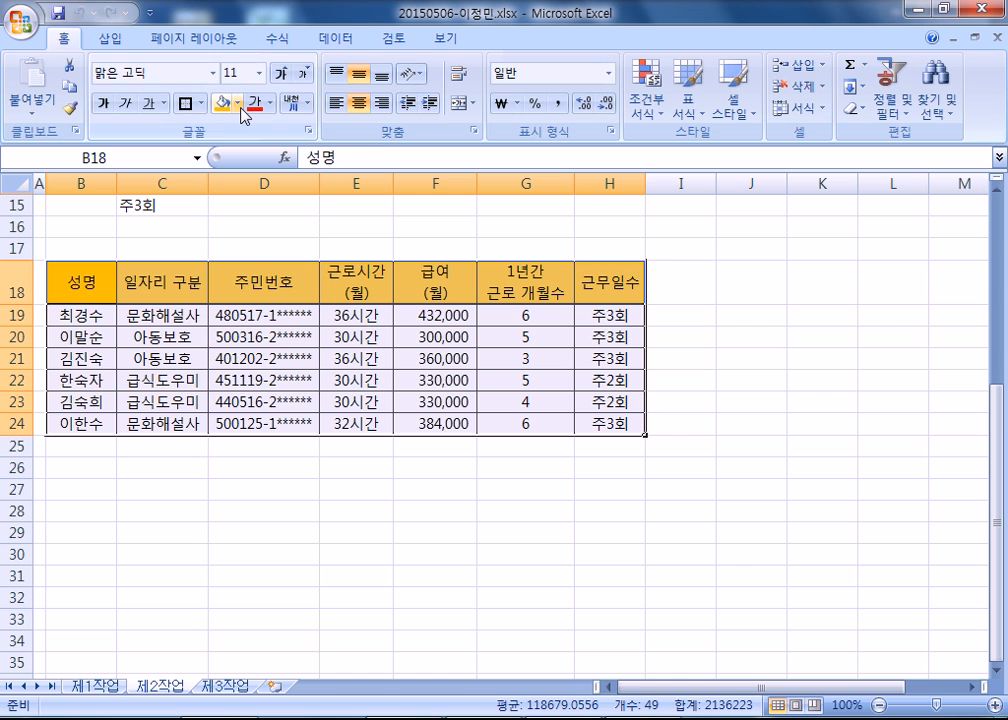
left_click(241, 104)
left_click(275, 280)
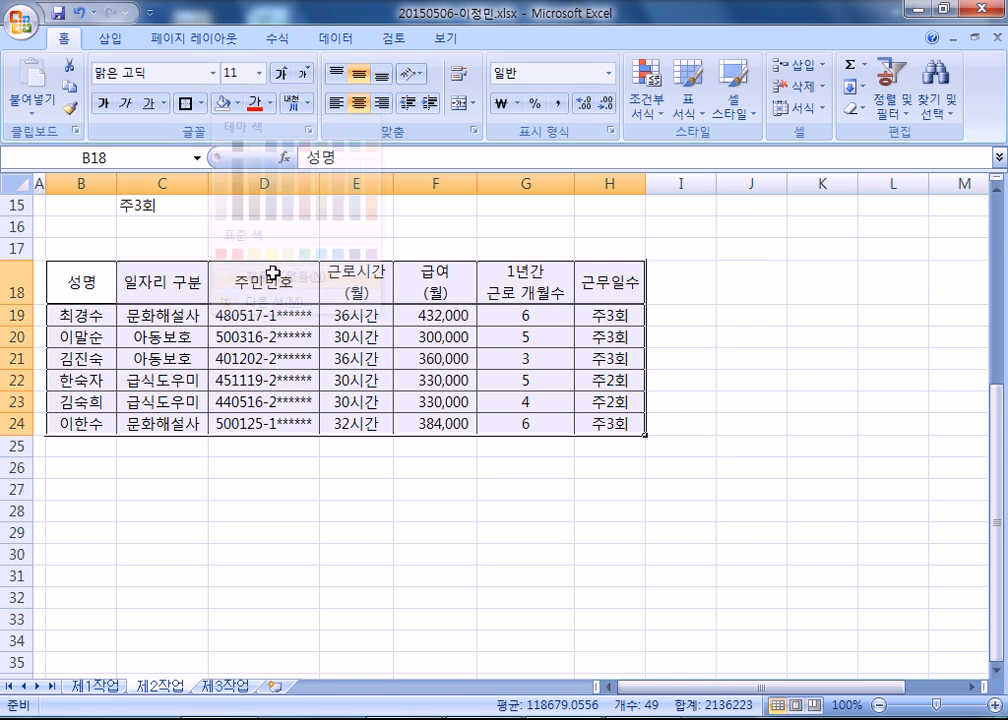
Format B18:H24 as a table with headers, using the light aqua style with a solid header row.
left_click(688, 108)
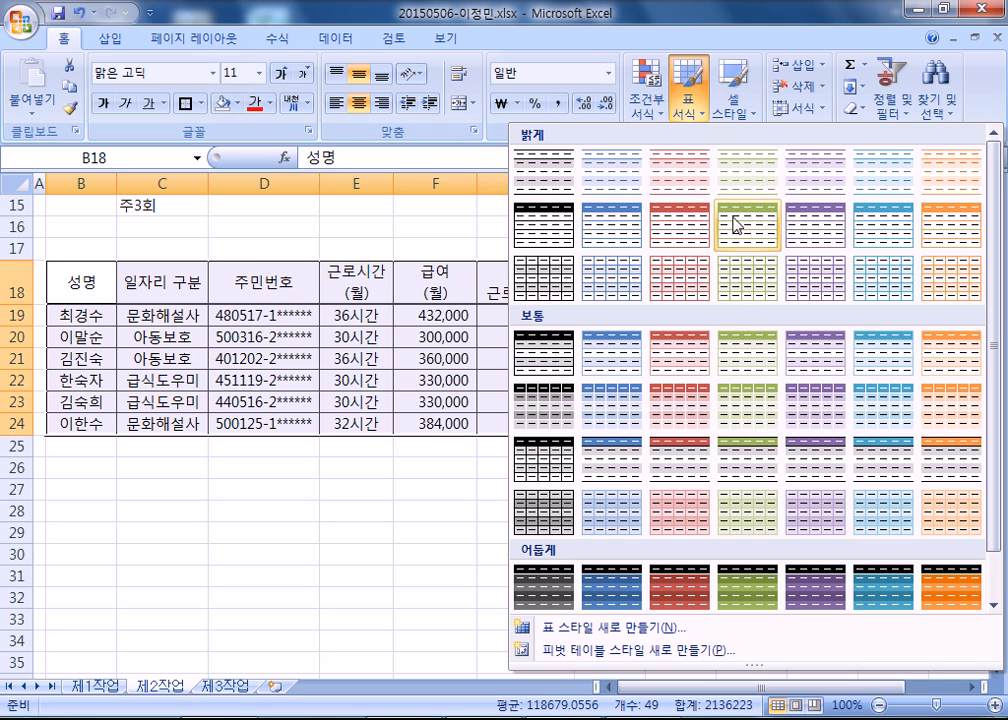
left_click(880, 236)
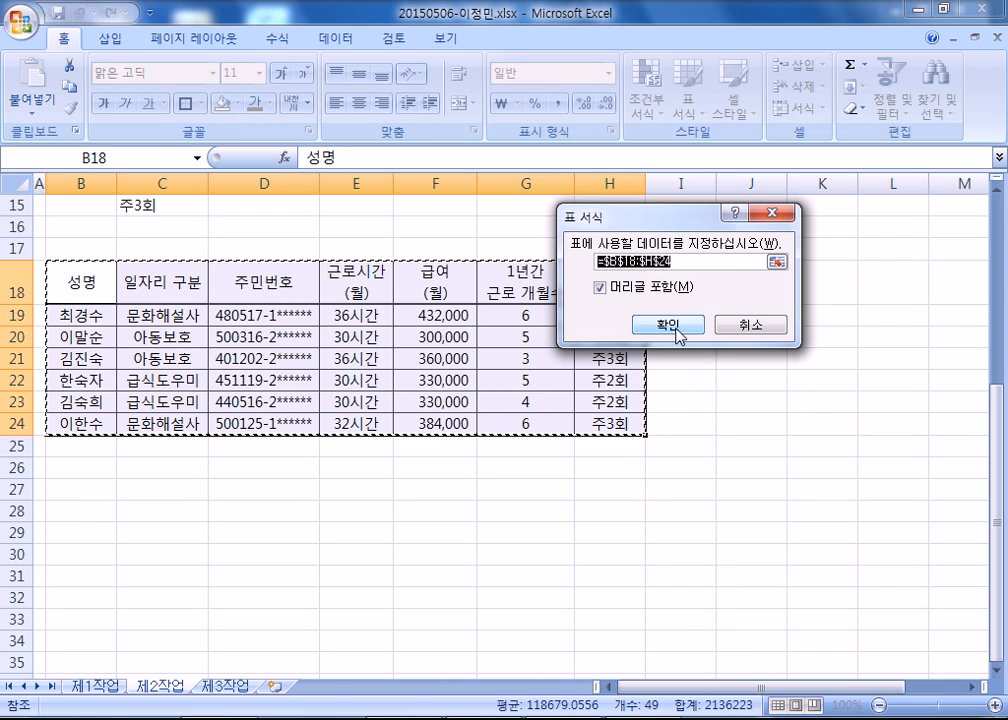
left_click(660, 324)
left_click(270, 403)
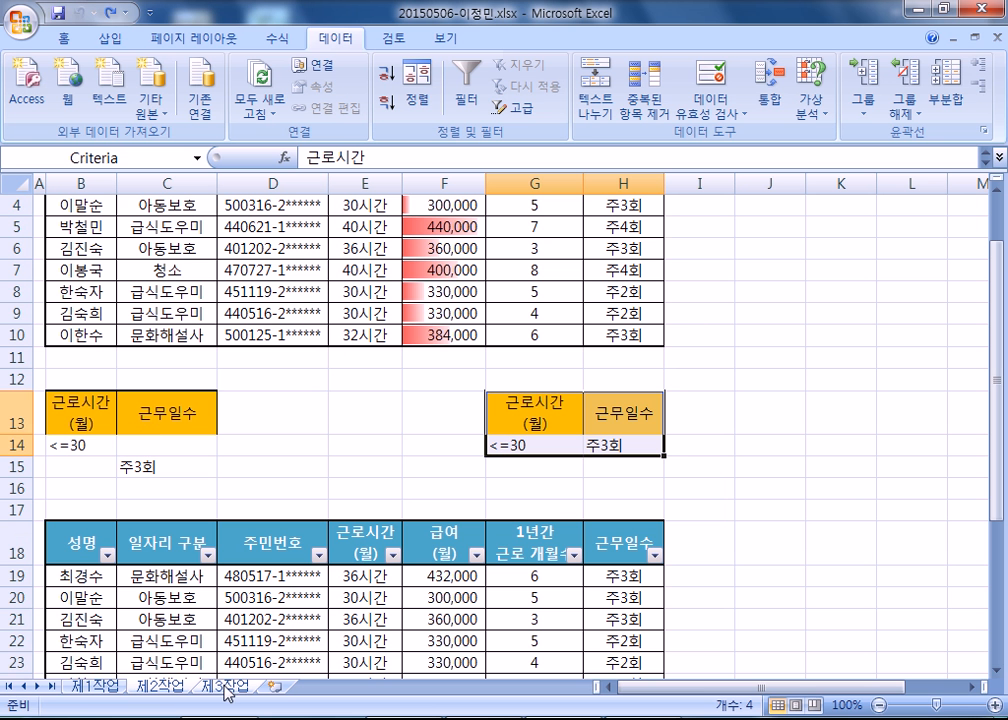
Copy B4:H12 from 제1작업 and paste its column widths and full contents at B2 on 제3작업.
left_click(100, 687)
left_click_drag(72, 241, 619, 421)
key("ctrl+c")
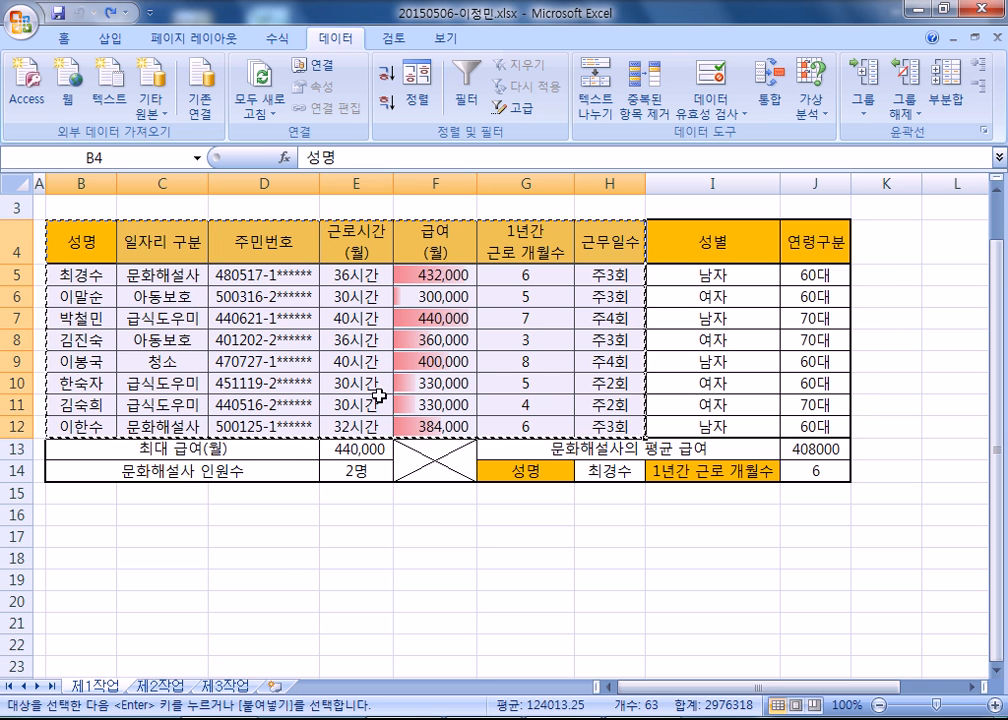
left_click(229, 688)
left_click(83, 225)
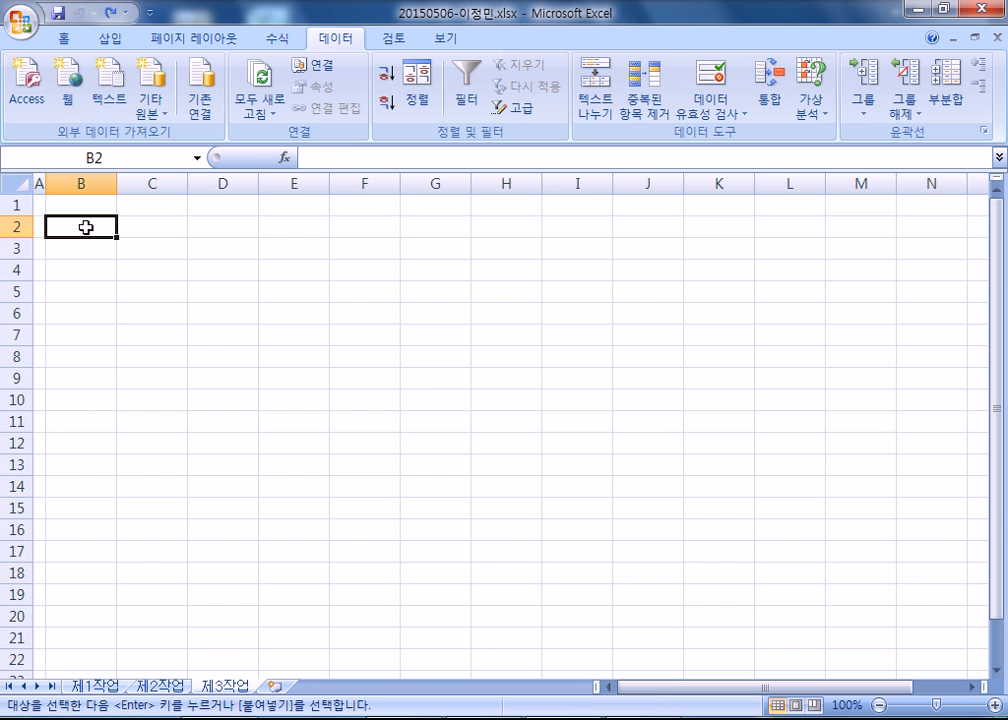
right_click(86, 226)
left_click(161, 308)
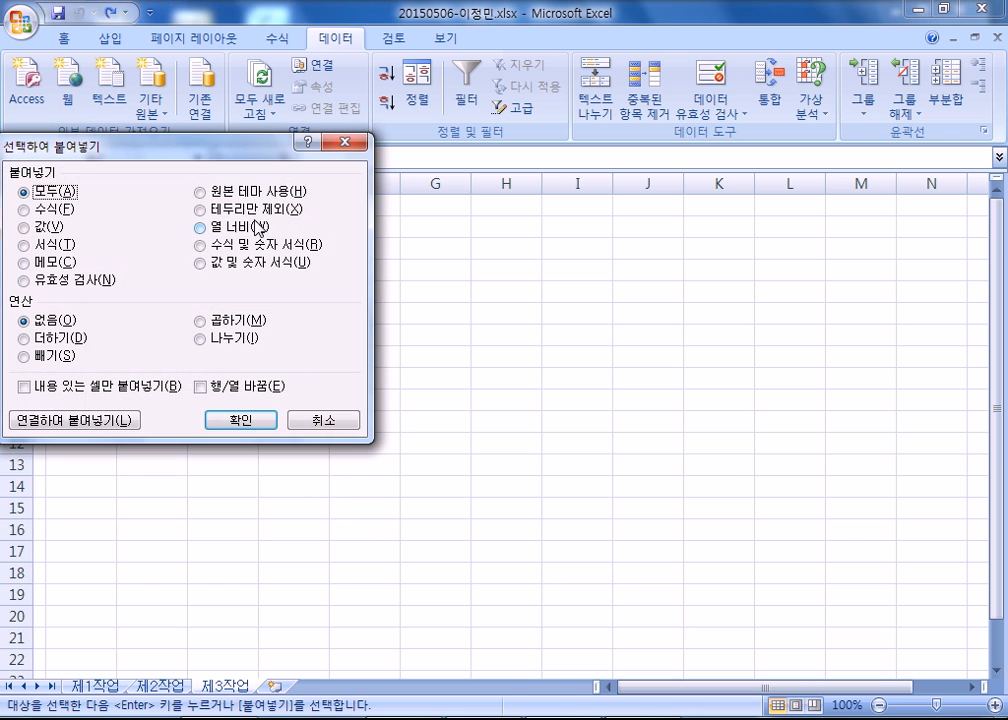
left_click(248, 228)
left_click(243, 420)
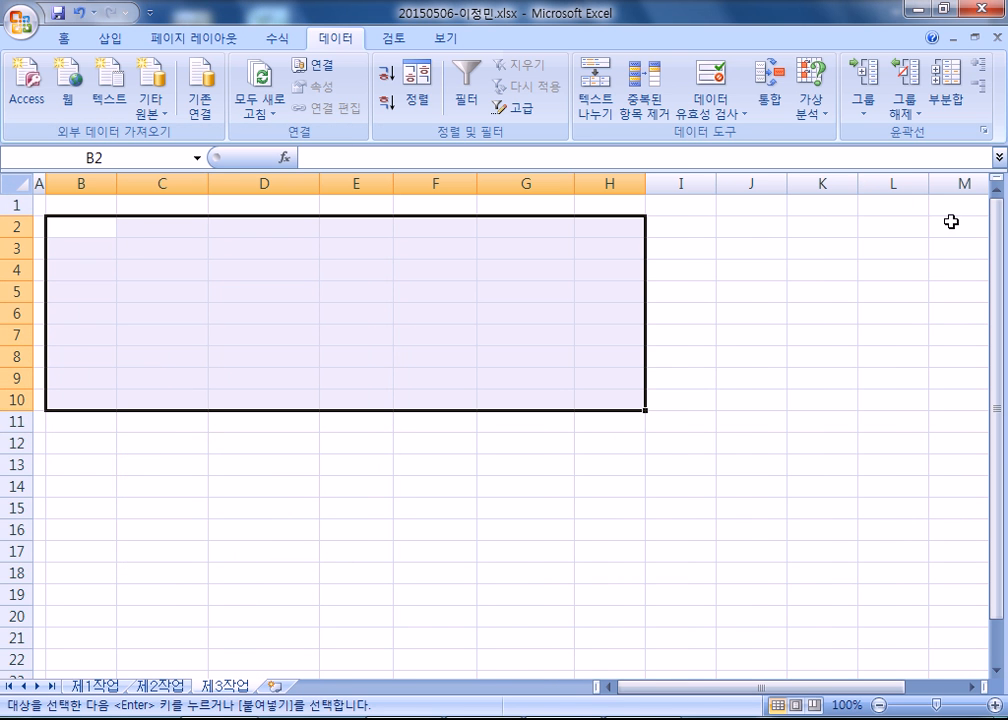
right_click(79, 225)
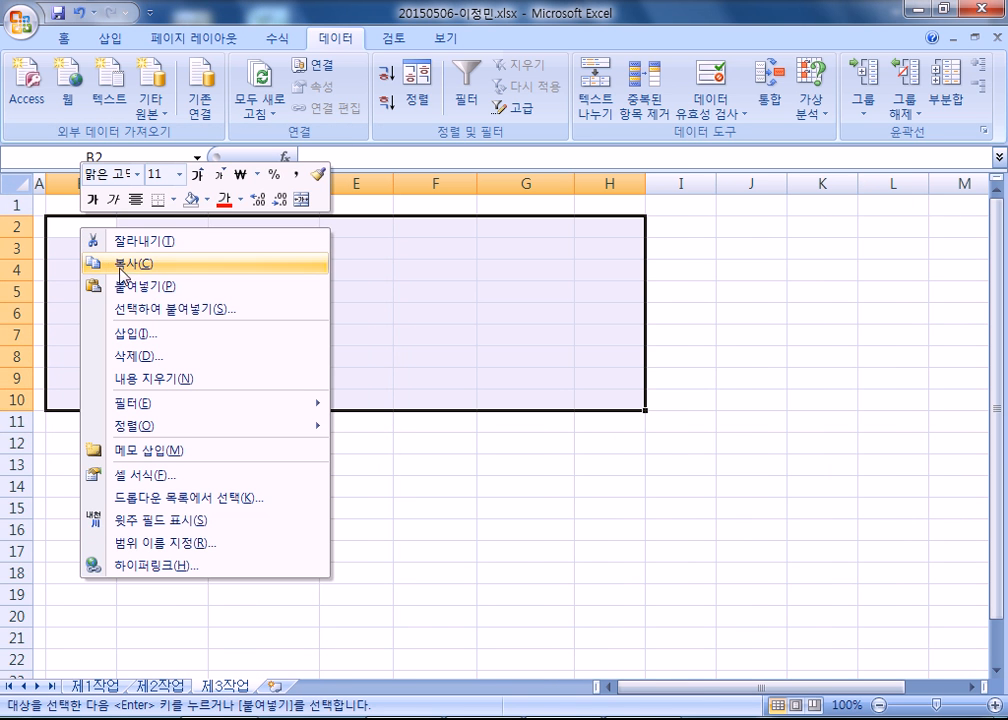
left_click(123, 291)
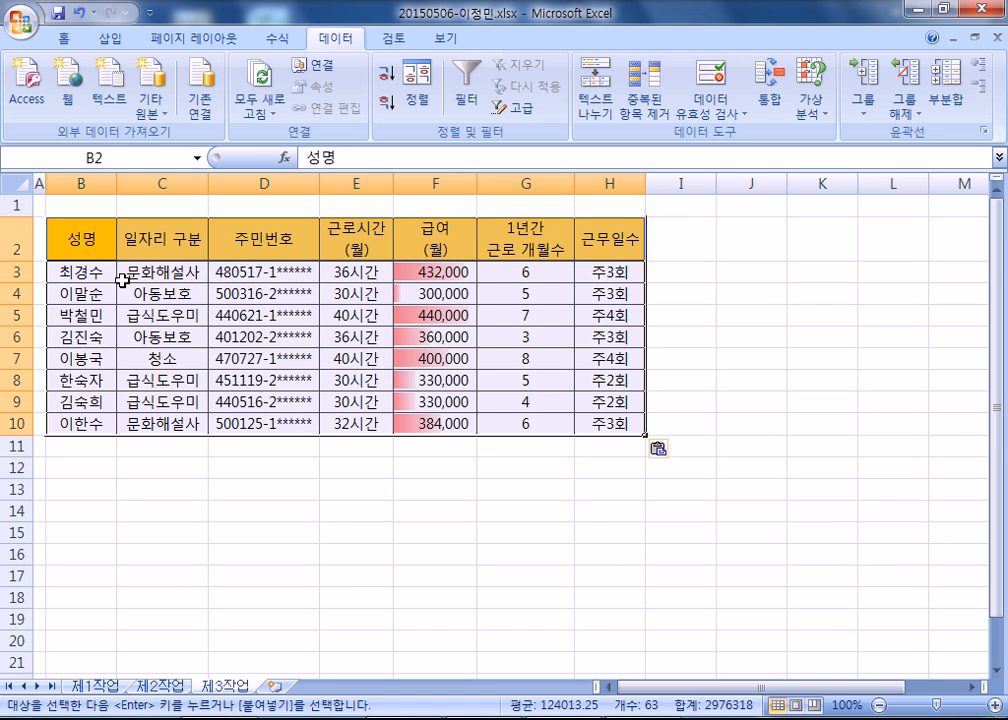
Try a taller header row 2 on 제3작업, and undo the height change.
left_click(524, 236)
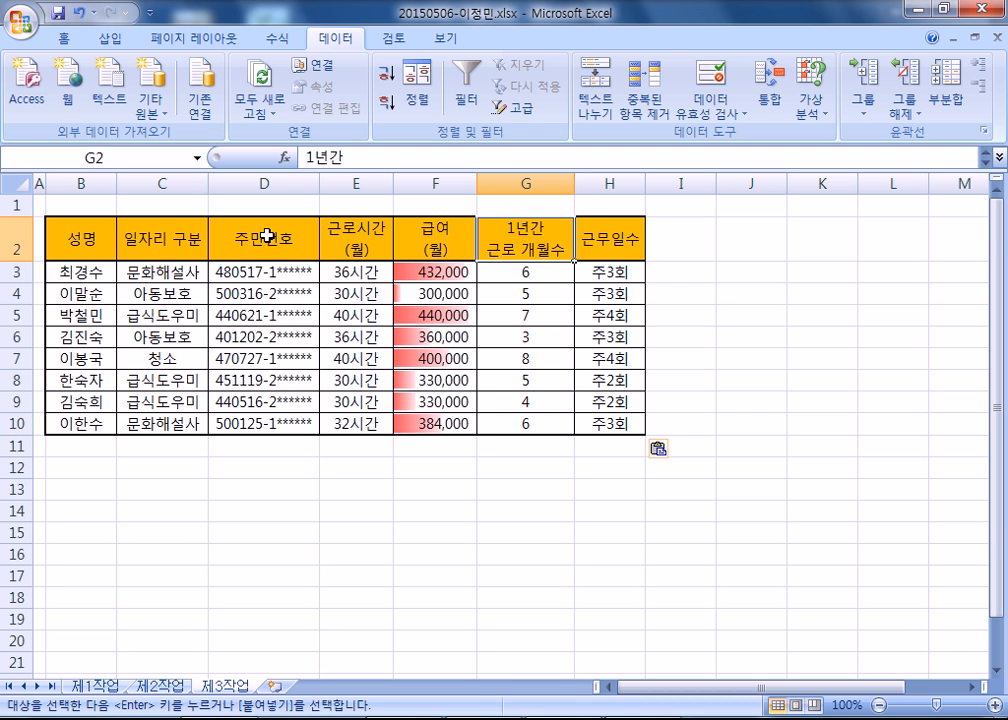
left_click_drag(33, 254, 25, 287)
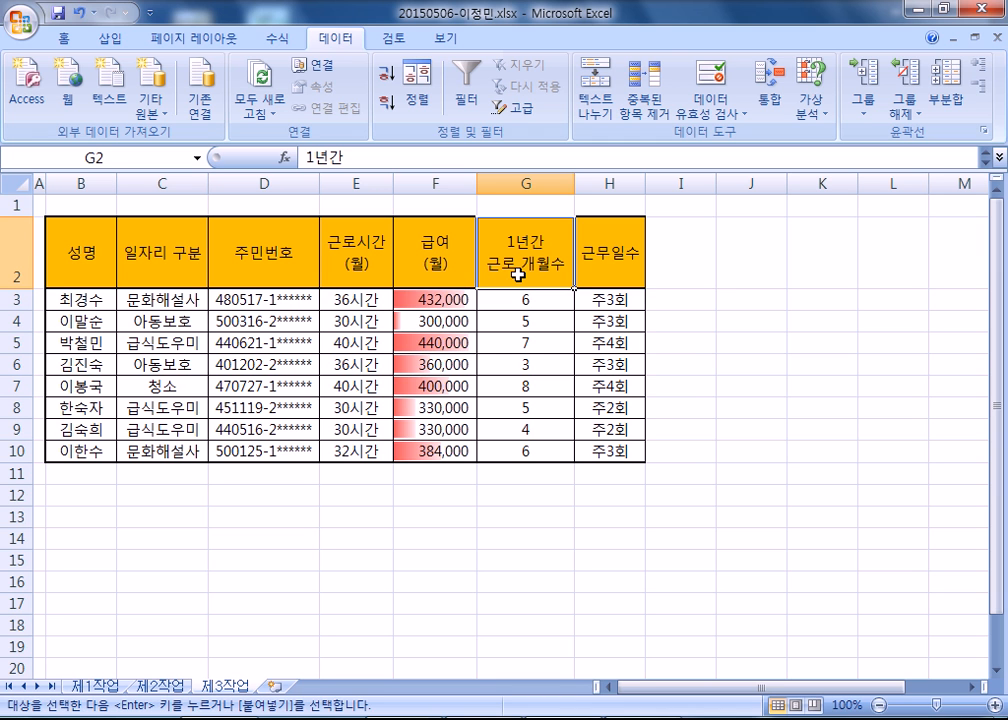
key("ctrl+z")
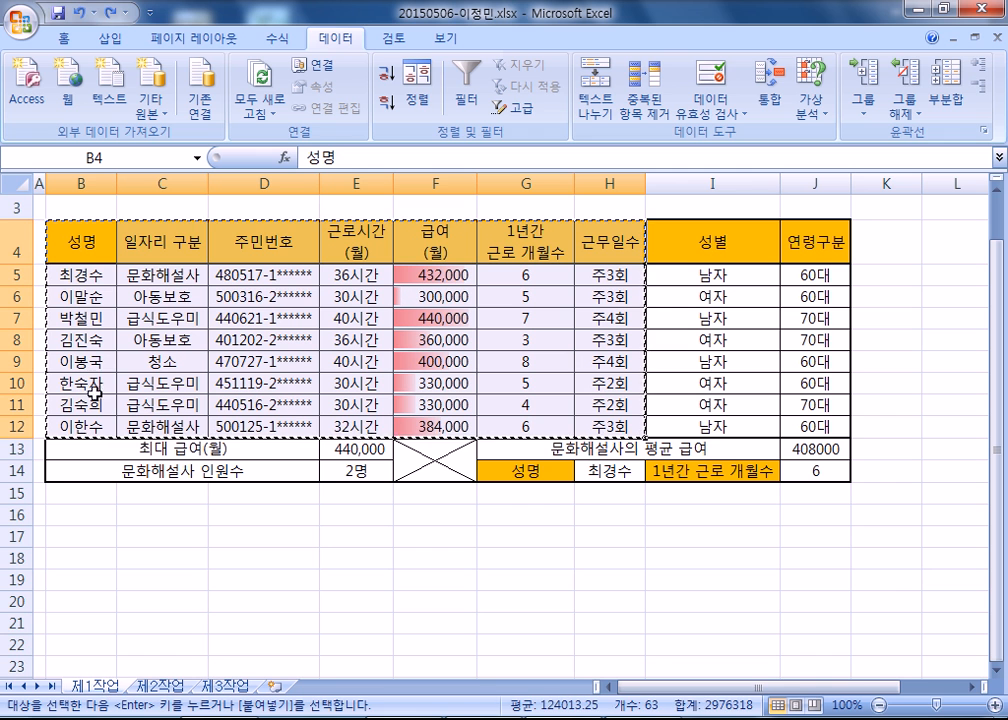
Check the copied source range on 제1작업 and paste its column widths and contents at B2 on 제3작업 once more.
left_click(95, 686)
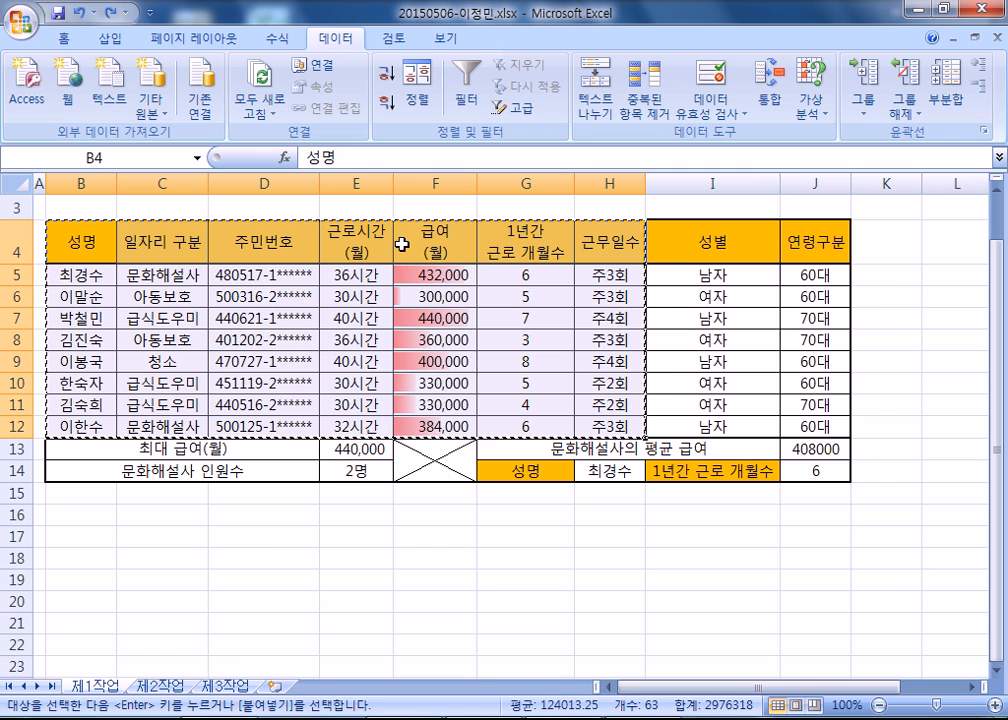
left_click(225, 686)
left_click(62, 242)
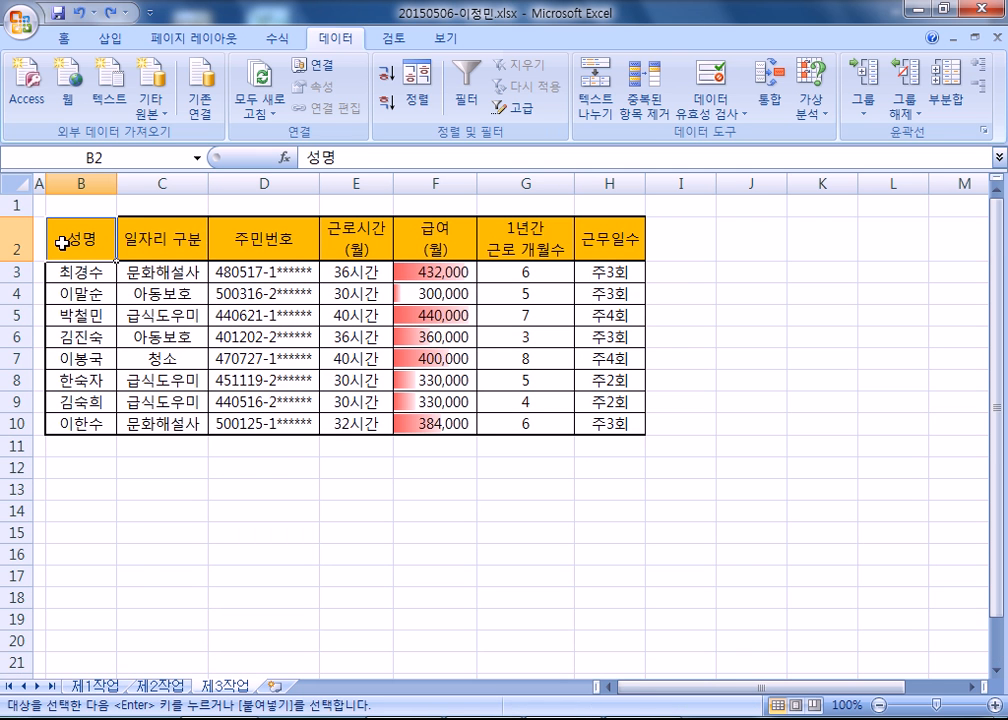
right_click(62, 242)
left_click(200, 323)
left_click(201, 250)
left_click(238, 443)
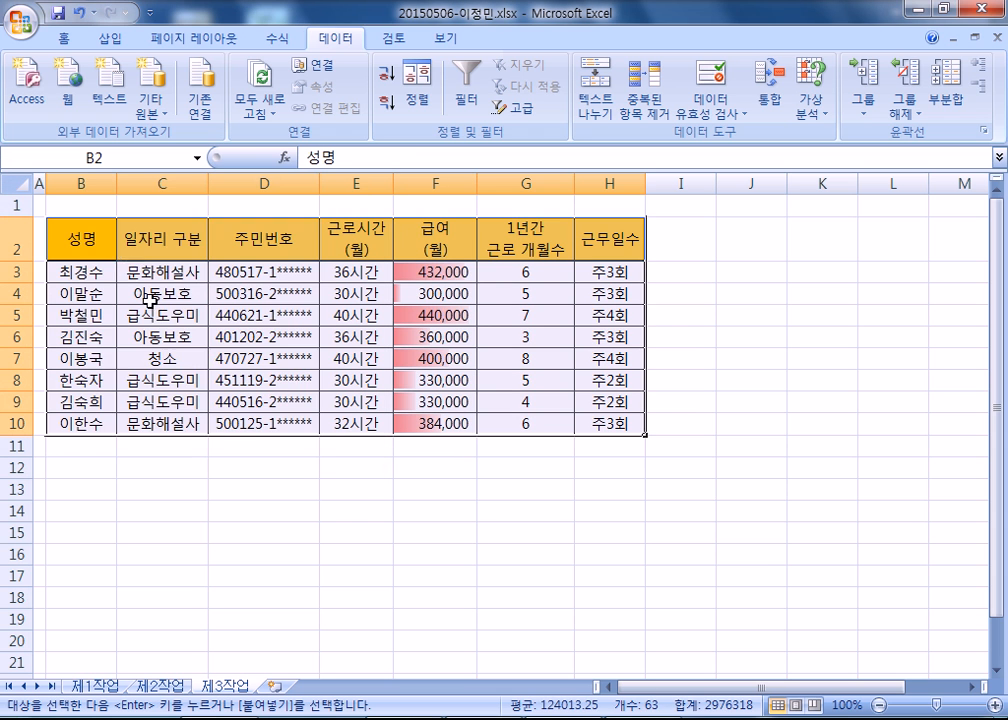
right_click(80, 240)
left_click(122, 288)
left_click(244, 372)
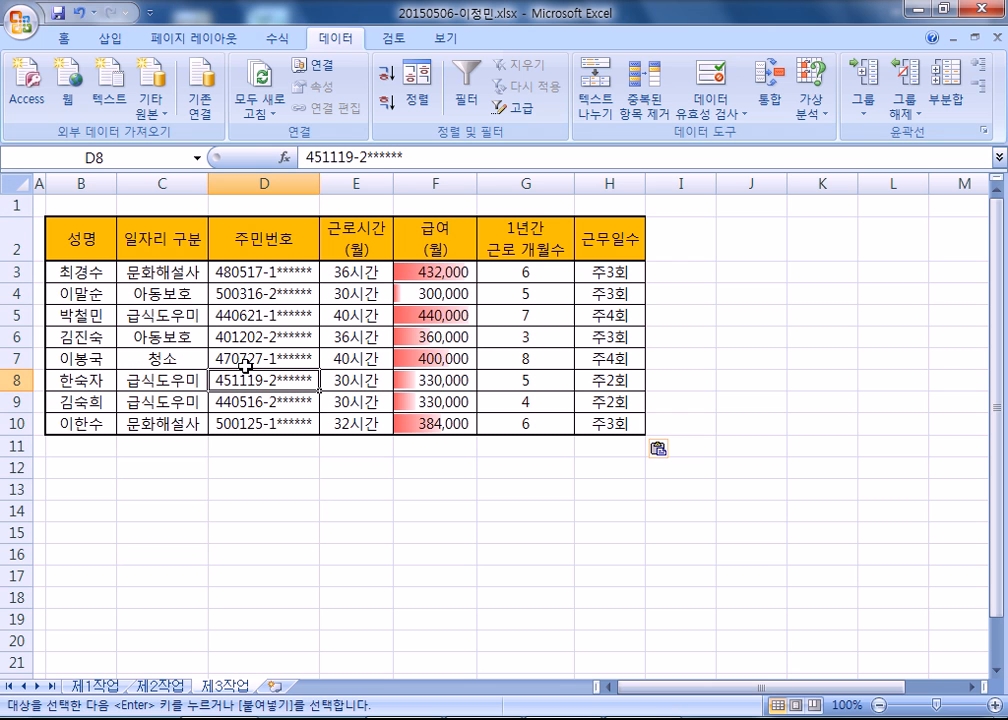
Sort the 제3작업 table by the 일자리 구분 column in descending order.
left_click(129, 182)
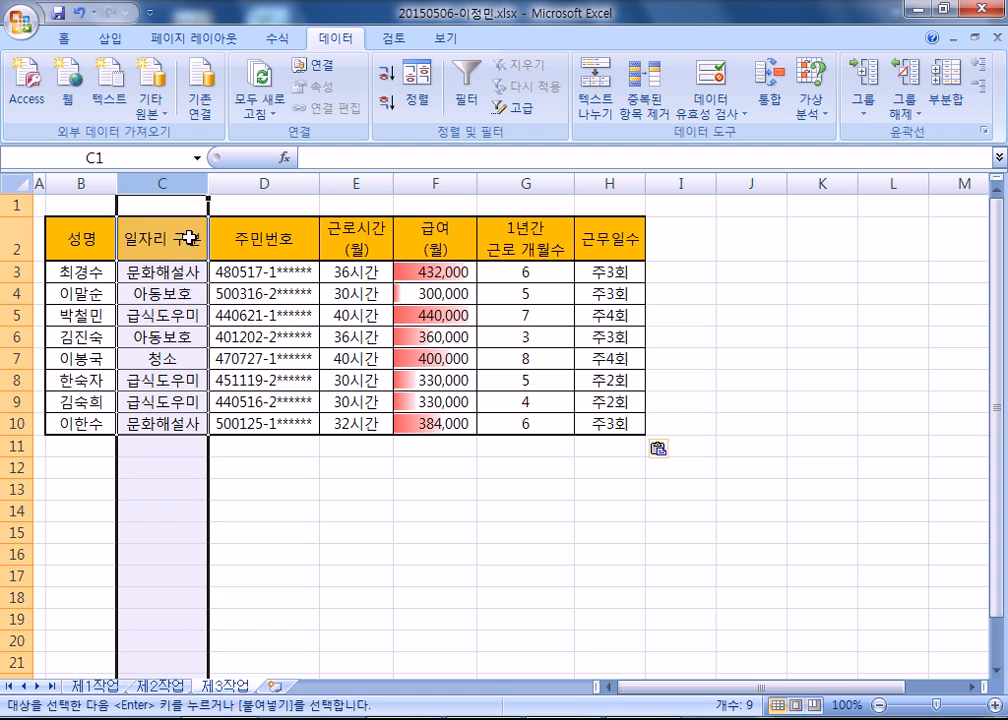
left_click(150, 244)
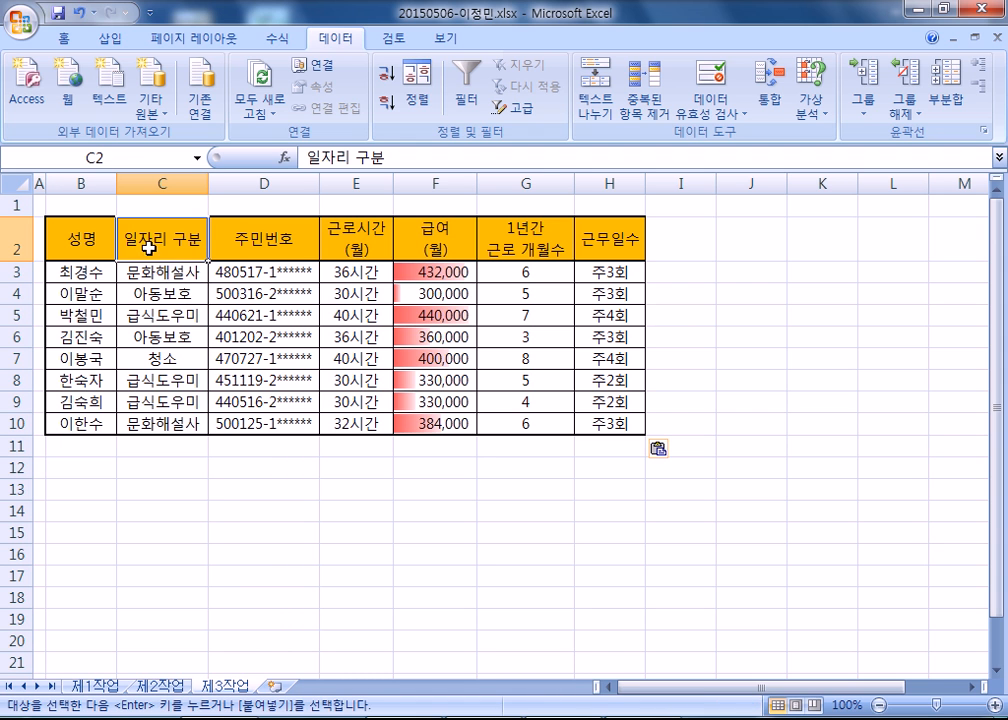
left_click(391, 110)
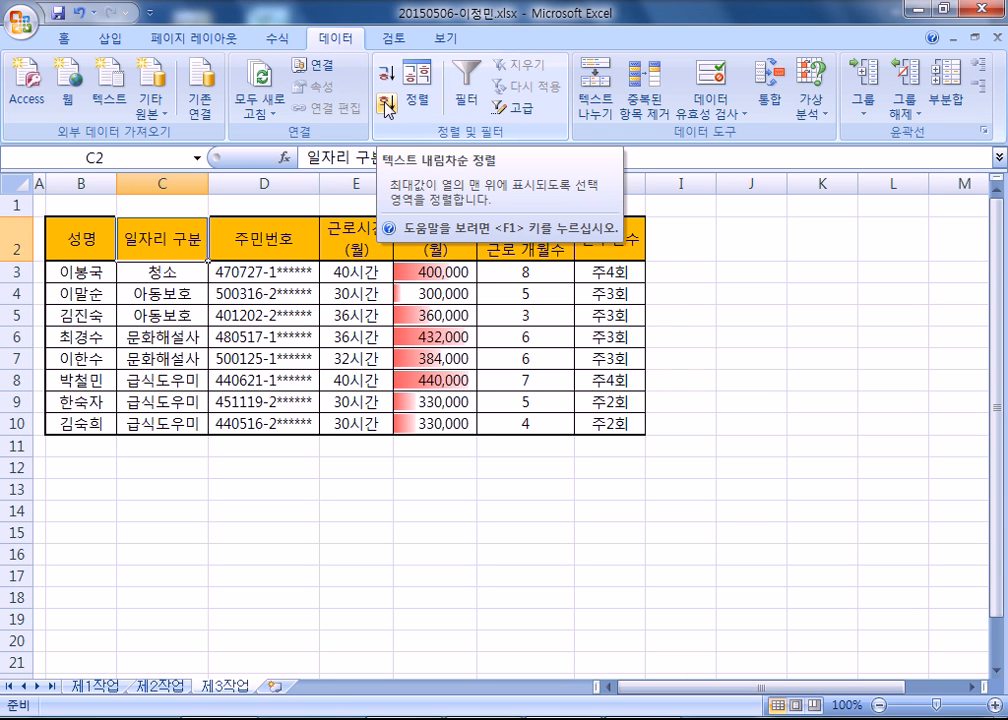
left_click_drag(128, 236, 132, 428)
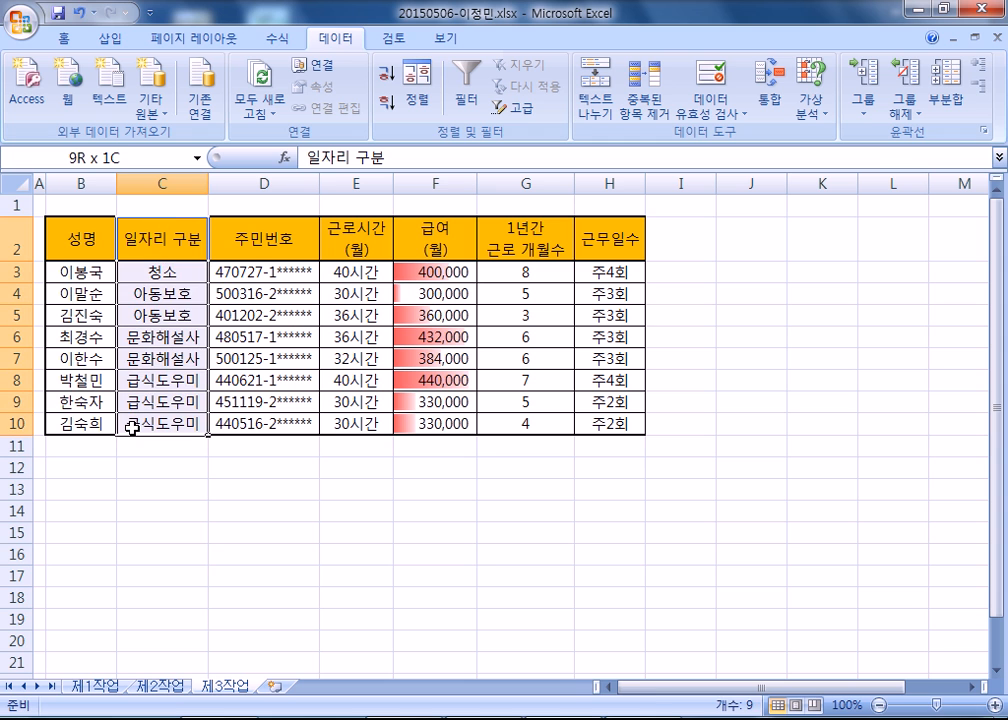
left_click(135, 356)
left_click(386, 104)
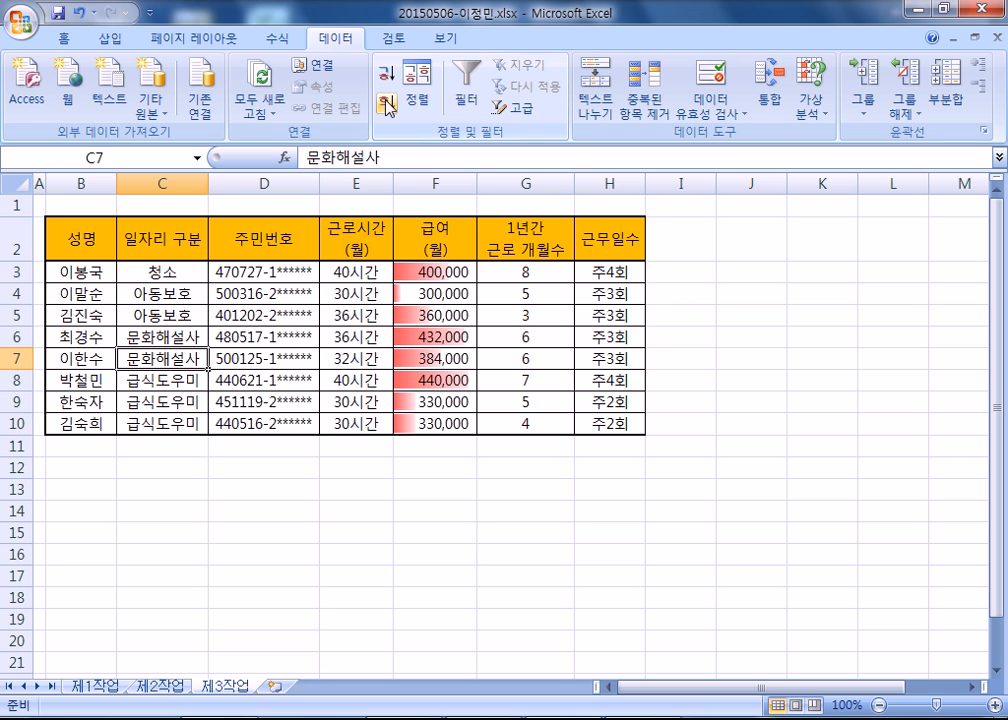
Add a subtotal to the 제3작업 table grouped by 일자리 구분 that counts (개수) only the 성명 field.
left_click(952, 82)
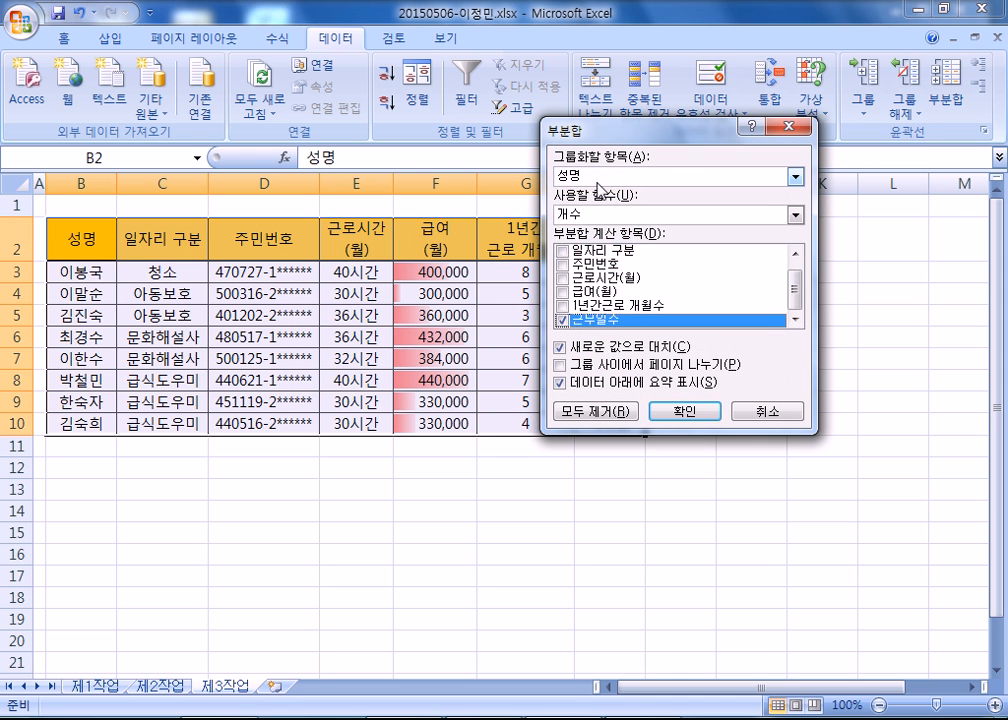
left_click(600, 177)
left_click(590, 204)
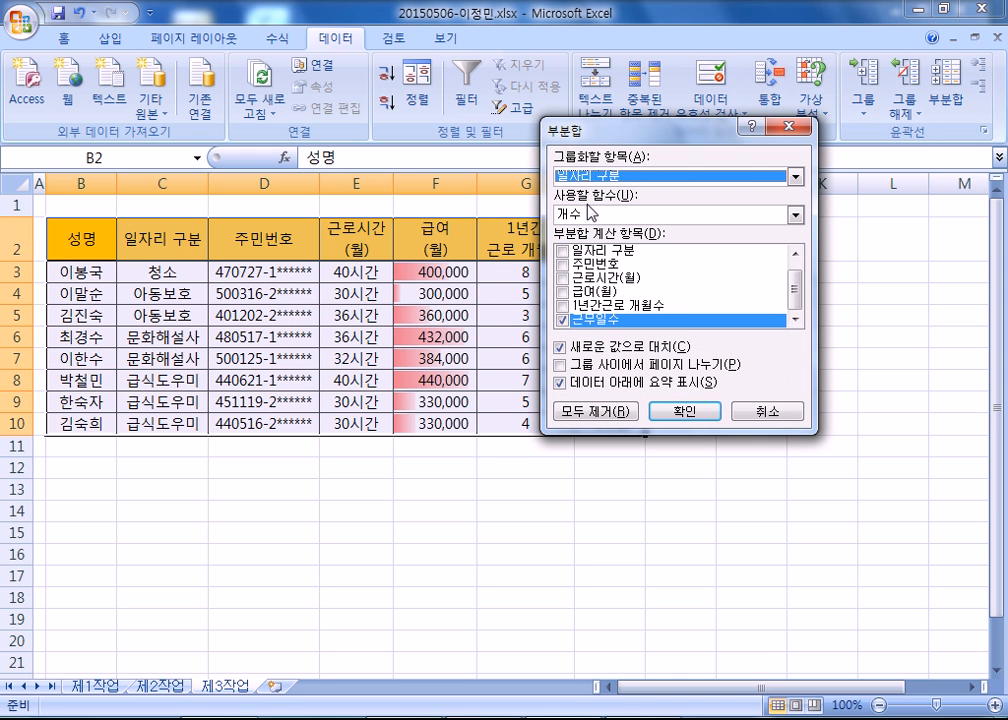
left_click_drag(572, 129, 273, 232)
left_click(280, 280)
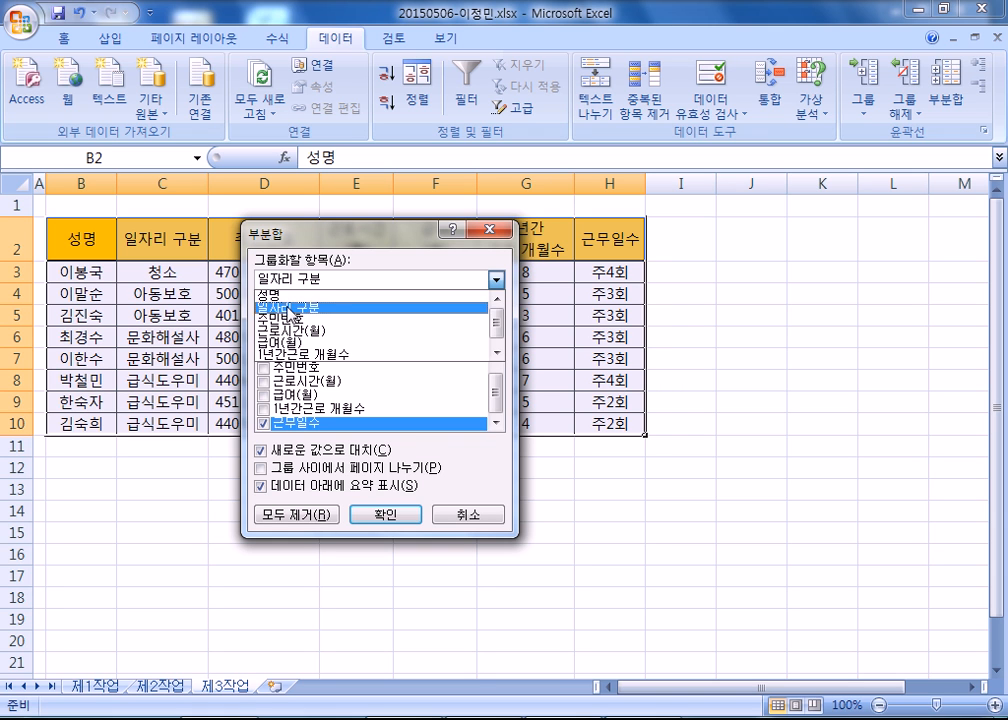
left_click(293, 309)
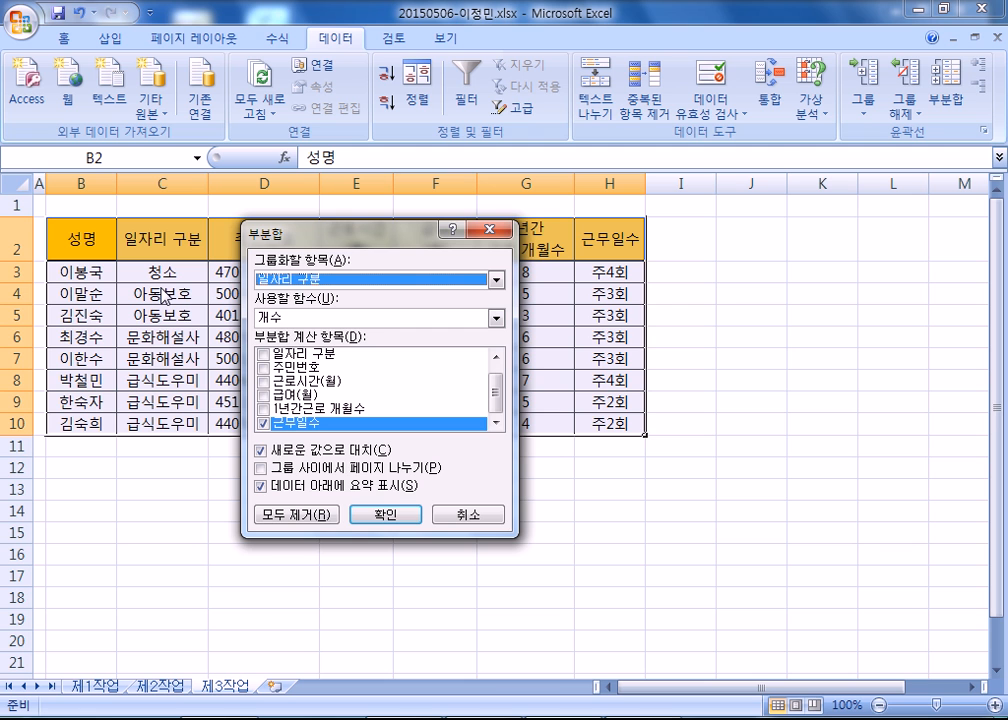
left_click_drag(387, 234, 729, 118)
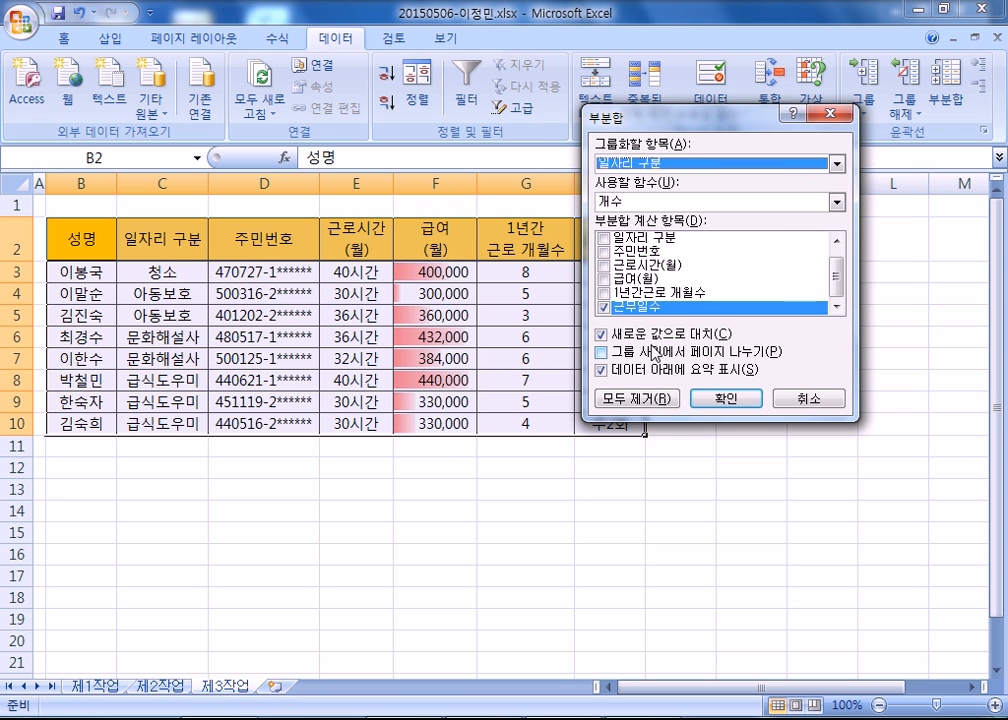
left_click(603, 307)
scroll(679, 296, "up", 1)
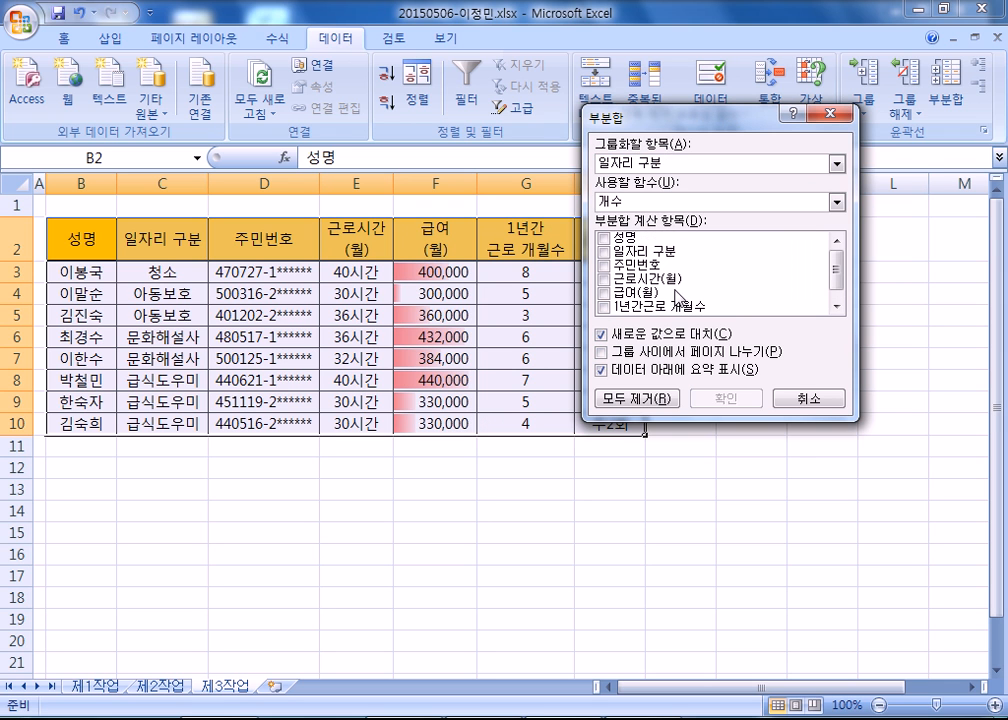
left_click(604, 238)
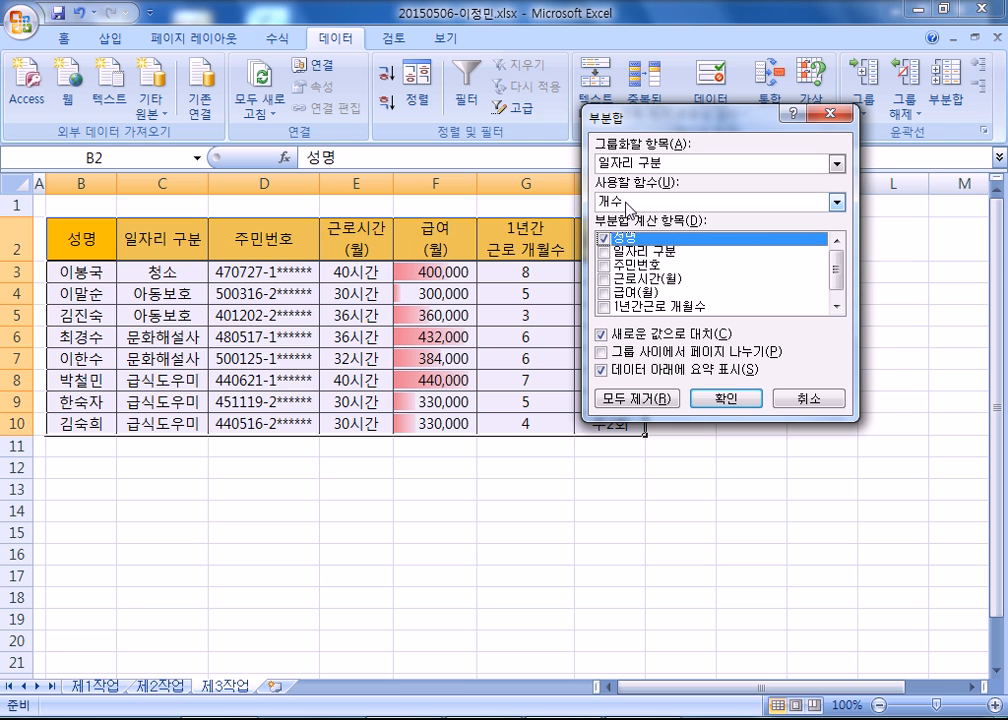
left_click(724, 398)
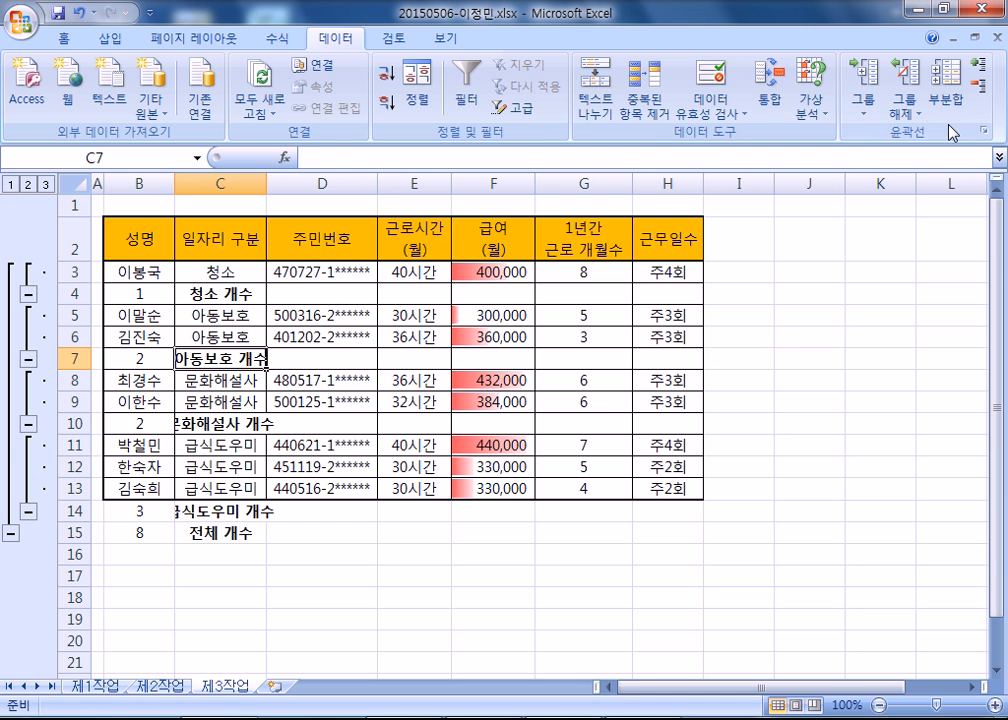
Add a second subtotal by 일자리 구분 using 평균 on 급여(월) only, keeping the existing count subtotals instead of replacing them.
left_click(945, 88)
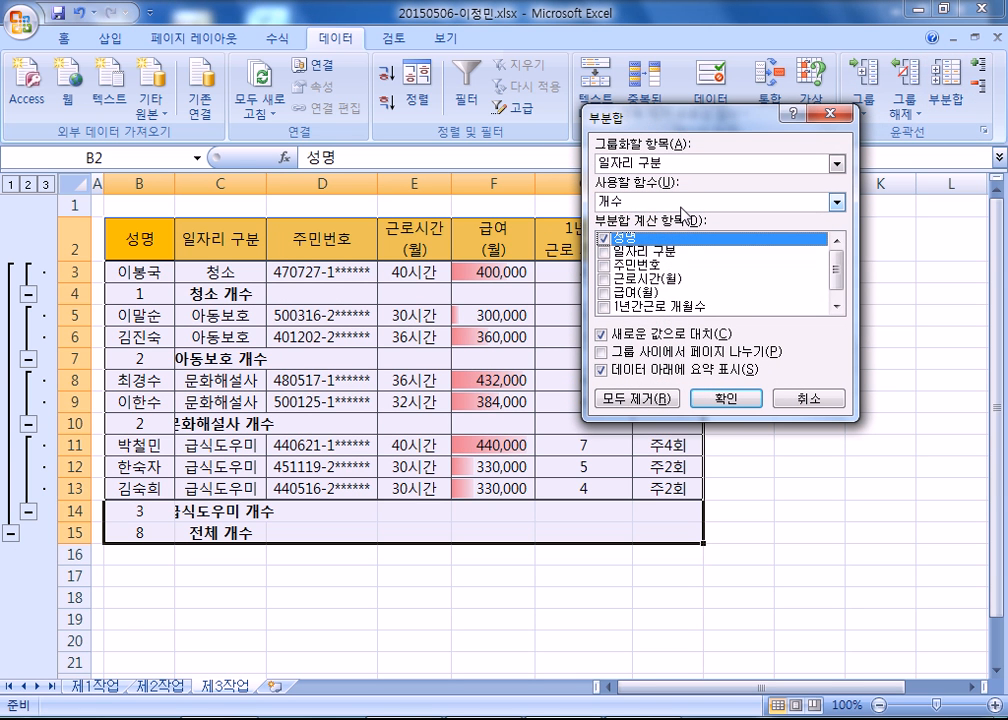
left_click(604, 294)
left_click(604, 240)
left_click(644, 294)
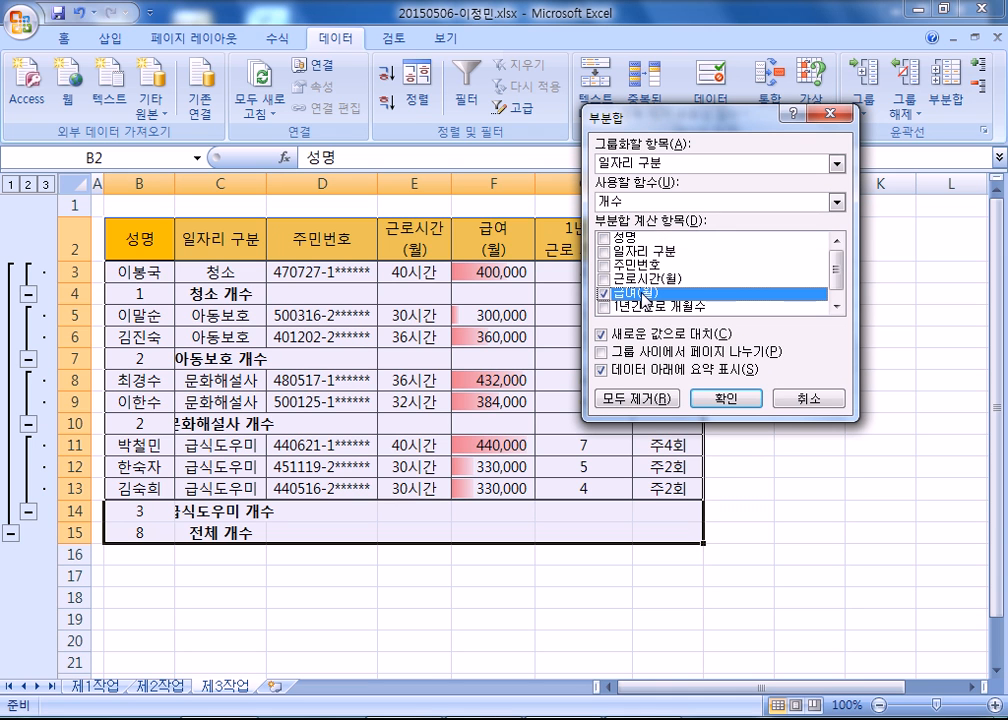
left_click(645, 202)
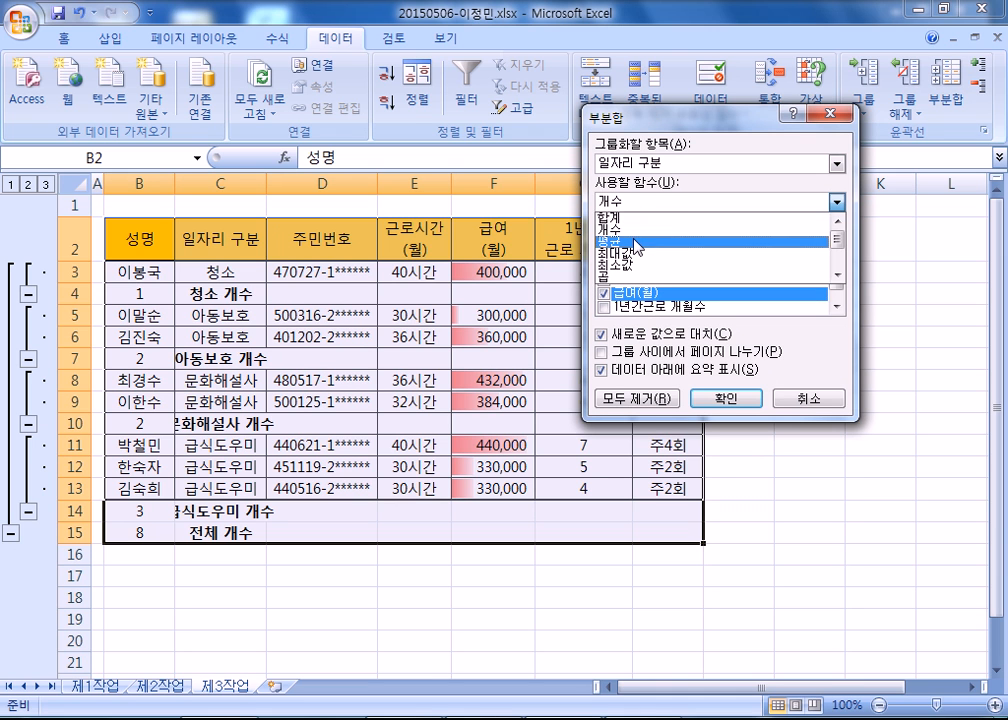
left_click(637, 245)
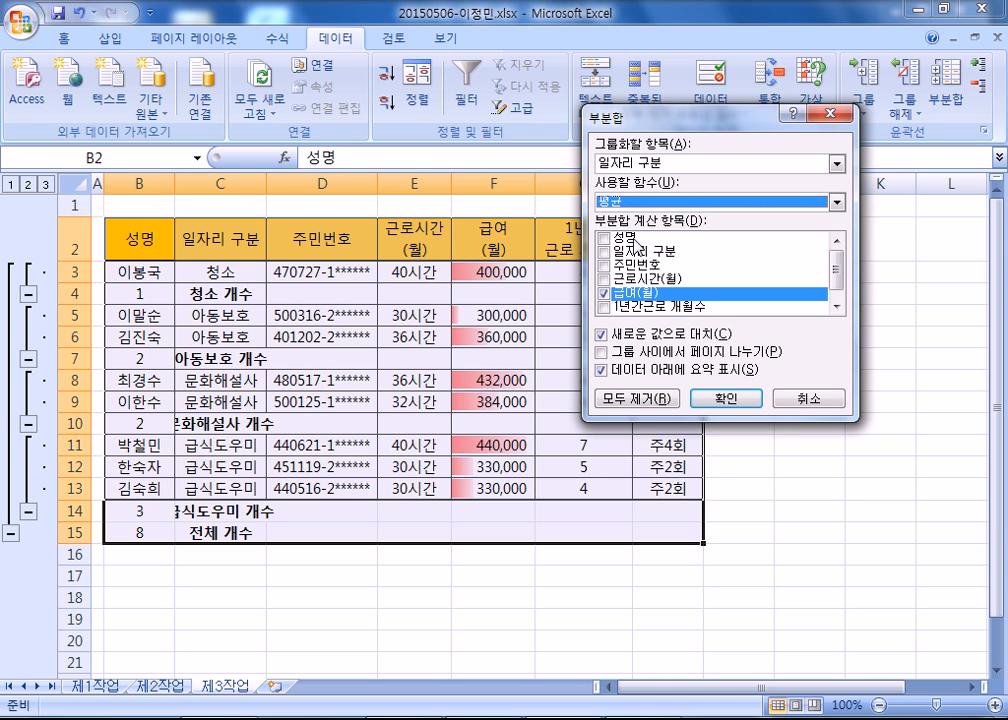
left_click(616, 336)
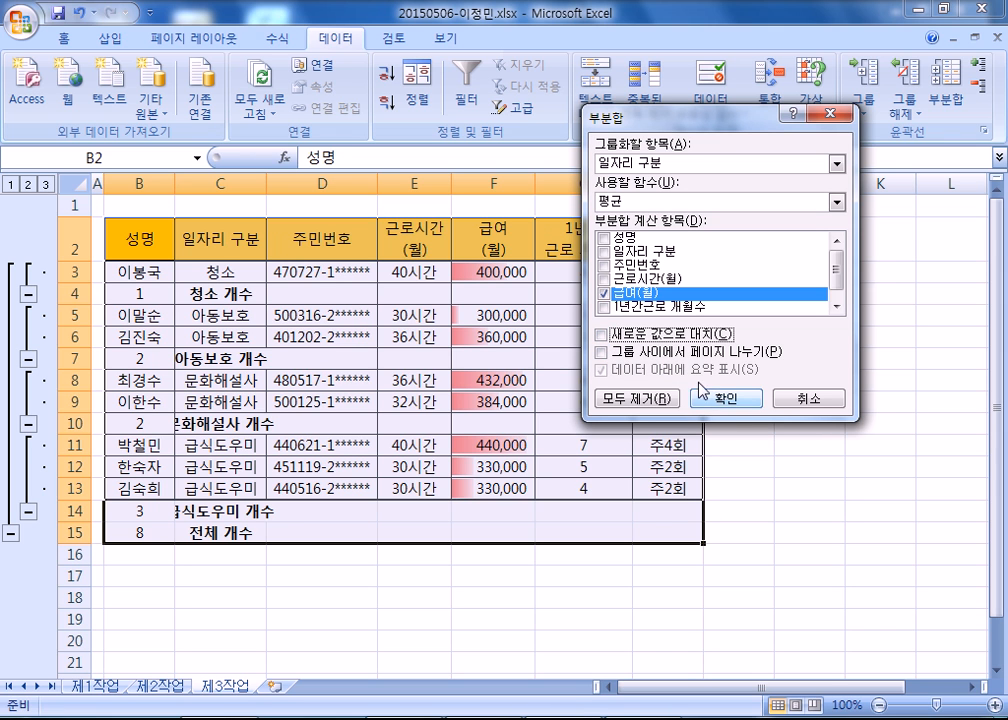
key("space")
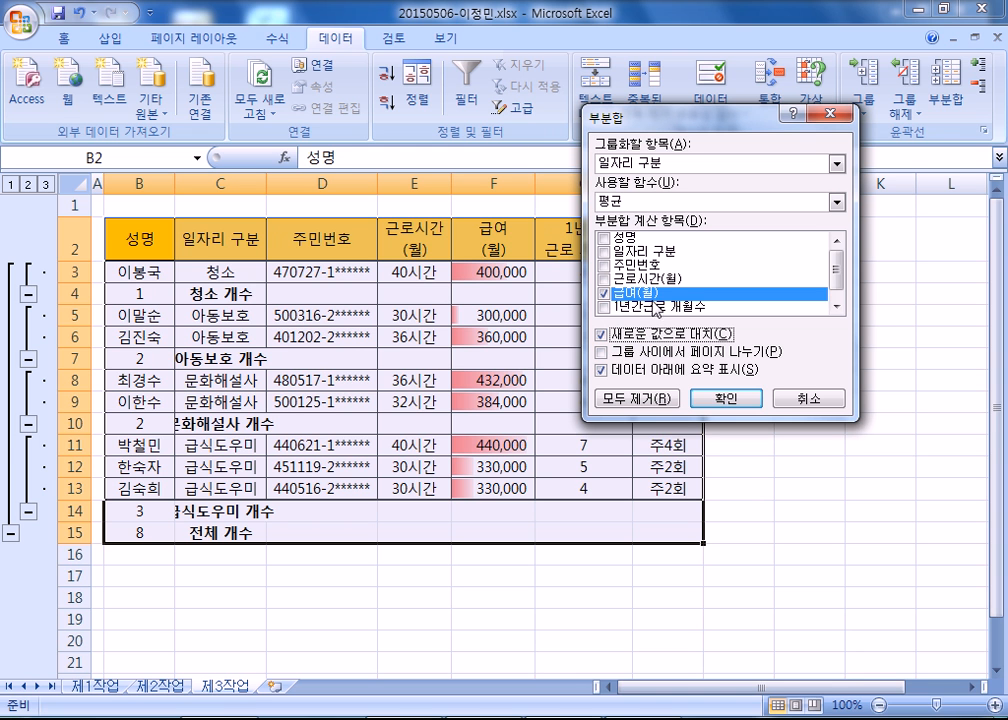
left_click(603, 336)
left_click(725, 398)
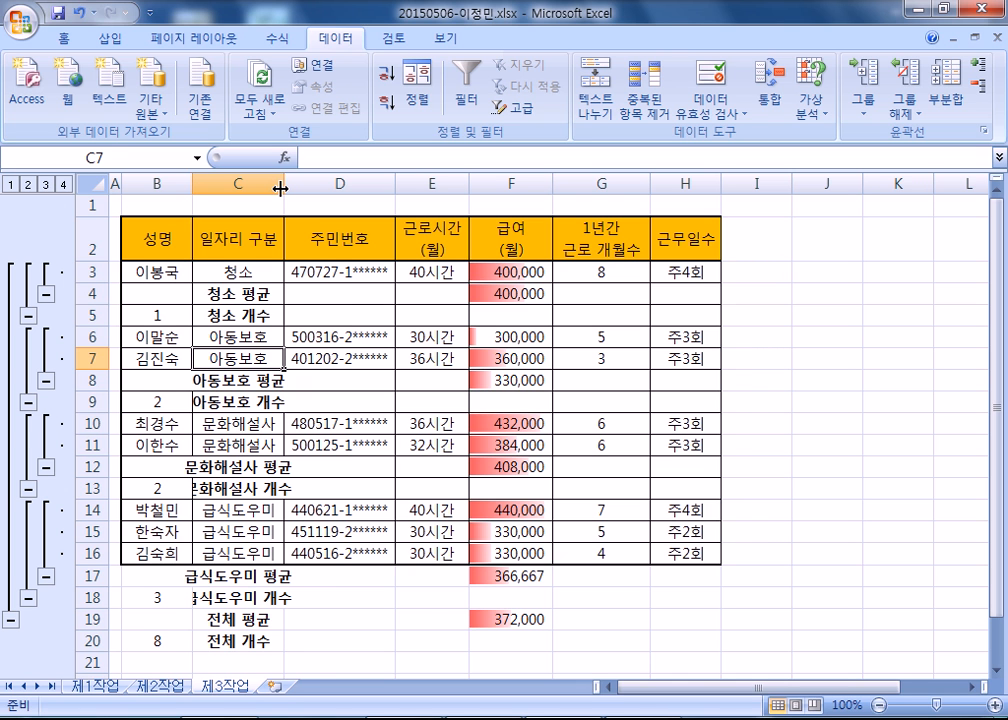
Try a wider column C on 제3작업, and undo the width change.
left_click_drag(280, 188, 320, 188)
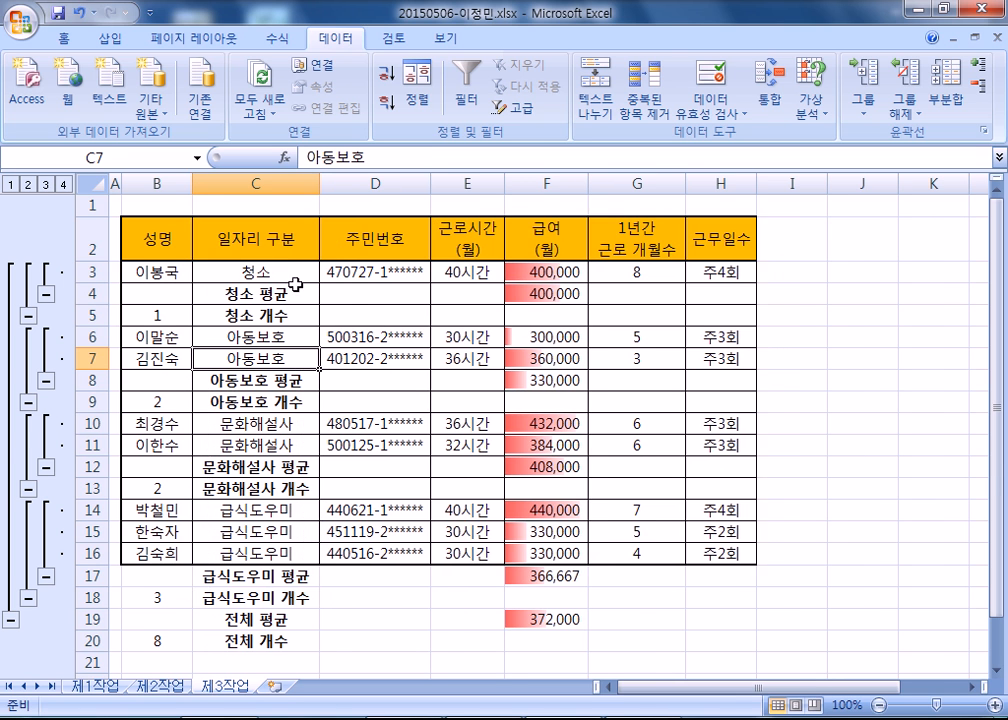
scroll(305, 305, "down", 2)
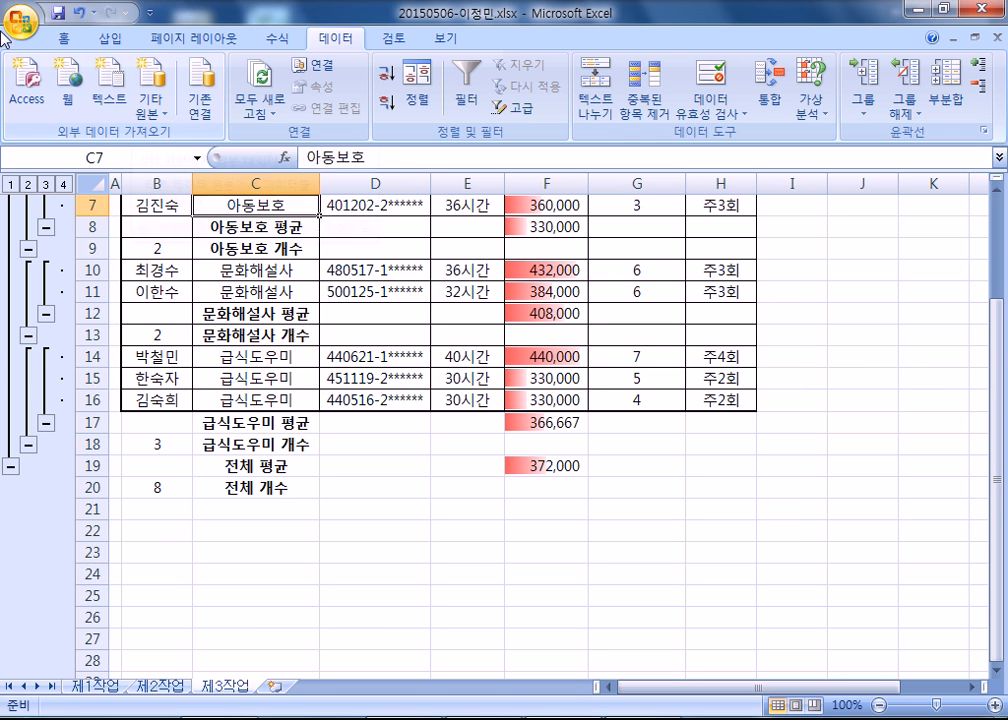
left_click(68, 12)
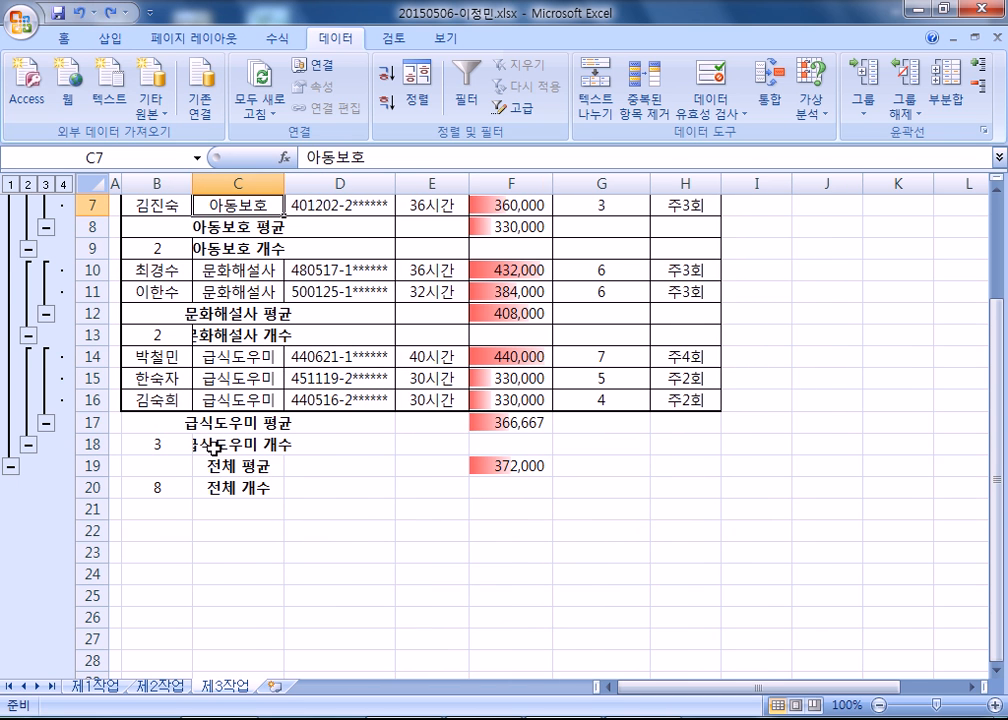
Fit column C to its contents and clear the subtotal outline on 제3작업.
scroll(203, 444, "up", 2)
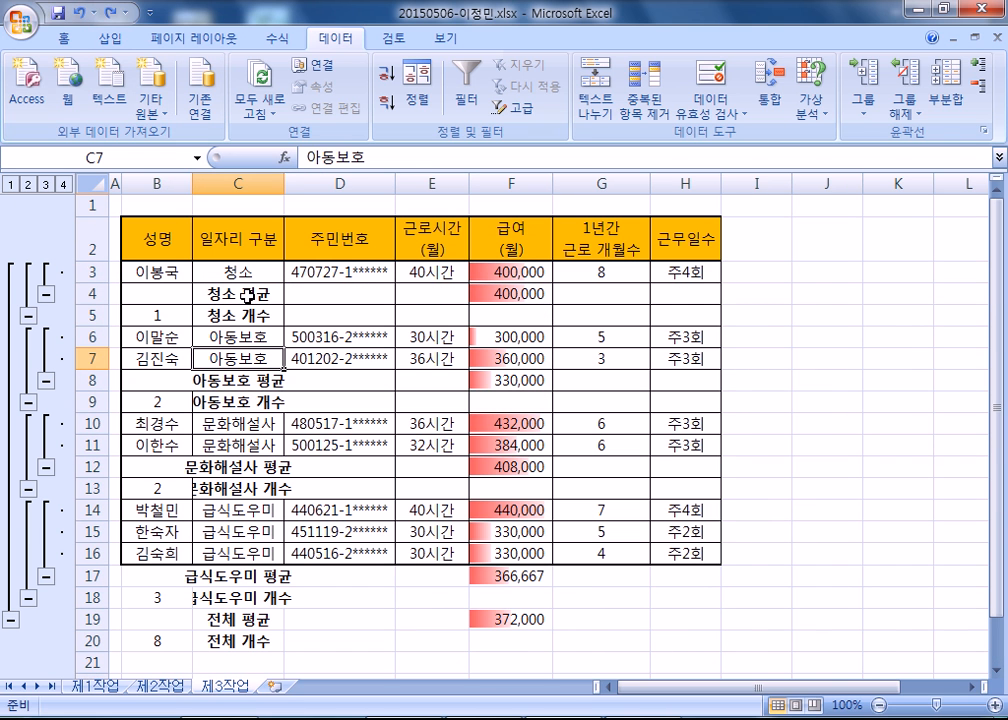
double_click(284, 183)
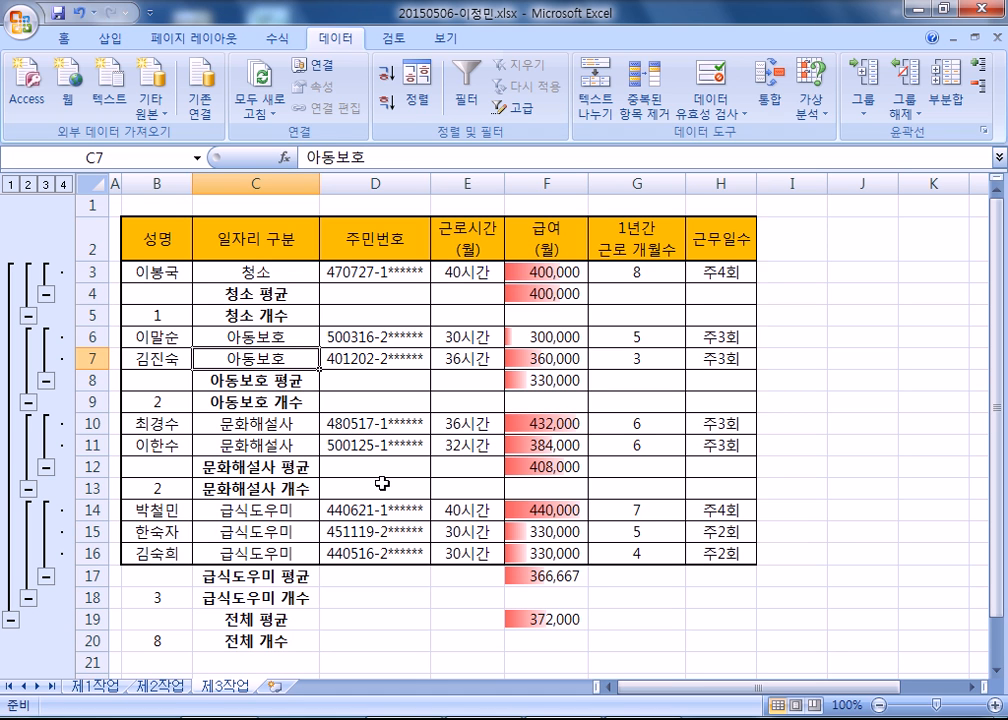
left_click(914, 112)
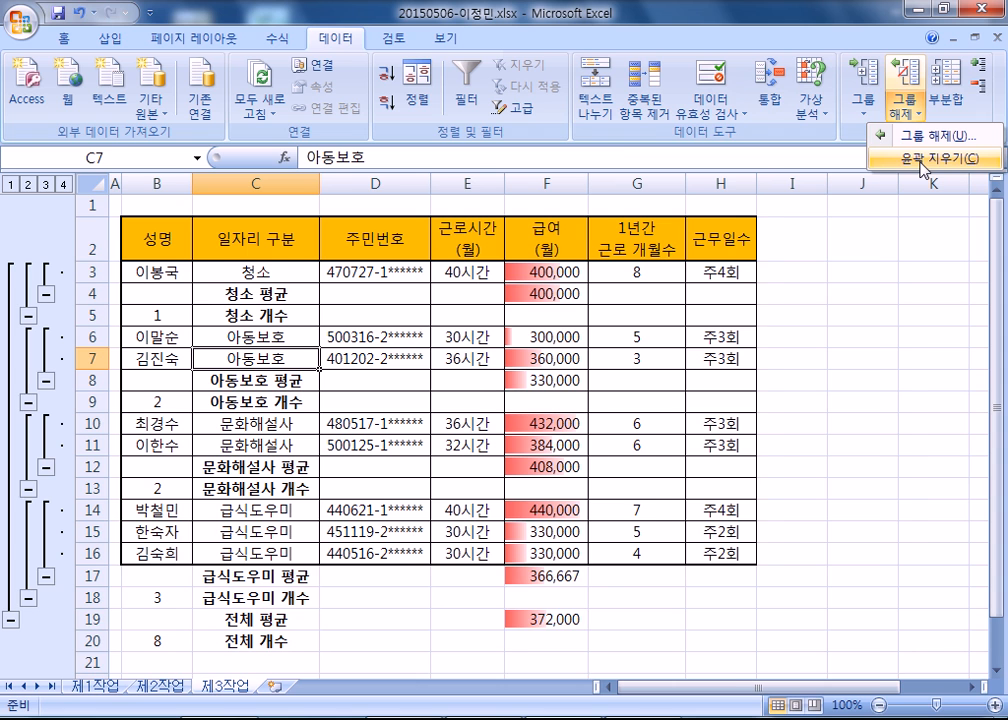
left_click(921, 162)
left_click(208, 315)
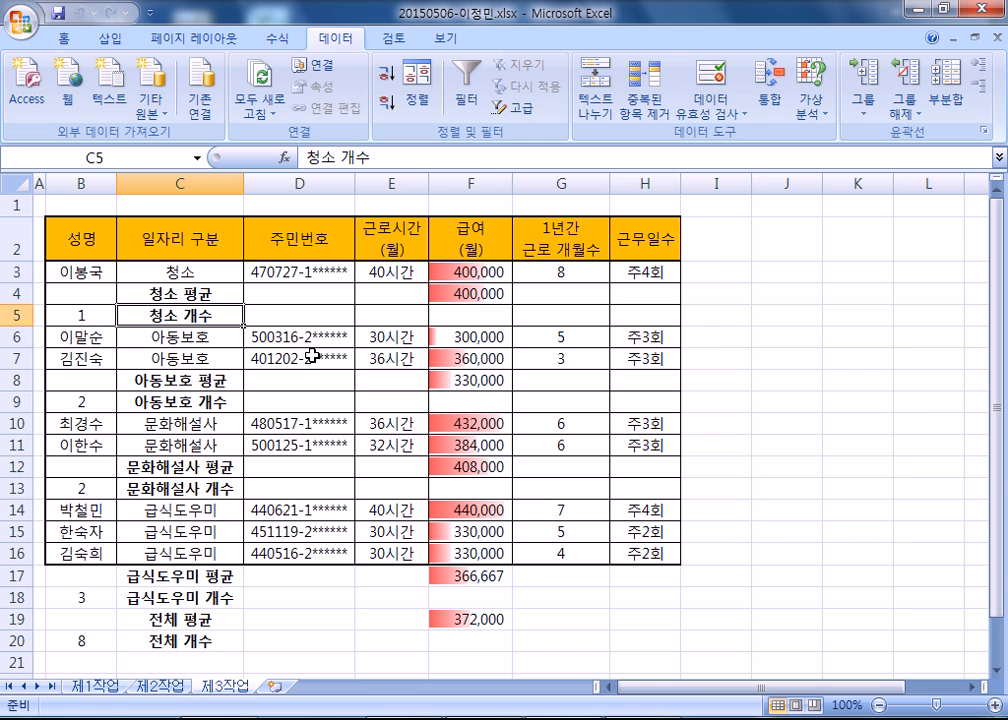
Select the chart data on 제1작업: B4:B5, B7, B10:B12, E4:F5, E7:F7 and E10:F12.
left_click(108, 688)
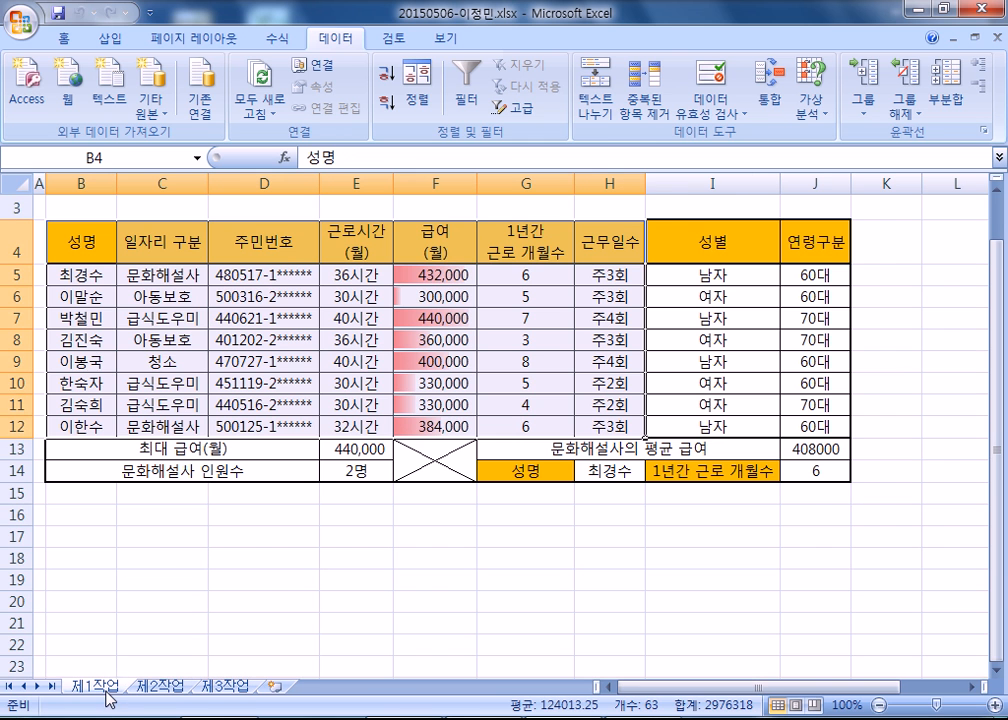
left_click(250, 376)
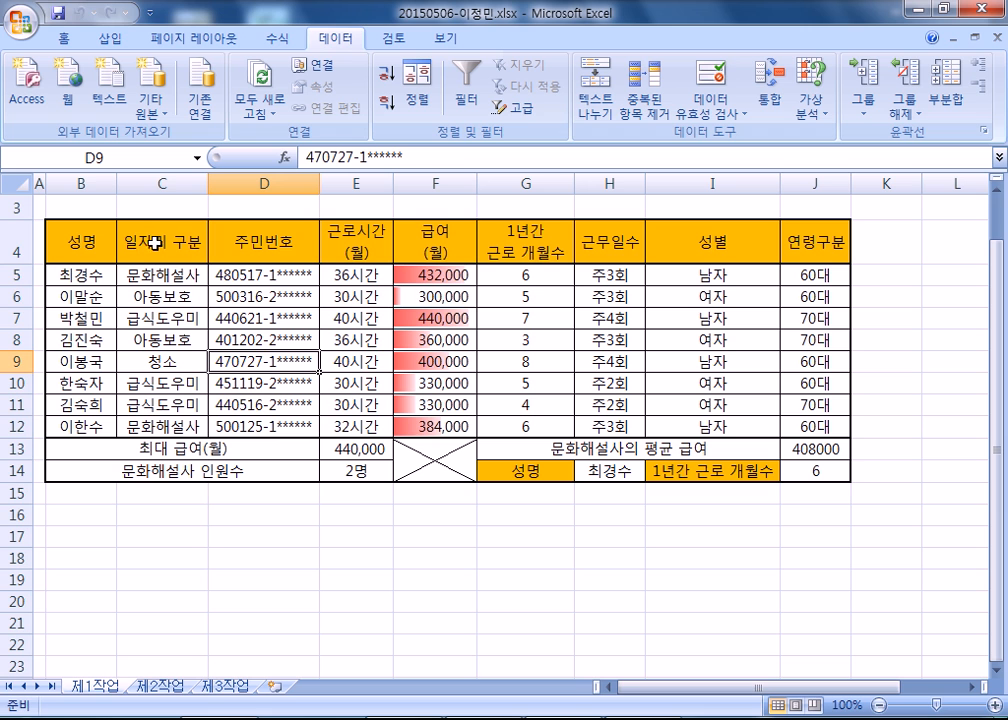
left_click(81, 241)
left_click_drag(81, 241, 78, 280)
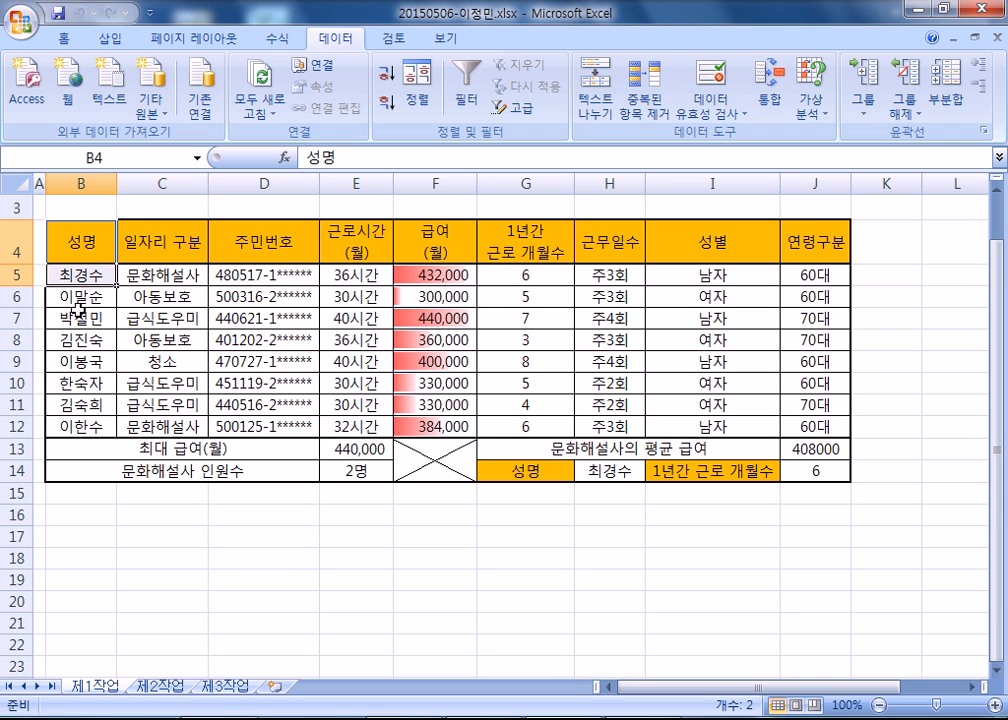
left_click(78, 318, "ctrl")
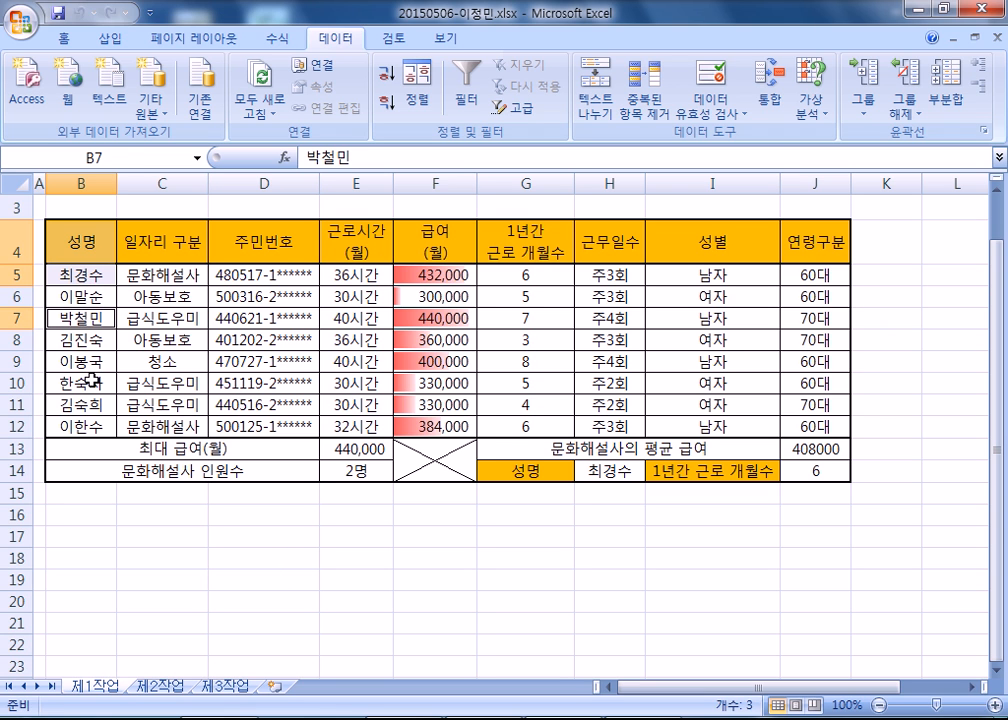
left_click_drag(92, 380, 91, 426)
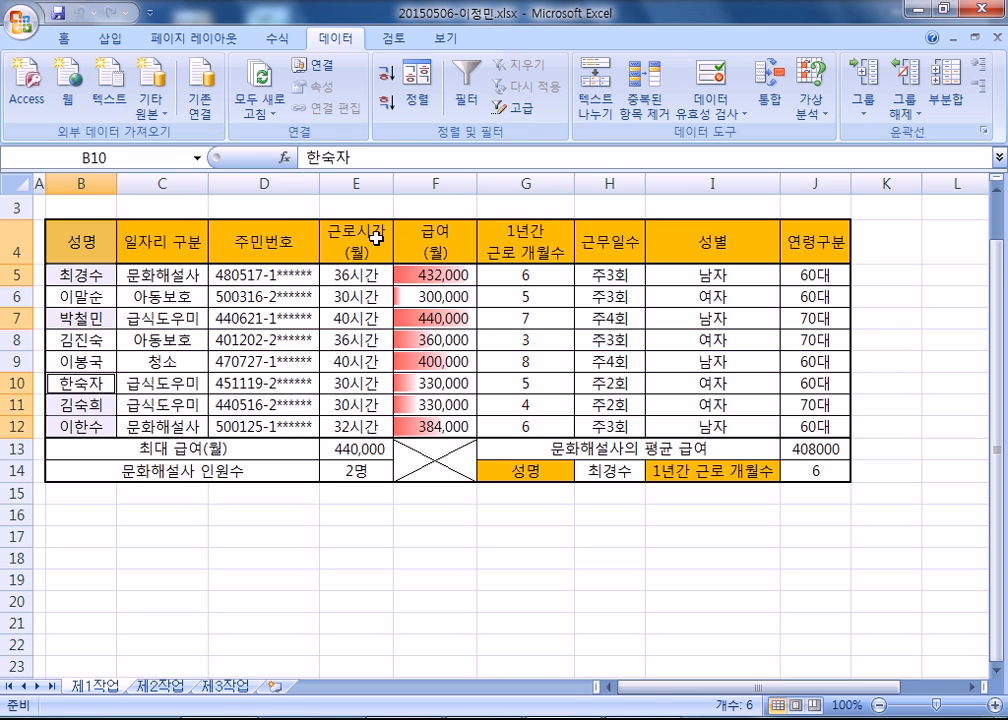
left_click_drag(377, 237, 430, 276)
left_click_drag(357, 318, 425, 317)
left_click_drag(357, 383, 421, 425)
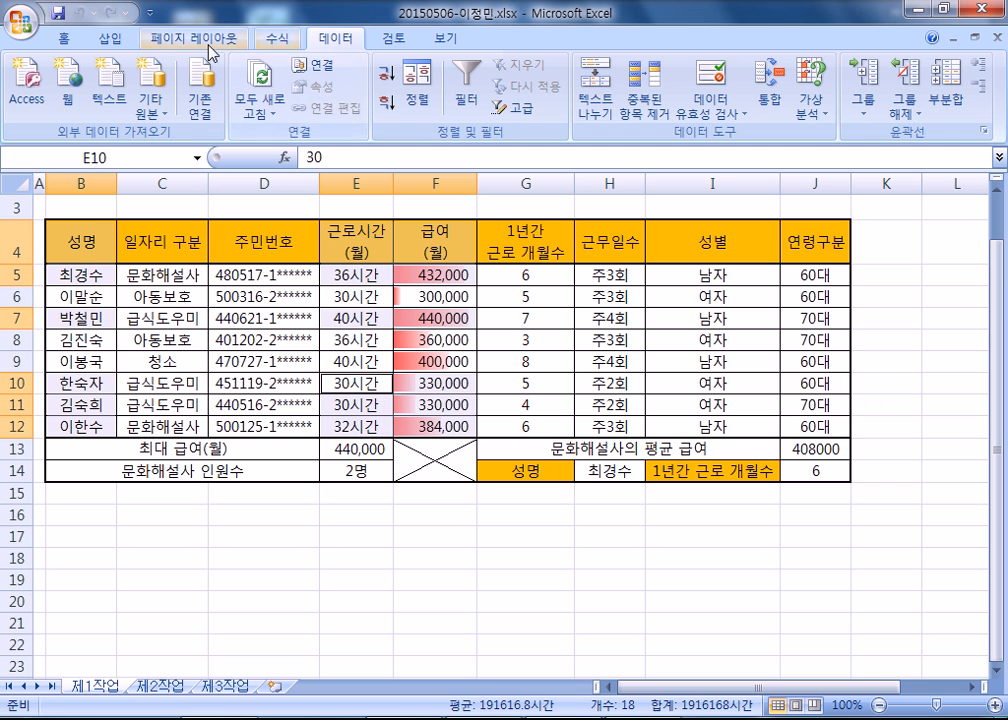
Insert a 2-D clustered column chart from the selected 제1작업 data.
left_click(110, 38)
left_click(325, 85)
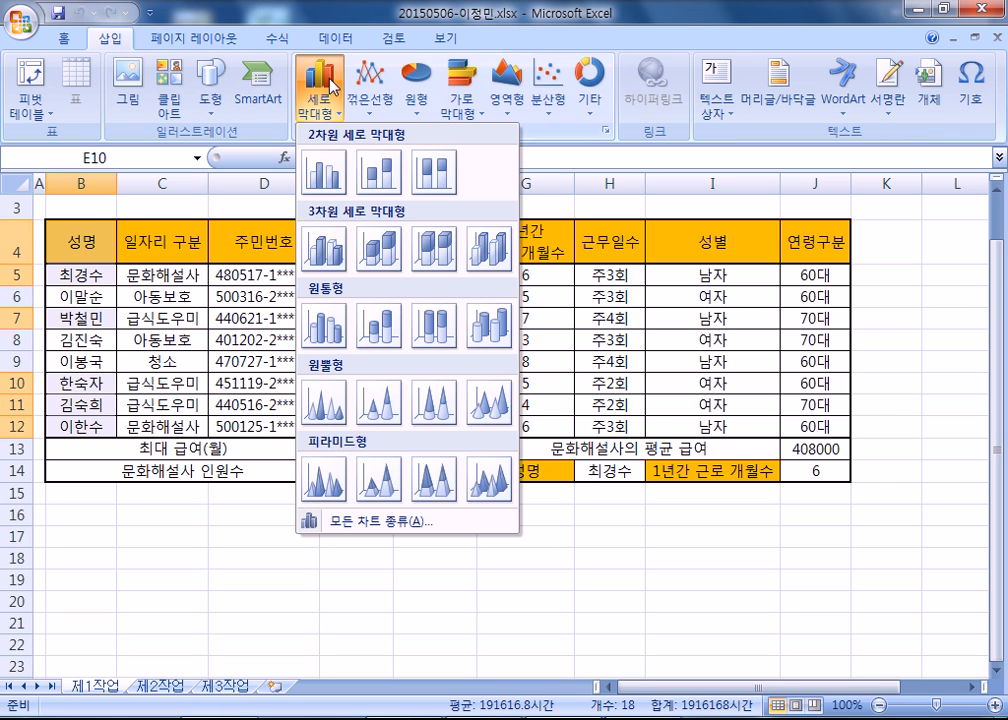
left_click(255, 137)
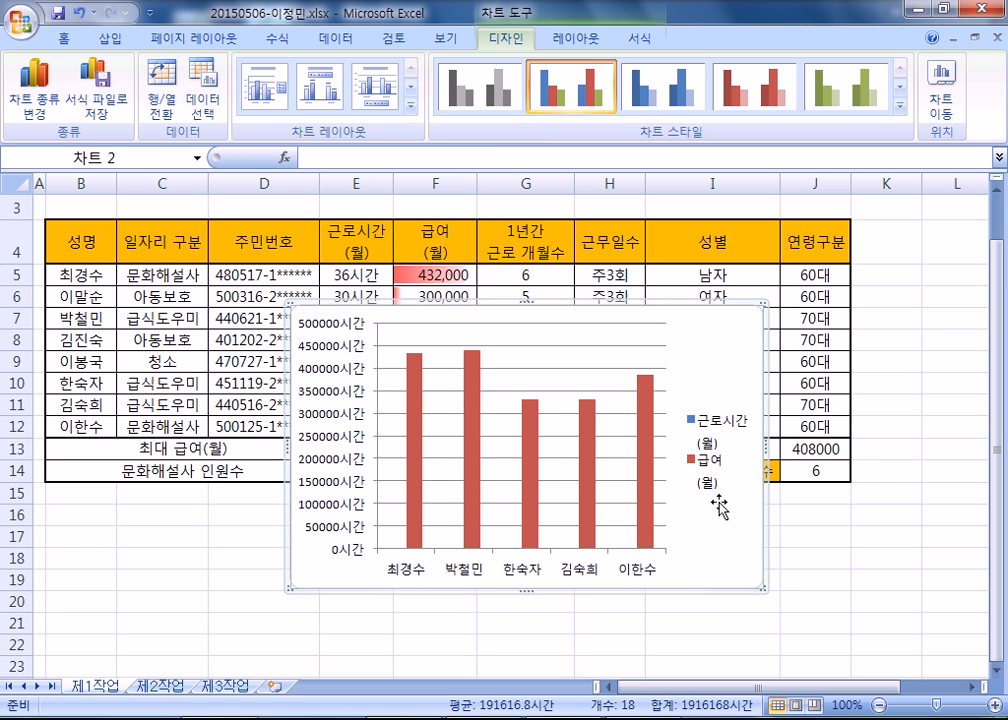
Move the chart to a new sheet named 제4작업 and place that sheet after 제3작업.
left_click(948, 110)
left_click(600, 243)
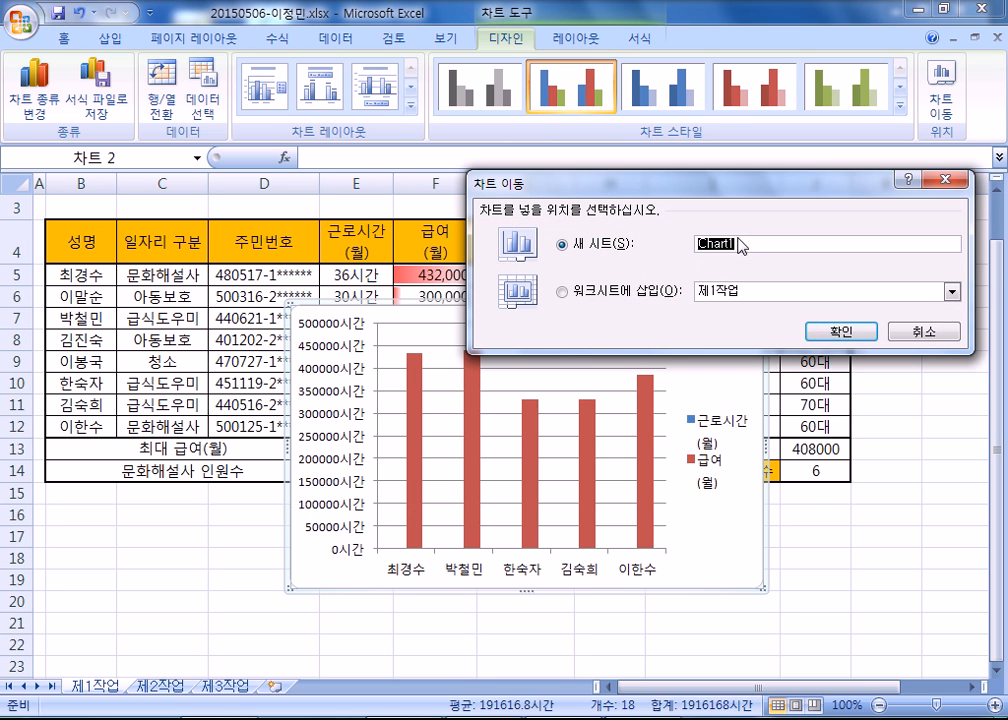
type("제4시")
type("작업")
key("Return")
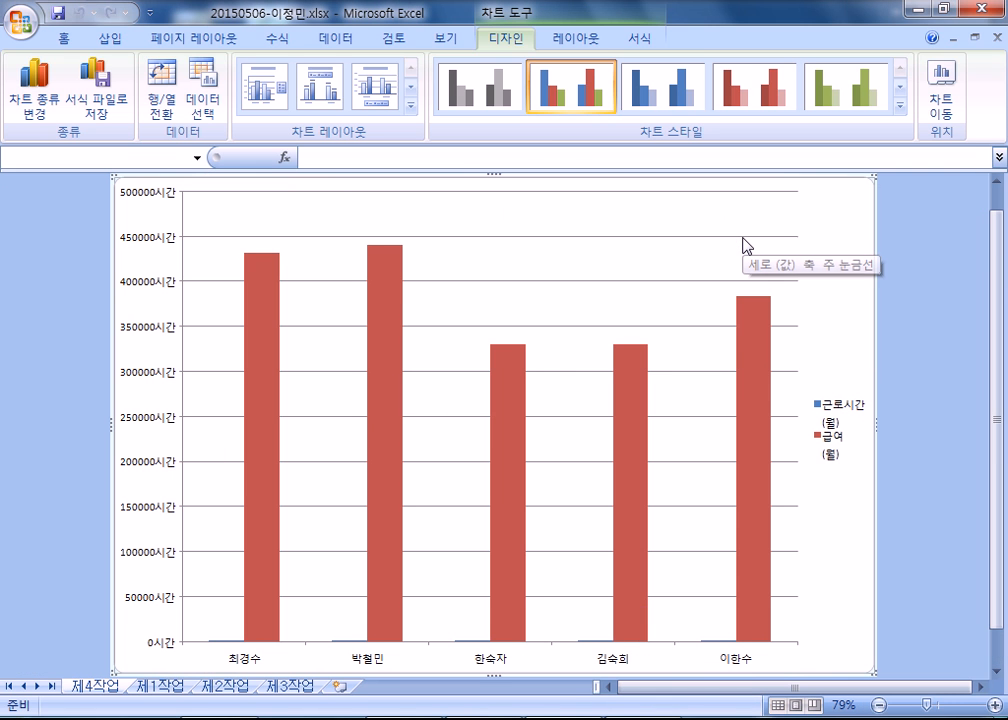
left_click_drag(88, 688, 322, 686)
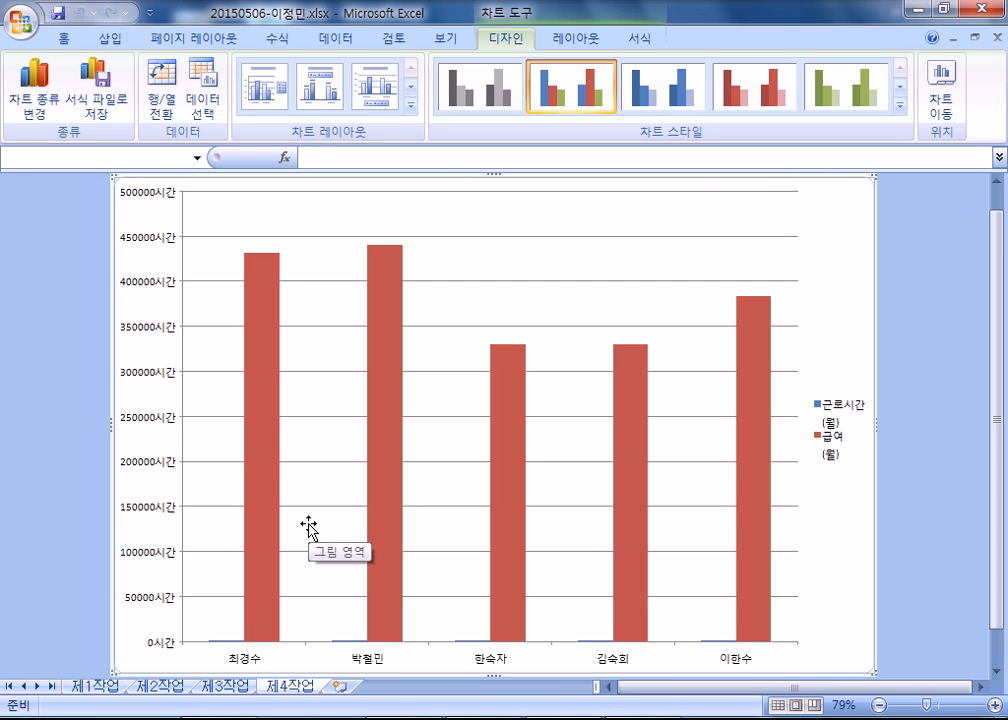
Delete the 제4작업 chart sheet and return to 제1작업.
right_click(286, 688)
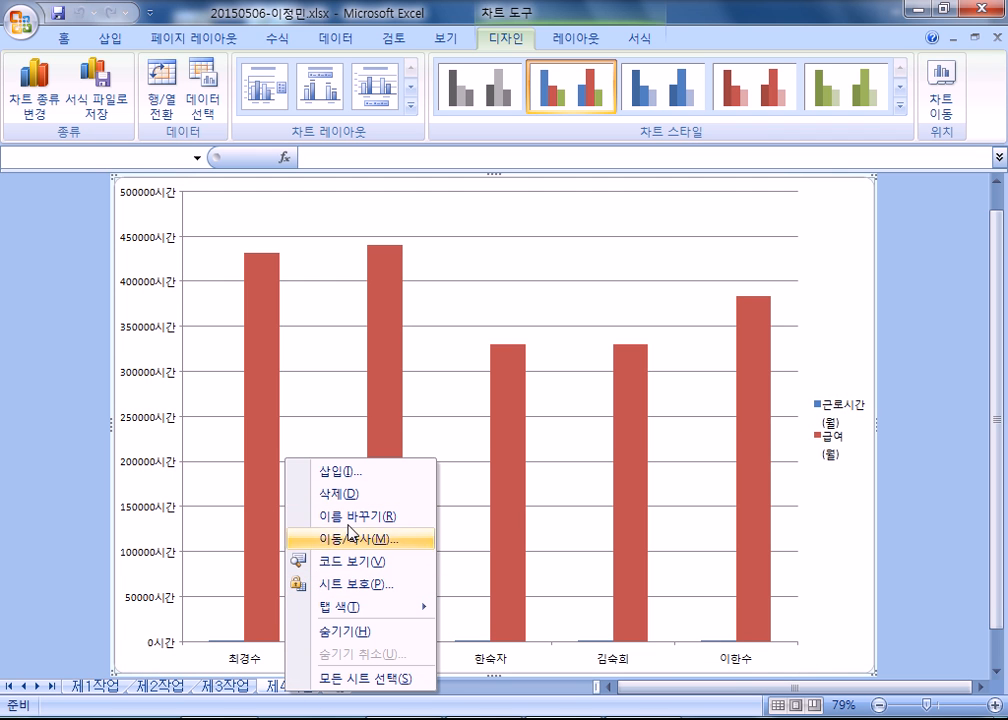
left_click(356, 494)
left_click(450, 416)
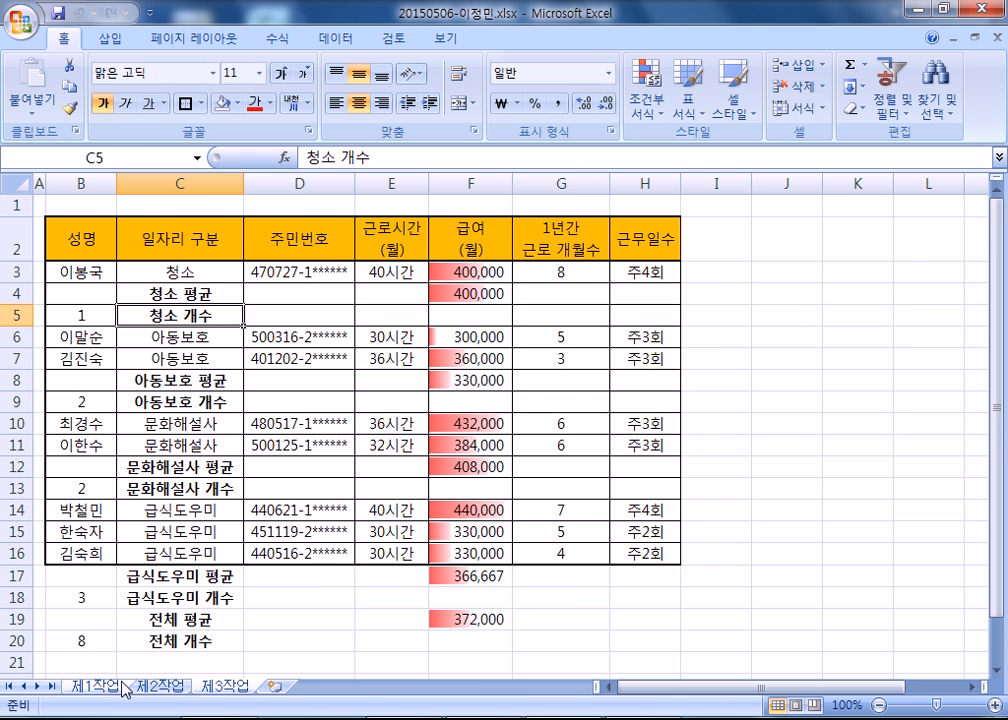
left_click(100, 687)
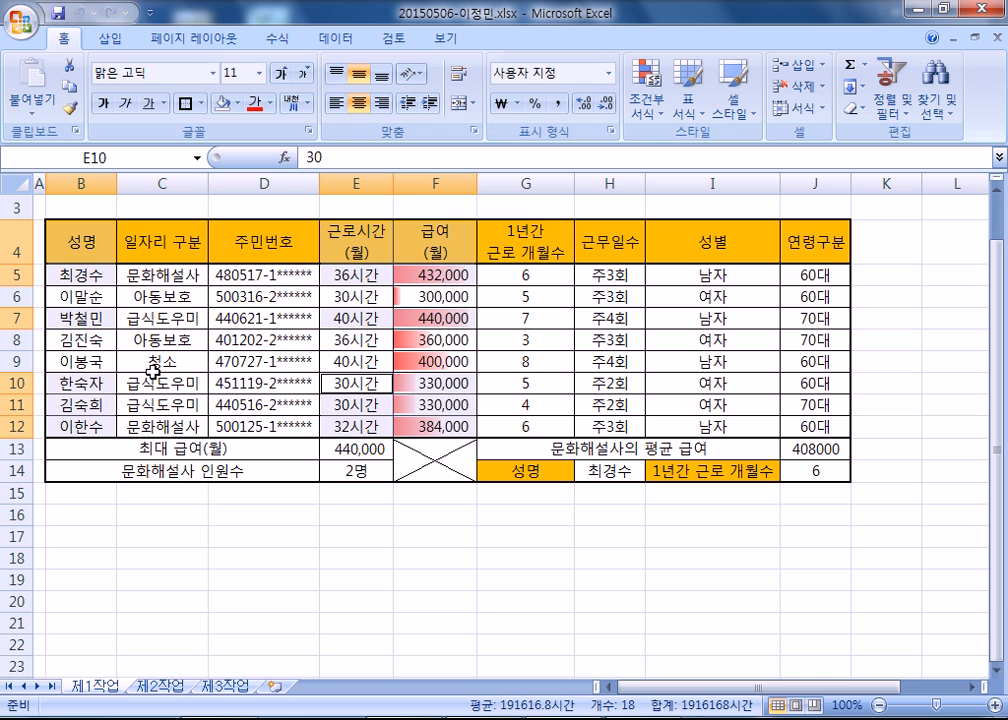
Select the chart data on 제1작업: B4:B5, B7, B10:B12, E4:F5, E7:F7 and E10:F12.
left_click(81, 182)
left_click_drag(344, 181, 400, 180)
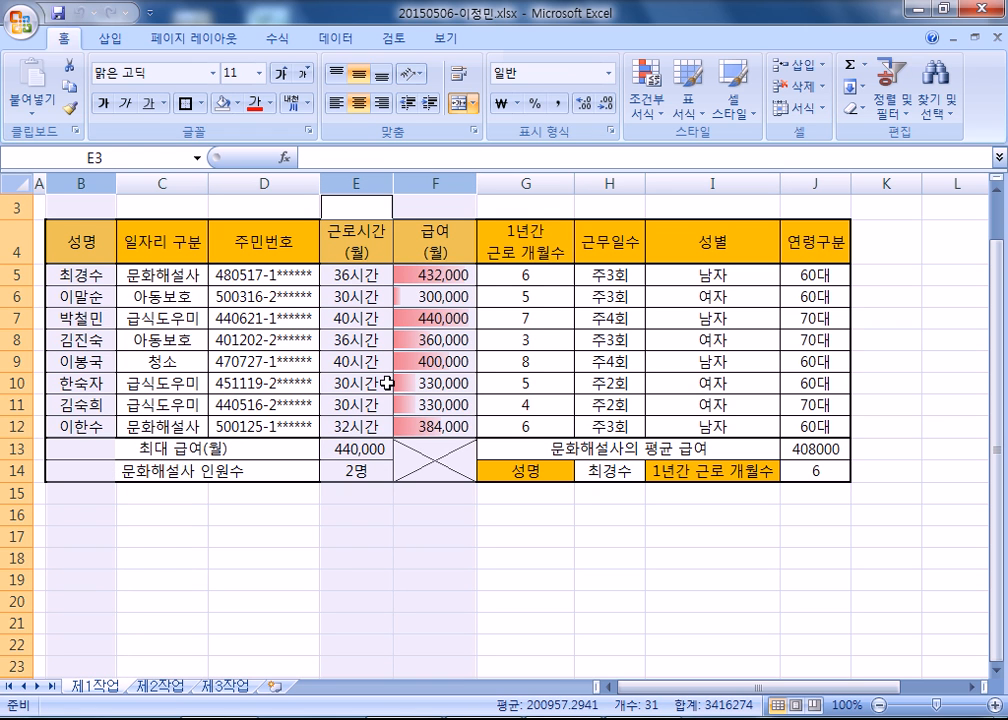
left_click_drag(70, 240, 74, 270)
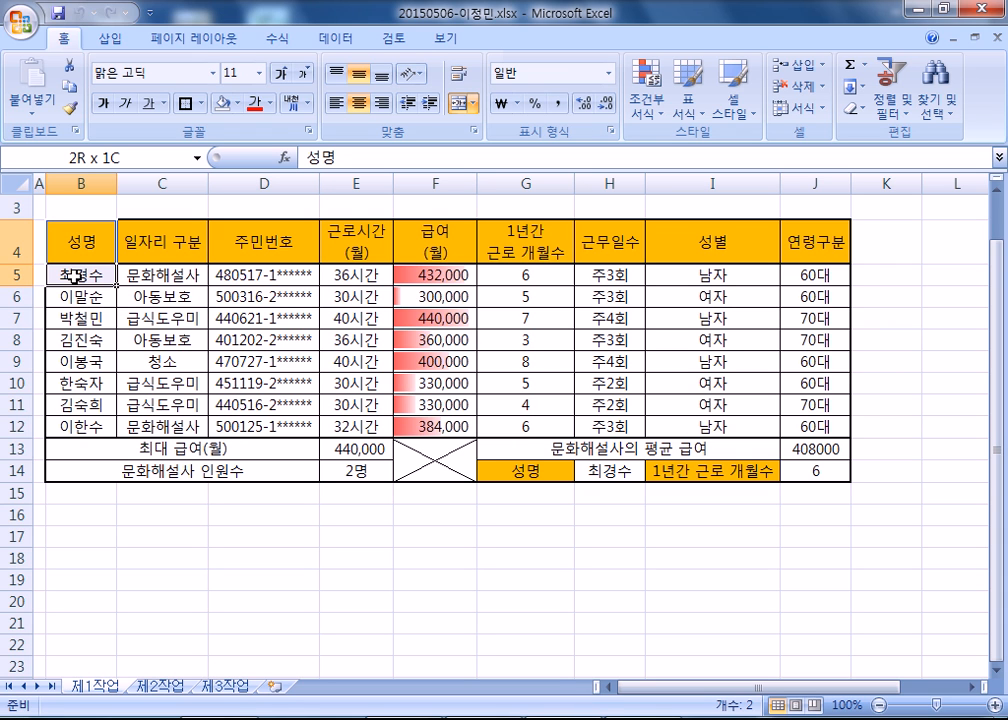
left_click_drag(74, 276, 75, 278)
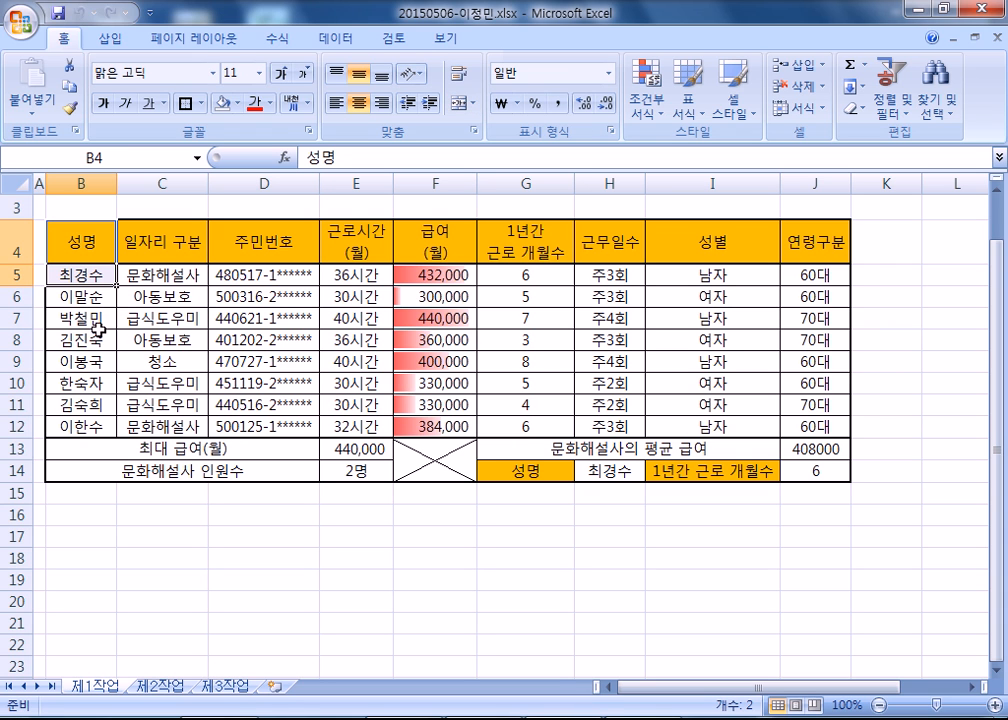
left_click(92, 319, "ctrl")
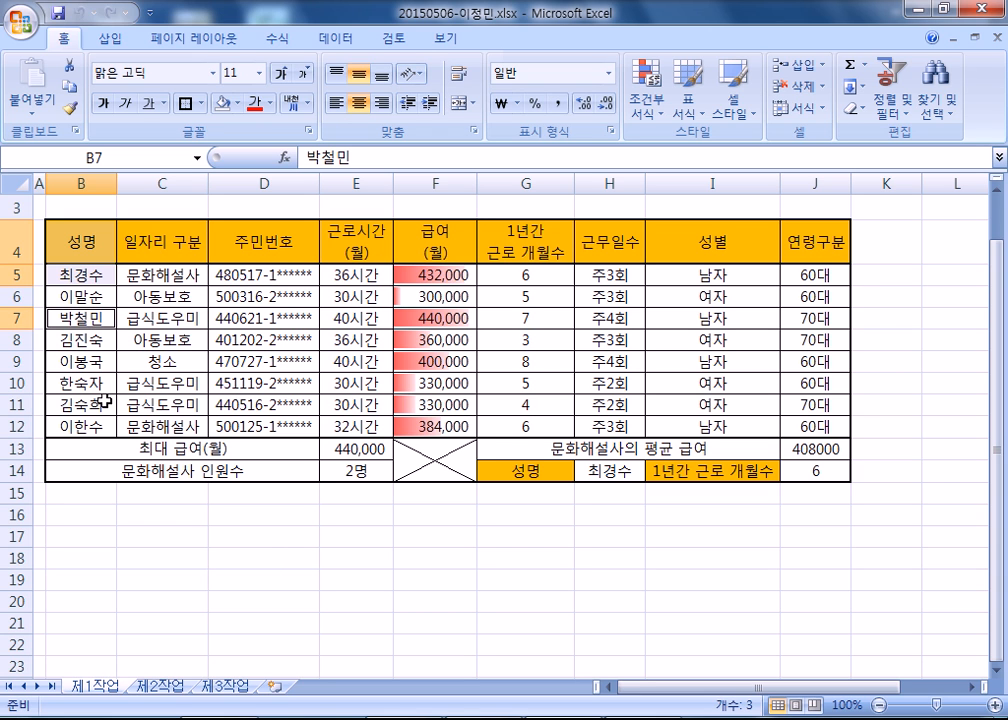
left_click_drag(85, 386, 75, 426)
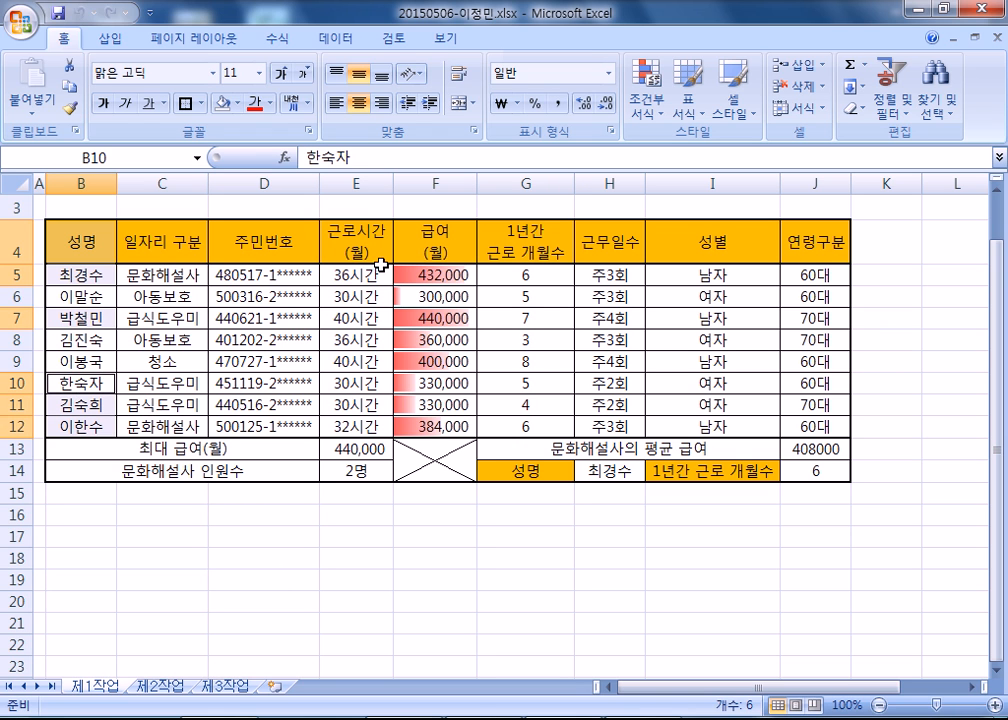
left_click_drag(354, 232, 435, 281)
left_click_drag(353, 318, 420, 316)
left_click_drag(355, 384, 435, 421)
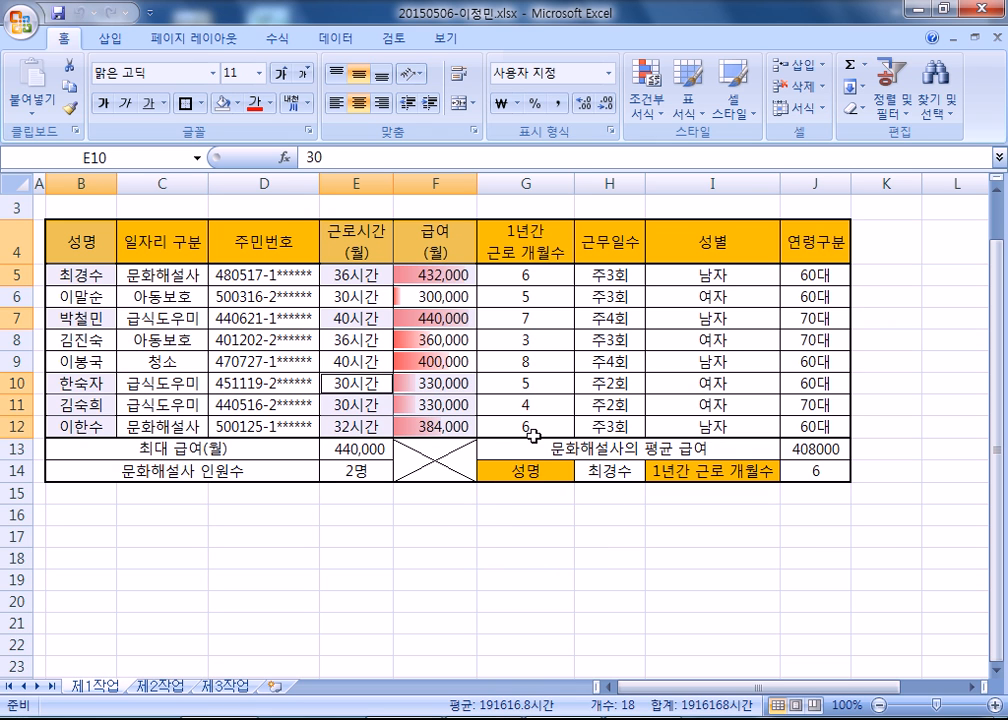
Apply a red fill to the selected 제1작업 cells and undo it.
left_click(238, 104)
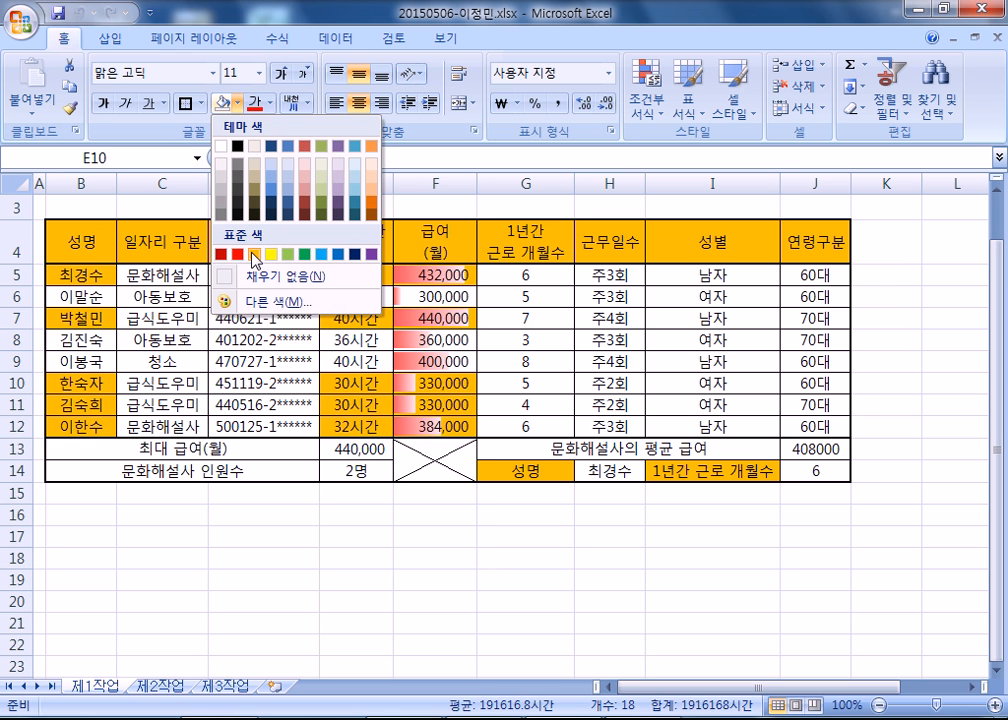
left_click(237, 254)
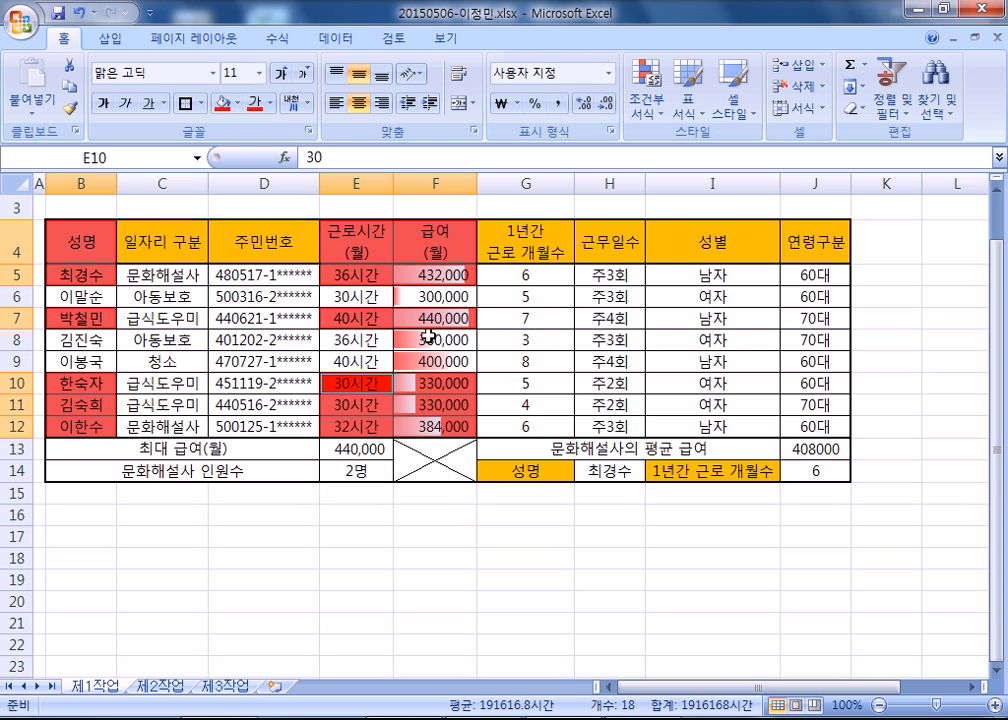
key("ctrl+z")
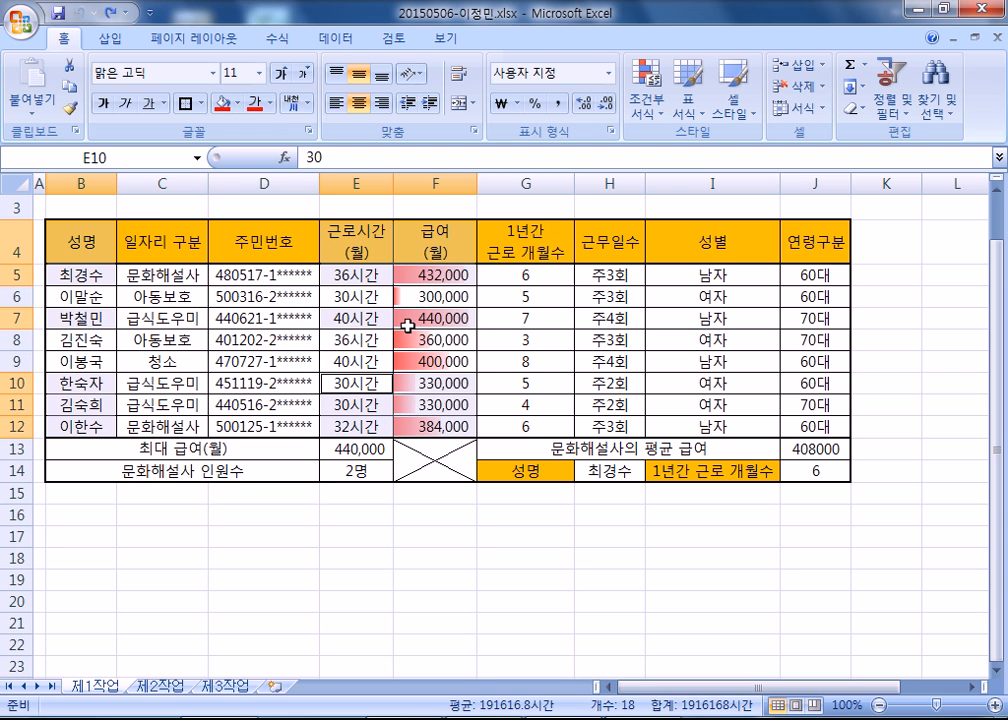
Insert a 2-D clustered column chart from the selected 제1작업 cells.
left_click(110, 38)
left_click(318, 88)
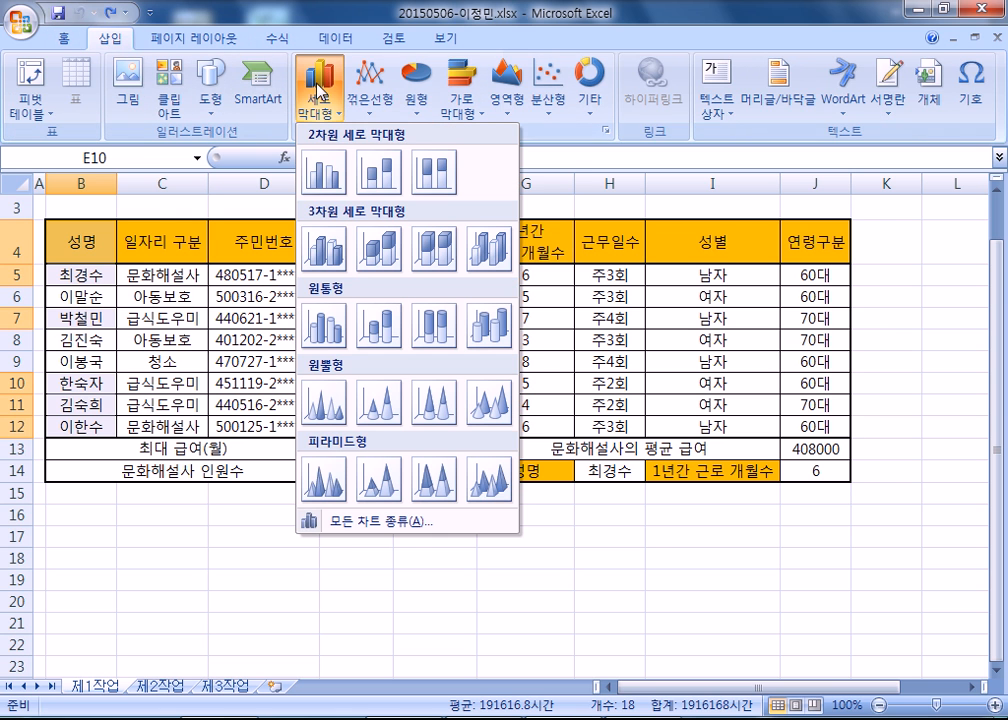
left_click(324, 171)
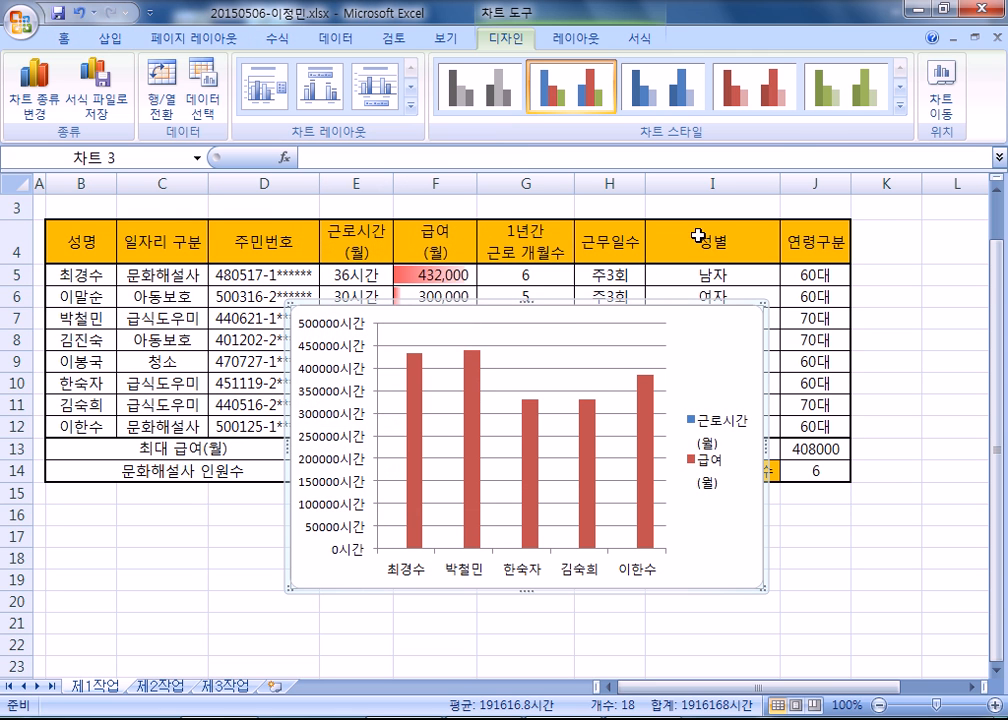
Move the chart to a new sheet named 제4작업 and place that sheet after 제3작업.
left_click(944, 104)
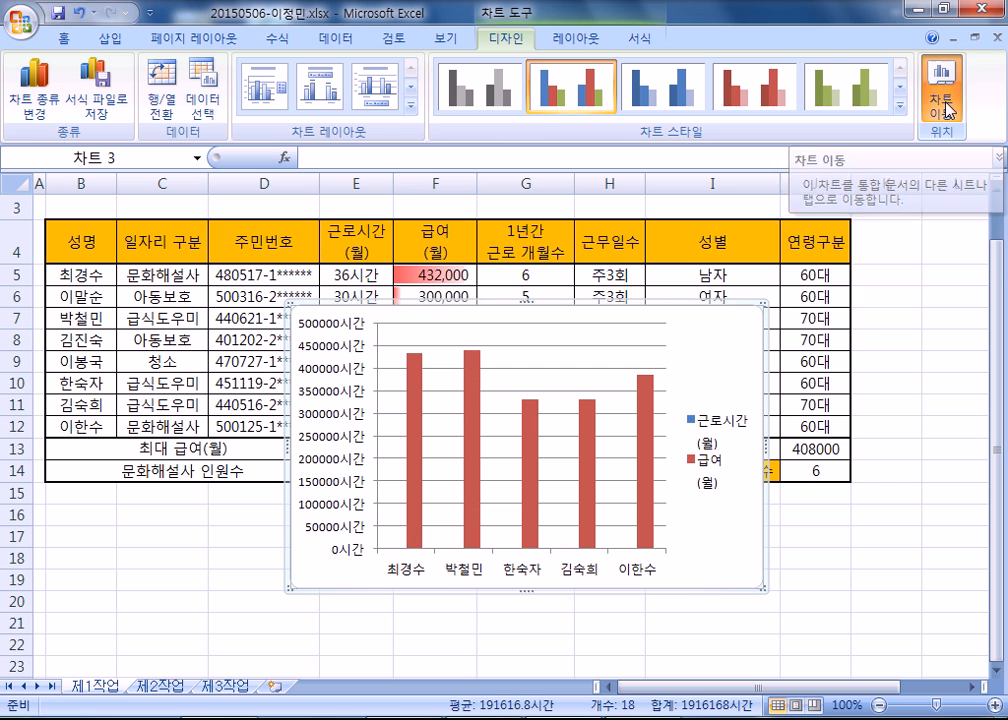
left_click(588, 244)
type("제4작업")
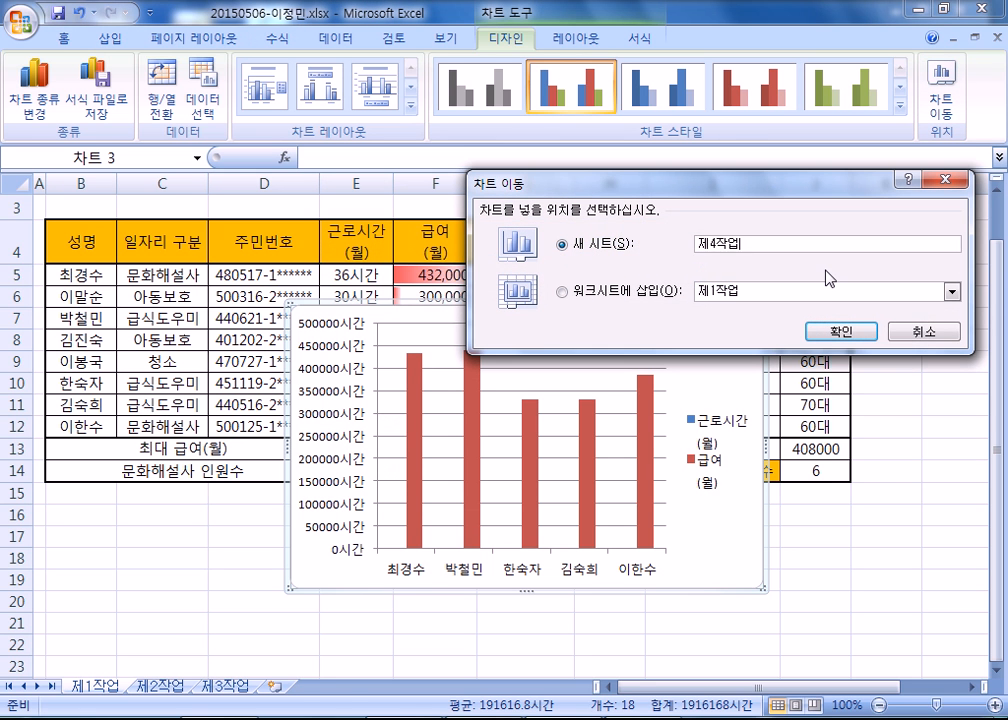
key("Return")
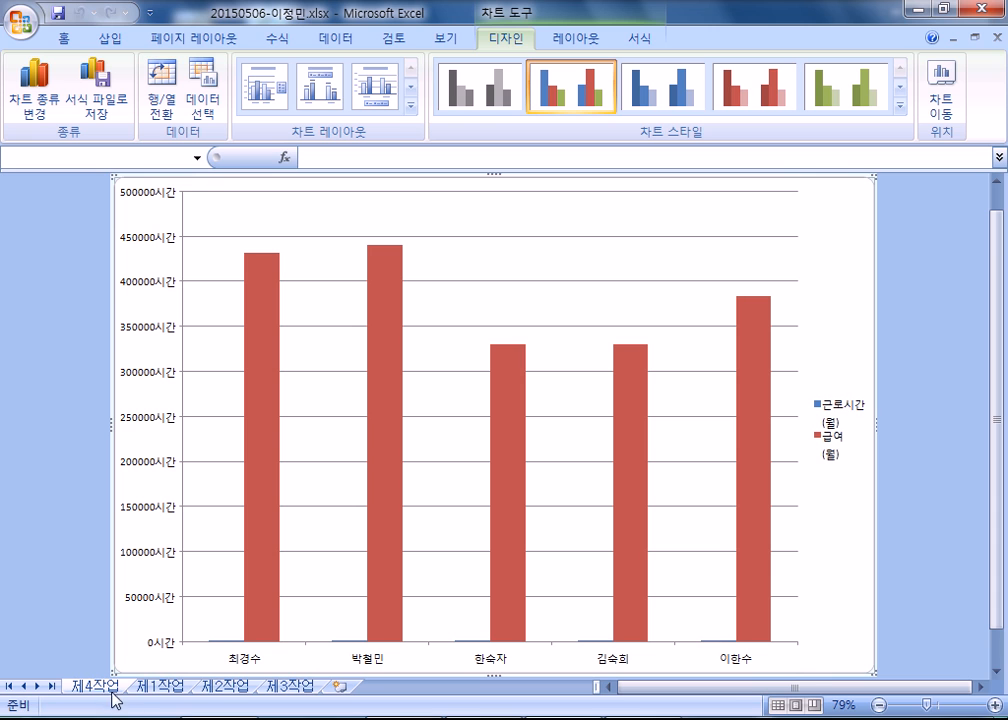
left_click_drag(108, 690, 346, 700)
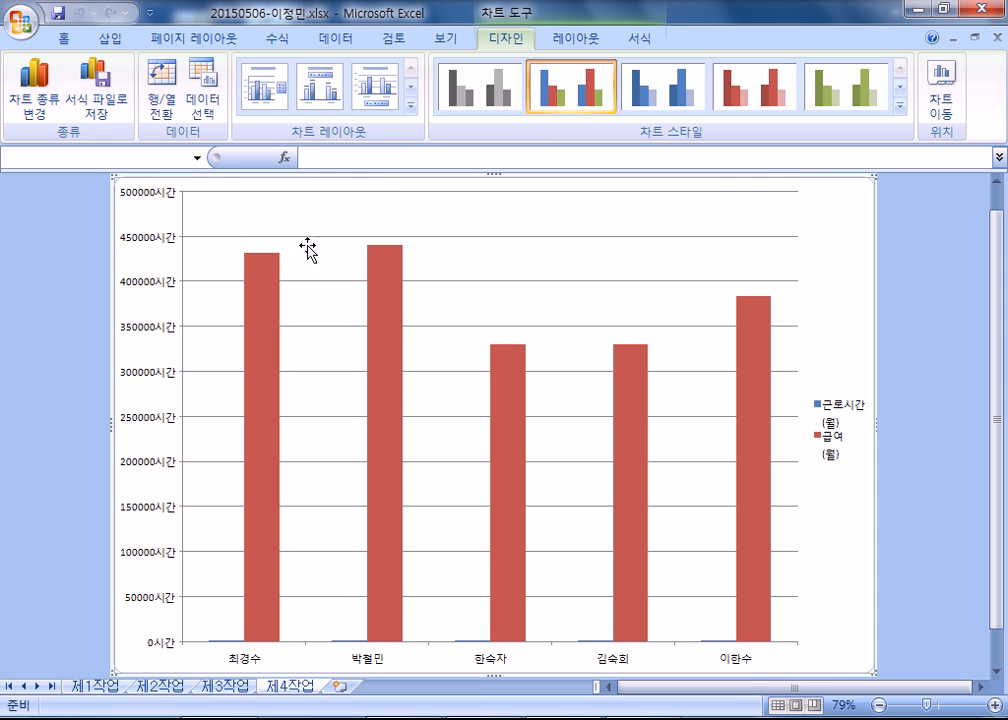
Apply chart layout 레이아웃 3 and chart style 스타일 18 to the 제4작업 chart.
left_click(410, 104)
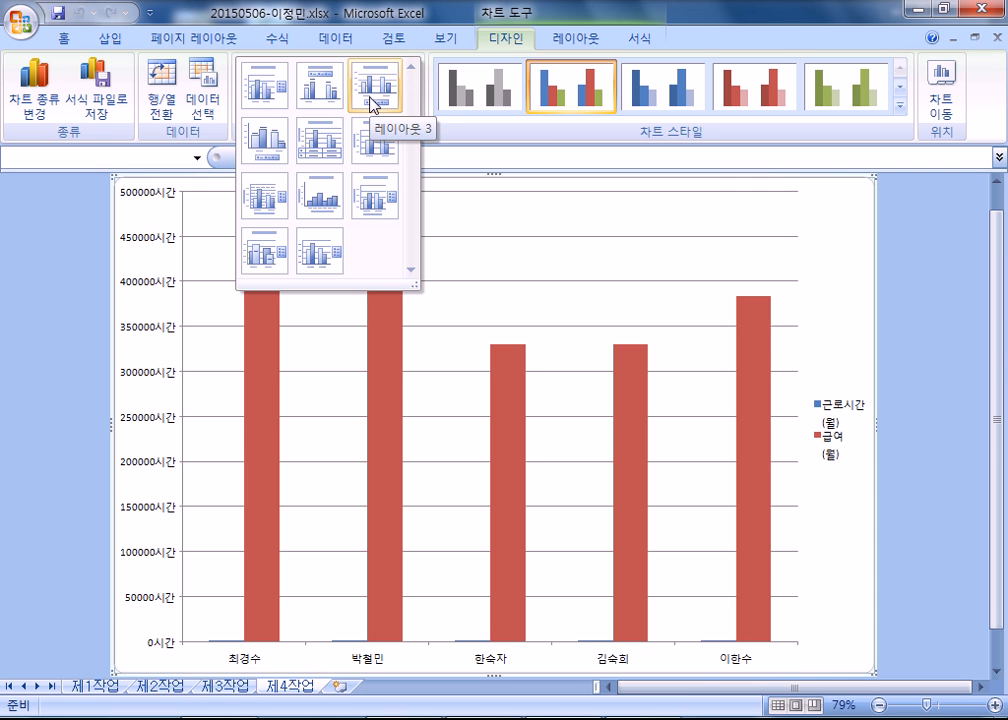
left_click(373, 103)
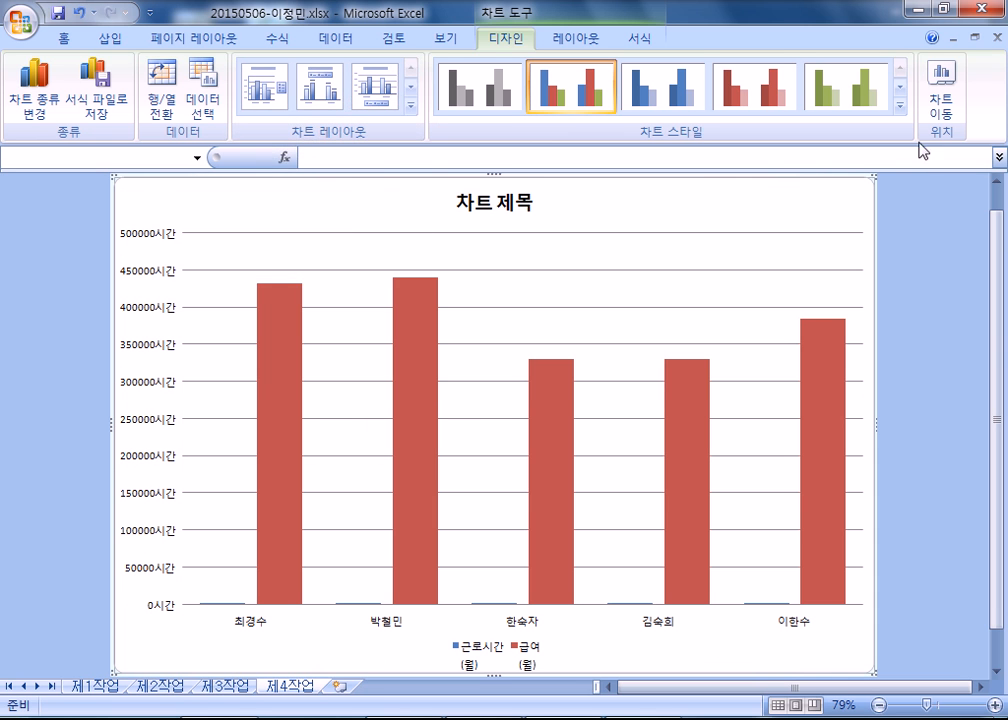
left_click(899, 106)
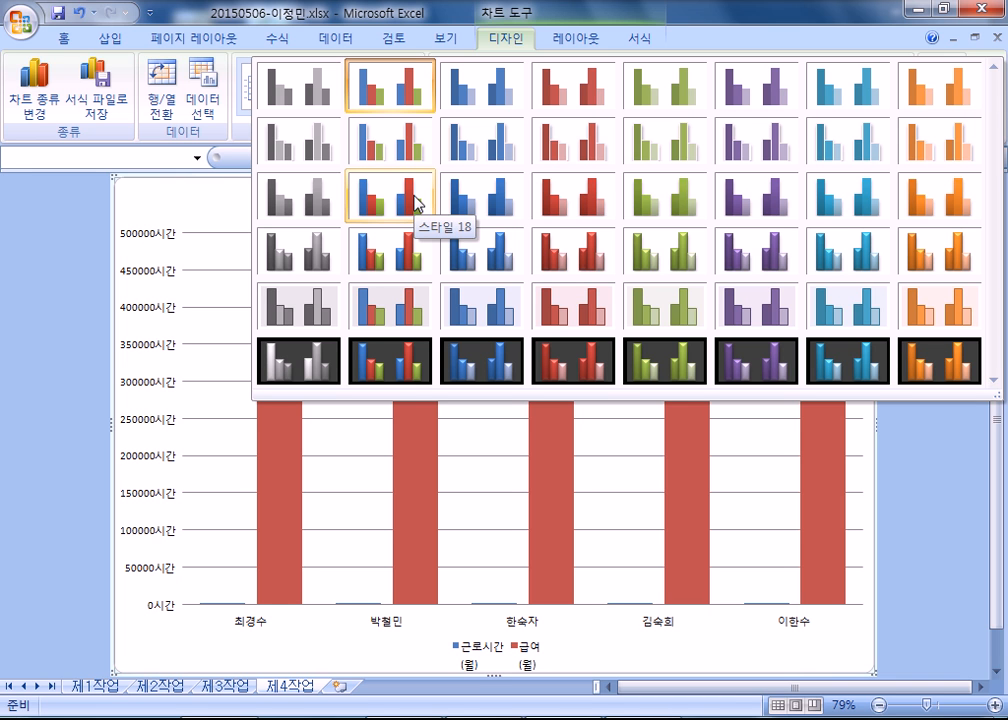
left_click(415, 198)
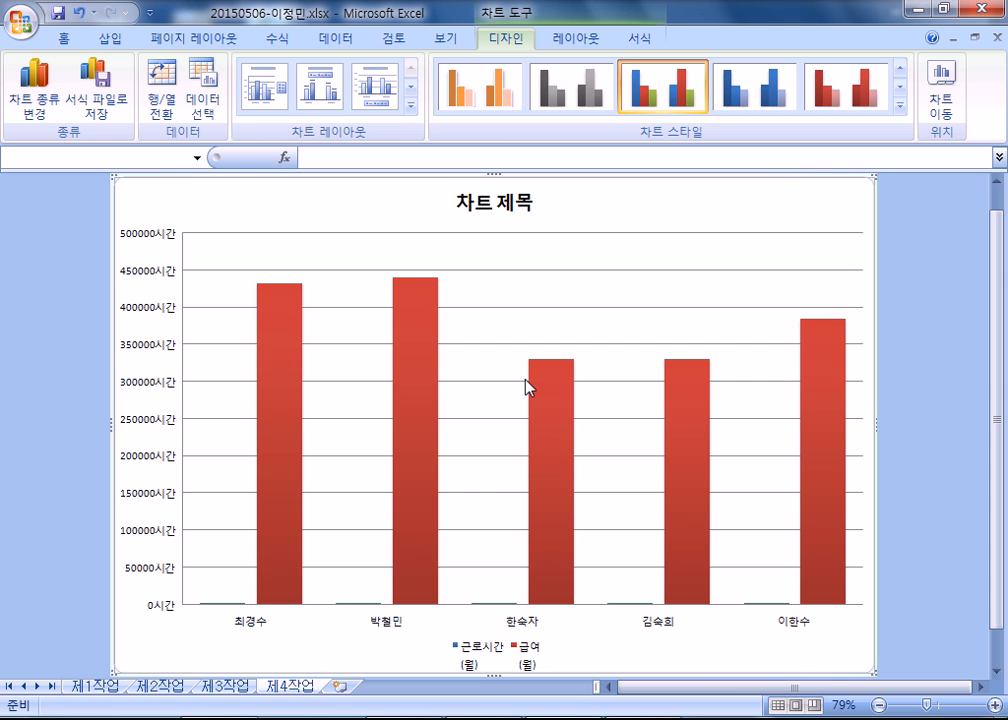
Set the whole chart's text to the 맑은 고딕 font at size 11.
left_click(68, 37)
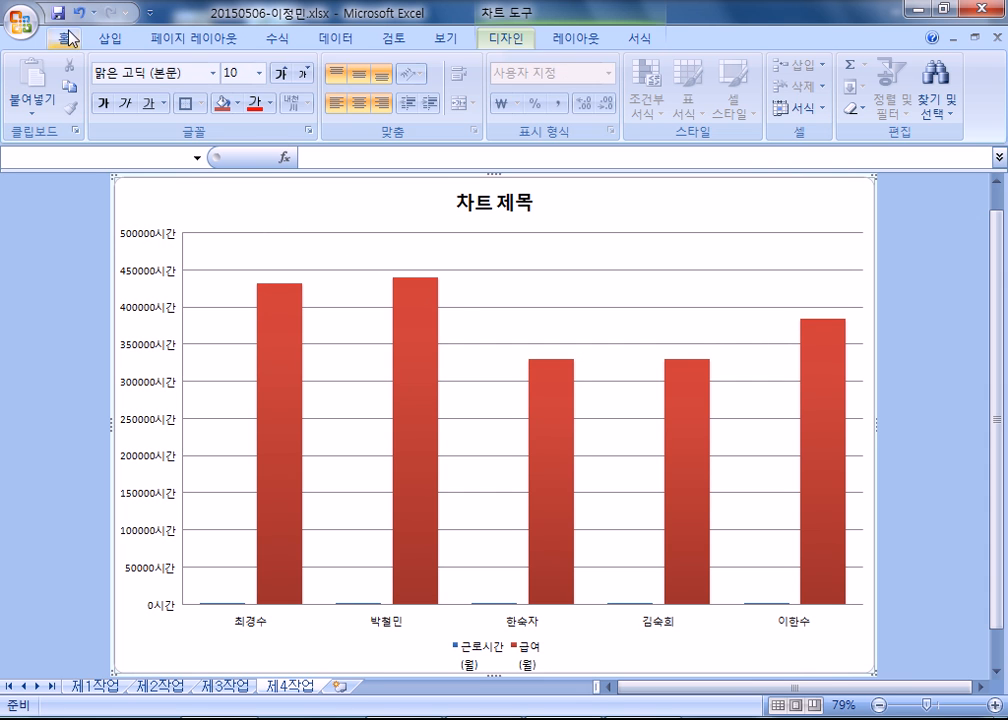
left_click(211, 75)
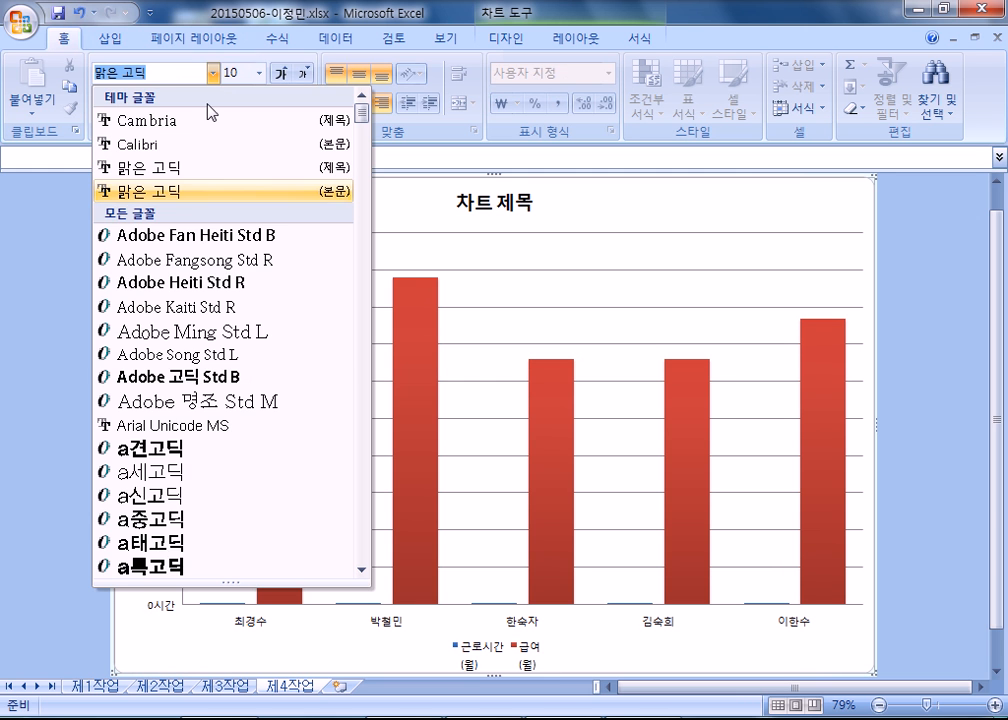
scroll(210, 400, "down", 9)
scroll(215, 425, "down", 20)
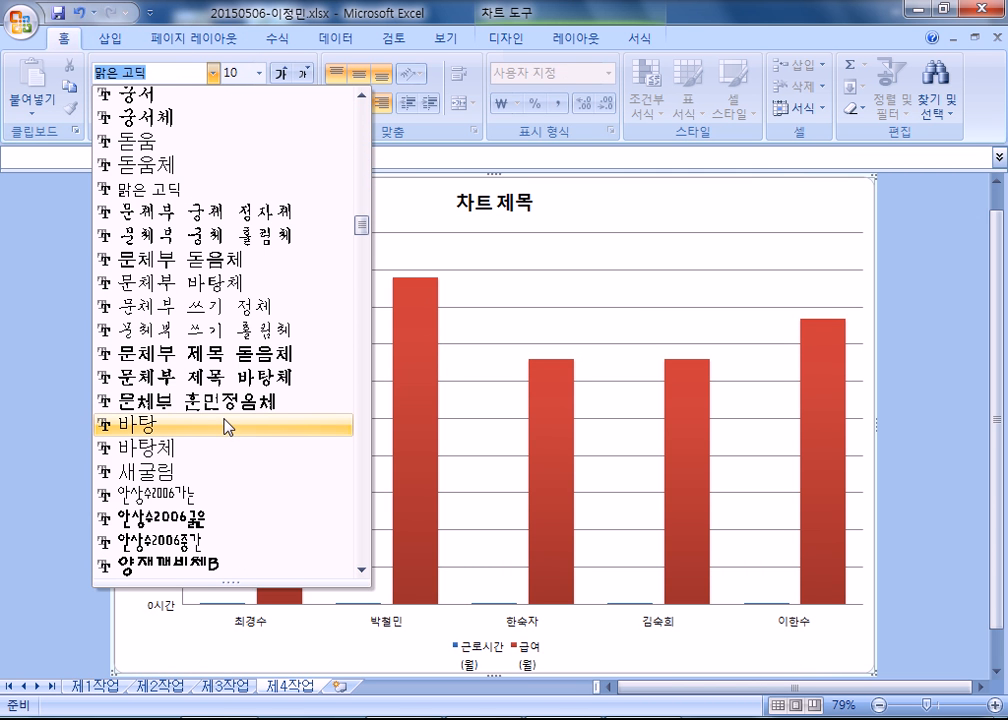
left_click(198, 188)
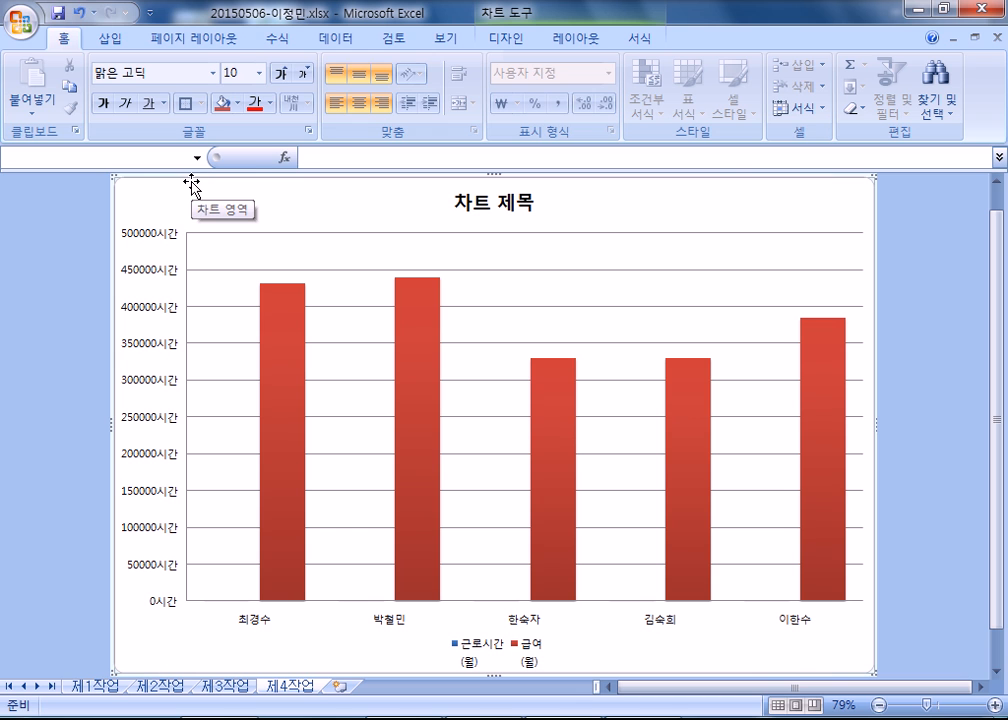
left_click(285, 77)
left_click(285, 77)
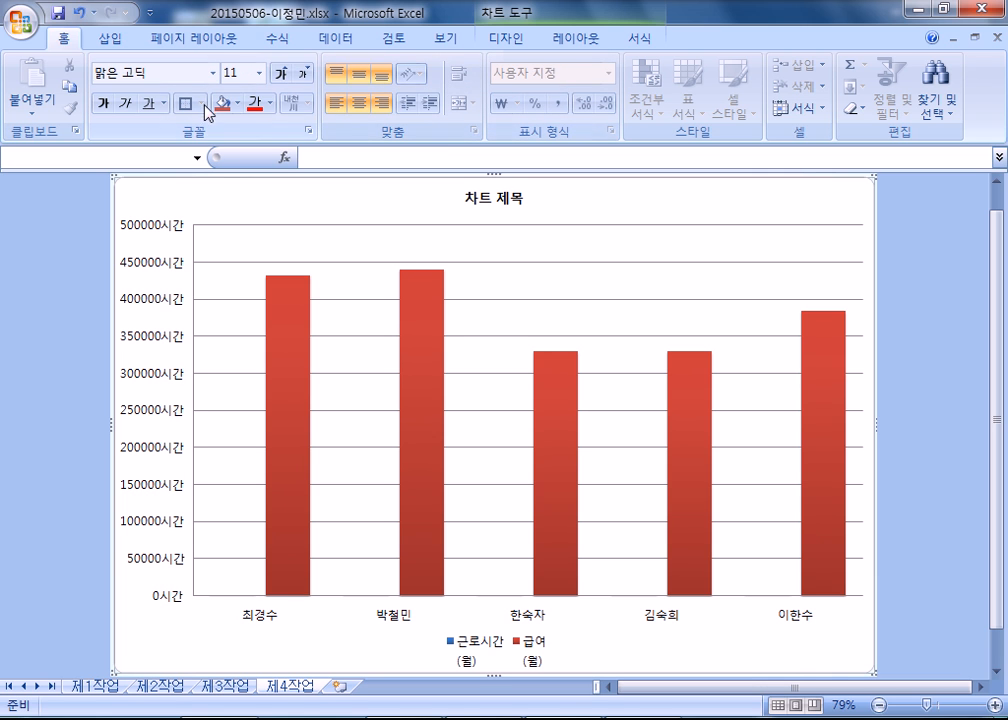
Fill the chart area with the beige parchment-like texture.
double_click(808, 222)
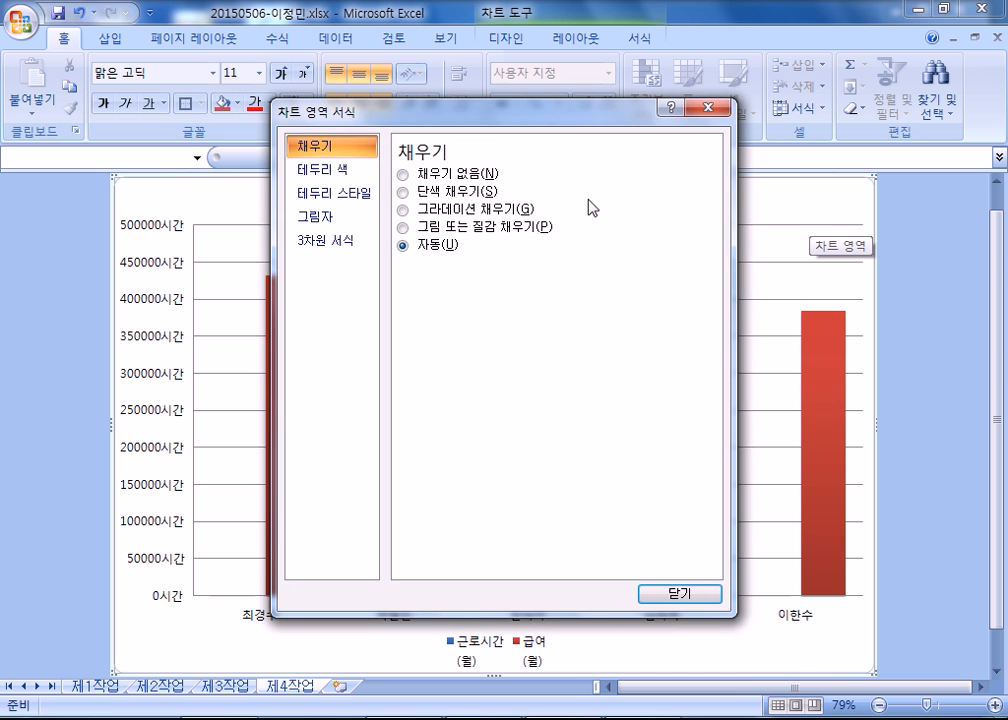
left_click_drag(430, 108, 211, 30)
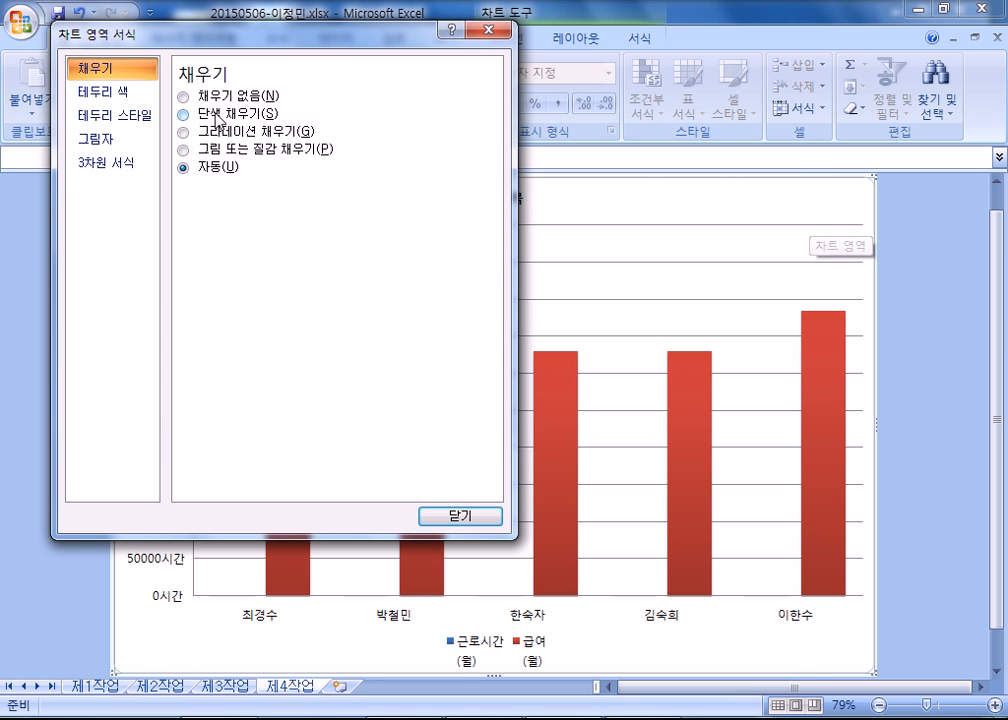
left_click(205, 153)
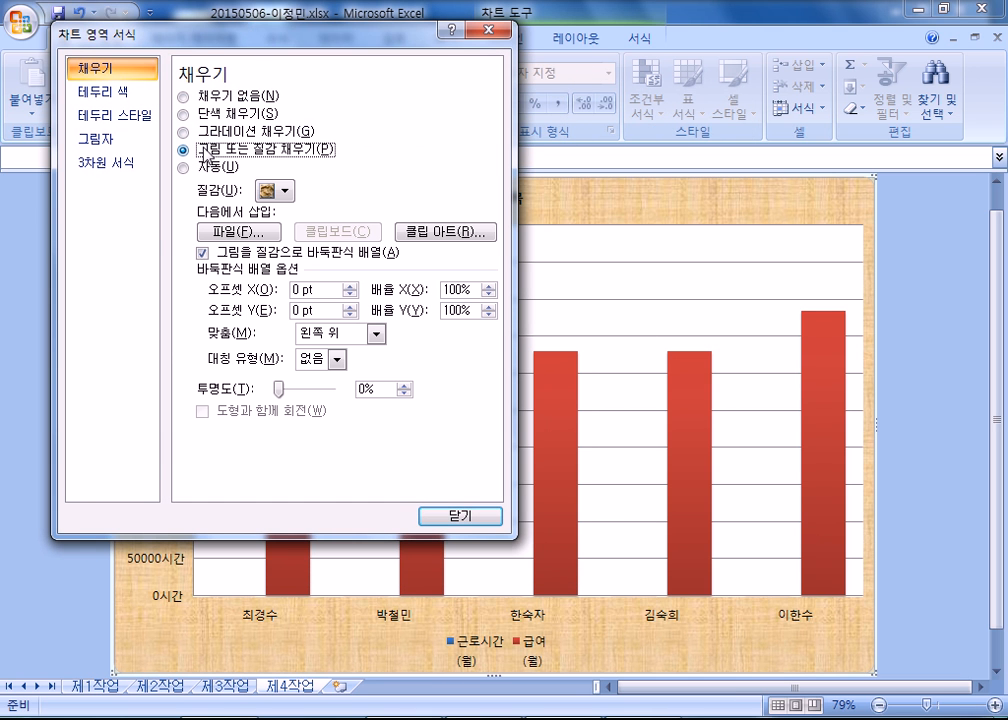
left_click(283, 192)
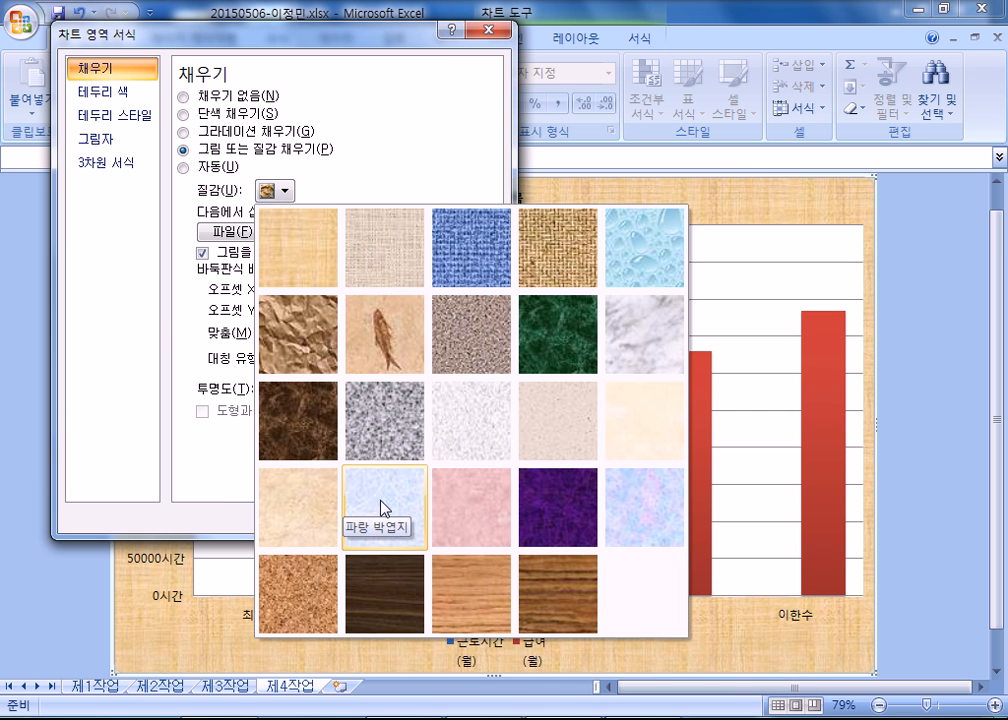
left_click(313, 505)
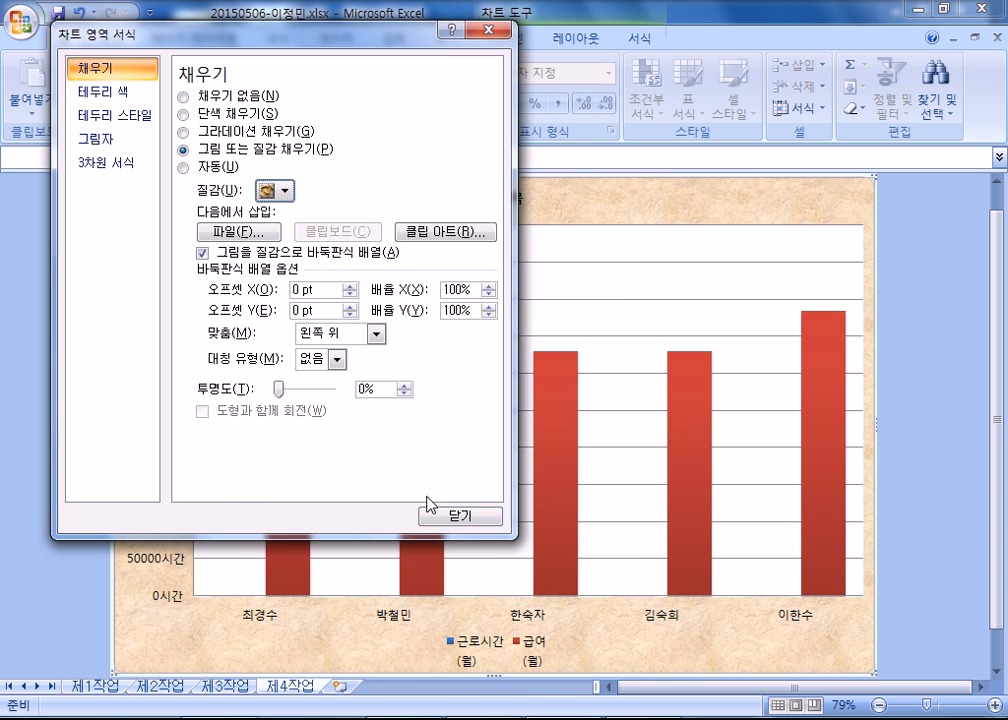
Give the plot area a solid white fill and close the formatting dialog.
left_click_drag(230, 32, 727, 71)
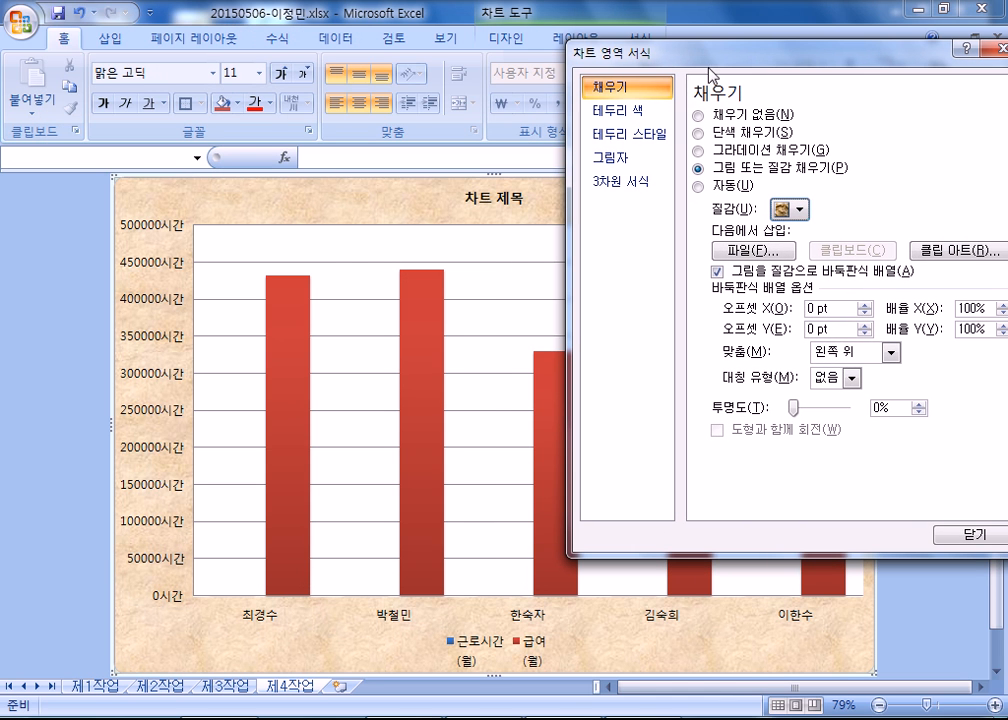
left_click(365, 250)
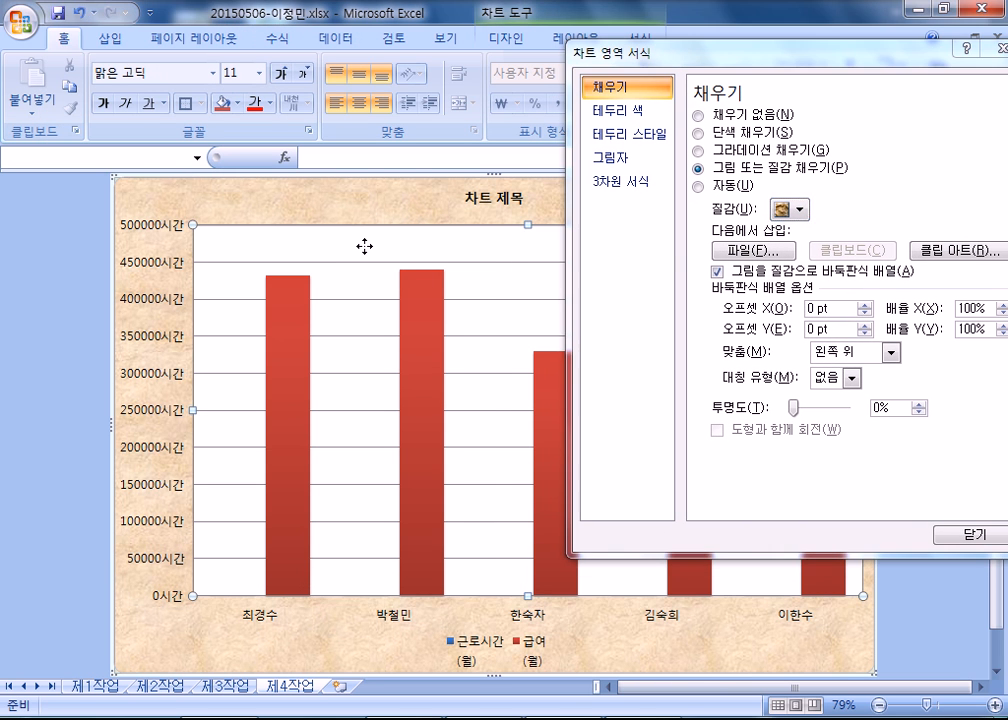
left_click(737, 133)
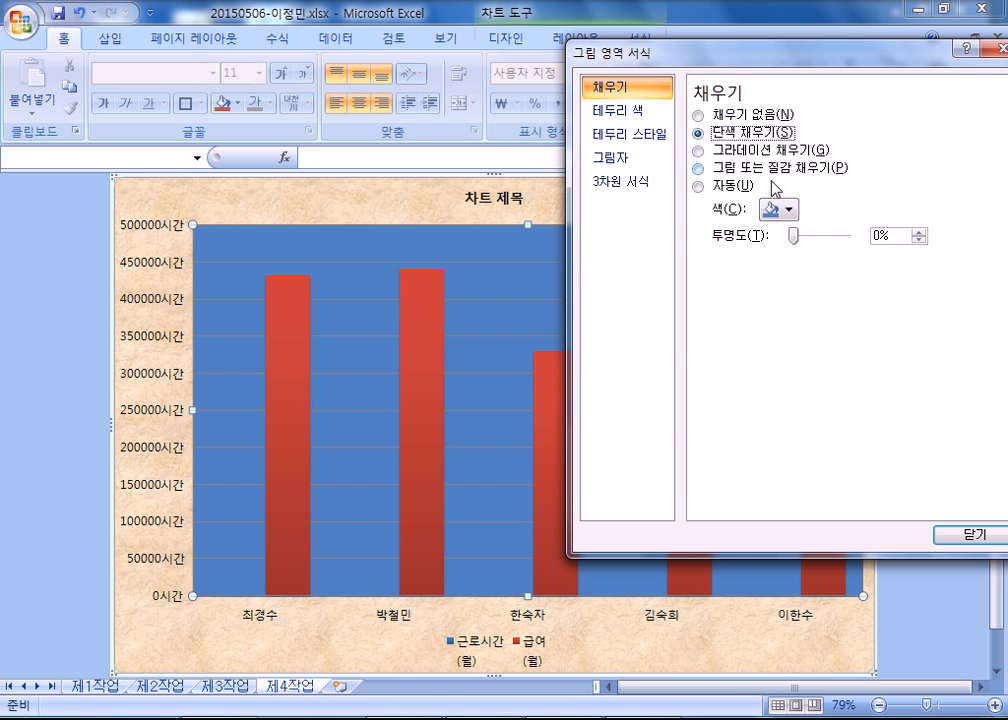
left_click(778, 208)
left_click(767, 252)
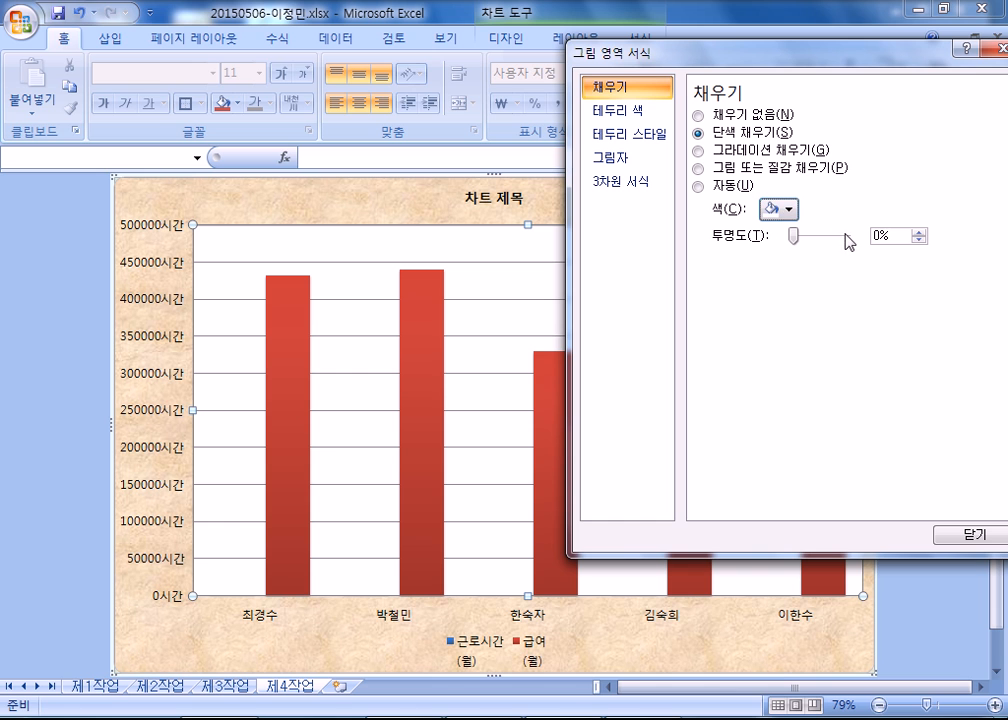
left_click(968, 536)
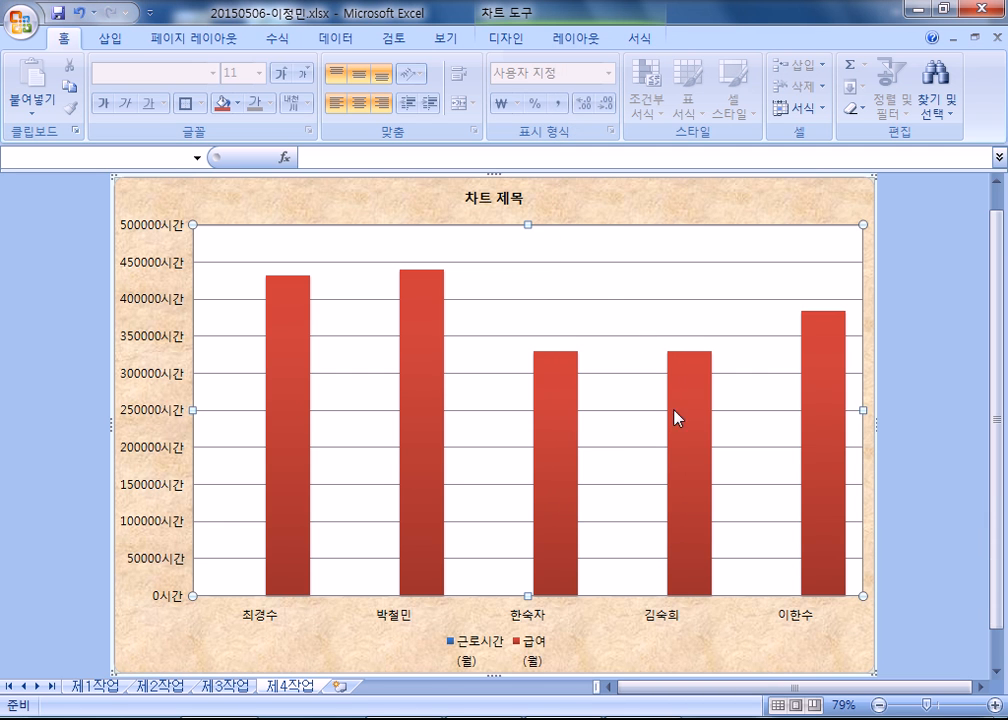
Increase the font size of the chart title to 20.
left_click(522, 199)
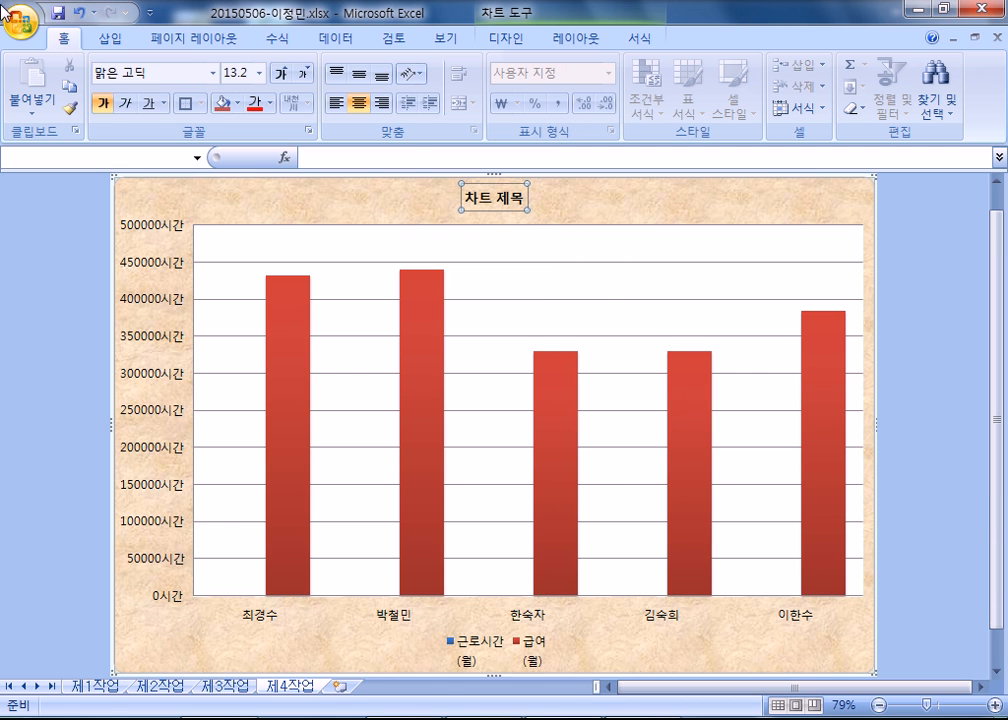
left_click(279, 76)
left_click(279, 76)
left_click(279, 76)
left_click(279, 76)
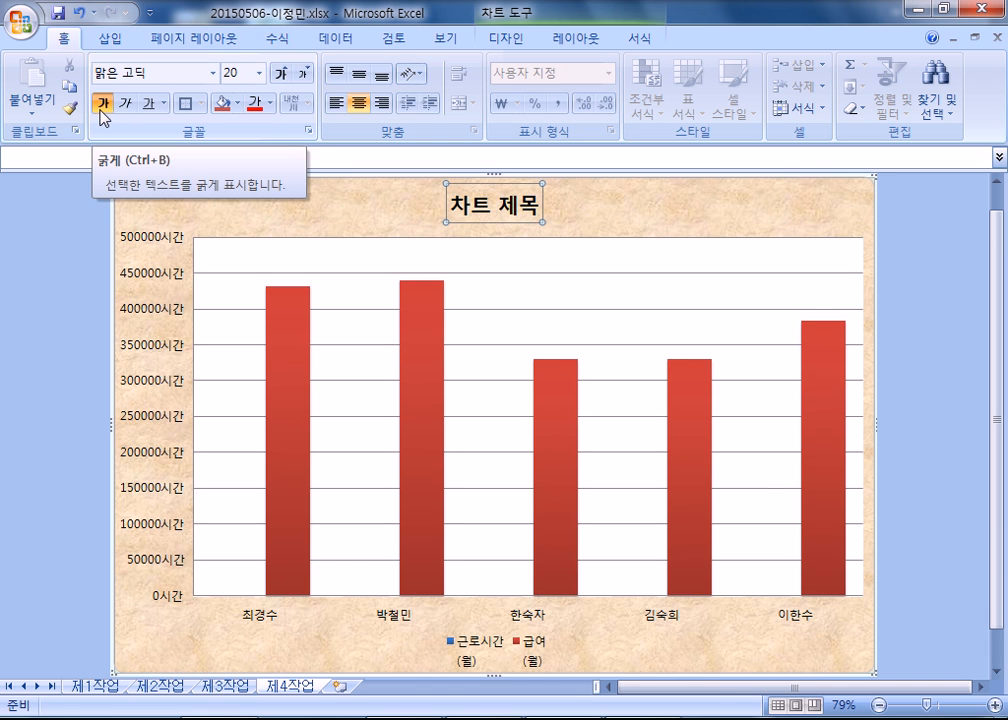
Fill the chart title box with solid white.
double_click(495, 230)
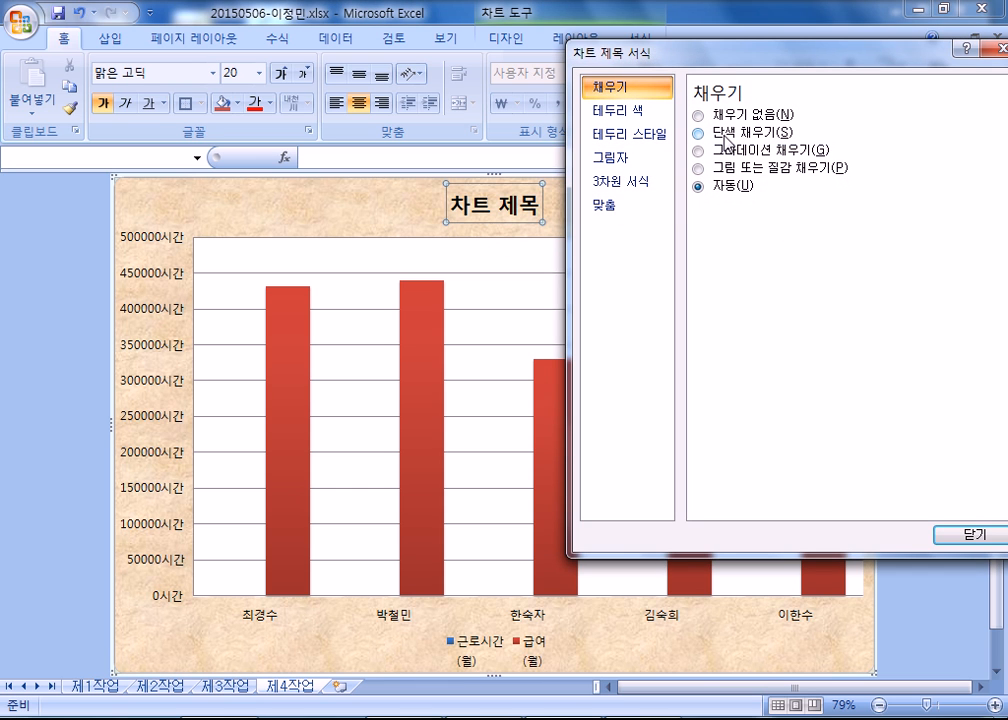
left_click(724, 136)
left_click(782, 208)
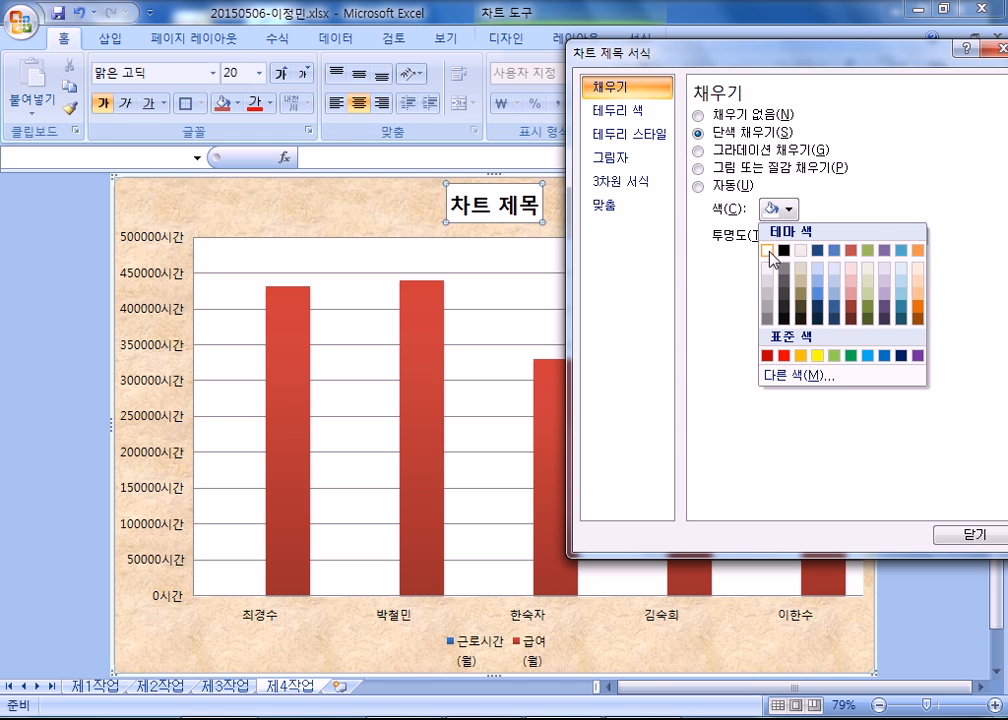
left_click(770, 251)
Give the chart title box a solid black border and close the formatting dialog.
left_click(624, 113)
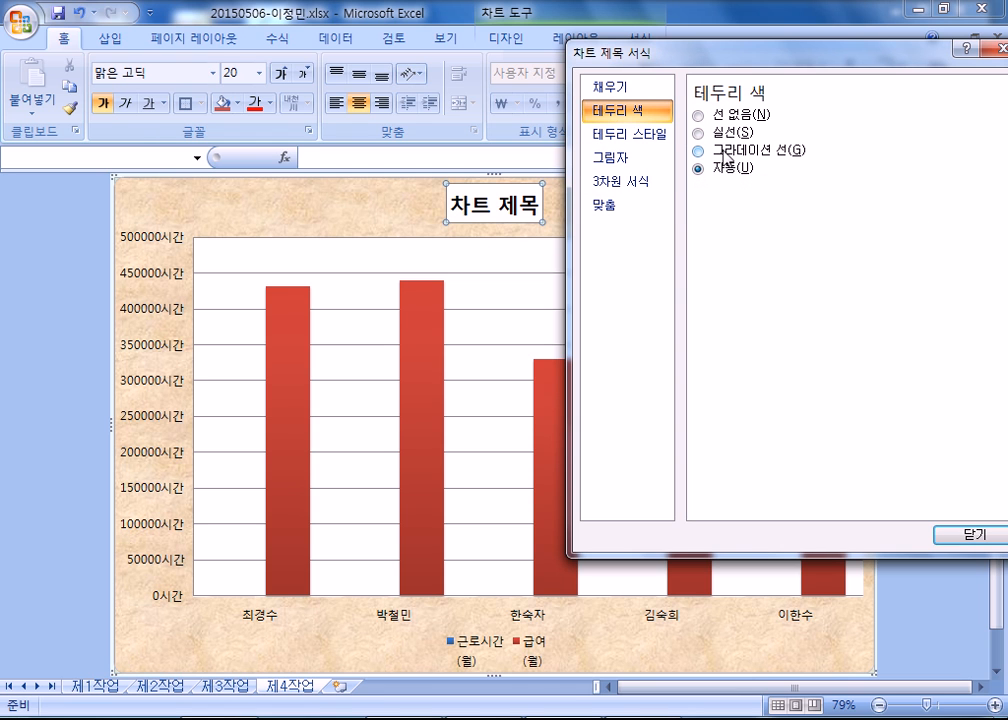
left_click(726, 134)
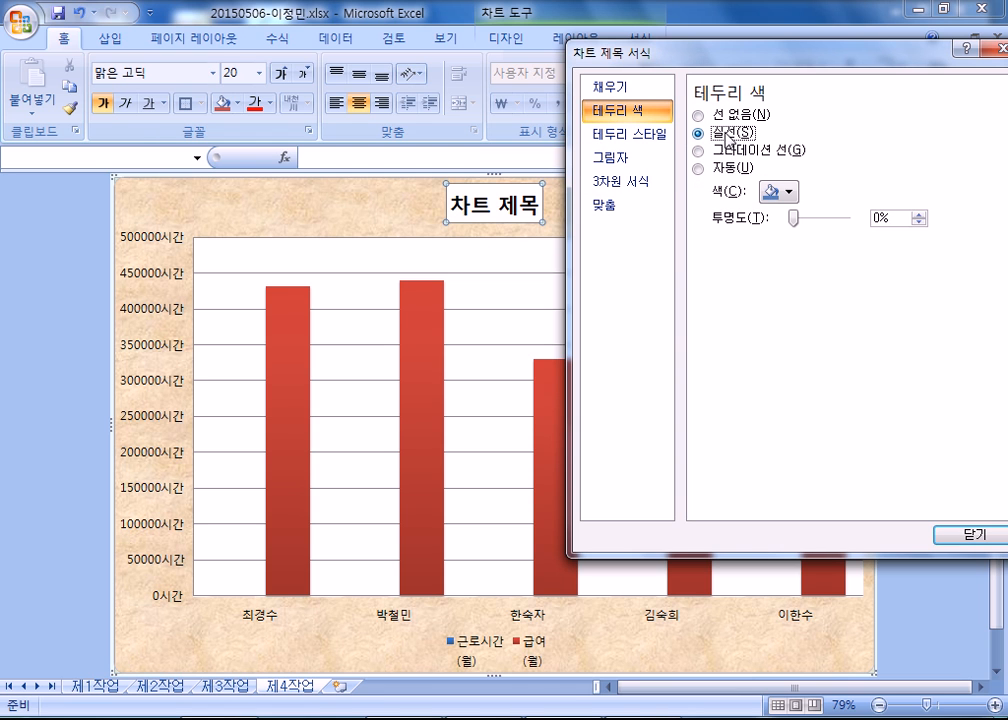
left_click(793, 196)
left_click(783, 293)
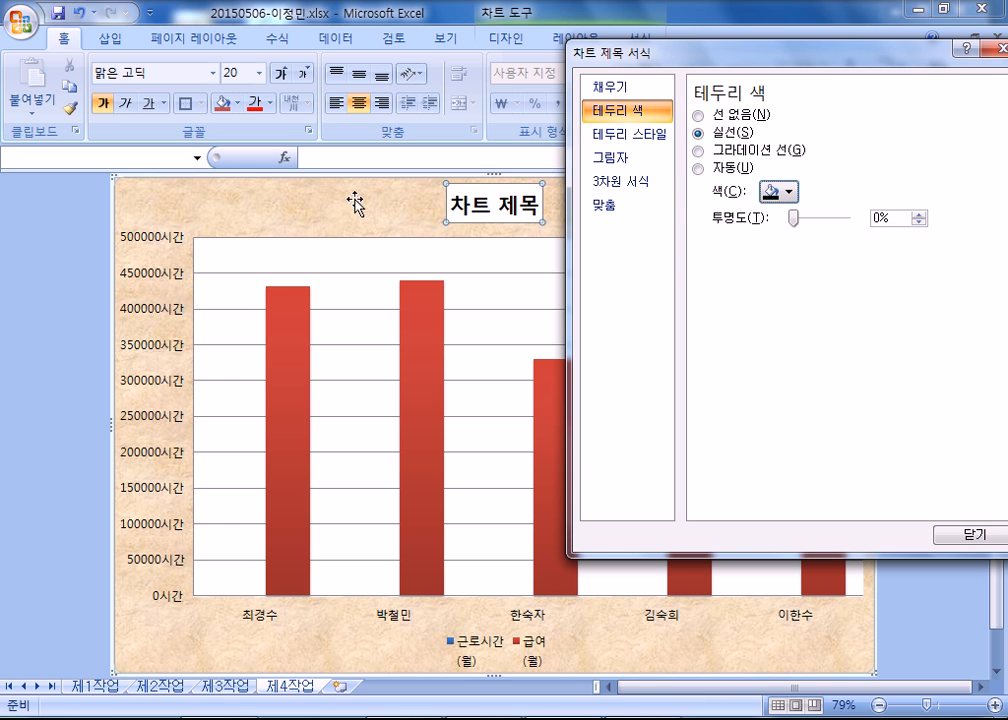
left_click(402, 210)
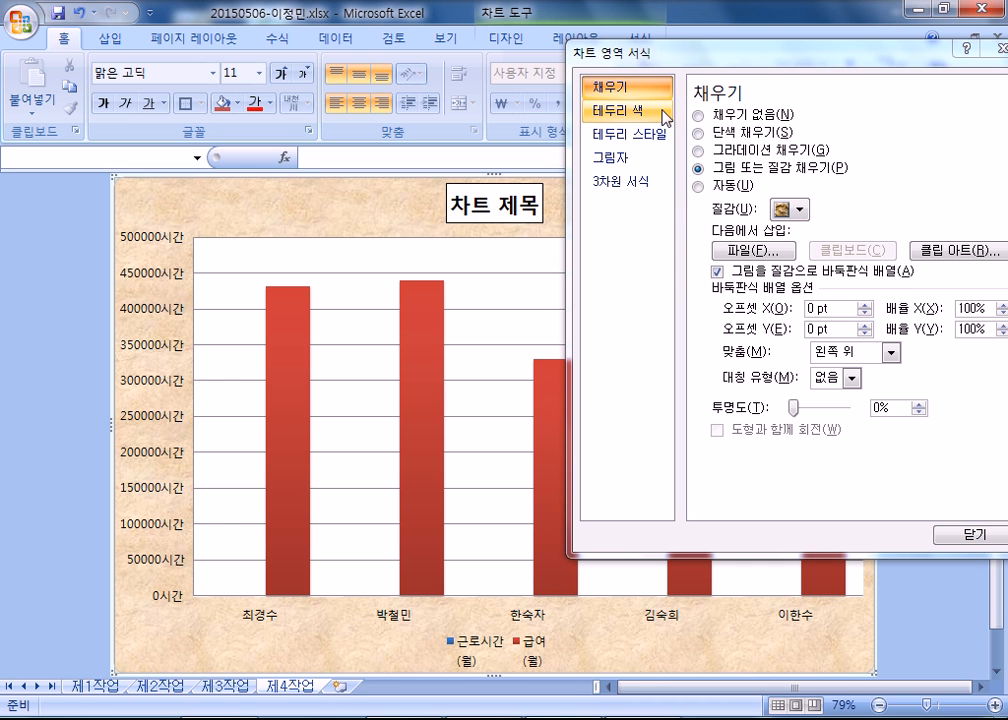
left_click_drag(610, 52, 956, 146)
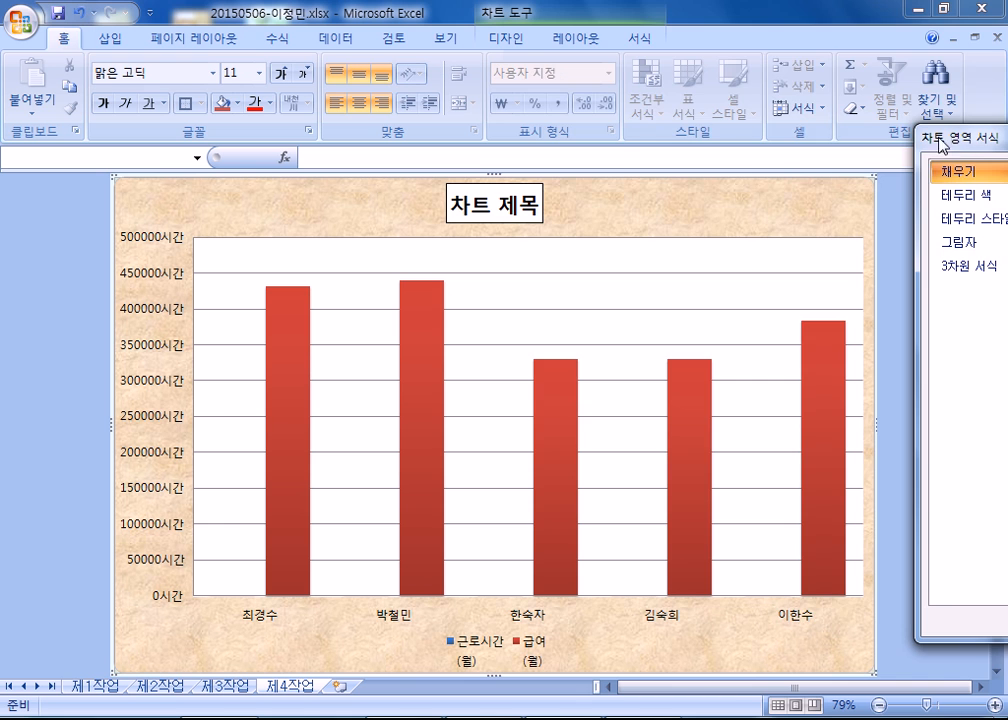
left_click_drag(941, 150, 554, 38)
left_click(922, 514)
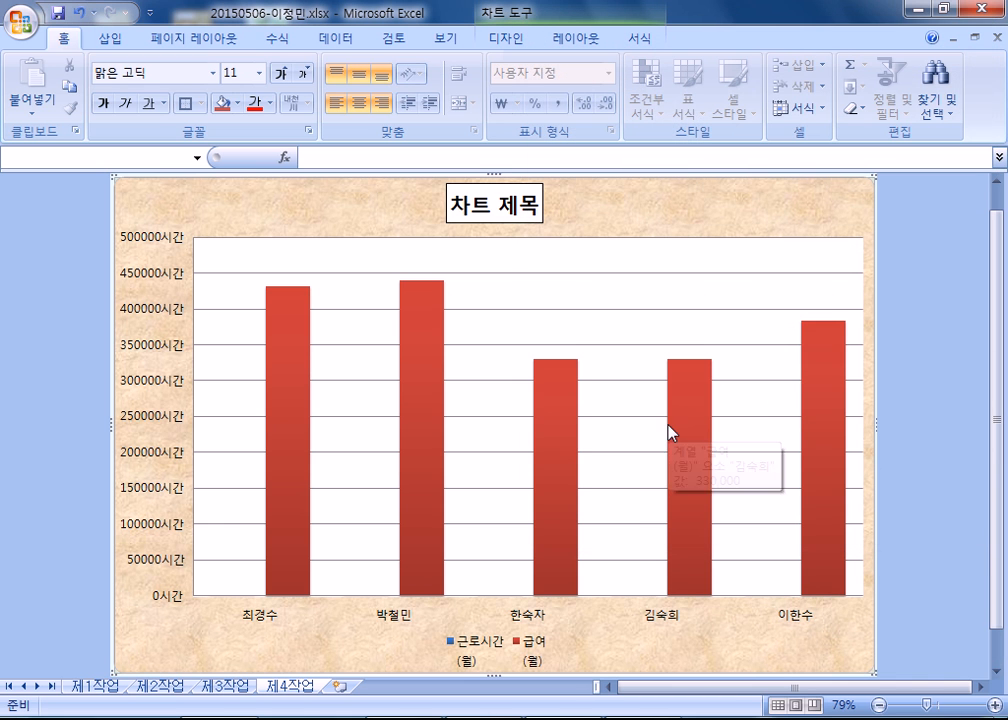
Replace the placeholder chart title with "문화해설자 및 급식도우미의 근로시간과 급여 현황".
left_click(512, 218)
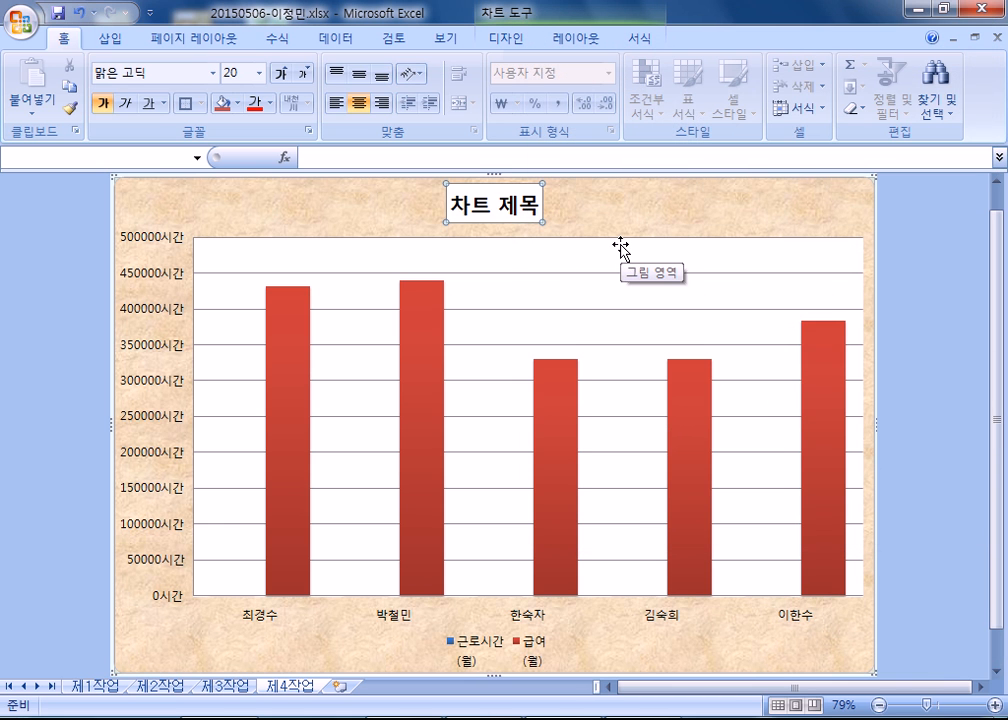
type("문화해소ㅣ")
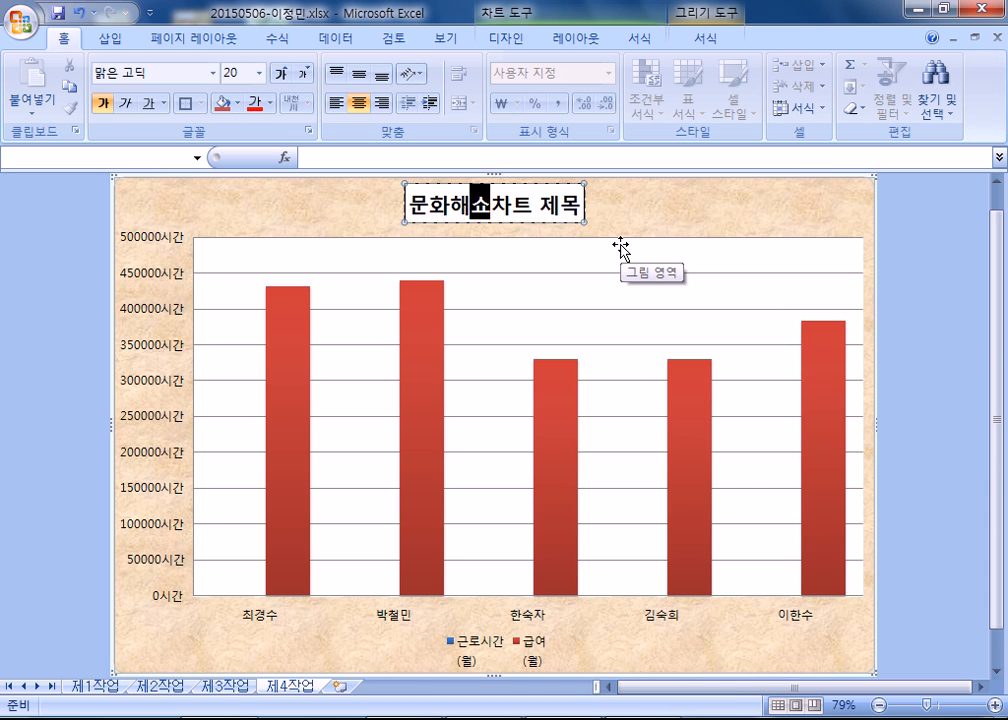
key("BackSpace")
key("BackSpace")
type("설자")
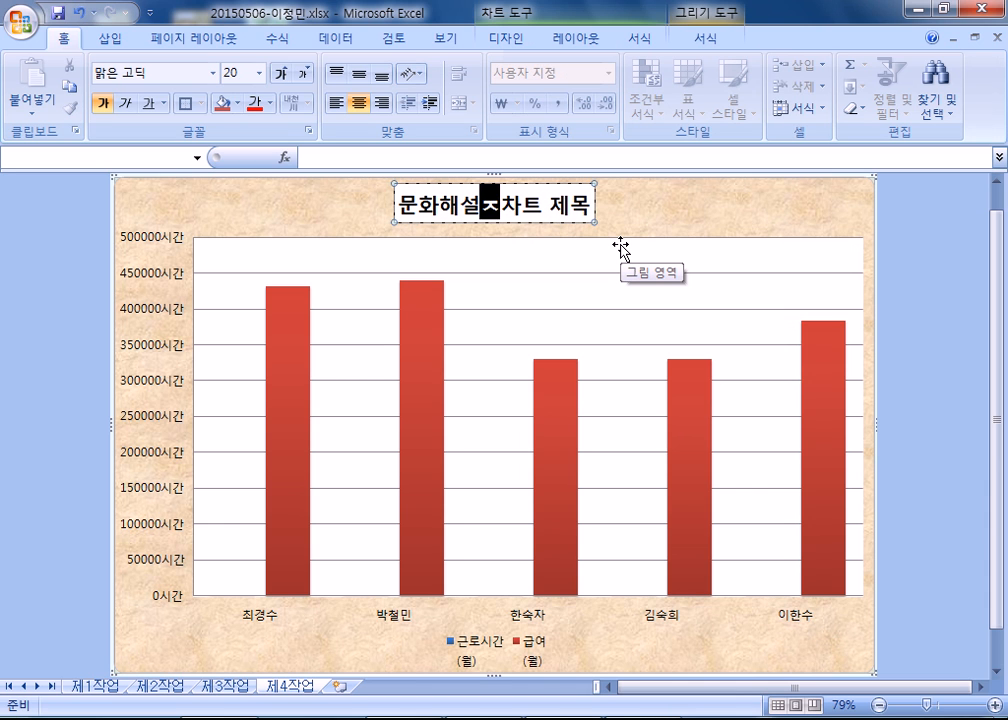
type(" 및 급식")
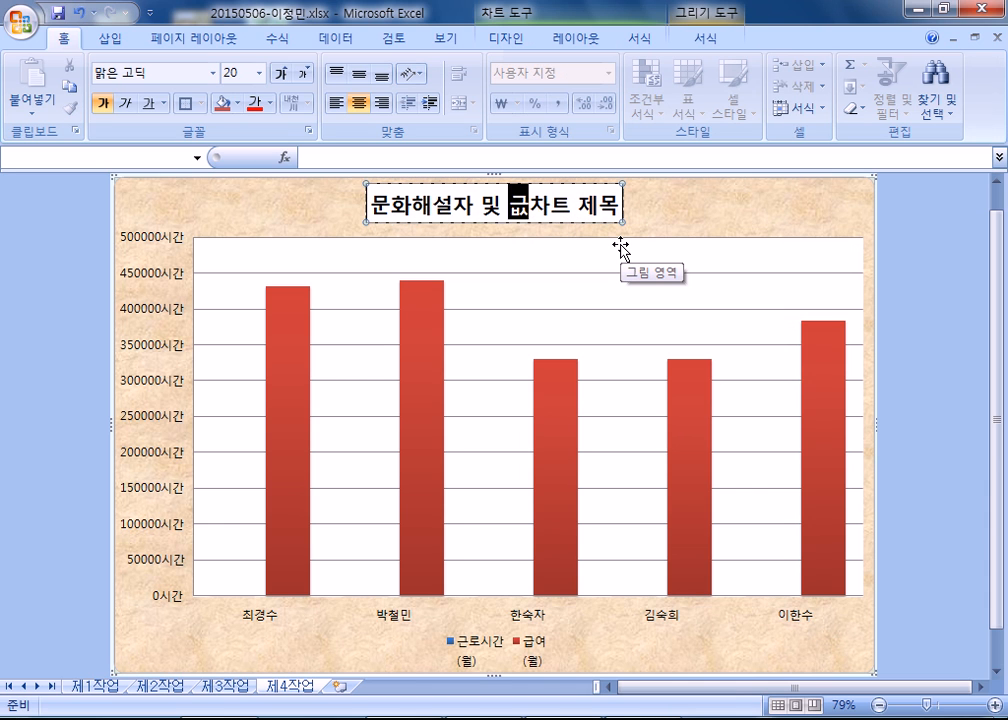
type("도우미ㅇ")
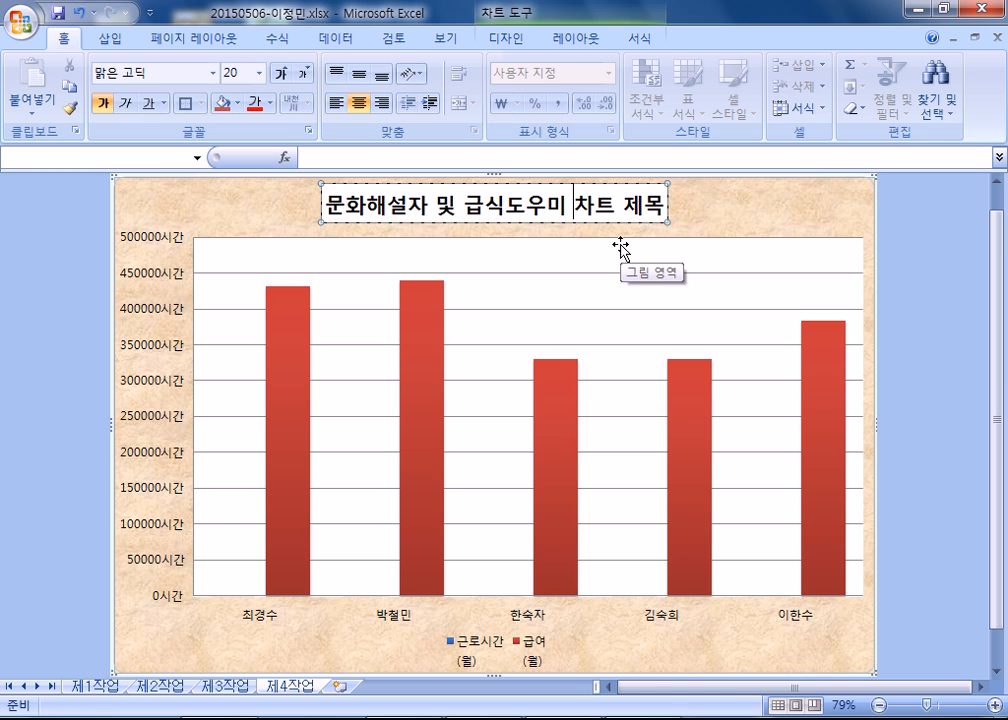
type("의 근로시간과 ")
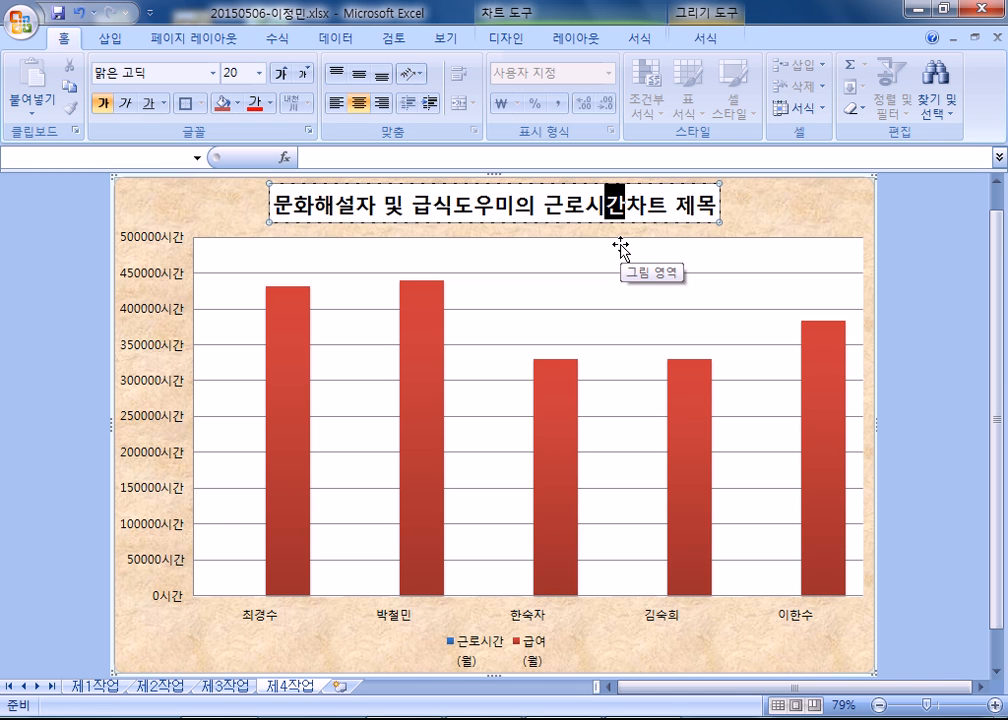
type("급여 현황")
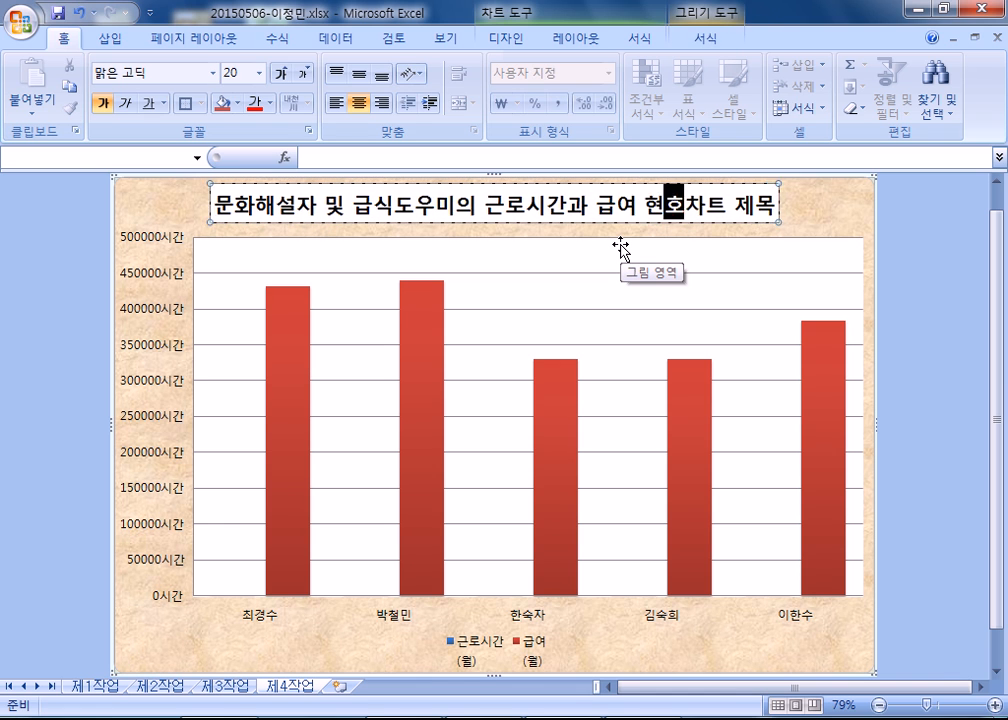
key("Delete")
key("Delete")
key("Delete")
key("Delete")
key("Delete")
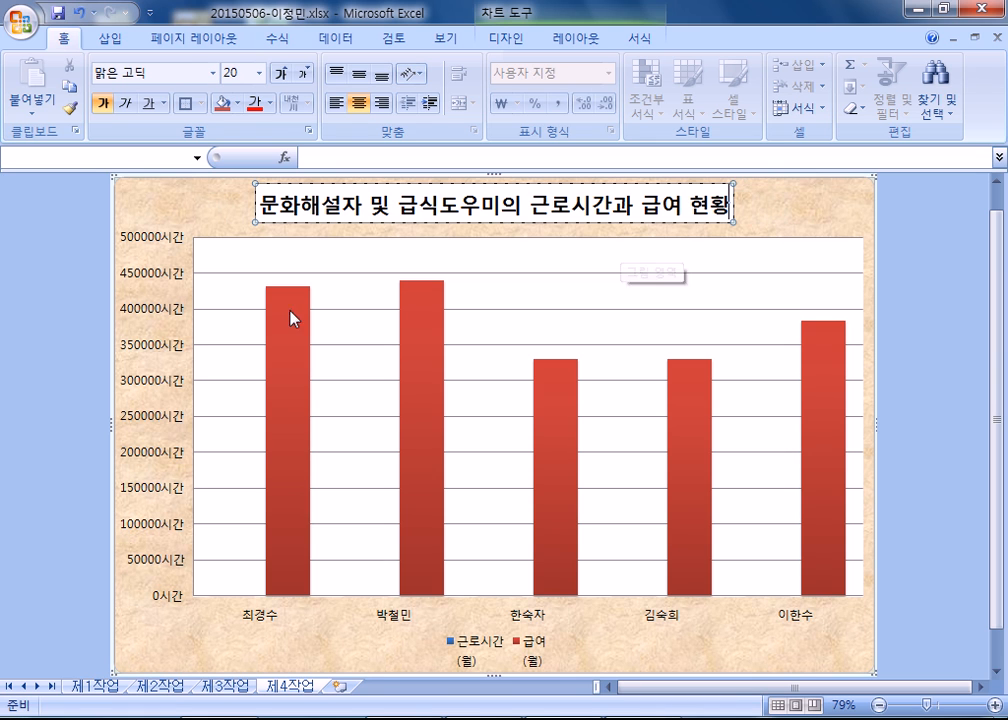
Change the 급여(월) column series to a line chart with markers.
left_click(429, 450)
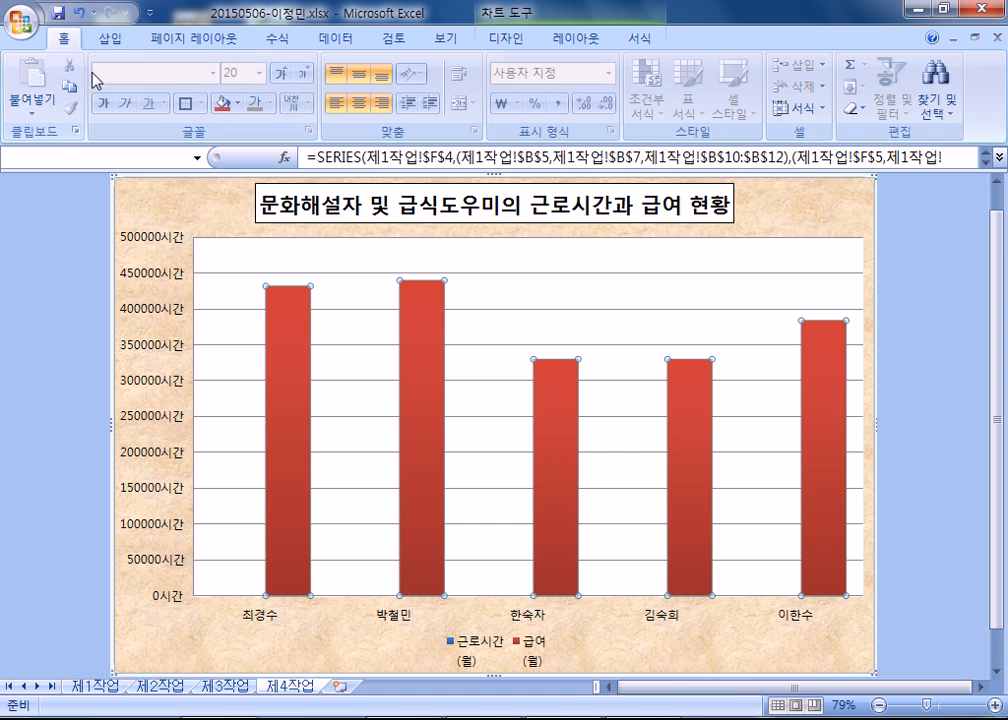
left_click(515, 38)
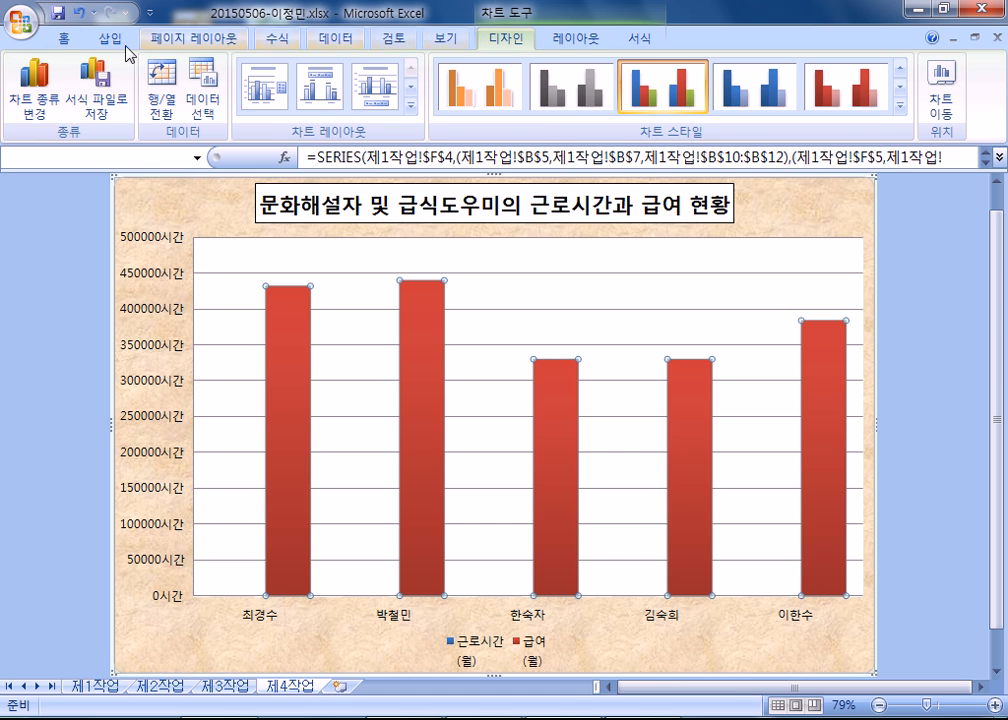
left_click(37, 88)
left_click(285, 266)
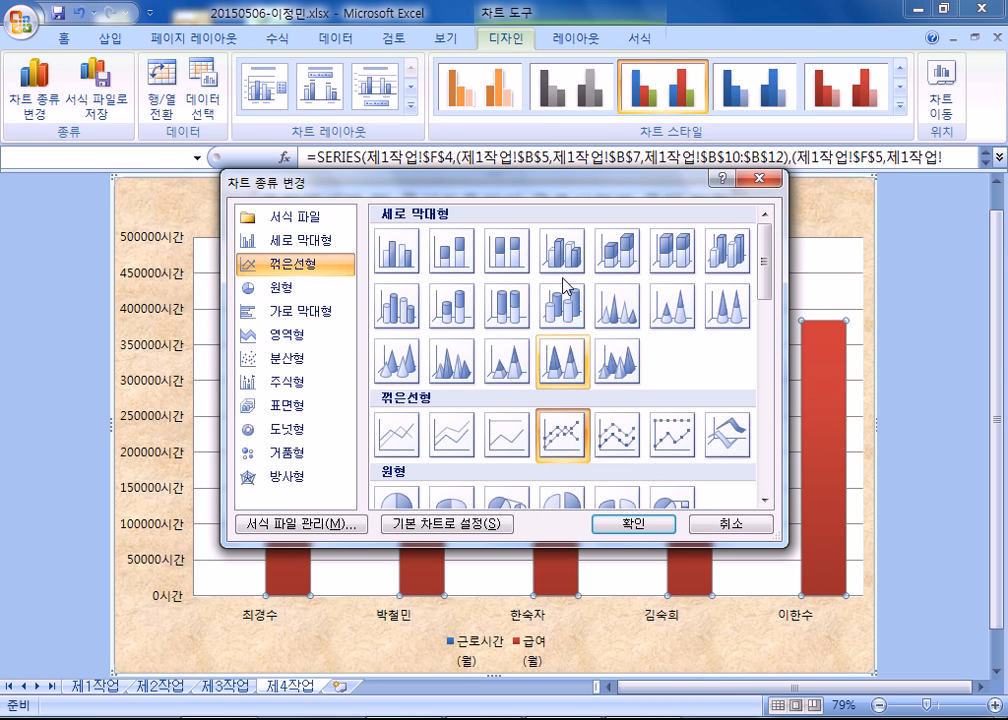
left_click_drag(570, 183, 604, 78)
left_click(597, 338)
left_click(658, 421)
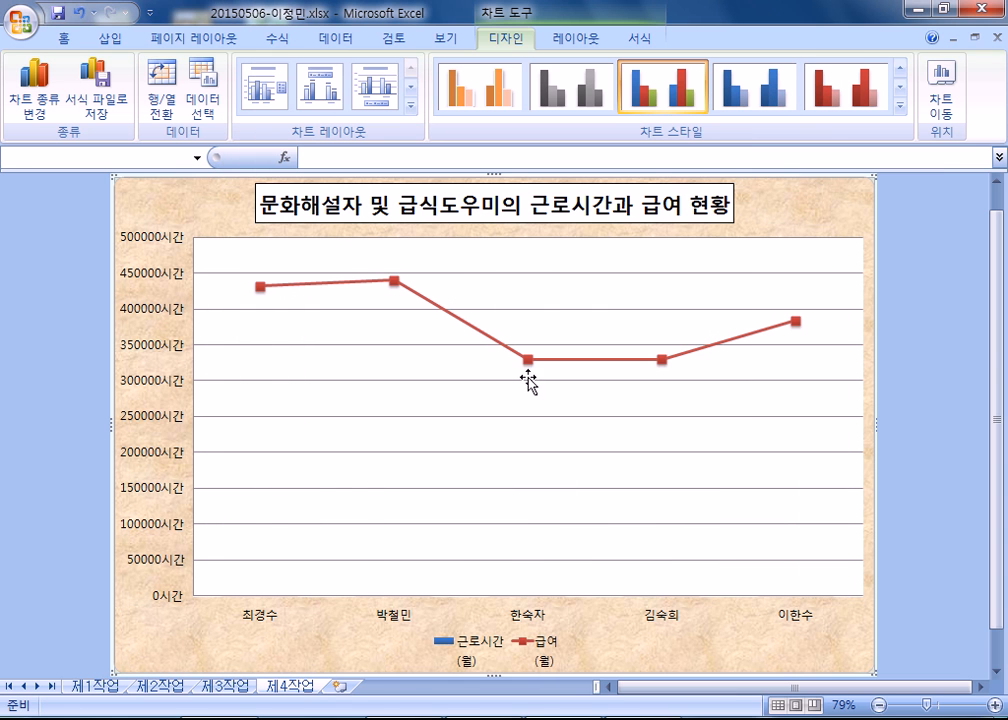
Assign the 급여(월) line series to the secondary axis (보조 축) and close the series formatting.
left_click(472, 330)
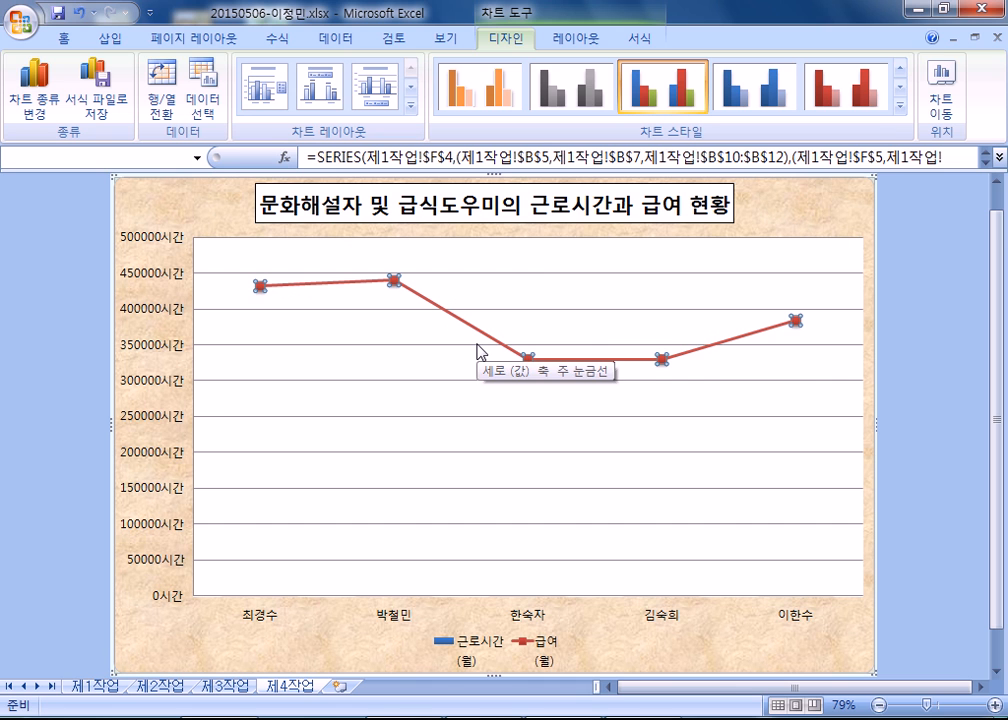
key("ctrl+1")
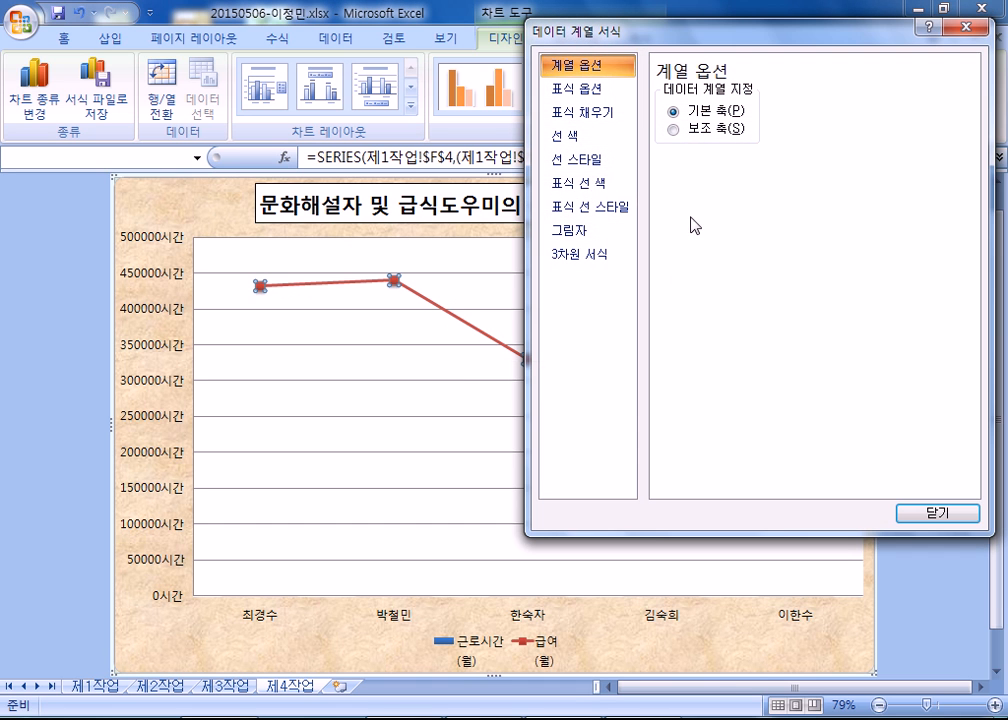
left_click(700, 131)
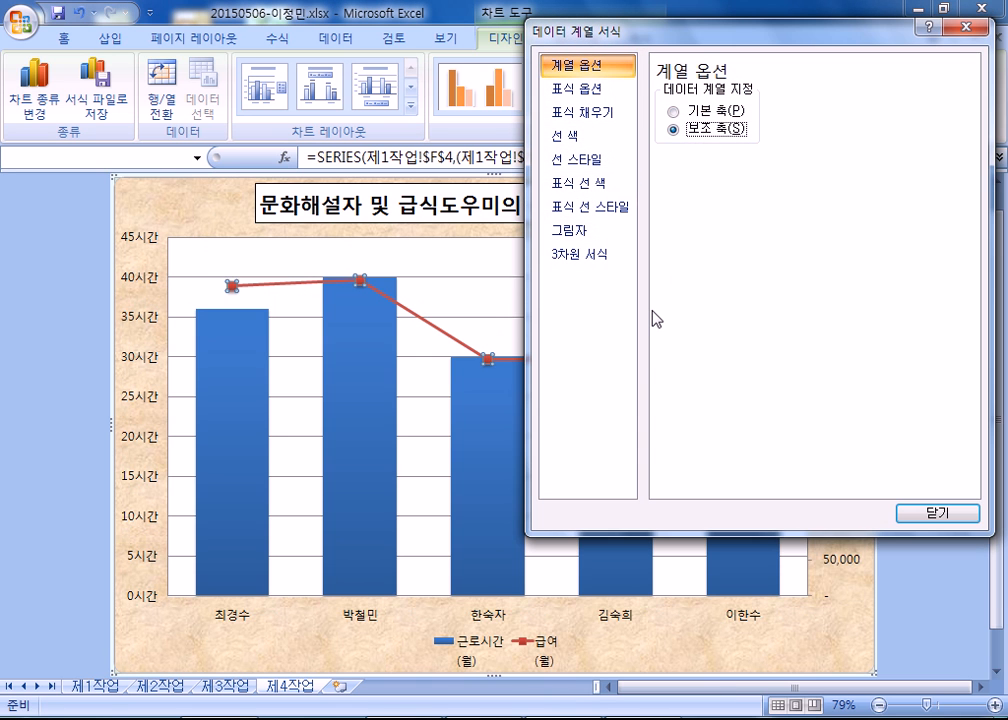
left_click(937, 513)
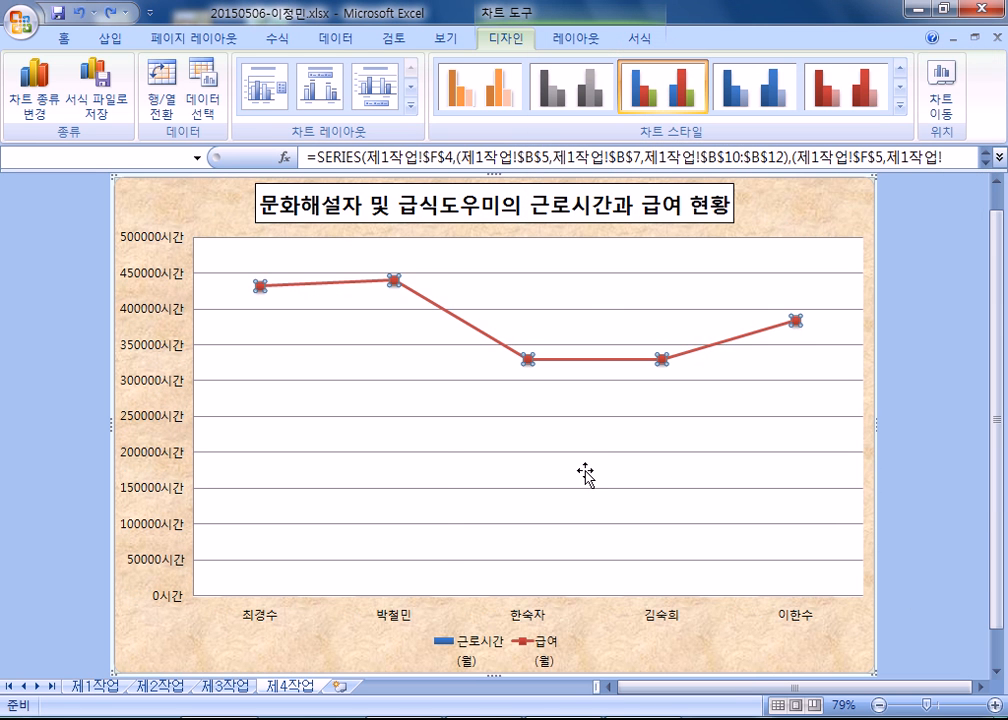
Undo the secondary axis assignment and the chart type change of the 급여(월) series.
key("ctrl+z")
left_click(887, 328)
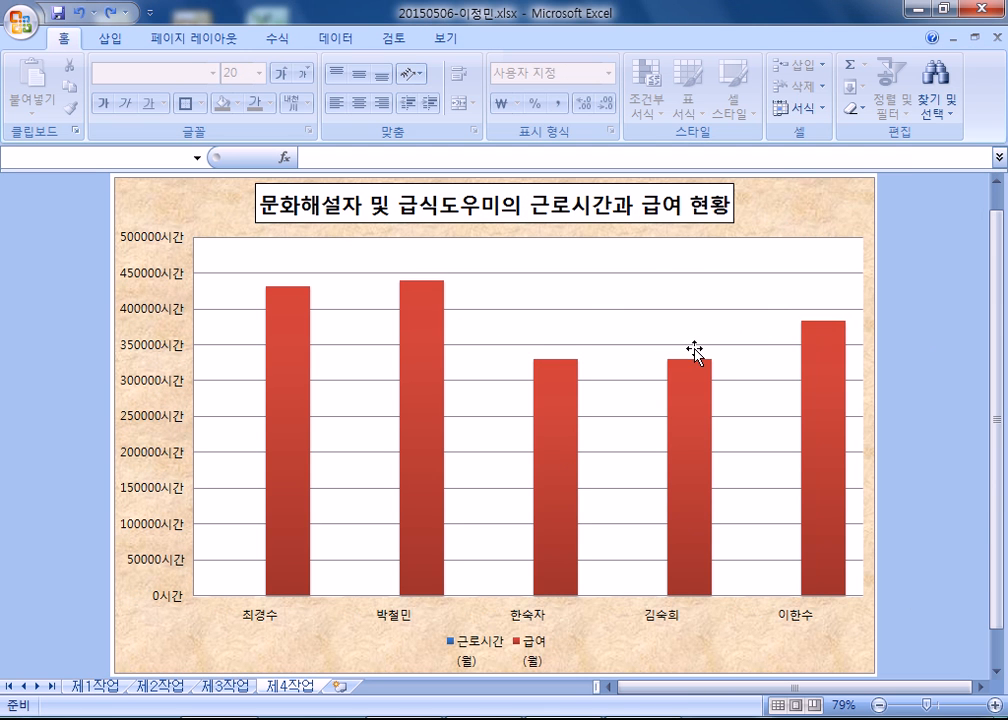
left_click(589, 210)
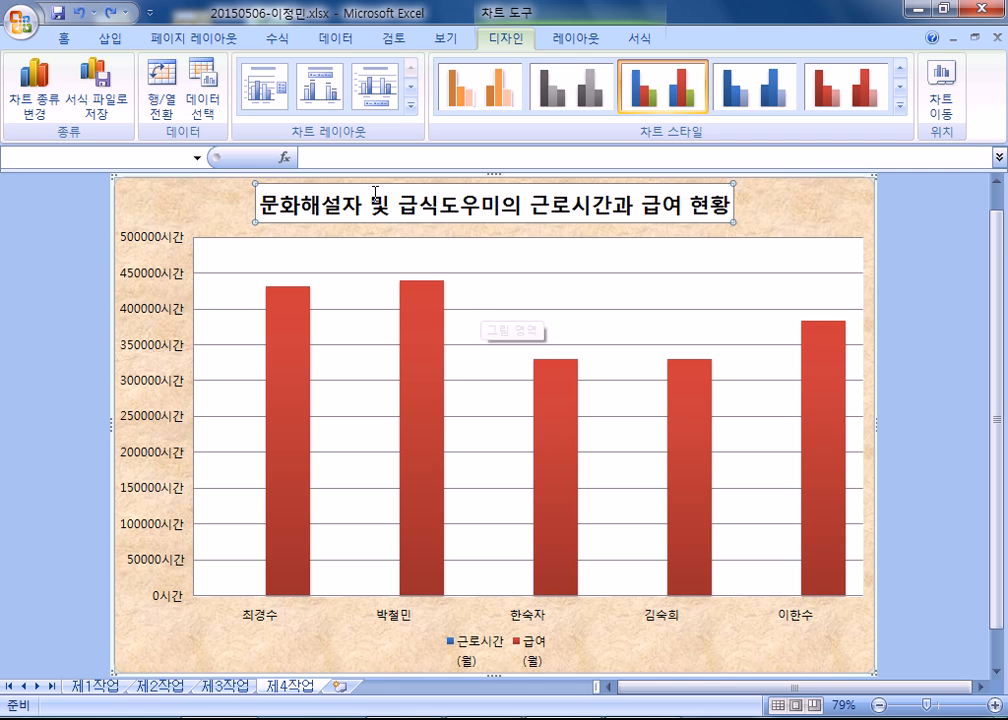
left_click(421, 310)
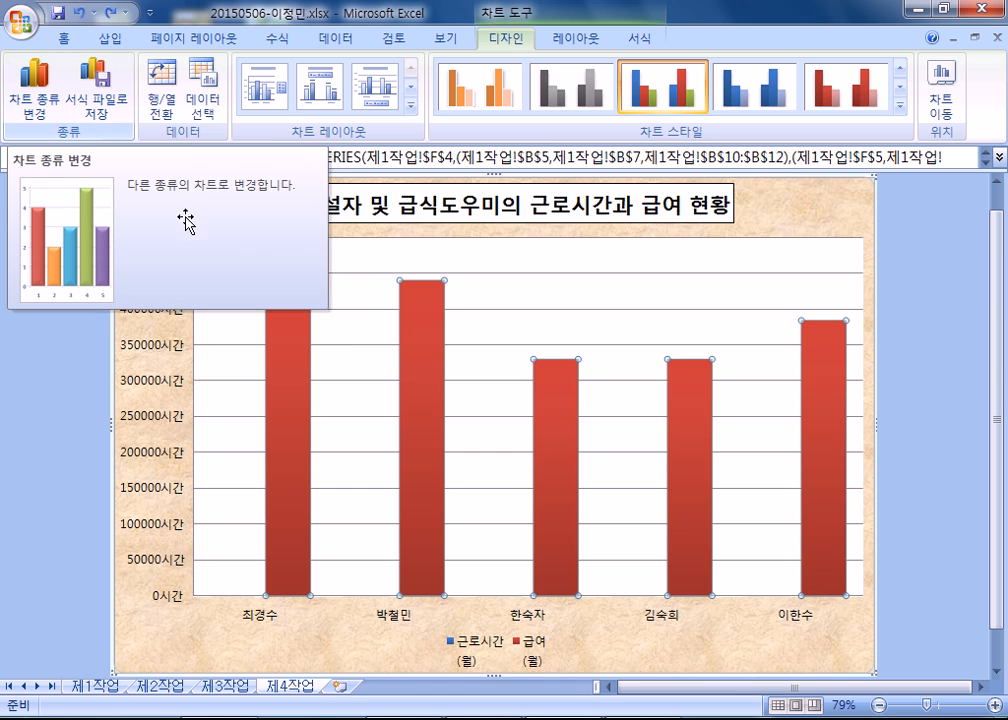
right_click(427, 327)
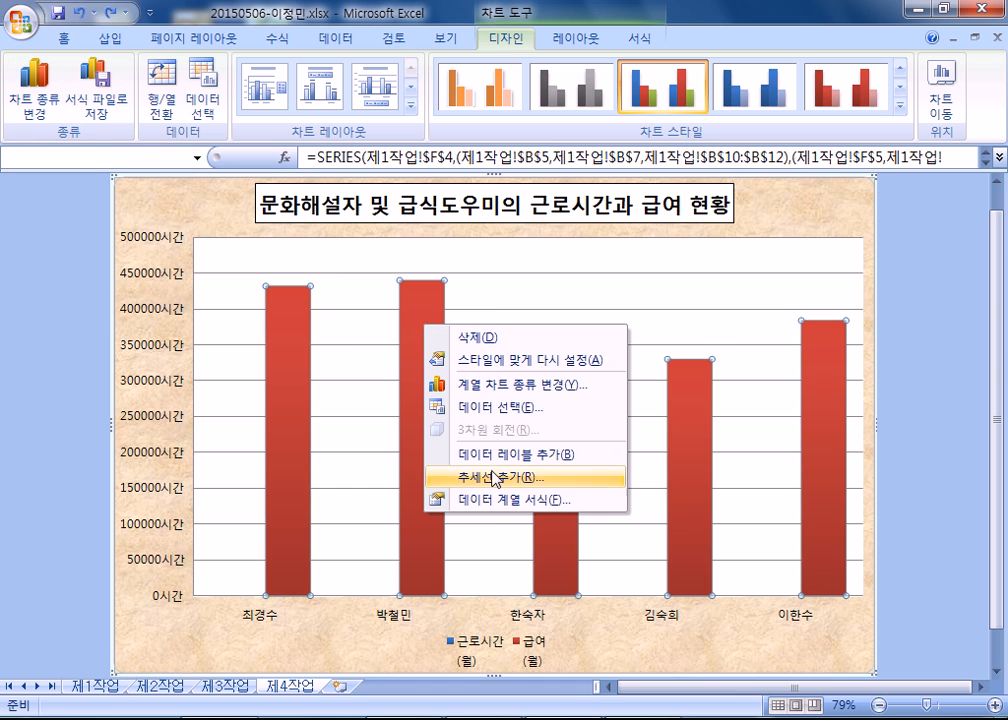
left_click(433, 300)
key("ctrl+1")
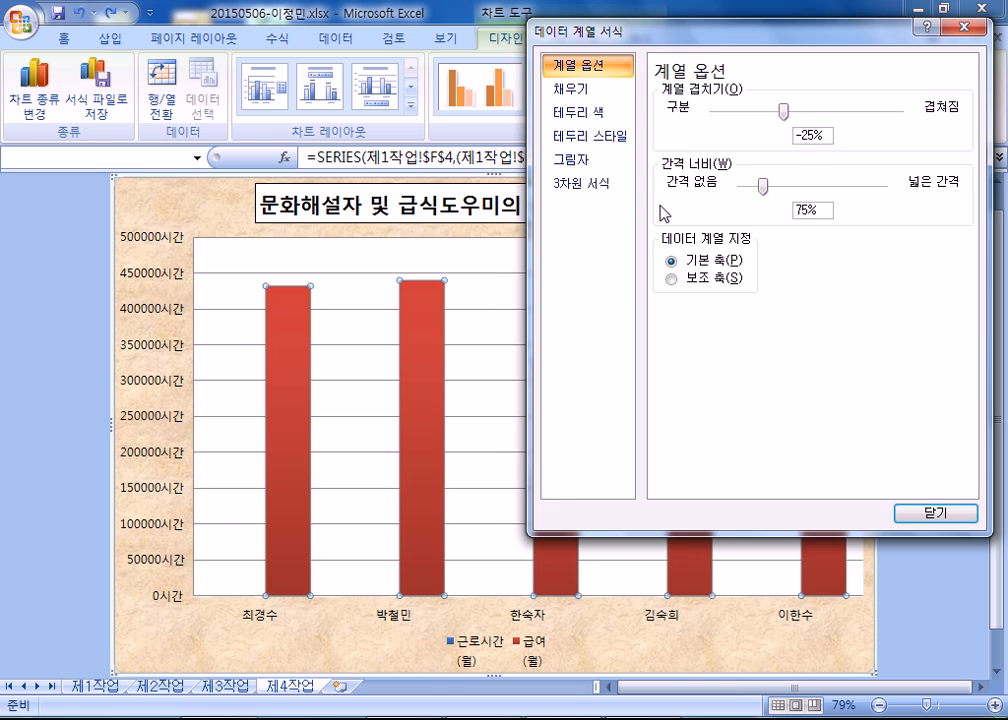
key("Escape")
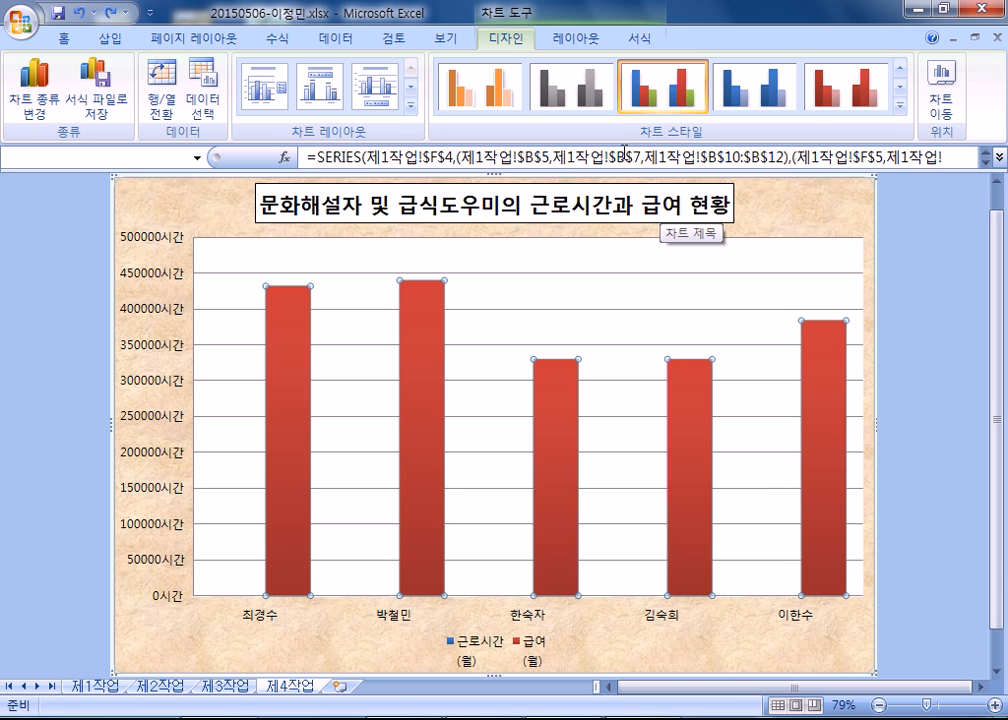
Convert the red 급여(월) columns to a line with markers and select the resulting line.
left_click(38, 100)
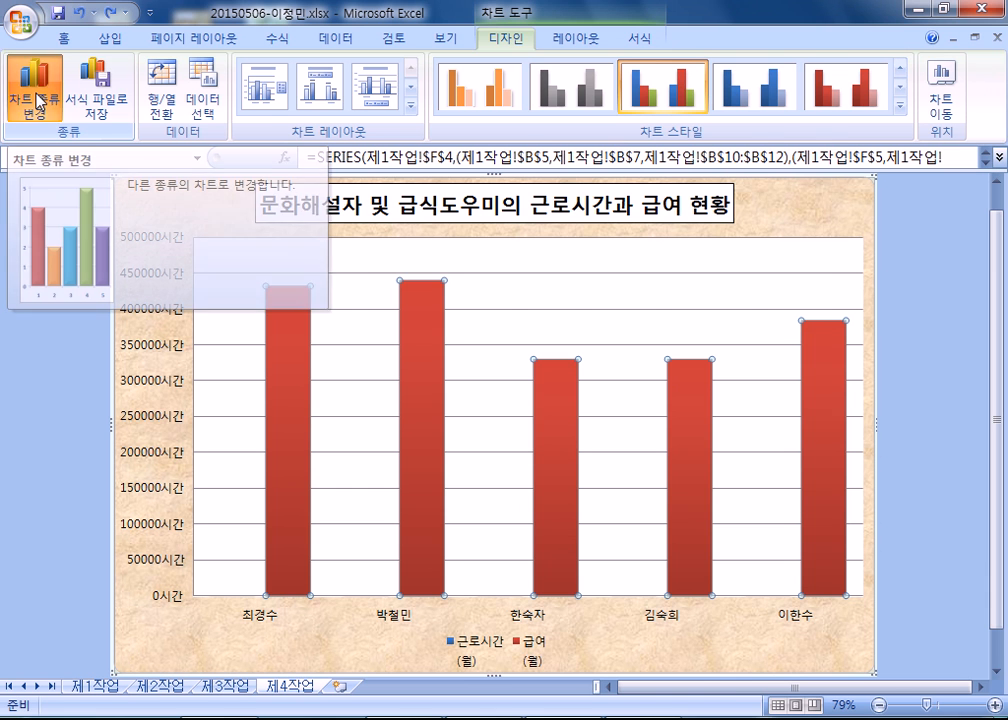
left_click(322, 163)
left_click(673, 423)
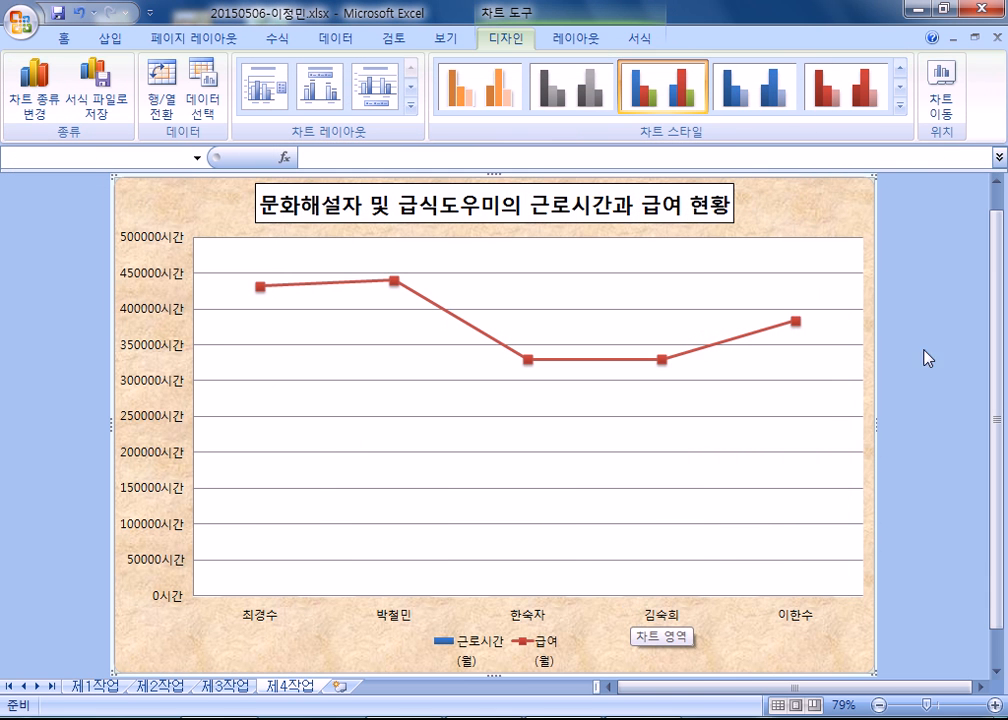
left_click(428, 302)
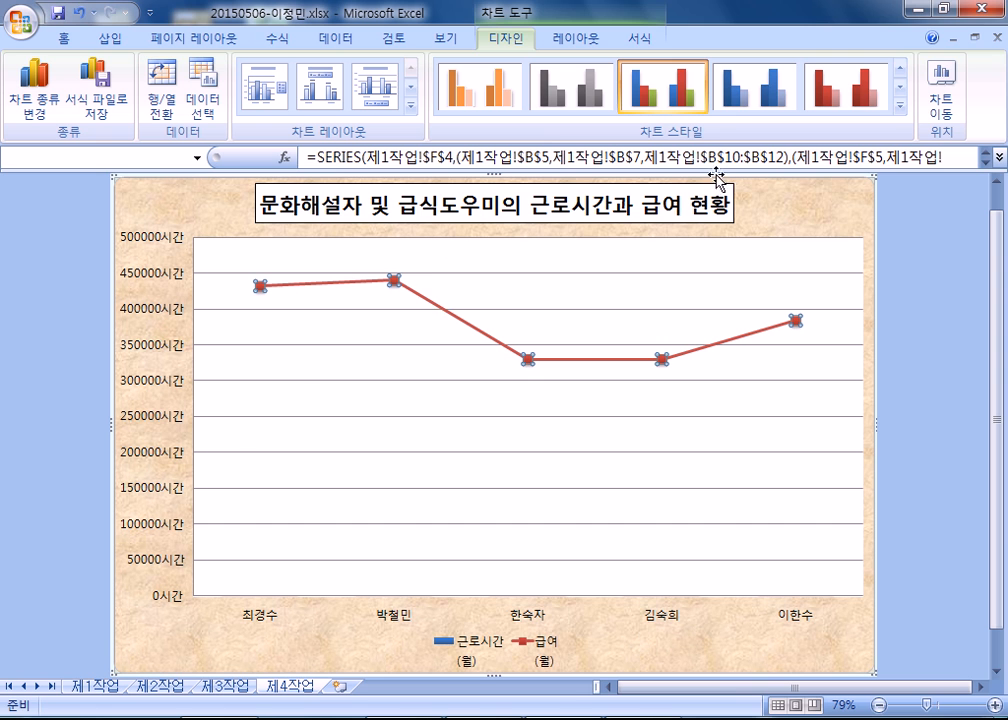
Assign the selected 급여(월) line to the secondary axis (보조 축) and close the series formatting.
key("ctrl+1")
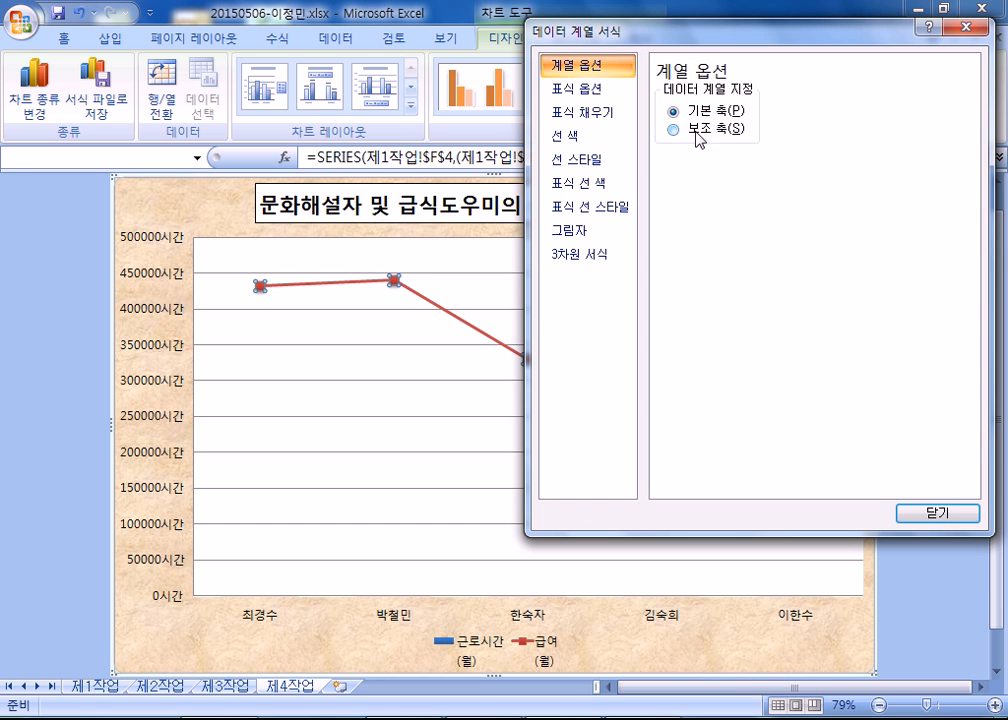
left_click(698, 131)
left_click_drag(711, 36, 636, 23)
left_click(862, 499)
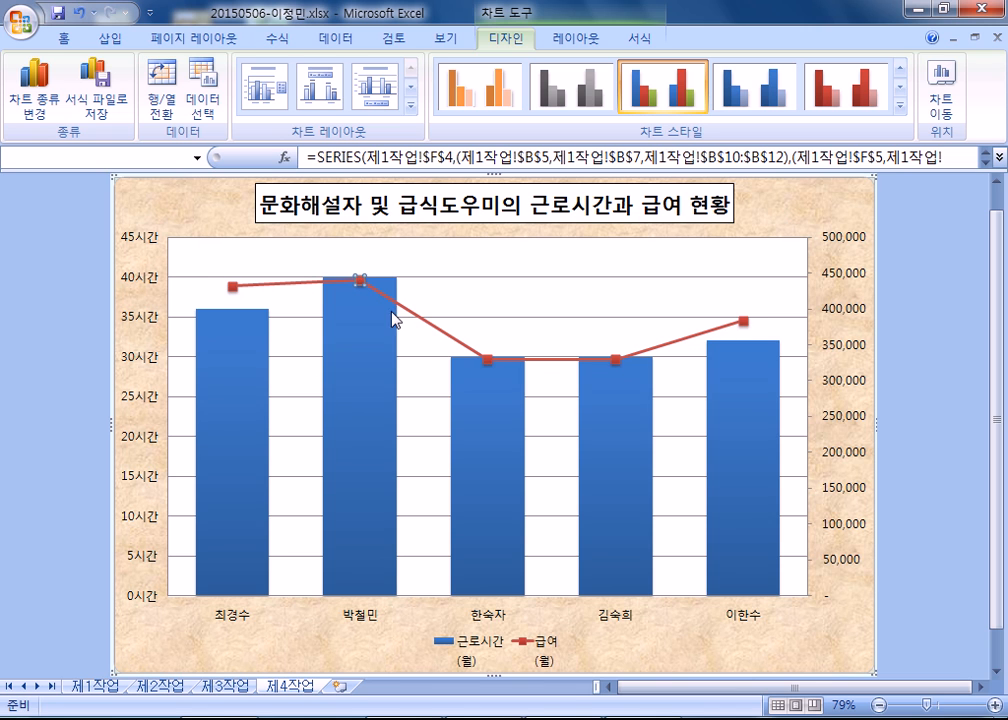
Add a data label to only the second point, the highest one, of the 급여(월) line.
left_click(364, 286)
right_click(364, 286)
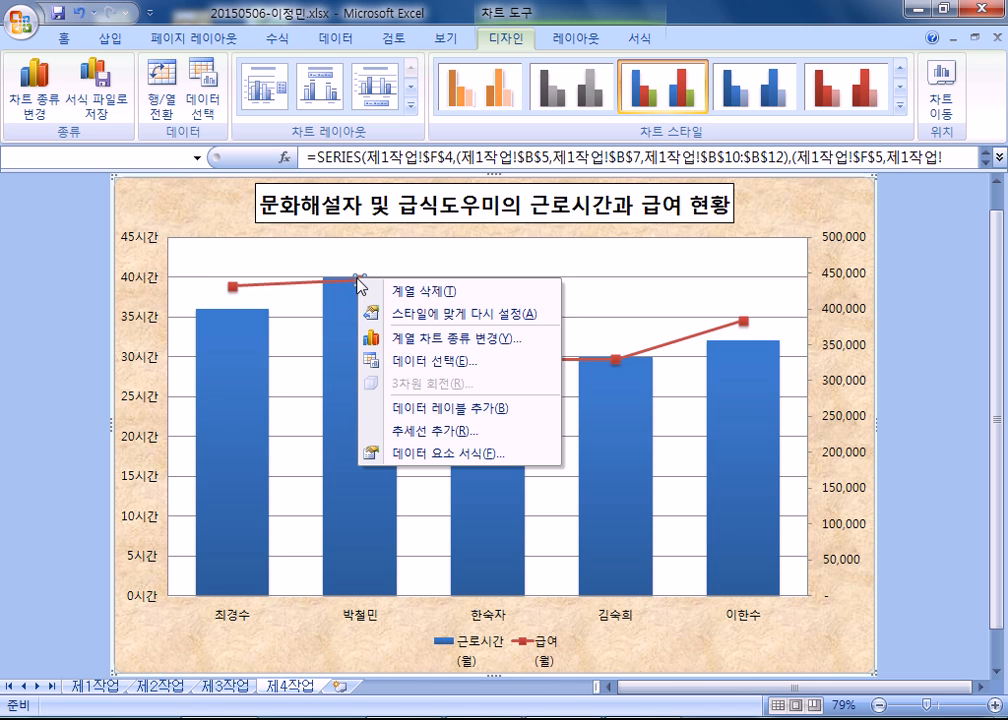
left_click(410, 407)
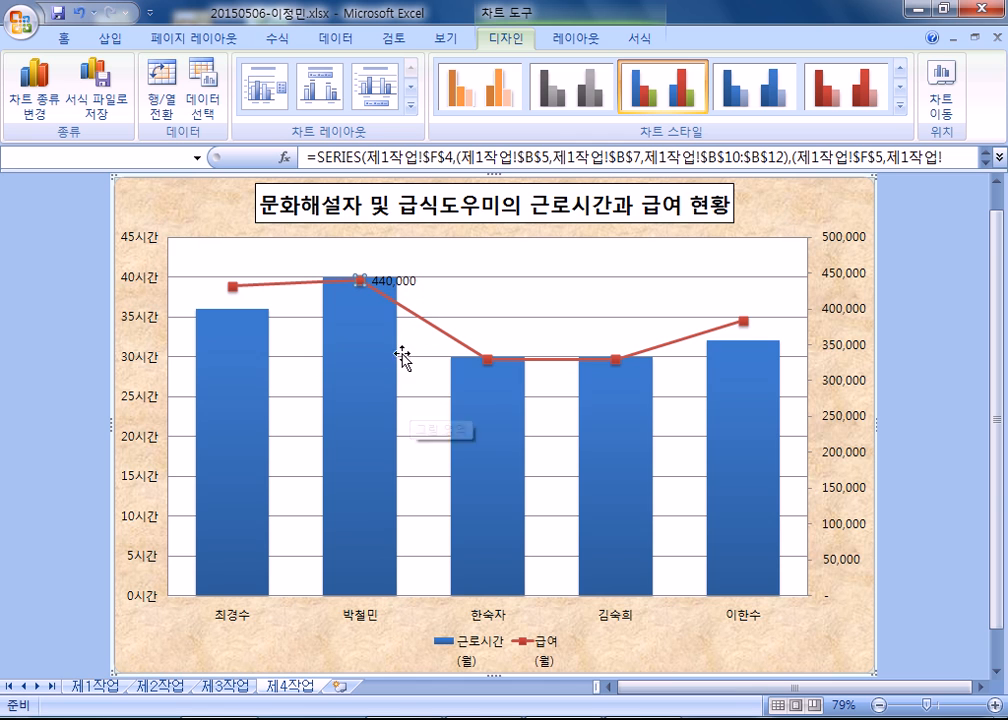
Set the label position of the new 급여(월) data label to 위쪽 and close the label formatting.
left_click(410, 286)
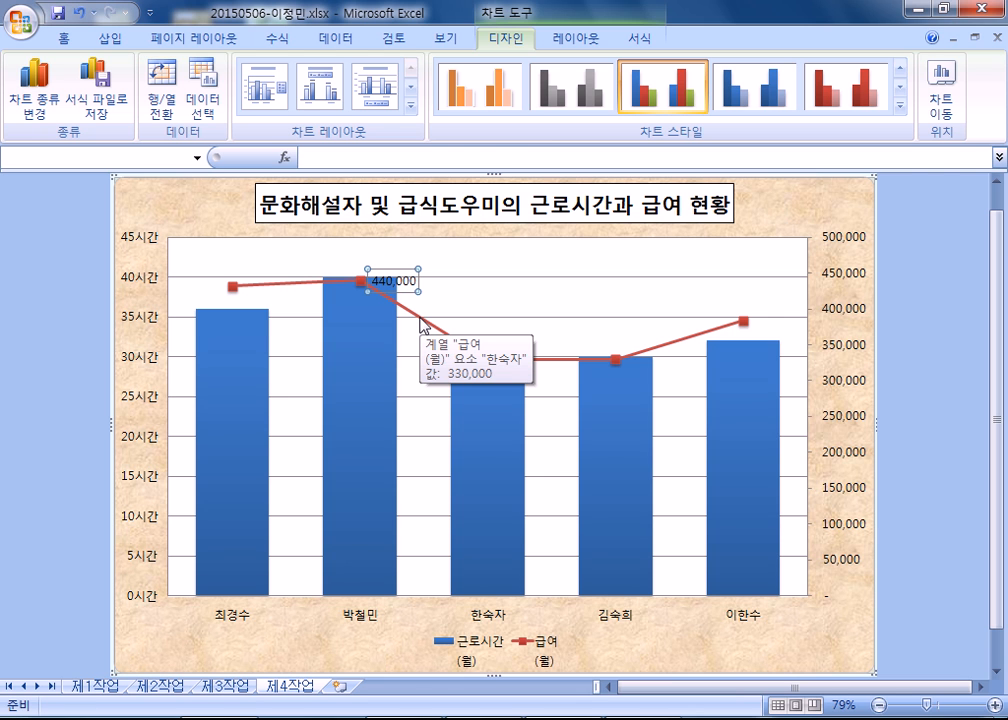
key("ctrl+1")
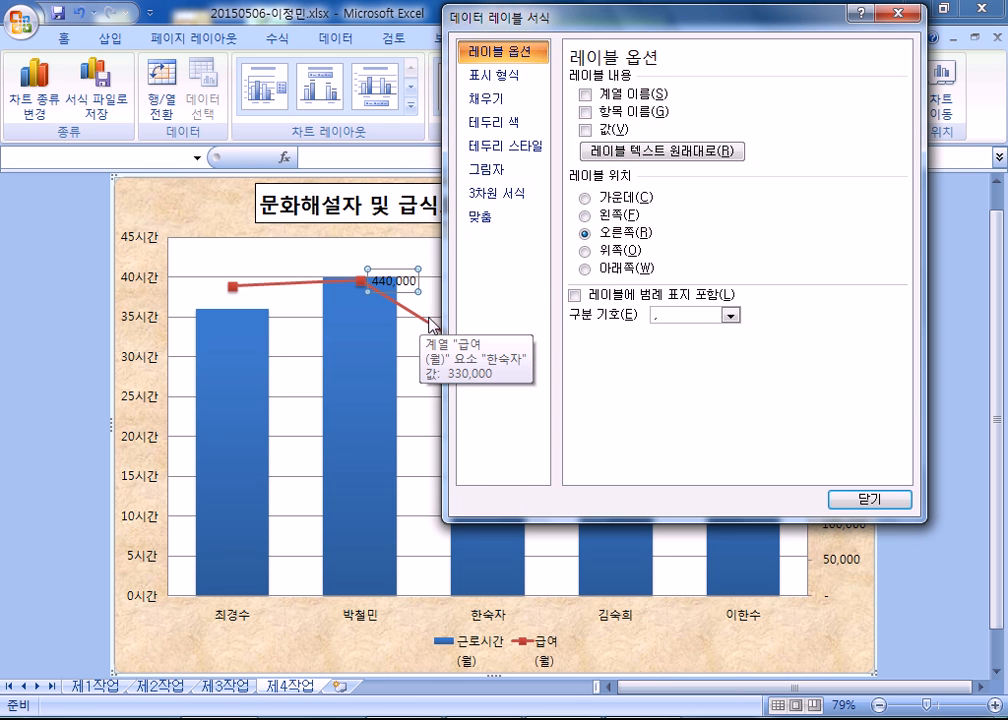
left_click(608, 251)
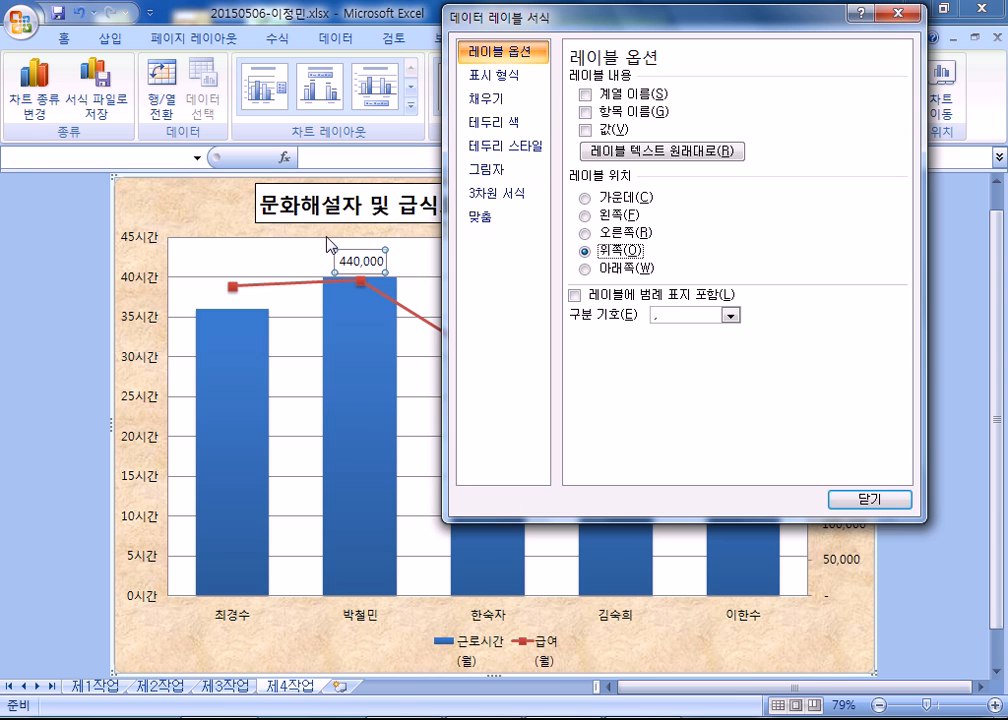
left_click(612, 232)
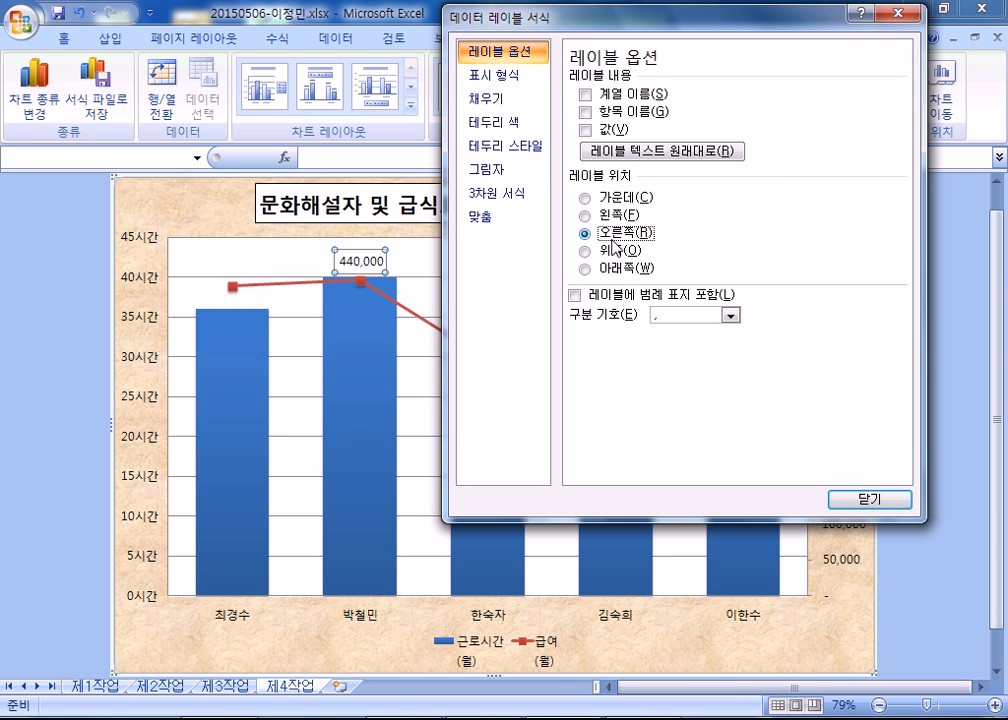
left_click(612, 251)
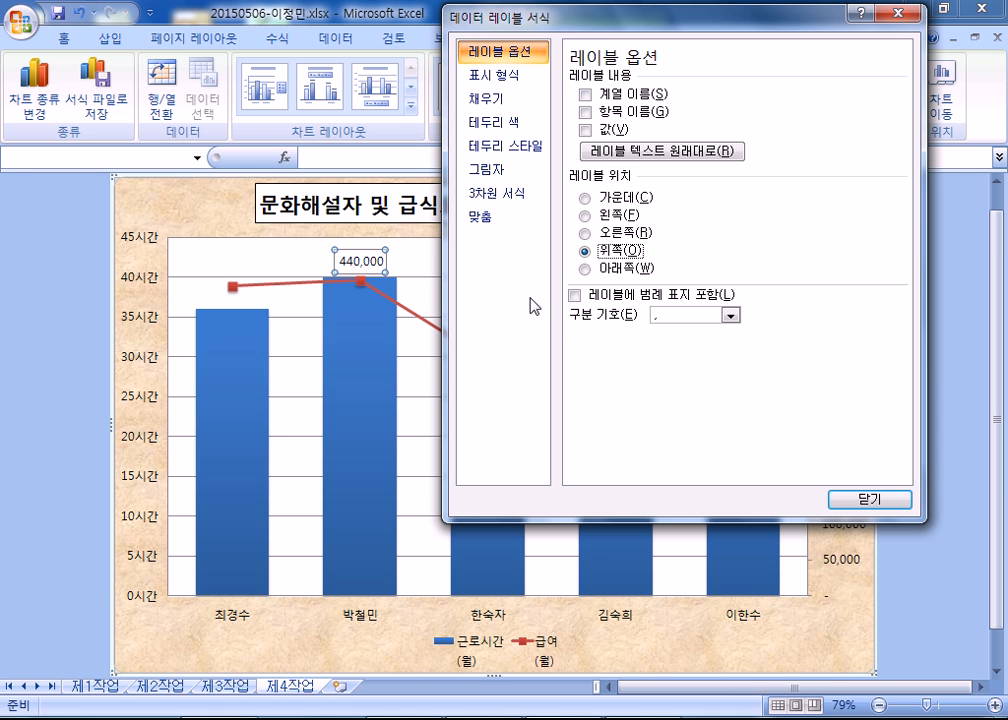
left_click(615, 232)
left_click(615, 250)
left_click_drag(511, 35, 571, 26)
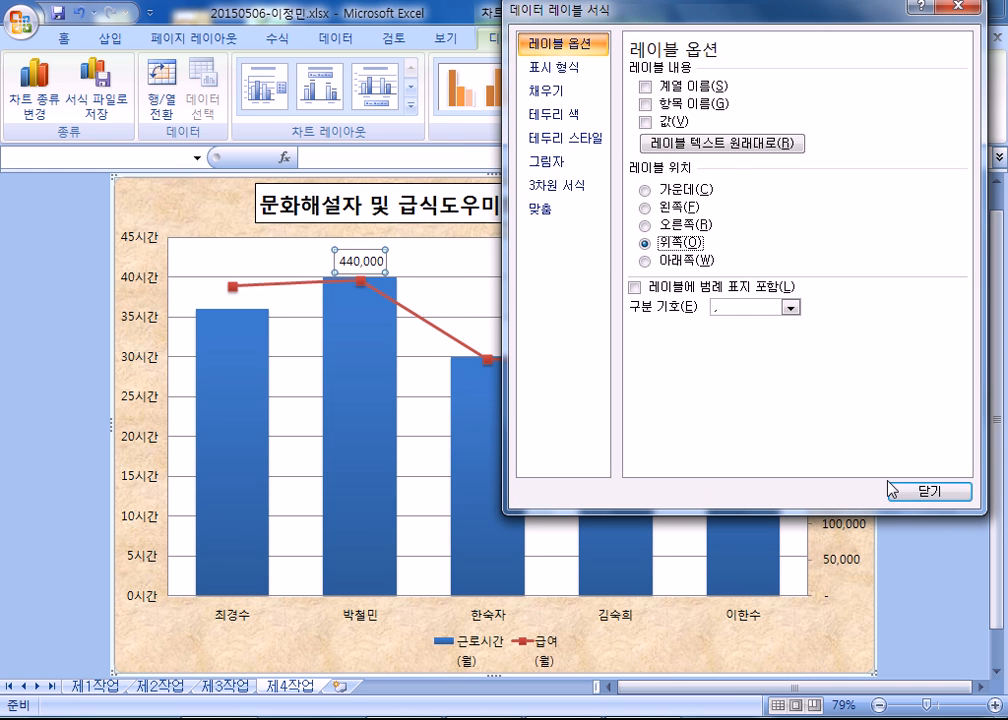
left_click_drag(533, 22, 507, 42)
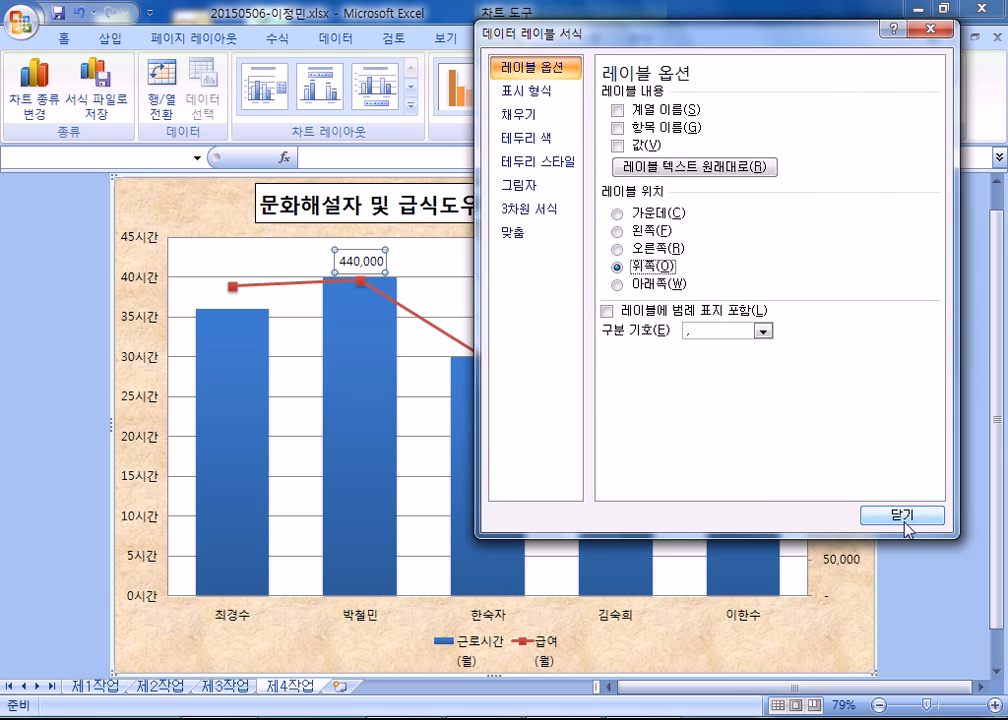
left_click(902, 514)
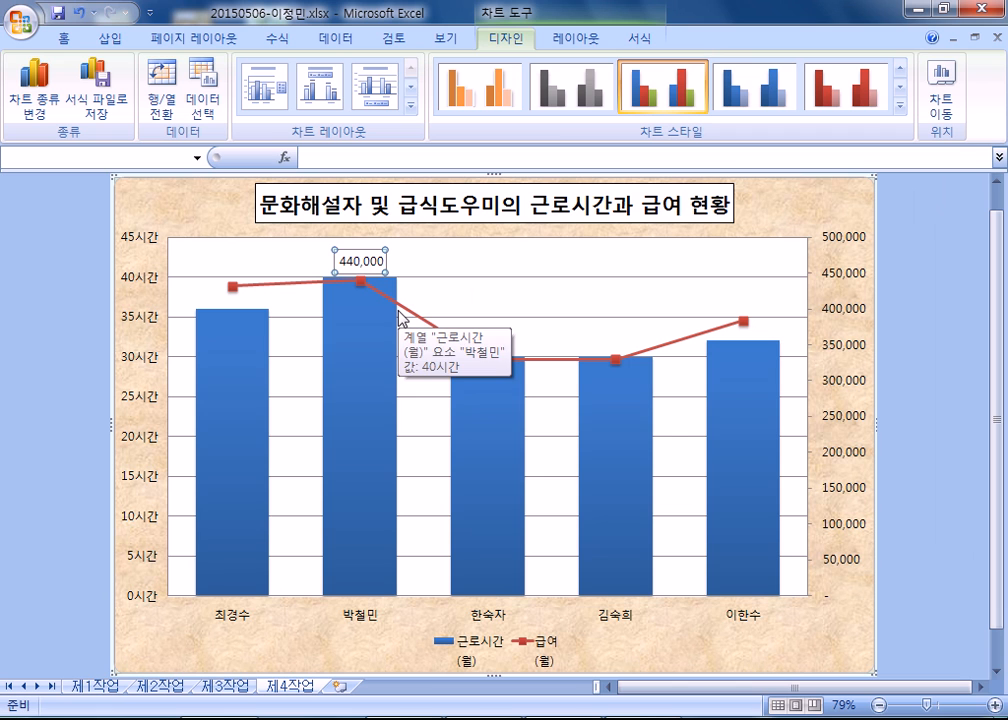
Shift the 440,000 data label slightly by hand and reset its label position to 위쪽.
mouse_move(376, 270)
left_mouse_down()
mouse_move(410, 293)
mouse_move(382, 279)
left_mouse_up()
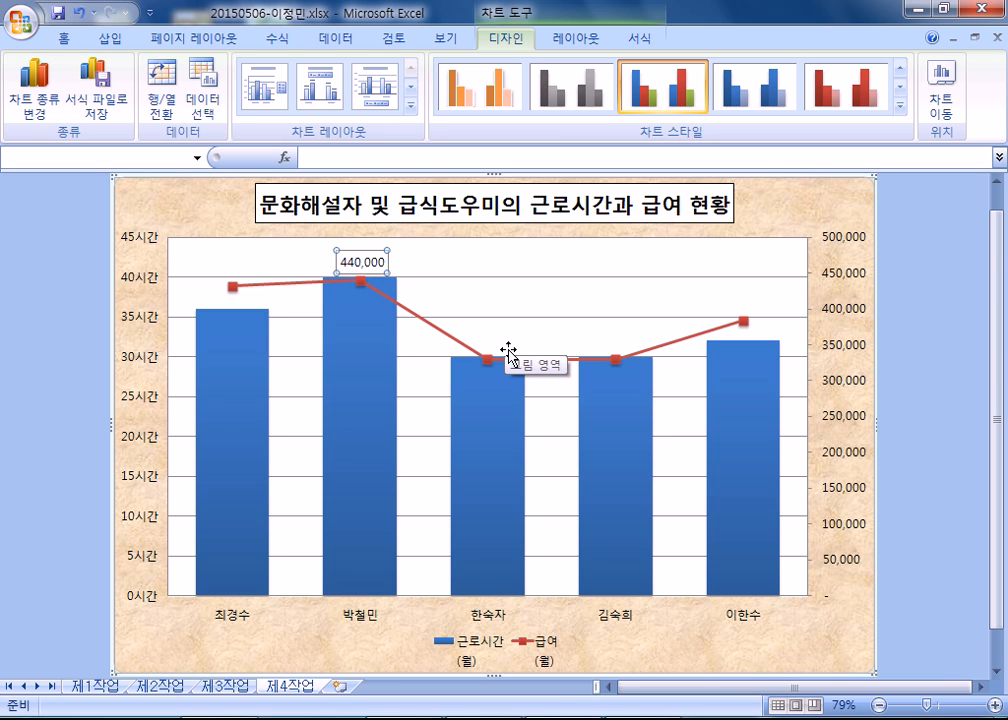
double_click(390, 278)
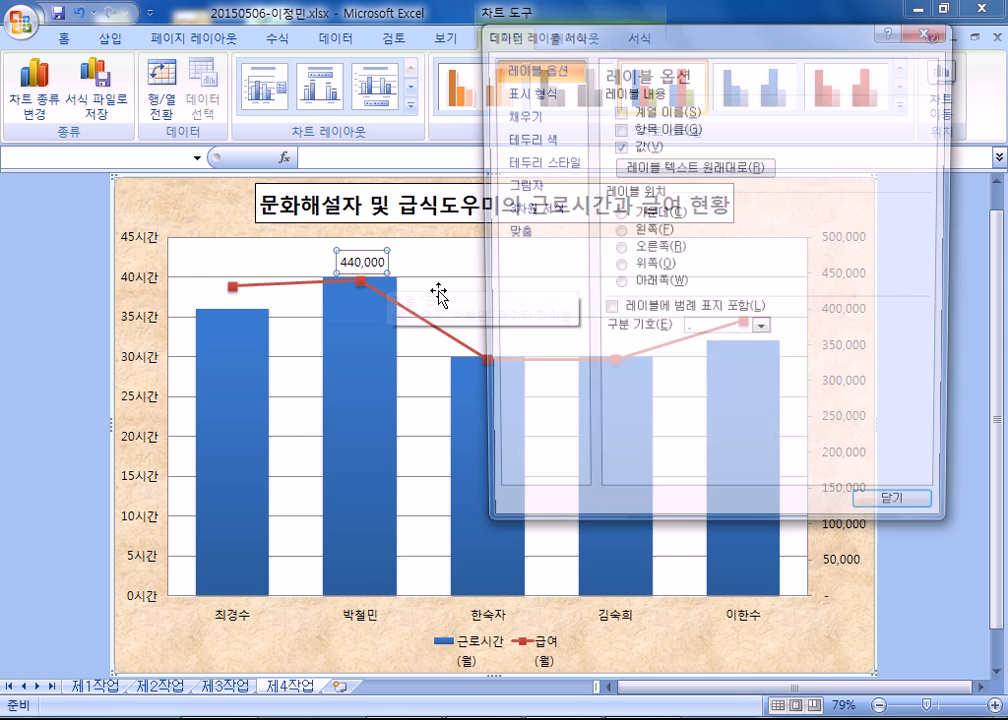
left_click(617, 248)
left_click(668, 268)
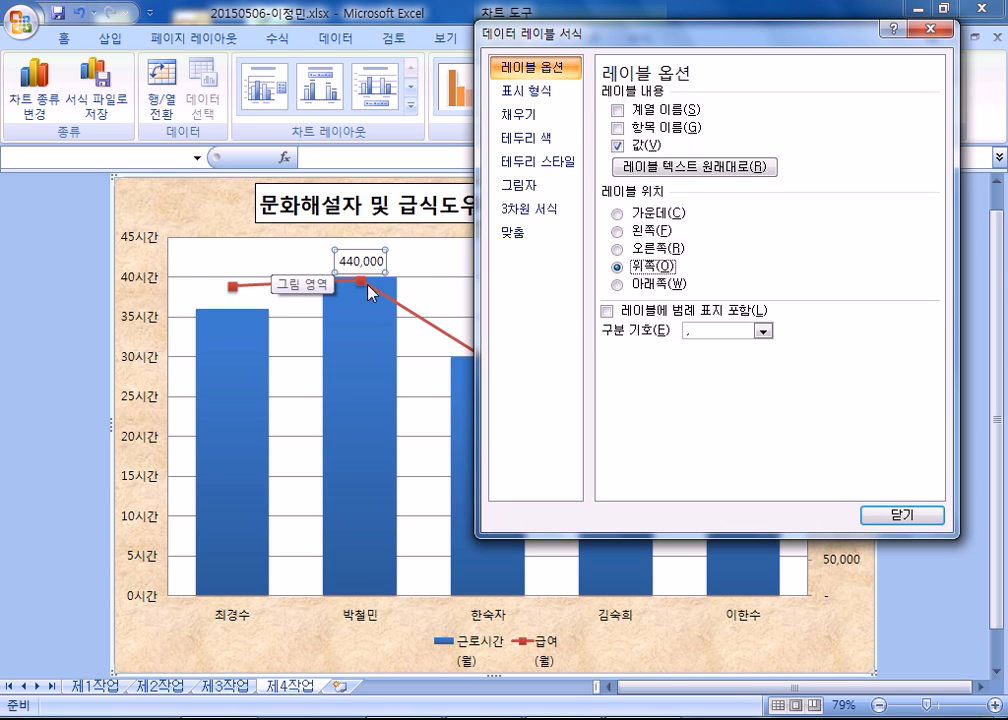
left_click(886, 517)
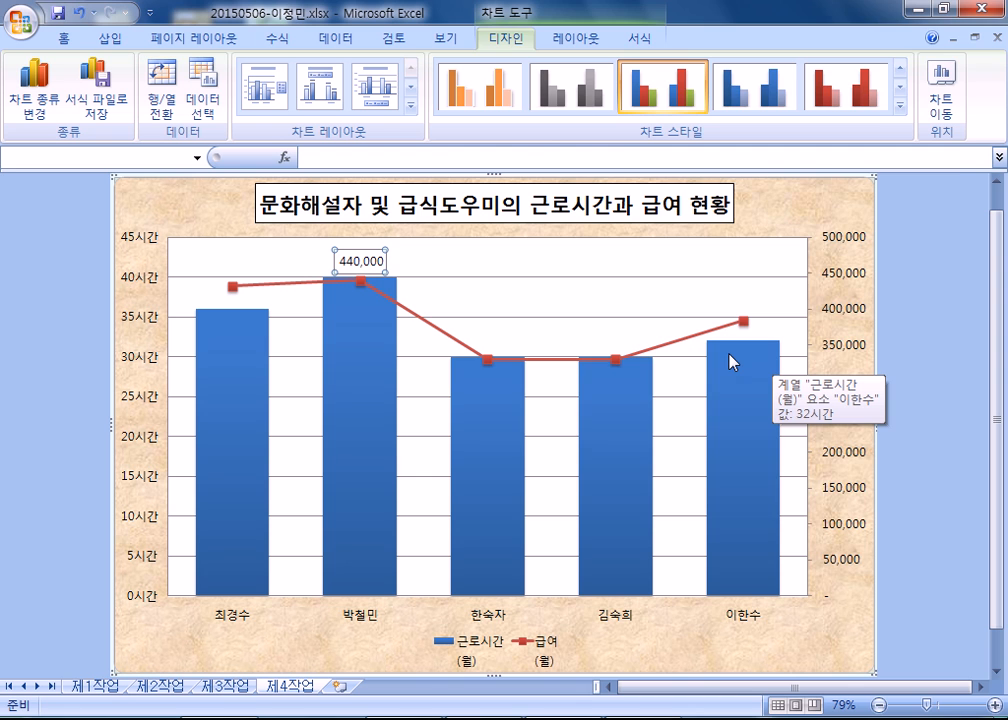
Switch the 440,000 data label's position to 오른쪽 and move it by hand to above its marker.
key("ctrl+1")
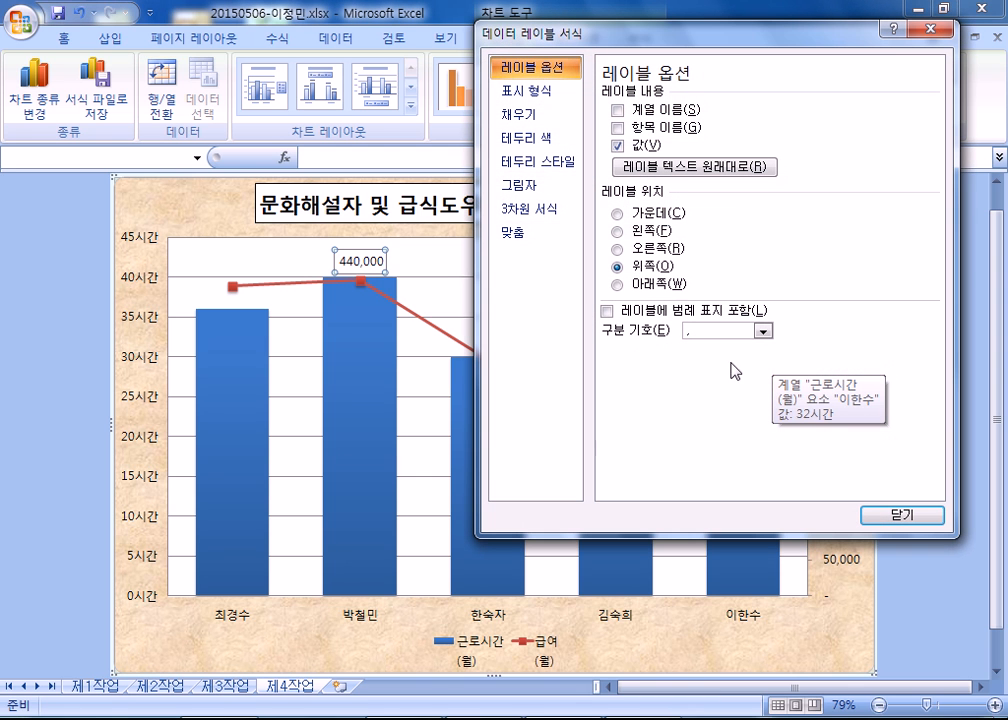
left_click(645, 252)
left_click(648, 268)
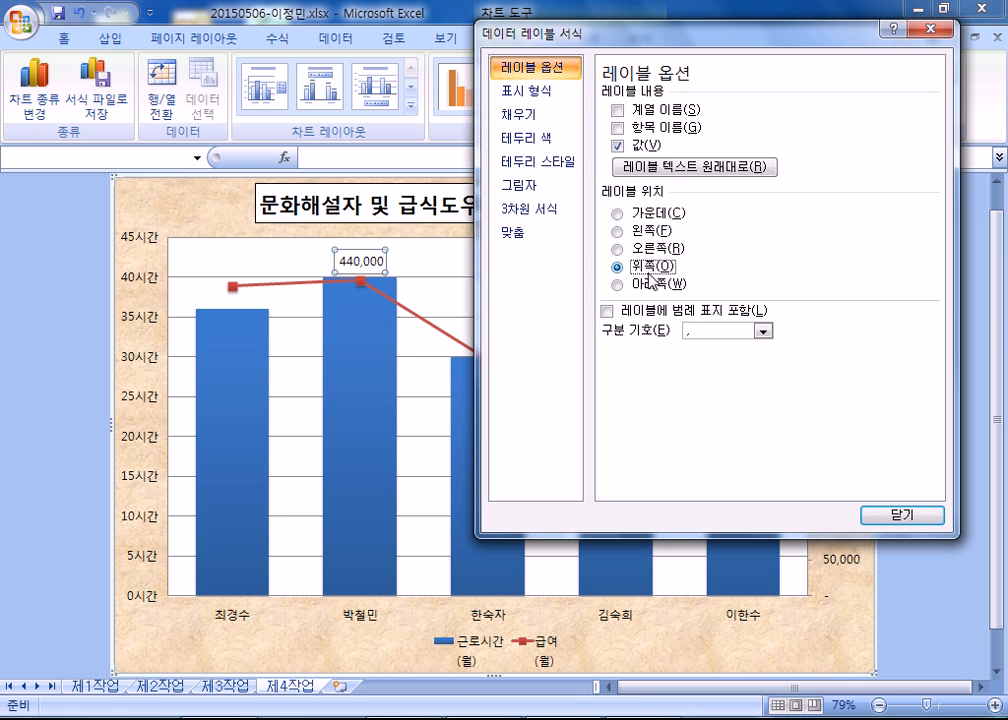
key("Up")
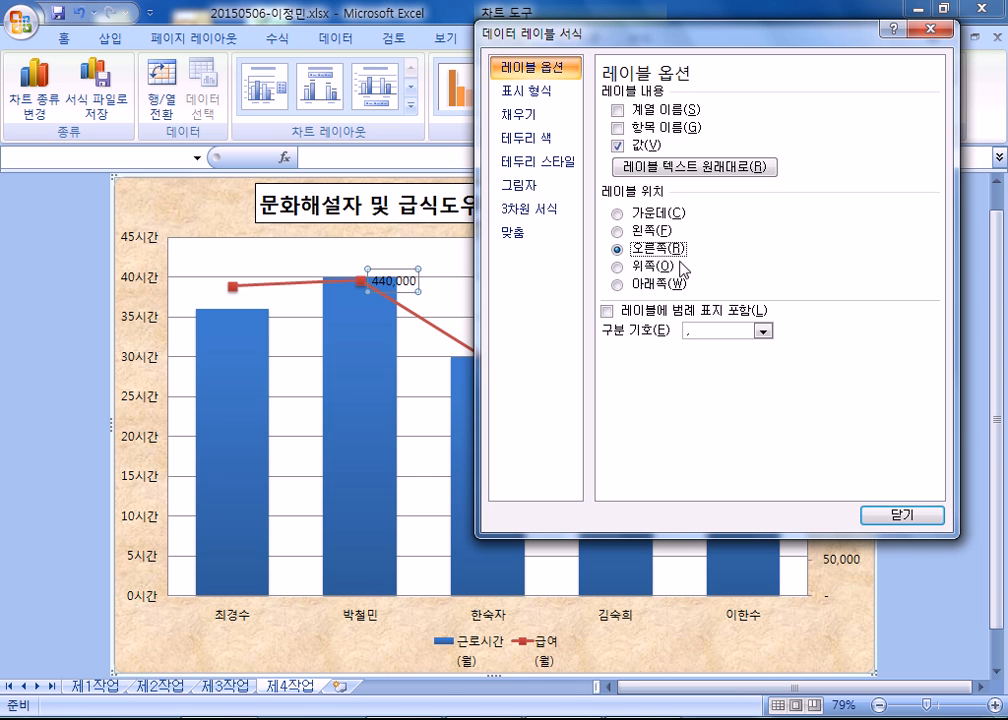
left_click(895, 516)
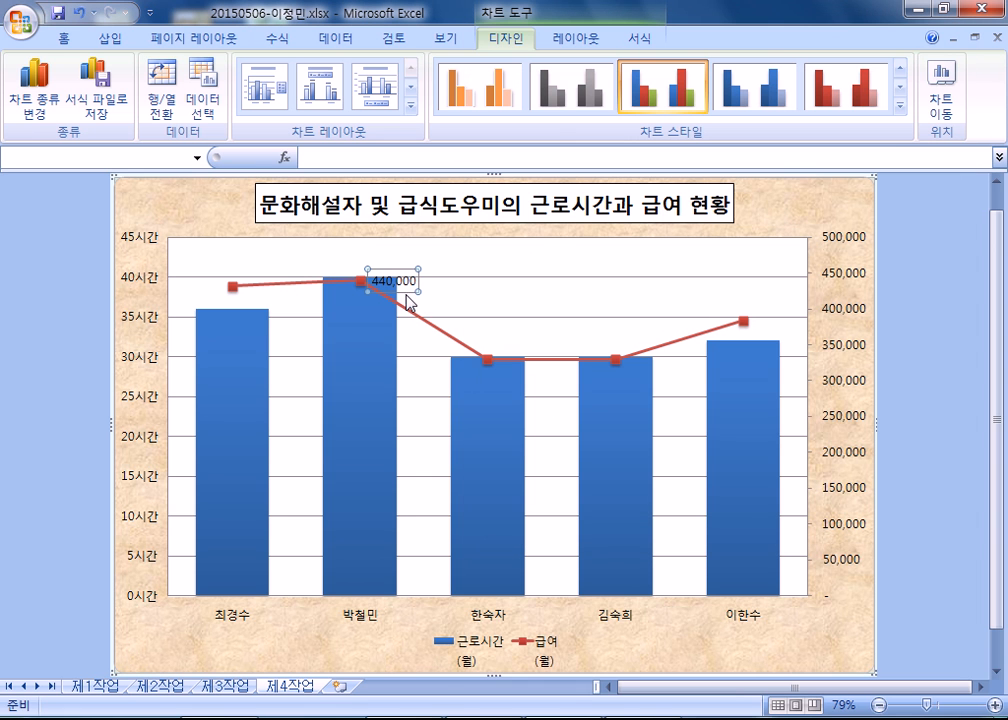
left_click_drag(406, 287, 377, 274)
mouse_move(497, 407)
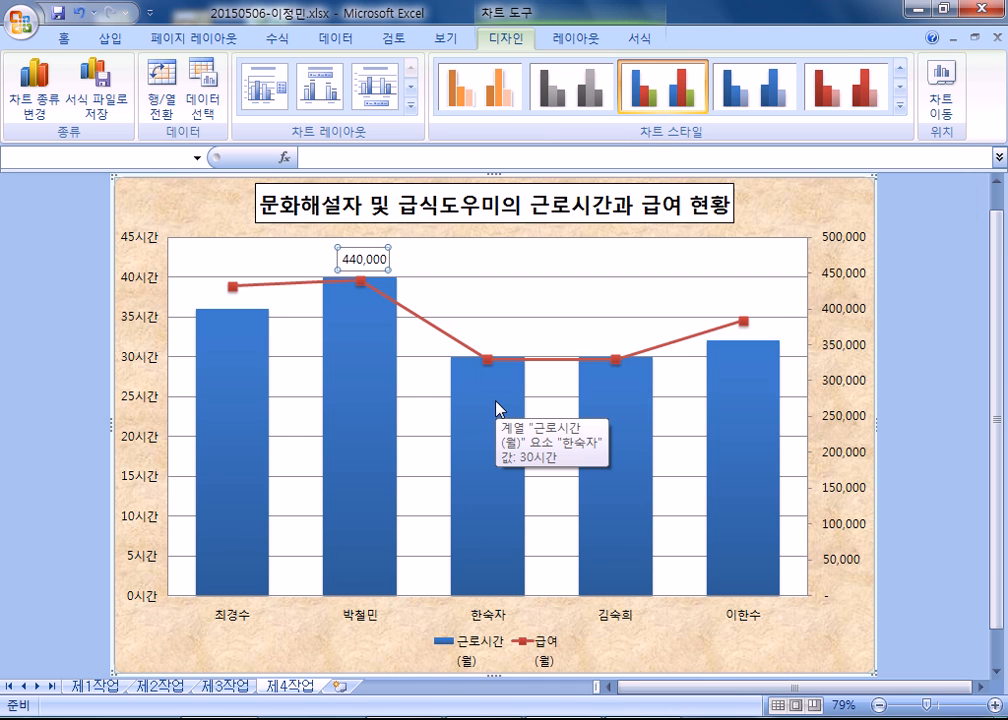
Replace the hand-placed position of the 440,000 data label with the 위쪽 option.
key("ctrl+1")
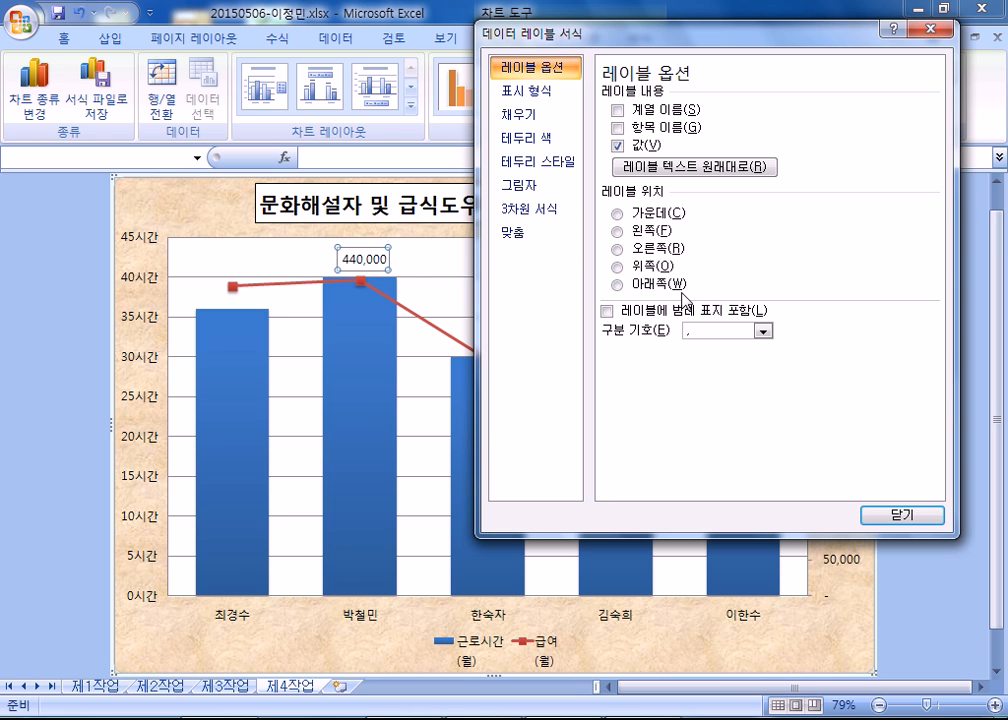
left_click(650, 266)
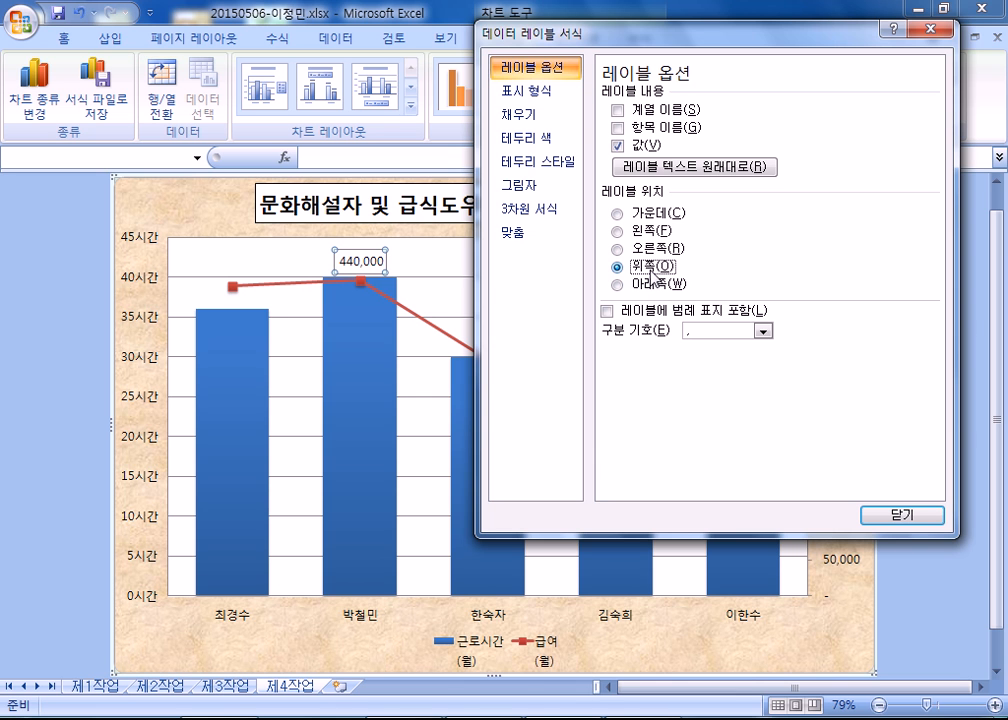
left_click(905, 514)
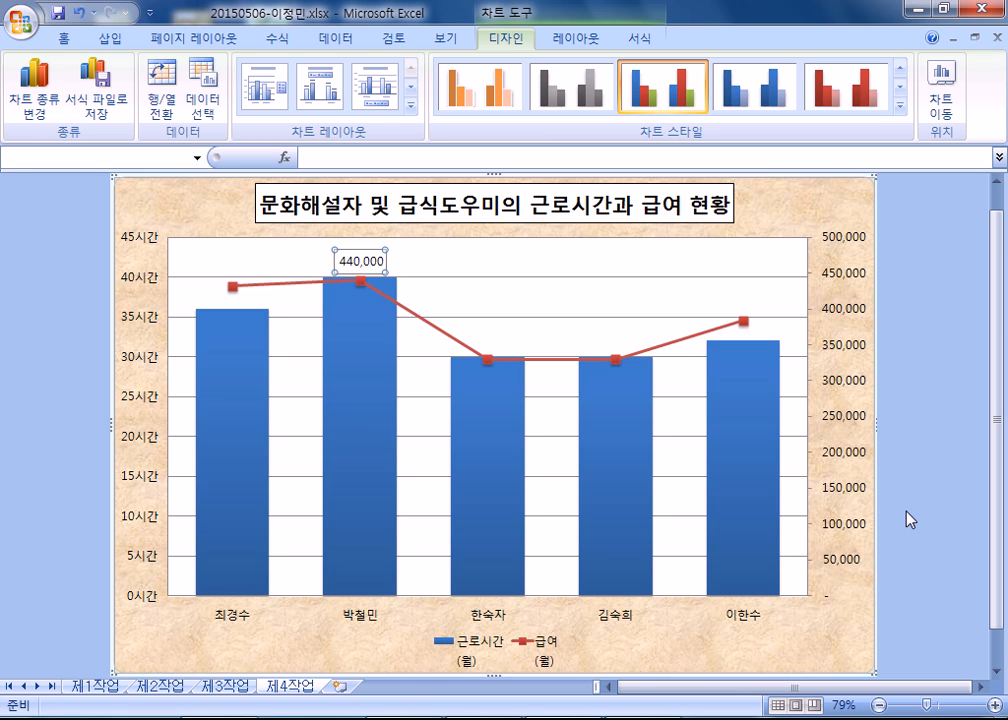
Change the dash type of the chart's major gridlines to 파선 and close the gridline formatting.
left_click(603, 277)
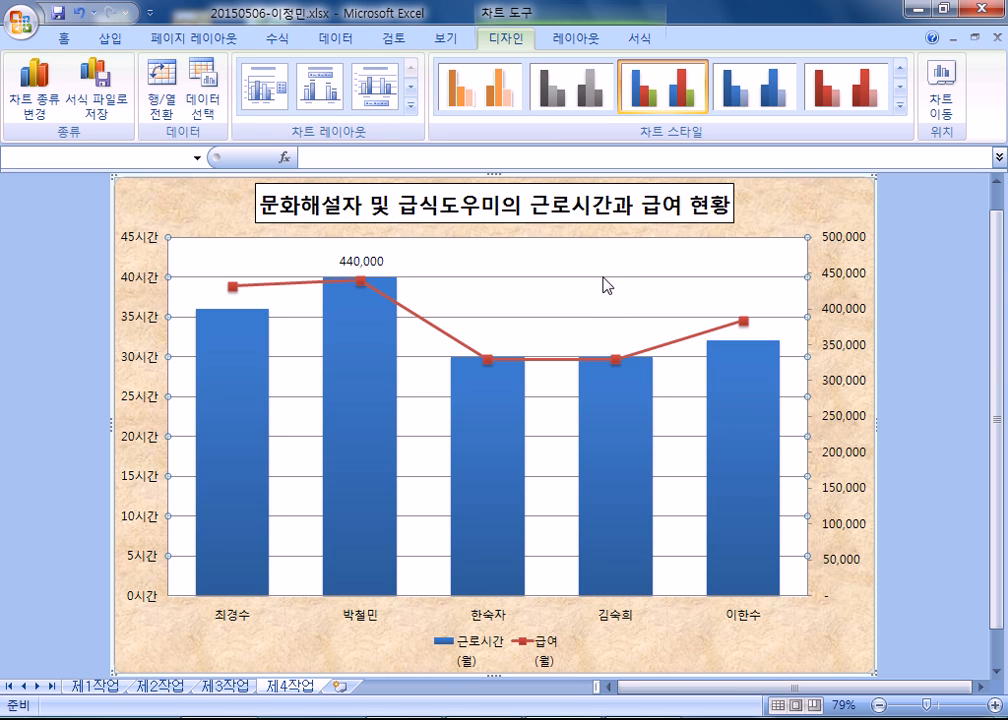
double_click(618, 286)
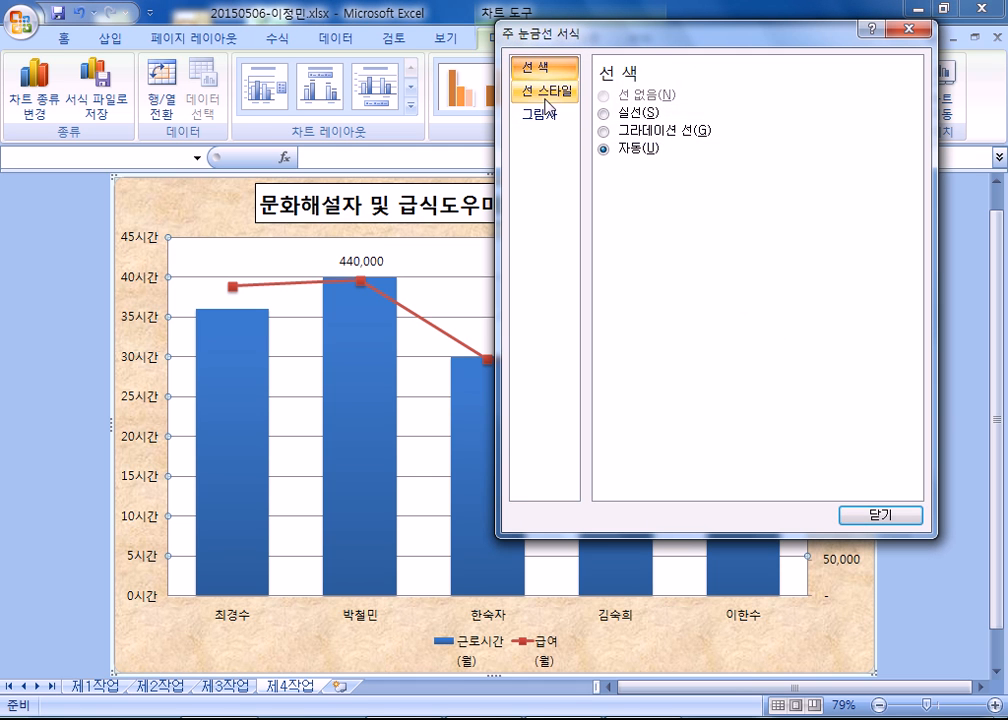
left_click(545, 96)
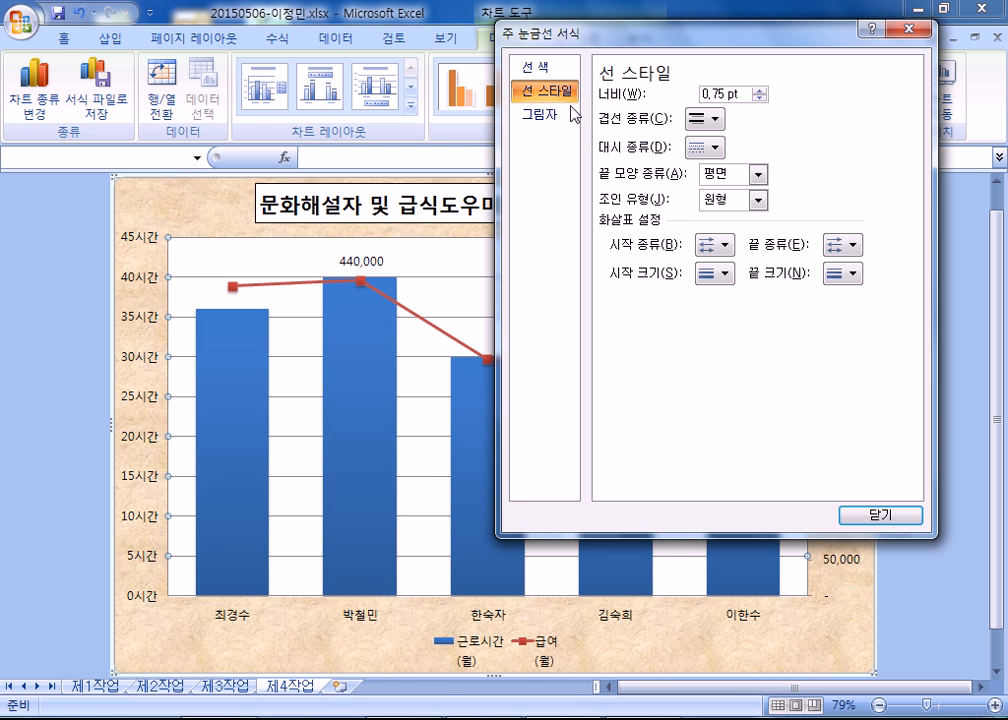
left_click(724, 149)
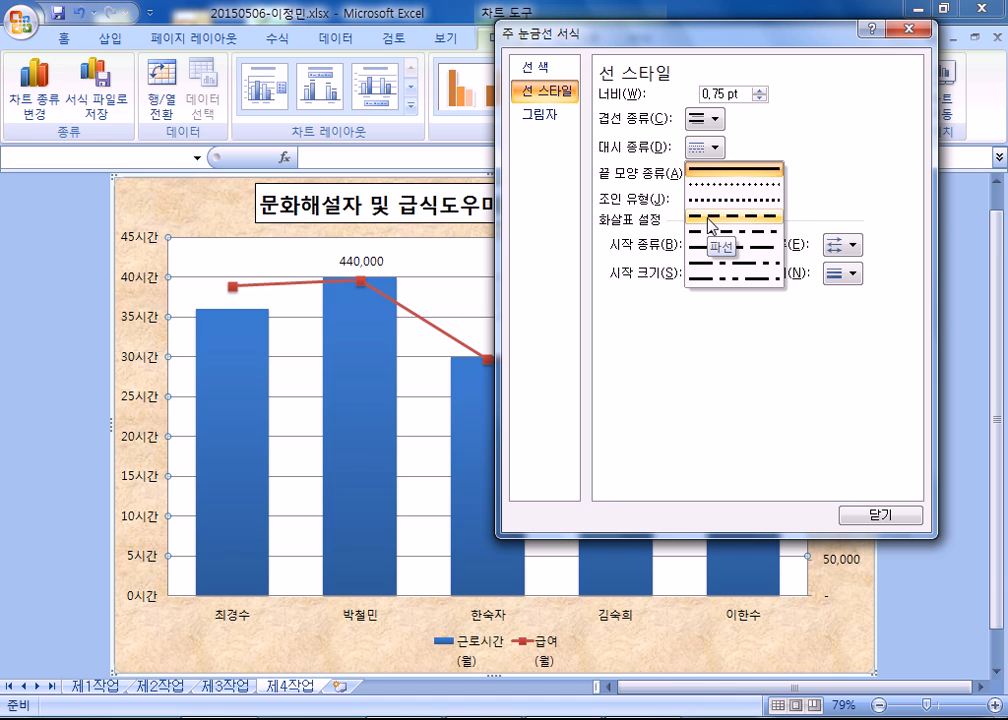
left_click(710, 225)
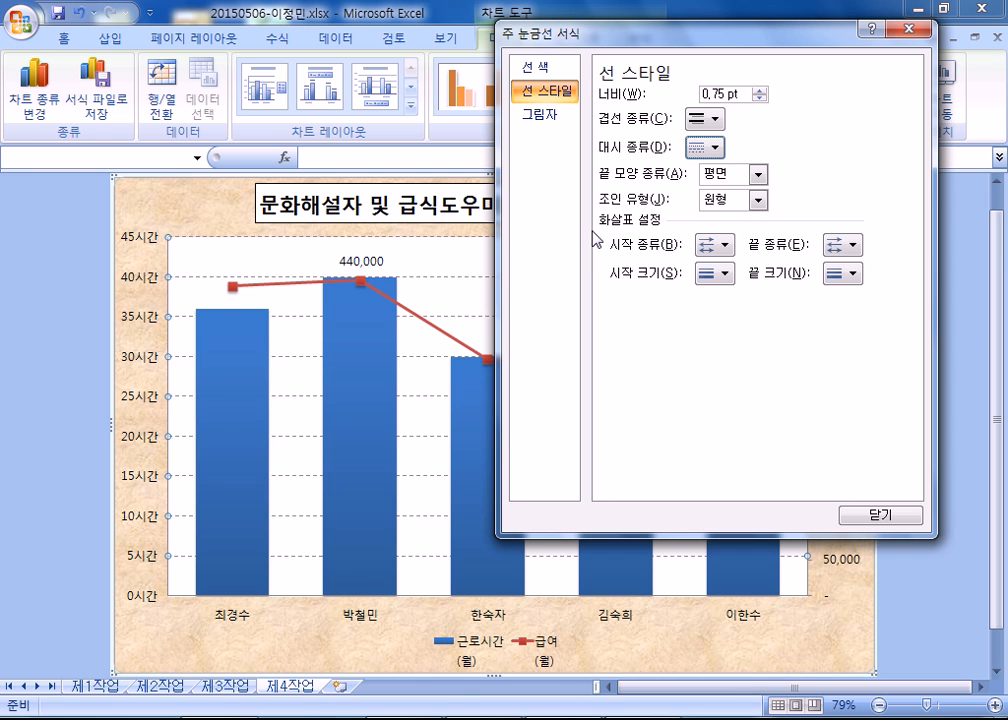
left_click(870, 516)
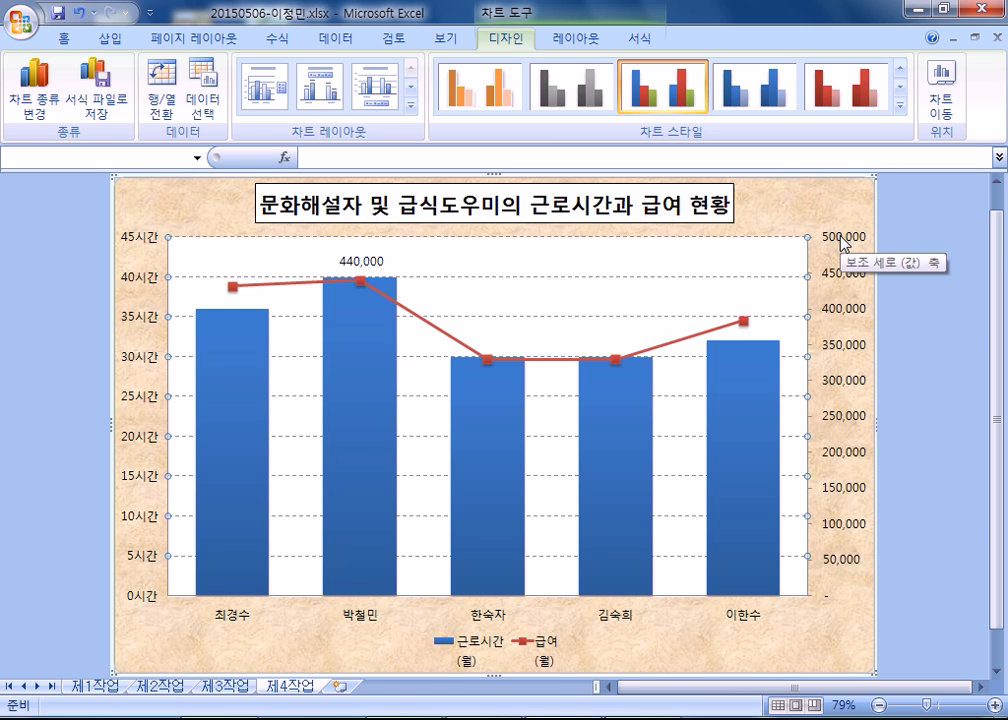
Edit the chart's source data so the first series is named 근로시간(월) on a single line.
left_click(548, 655)
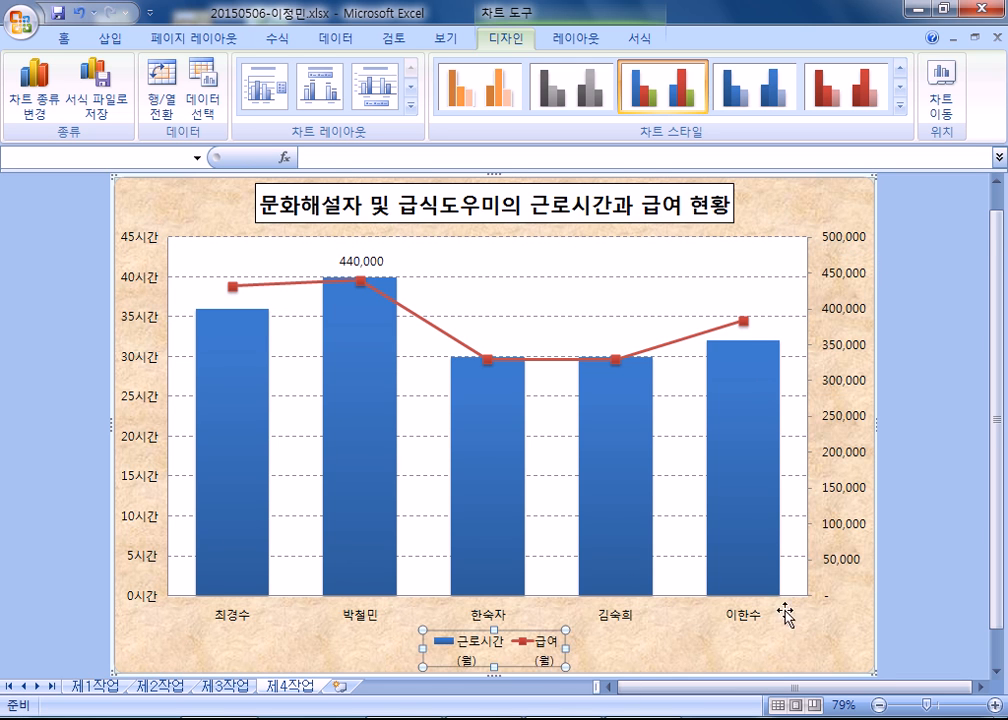
scroll(785, 610, "down", 2)
scroll(539, 603, "up", 3)
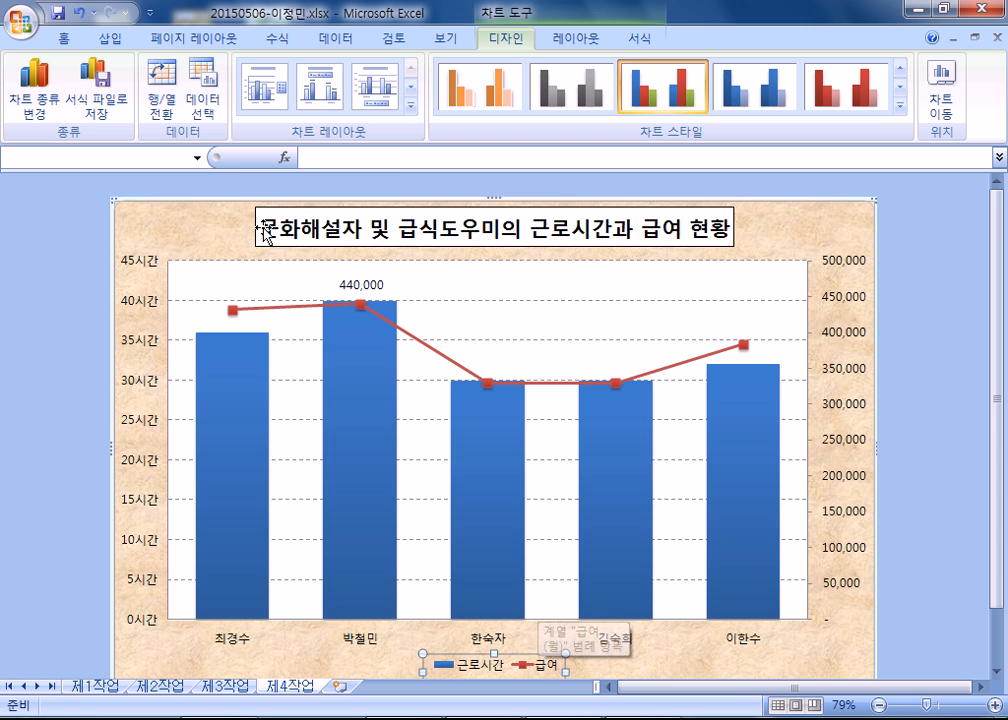
left_click(207, 112)
left_click(527, 292)
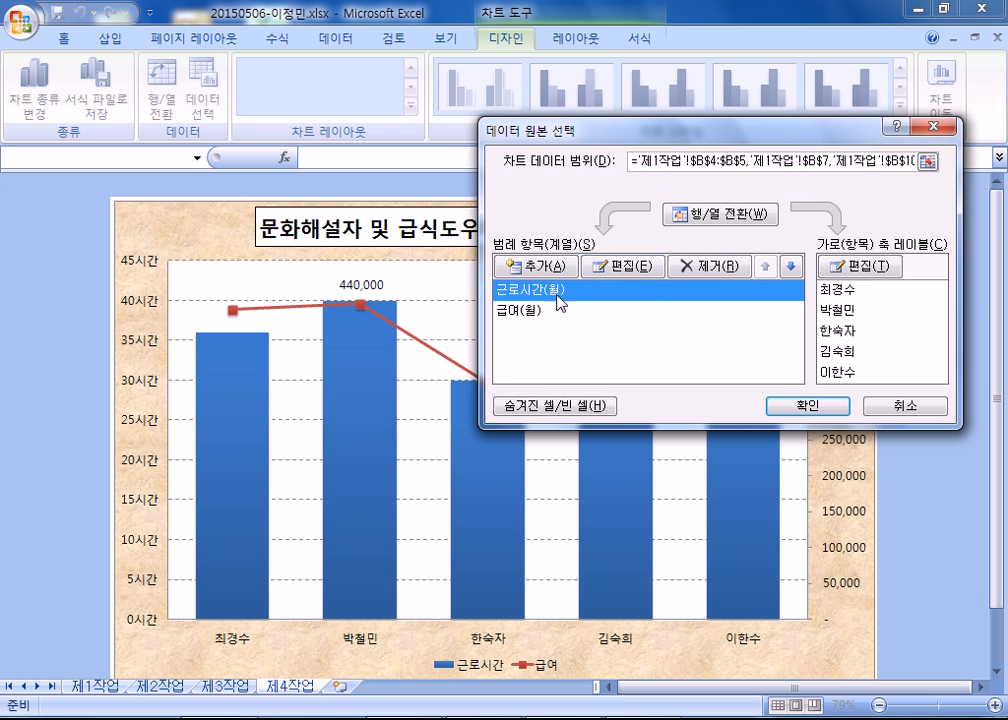
left_click(634, 275)
type("근")
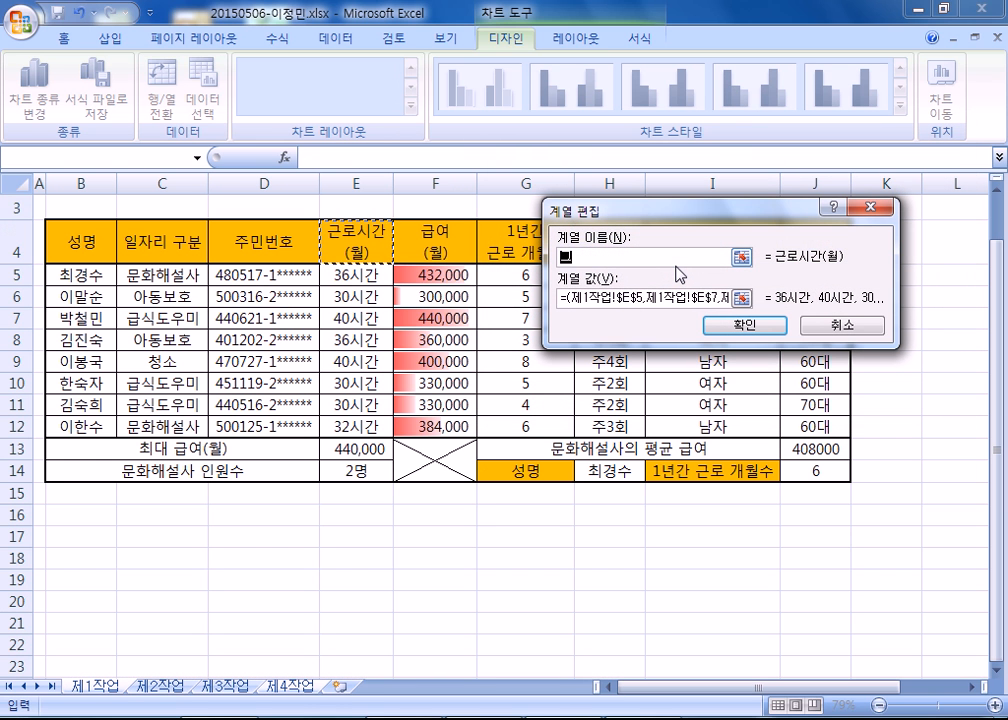
type("로시간(월)")
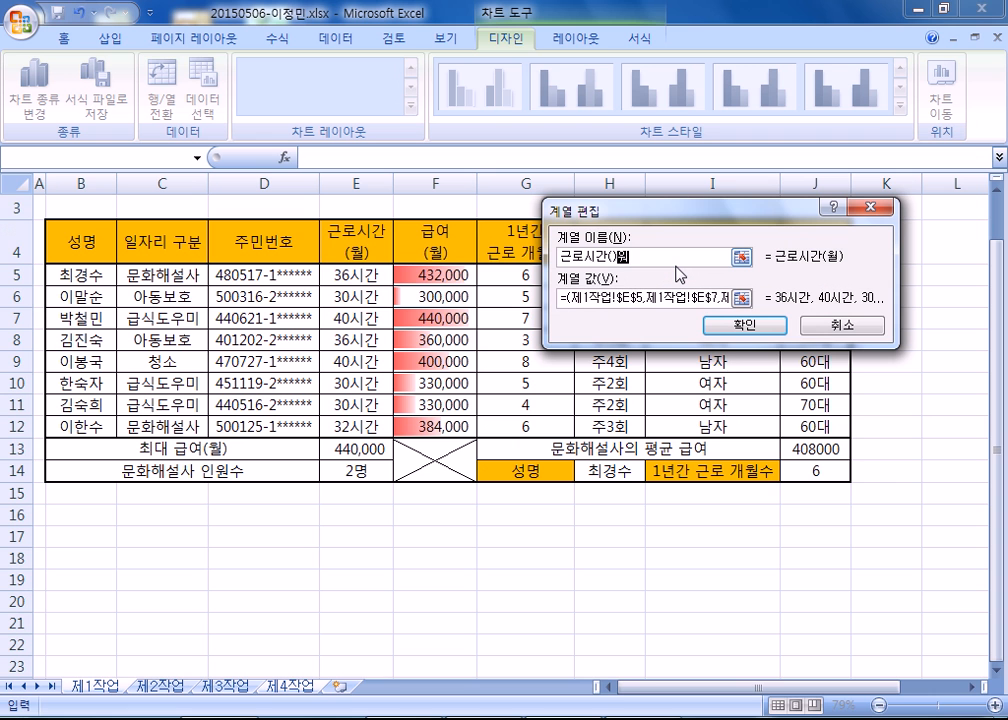
key("Return")
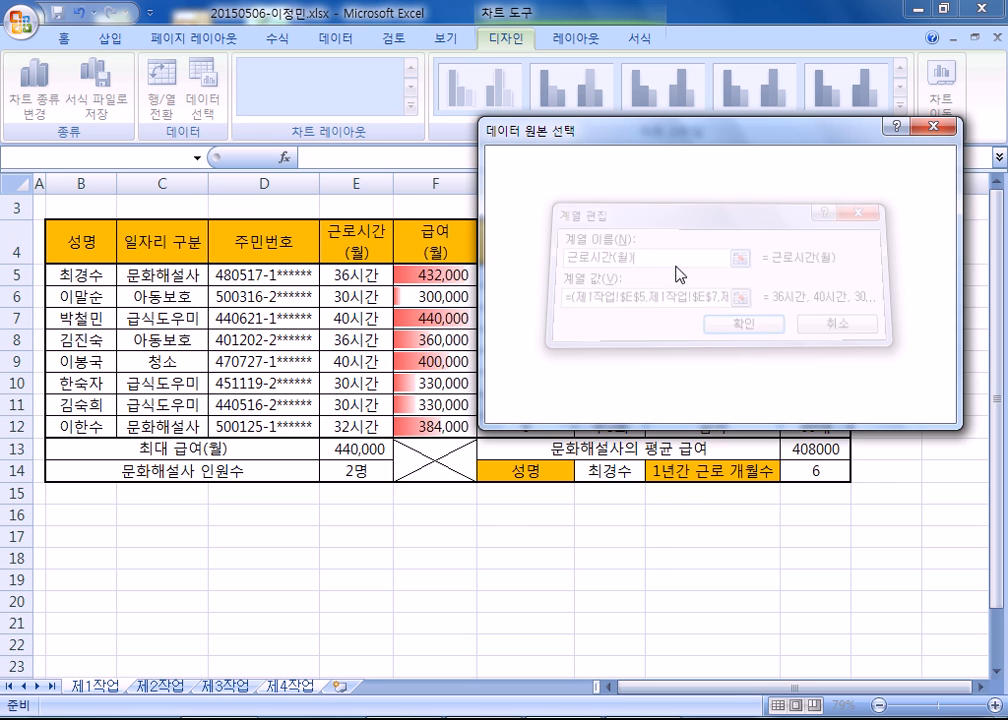
Rename the second data series as 급여(월) and apply the source data changes to the chart.
left_click(522, 312)
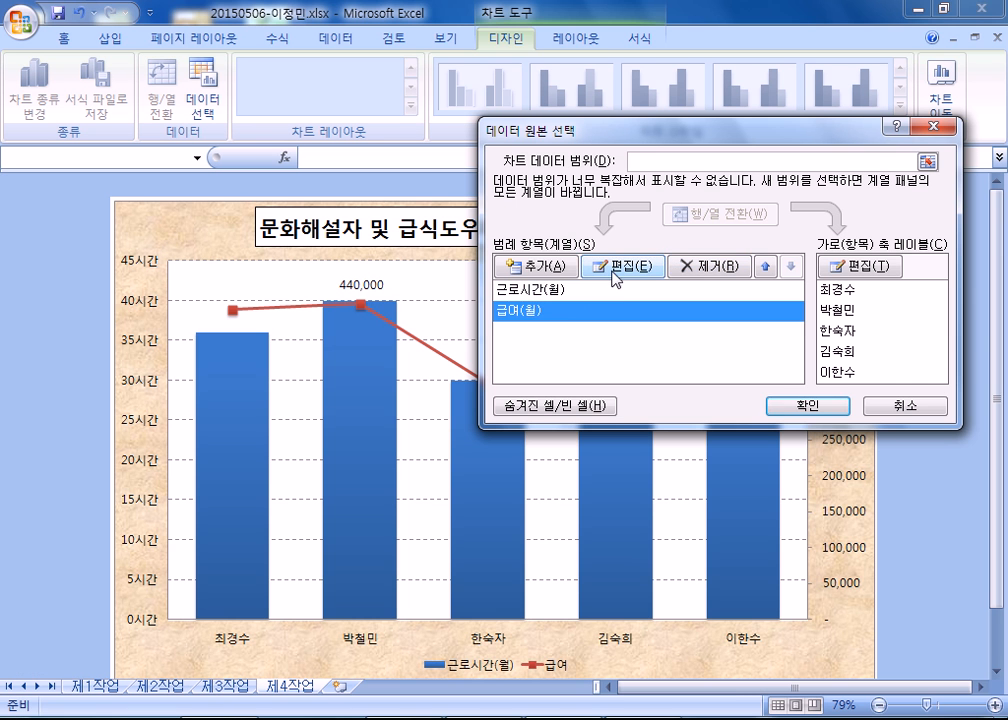
left_click(614, 268)
type("급여")
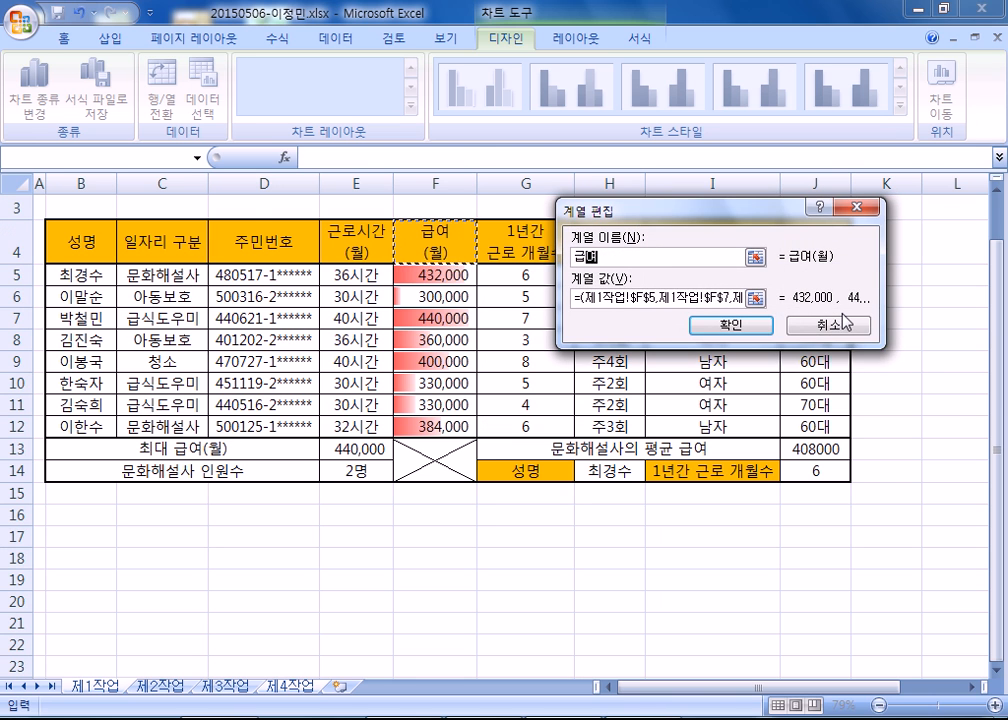
type("(월)")
key("Return")
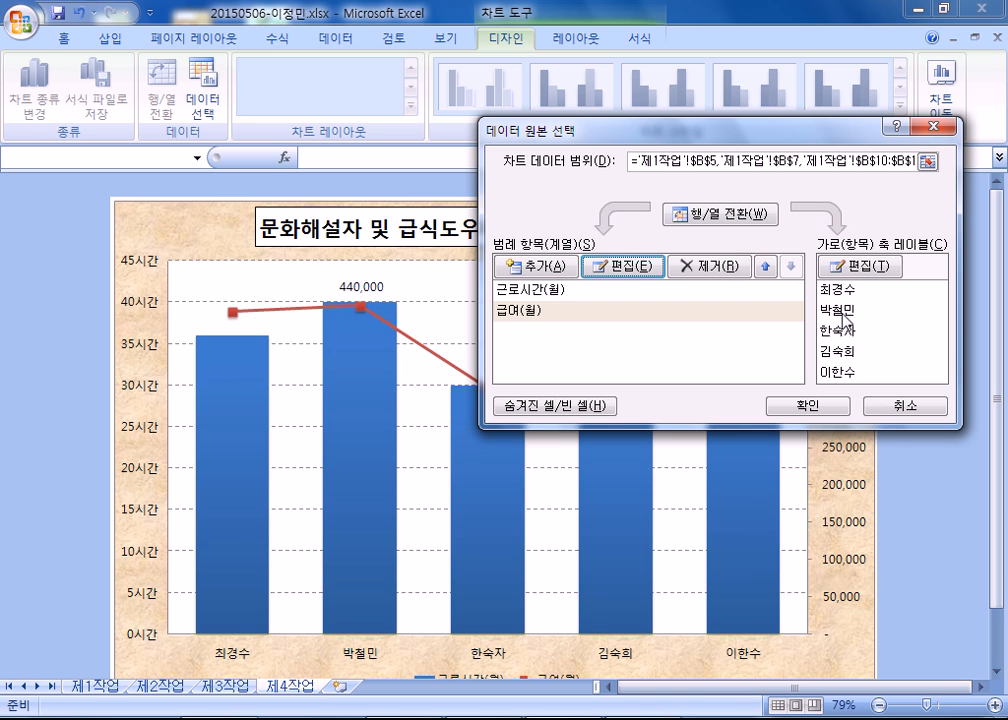
left_click(834, 406)
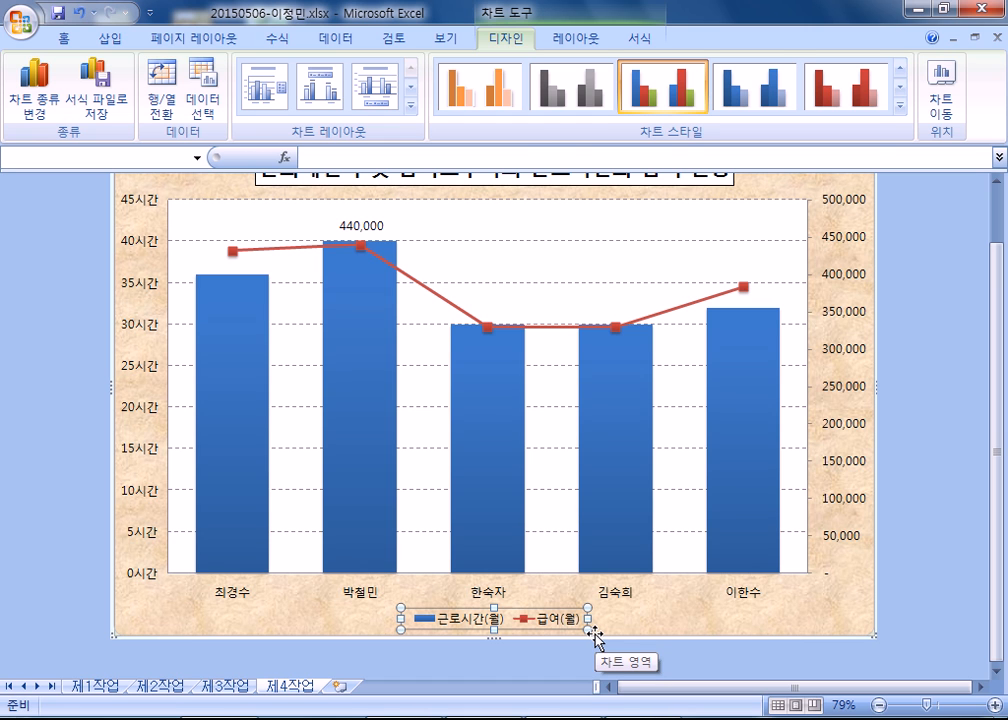
Draw a rounded rectangular callout about 4.35 × 1.68 cm beside the 440,000 data label and aim its pointer at the label.
scroll(596, 637, "up", 1)
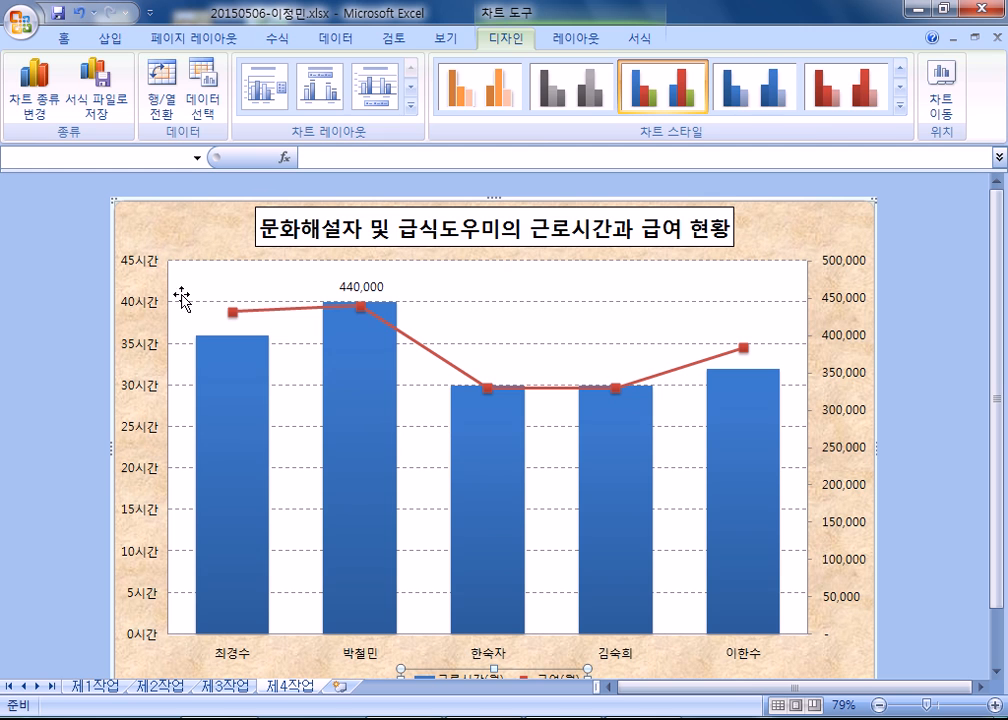
left_click(110, 39)
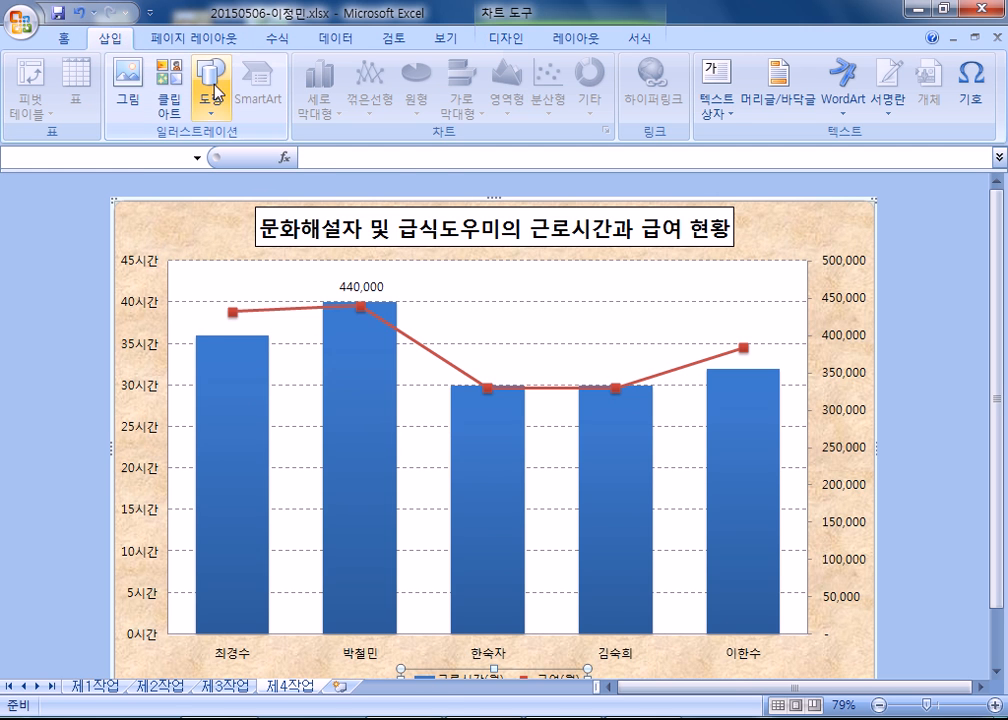
left_click(210, 95)
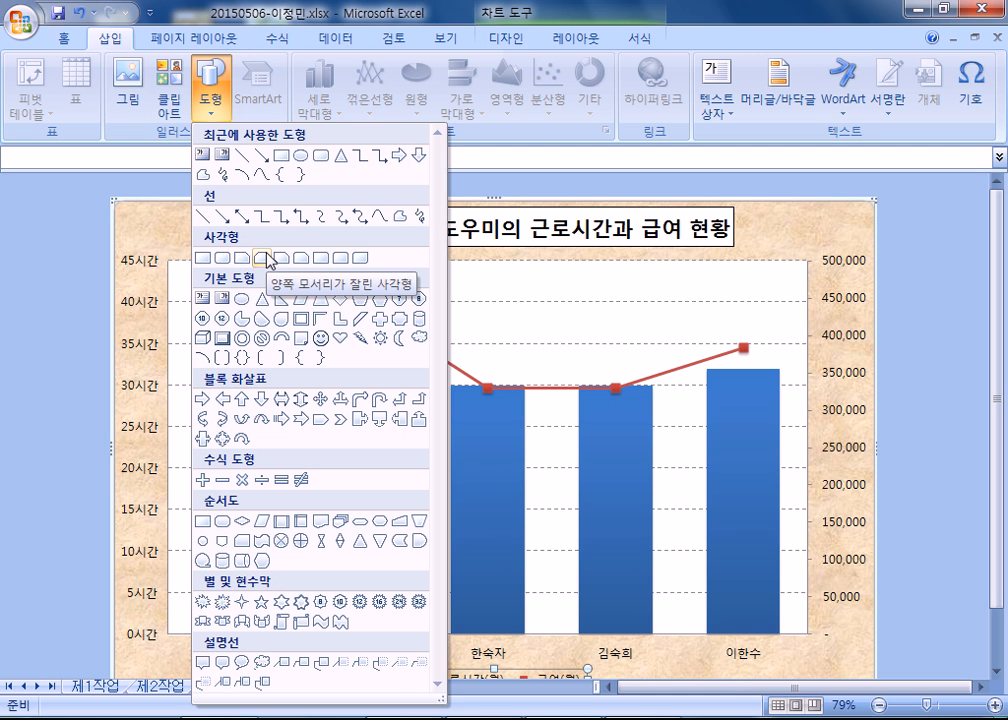
left_click(223, 665)
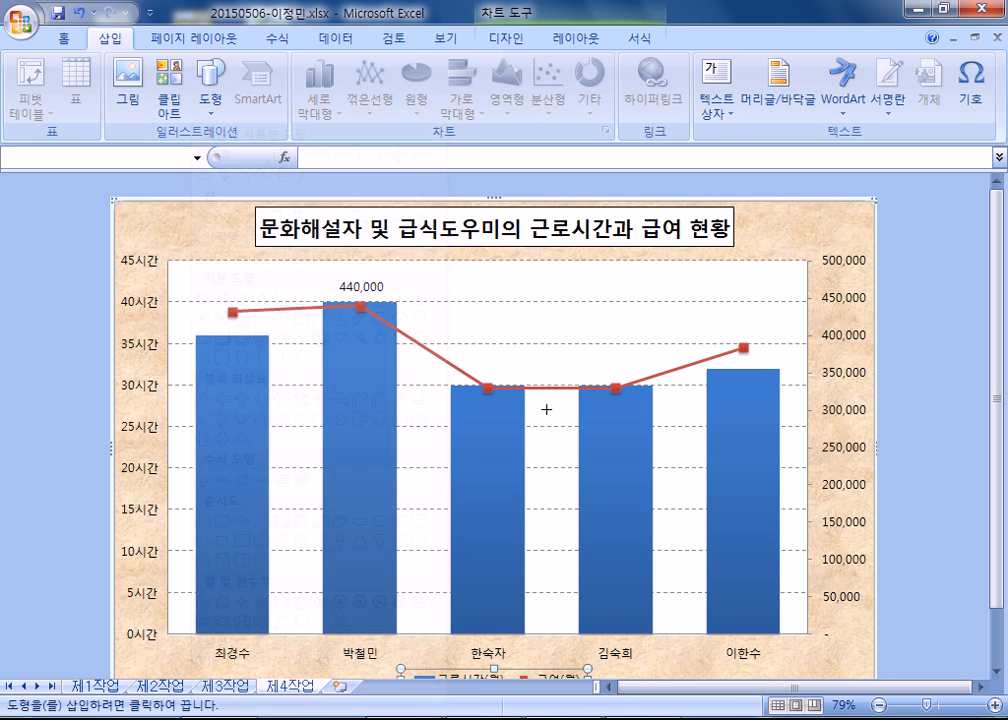
left_click_drag(475, 268, 604, 318)
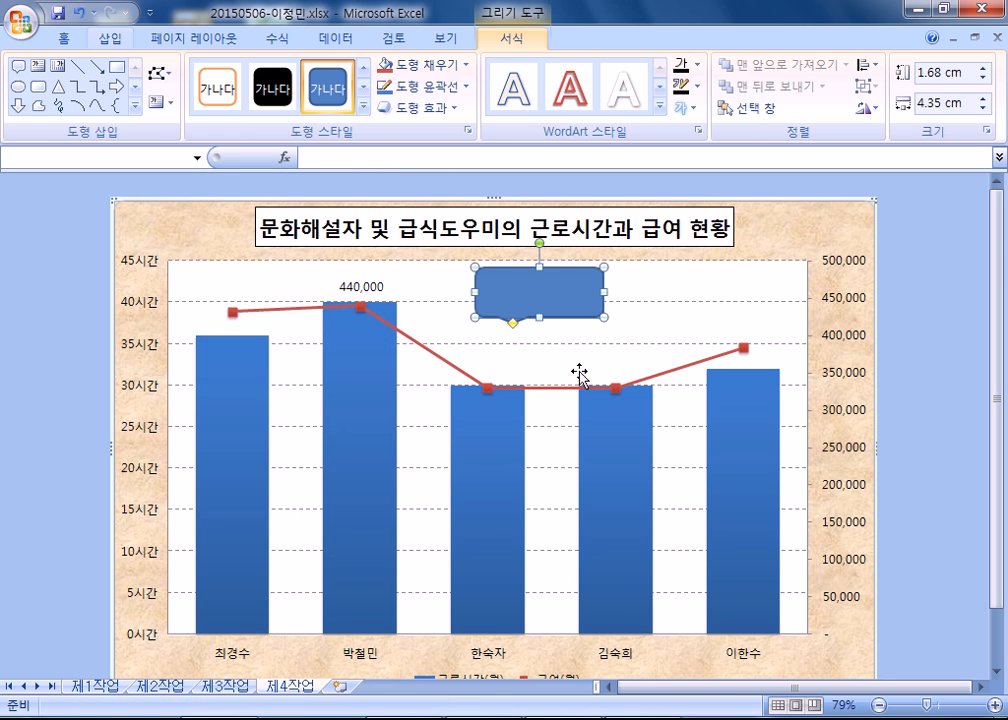
left_click_drag(512, 323, 424, 288)
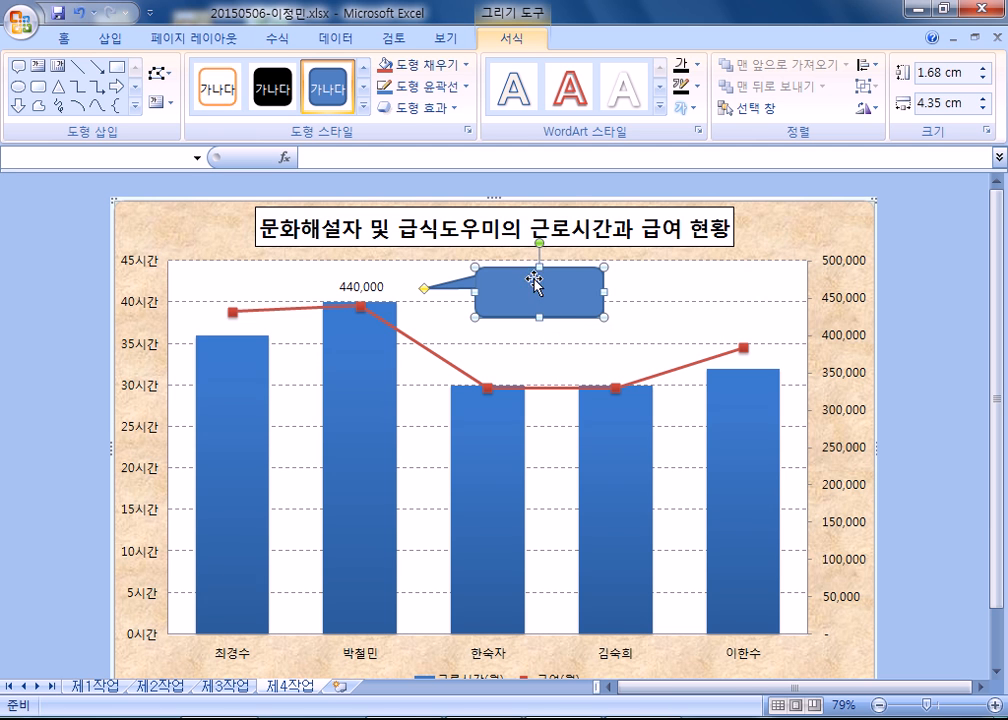
Give the callout a solid white fill and set its font color to black.
key("ctrl+1")
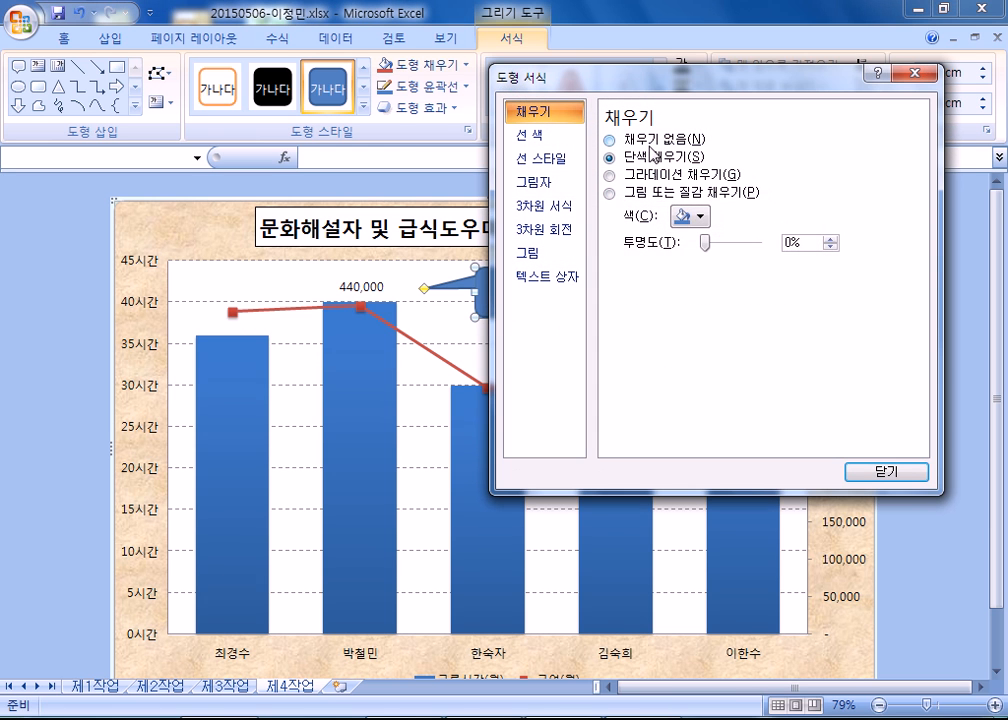
left_click(682, 216)
left_click(680, 256)
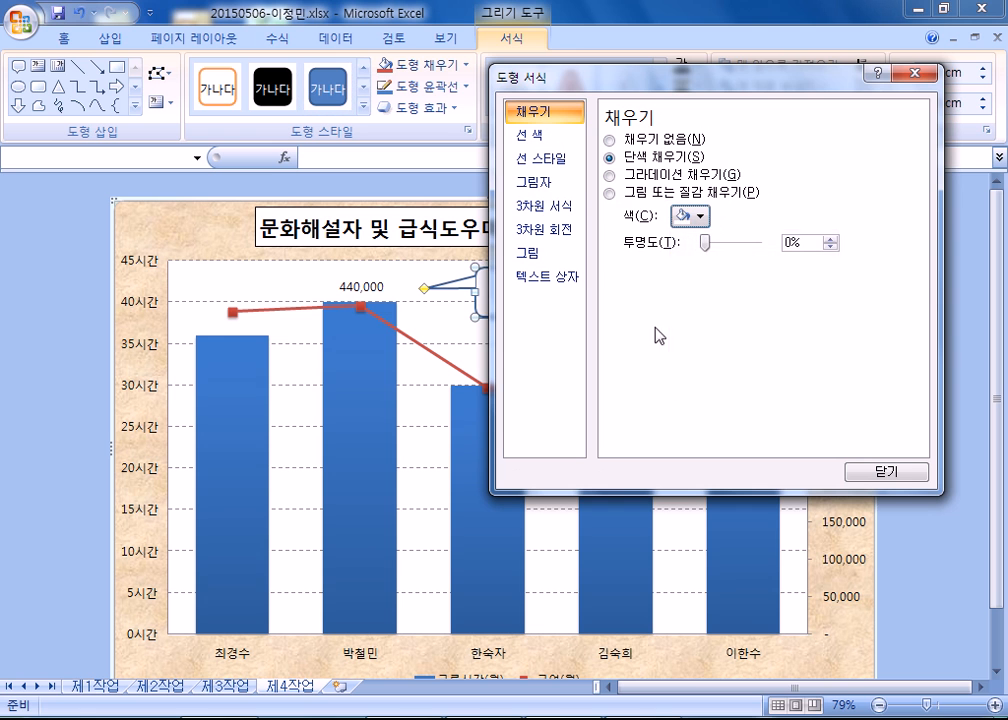
left_click(903, 470)
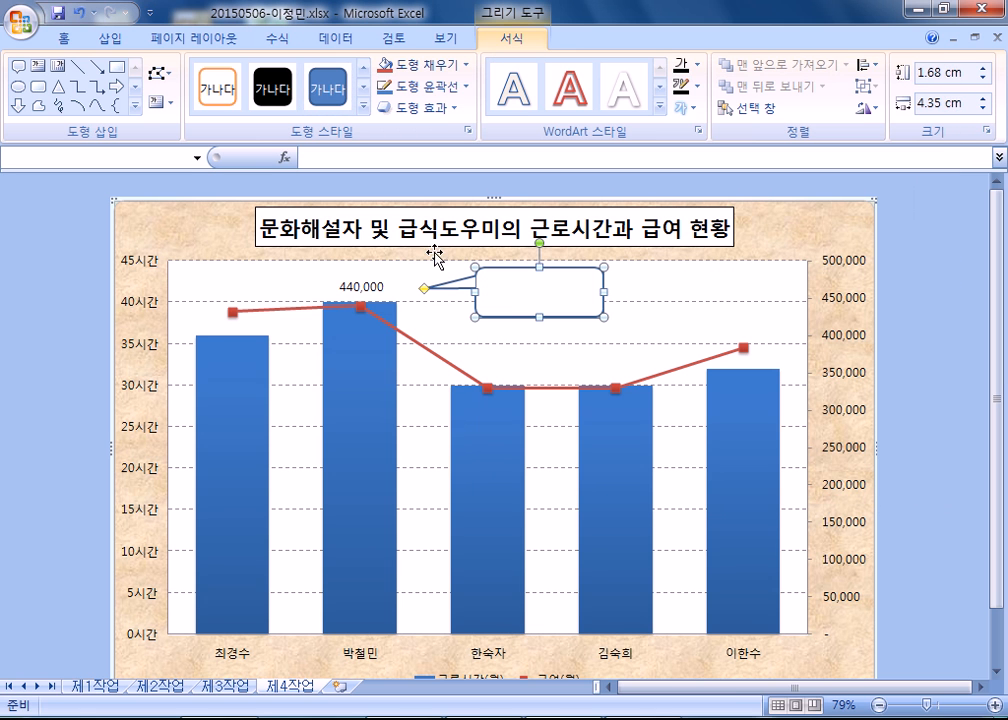
left_click(75, 40)
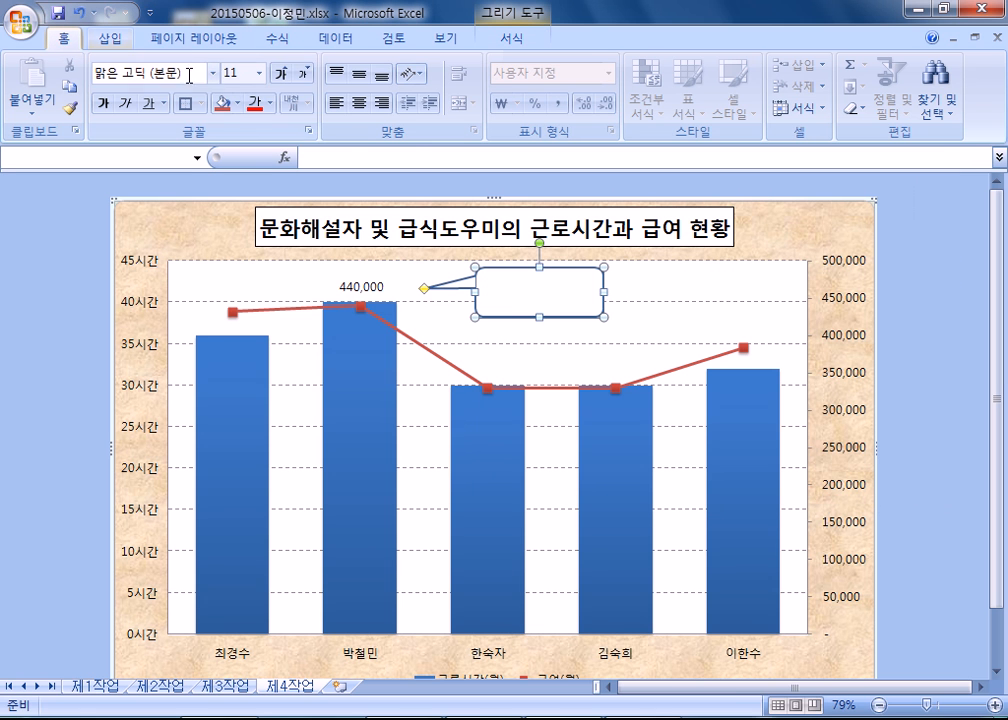
left_click(266, 104)
left_click(290, 129)
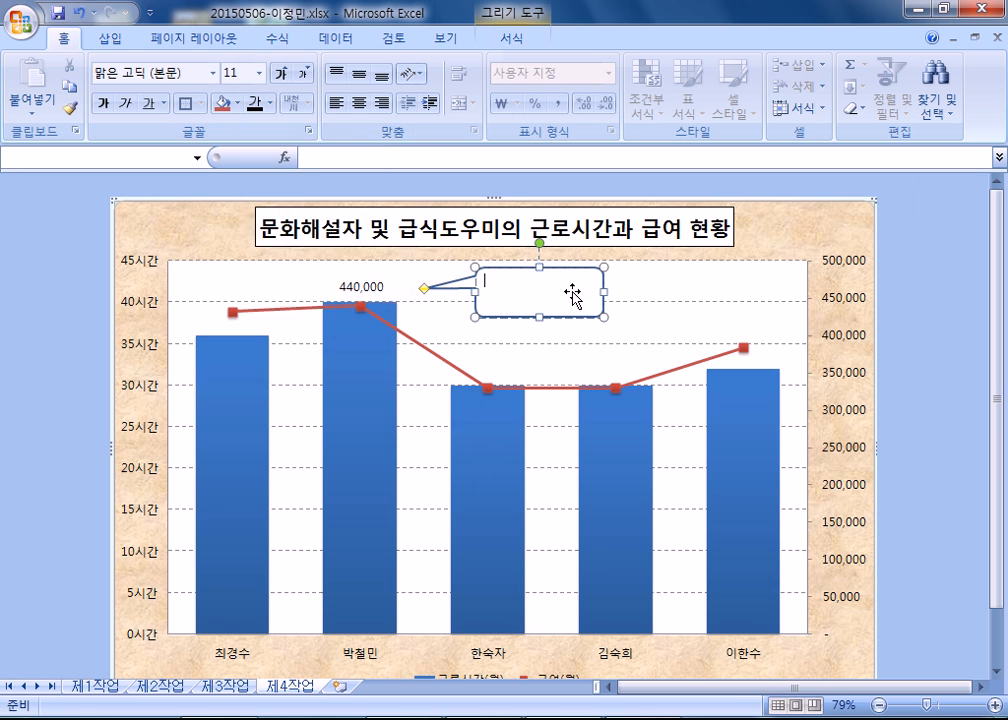
Enter 최대급여 in the callout and center the text horizontally and vertically.
type("최대")
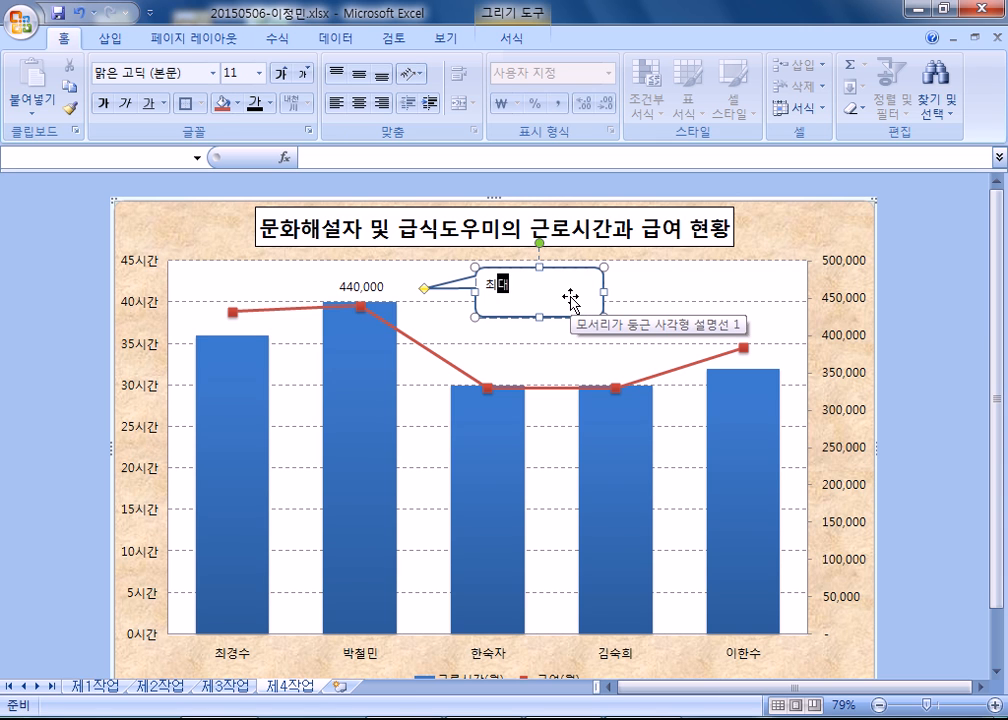
type("ㄱ")
type("여")
left_click(358, 102)
left_click(358, 74)
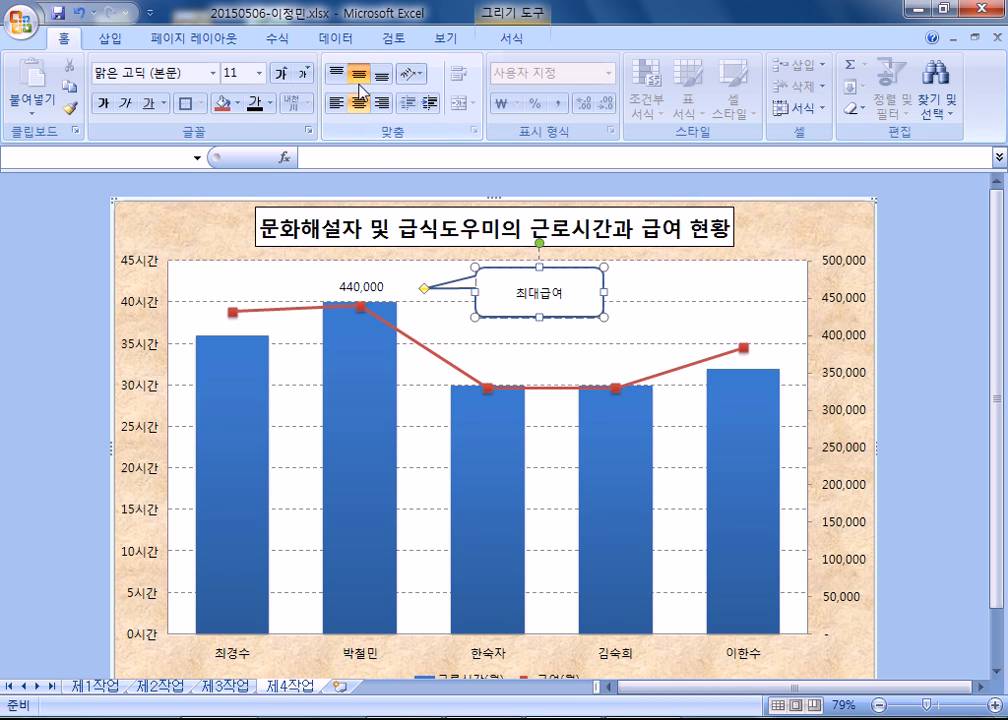
Shrink the 최대급여 callout to fit its text more closely and shift it nearer to the 440,000 label.
left_click_drag(604, 319, 549, 274)
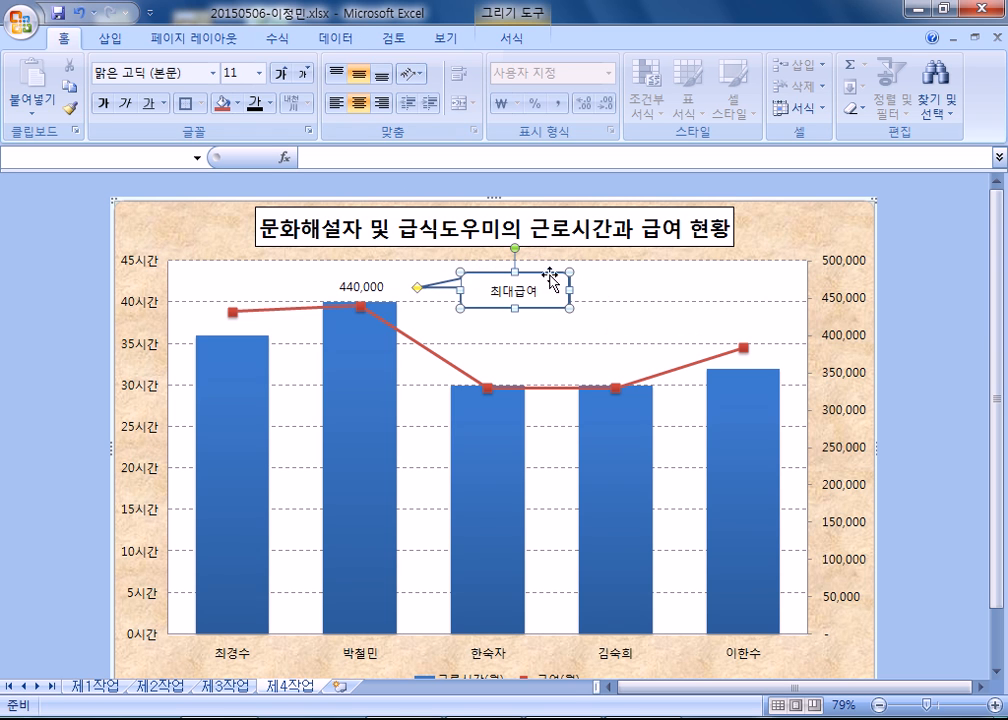
left_click(602, 343)
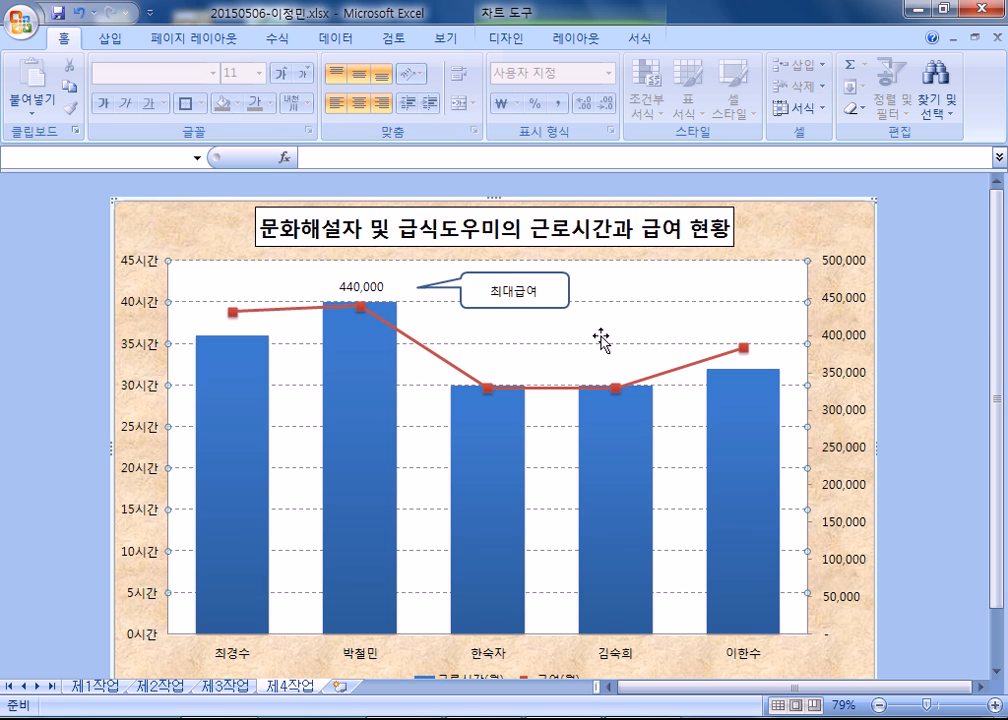
left_click(552, 306)
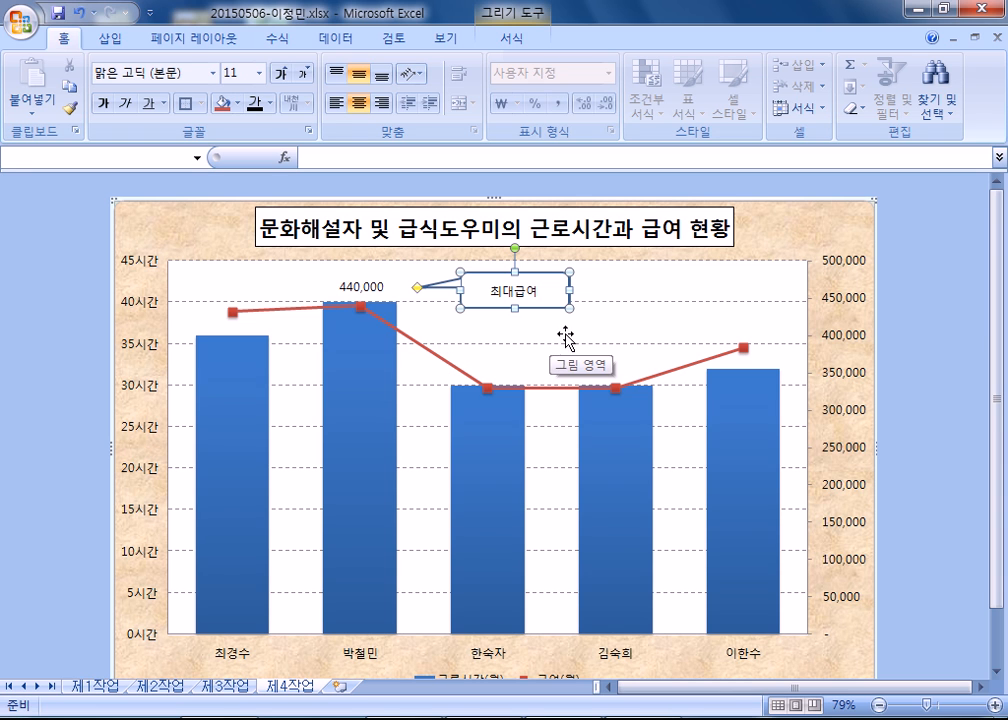
left_click_drag(570, 291, 556, 291)
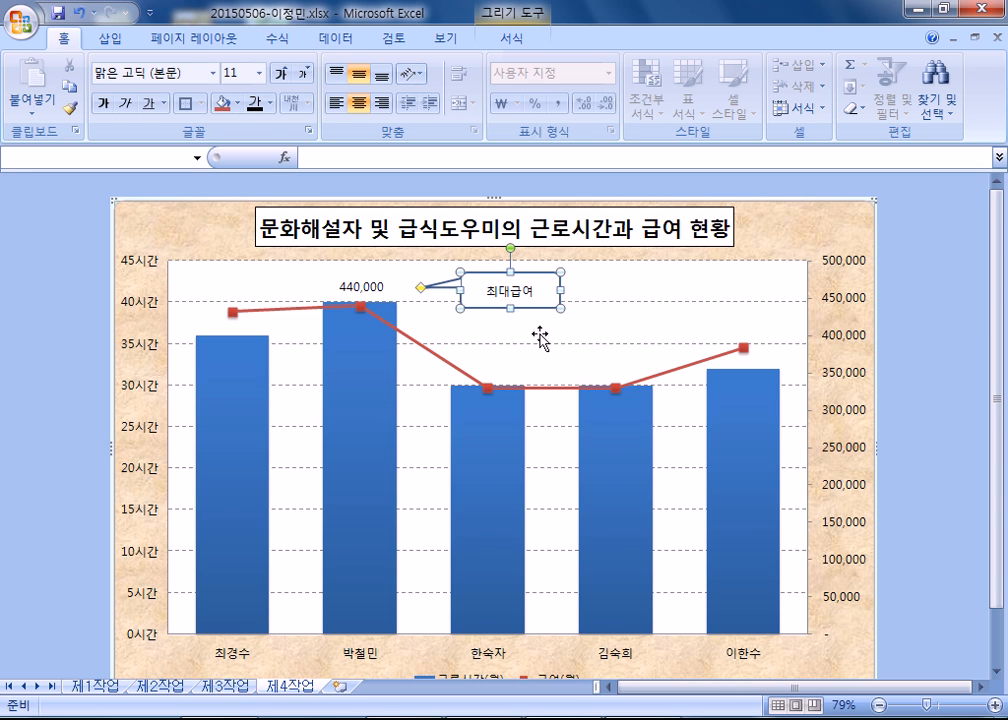
left_click(42, 262)
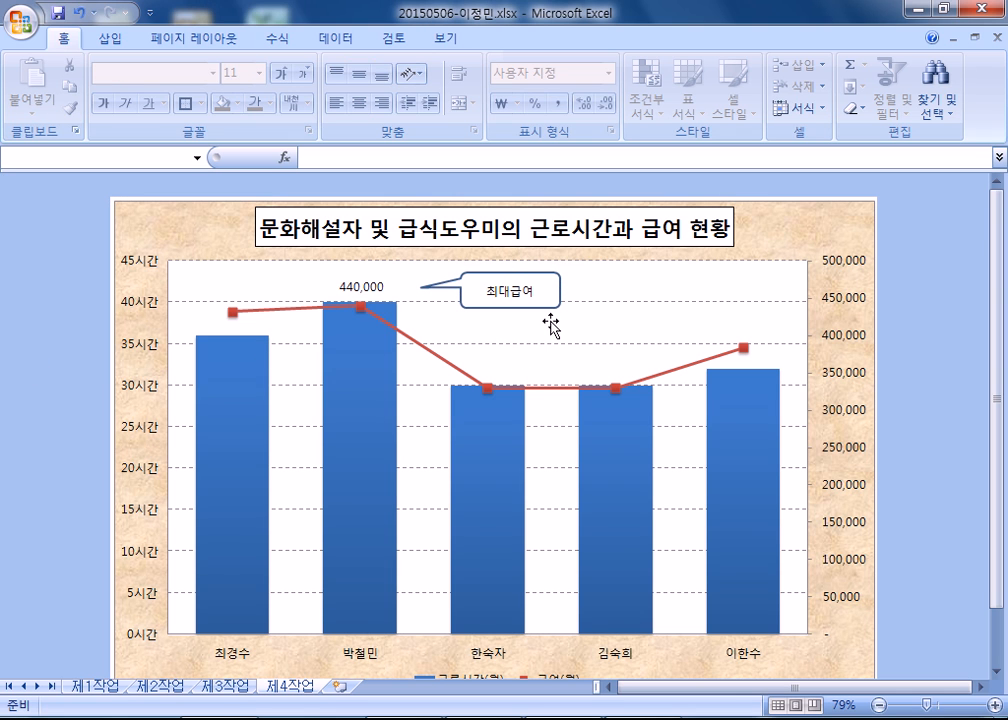
Fine-tune the 최대급여 callout's pointer, move the callout slightly down, and save the workbook.
left_click(447, 292)
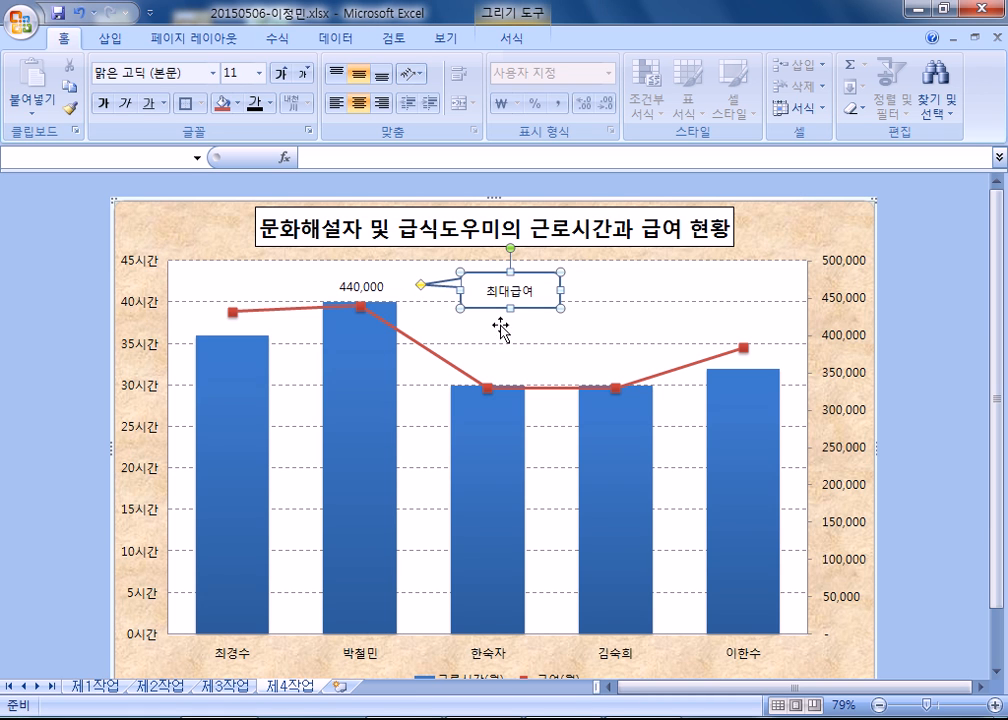
left_click(573, 351)
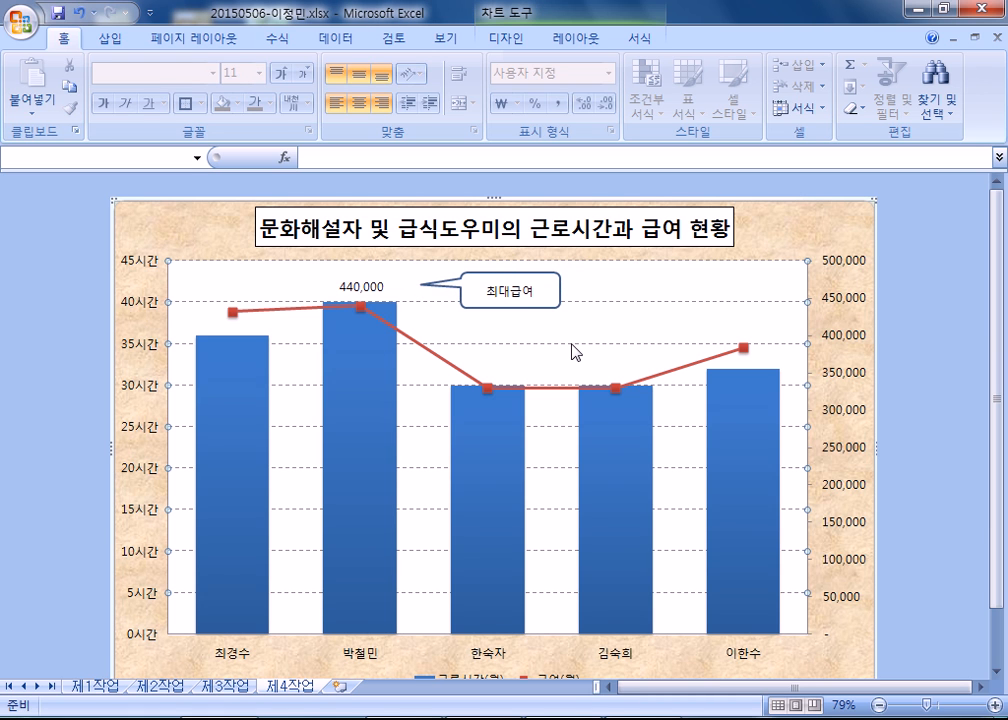
left_click(523, 312)
left_click(520, 312)
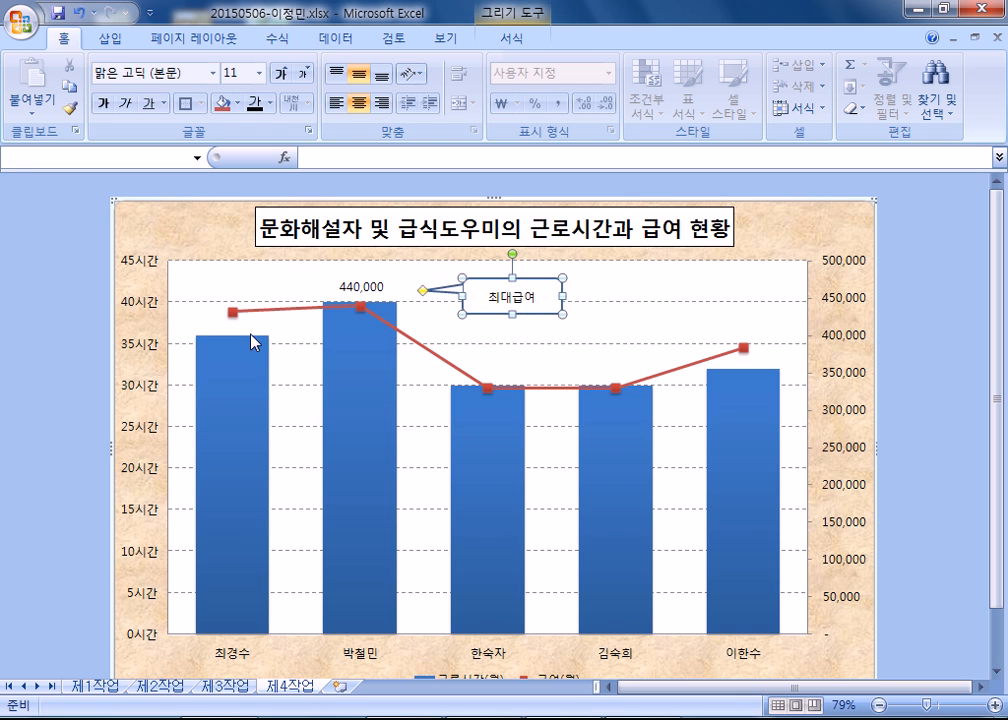
left_click(38, 338)
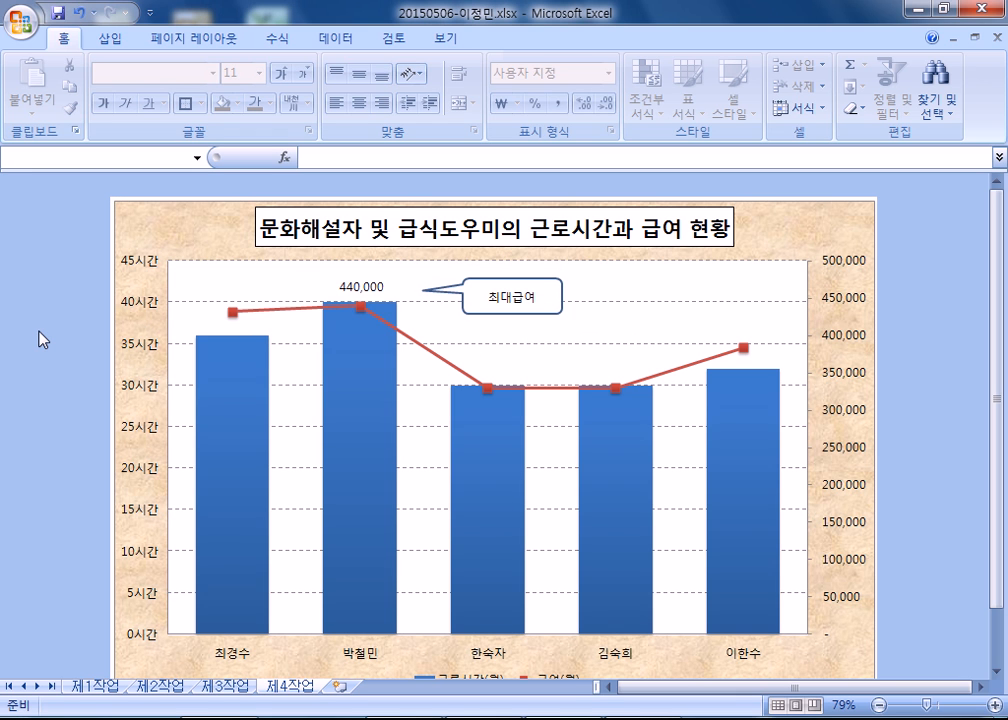
left_click(54, 16)
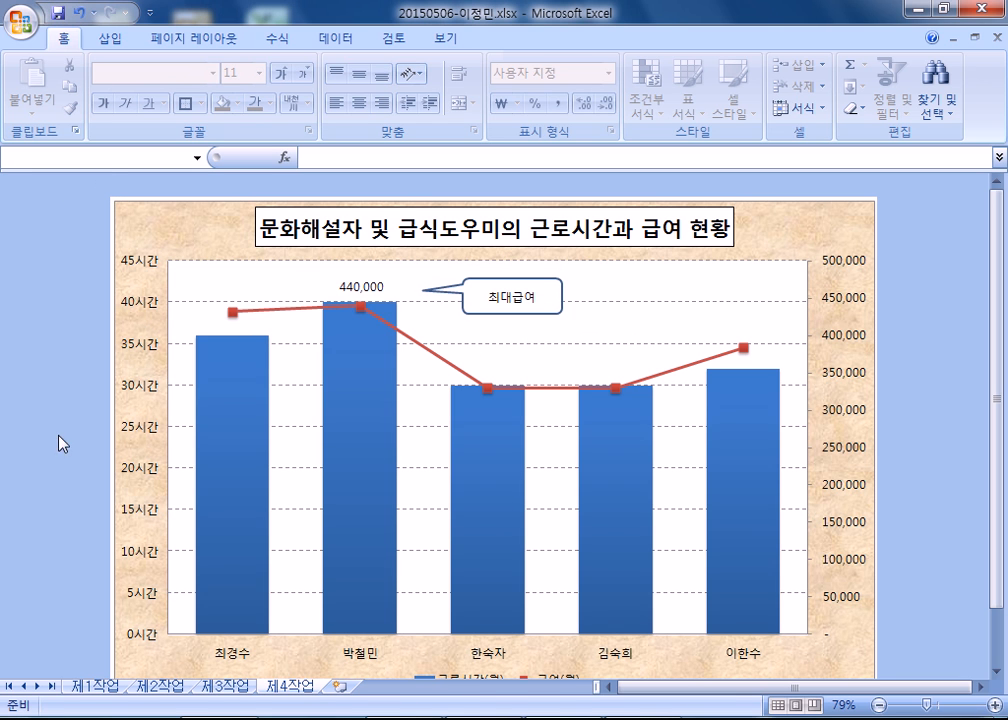